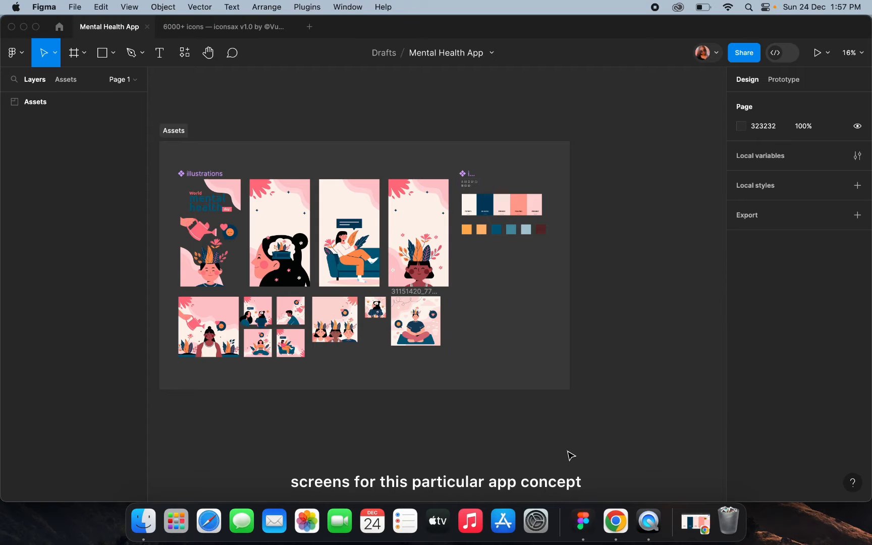
Look over the illustrations, icons and color palette in the Assets section
scroll(494, 307, up, 2)
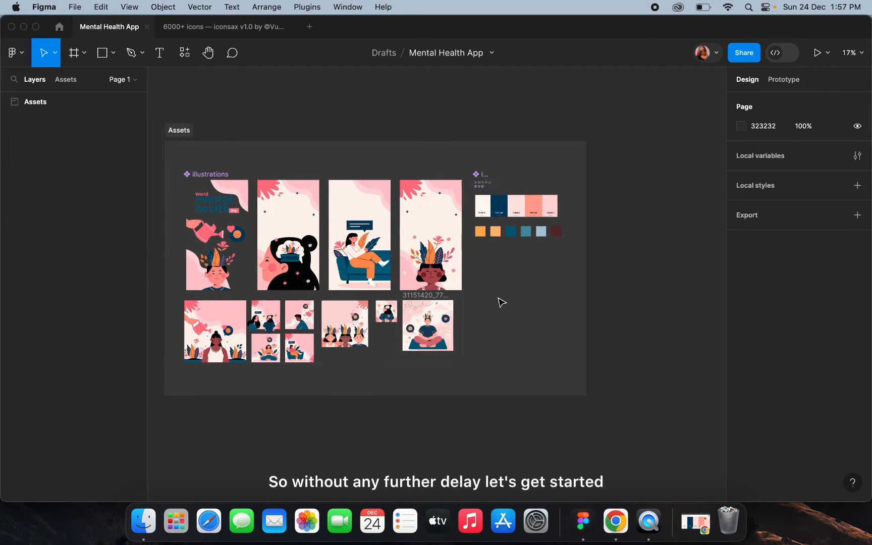
scroll(501, 302, left, 3)
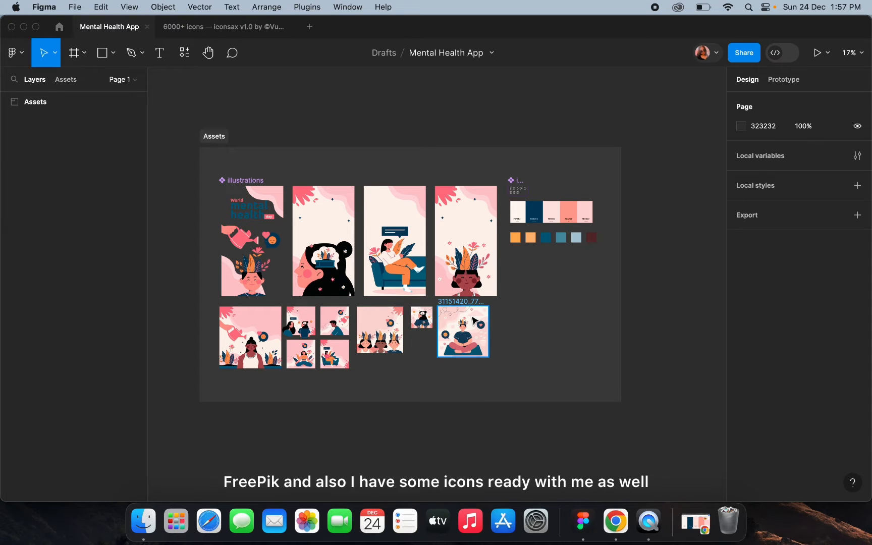
scroll(584, 220, up, 5)
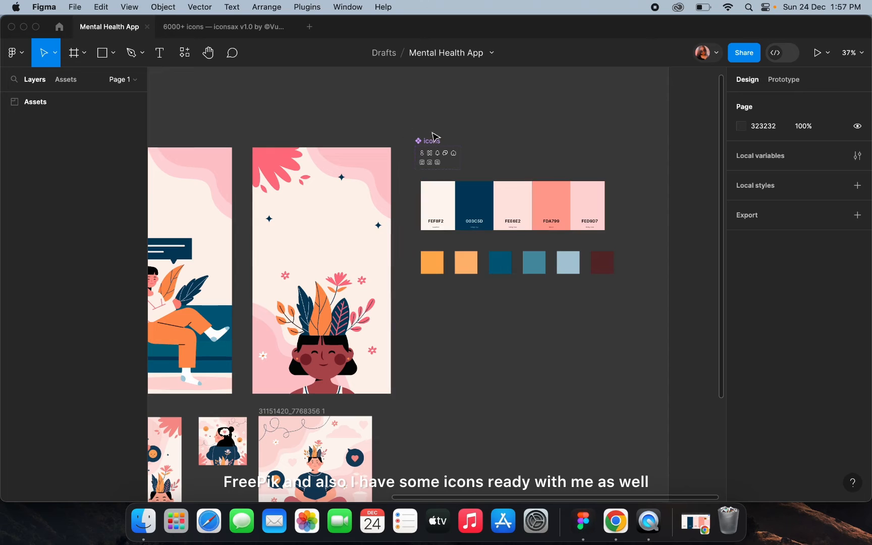
scroll(502, 389, down, 2)
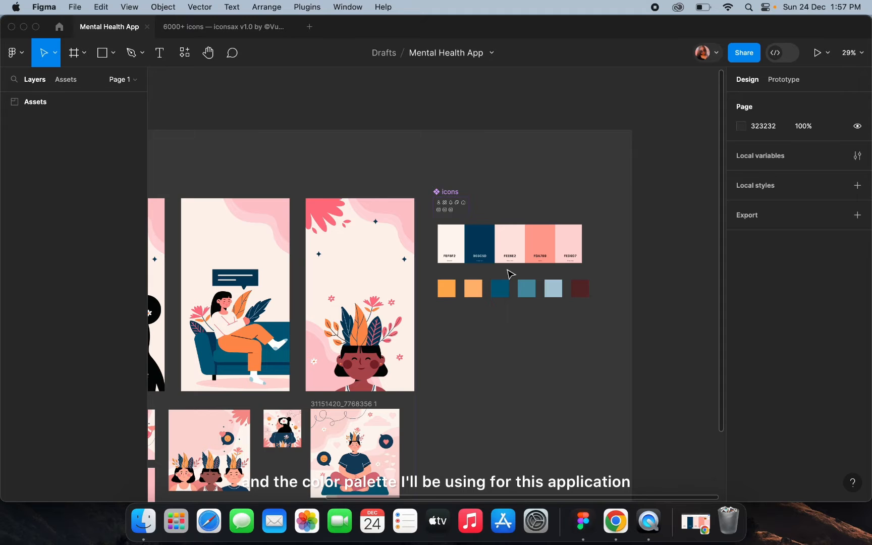
scroll(511, 274, down, 3)
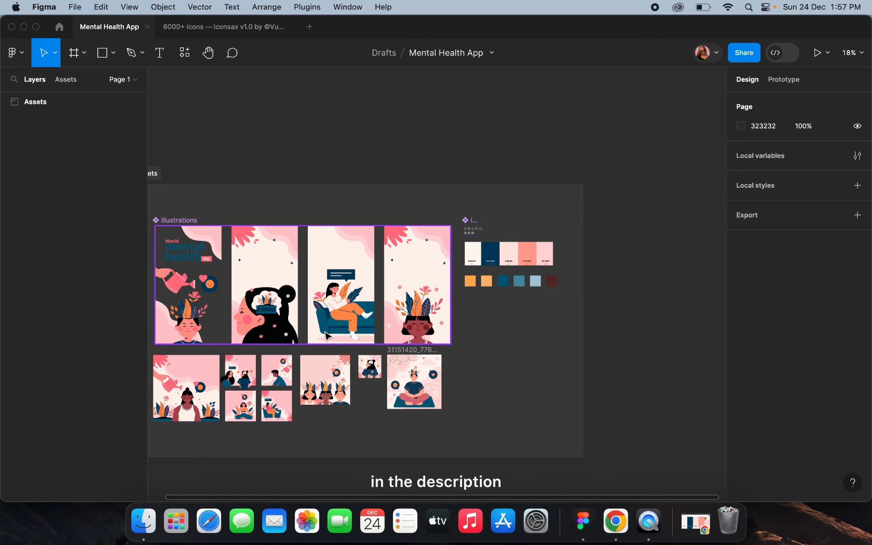
scroll(327, 336, down, 2)
Create an iPhone 13 mini frame in the empty canvas beside the Assets section and move it to about X 3312, Y -144
scroll(598, 298, right, 8)
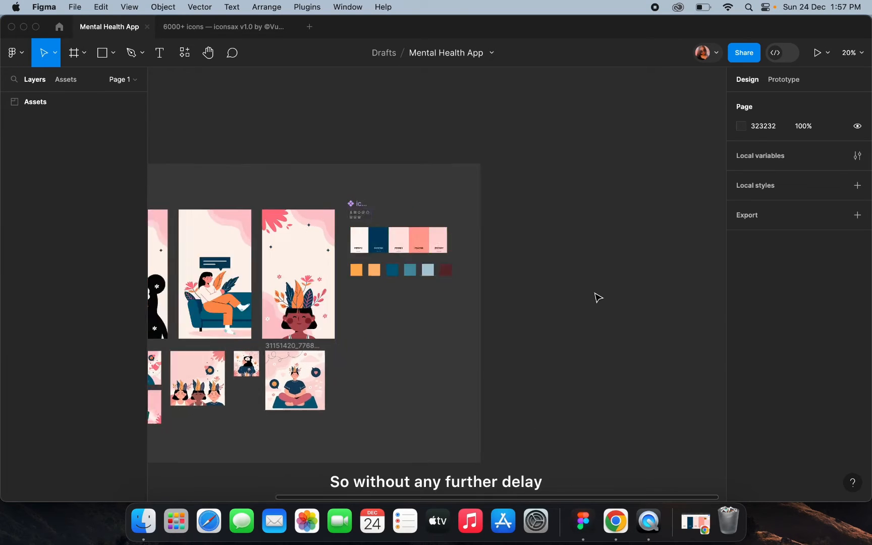
scroll(599, 298, up, 3)
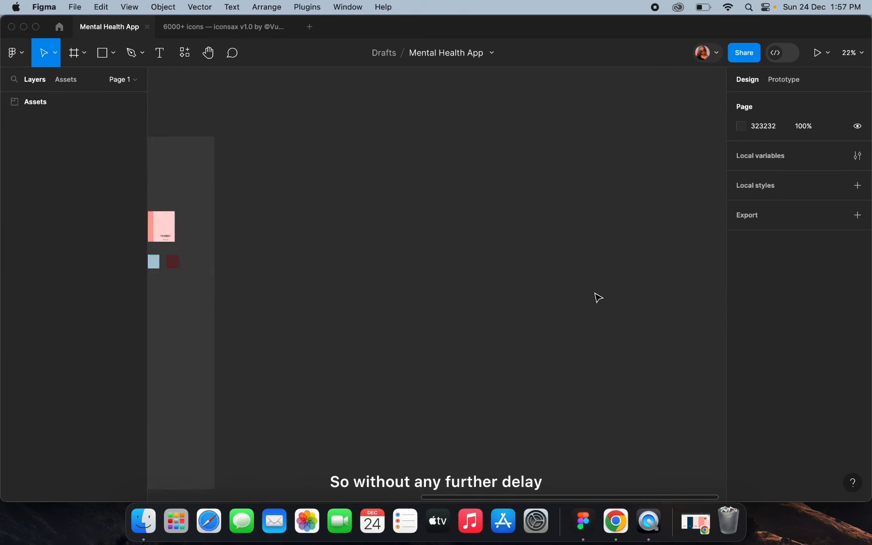
click(74, 52)
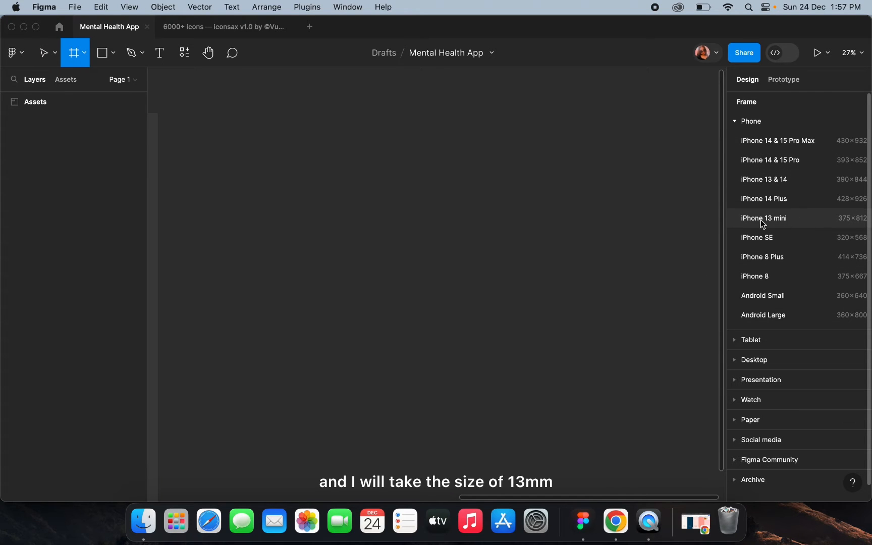
click(797, 220)
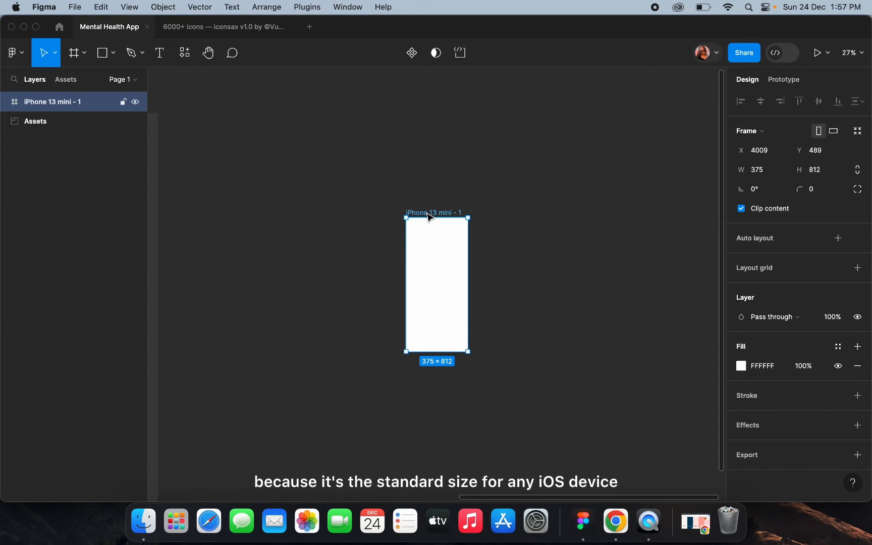
drag(428, 216, 313, 111)
ctrl+scroll(313, 112, up, 5)
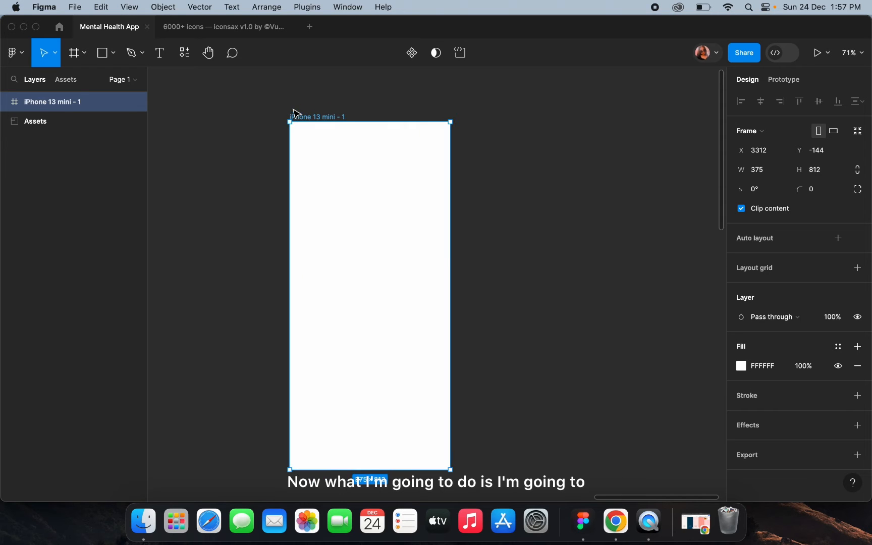
Add a layout grid to the phone frame and change its type to Columns with a count of 5
click(857, 268)
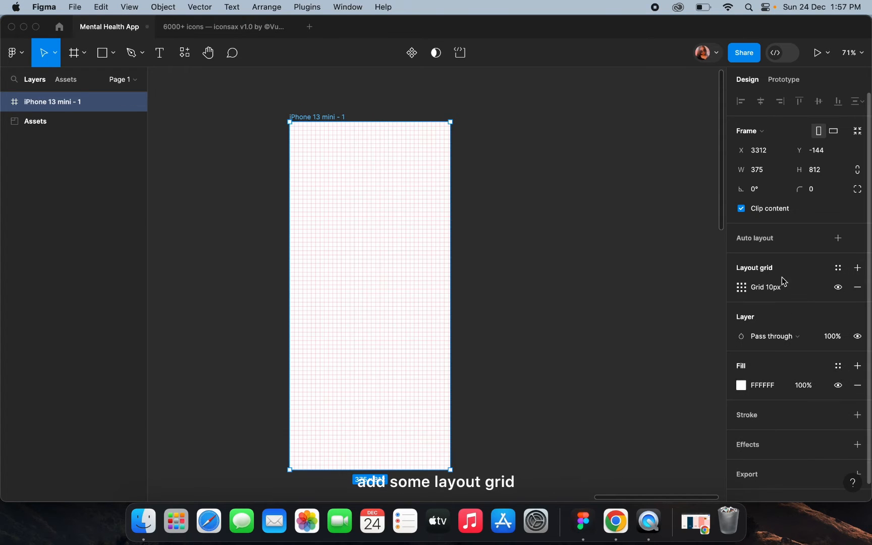
click(742, 288)
click(617, 296)
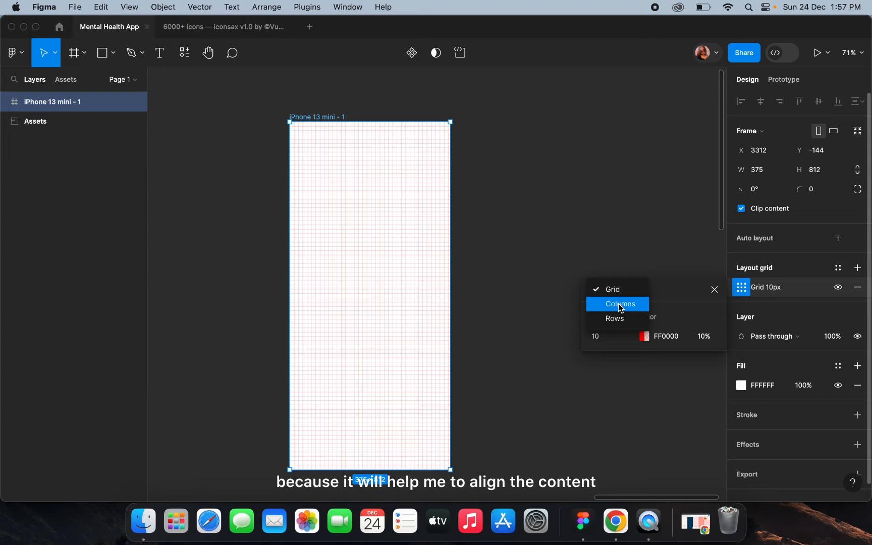
click(620, 304)
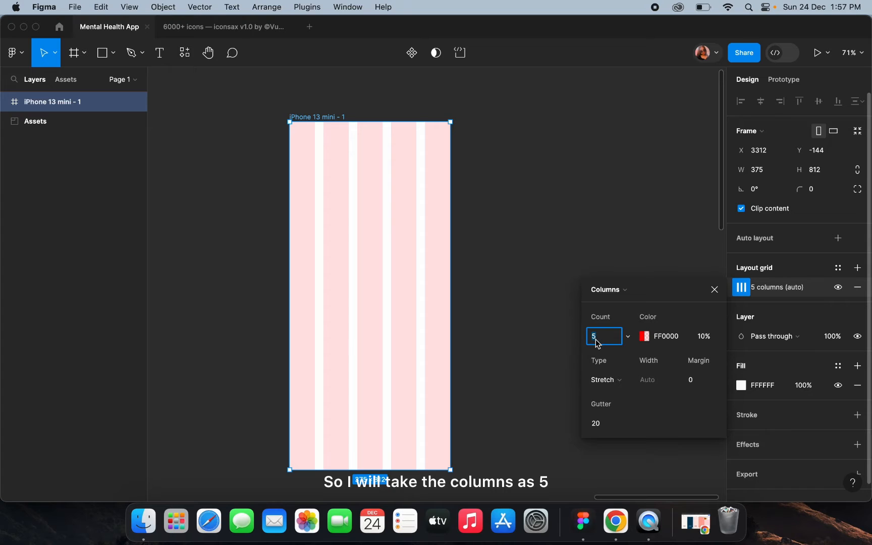
Set the column grid's margin to 24 and its gutter to 16
click(699, 384)
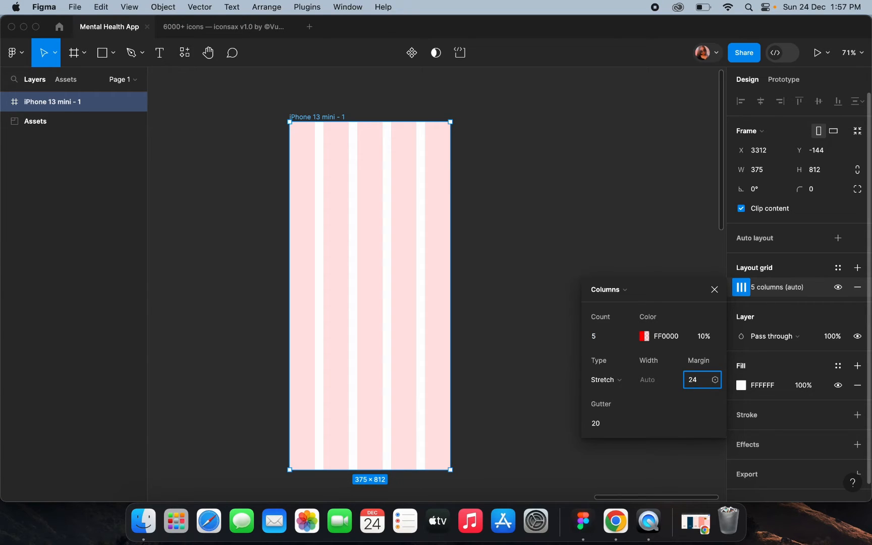
key(Return)
click(608, 423)
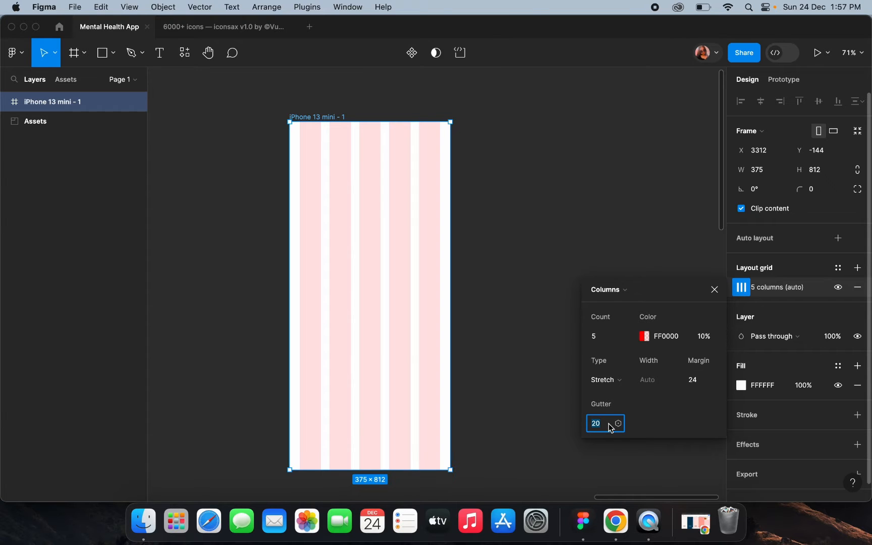
text(16)
key(Return)
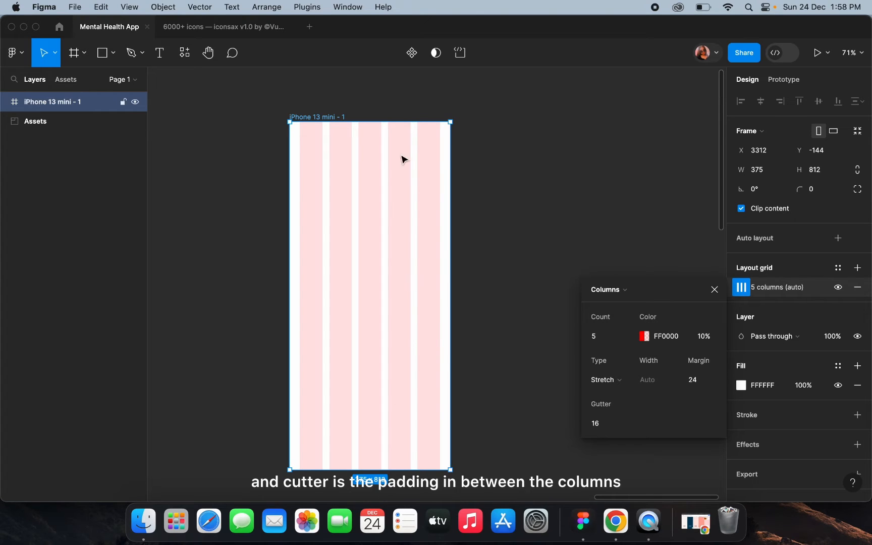
click(522, 245)
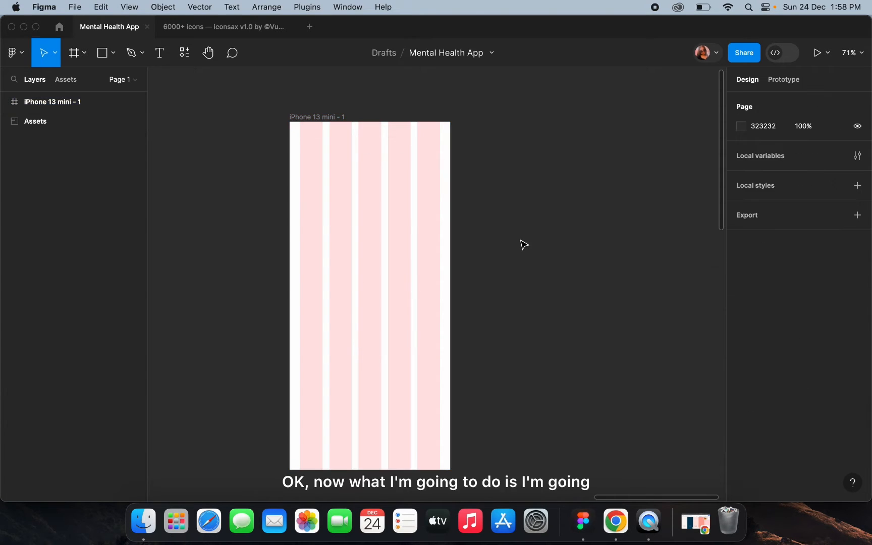
Rename the iPhone 13 mini frame as "onboarding"
scroll(522, 245, down, 3)
scroll(524, 244, up, 4)
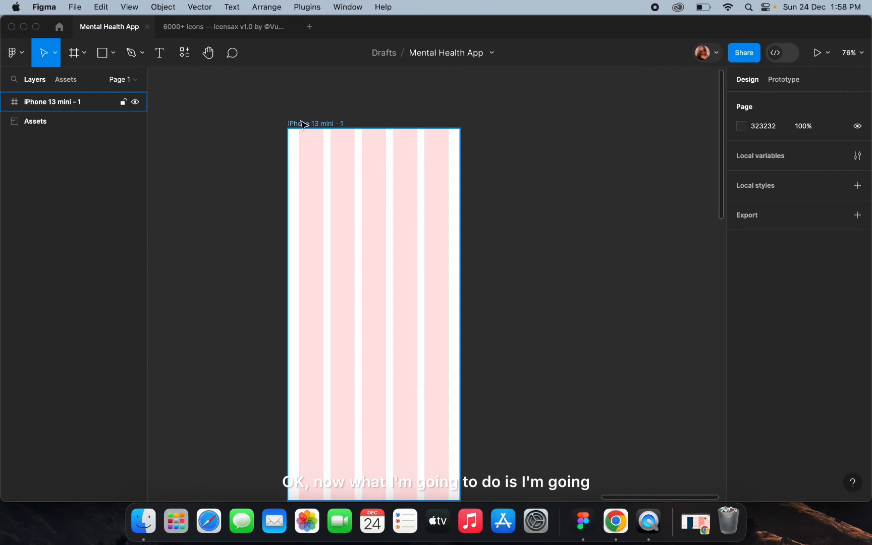
click(292, 123)
text(onb)
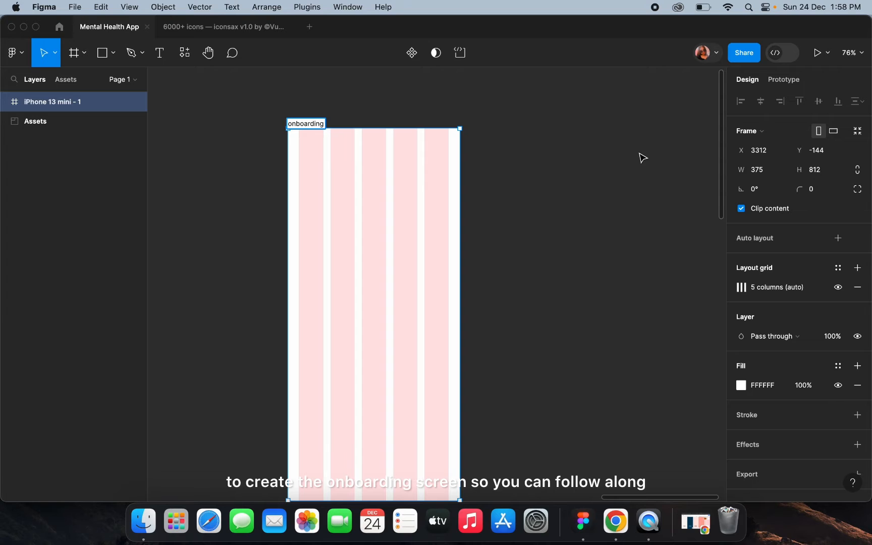
text(oarding)
click(492, 228)
Browse the illustrations in the Assets section for one that suits the onboarding frame
scroll(492, 228, down, 3)
scroll(492, 229, up, 2)
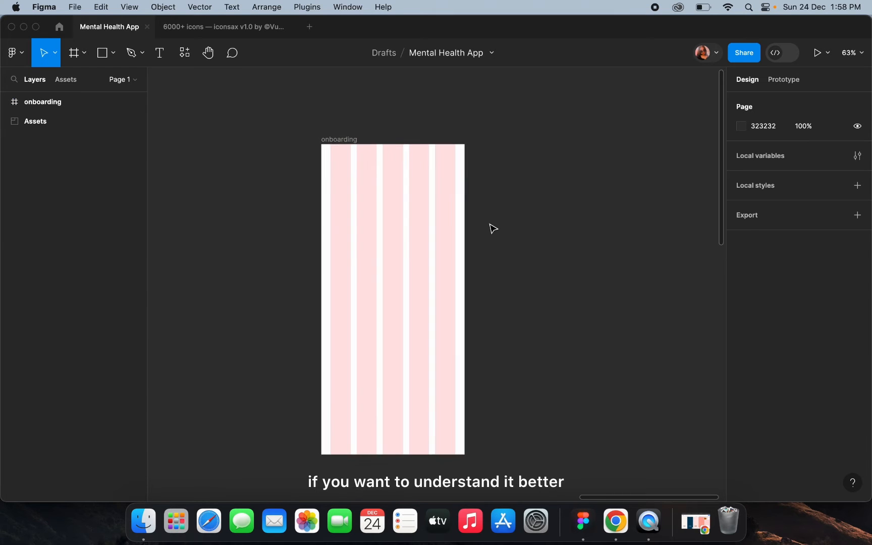
scroll(489, 228, down, 4)
scroll(303, 255, left, 5)
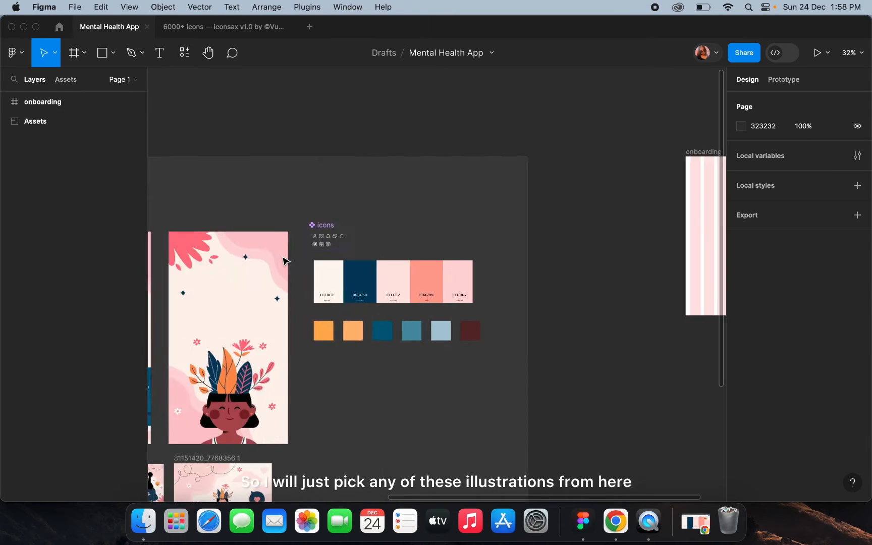
scroll(285, 260, left, 5)
scroll(285, 260, down, 3)
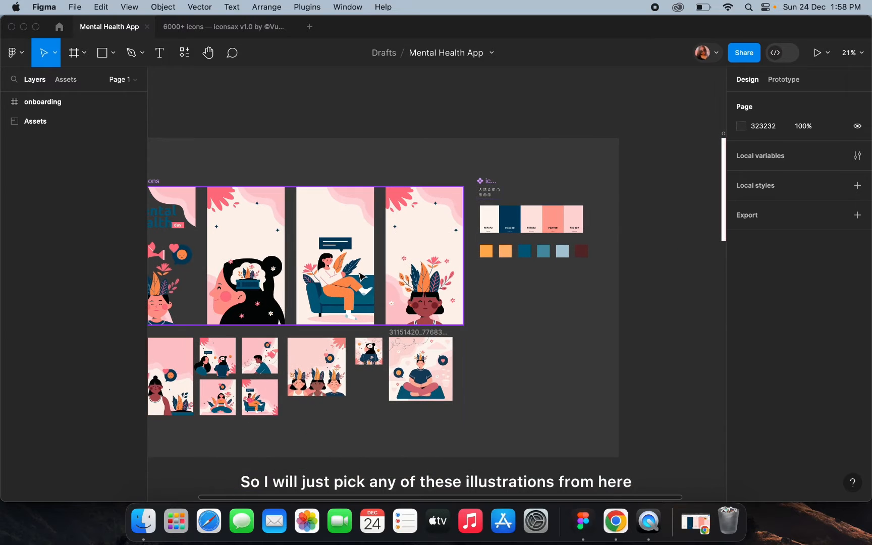
scroll(333, 319, left, 2)
scroll(363, 311, right, 10)
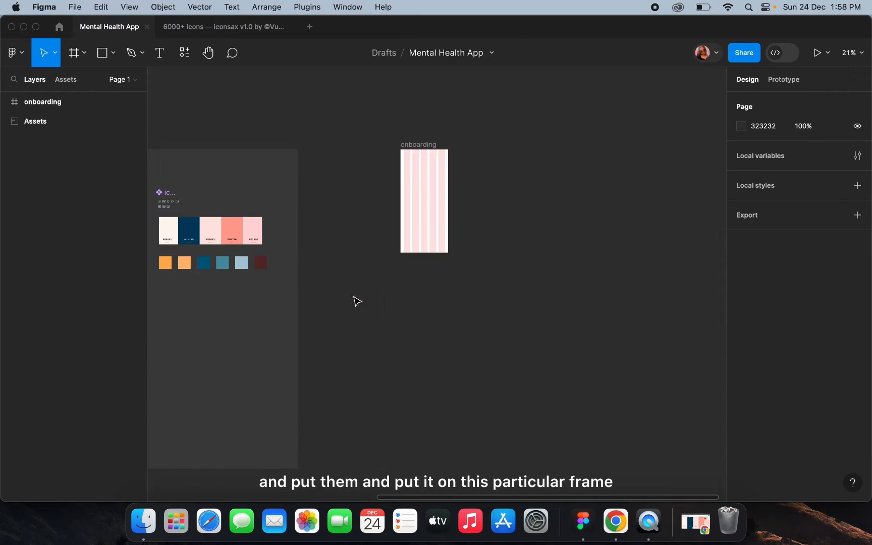
scroll(437, 184, up, 3)
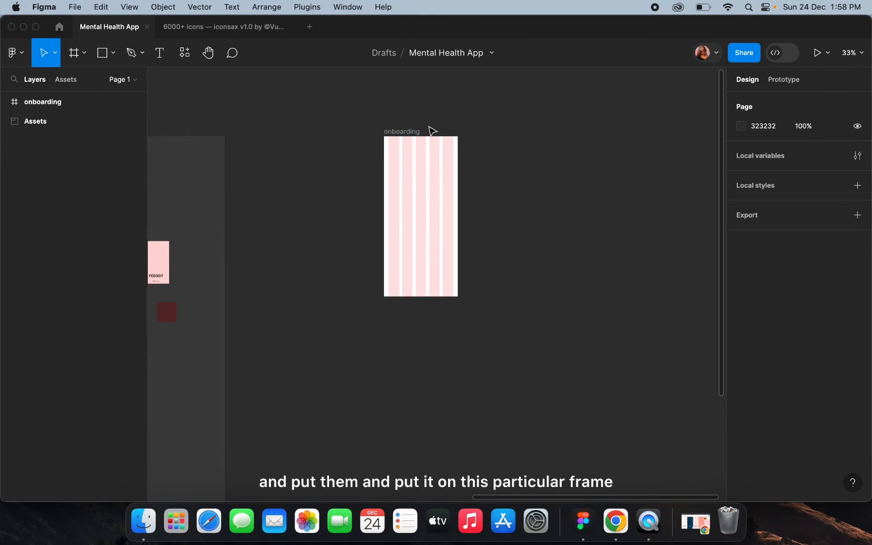
scroll(462, 208, down, 2)
scroll(462, 208, left, 10)
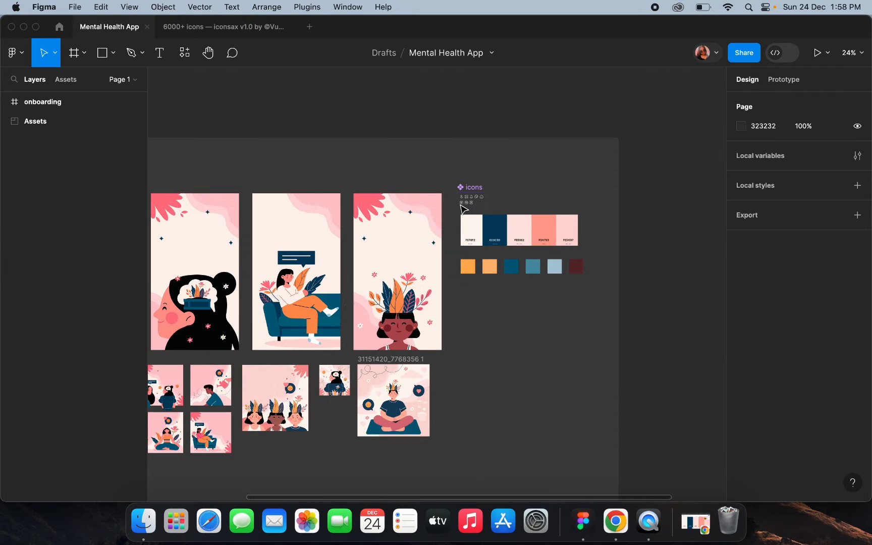
scroll(278, 414, up, 3)
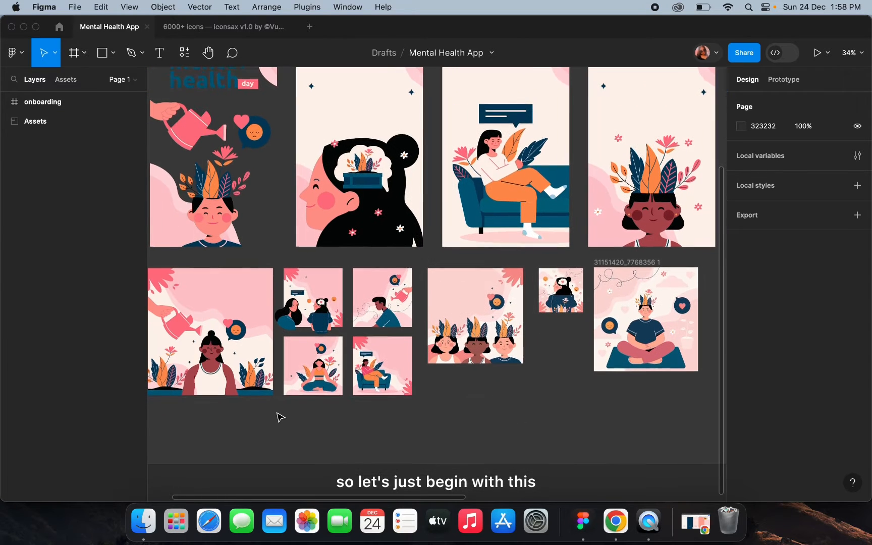
Try to select a single scene inside the five-scene illustration group in the Assets section
click(317, 329)
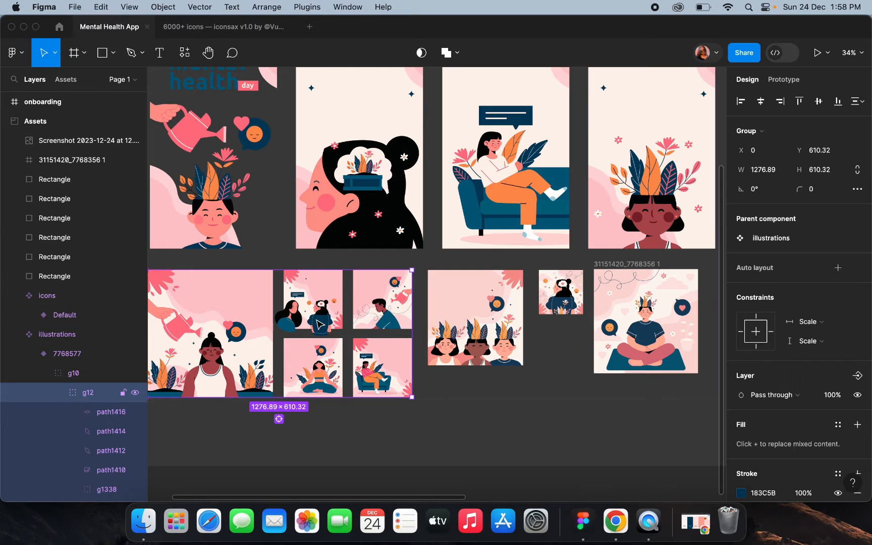
double_click(317, 321)
double_click(221, 356)
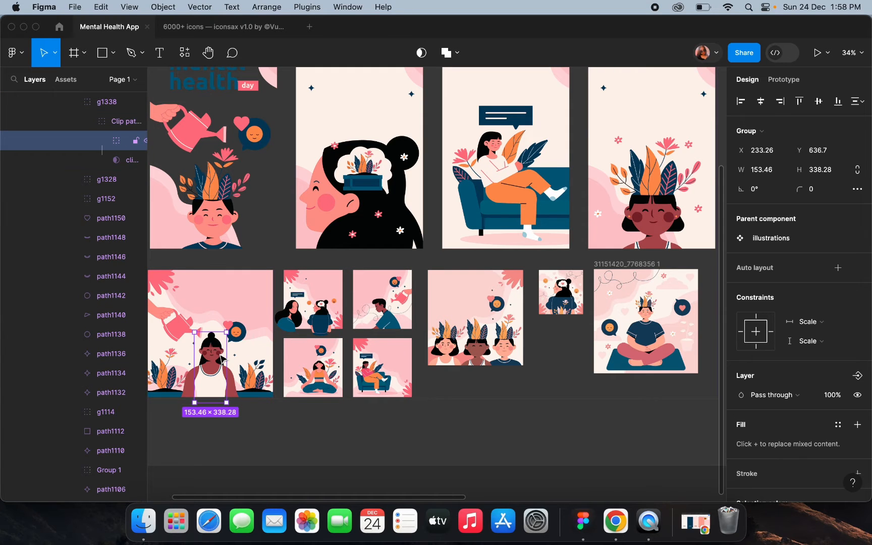
scroll(221, 359, up, 2)
click(305, 317)
scroll(305, 317, down, 3)
scroll(304, 317, up, 2)
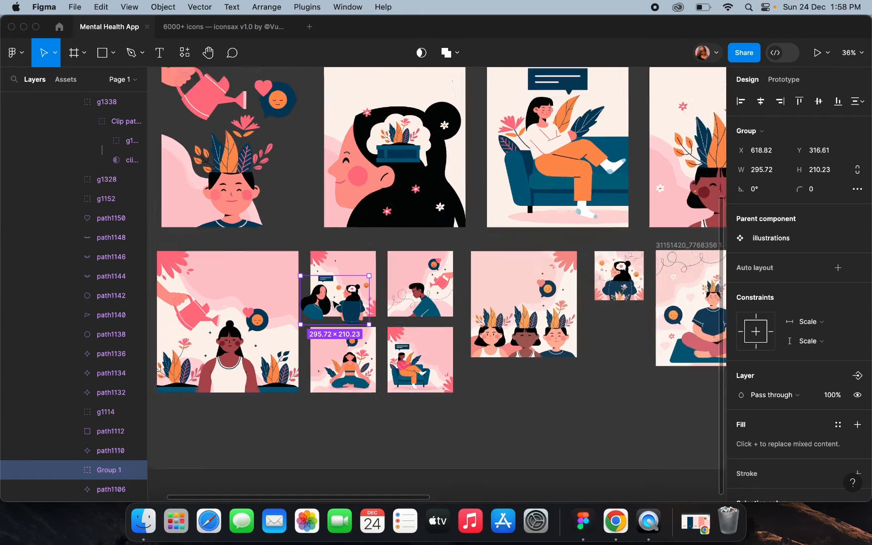
scroll(323, 304, down, 2)
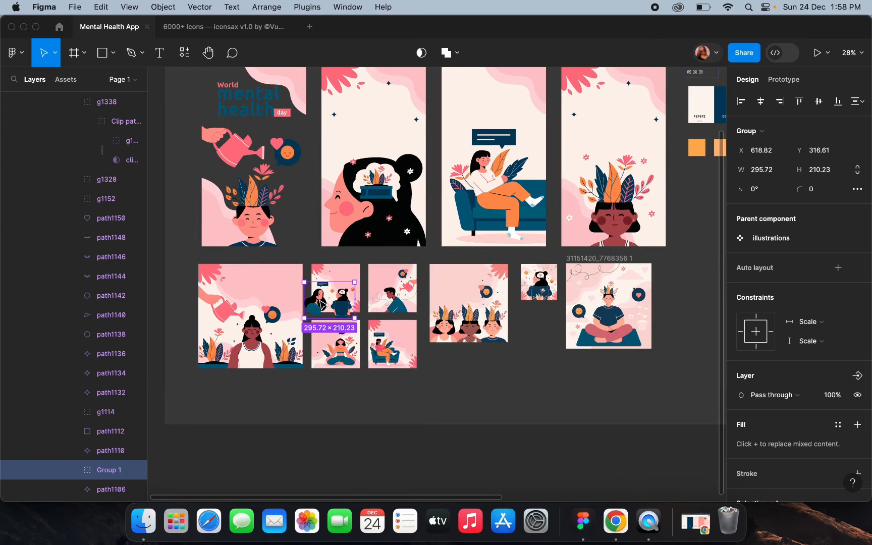
click(311, 256)
triple_click(330, 283)
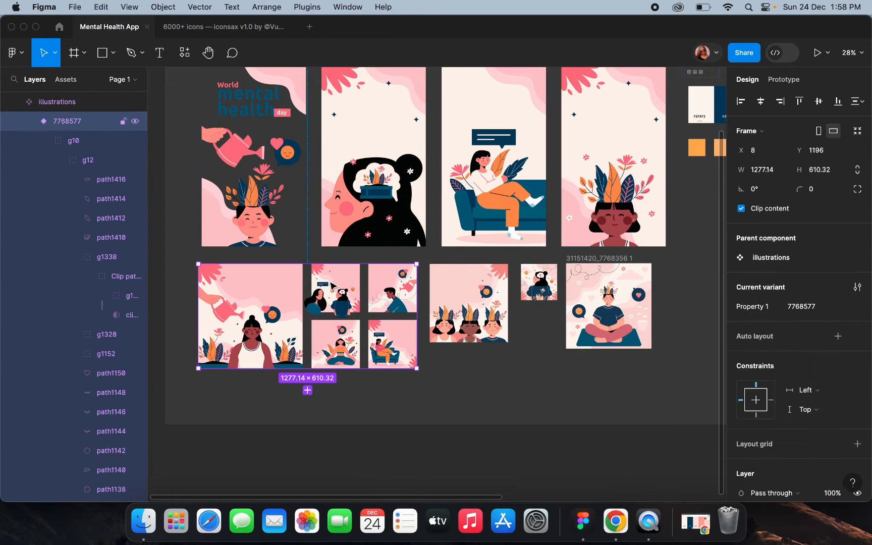
scroll(330, 286, down, 1)
scroll(331, 286, up, 1)
scroll(330, 286, right, 1)
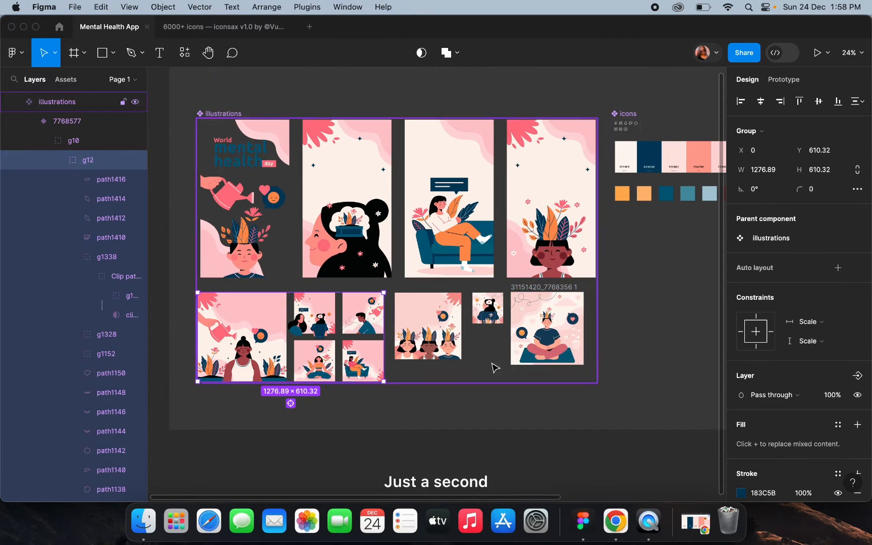
Duplicate the illustration of three people with leaves on their heads onto the onboarding frame, at about X -41, Y 100
scroll(555, 313, up, 2)
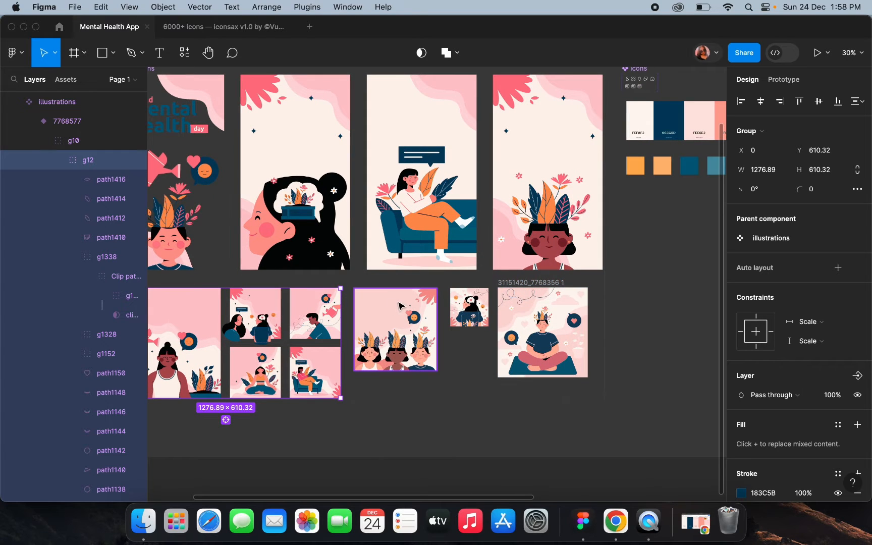
click(377, 301)
drag(378, 301, 497, 183)
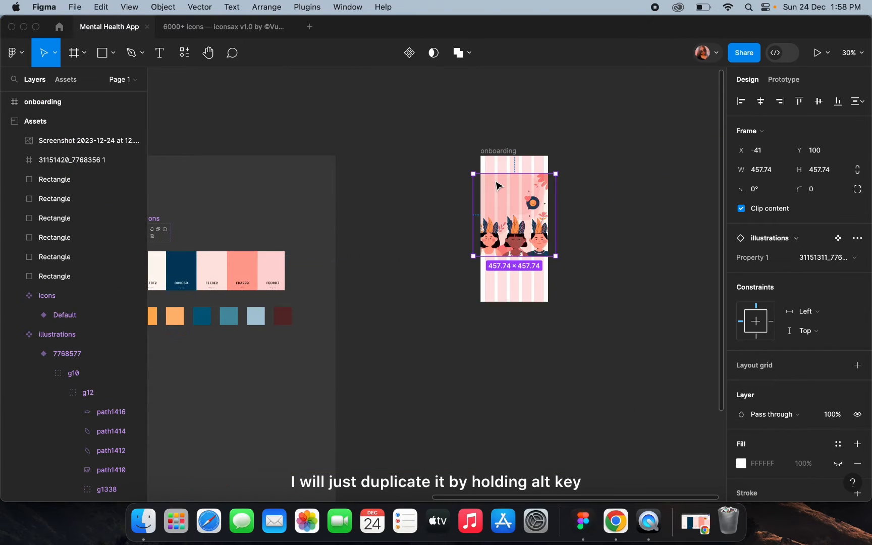
scroll(497, 183, up, 5)
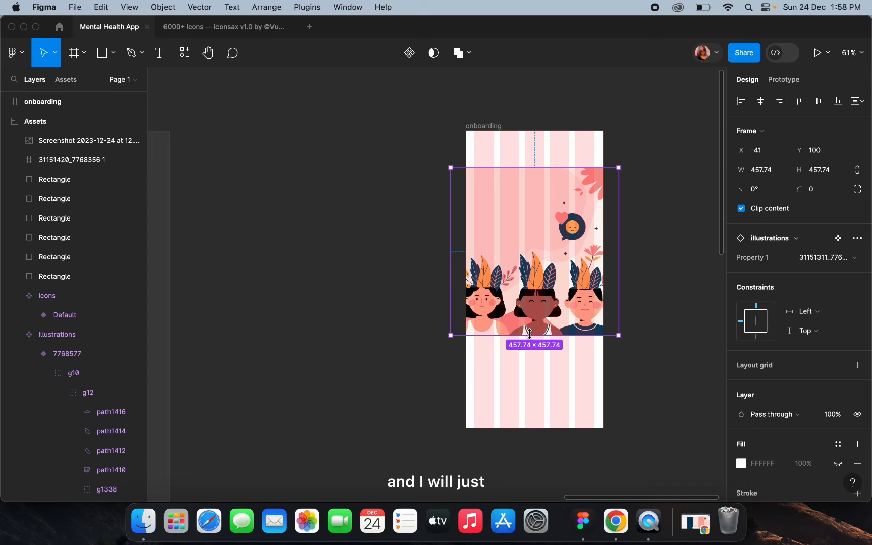
Scale the illustration down to 320 × 320 and center it horizontally on the onboarding frame
key(k)
drag(529, 333, 536, 285)
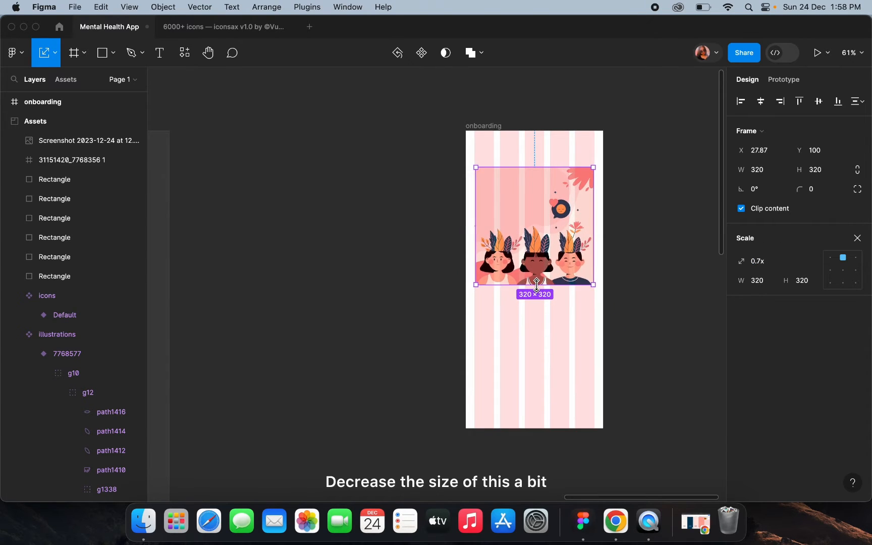
scroll(567, 213, up, 5)
click(760, 101)
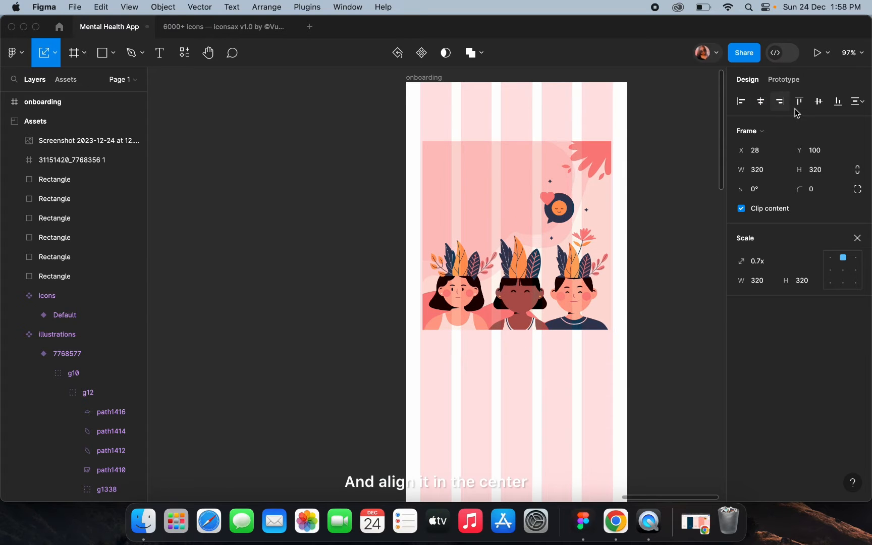
Scale the illustration to 327 × 327 so its sides meet the outer edges of the column grid
scroll(589, 188, up, 2)
scroll(481, 169, up, 3)
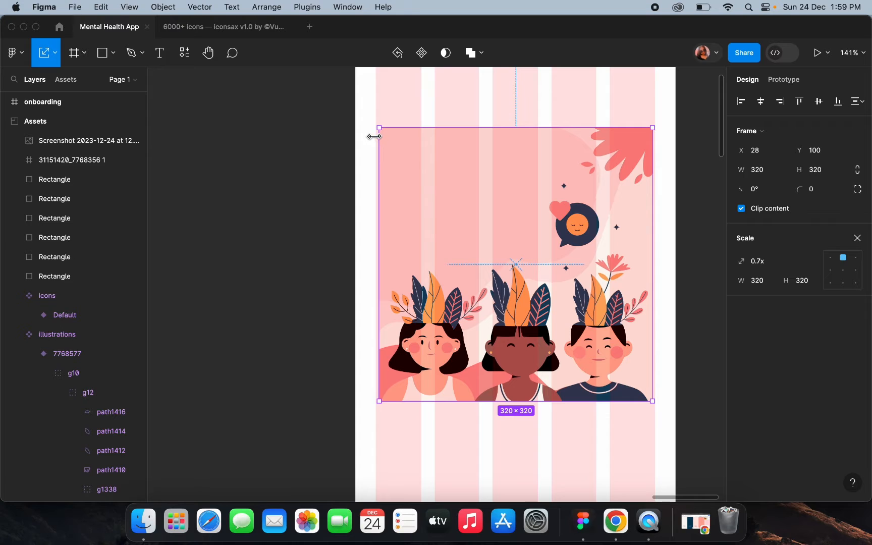
drag(374, 136, 371, 137)
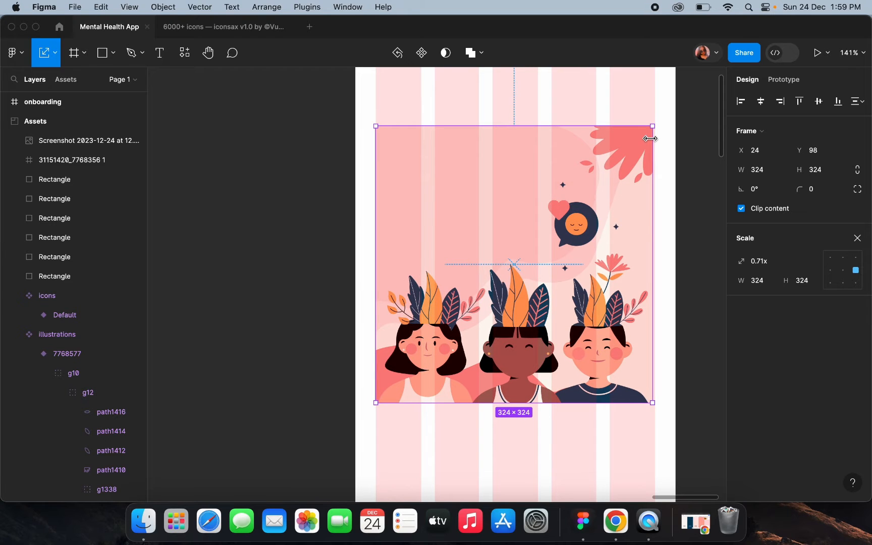
drag(653, 139, 656, 137)
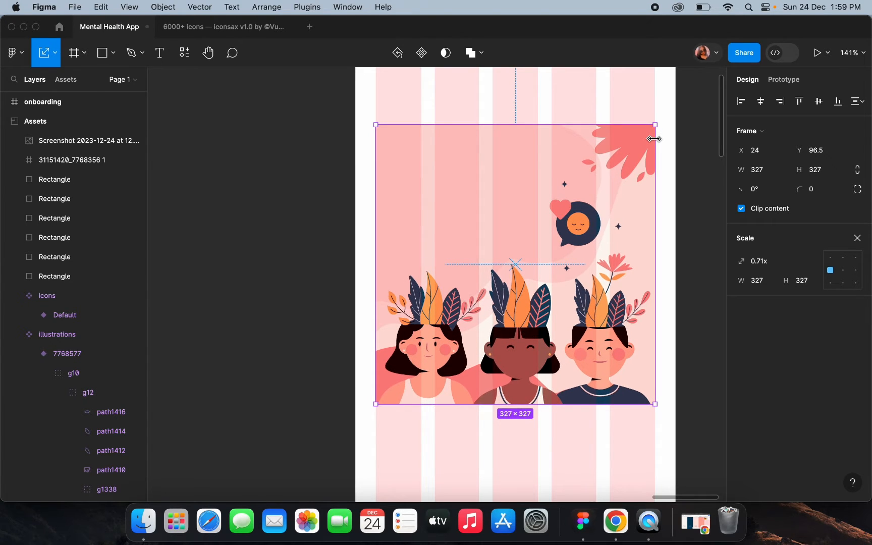
scroll(653, 136, down, 4)
click(702, 206)
scroll(702, 205, down, 3)
scroll(631, 208, right, 3)
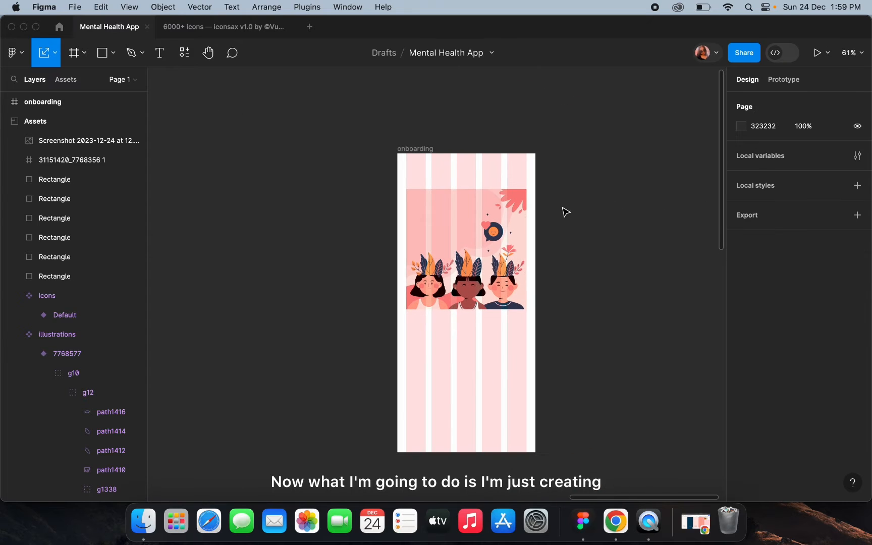
Center the illustration horizontally on the onboarding frame and give it a corner radius of 20
click(505, 216)
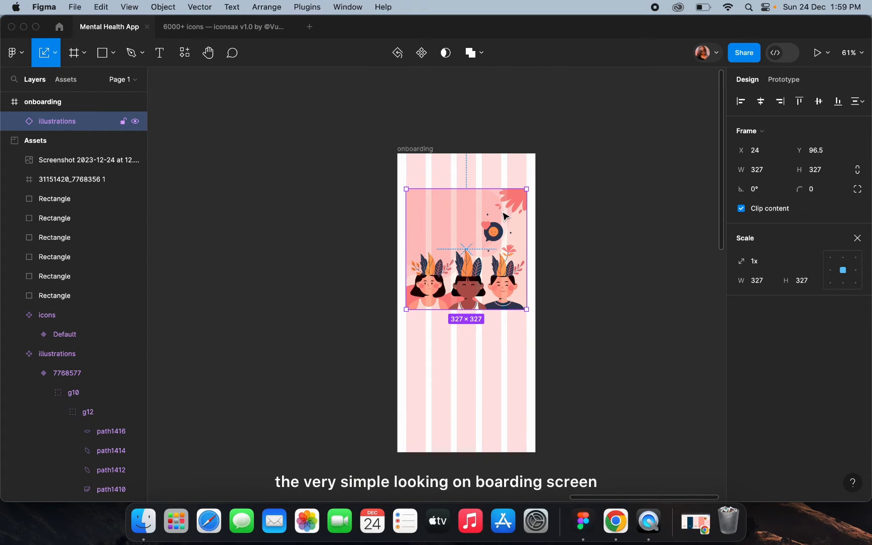
drag(503, 212, 503, 212)
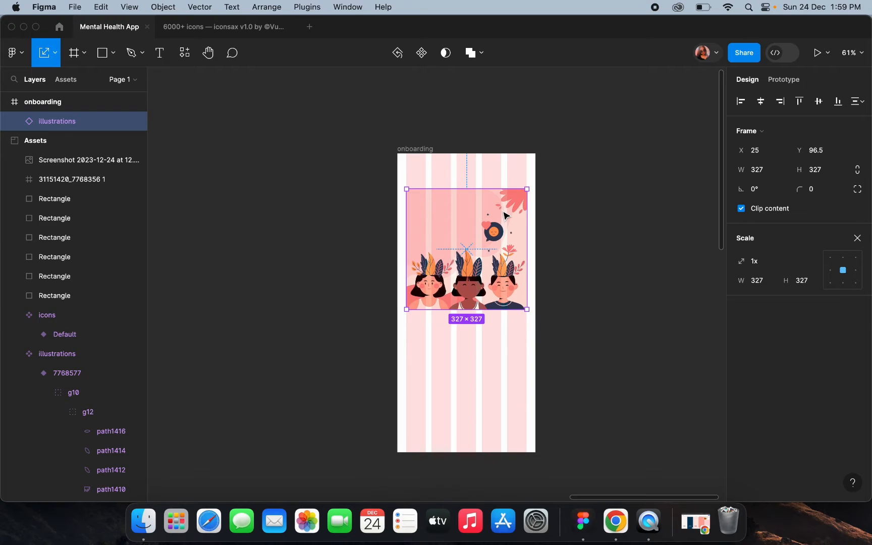
click(760, 101)
scroll(460, 246, up, 2)
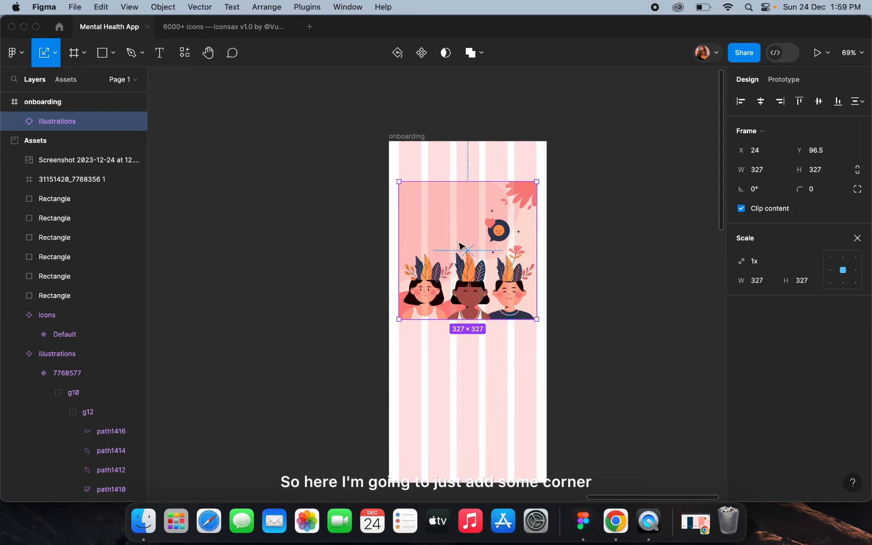
click(811, 188)
text(20)
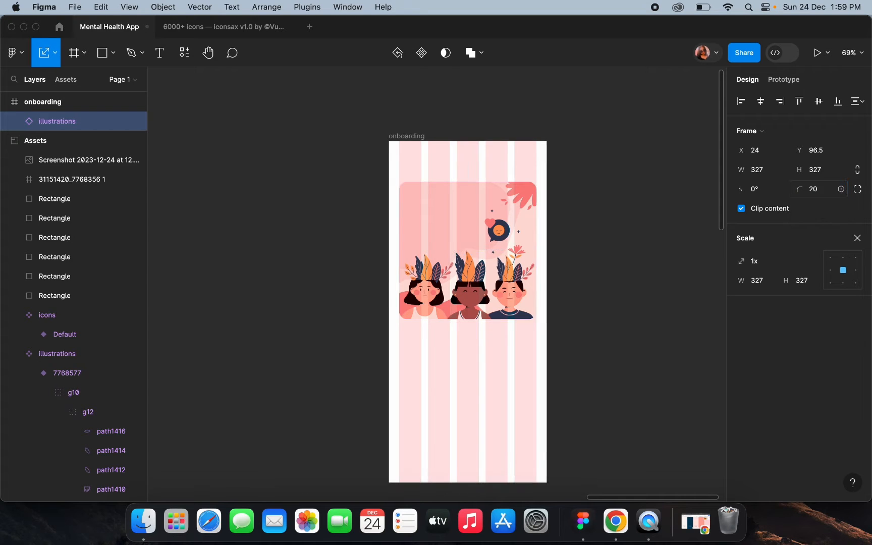
click(592, 261)
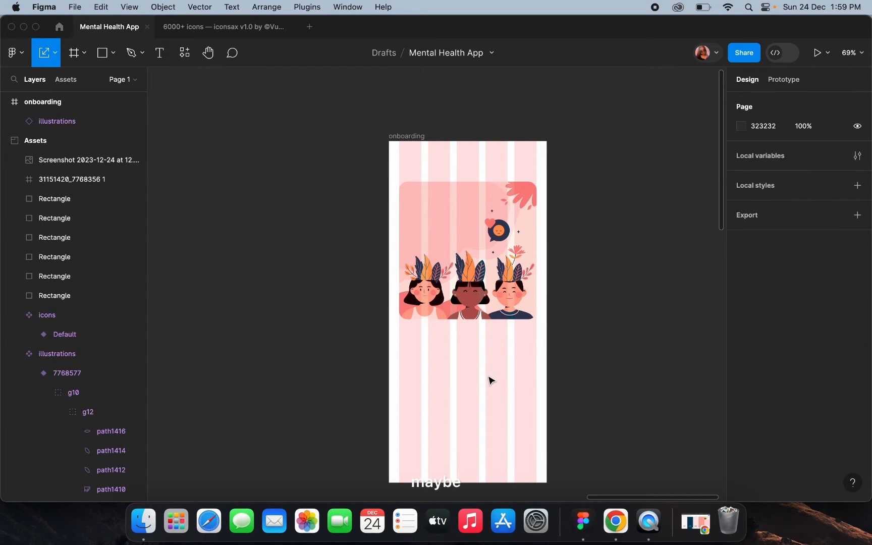
Add the text "Get started" near the bottom of the onboarding frame, at about X 142, Y 747
scroll(609, 277, up, 3)
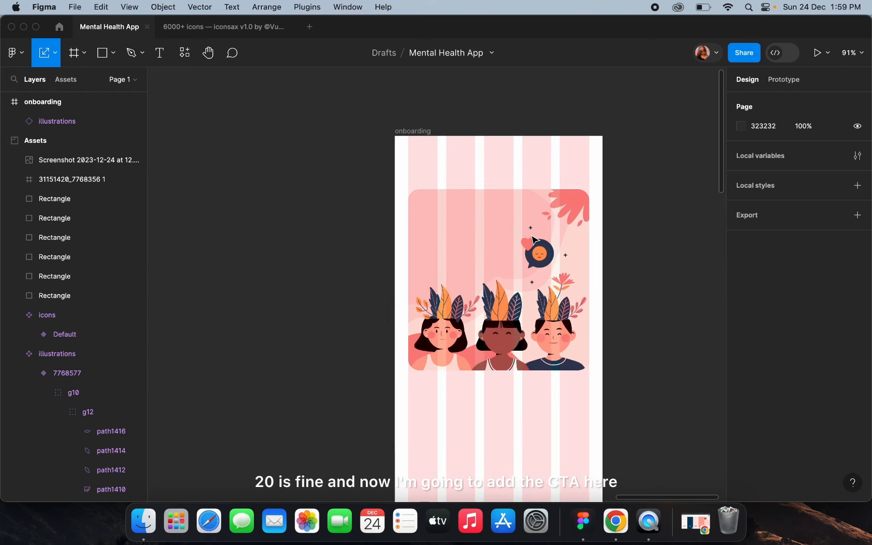
scroll(534, 239, down, 5)
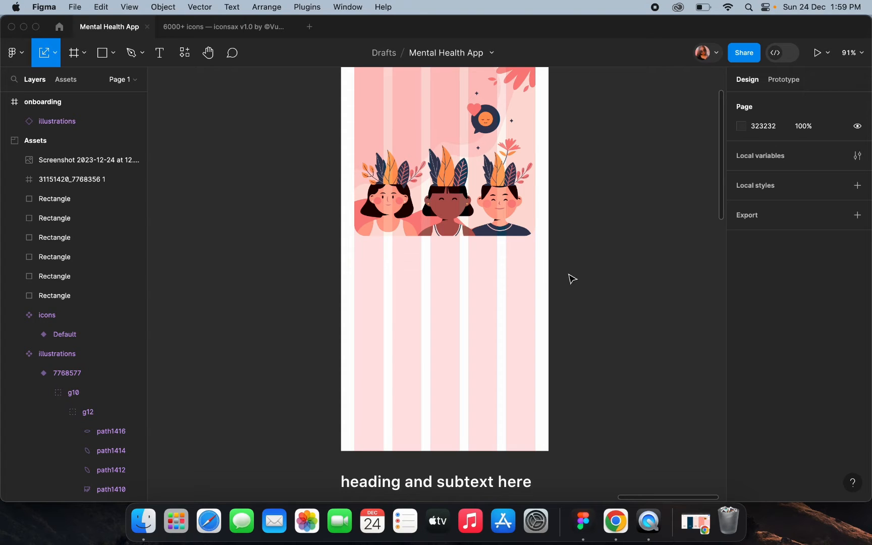
click(157, 55)
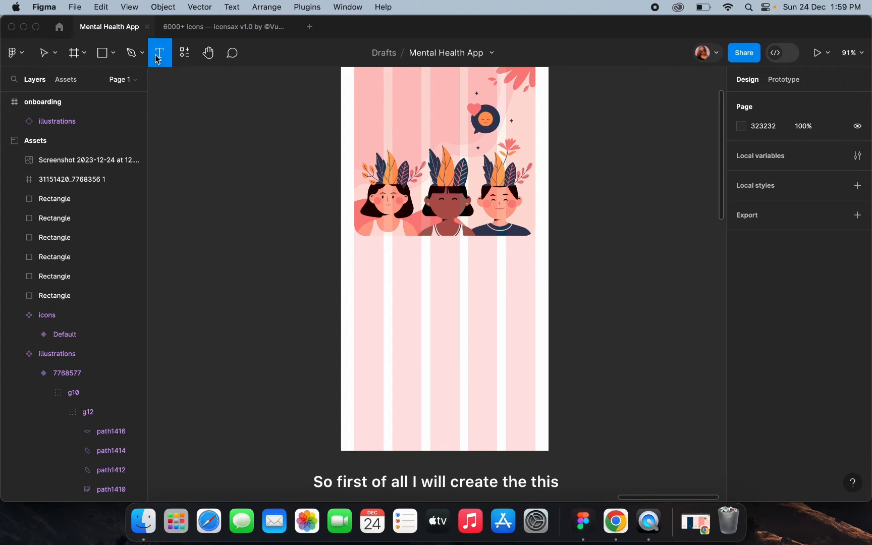
click(419, 415)
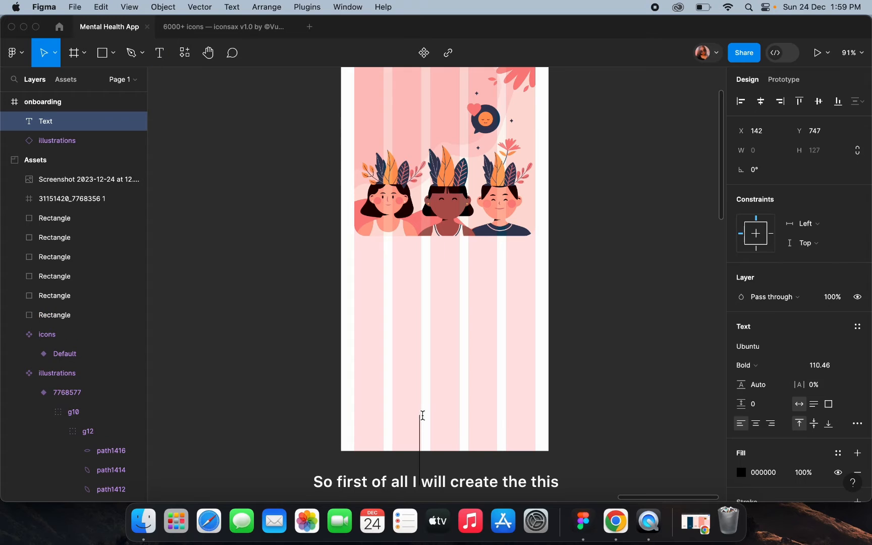
text(Get)
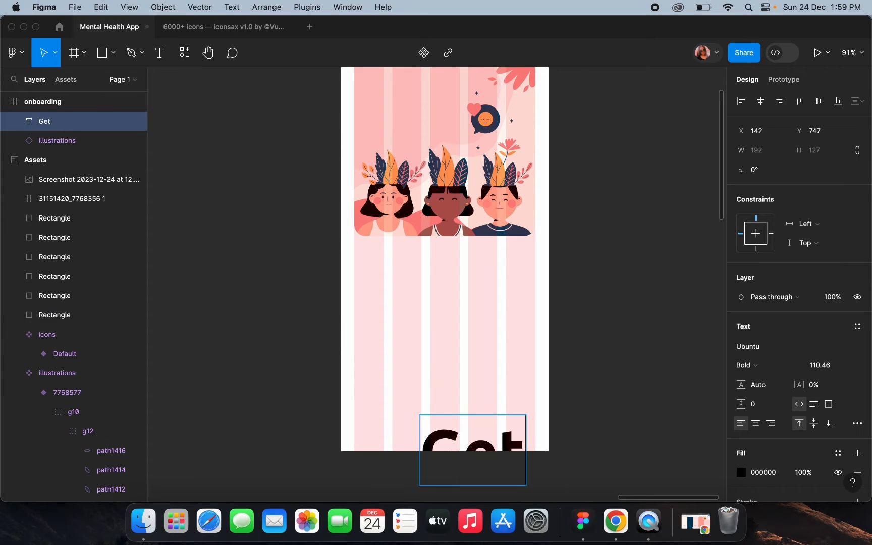
text( started)
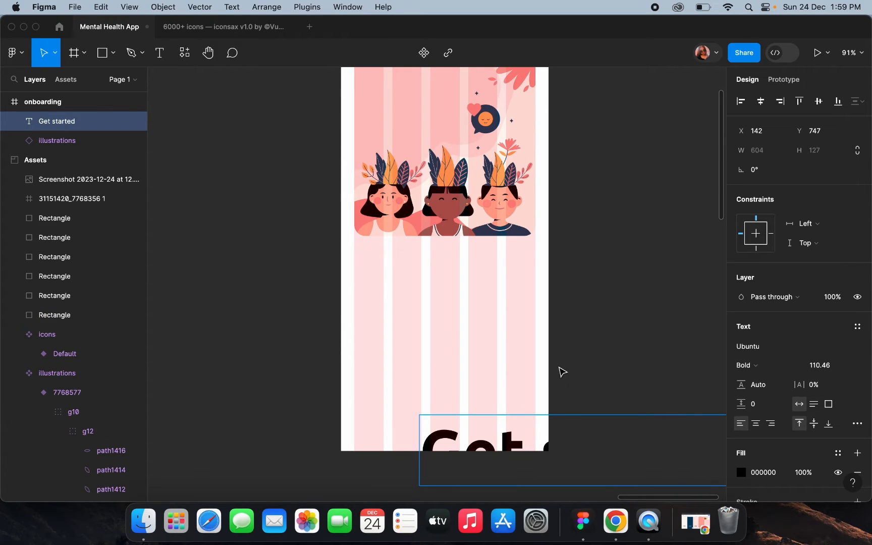
key(Escape)
Set the "Get started" text's font size to 24 and center it horizontally on the onboarding frame
click(759, 351)
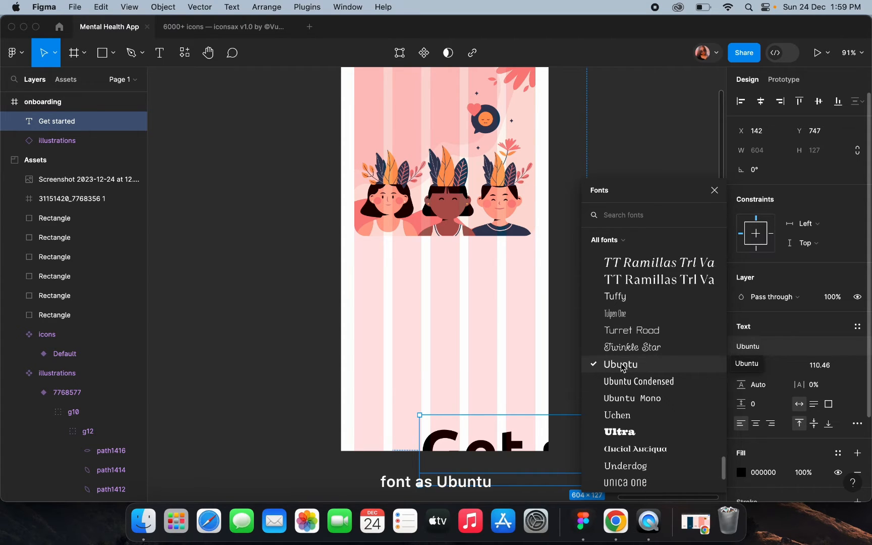
click(634, 159)
click(91, 121)
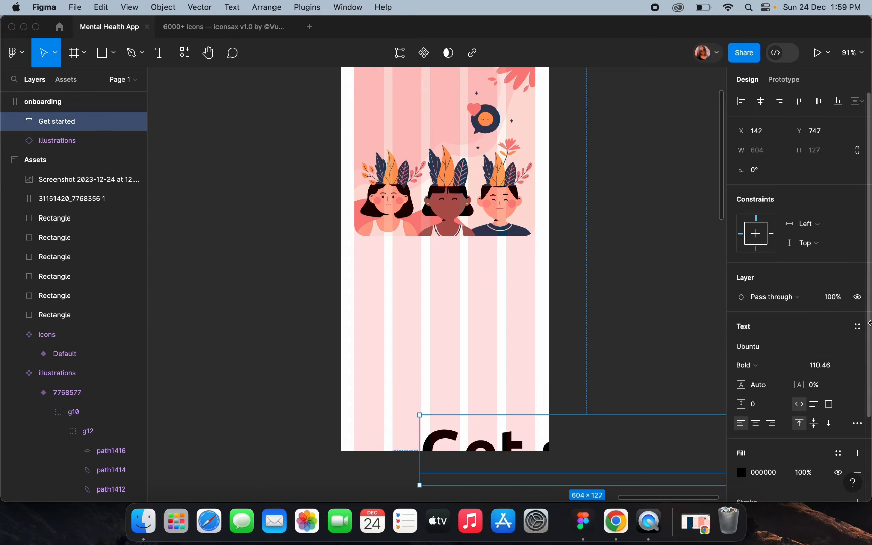
click(819, 365)
text(24)
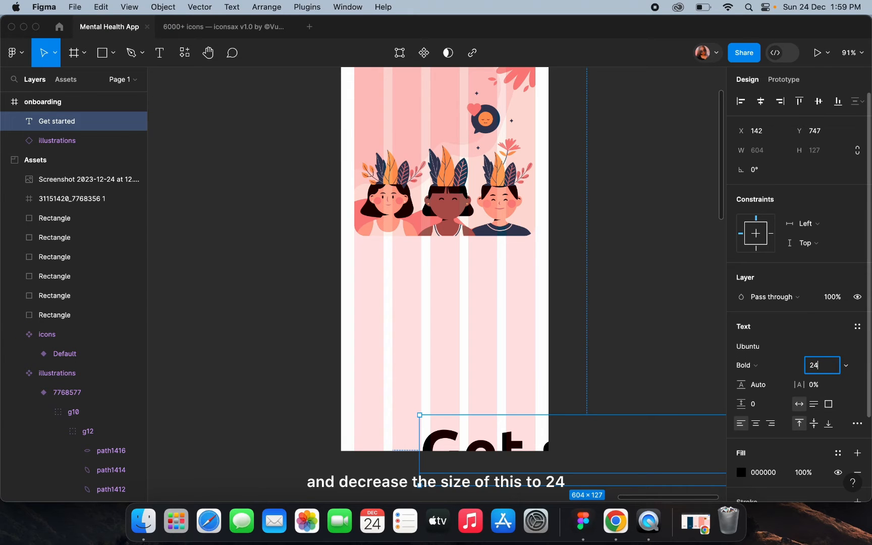
key(Return)
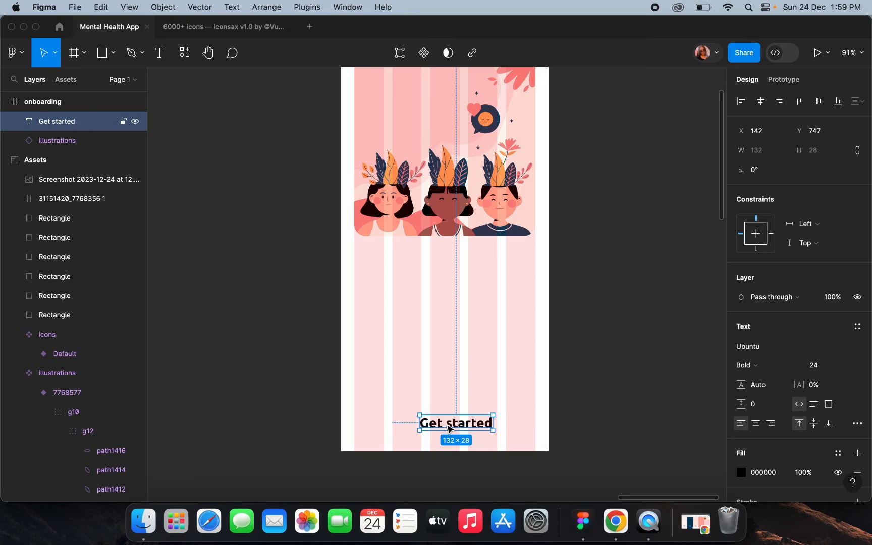
click(761, 101)
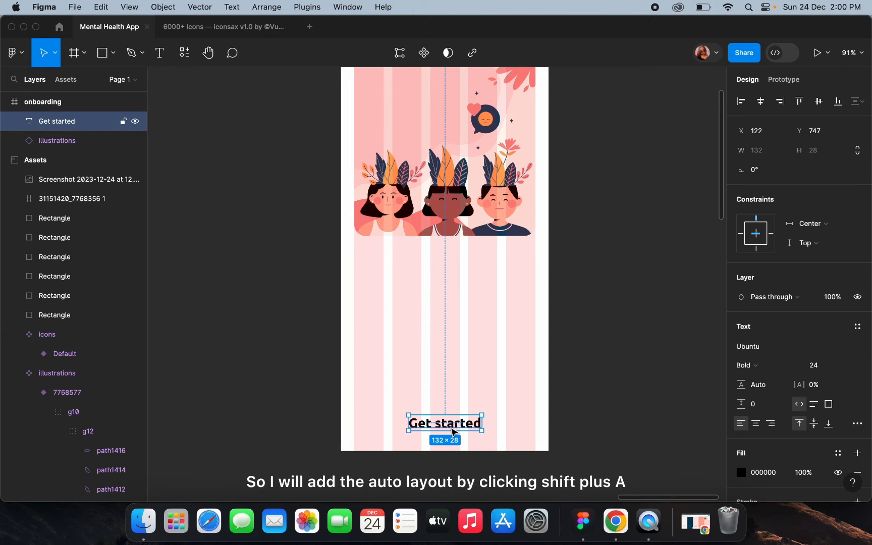
Wrap the "Get started" text in an auto layout frame and change its font to Manrope
key(shift+a)
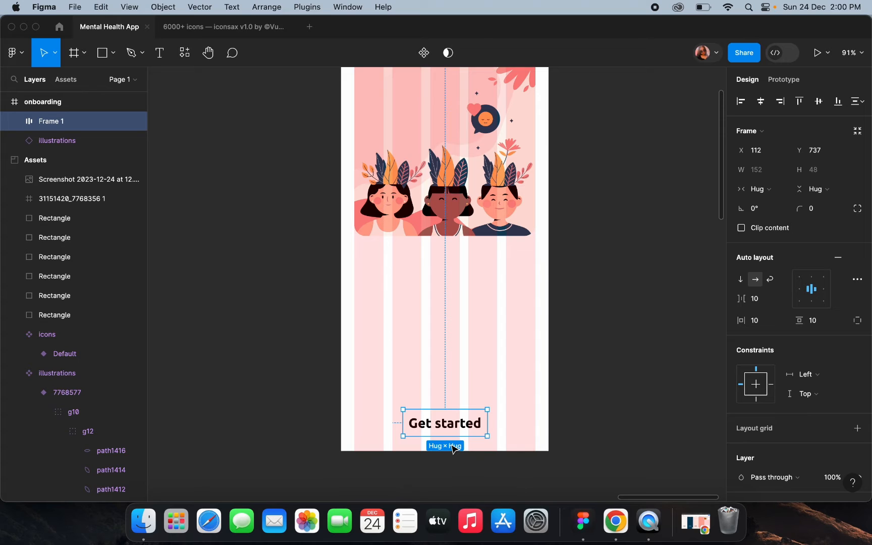
double_click(451, 428)
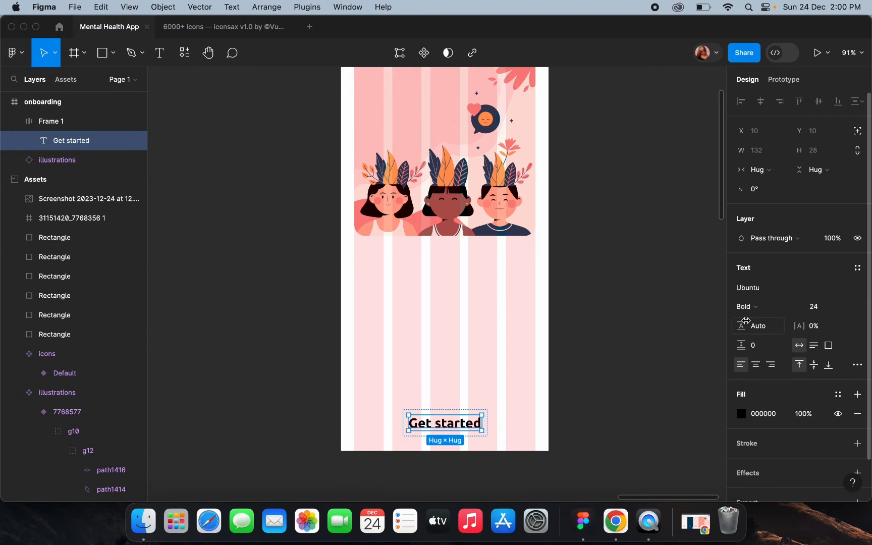
click(759, 291)
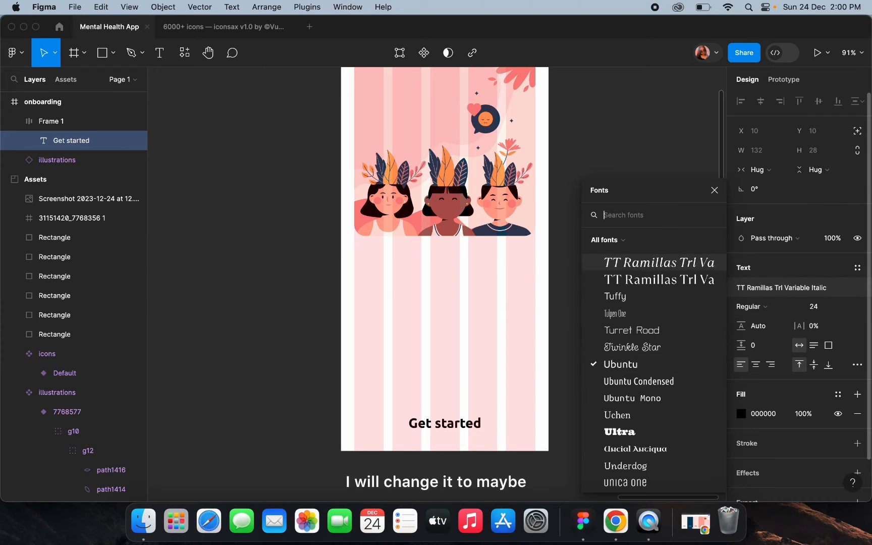
text(man)
click(659, 272)
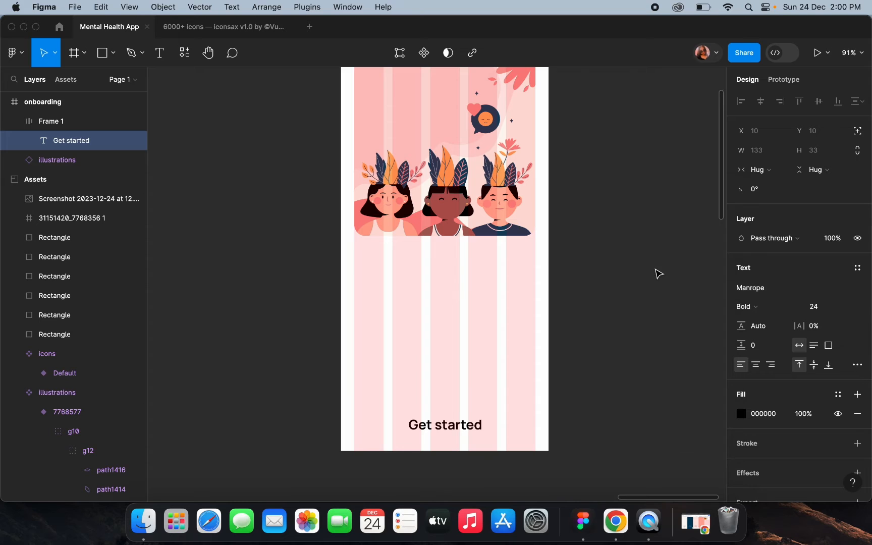
click(584, 326)
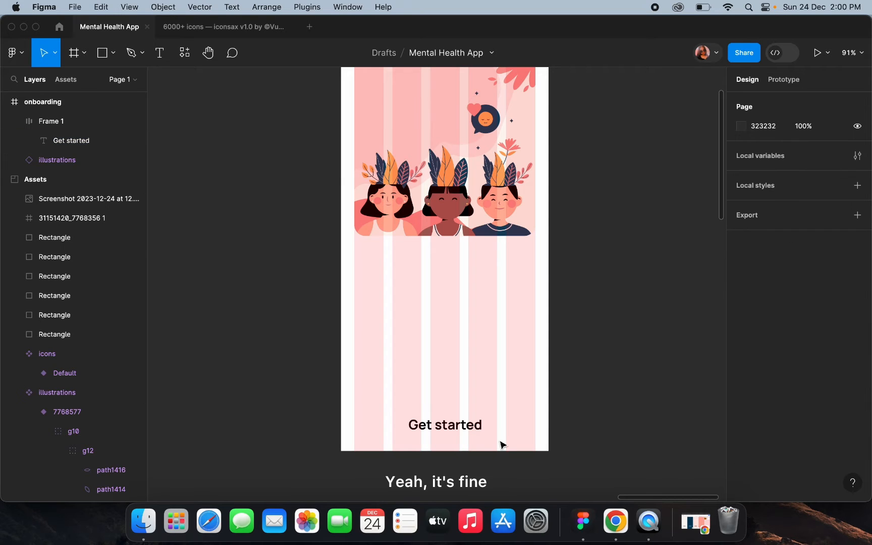
Try widening the "Get started" auto layout frame to a fixed width of about 310, and undo the resize
click(460, 422)
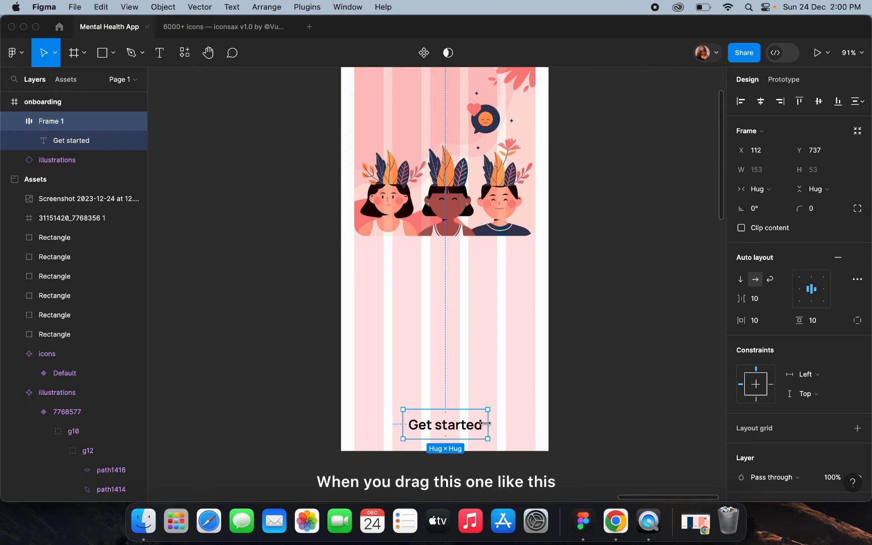
drag(485, 423, 575, 428)
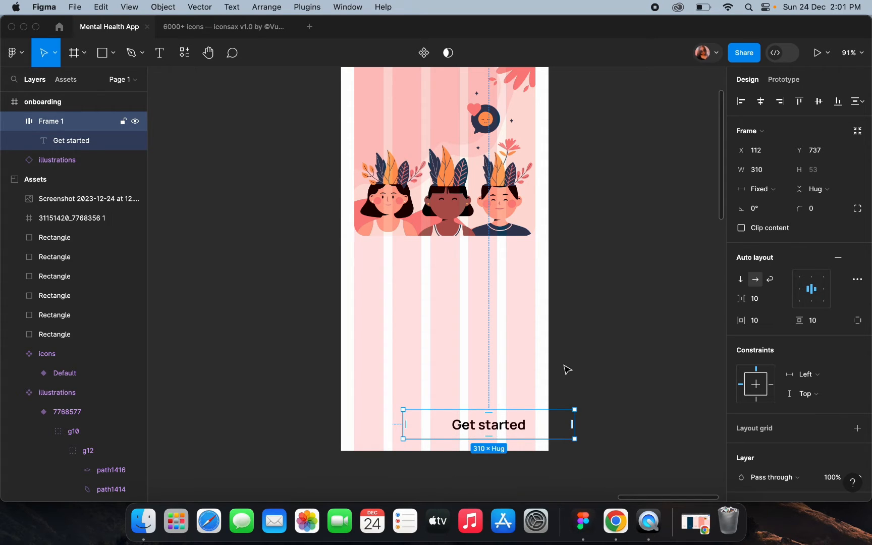
click(771, 191)
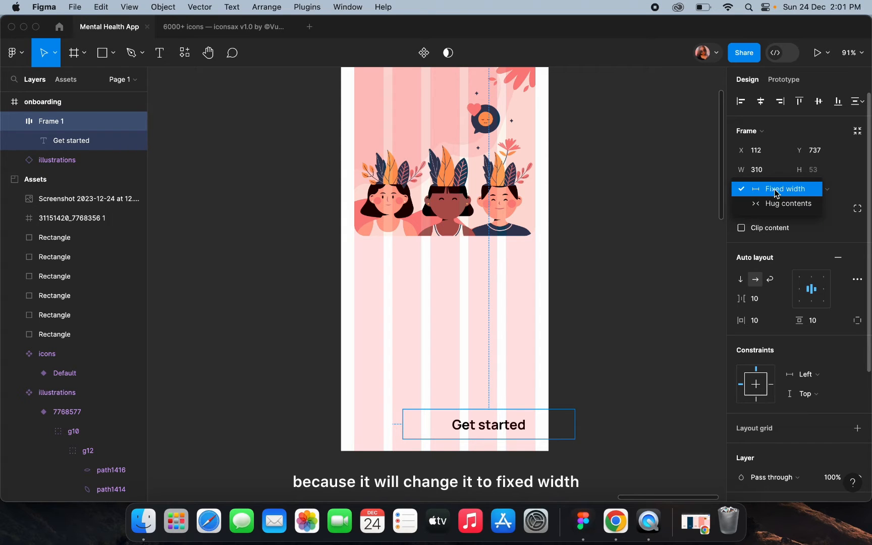
click(791, 190)
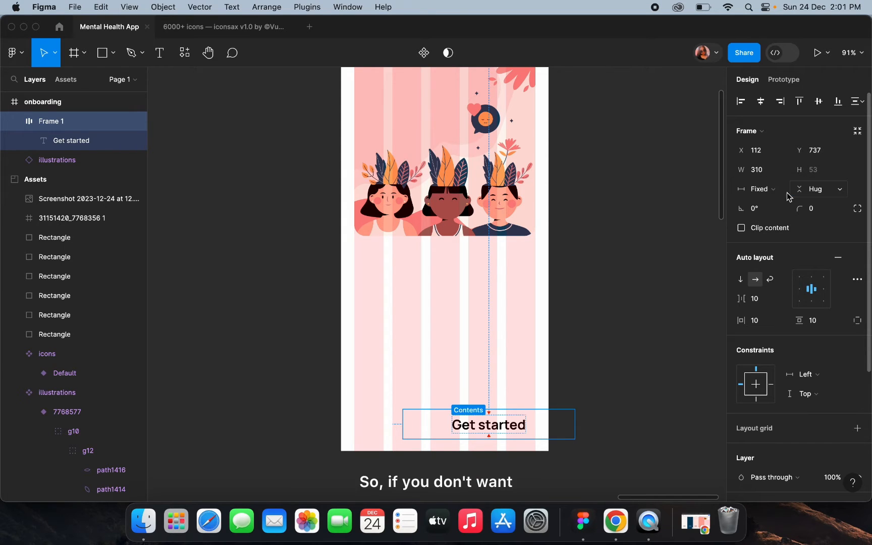
click(637, 292)
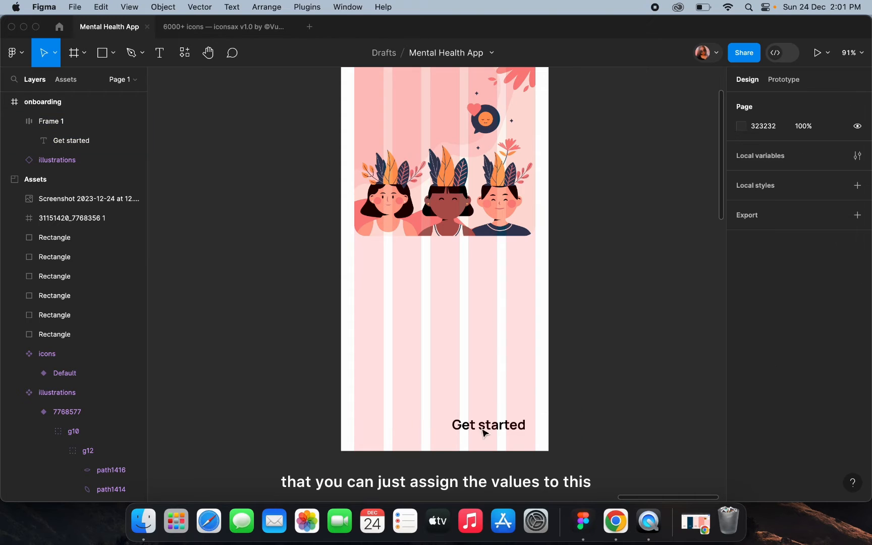
click(456, 444)
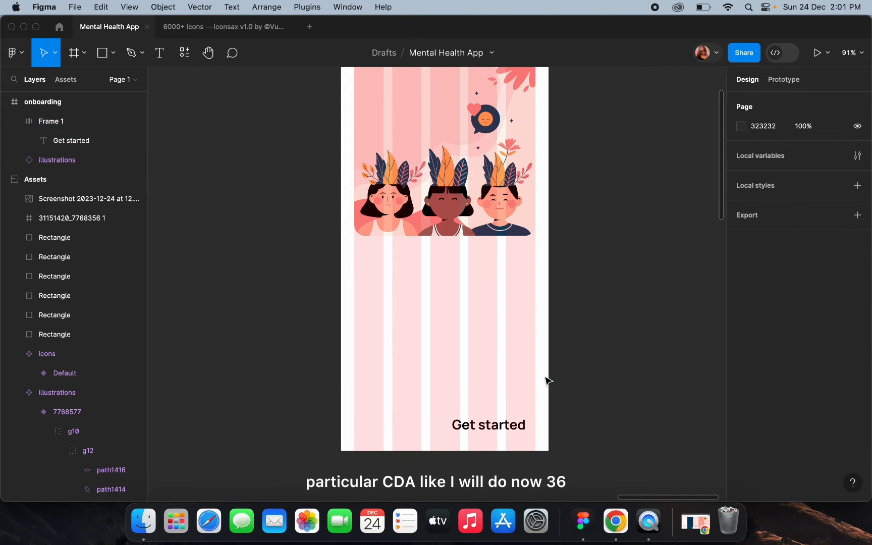
key(super+alt+shift+r)
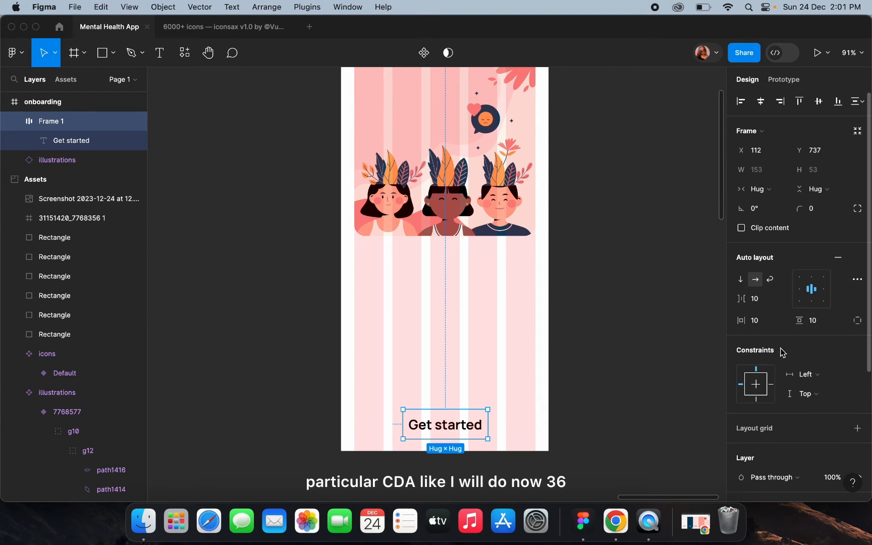
Try horizontal paddings of 36, 72 and 100 on the "Get started" frame, settle on 96, and center the frame horizontally on the onboarding screen
click(769, 323)
text(36)
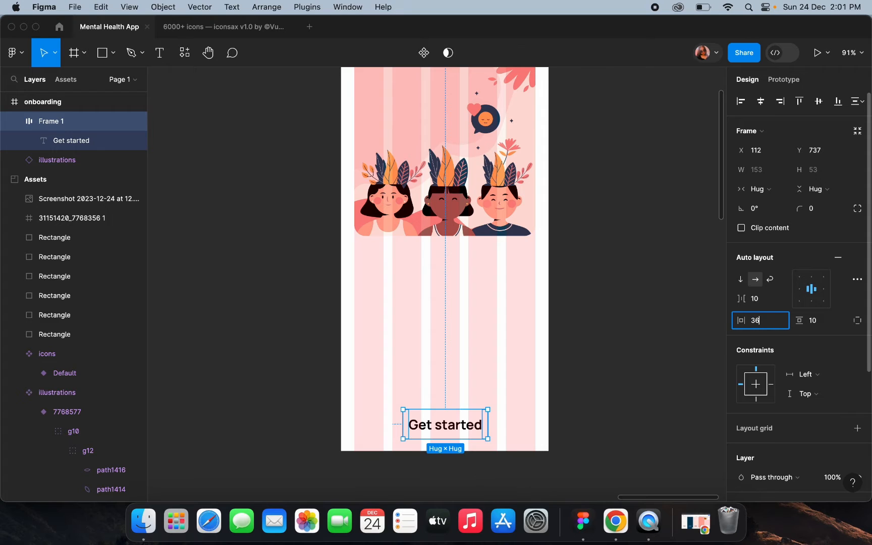
key(Return)
click(771, 325)
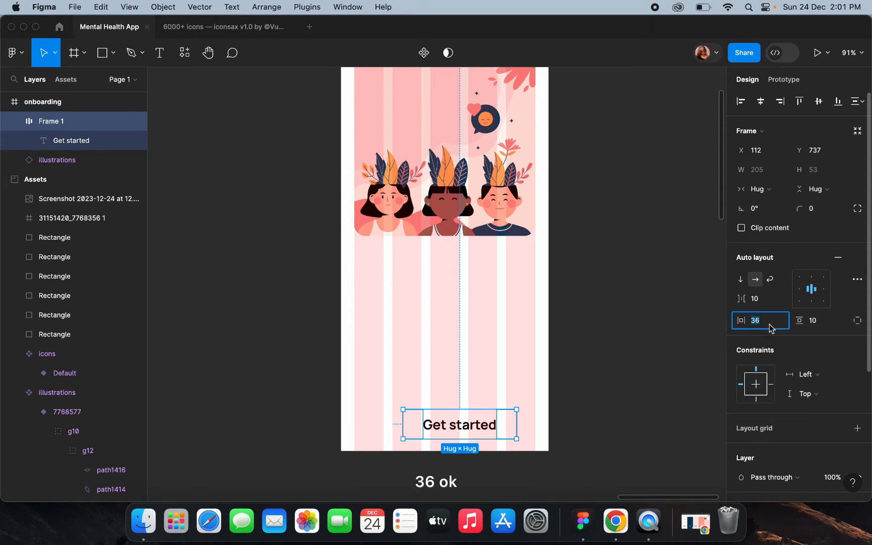
text(72)
key(Return)
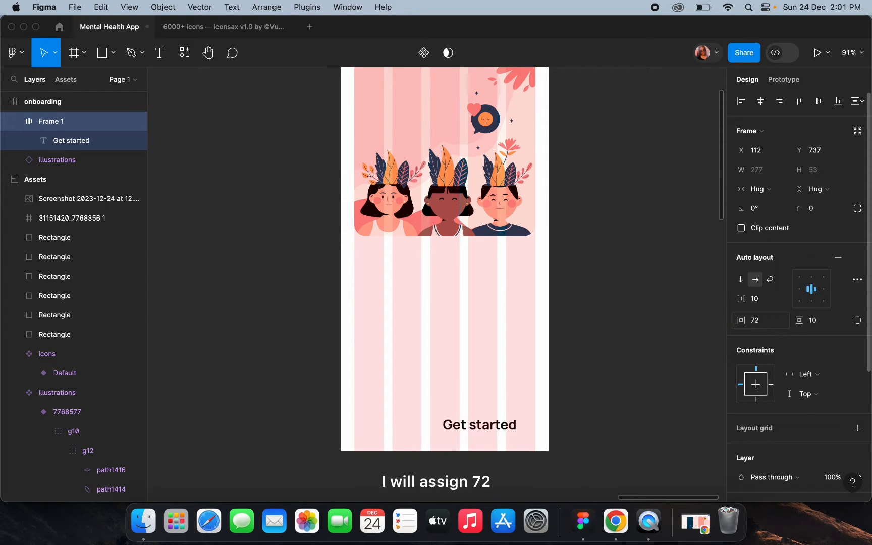
click(760, 102)
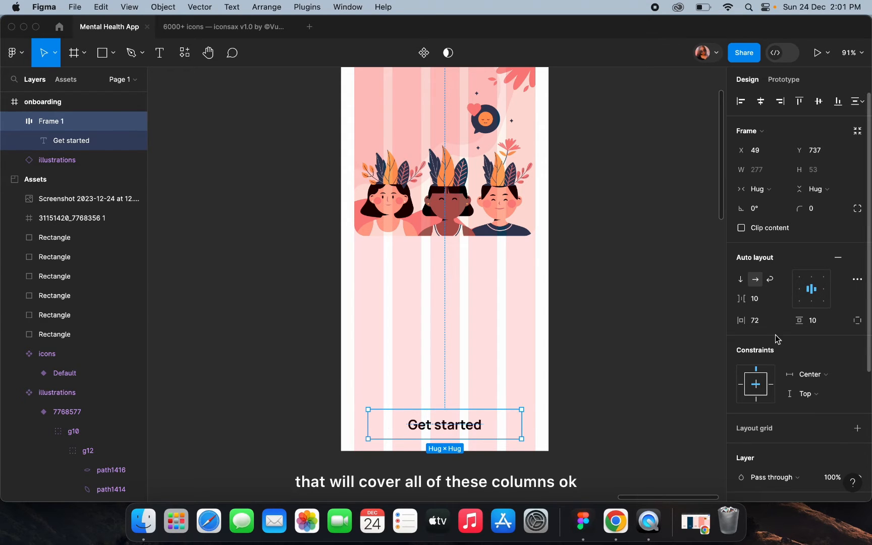
click(765, 324)
key(Return)
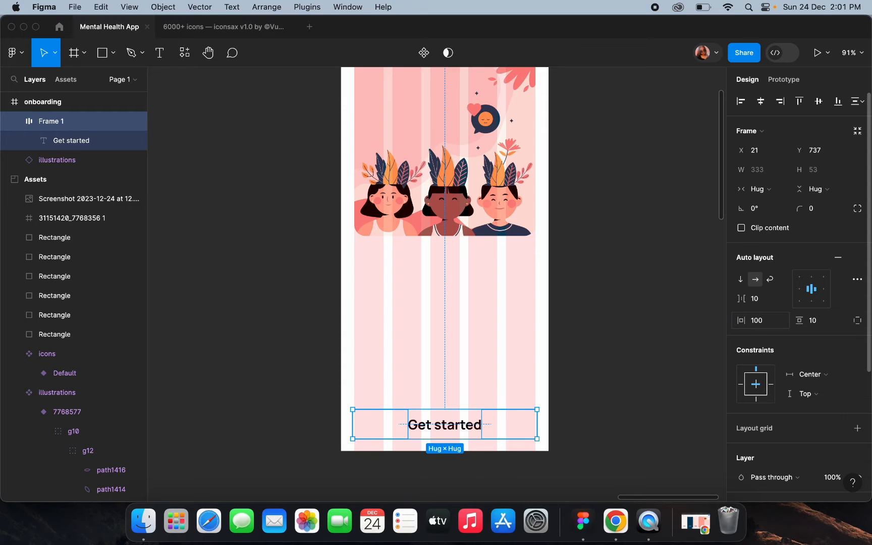
click(764, 324)
key(Return)
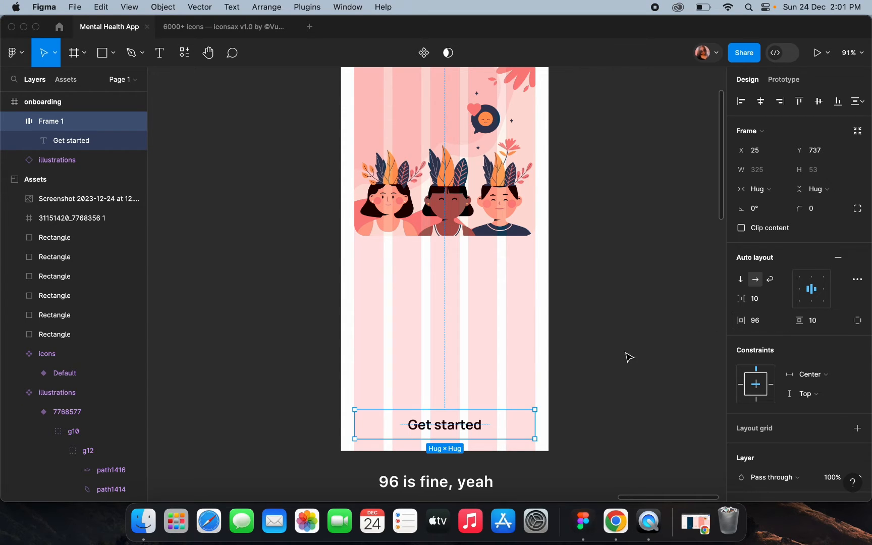
Add a fill to the "Get started" frame and sample the dark blue 003C5D for it from the color palette
scroll(628, 357, down, 3)
scroll(834, 348, down, 5)
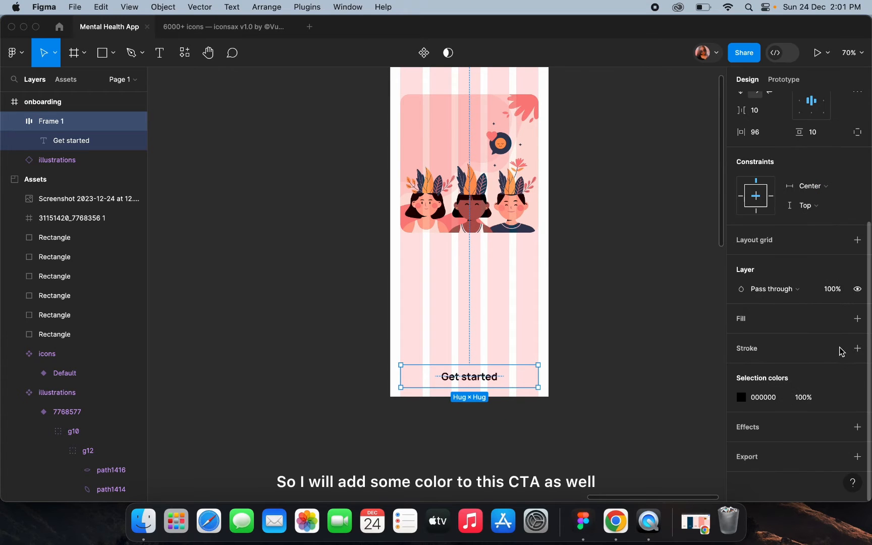
click(858, 318)
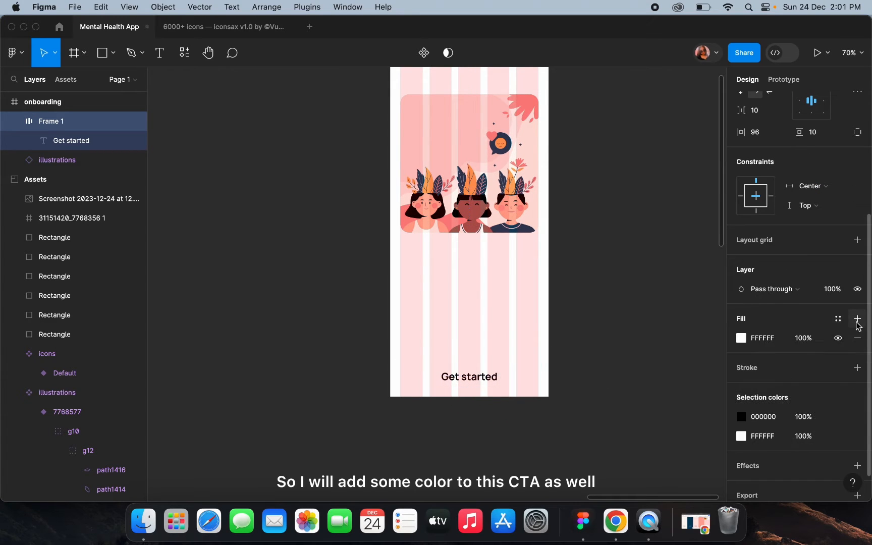
click(741, 337)
key(i)
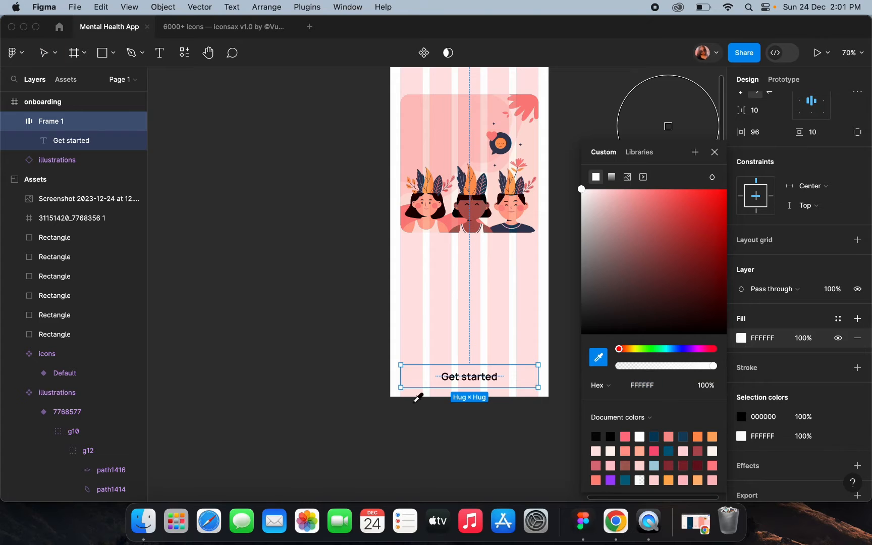
scroll(414, 391, down, 3)
scroll(417, 397, left, 5)
scroll(328, 360, up, 2)
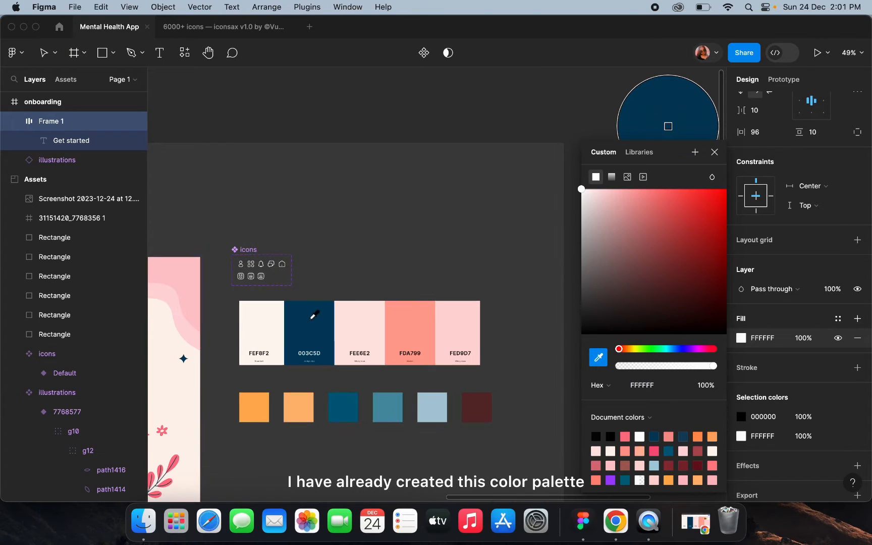
click(309, 328)
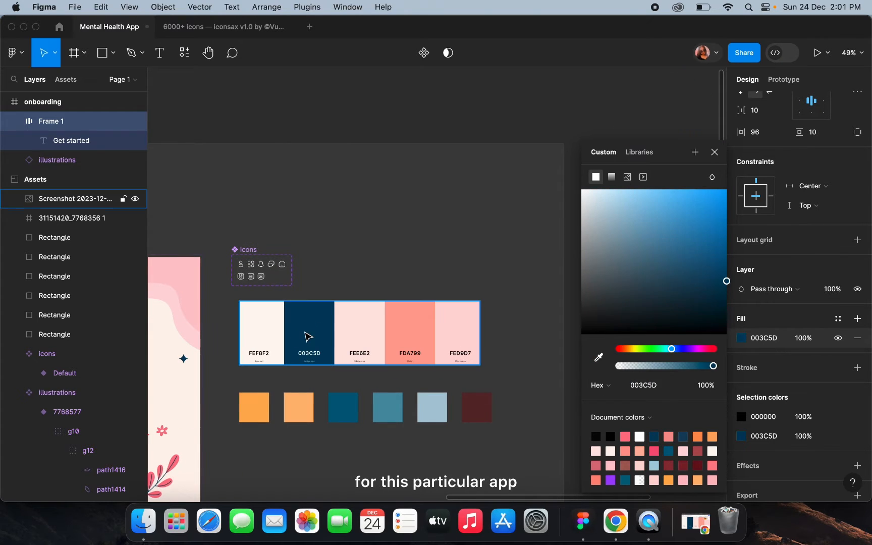
scroll(306, 332, right, 6)
scroll(401, 331, up, 5)
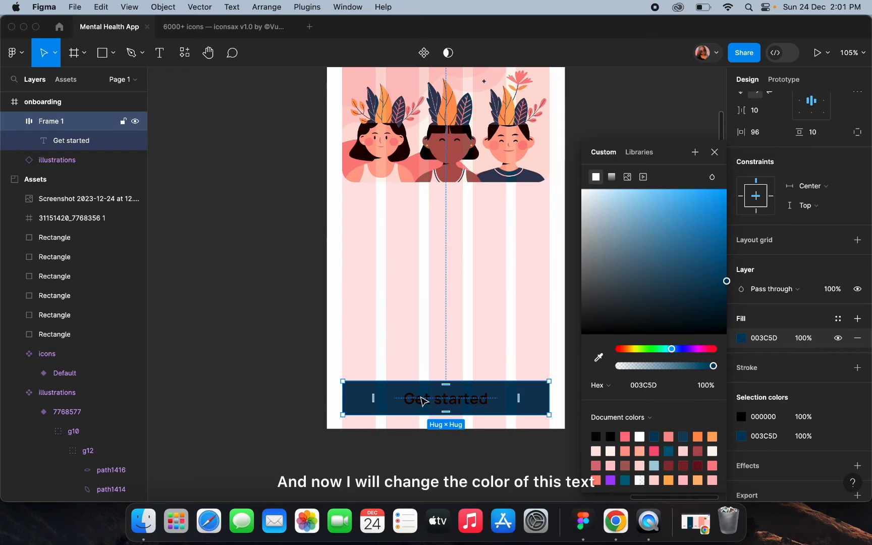
Set the "Get started" text's font size to 21 and its fill color to white, FFFFFF
click(81, 141)
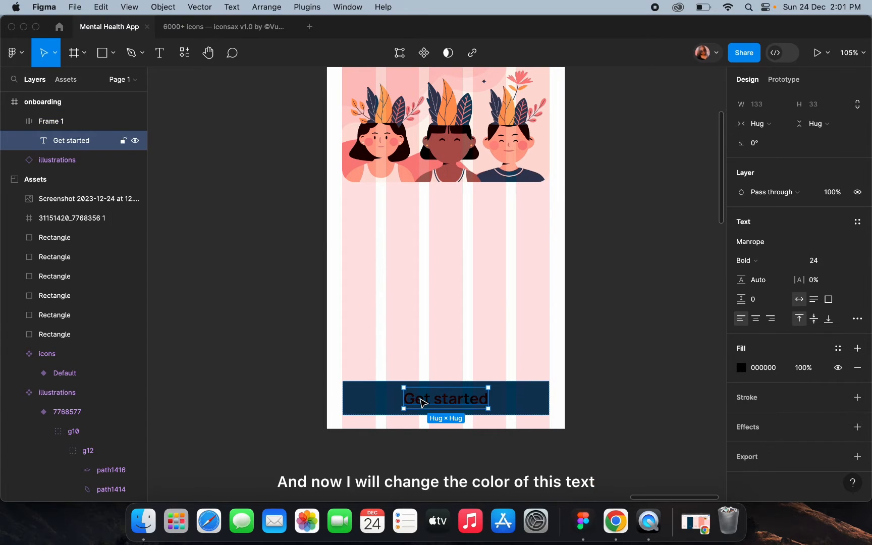
click(817, 261)
text(20)
key(Return)
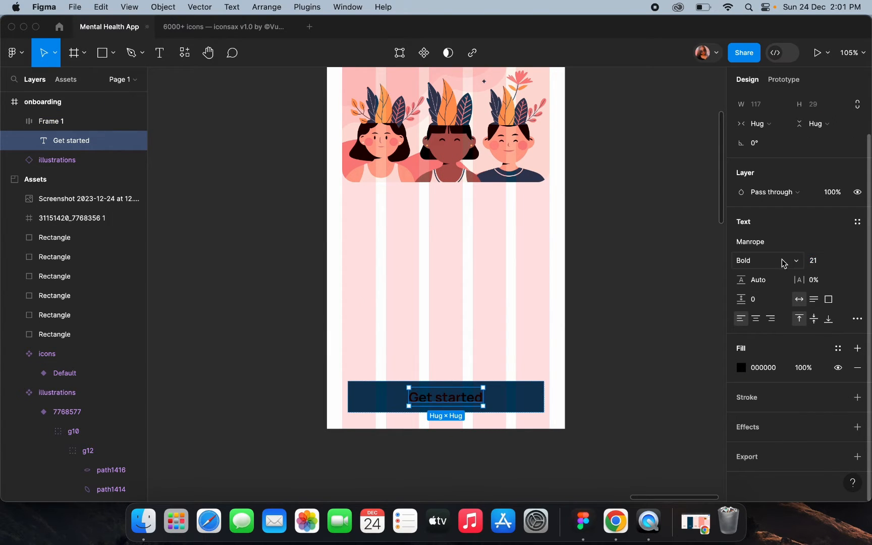
click(782, 261)
click(780, 260)
click(745, 368)
drag(656, 271, 510, 43)
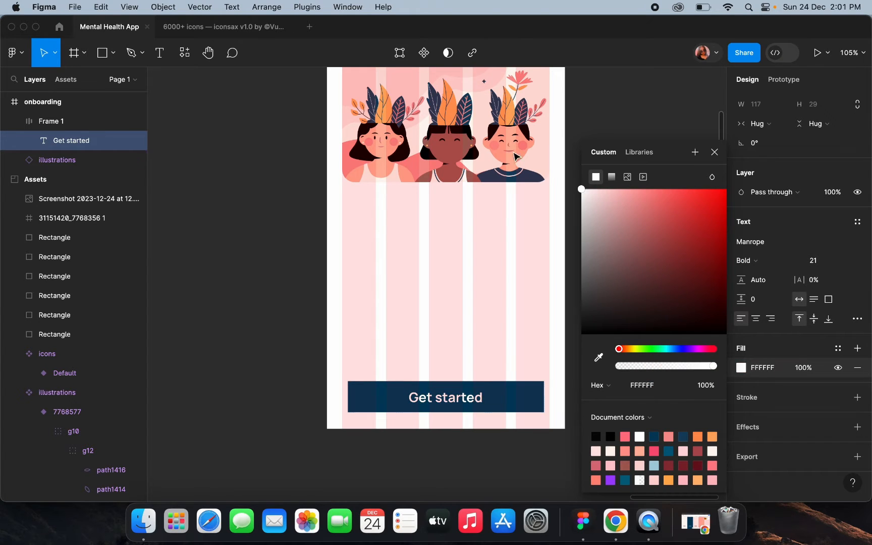
Set the "Get started" button frame's vertical padding to 14
click(511, 387)
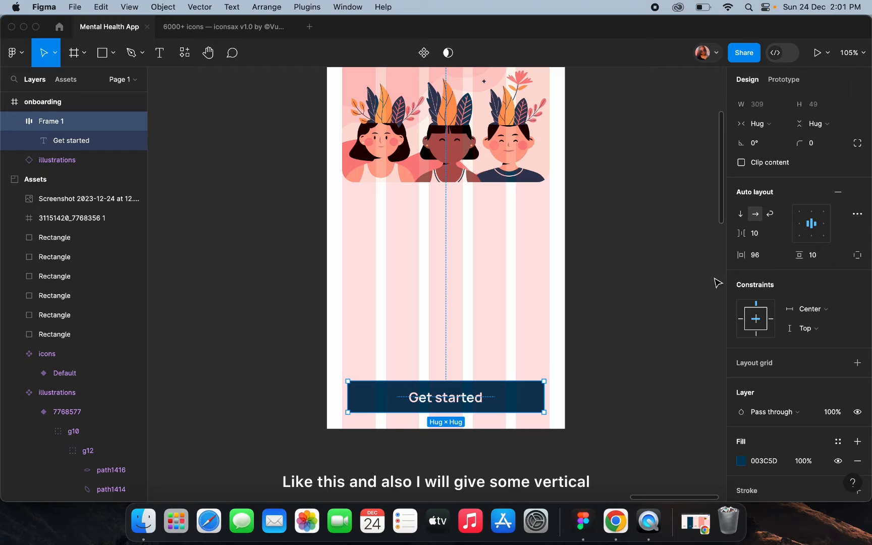
click(820, 258)
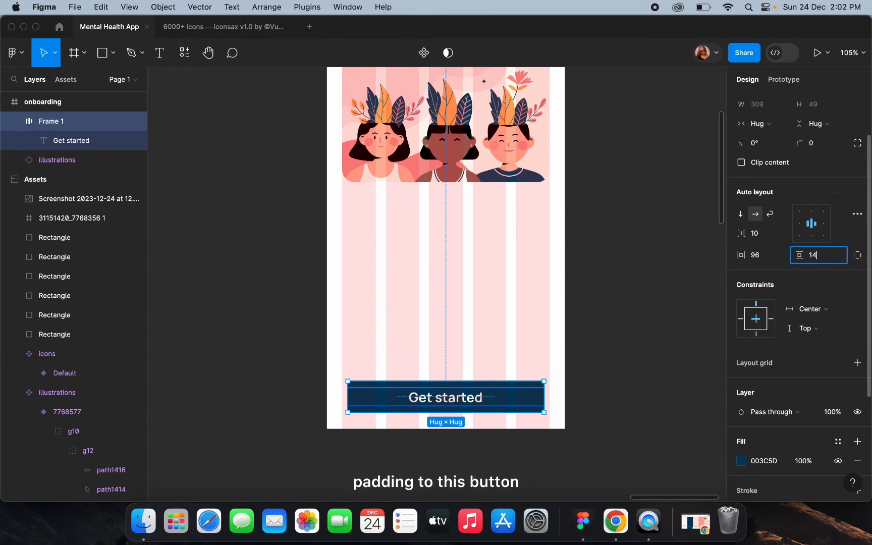
key(Return)
Try horizontal paddings of 98, 100 and 108 on the "Get started" button to match the column grid
scroll(779, 121, up, 2)
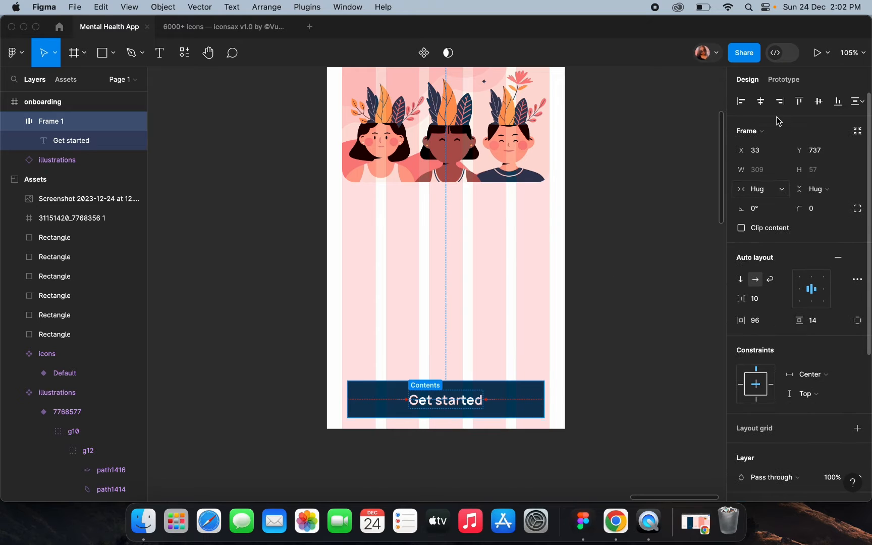
click(758, 326)
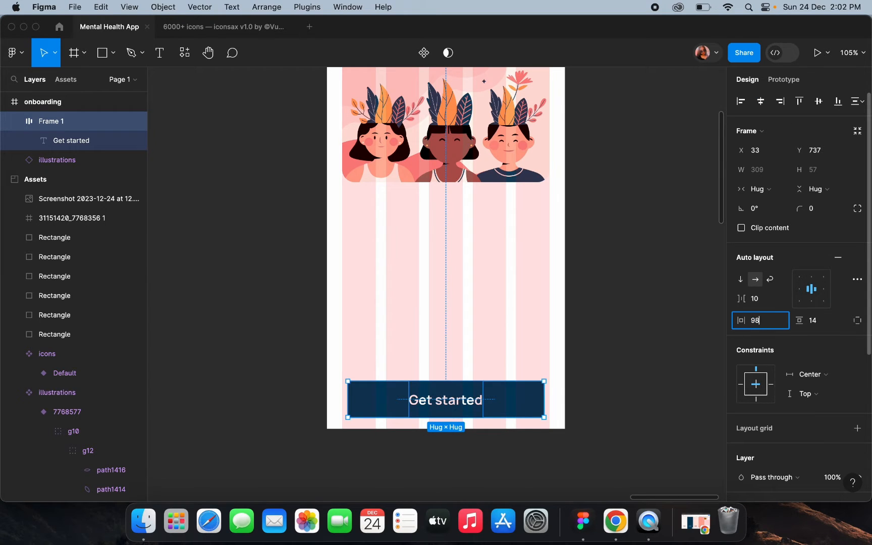
text(98)
key(Return)
click(759, 326)
text(100)
key(Return)
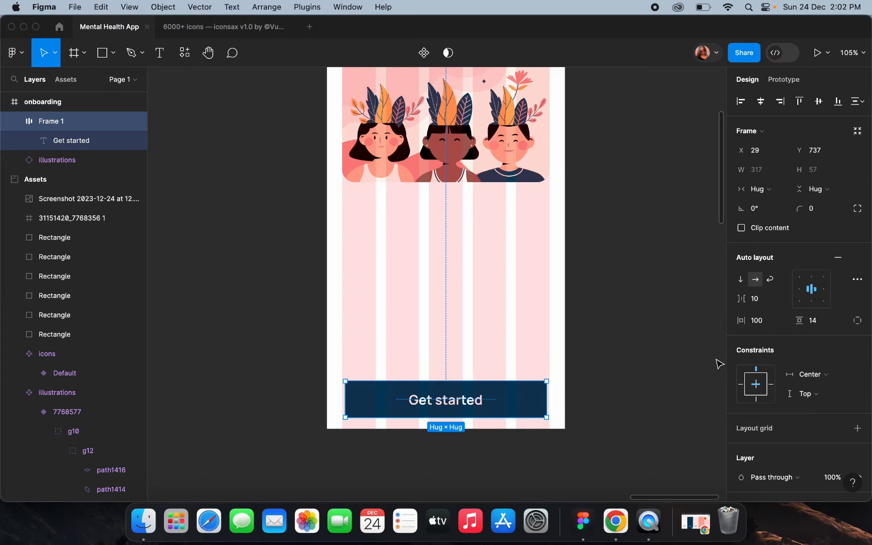
click(766, 324)
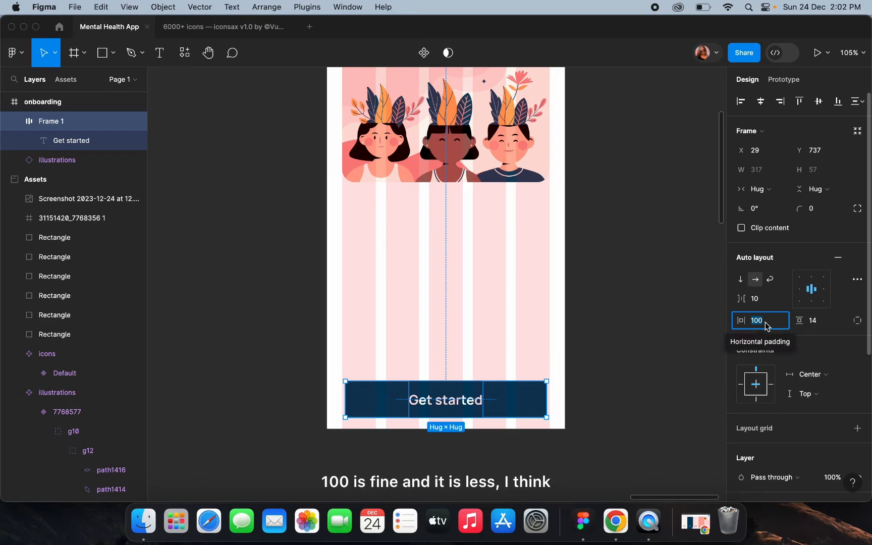
text(10)
key(Return)
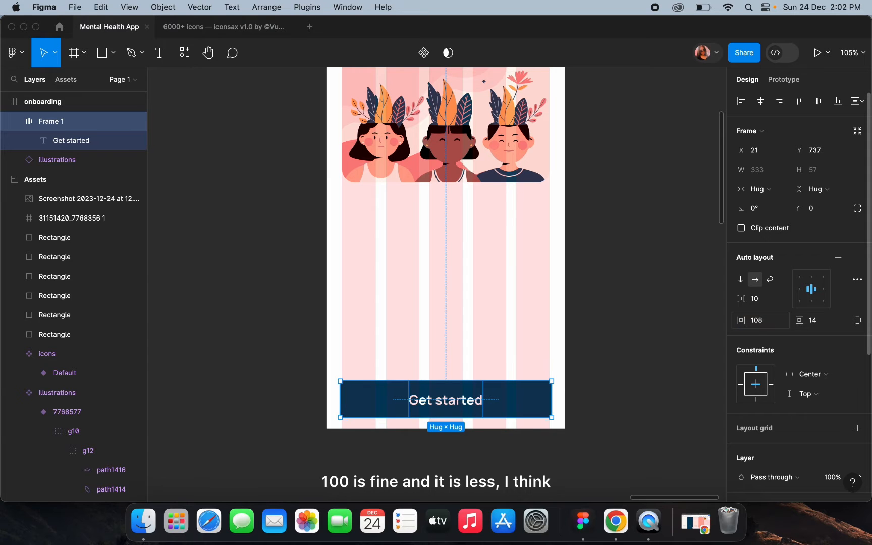
Check the button's edge against the column grid and set its horizontal padding to 104
scroll(637, 354, up, 10)
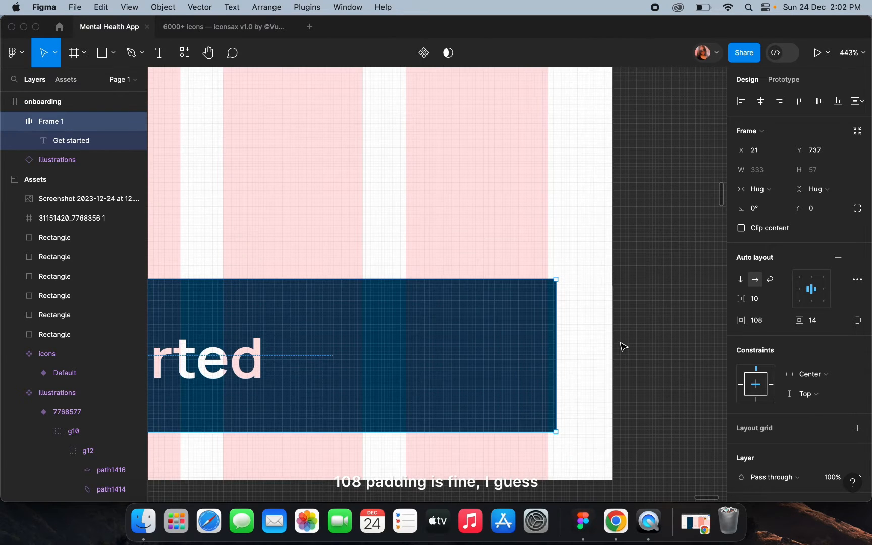
scroll(565, 290, up, 5)
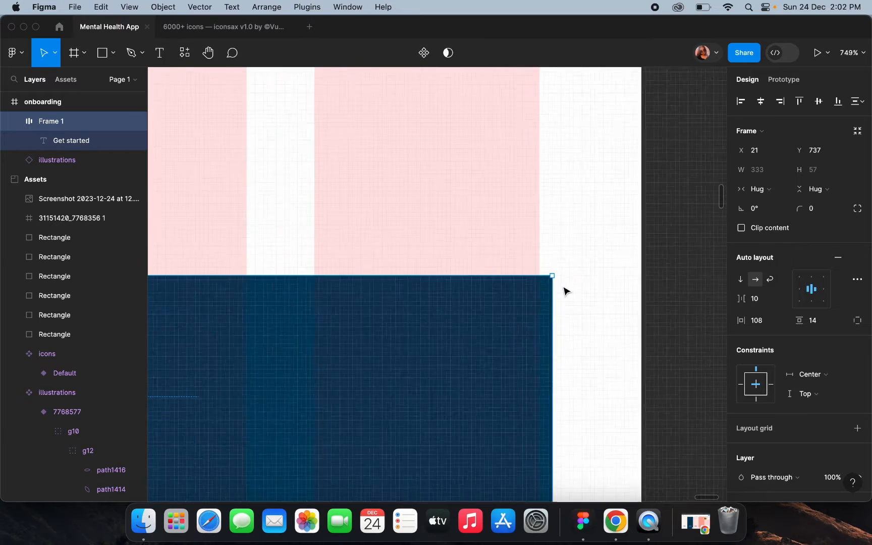
scroll(565, 290, down, 10)
click(760, 321)
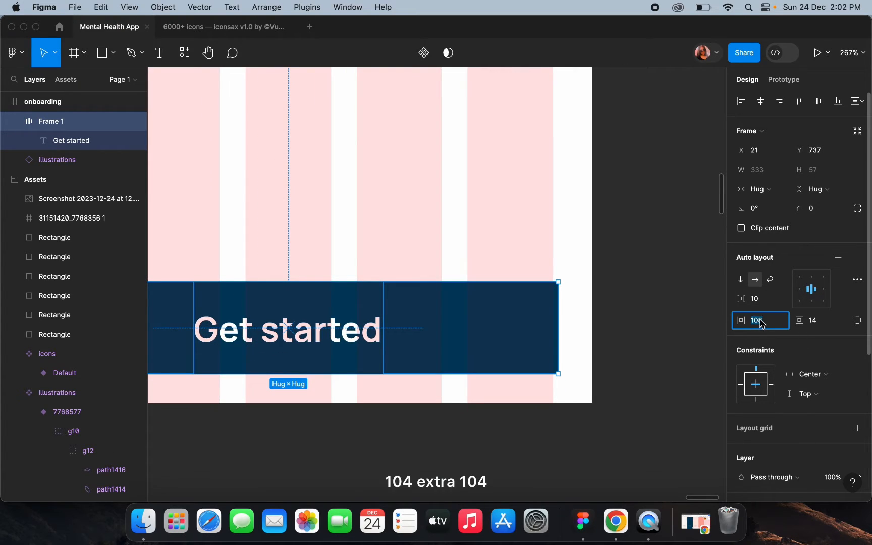
text(104)
key(Return)
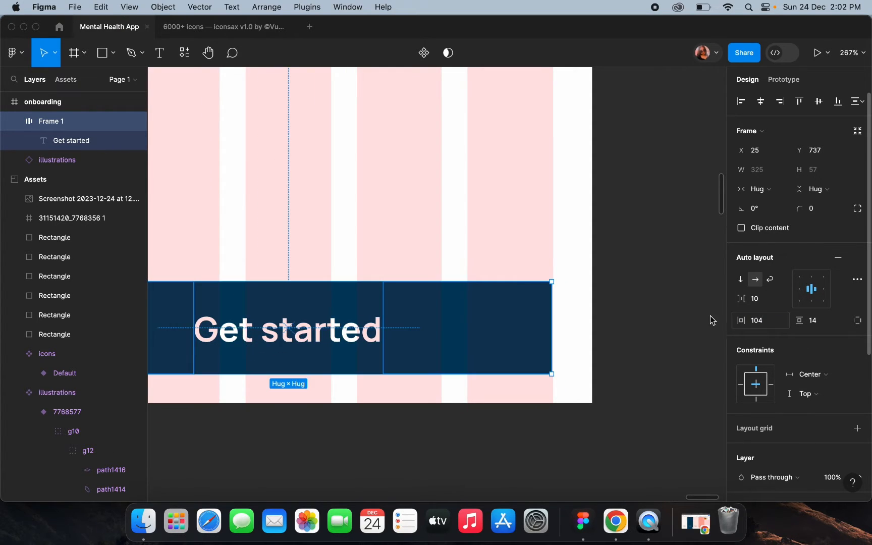
scroll(568, 319, down, 6)
click(539, 367)
scroll(533, 375, down, 3)
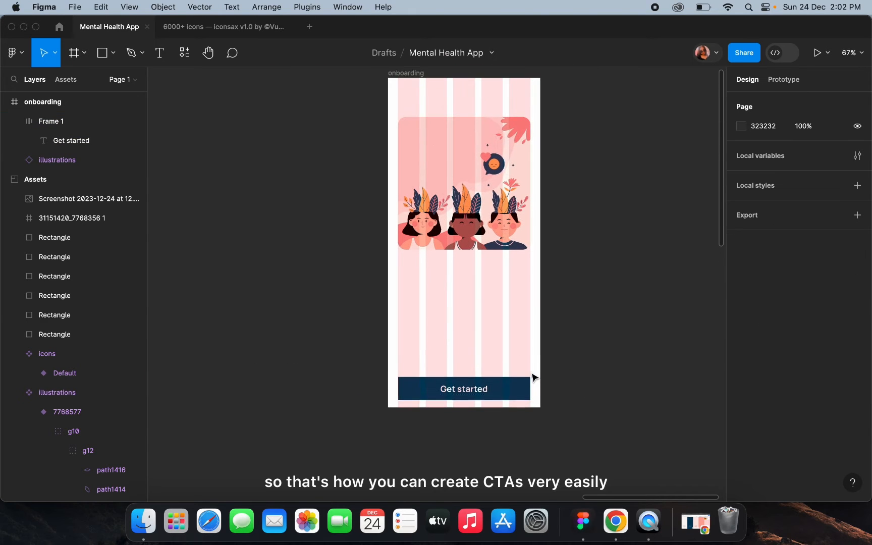
Try a font size of 18 on the "Get started" text and undo the change
click(482, 395)
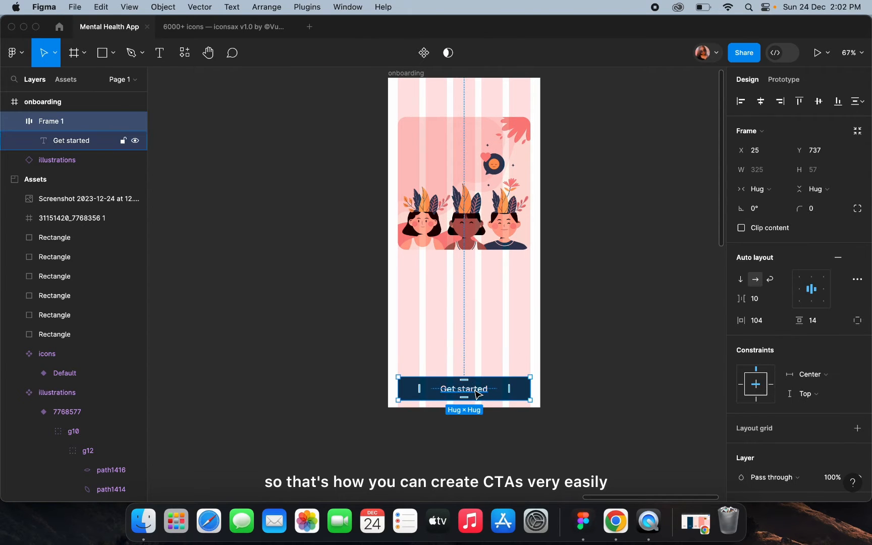
double_click(461, 392)
click(813, 310)
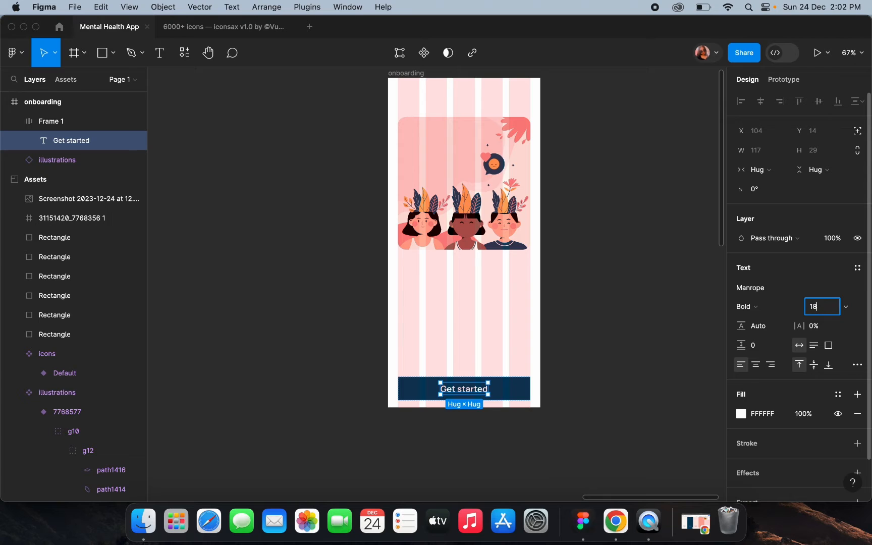
key(Return)
click(656, 362)
scroll(478, 397, up, 3)
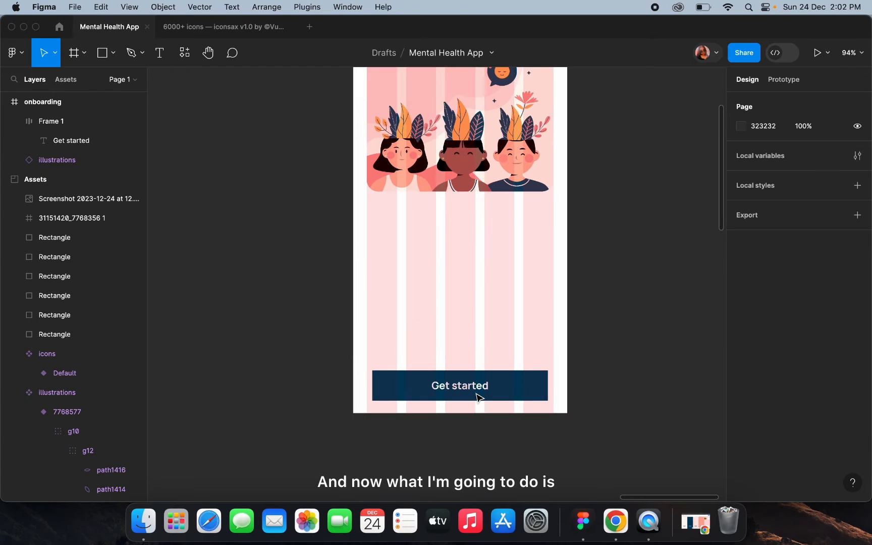
double_click(479, 397)
key(super+z)
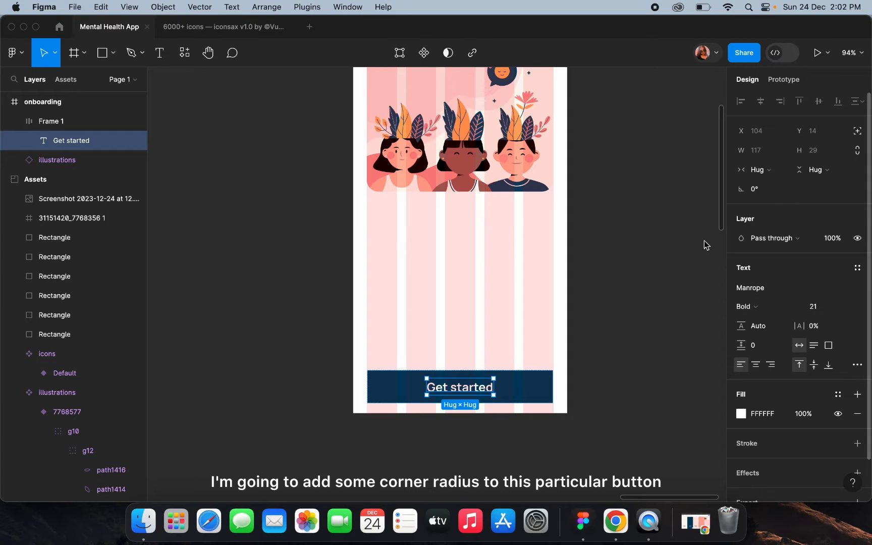
Round the "Get started" button's corners with a radius of 12 and deselect it
click(609, 334)
click(556, 388)
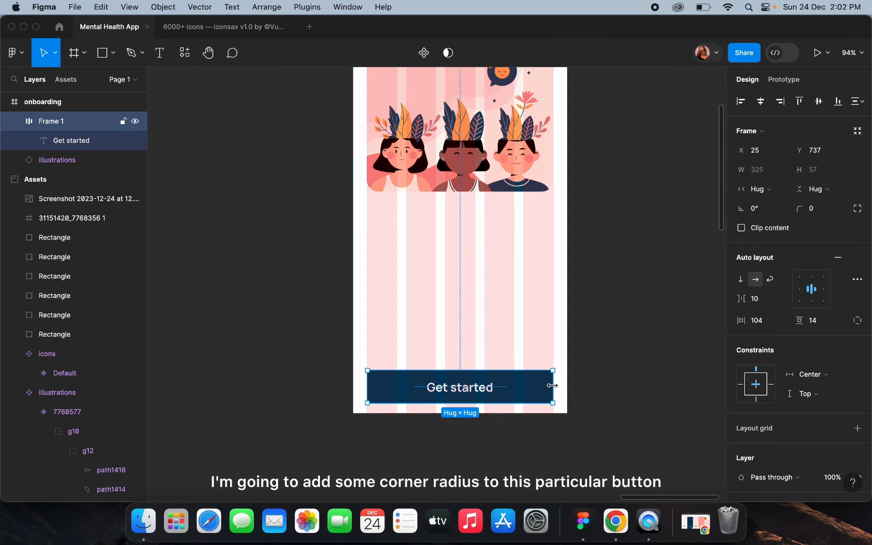
click(817, 216)
text(12)
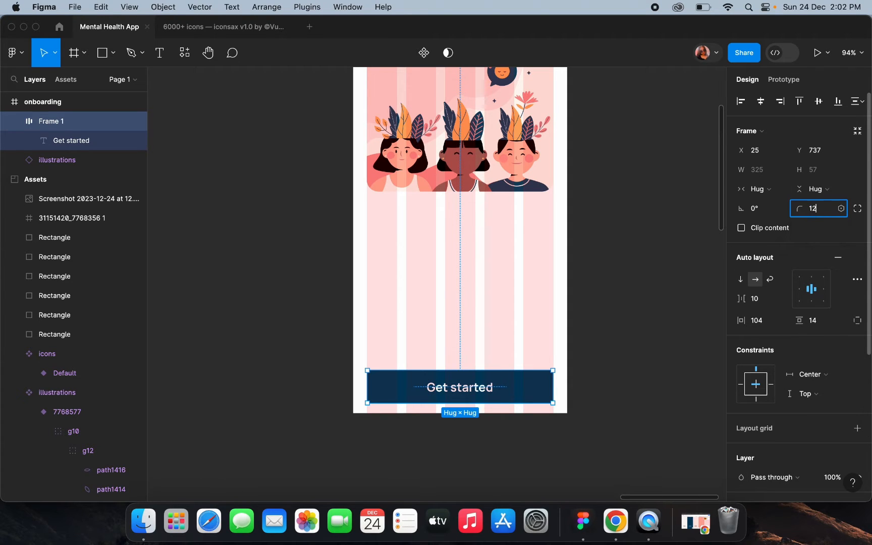
key(Return)
click(652, 272)
scroll(652, 272, down, 3)
click(531, 363)
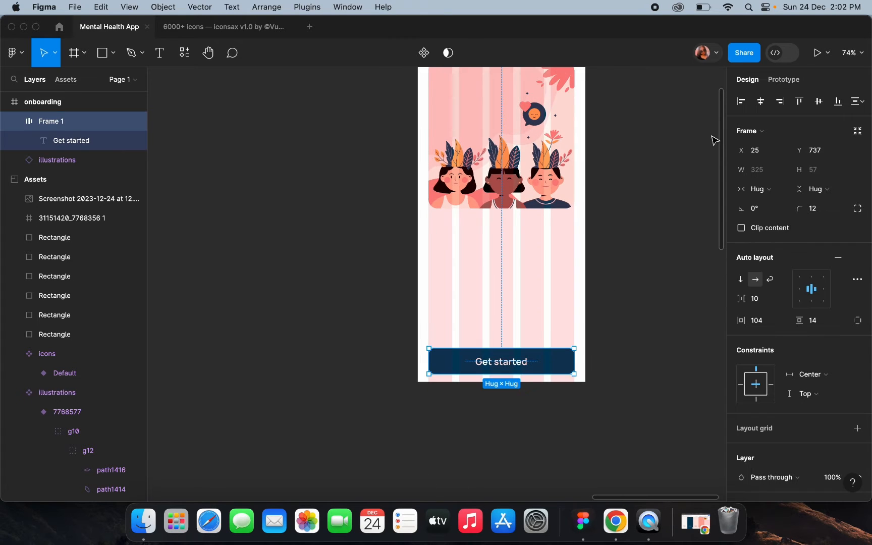
click(636, 254)
scroll(639, 256, down, 4)
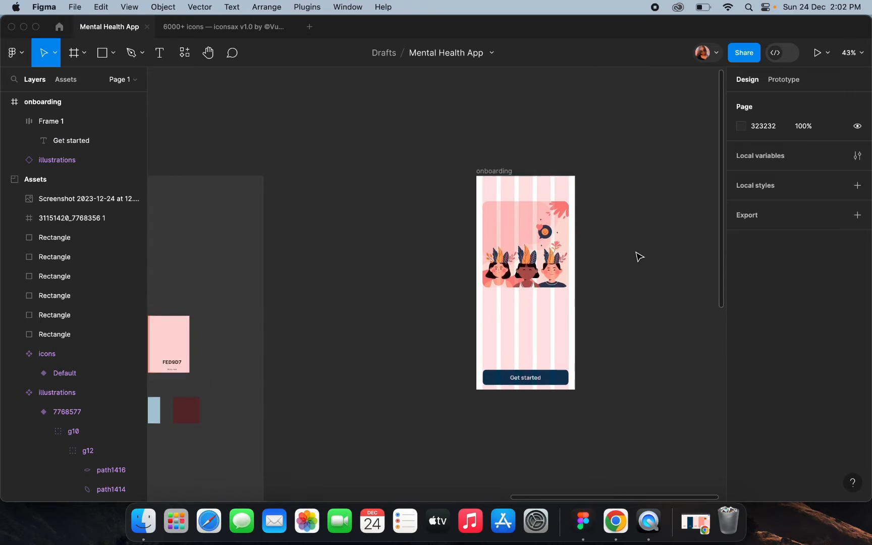
Duplicate the button's "Get started" text into the empty area just below the illustration, at about X 129, Y 450
scroll(537, 363, up, 3)
scroll(530, 345, up, 2)
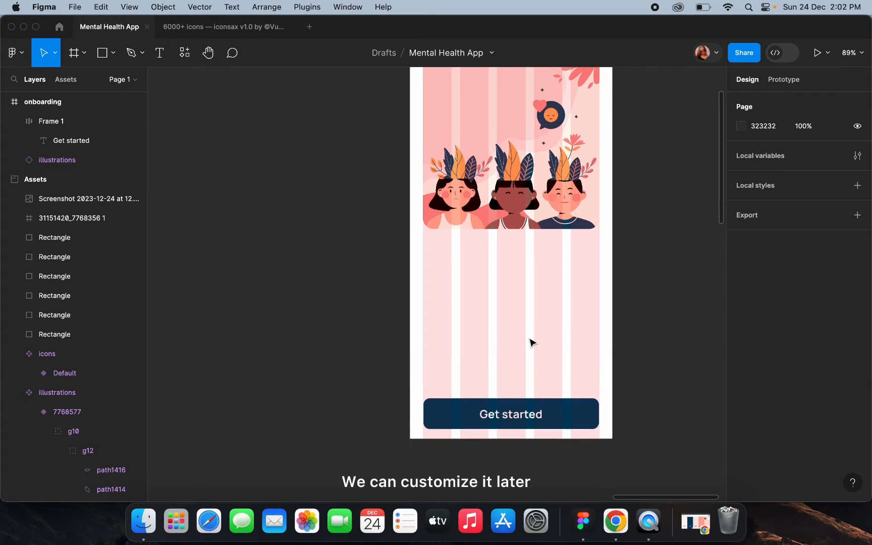
scroll(530, 341, down, 3)
scroll(510, 296, up, 4)
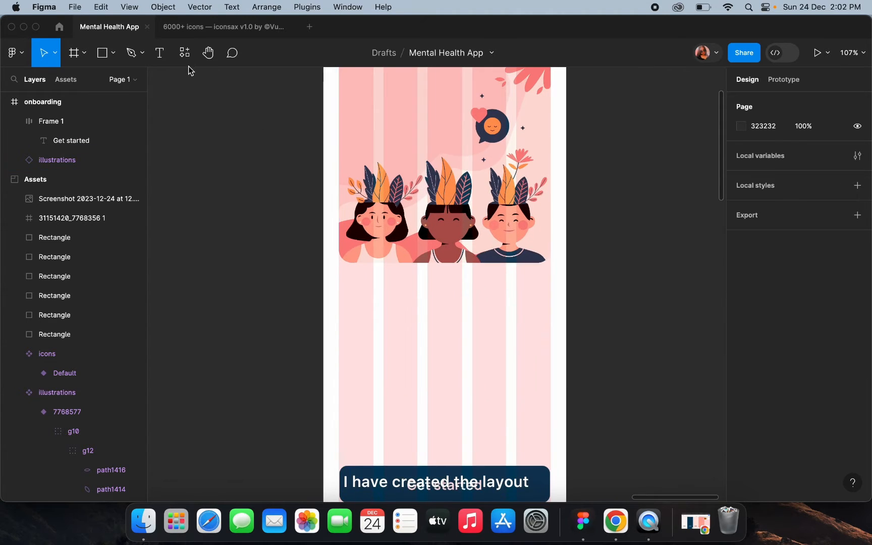
scroll(431, 423, down, 3)
click(432, 428)
click(432, 427)
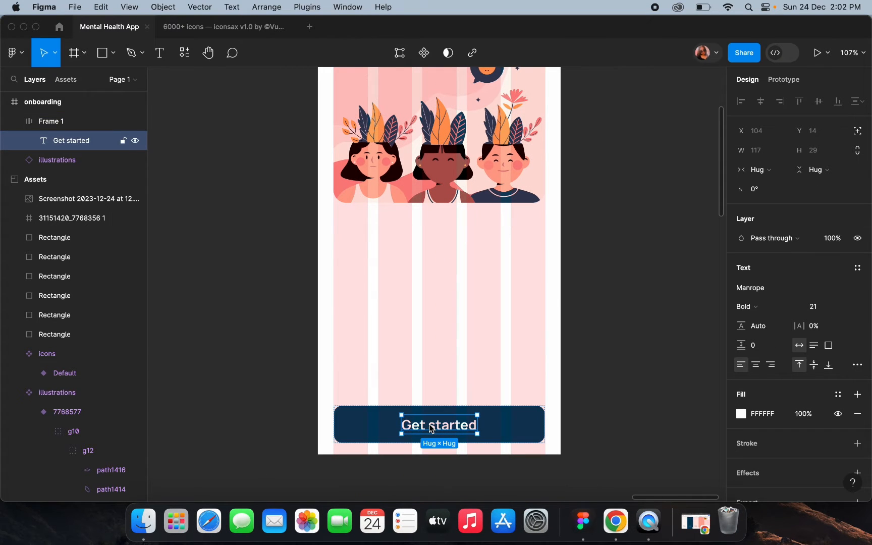
drag(431, 428, 433, 233)
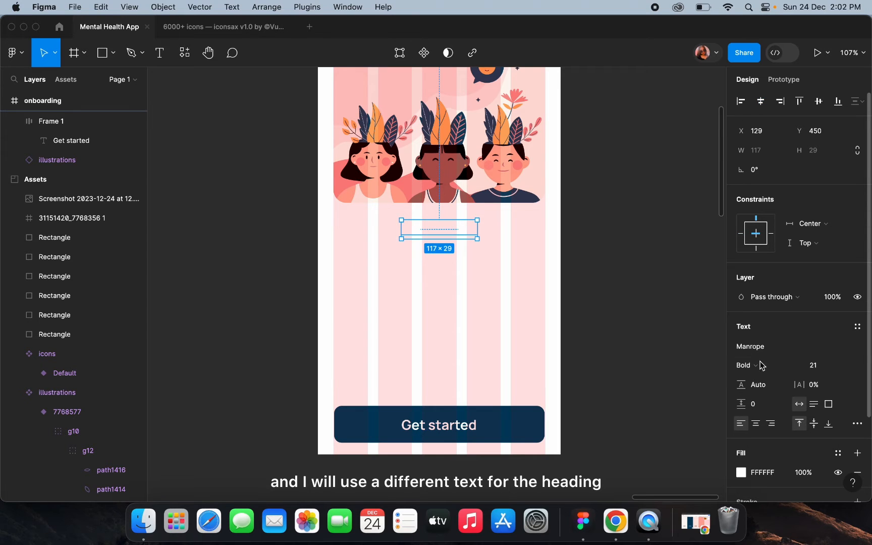
Change the copied text's fill to black (000000), sampling the colour from the illustration, and deselect it
click(741, 472)
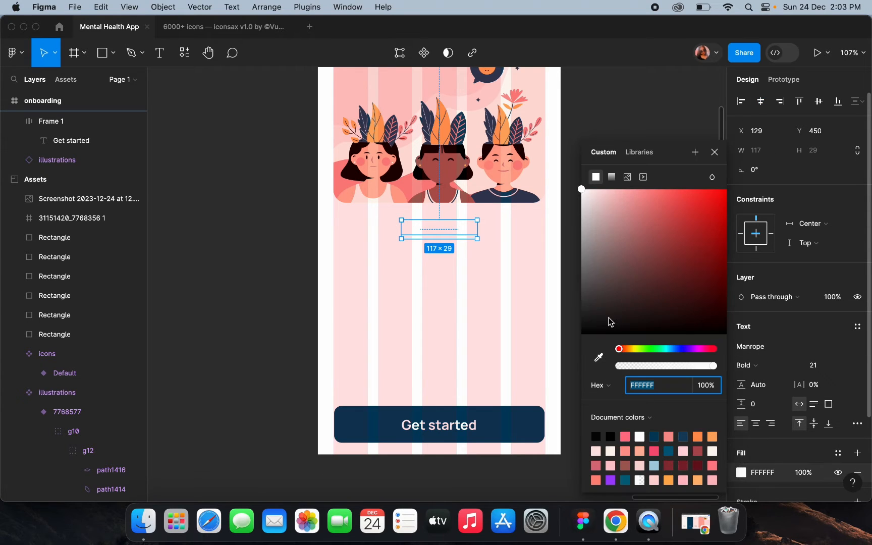
drag(611, 322, 580, 330)
click(599, 357)
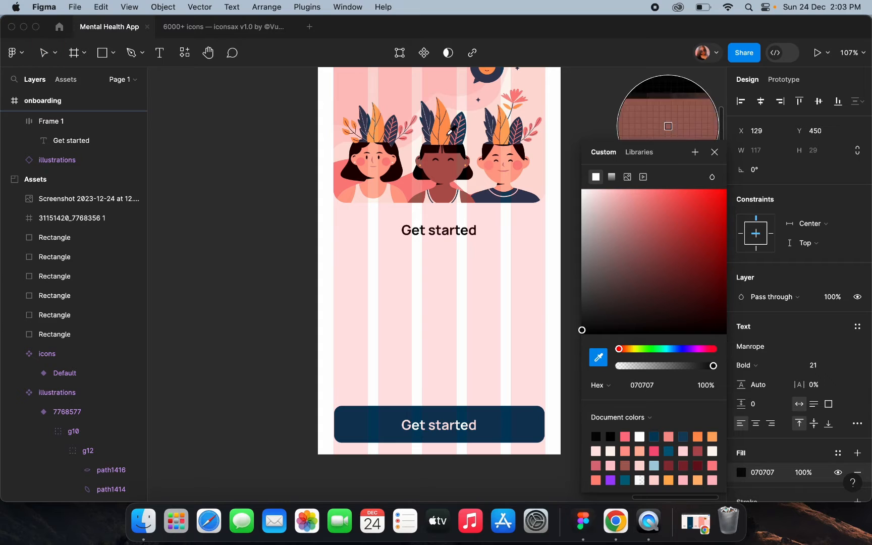
click(455, 147)
click(603, 107)
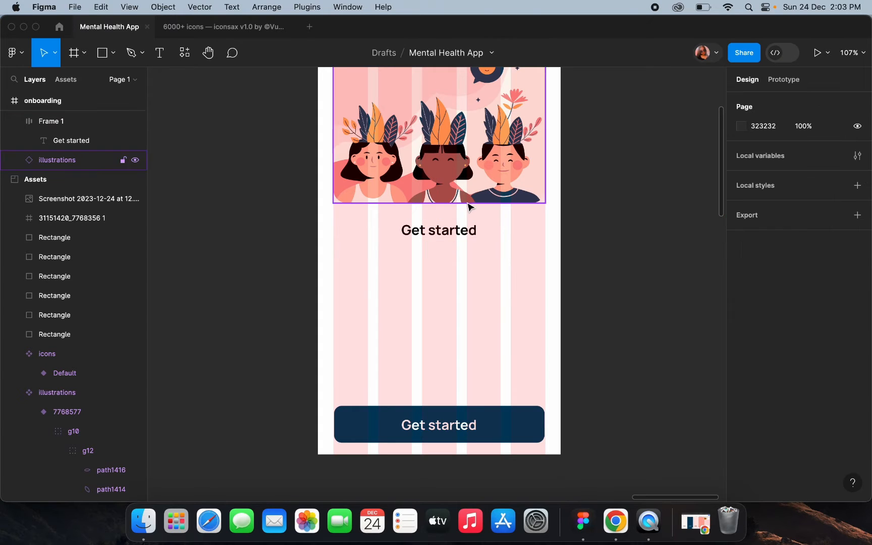
Replace the copied text below the illustration with "Heading" and set its font to Maharlika
double_click(464, 225)
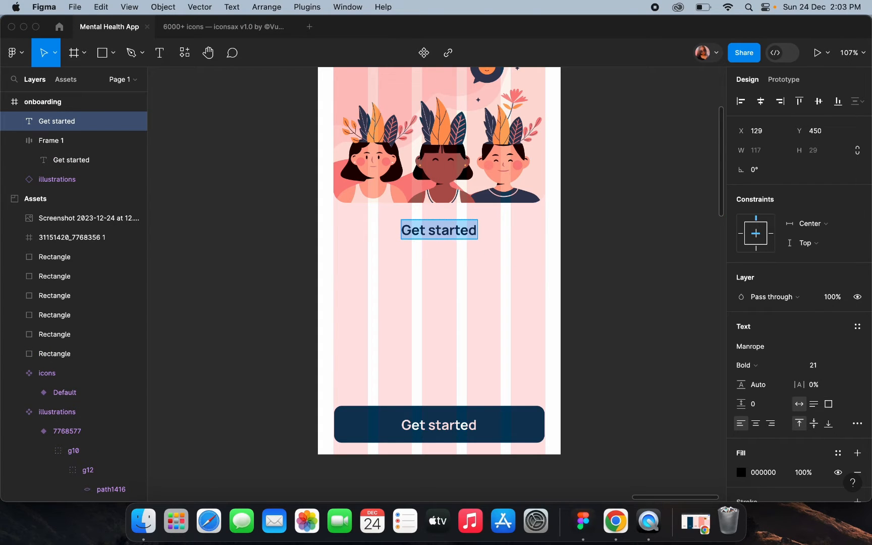
text(Heading)
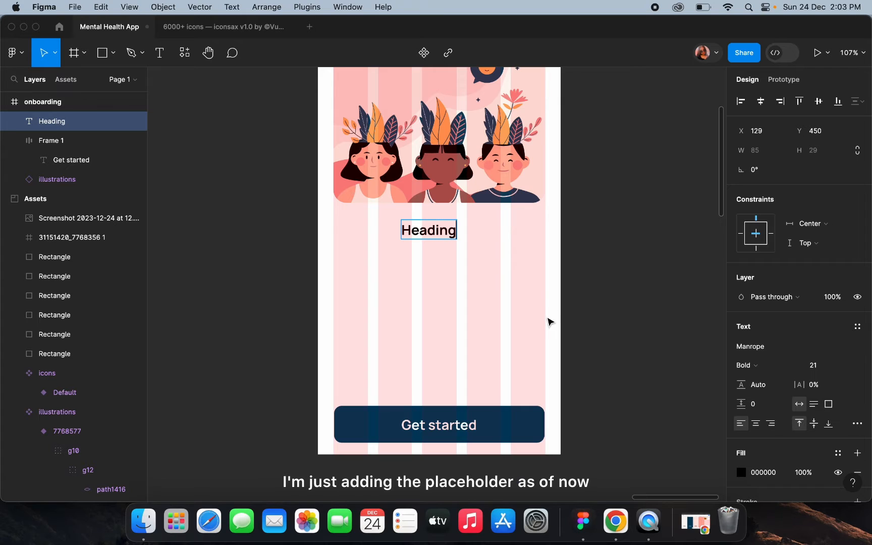
key(Escape)
click(752, 346)
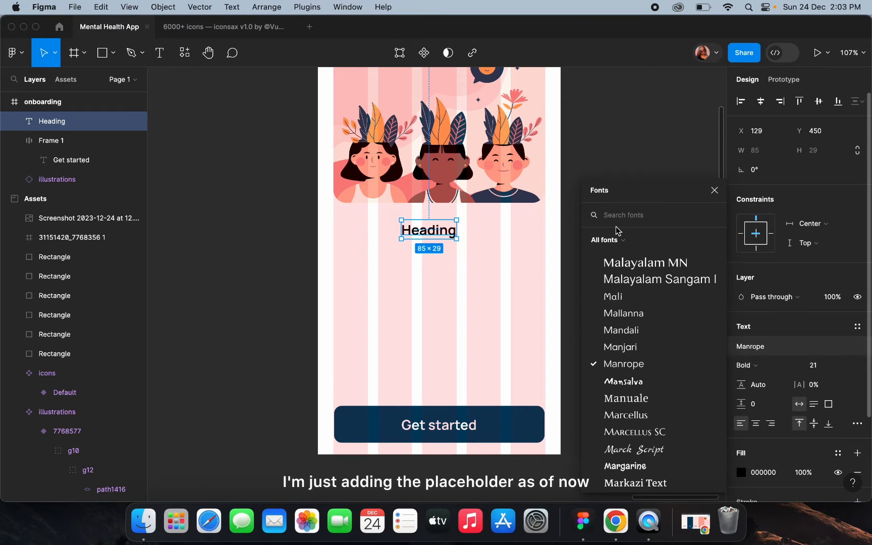
text(mah)
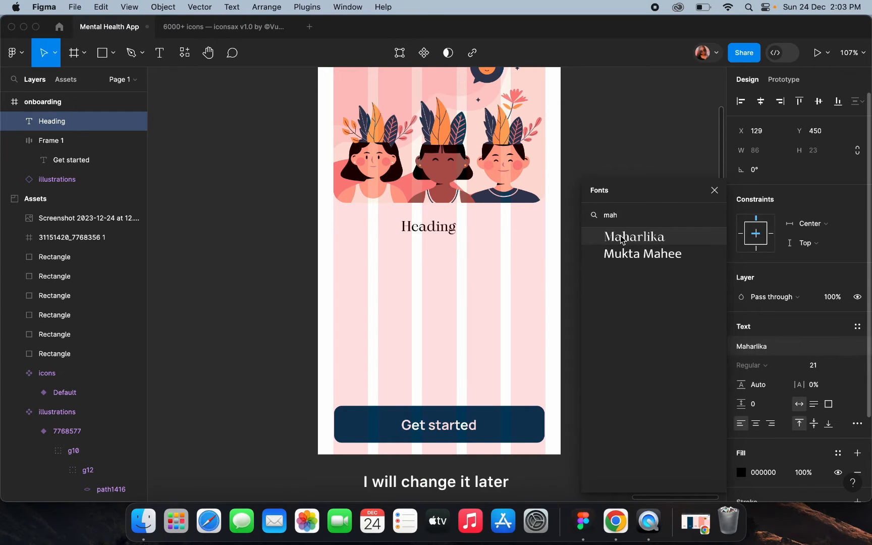
click(622, 240)
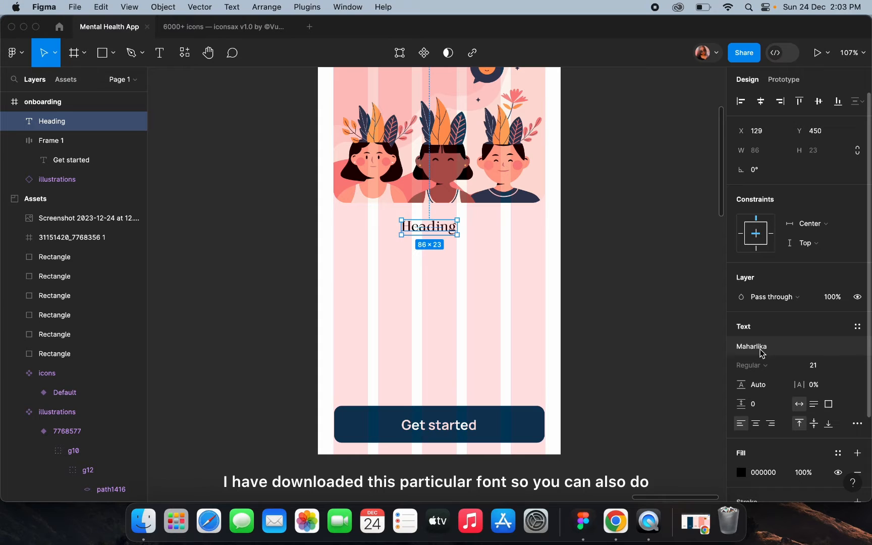
Set the heading's font size to 28 and centre it horizontally on the onboarding frame
click(819, 366)
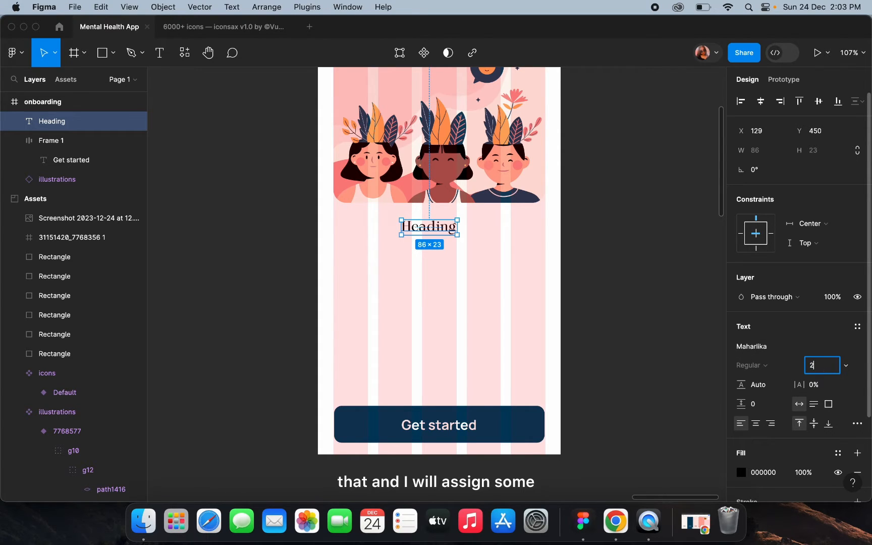
key(Return)
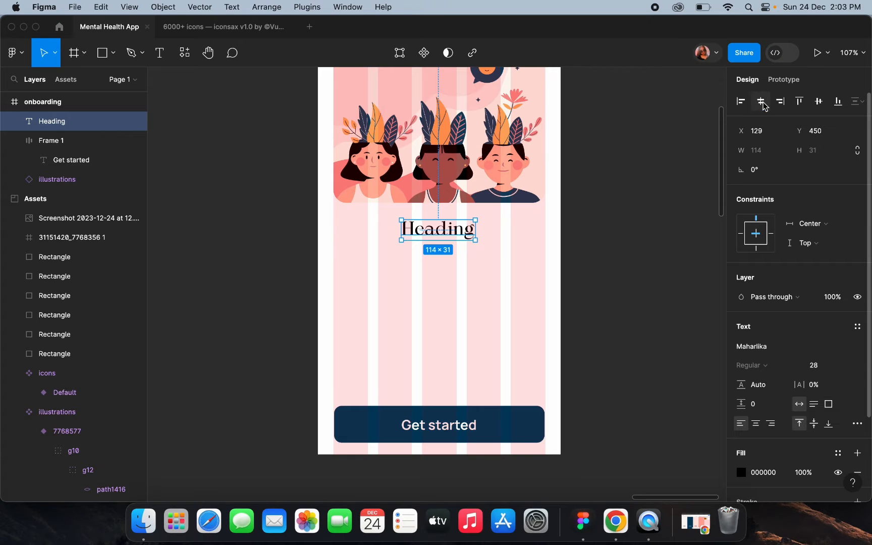
click(630, 186)
ctrl+scroll(625, 186, down, 3)
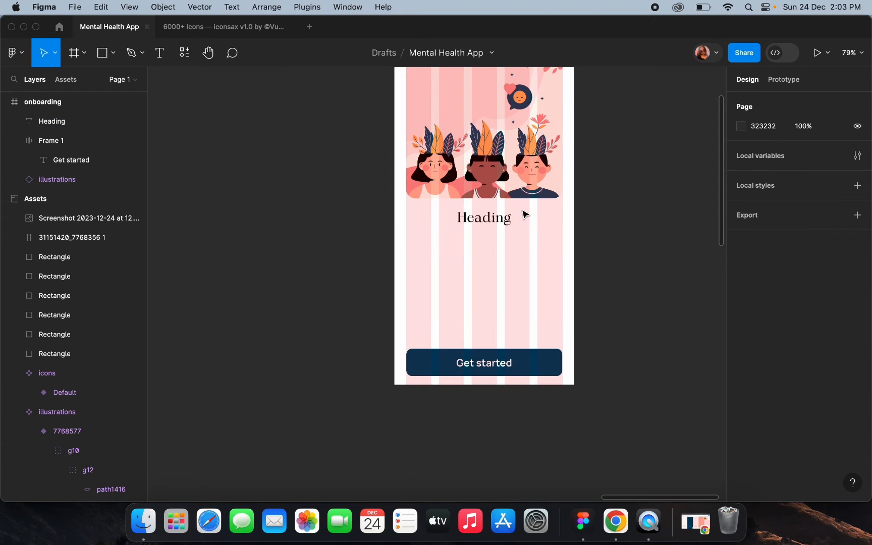
Duplicate the heading directly below itself and change the copy's text to "Subtext"
click(482, 228)
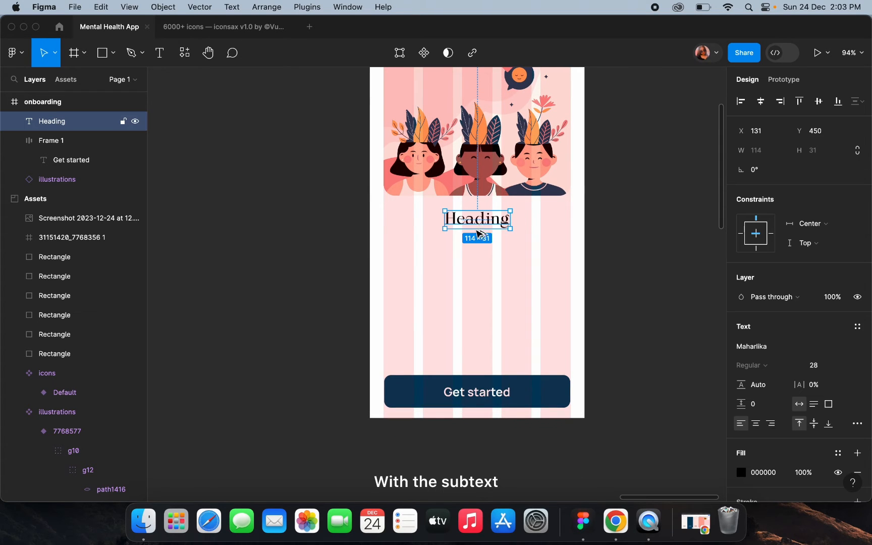
drag(480, 233, 479, 258)
double_click(467, 251)
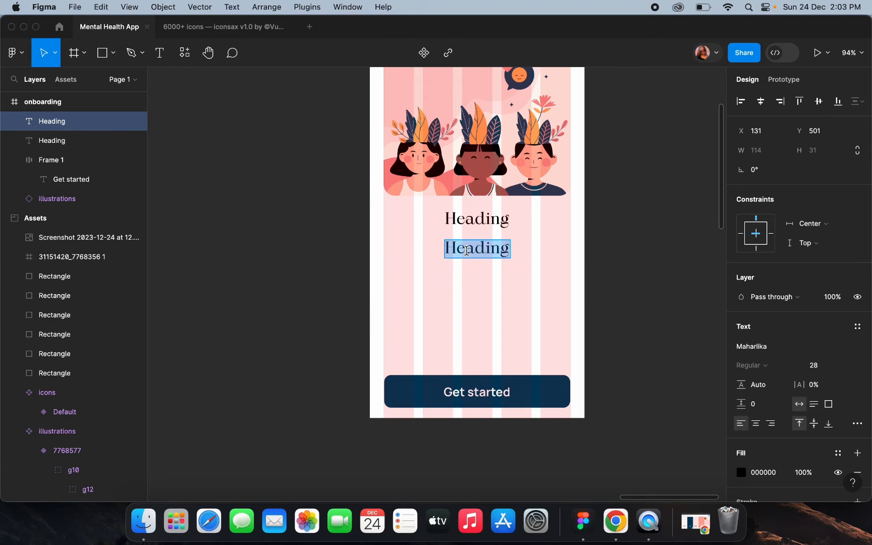
text(Subtext)
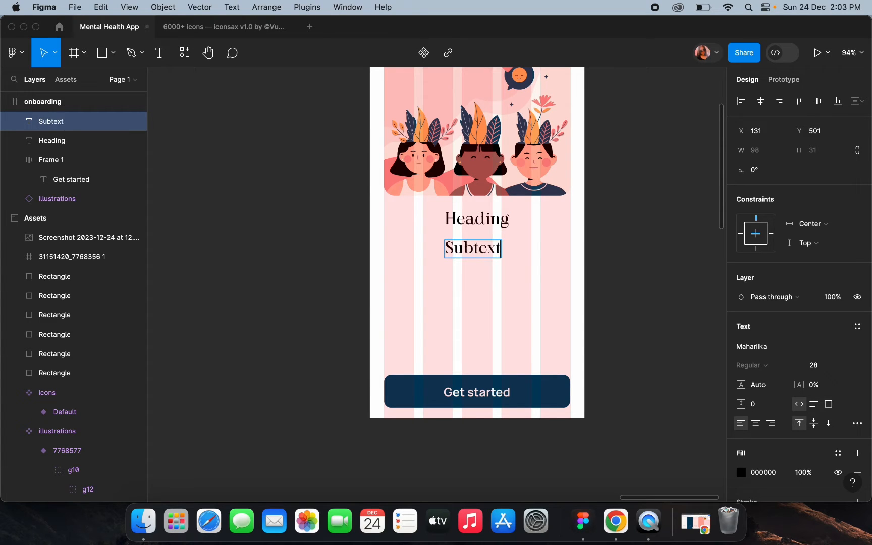
key(Escape)
Set the subtext's font size to 20 and centre it horizontally on the frame
click(818, 370)
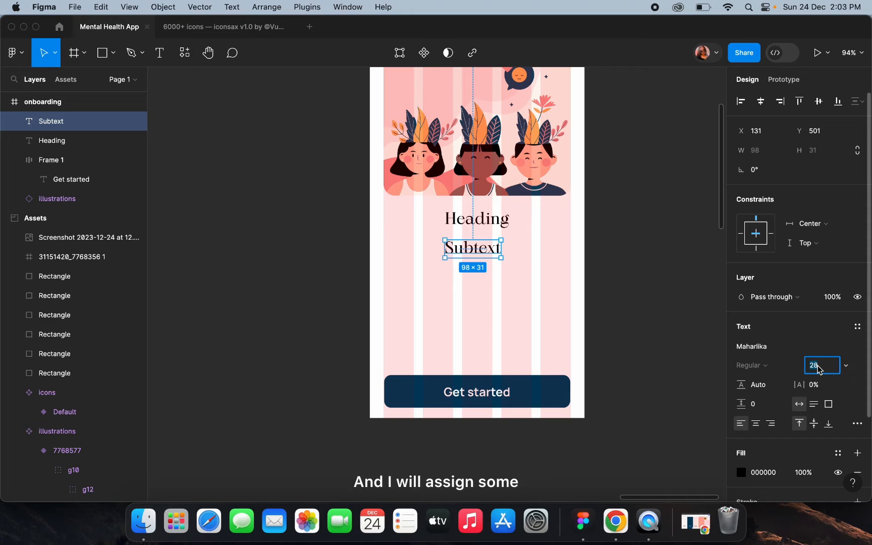
key(Return)
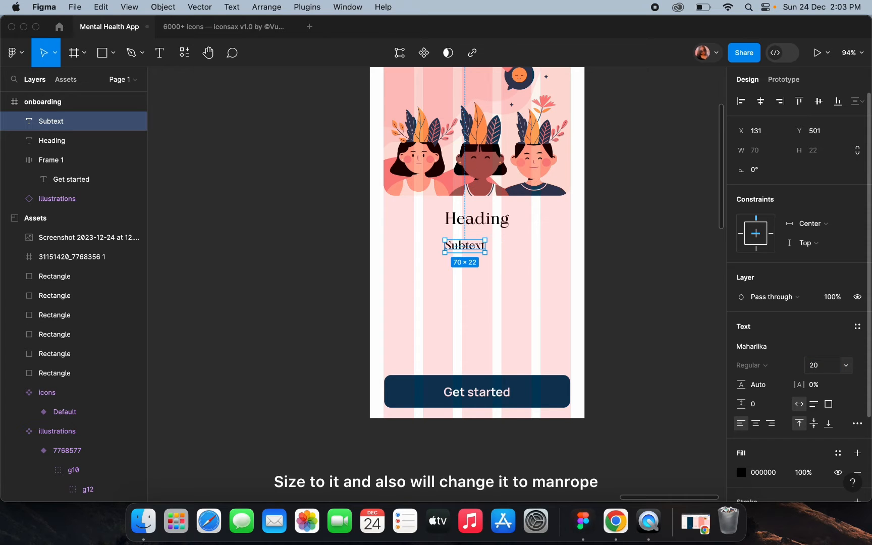
click(760, 103)
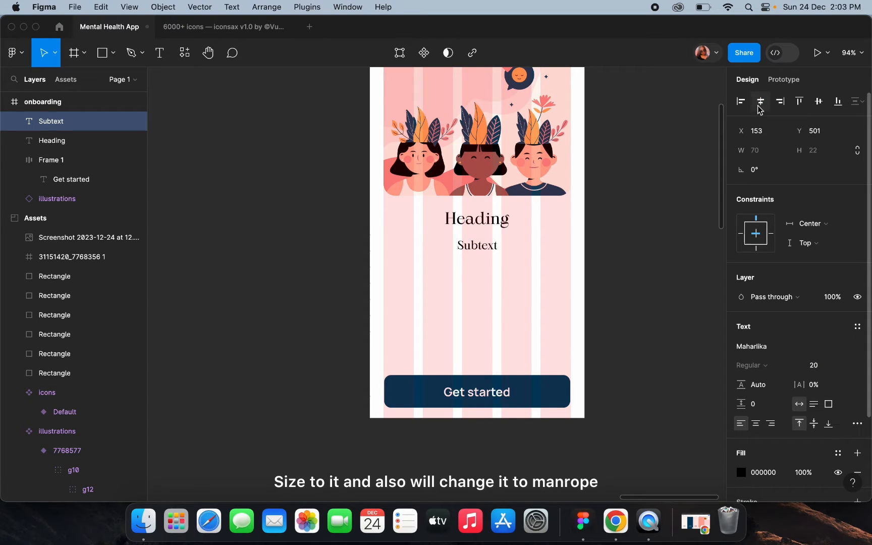
Change the subtext's font to Manrope and deselect it
click(781, 346)
text(manr)
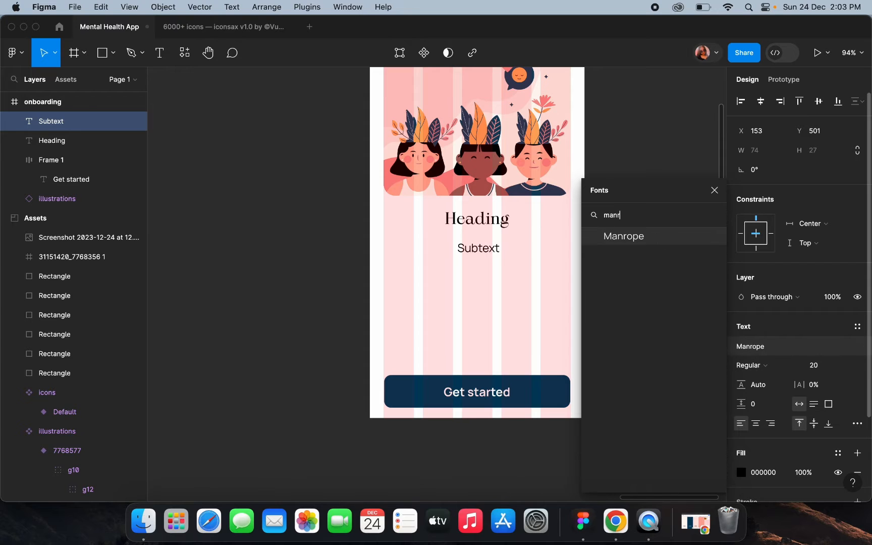
text(op)
key(Return)
click(561, 246)
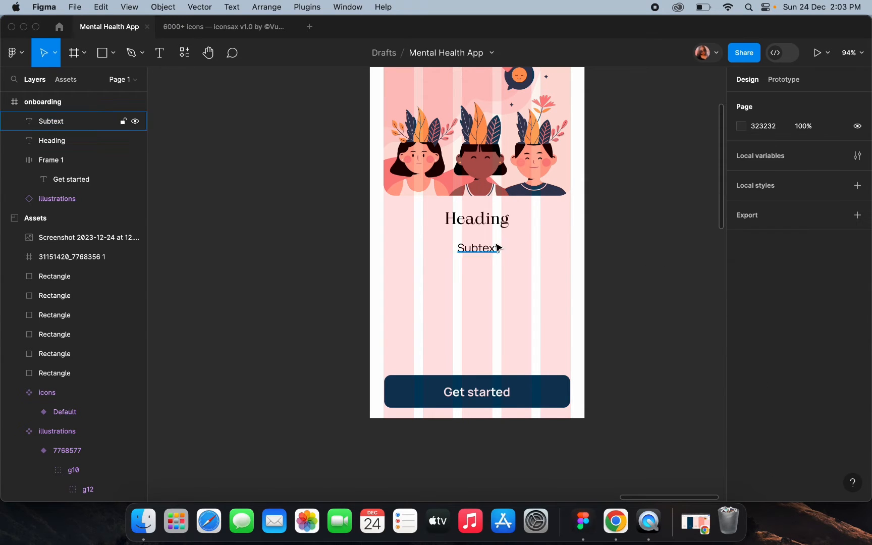
Move the subtext up to 8 px below the heading and wrap both texts in a vertical auto layout
click(472, 248)
drag(482, 251, 485, 245)
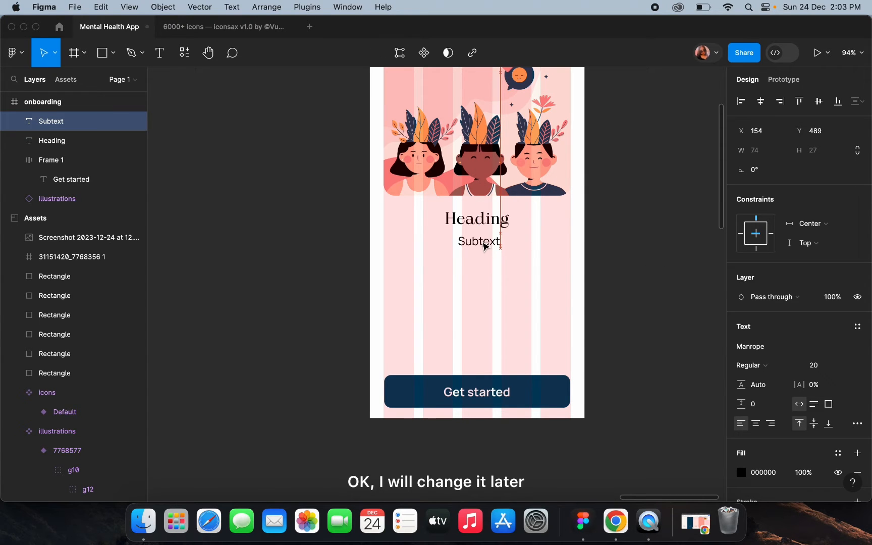
click(473, 207)
click(474, 222)
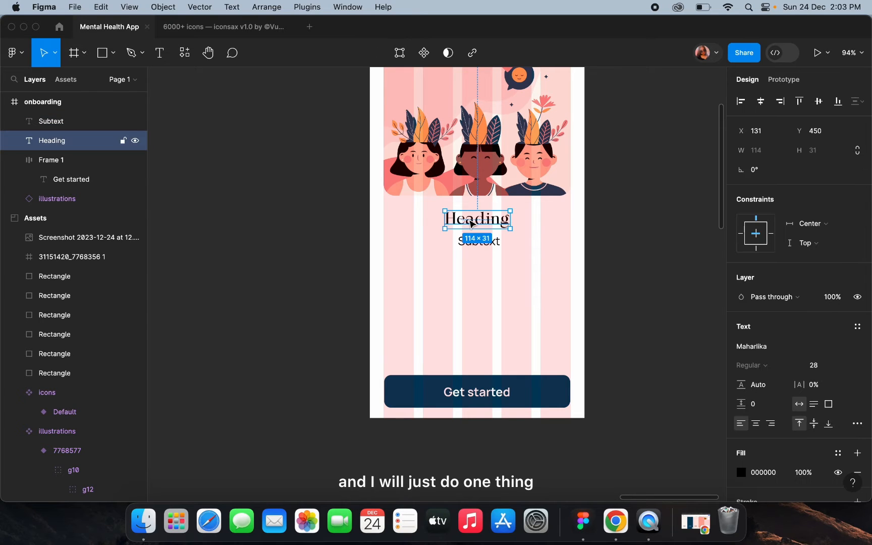
shift+click(470, 247)
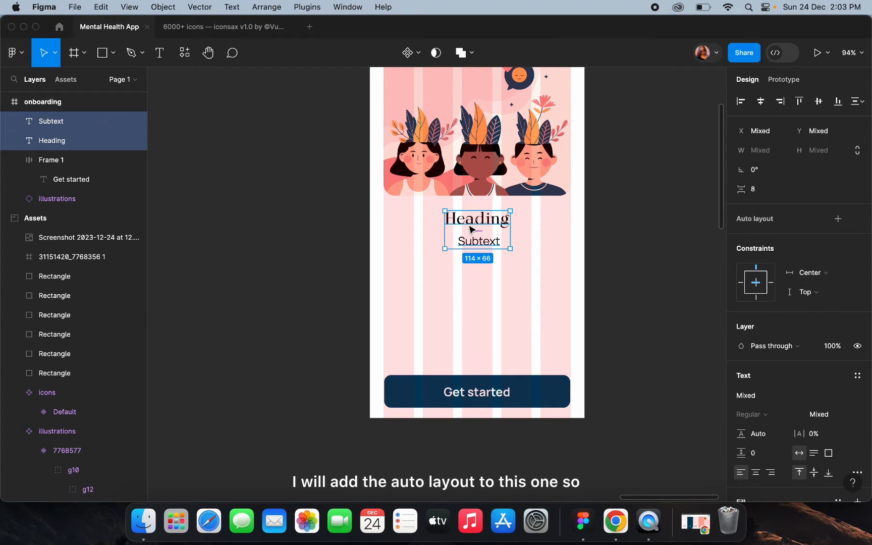
key(shift+a)
scroll(467, 233, up, 5)
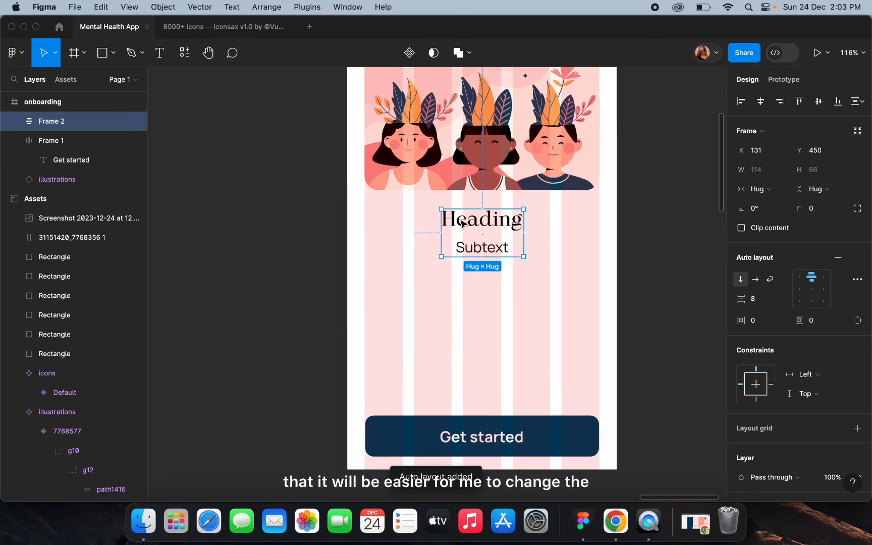
scroll(463, 223, down, 2)
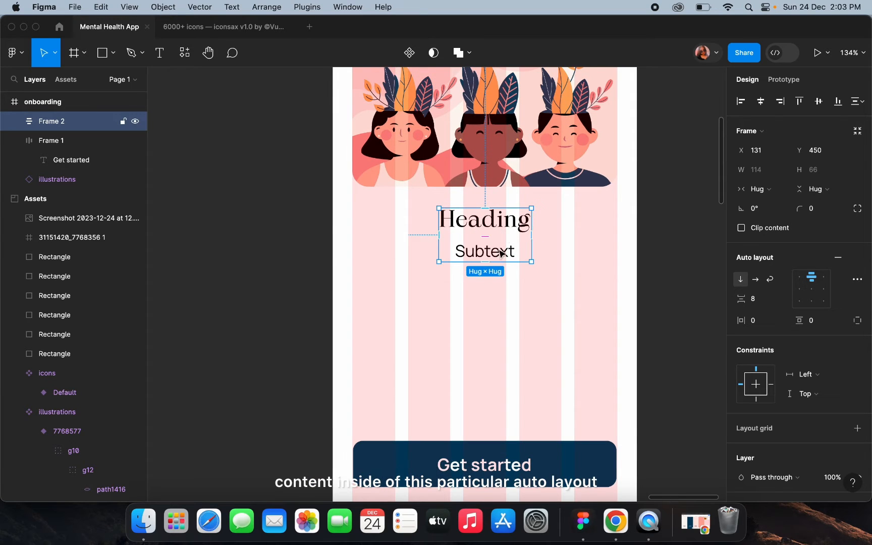
scroll(497, 302, down, 2)
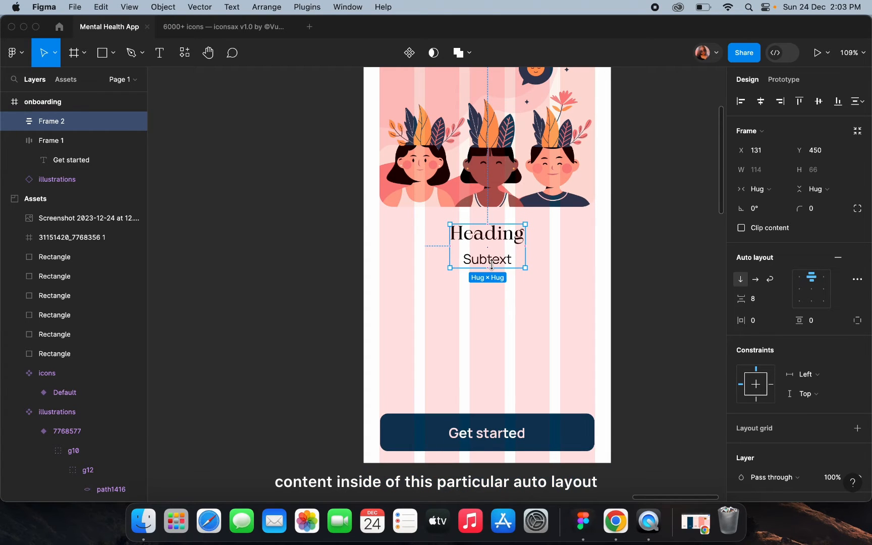
Set the subtext's font size to 18 inside the auto layout and deselect it
click(492, 260)
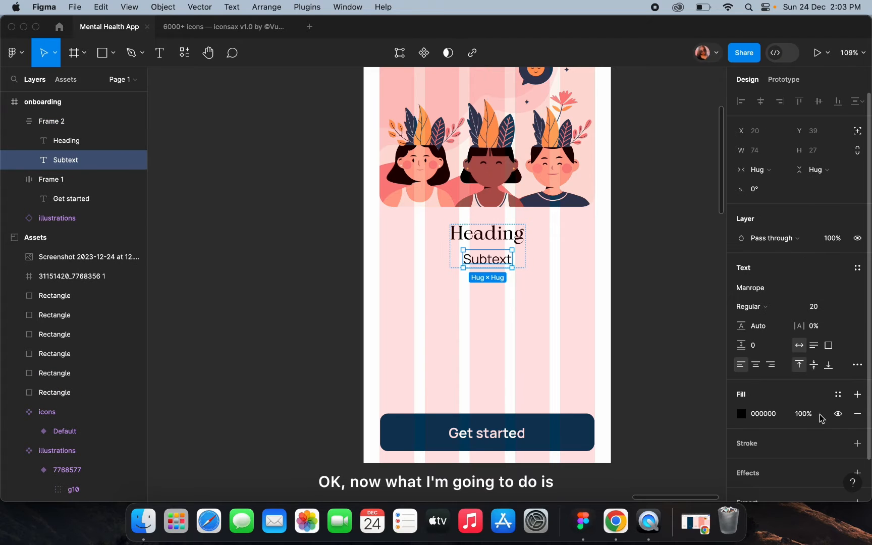
click(817, 311)
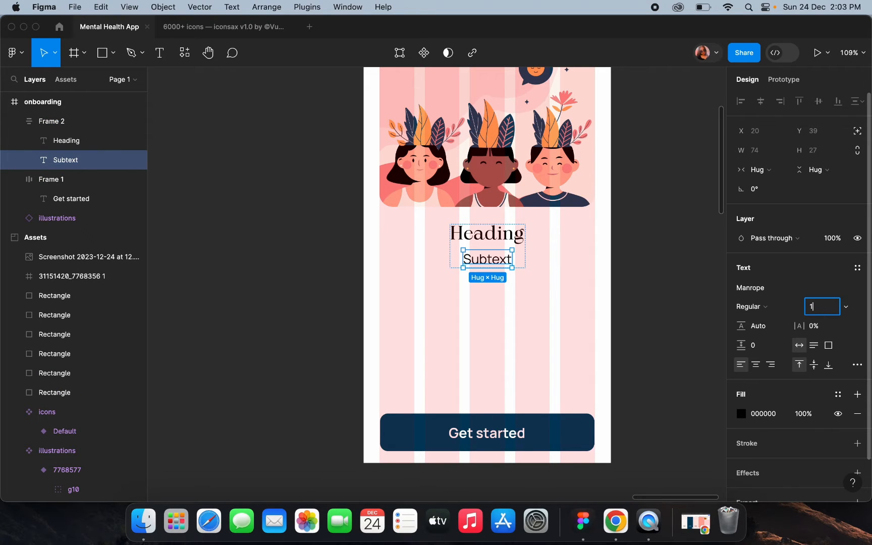
text(18)
key(Return)
click(669, 280)
Place a copy of the subtext above the illustration's upper-right corner, at about X 282, Y 58 on the onboarding frame
scroll(669, 280, down, 5)
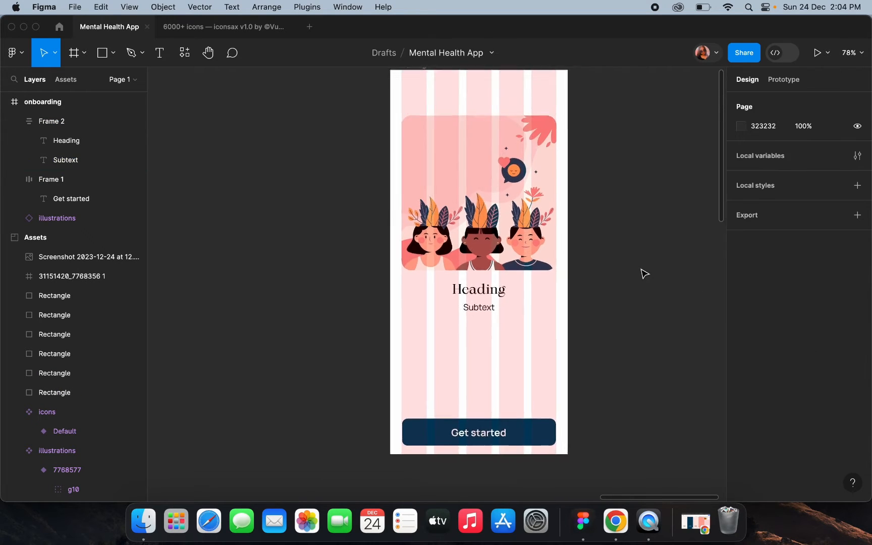
scroll(645, 273, right, 5)
scroll(644, 274, down, 1)
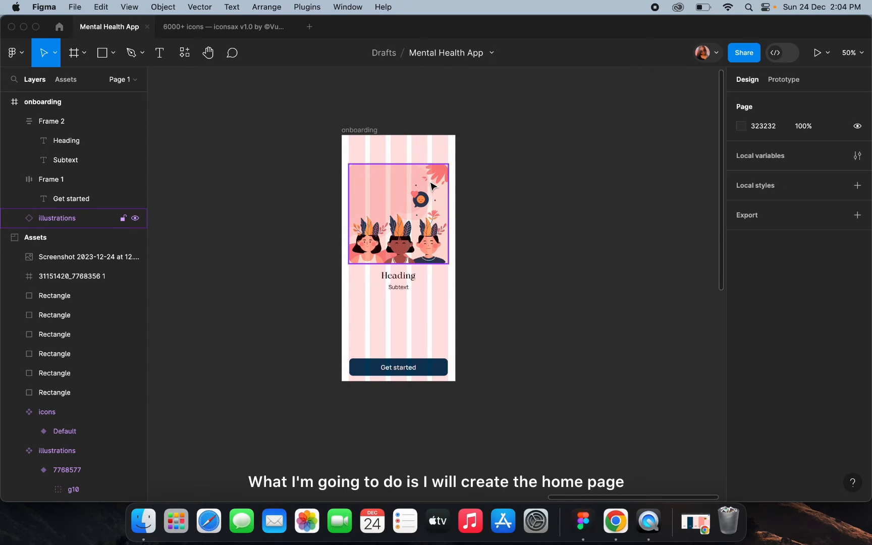
scroll(396, 137, up, 5)
scroll(417, 440, down, 2)
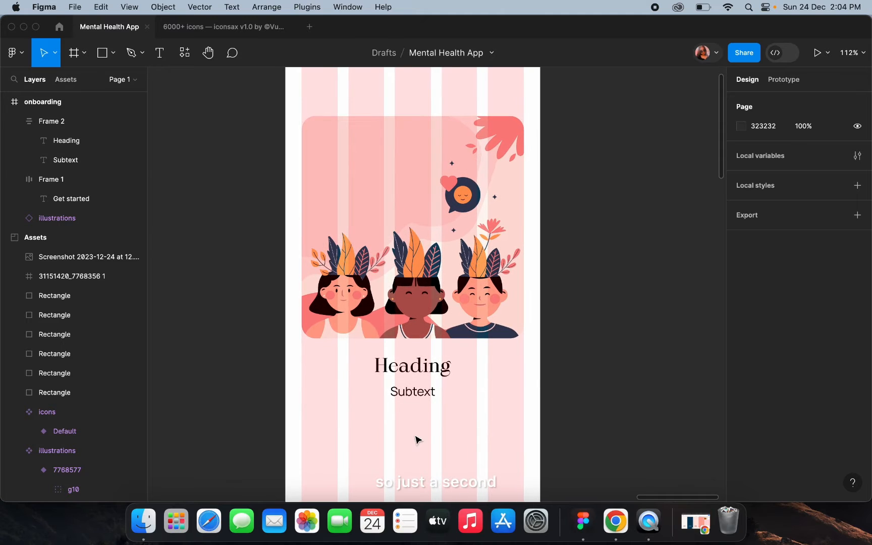
click(413, 393)
drag(412, 394, 498, 100)
scroll(500, 100, up, 5)
scroll(509, 96, up, 1)
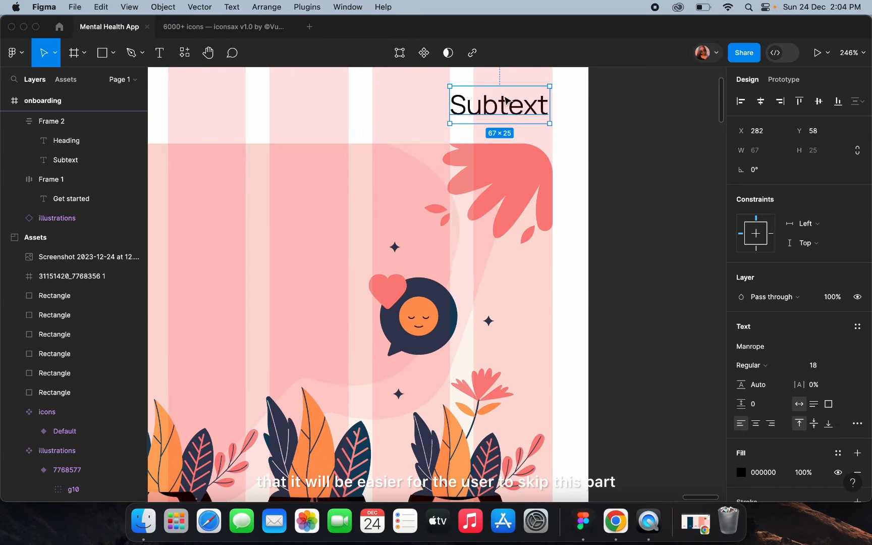
Change the copied subtext above the illustration to "Skip" and set its font size to 16
double_click(502, 97)
text(Skip)
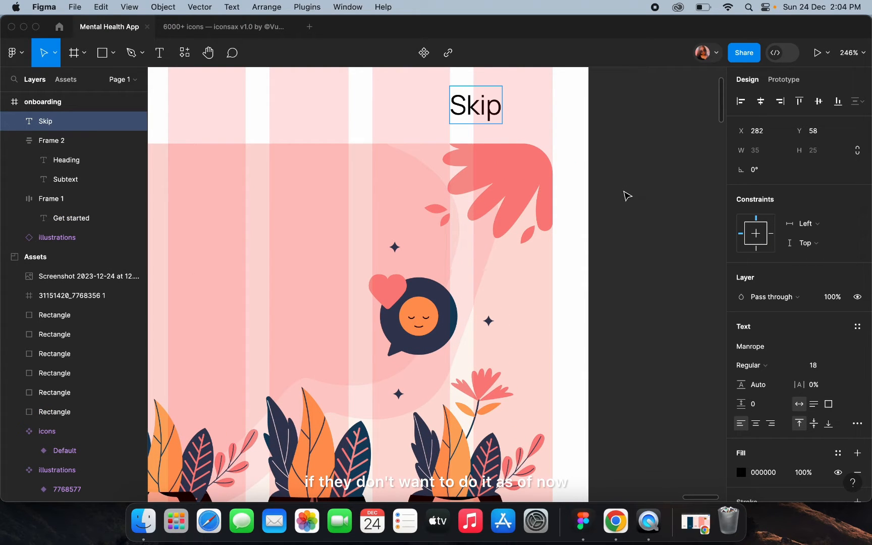
key(Escape)
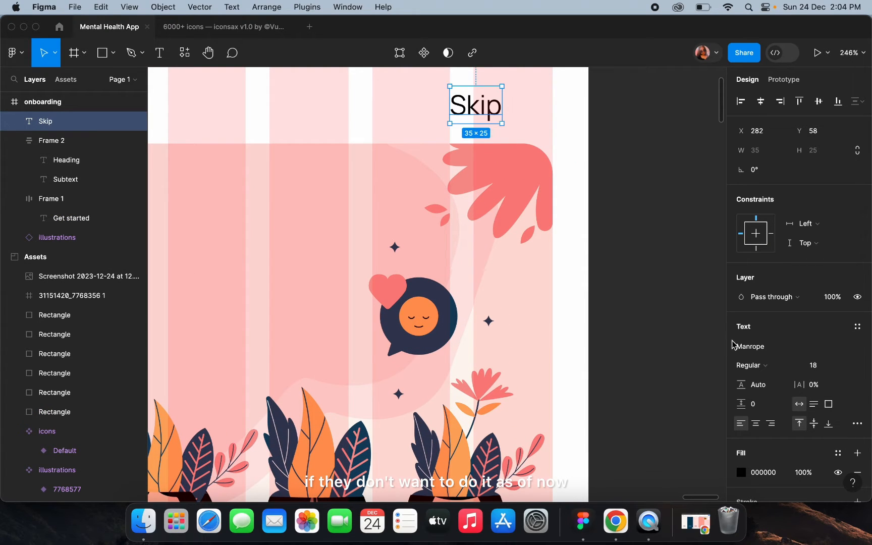
click(814, 365)
text(1)
key(Return)
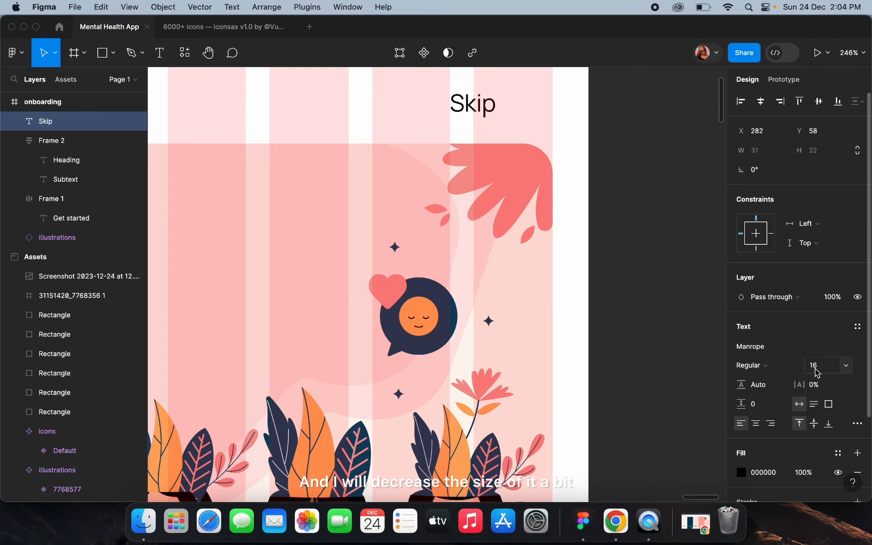
Align the Skip text with the illustration's right edge at X 320, Y 57, and recolour it to grey
scroll(502, 178, down, 3)
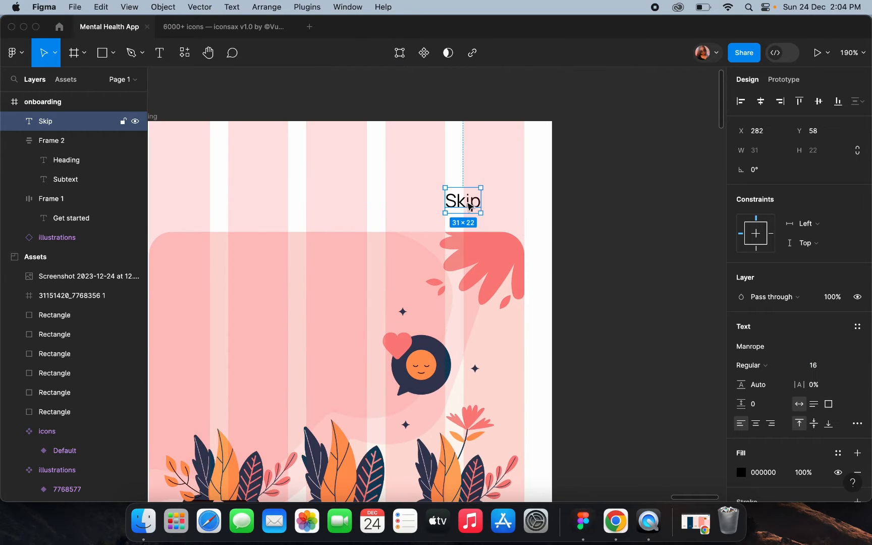
drag(468, 205, 513, 203)
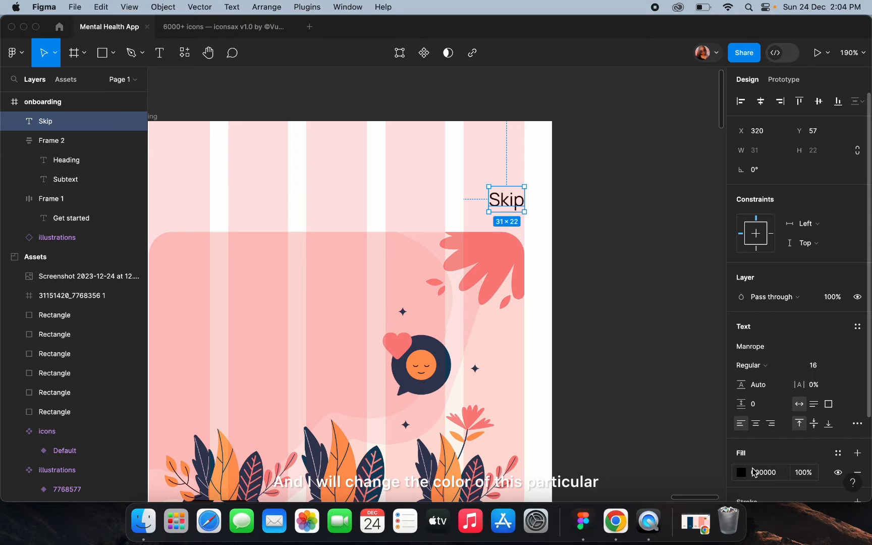
click(740, 473)
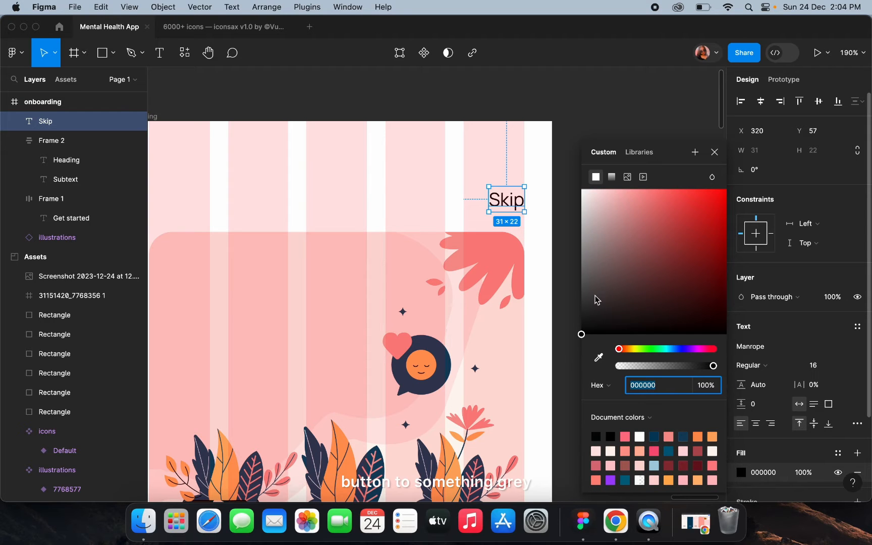
drag(594, 295, 566, 265)
click(566, 265)
scroll(567, 266, down, 5)
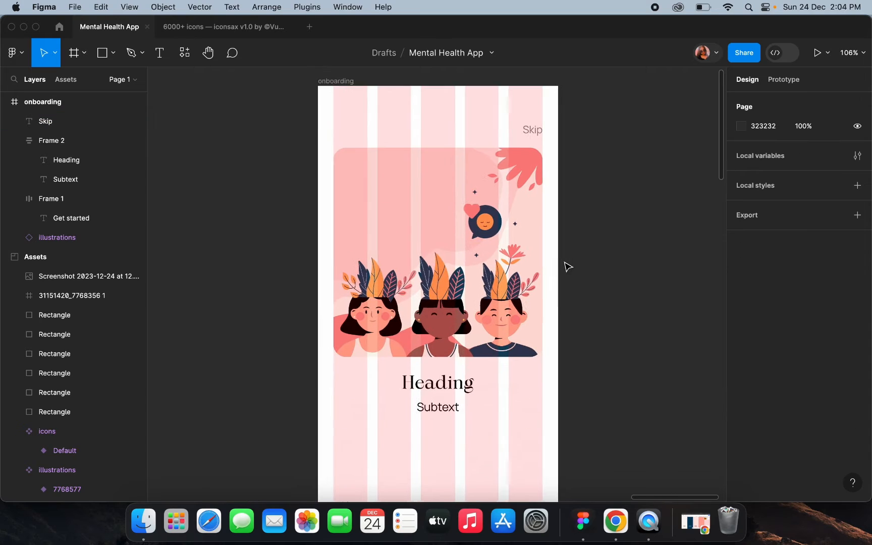
Move the illustration with the heading and subtext group slightly down on the onboarding frame, and lower the Skip text to match
scroll(569, 267, down, 1)
click(461, 237)
shift+click(450, 378)
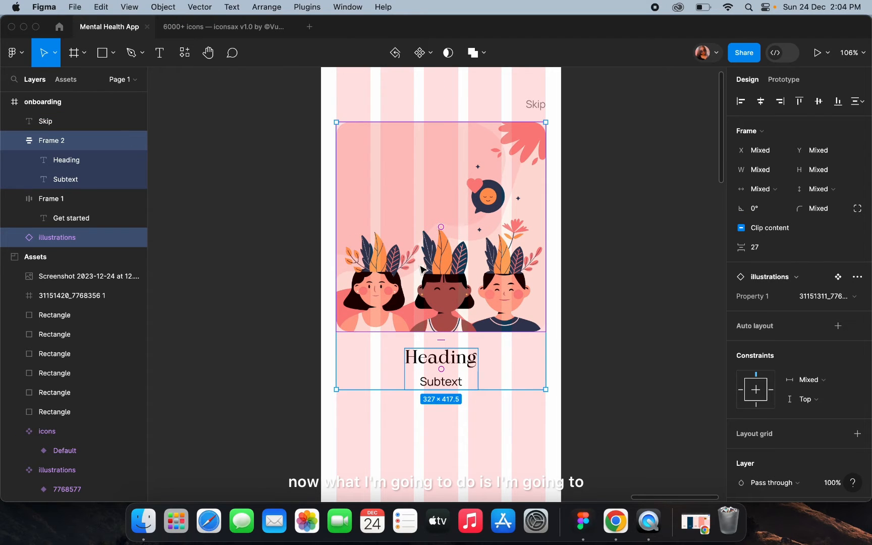
drag(423, 271, 423, 285)
click(543, 107)
drag(545, 108, 545, 122)
click(599, 234)
scroll(599, 233, down, 5)
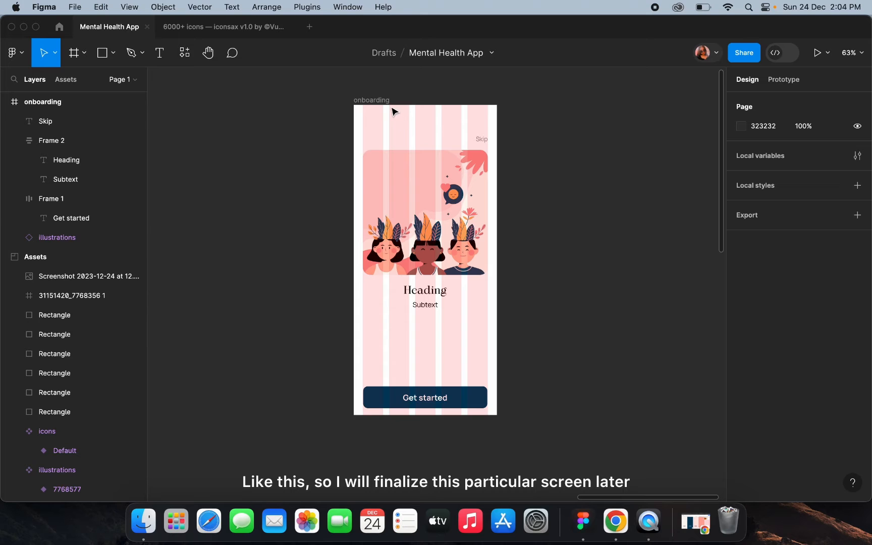
Examine the hand-drawn home page and onboarding wireframes and compare them with the onboarding screen
scroll(433, 345, right, 4)
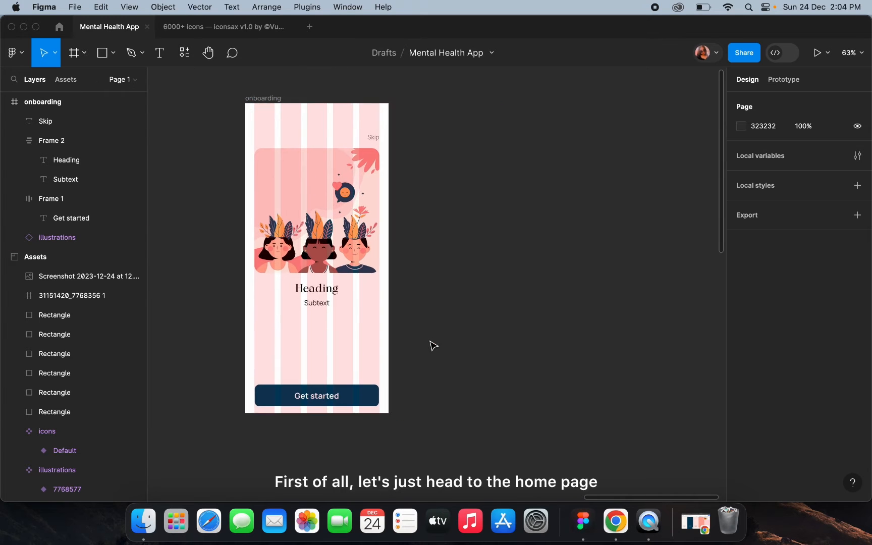
scroll(463, 333, down, 3)
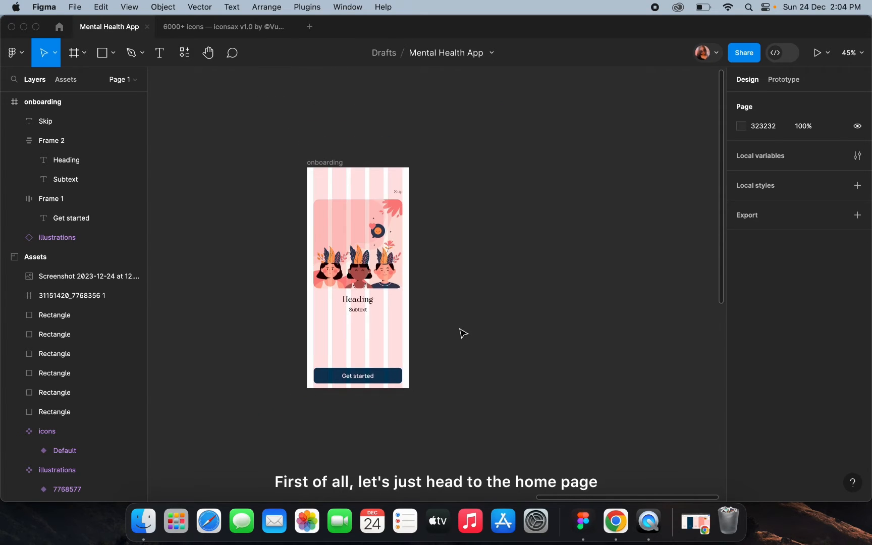
scroll(462, 333, left, 3)
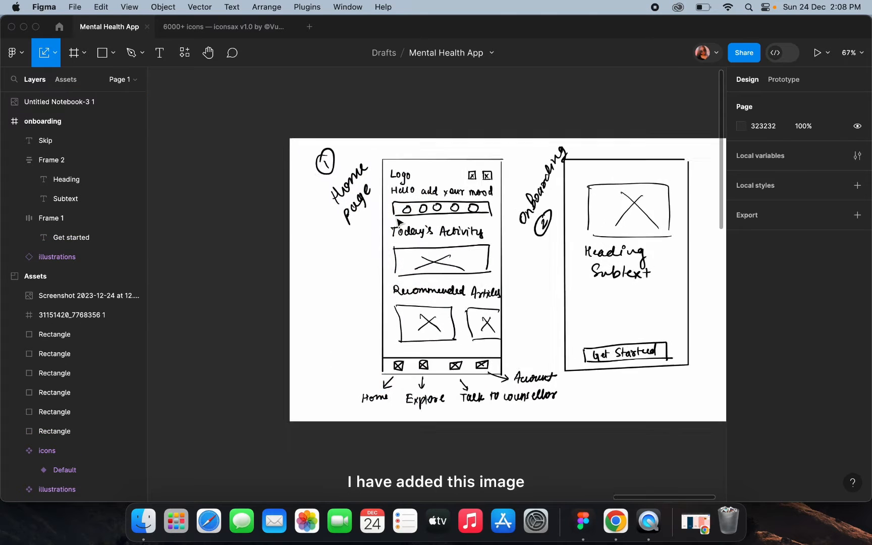
scroll(399, 222, up, 3)
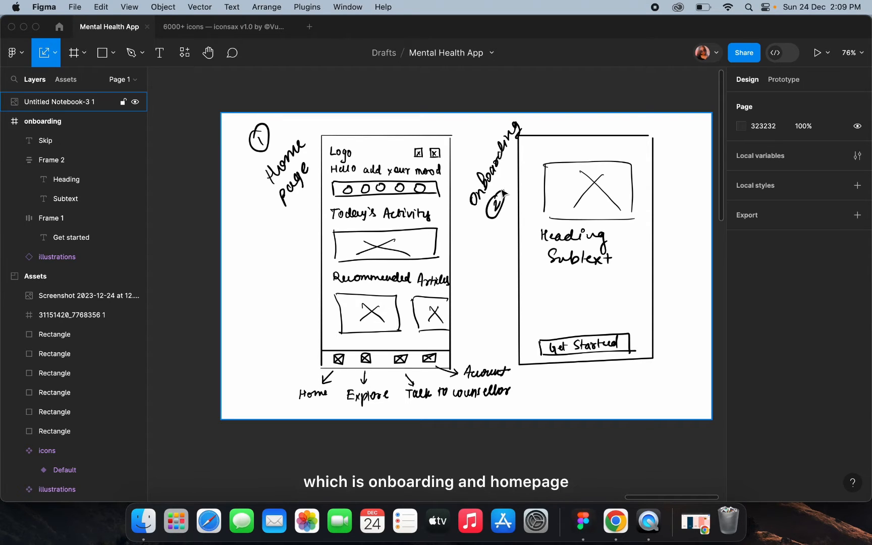
scroll(346, 202, down, 3)
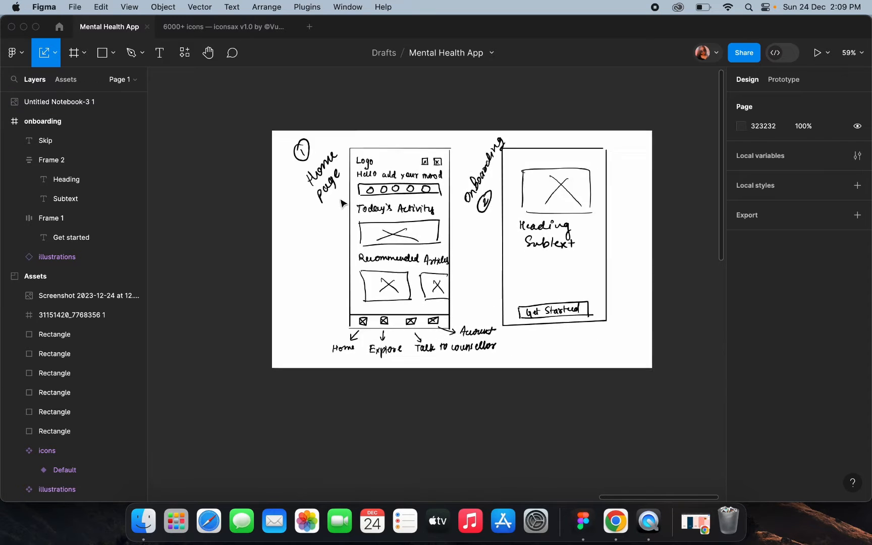
scroll(341, 201, left, 10)
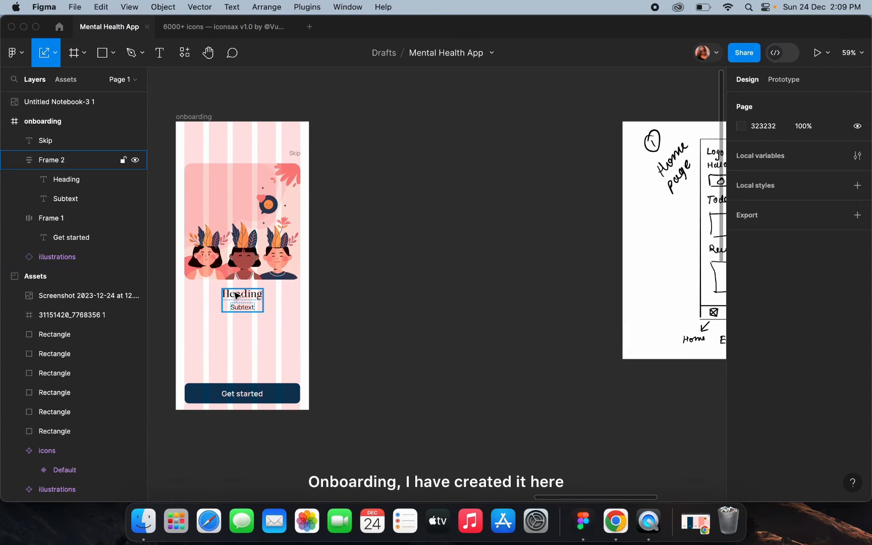
scroll(277, 288, down, 2)
scroll(403, 290, right, 10)
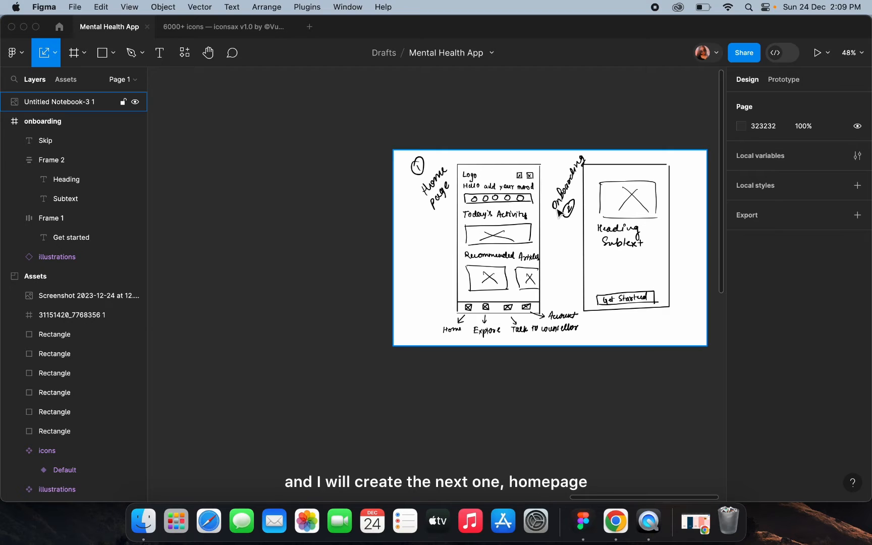
scroll(497, 222, down, 2)
scroll(353, 228, left, 10)
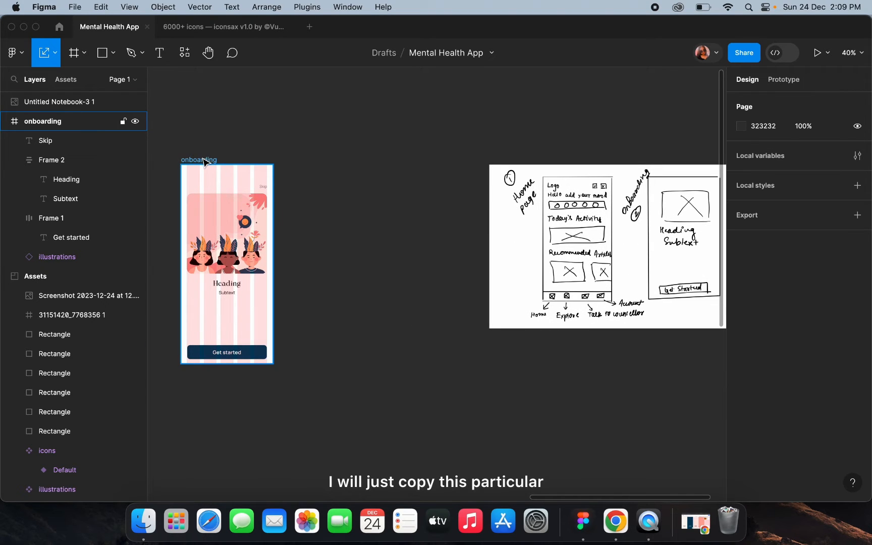
Duplicate the onboarding frame beside the original at X 3789, Y -144, and rename the copy "home"
click(204, 161)
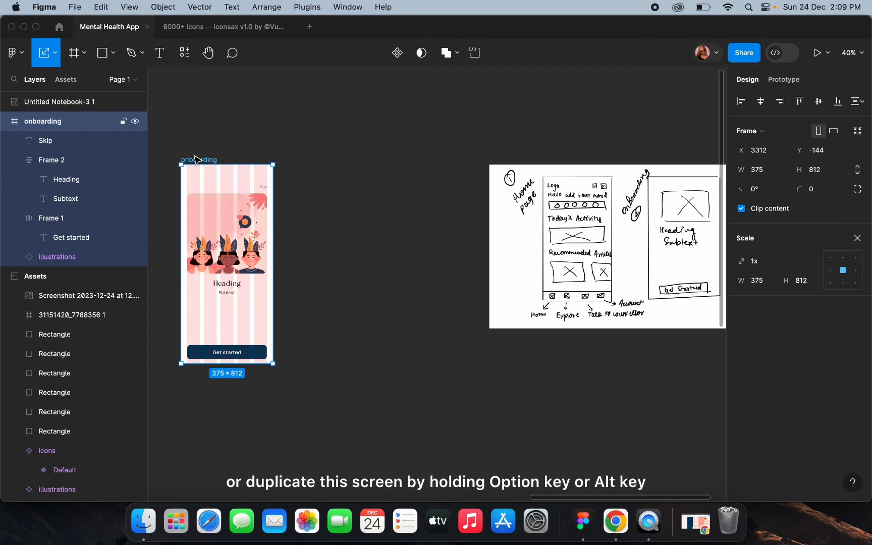
drag(198, 160, 311, 153)
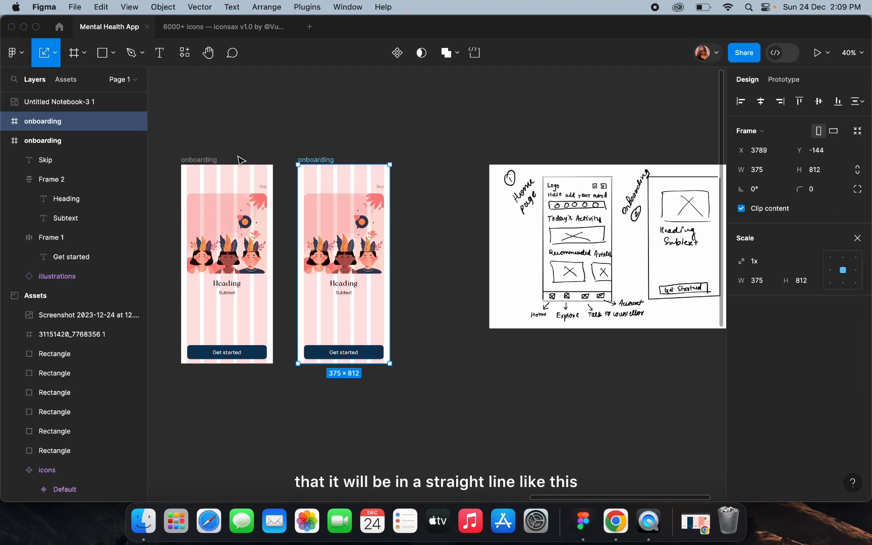
click(384, 156)
click(313, 160)
double_click(313, 159)
text(h)
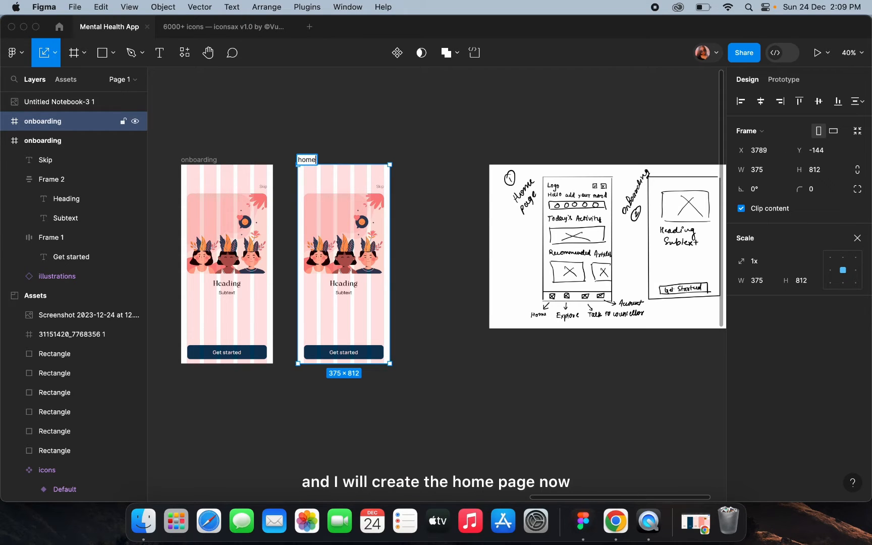
text(ome)
key(Return)
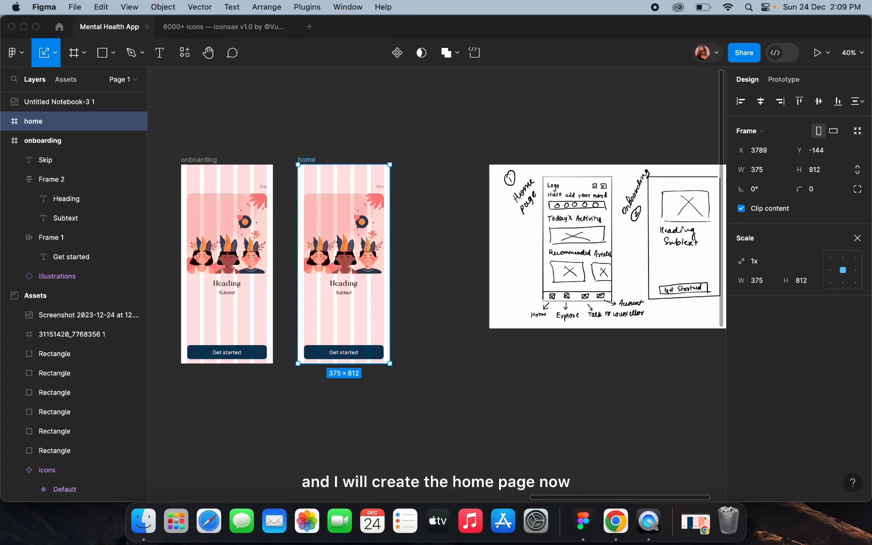
Delete all the copied content inside the home frame, keeping the empty frame with its layout grid
click(433, 196)
drag(302, 176, 403, 361)
key(Delete)
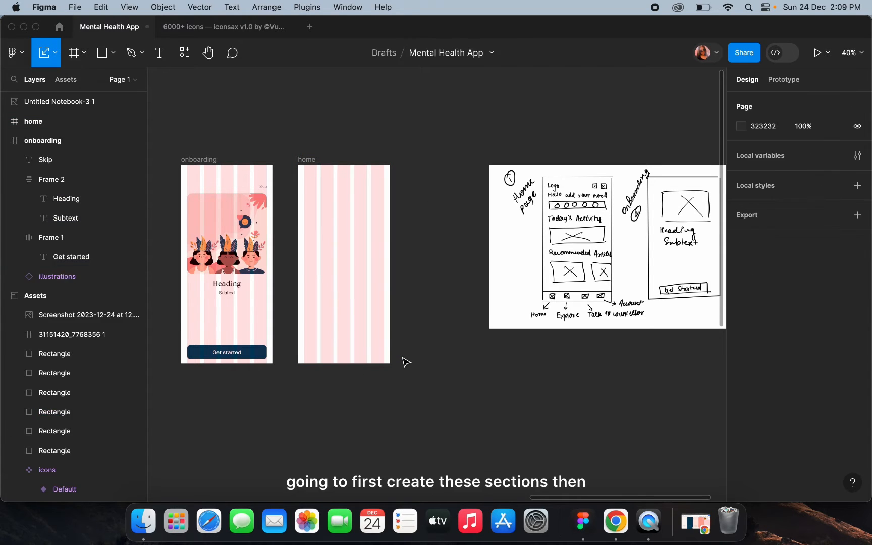
Draw a navigation bar frame of about 375 × 71 across the lower end of the home frame
scroll(333, 197, up, 5)
scroll(583, 143, right, 3)
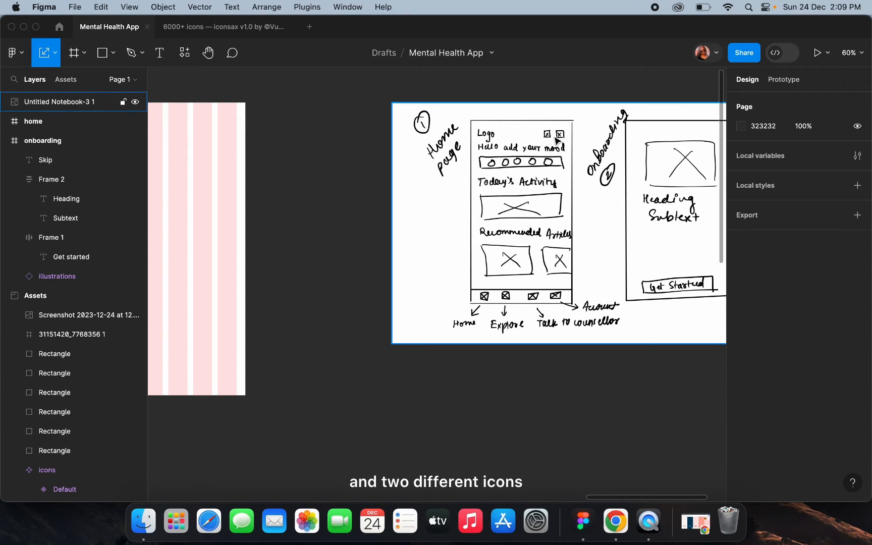
scroll(539, 187, down, 5)
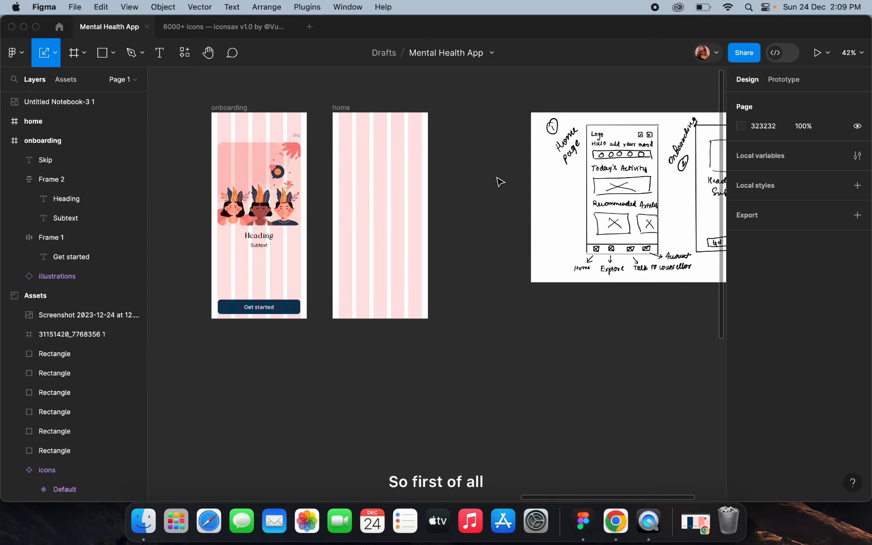
click(338, 108)
scroll(386, 317, up, 5)
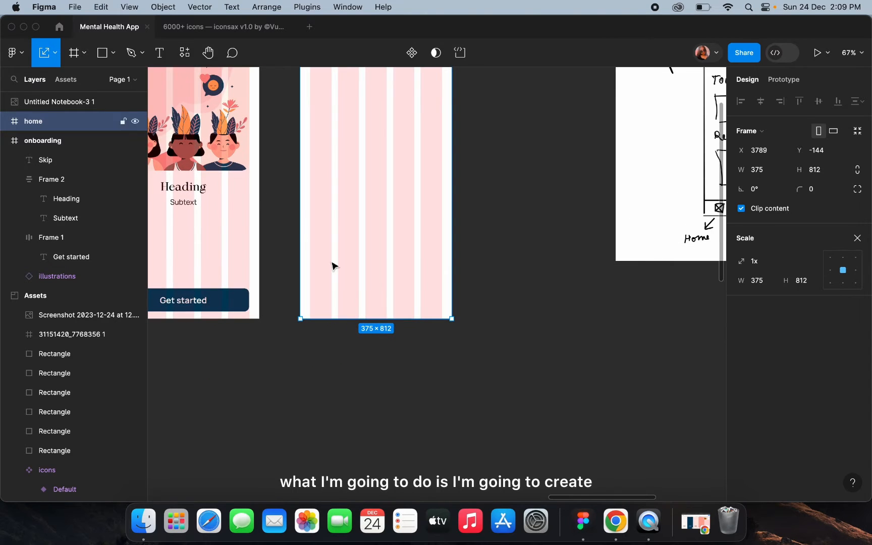
click(74, 53)
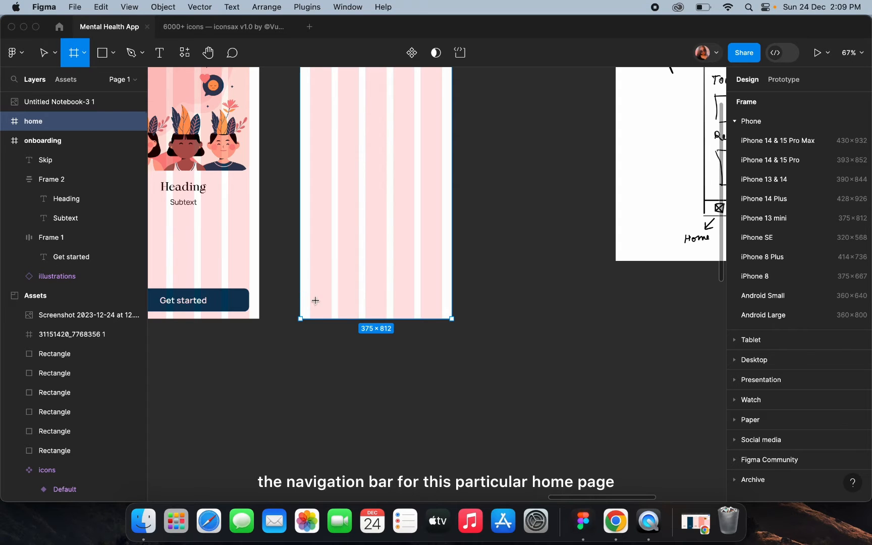
drag(301, 291, 453, 322)
scroll(352, 265, up, 1)
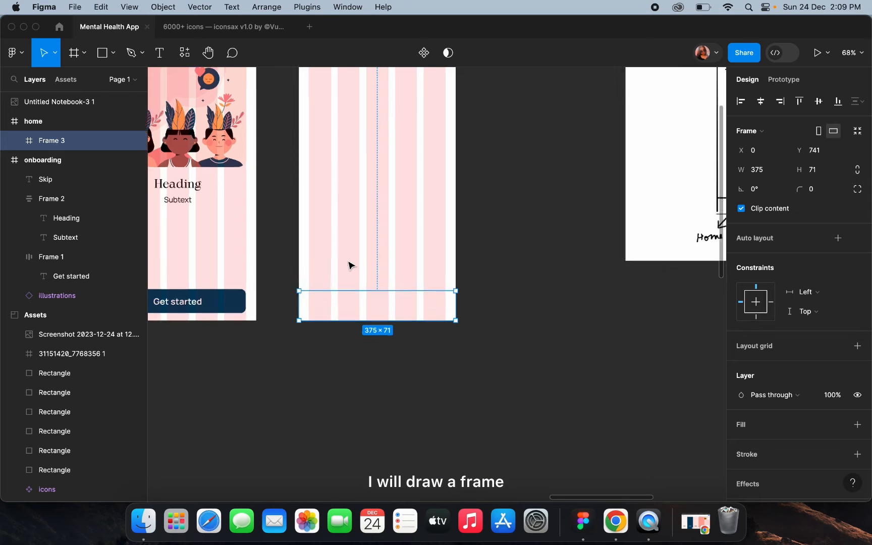
Extend the navigation bar frame upward to a height of 76 and give it a black stroke
scroll(351, 265, up, 5)
drag(334, 305, 334, 303)
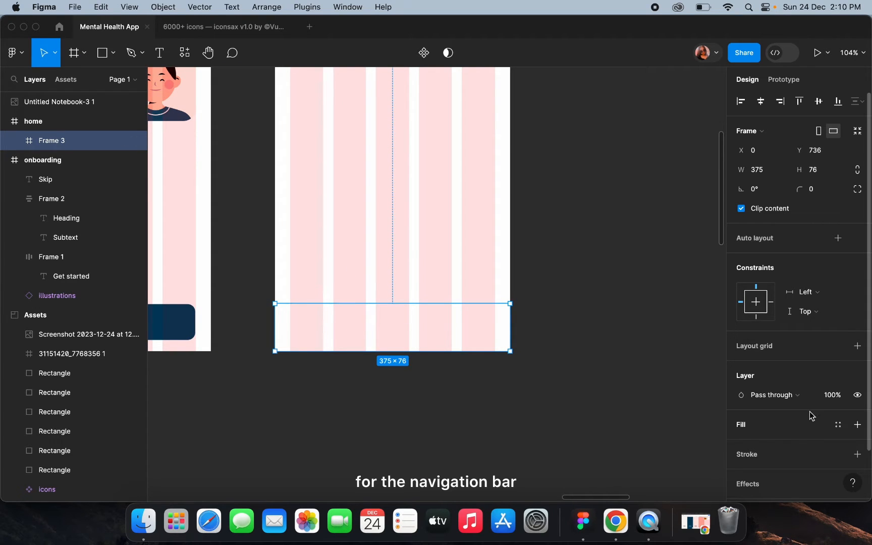
click(858, 454)
click(639, 400)
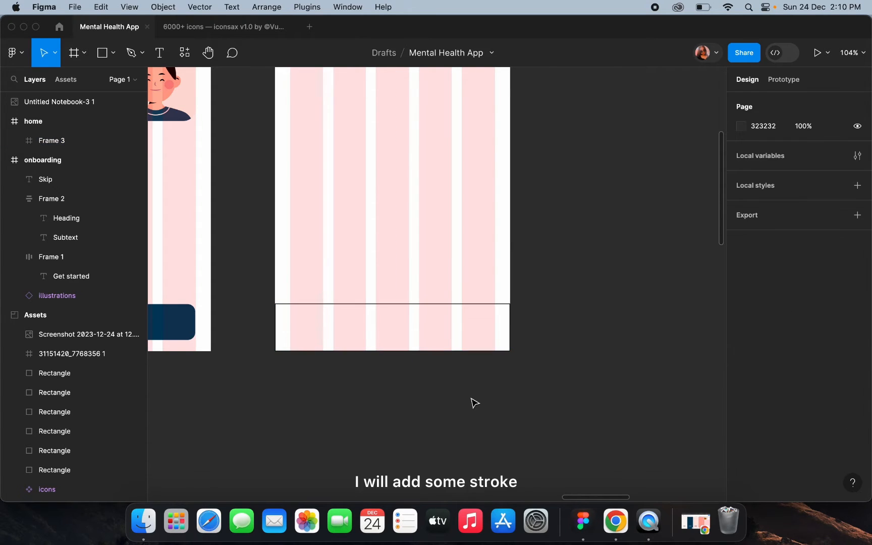
Place a copy of the icons component from the Assets section below the onboarding frame, at about X 3605, Y 751
scroll(446, 402, down, 5)
scroll(444, 402, down, 5)
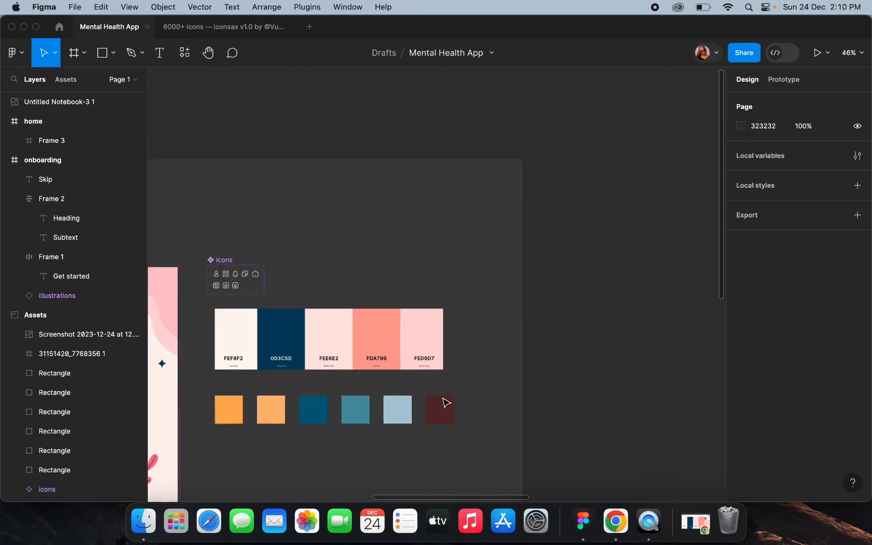
scroll(404, 328, left, 2)
scroll(360, 271, up, 2)
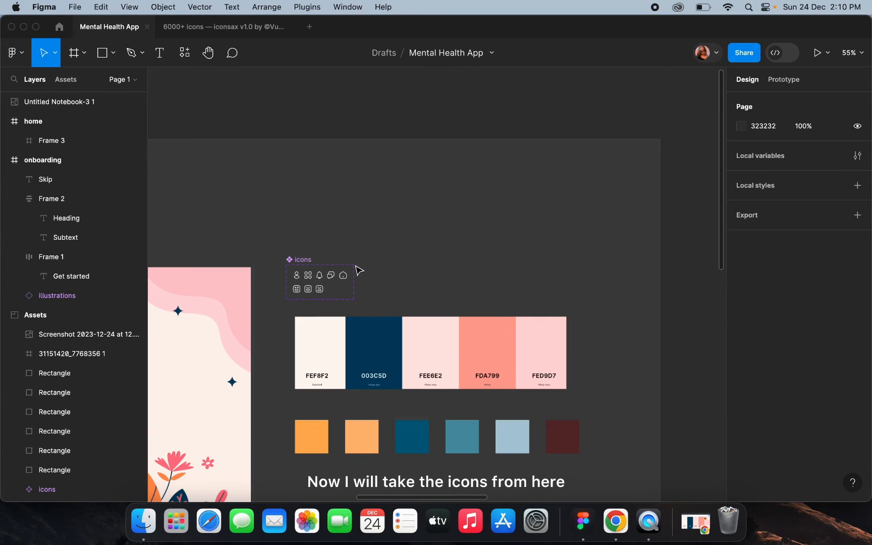
click(311, 283)
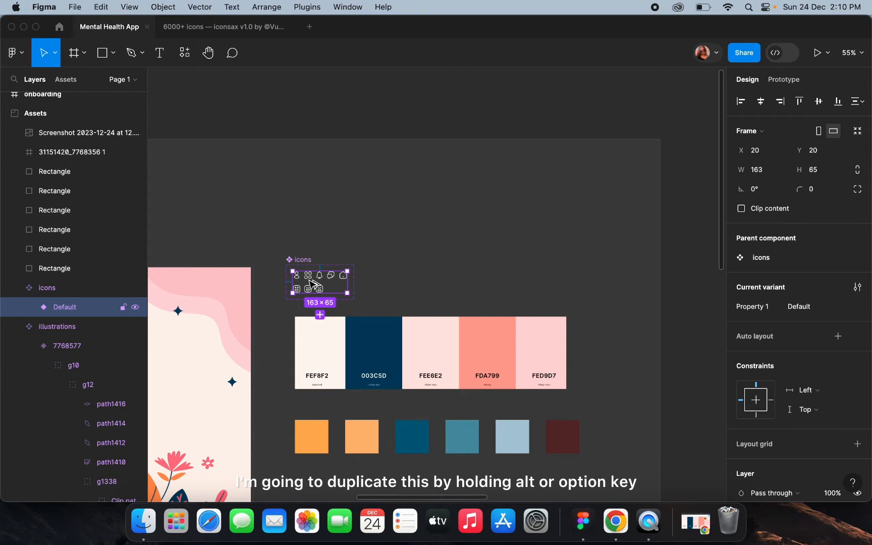
alt+drag(312, 284, 631, 271)
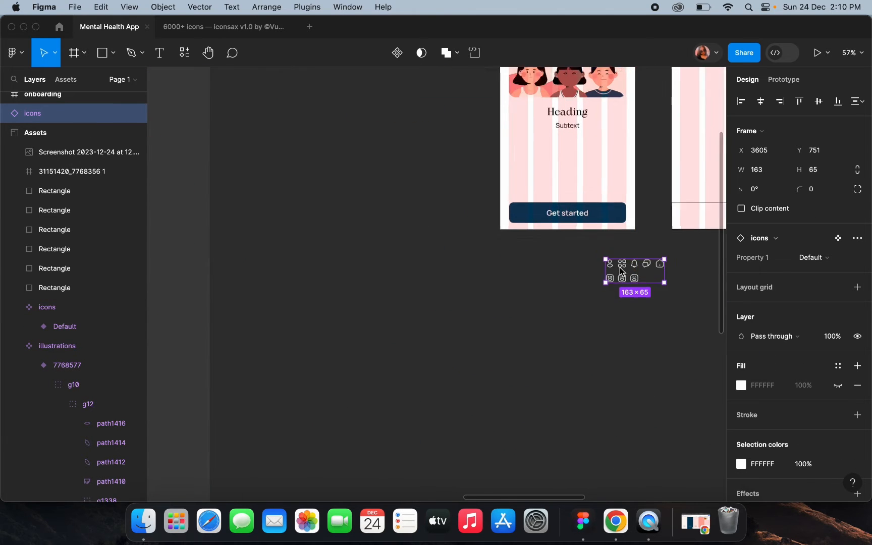
Examine the hand-drawn home page wireframe for the options its navigation bar should hold, comparing it with the home frame
key(shift+0)
click(465, 341)
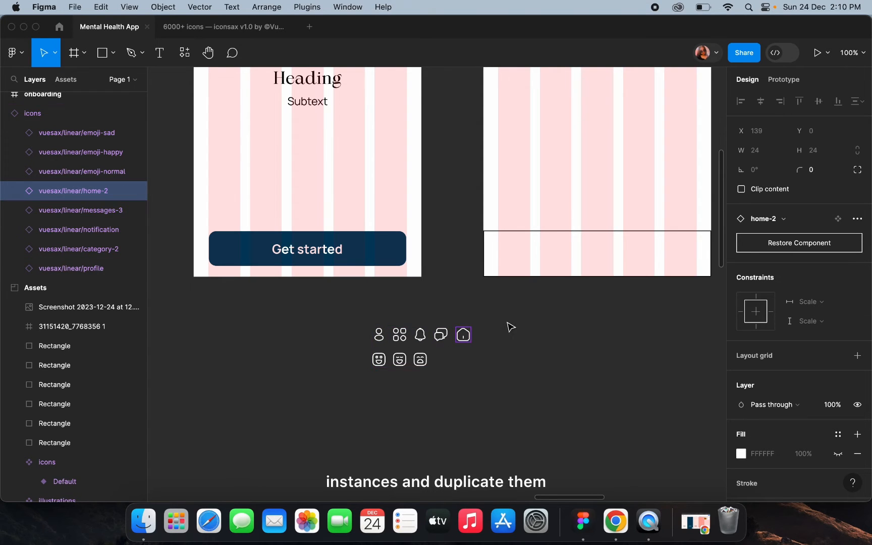
scroll(510, 329, right, 5)
scroll(402, 337, down, 3)
scroll(404, 338, left, 1)
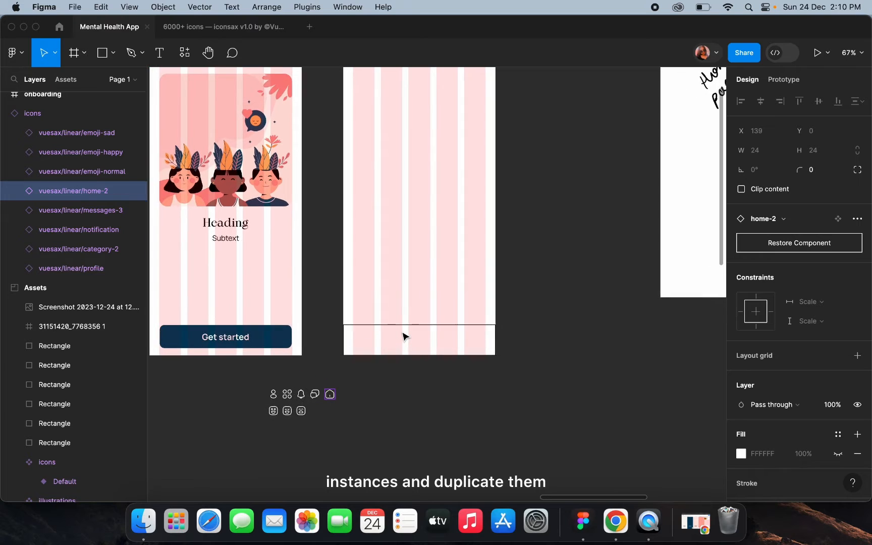
scroll(404, 337, up, 2)
scroll(405, 337, down, 3)
scroll(401, 340, down, 1)
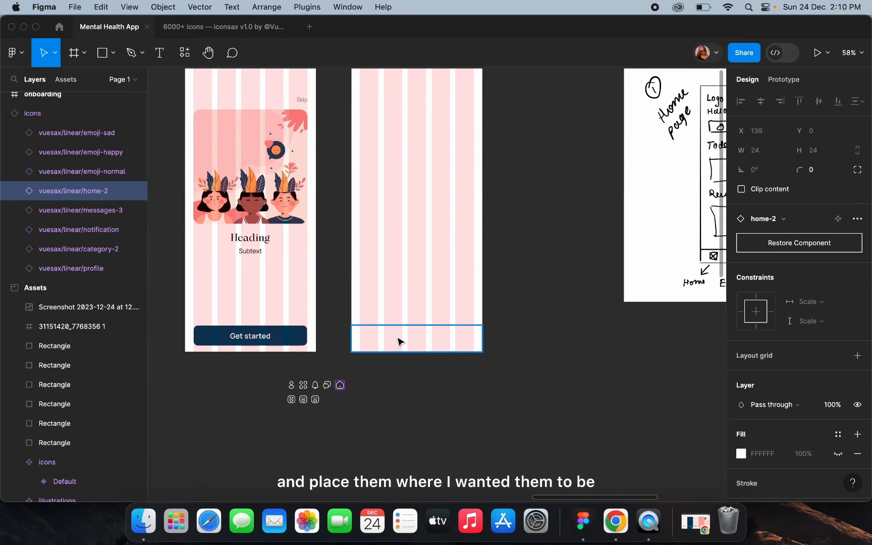
scroll(387, 351, up, 2)
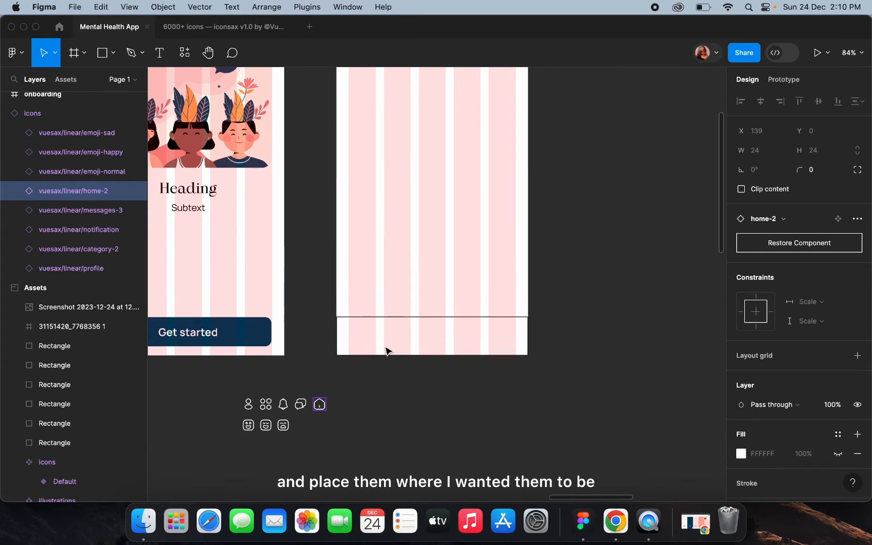
scroll(386, 351, down, 2)
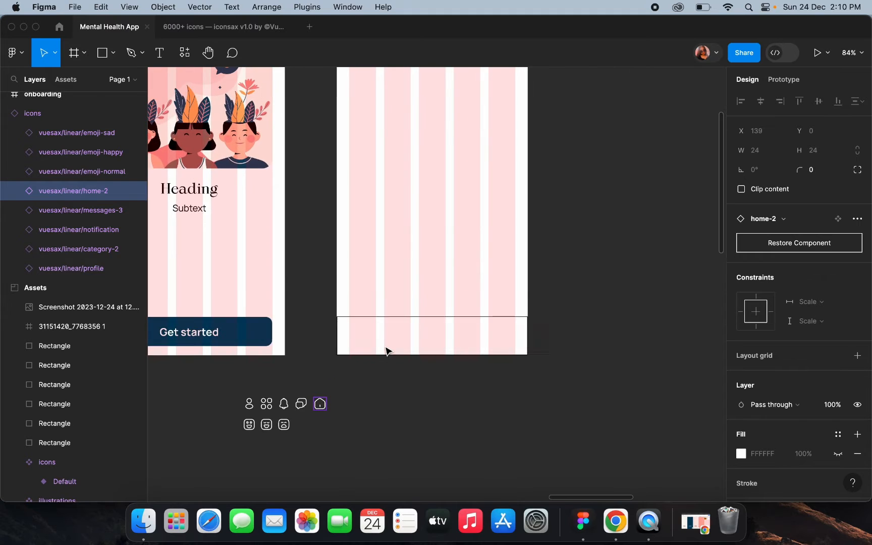
scroll(386, 350, right, 10)
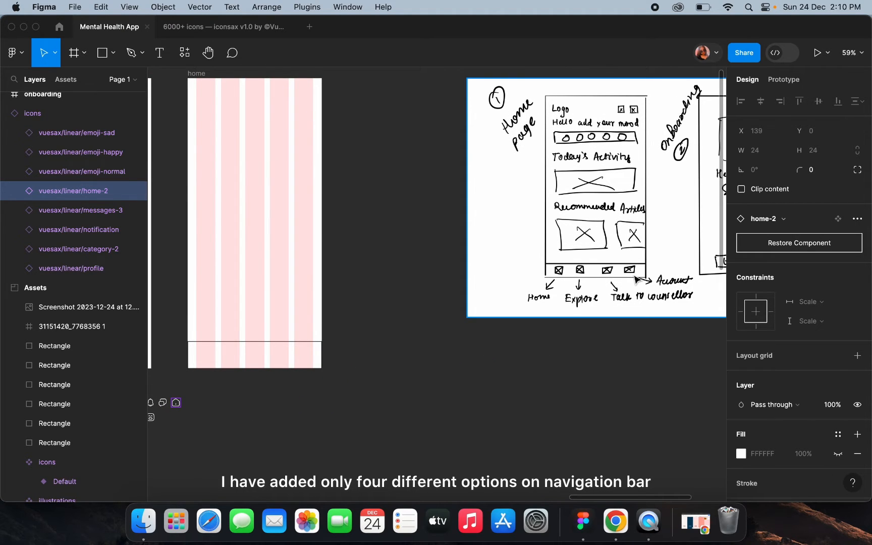
scroll(583, 304, down, 3)
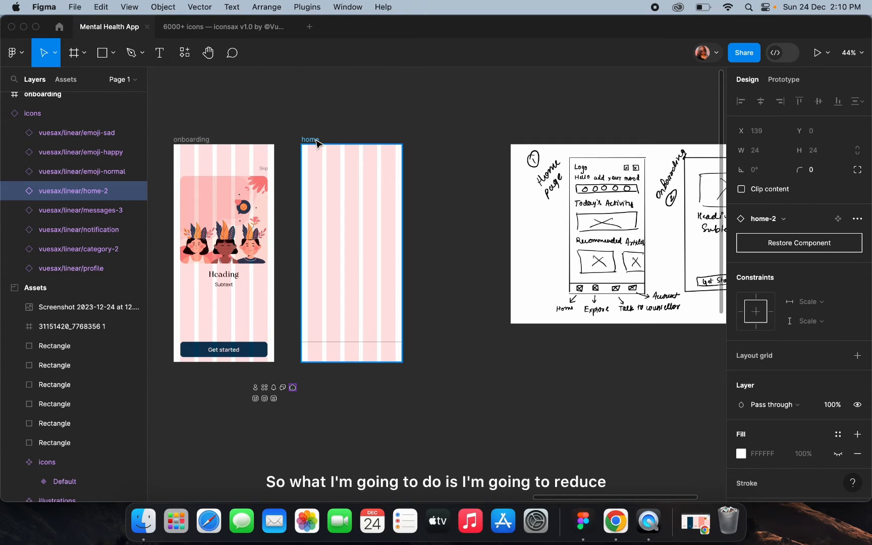
Set the home frame's layout grid to 4 columns
click(316, 143)
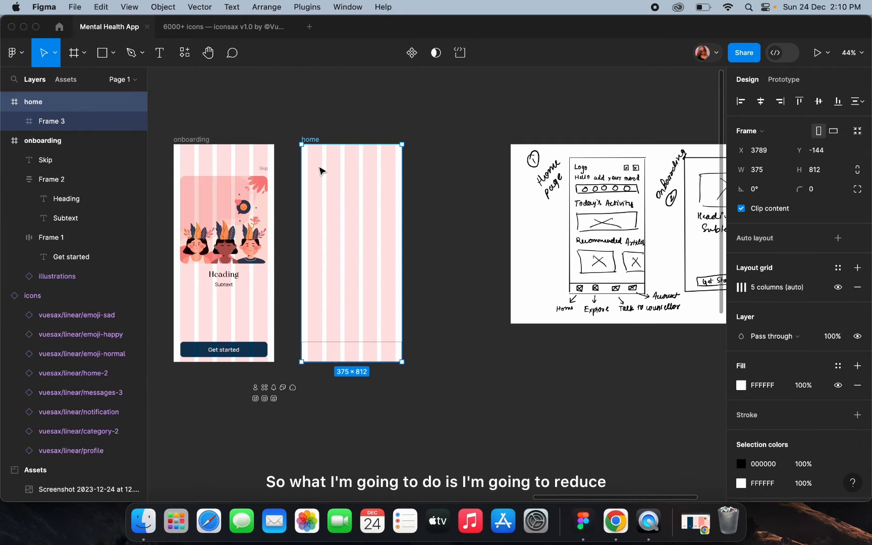
click(742, 287)
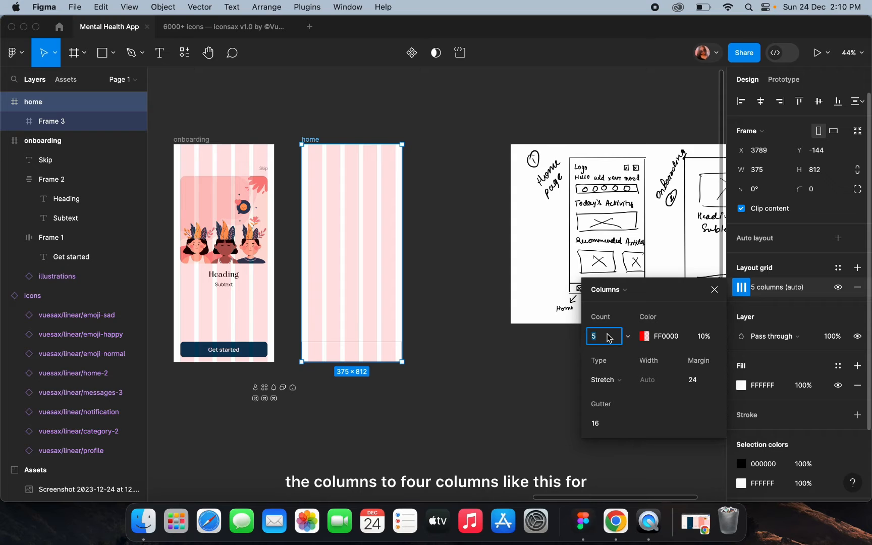
text(4)
click(384, 407)
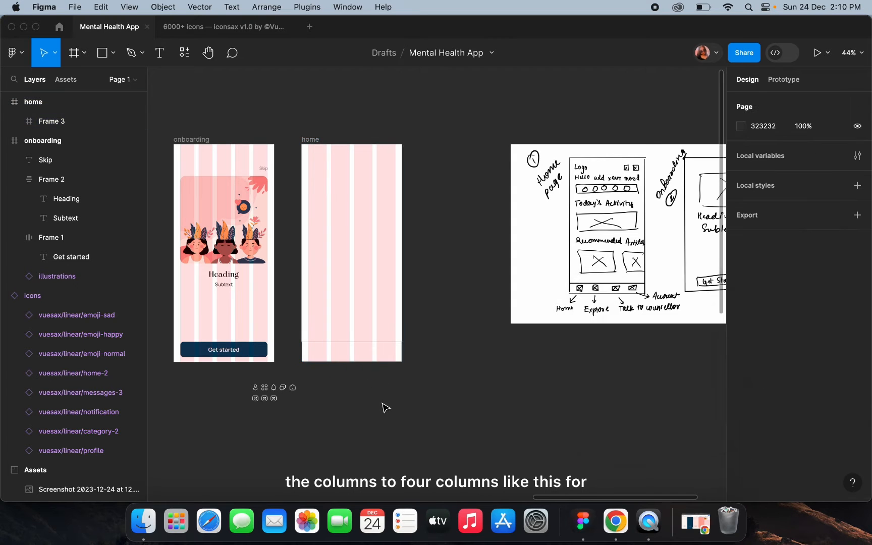
Place a copy of the house icon in the navigation bar's first grid column, at about X 46, Y 26
scroll(385, 407, up, 3)
scroll(386, 407, up, 3)
click(325, 384)
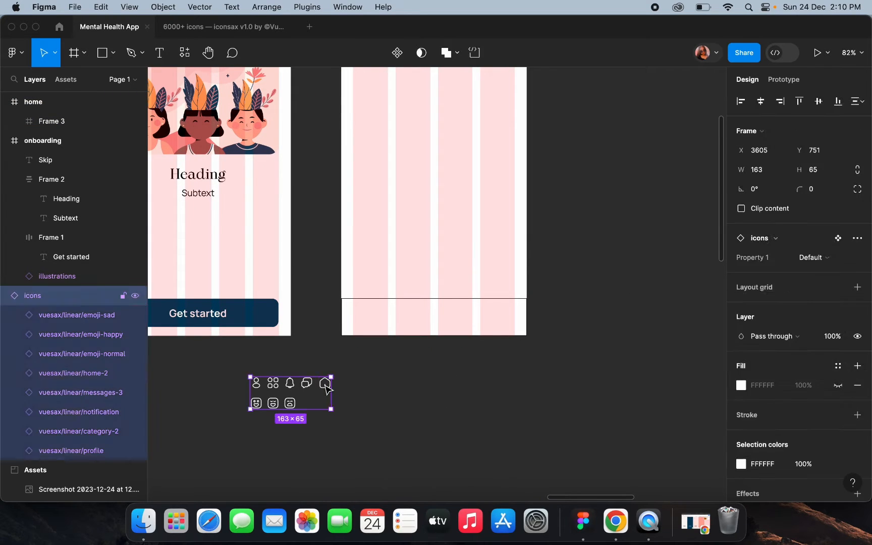
click(325, 384)
drag(327, 386, 373, 325)
drag(370, 320, 373, 324)
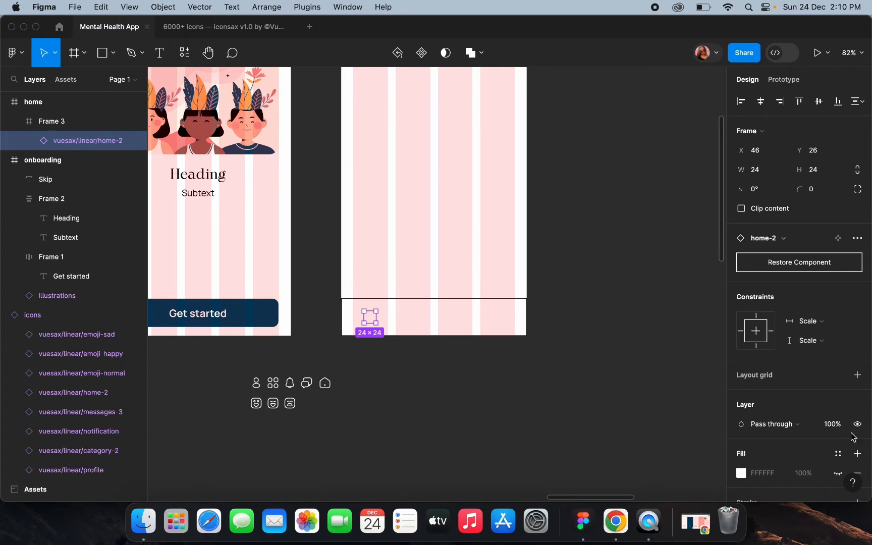
Recolour the house icon in the navigation bar to near-black 0D0D0D
scroll(724, 424, down, 5)
scroll(724, 424, left, 2)
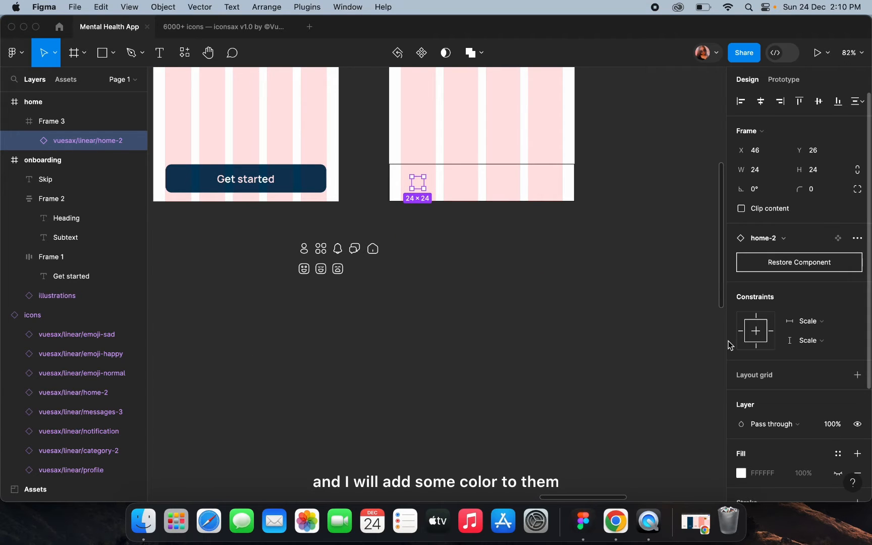
scroll(600, 417, up, 4)
scroll(600, 416, right, 4)
scroll(798, 371, down, 4)
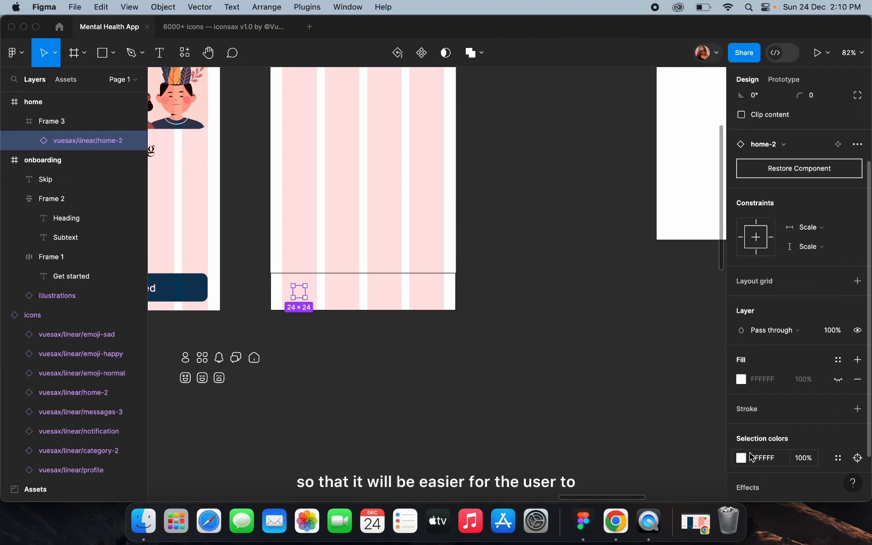
click(740, 459)
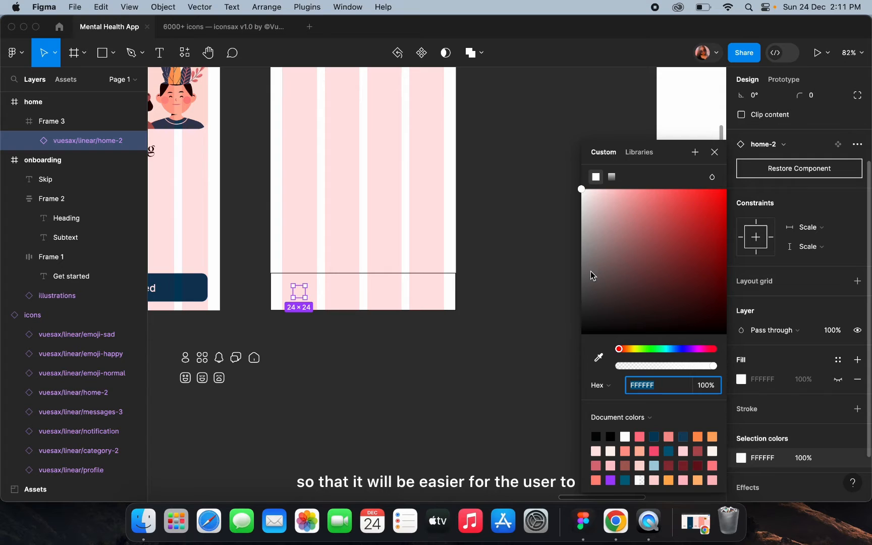
drag(592, 275, 569, 334)
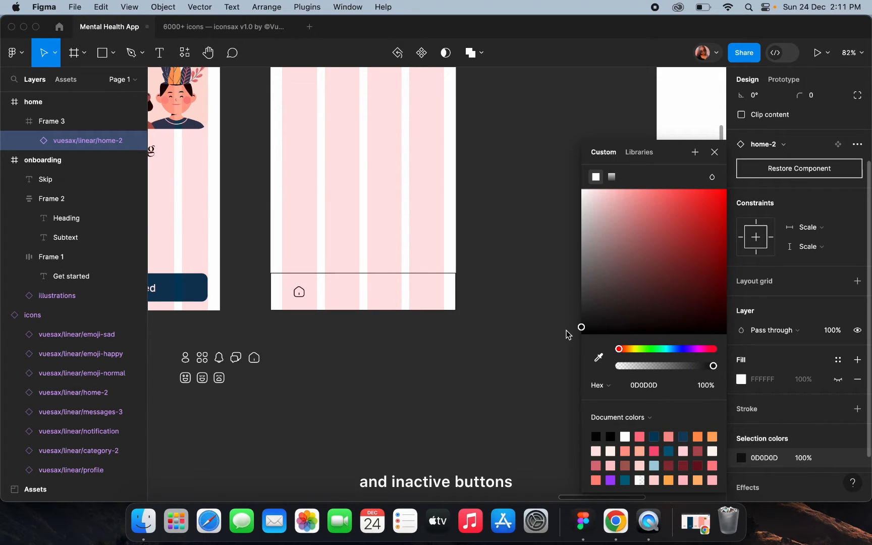
click(523, 344)
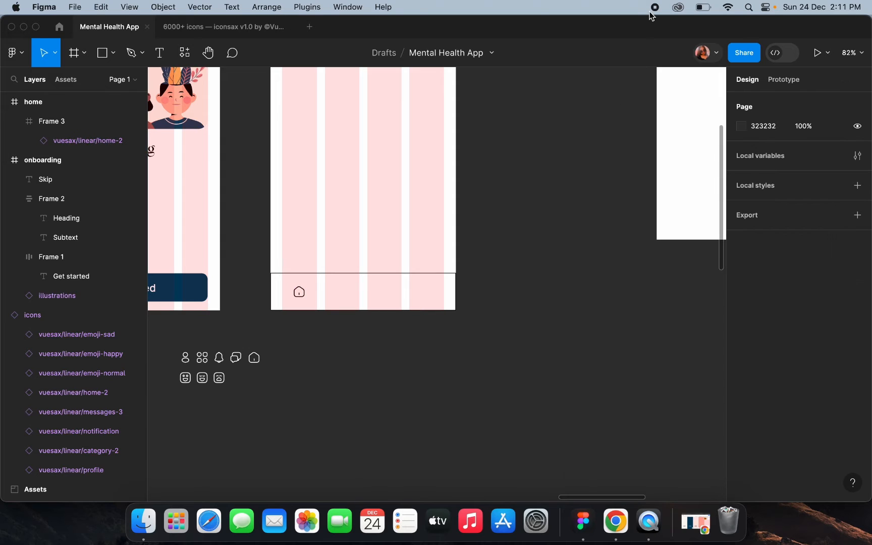
Place a copy of the four-shape category icon in the navigation bar's second grid column, at about X 131, Y 24
scroll(245, 340, up, 5)
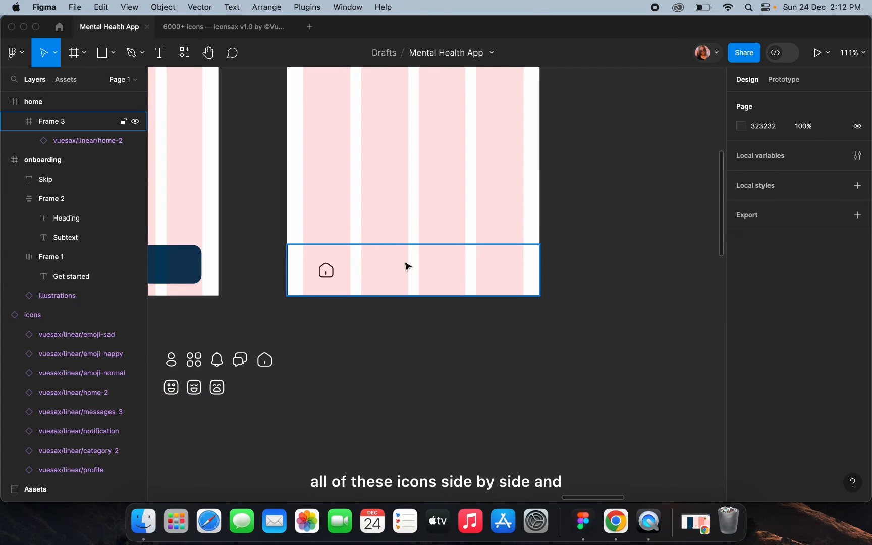
click(196, 370)
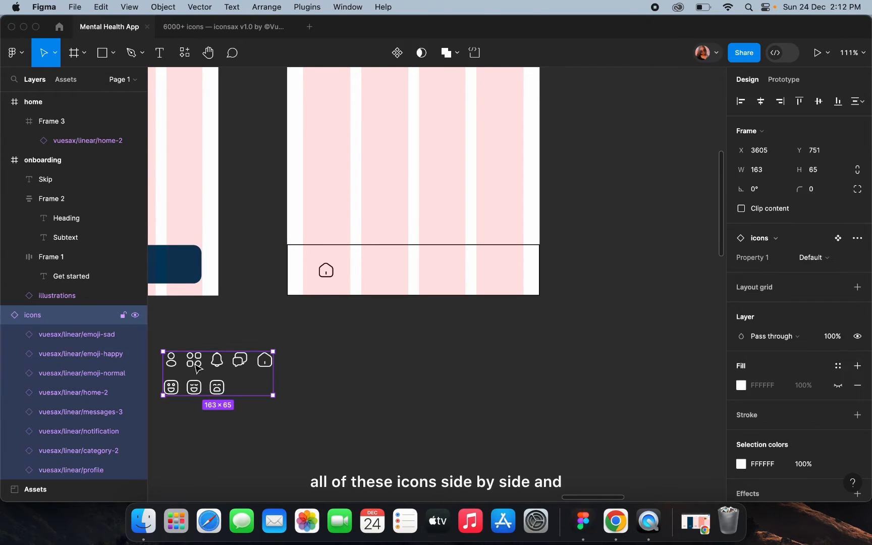
click(196, 370)
drag(319, 301, 383, 275)
Recolour the category icon in the navigation bar to the inactive grey 868686
scroll(778, 401, down, 4)
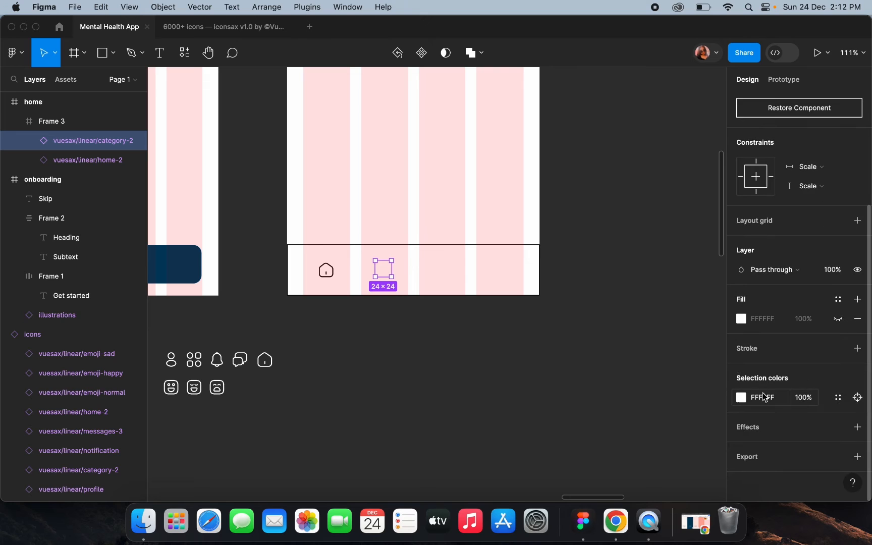
click(749, 398)
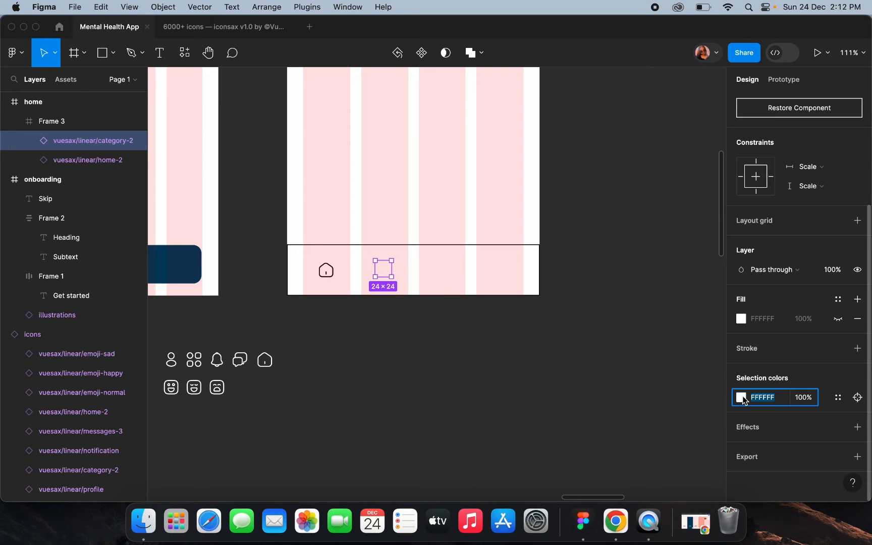
click(742, 398)
drag(629, 288, 584, 278)
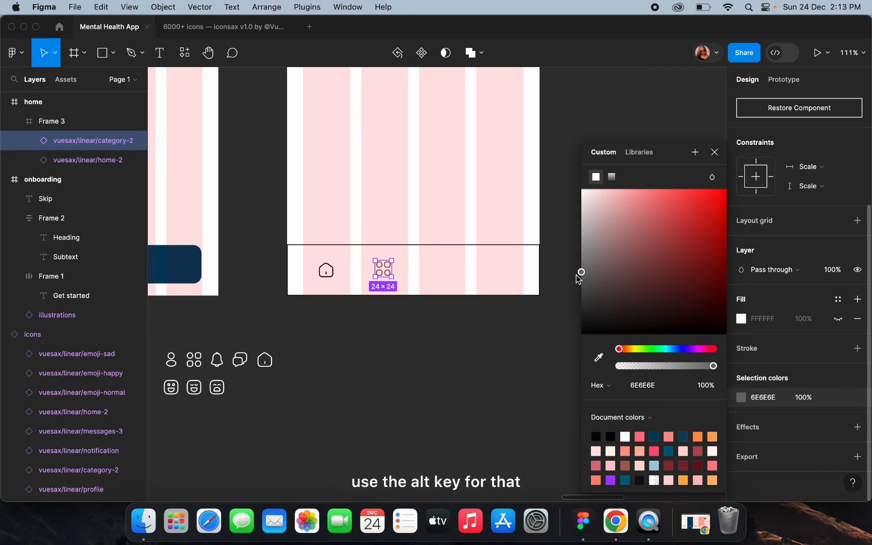
drag(577, 274, 578, 266)
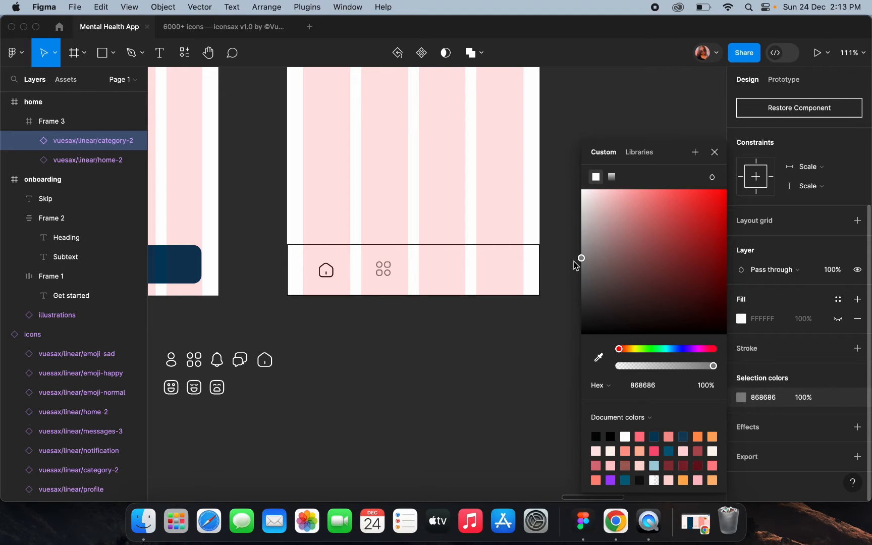
click(370, 375)
Inspect the house and category icons in the navigation bar up close to compare the active and inactive colours
scroll(310, 266, up, 5)
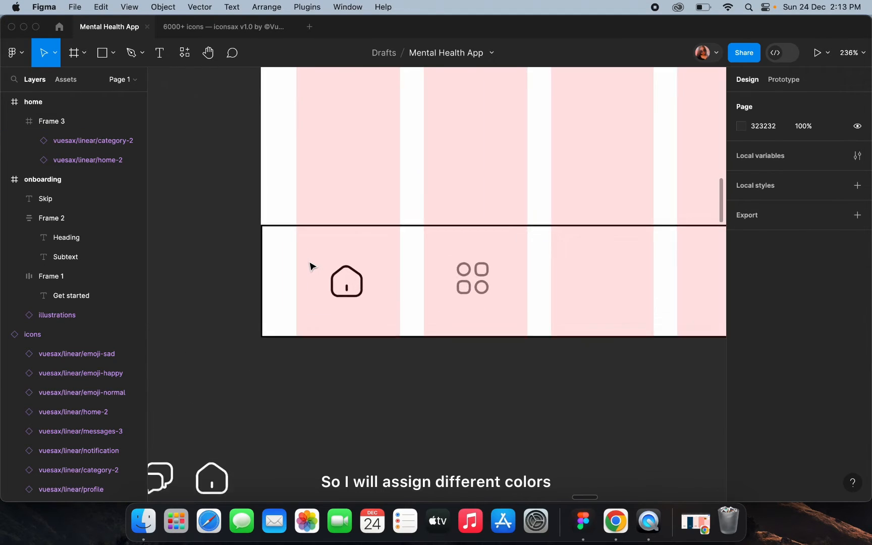
scroll(438, 298, up, 3)
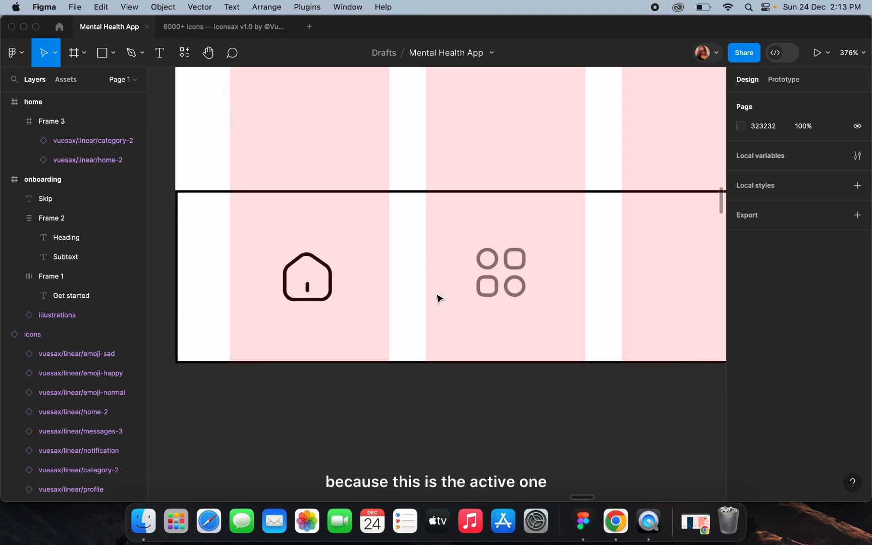
click(333, 289)
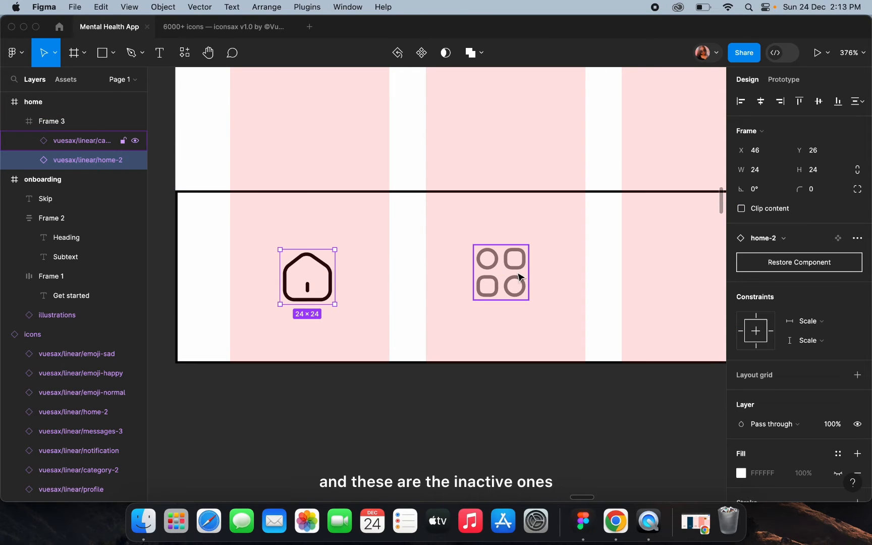
click(502, 275)
scroll(530, 285, down, 3)
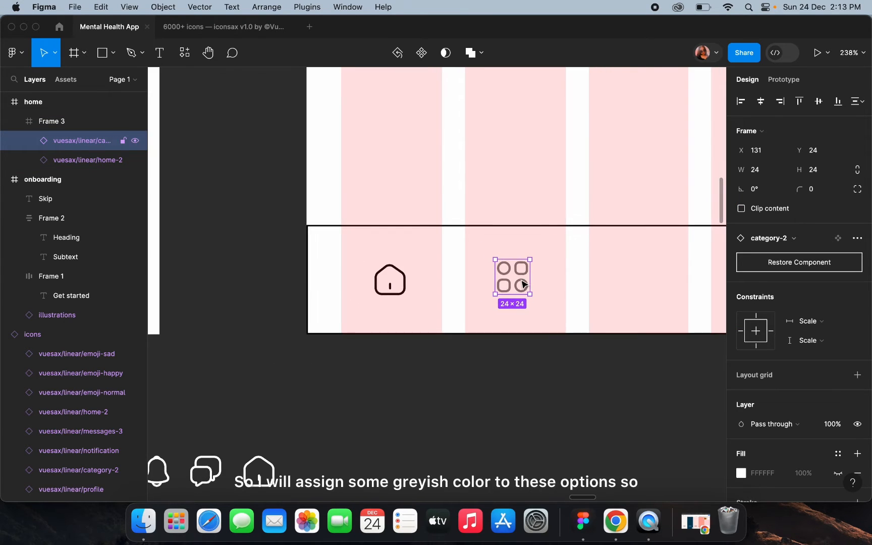
scroll(531, 284, up, 5)
scroll(528, 284, down, 4)
scroll(526, 285, down, 5)
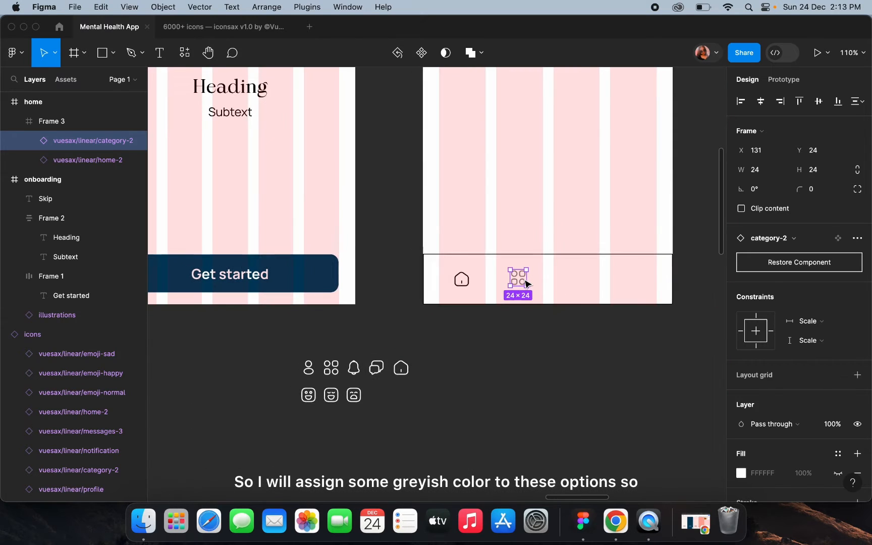
Place a copy of the profile icon in the navigation bar's fourth grid column, at about X 301, Y 24
super+click(312, 376)
click(465, 403)
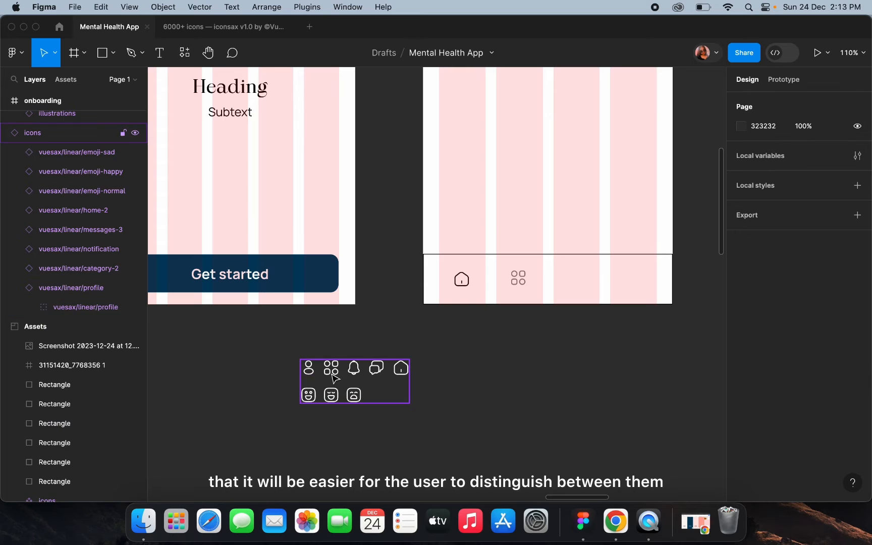
click(313, 376)
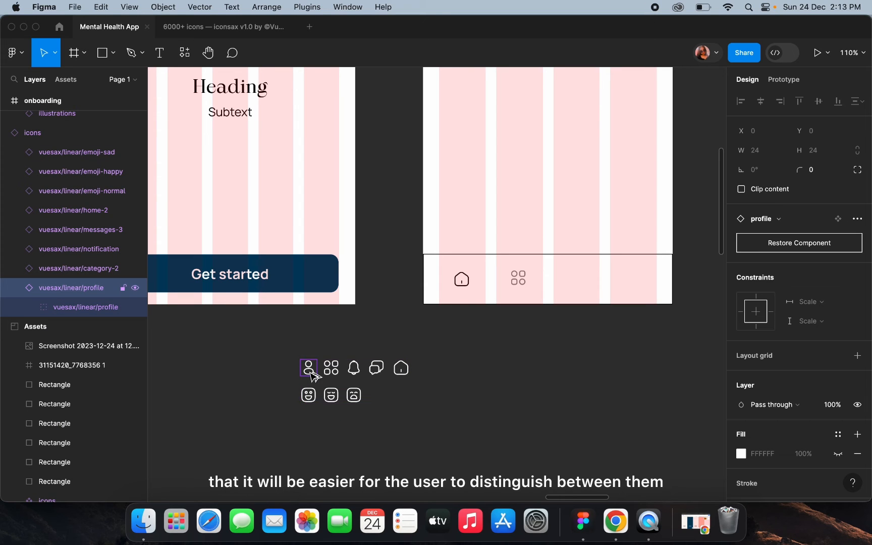
drag(313, 376, 637, 286)
double_click(378, 370)
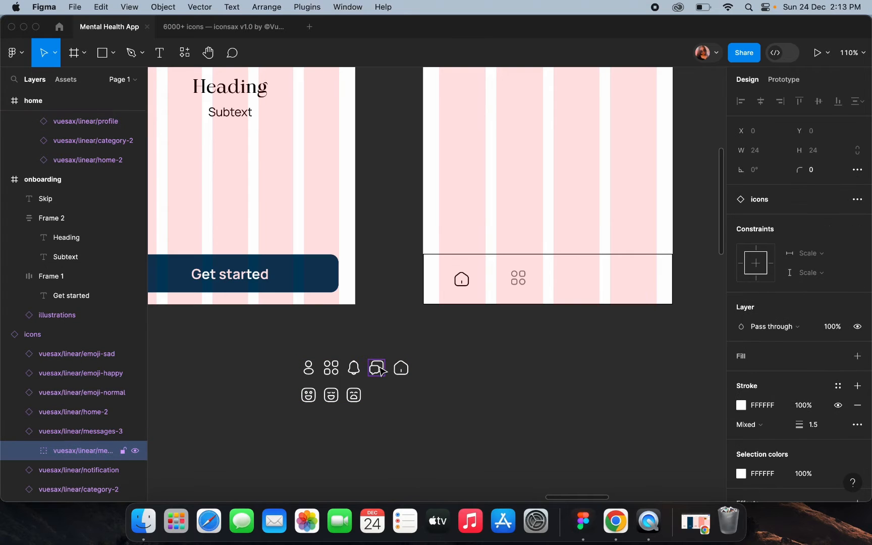
click(72, 435)
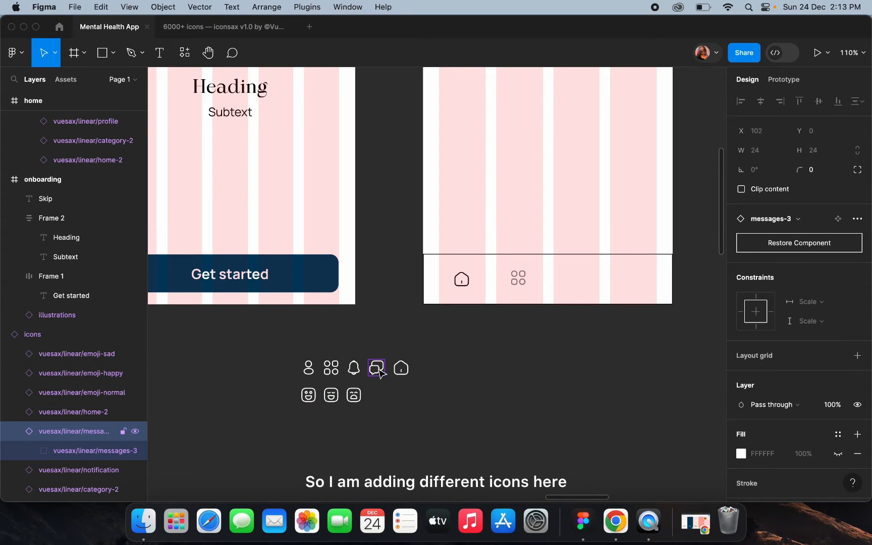
drag(380, 370, 493, 356)
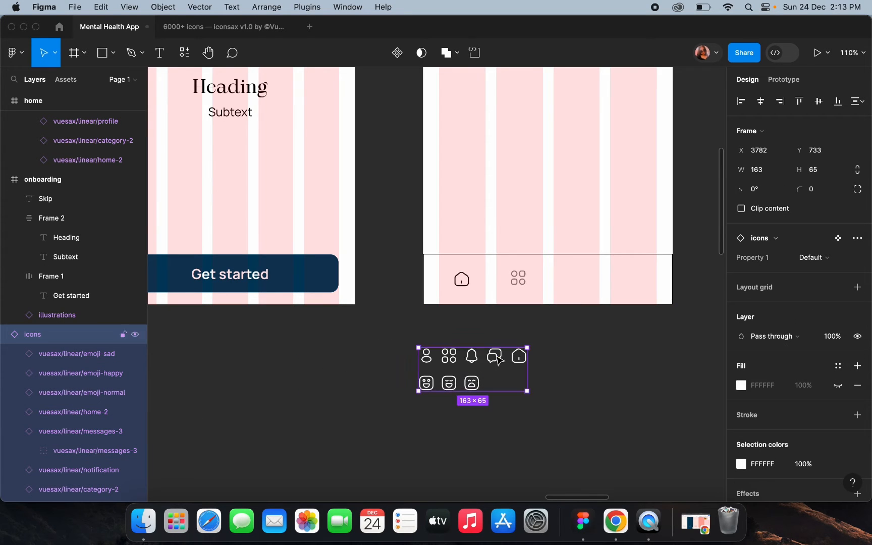
key(super+z)
Recolour the profile icon in the navigation bar to the inactive grey 868686 by sampling the category icon
double_click(631, 278)
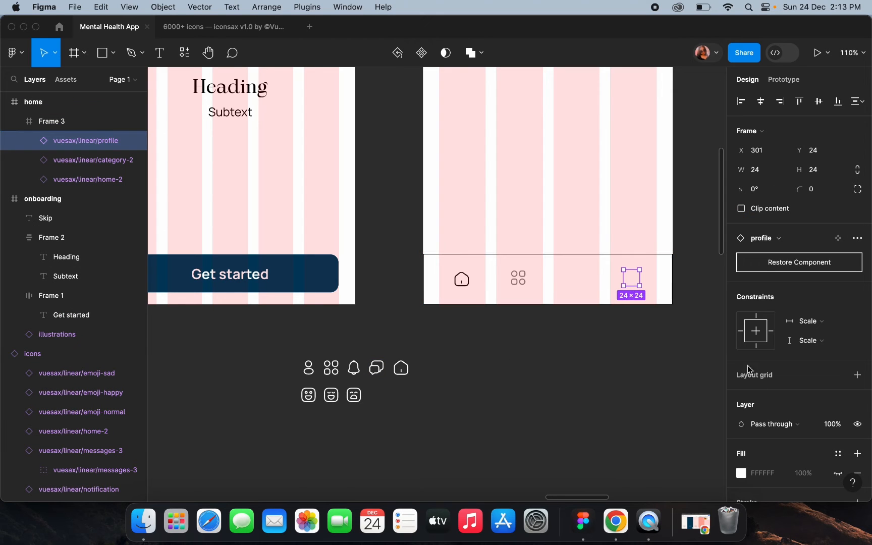
scroll(762, 397, down, 3)
click(741, 397)
click(599, 357)
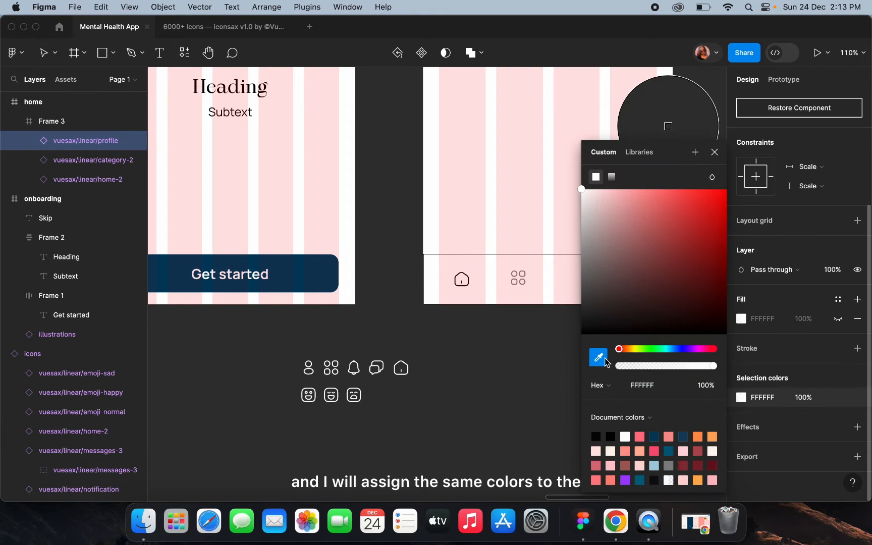
scroll(520, 266, up, 5)
scroll(520, 266, up, 3)
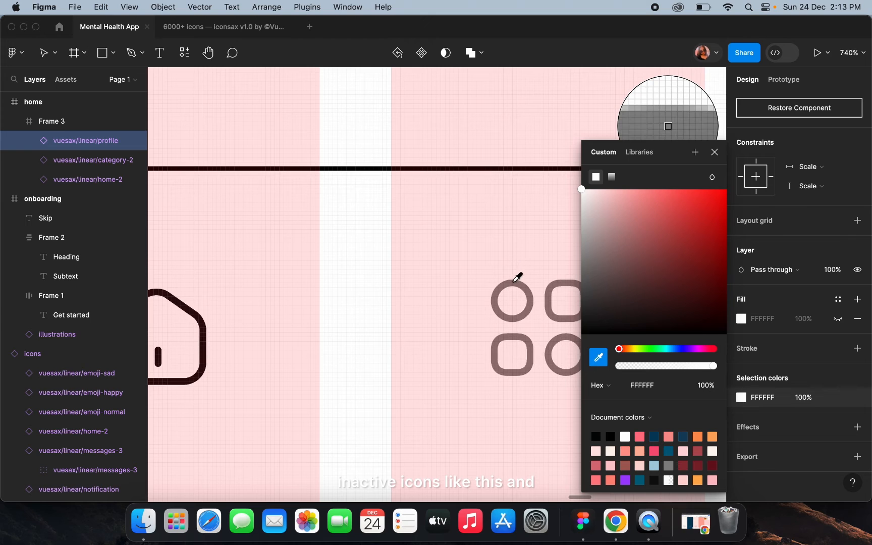
click(515, 287)
scroll(515, 286, down, 2)
scroll(515, 286, down, 5)
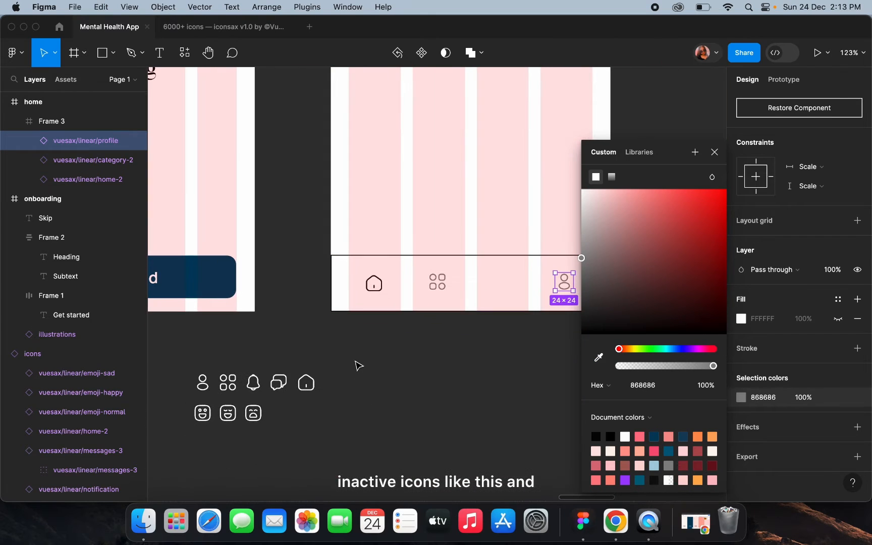
Place a copy of the messages icon in the navigation bar's third grid column and recolour it to the sampled grey 868686
click(280, 383)
drag(284, 386, 505, 283)
scroll(797, 283, down, 3)
click(740, 397)
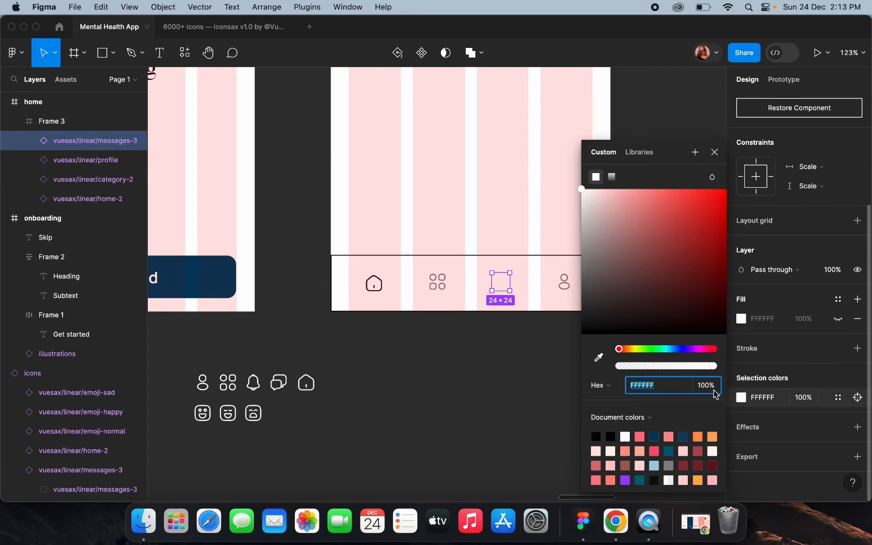
click(598, 357)
scroll(478, 291, up, 2)
scroll(478, 291, up, 5)
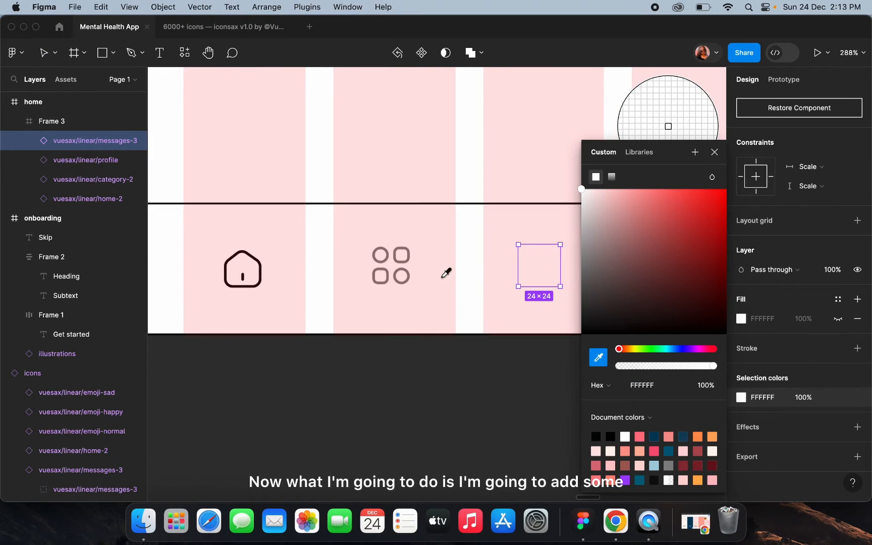
click(409, 258)
scroll(410, 259, down, 6)
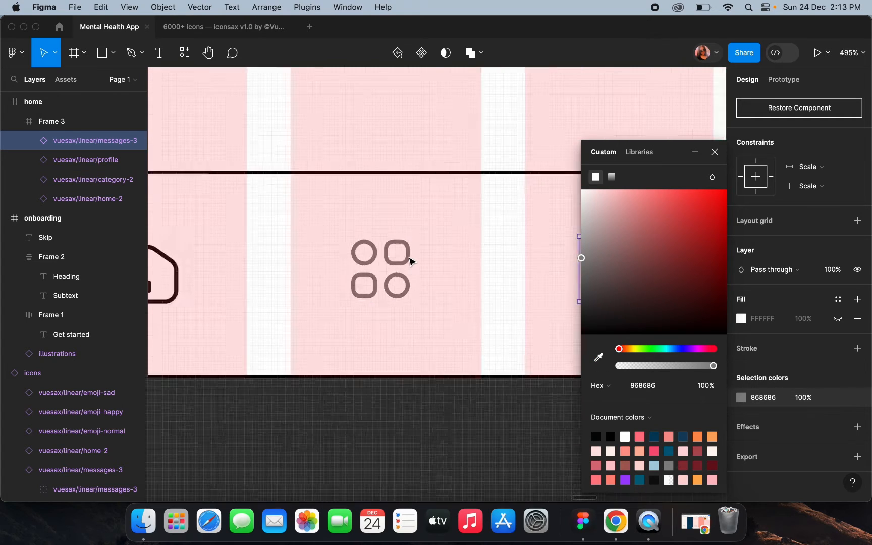
click(412, 366)
Recolour the house icon in the navigation bar to the dark blue 003C5D sampled from the Get started button
click(323, 277)
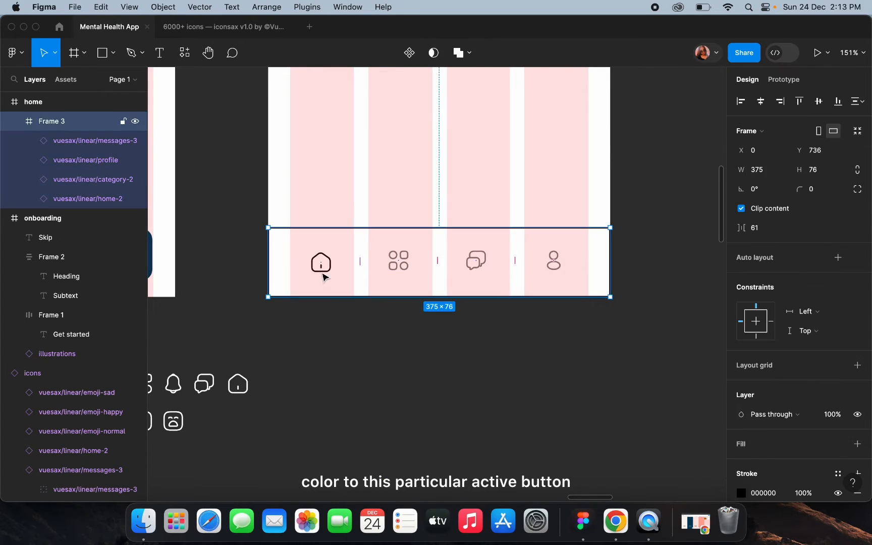
click(321, 268)
scroll(319, 270, down, 3)
scroll(318, 272, up, 5)
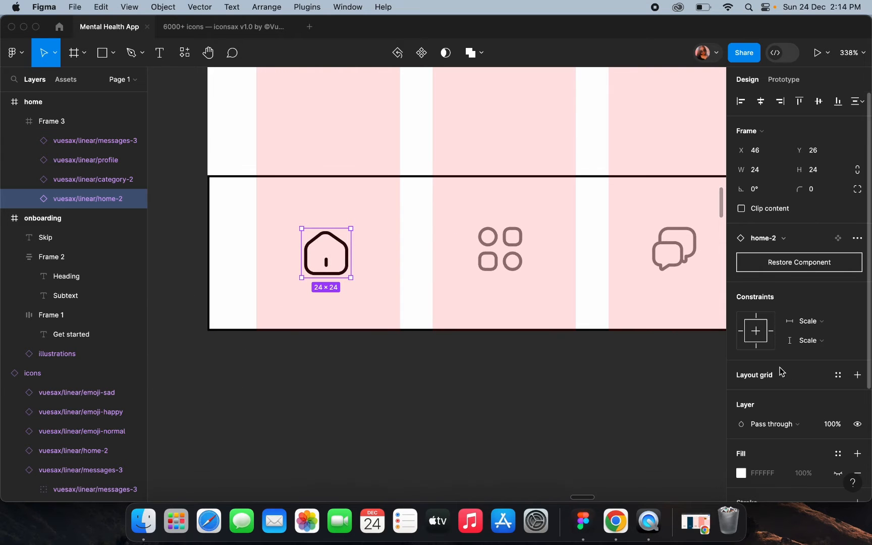
scroll(746, 373, down, 3)
click(741, 397)
click(599, 358)
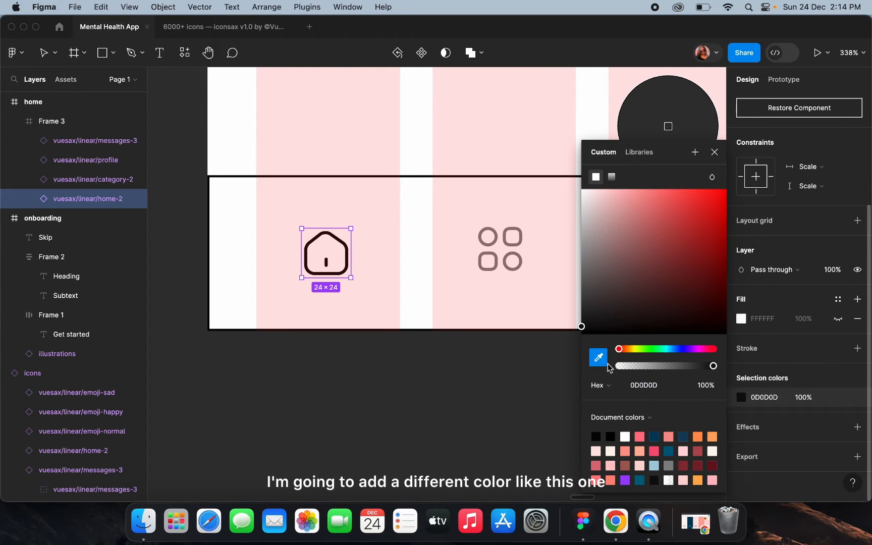
scroll(301, 422, down, 3)
scroll(340, 365, up, 3)
click(418, 293)
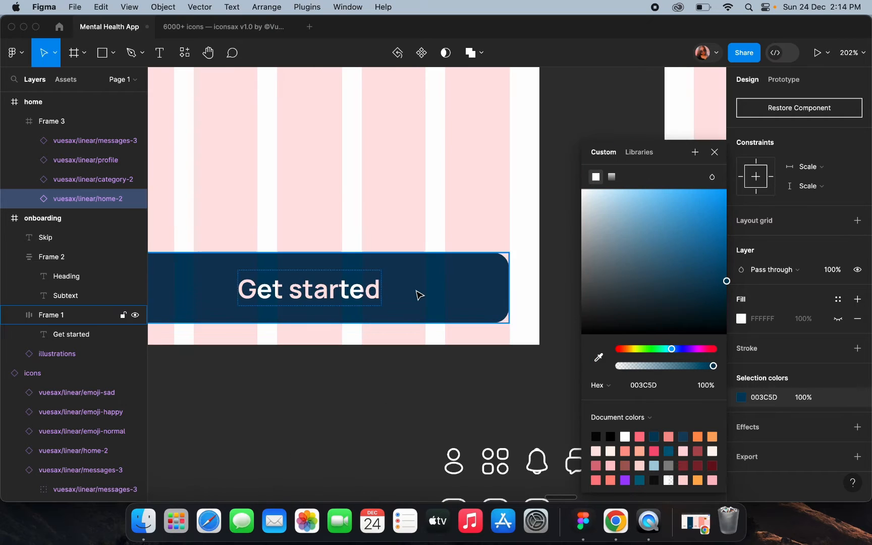
scroll(440, 310, right, 10)
click(415, 385)
scroll(413, 385, down, 3)
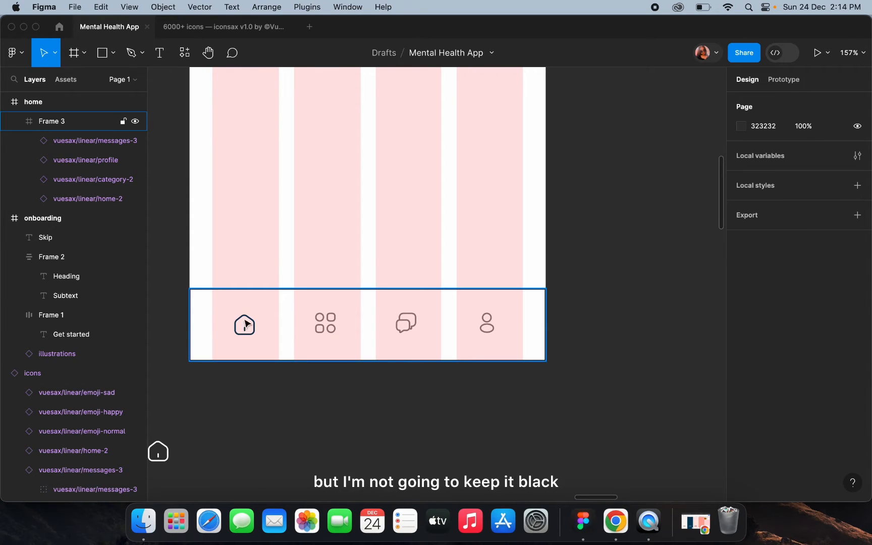
Combine the house, category, messages and profile icons of the navigation bar into one horizontal auto layout
double_click(242, 337)
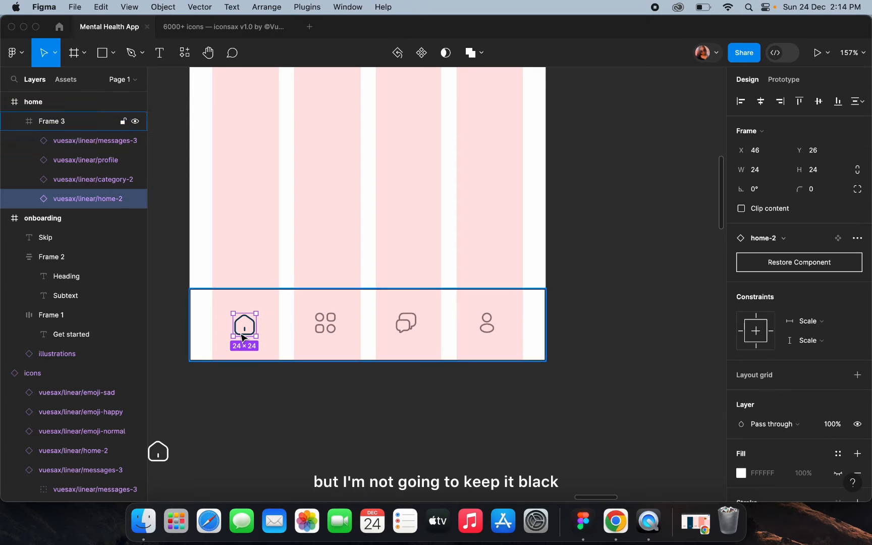
shift+click(321, 328)
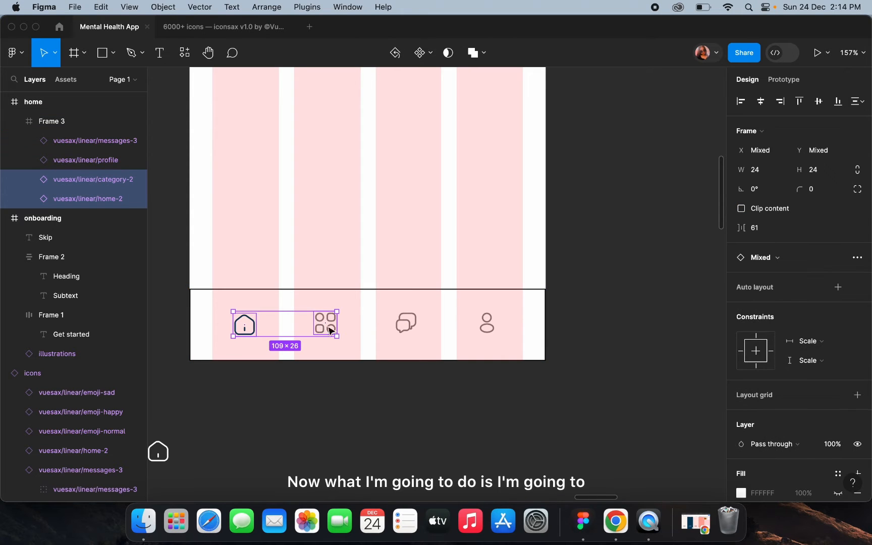
shift+click(403, 330)
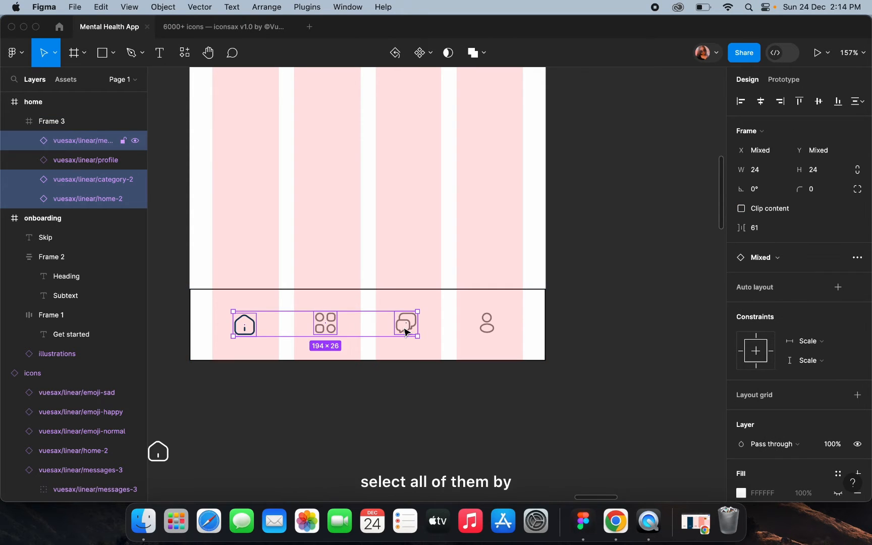
shift+click(495, 330)
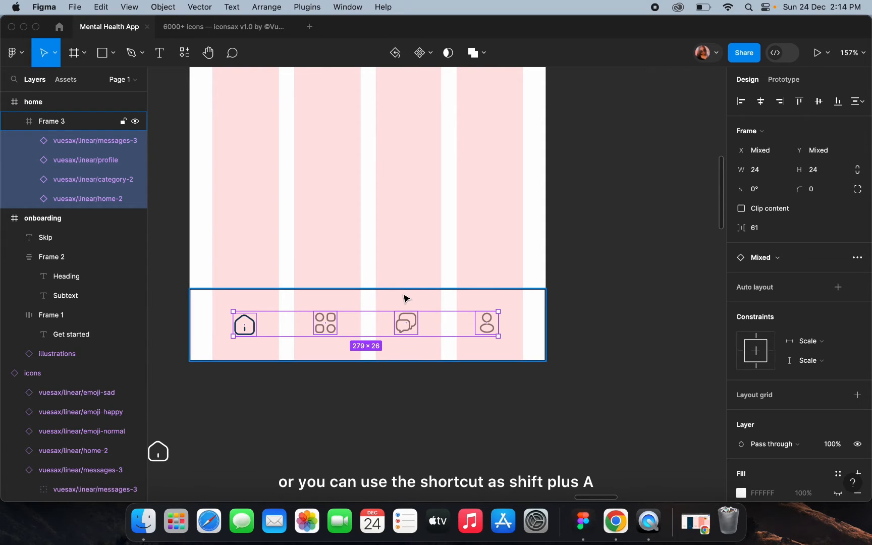
key(shift+a)
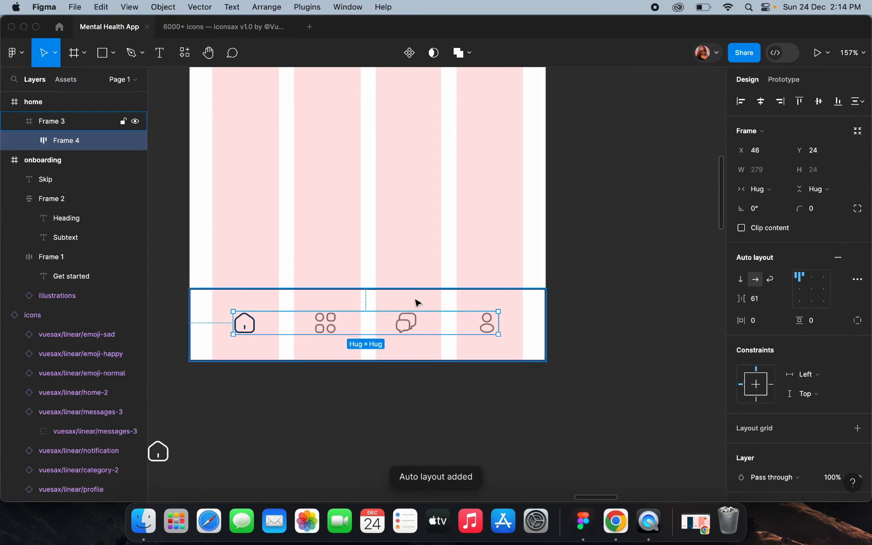
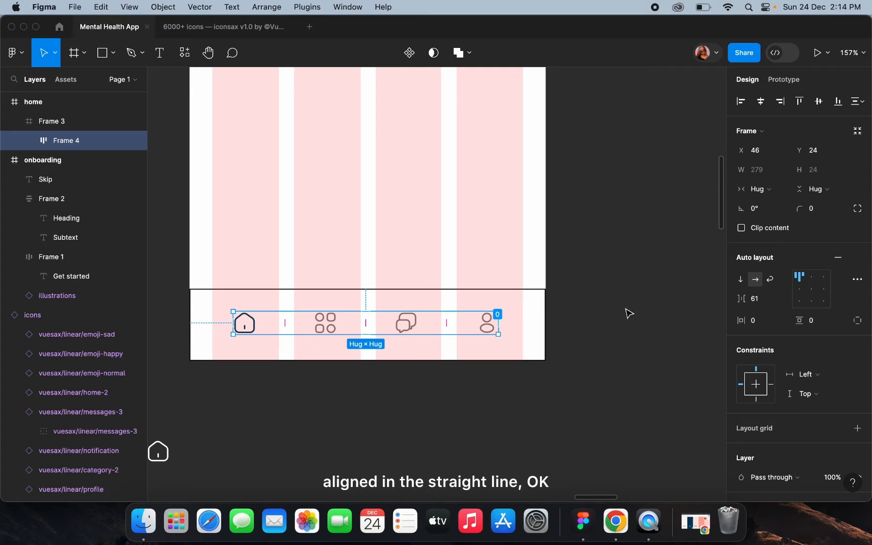
Centre the icon row horizontally and vertically within the navigation bar
click(761, 102)
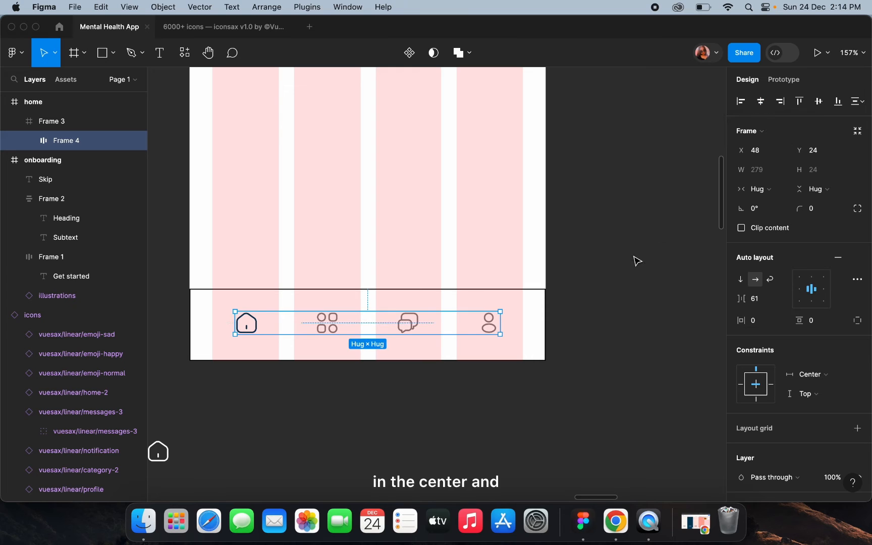
click(818, 103)
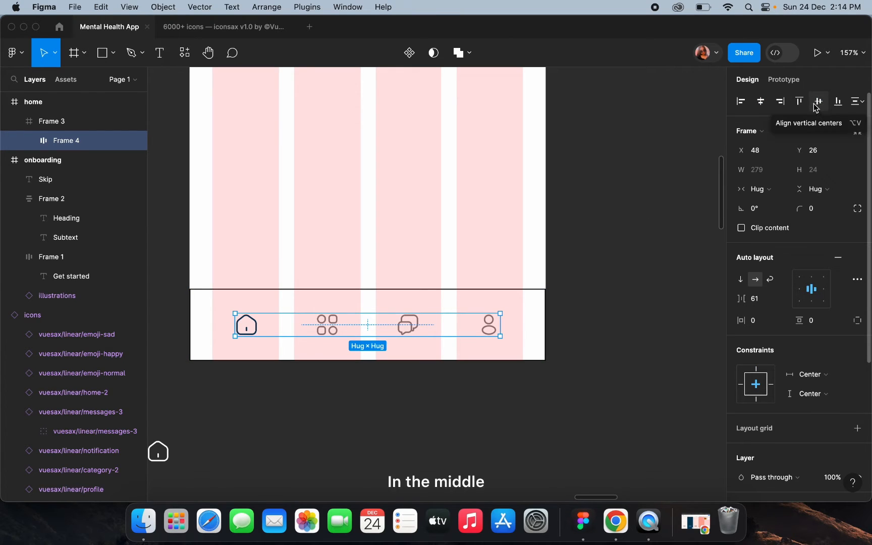
click(663, 176)
scroll(664, 176, down, 3)
scroll(664, 176, up, 3)
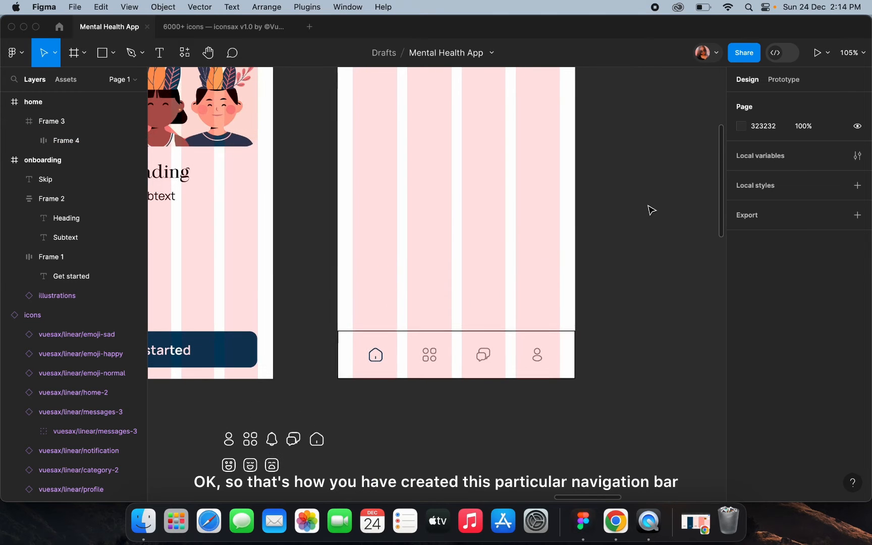
Give the navigation bar frame a white FFFFFF fill
click(482, 359)
scroll(480, 357, up, 3)
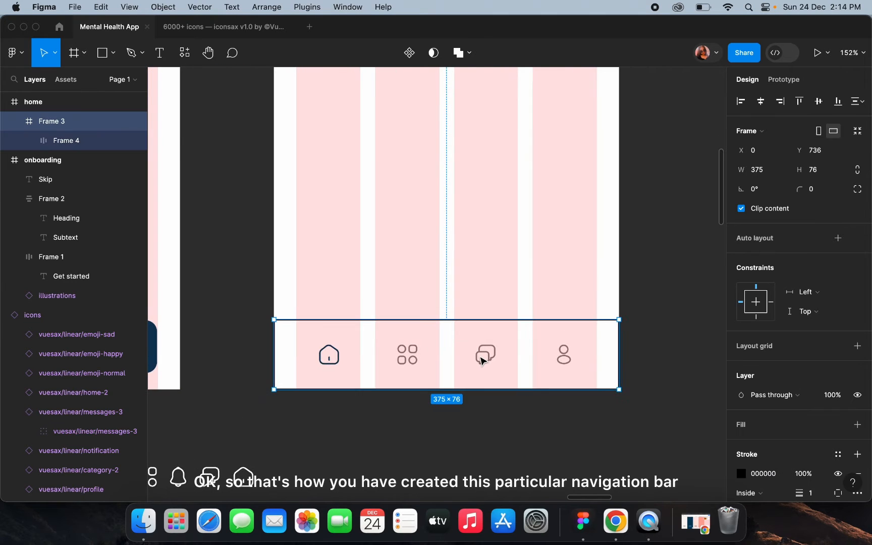
click(857, 424)
Add a drop shadow with a Y offset of -3 to the navigation bar and hide its black stroke
scroll(817, 353, down, 5)
scroll(815, 335, down, 2)
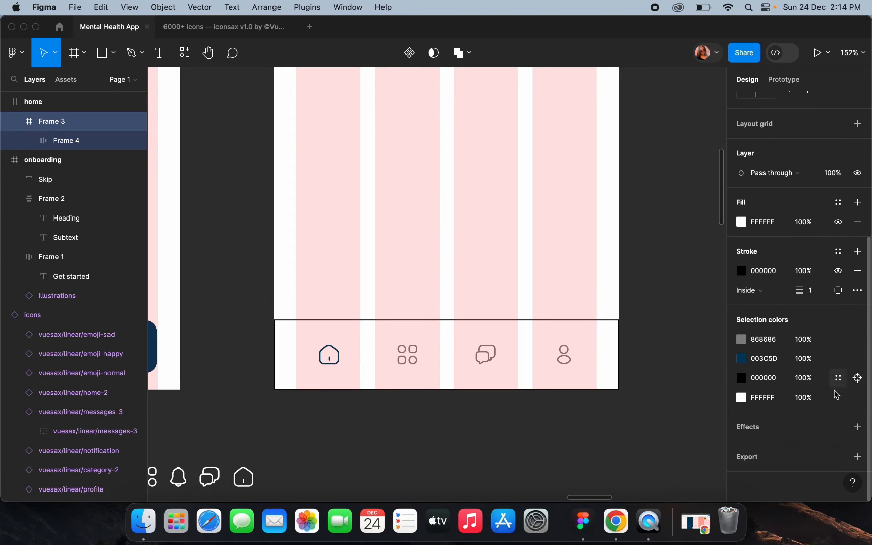
click(858, 427)
click(741, 446)
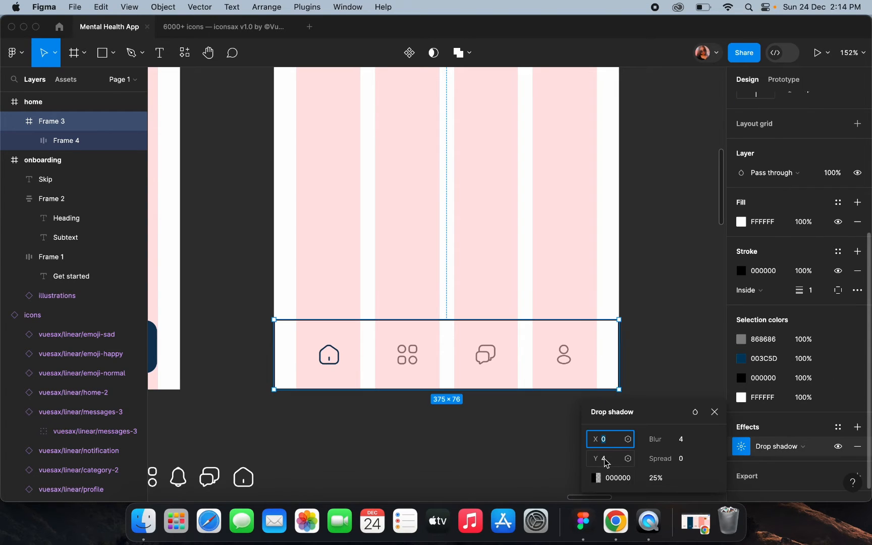
drag(596, 459, 588, 460)
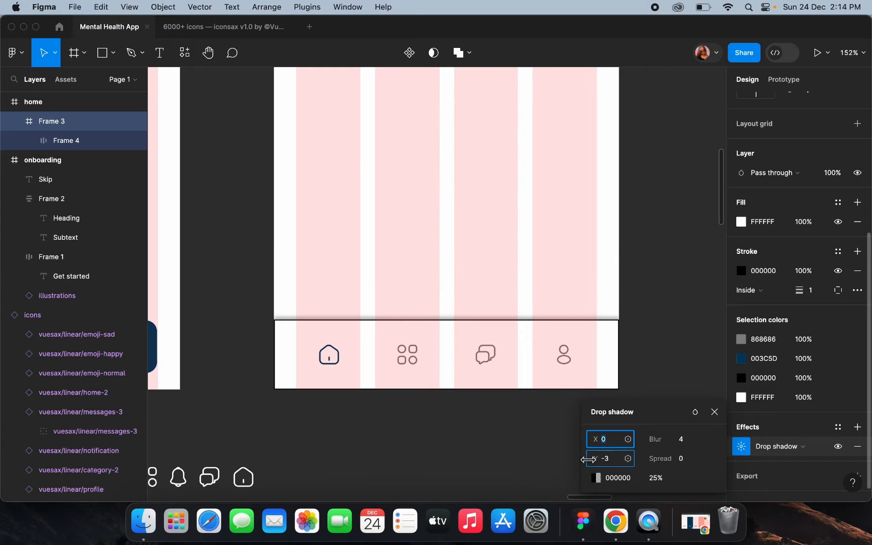
click(838, 270)
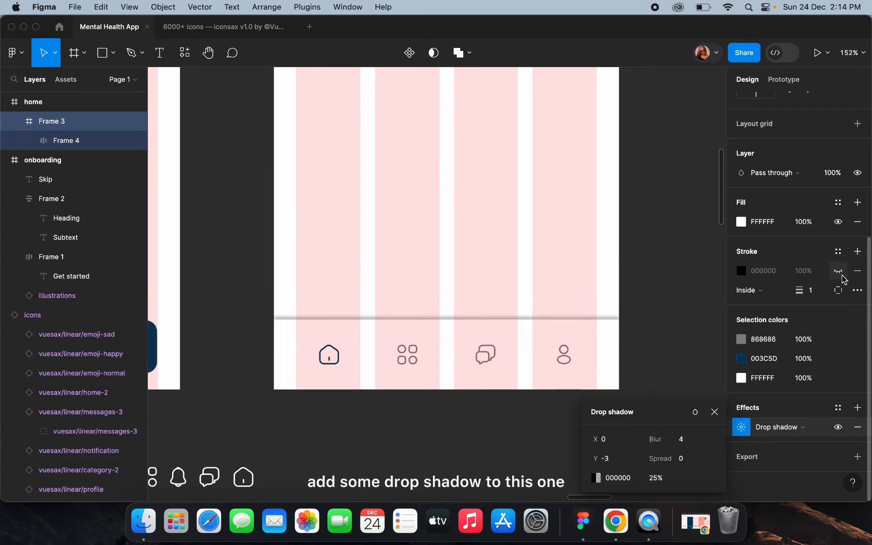
Set the navigation bar's drop shadow to 3% opacity with a blur of 14.1
click(656, 480)
text(3)
key(Return)
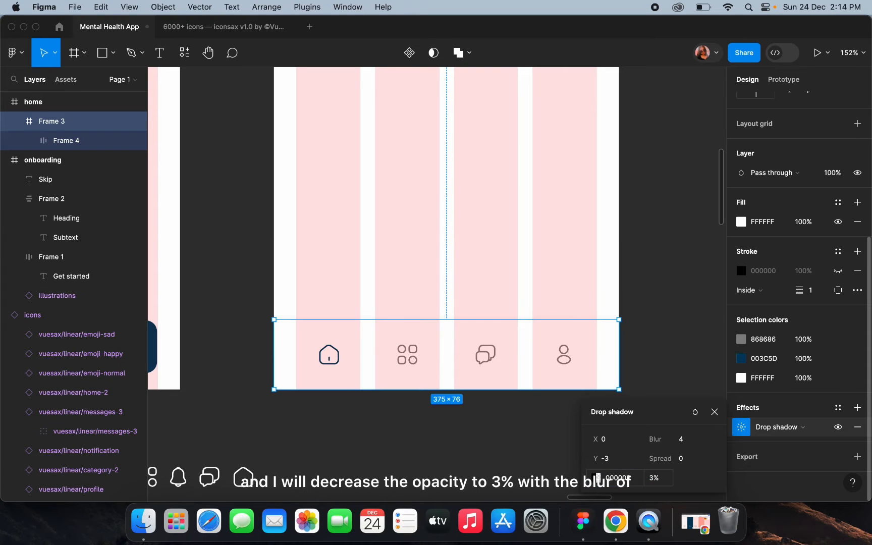
drag(656, 438, 778, 427)
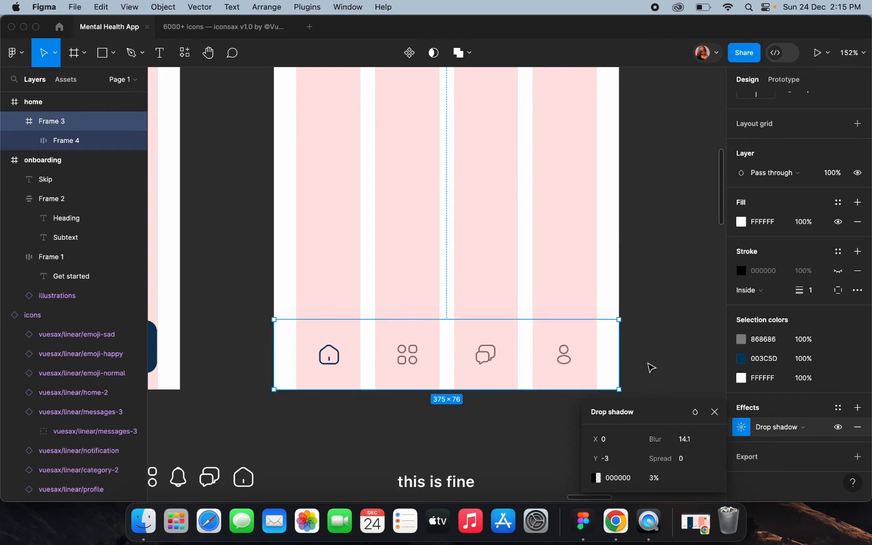
click(651, 368)
scroll(651, 367, down, 5)
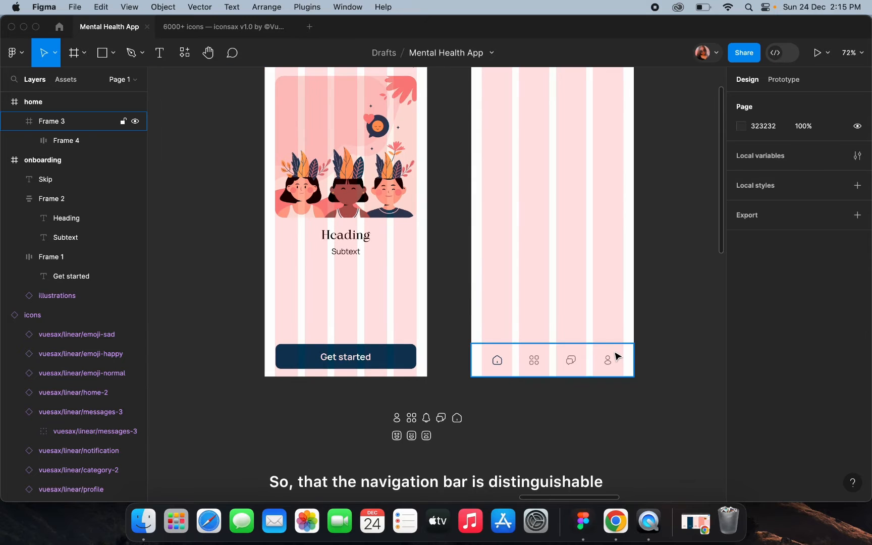
click(616, 357)
scroll(616, 357, up, 2)
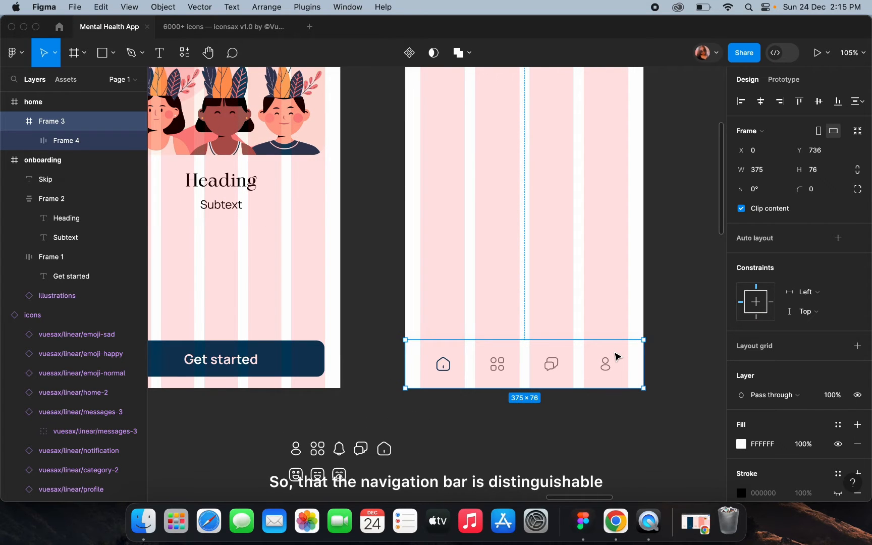
scroll(616, 357, down, 3)
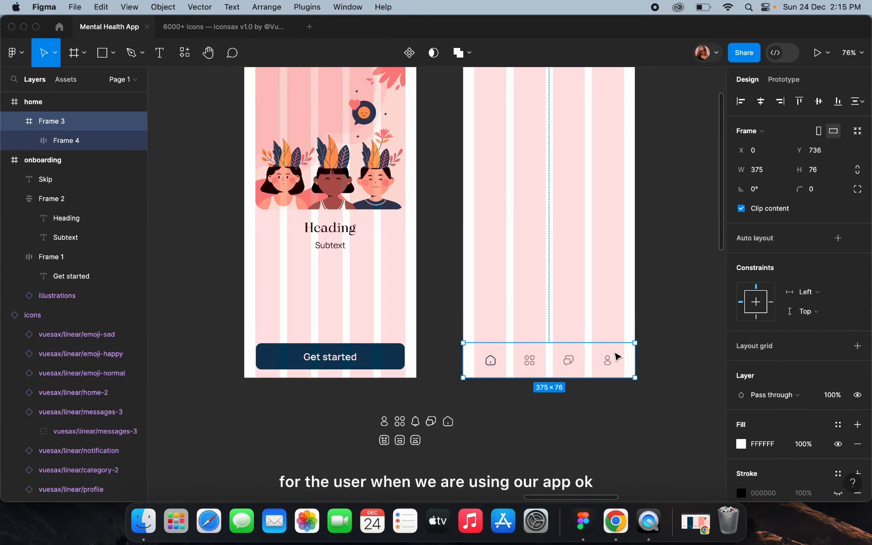
scroll(617, 357, down, 1)
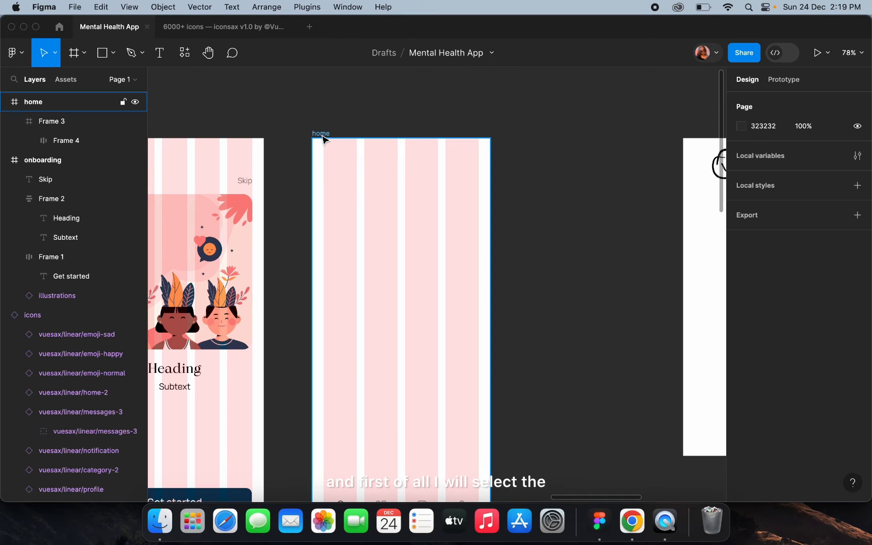
Add the text "InnerJoy" near the upper-left corner of the home frame
scroll(325, 143, up, 3)
click(163, 64)
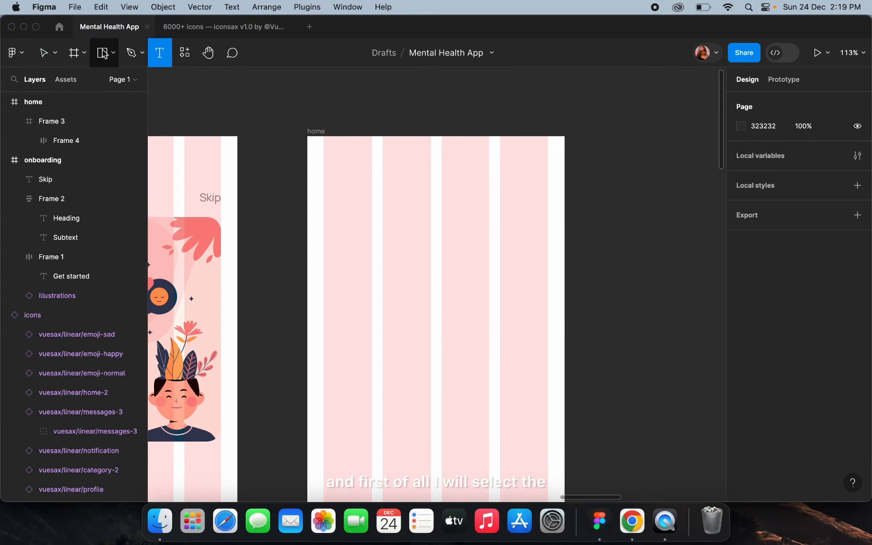
click(331, 168)
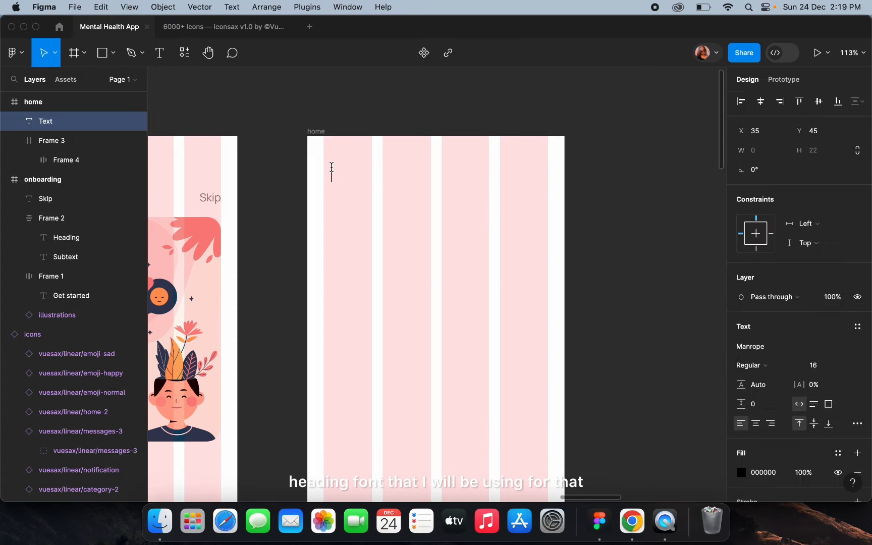
text(Inn)
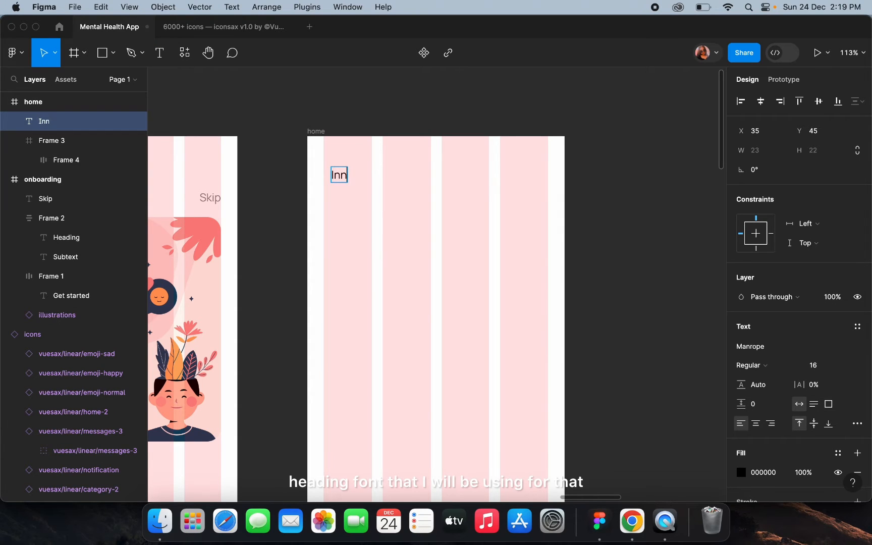
text(erJoy)
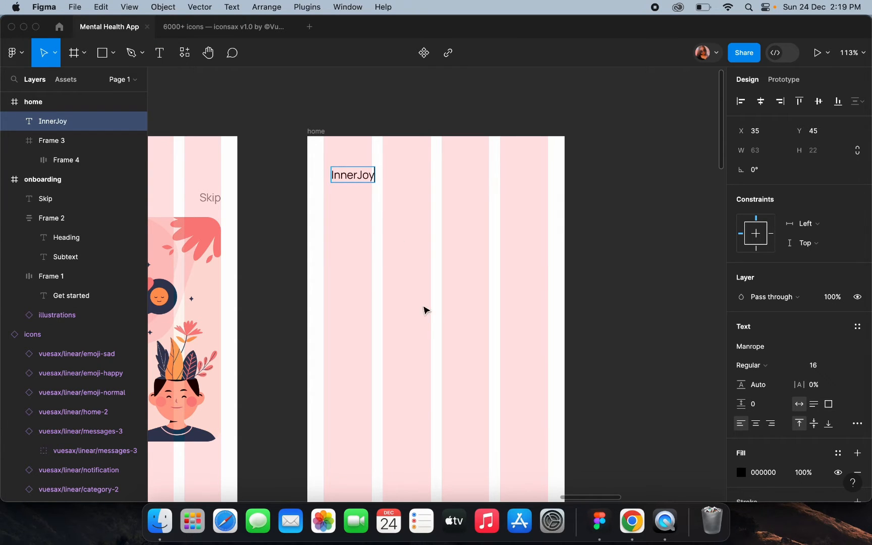
key(Escape)
Change the font of the InnerJoy text to Maharlika
click(750, 346)
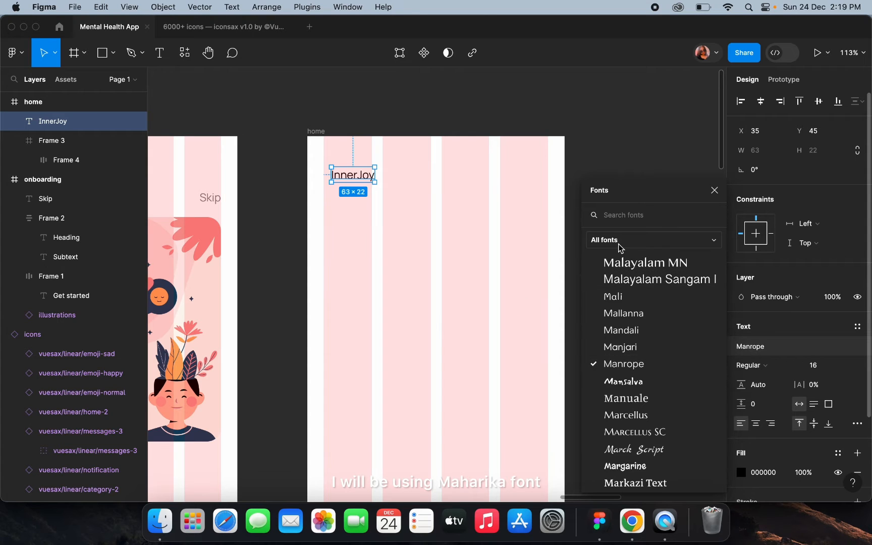
text(maha)
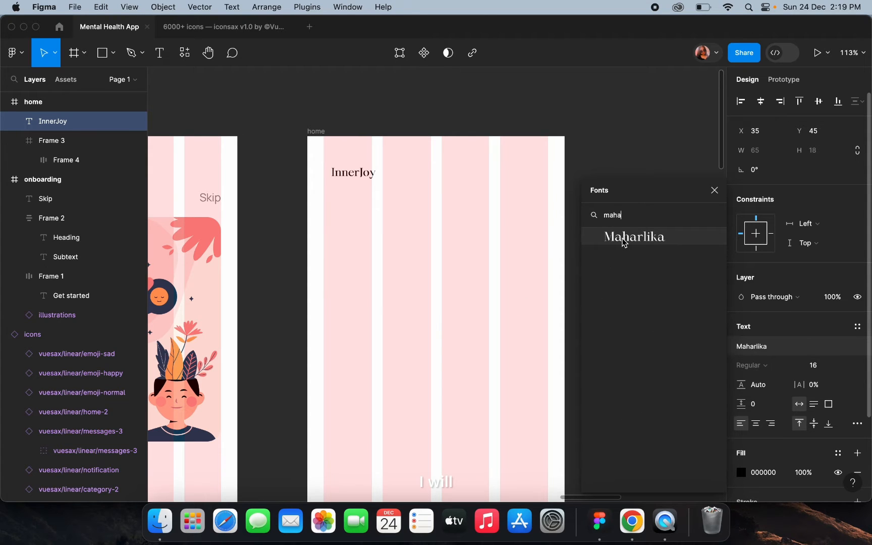
click(624, 242)
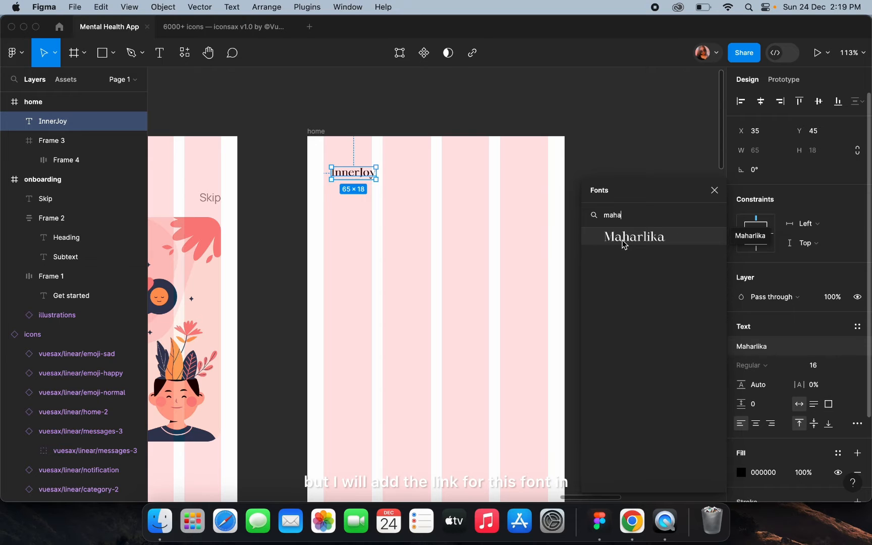
click(625, 244)
click(401, 253)
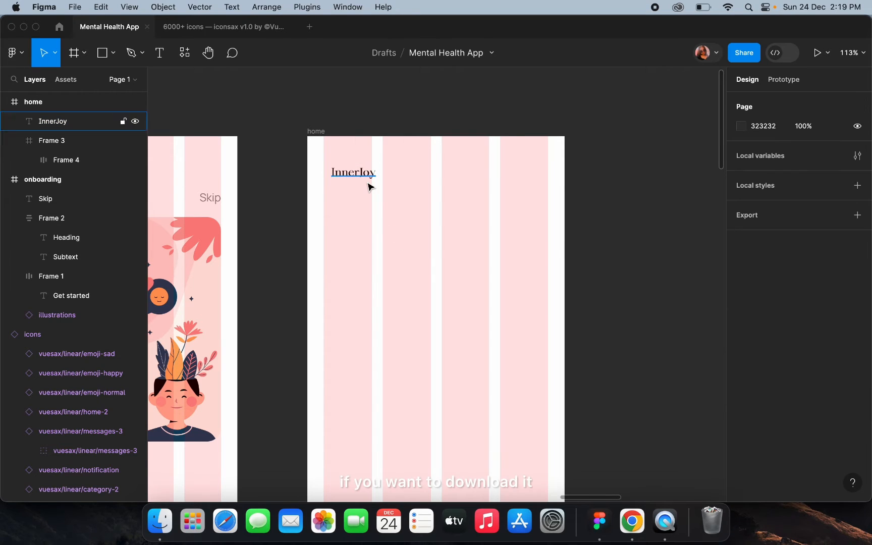
Position the InnerJoy title at X 24 and Y 56, against the first grid column of the home frame
scroll(368, 187, up, 3)
click(342, 178)
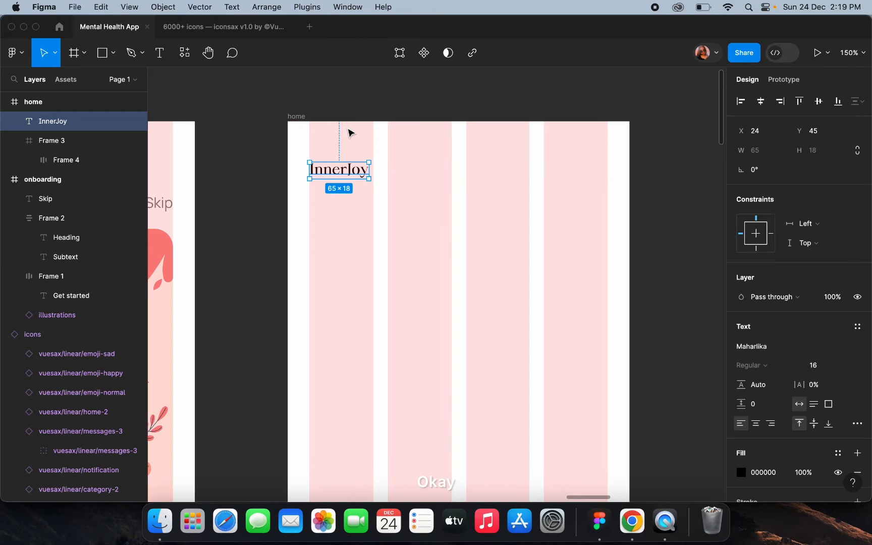
key(Down)
key(Down)
key(Down)
key(Down)
key(Down)
key(Down)
key(Down)
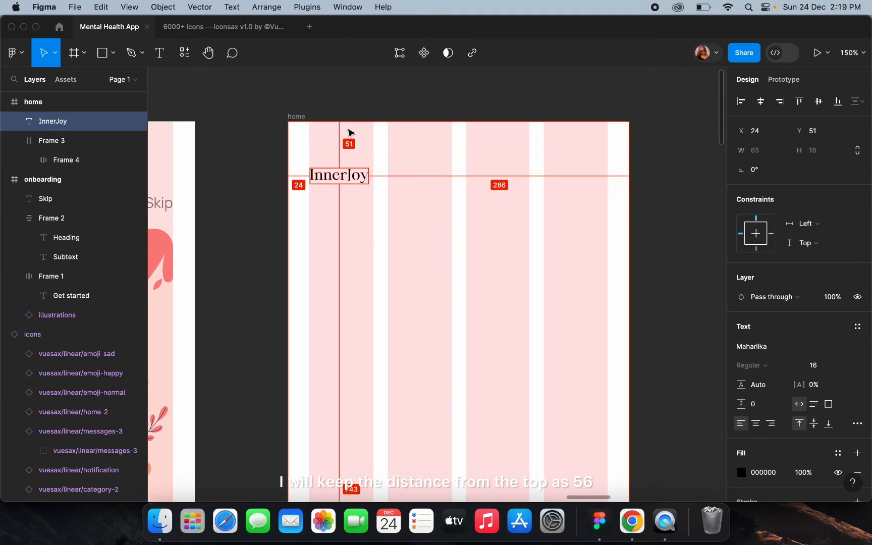
key(Down)
key(Down)
key(Down)
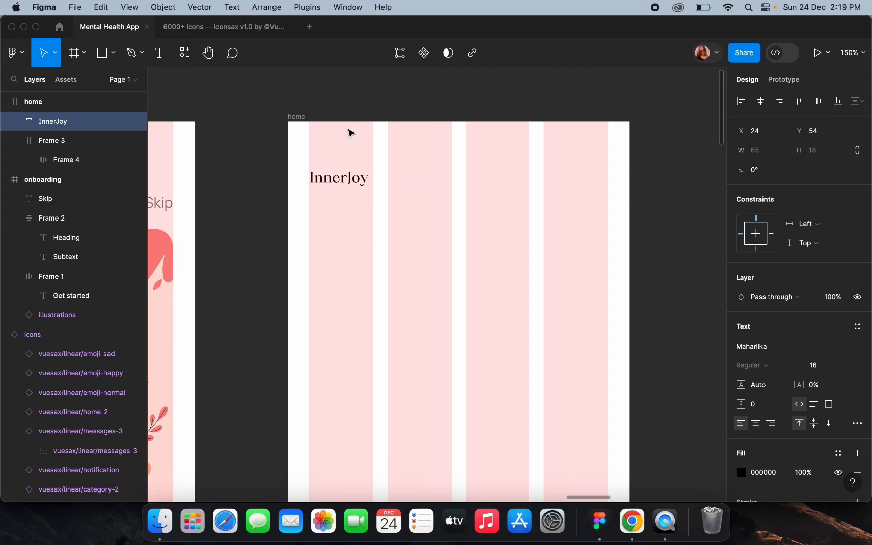
Colour the word "Joy" in the title with the dark maroon 542C2C sampled from the palette swatches
double_click(356, 182)
click(348, 179)
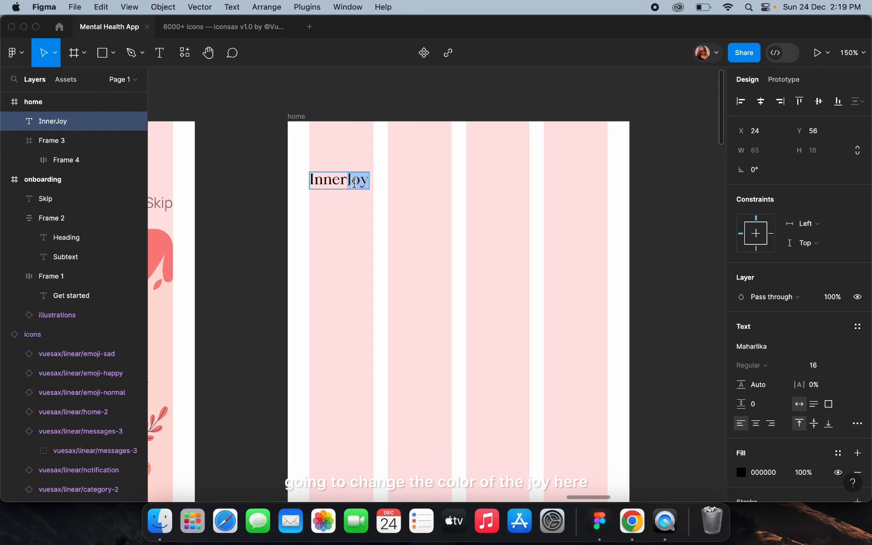
scroll(362, 191, down, 3)
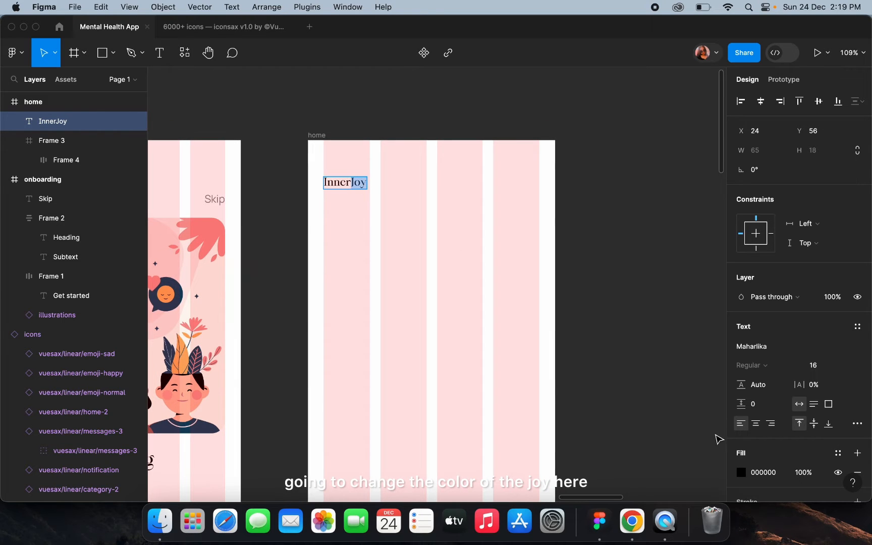
click(741, 472)
click(597, 356)
scroll(382, 378, down, 5)
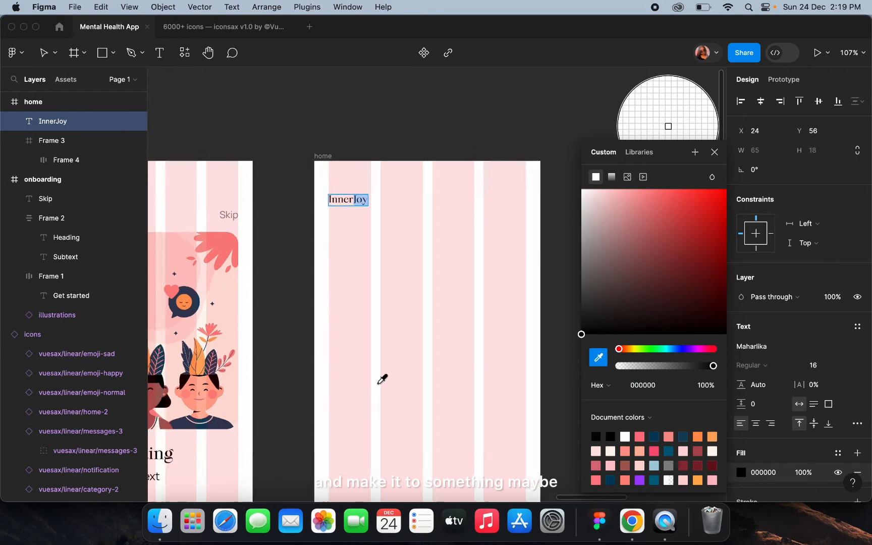
scroll(382, 378, left, 3)
scroll(382, 379, left, 5)
scroll(381, 380, down, 3)
scroll(379, 381, down, 2)
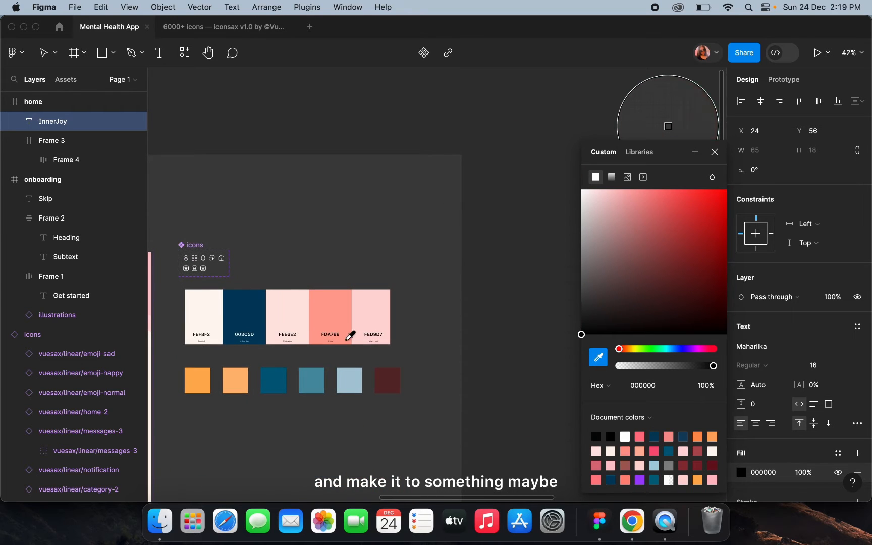
scroll(218, 326, up, 3)
click(474, 402)
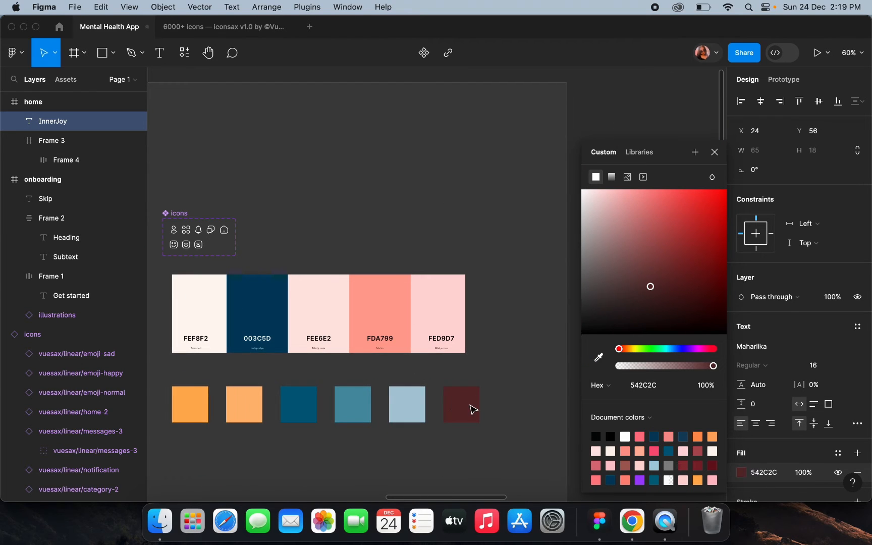
scroll(471, 409, up, 5)
scroll(282, 380, right, 3)
scroll(281, 379, up, 5)
key(Escape)
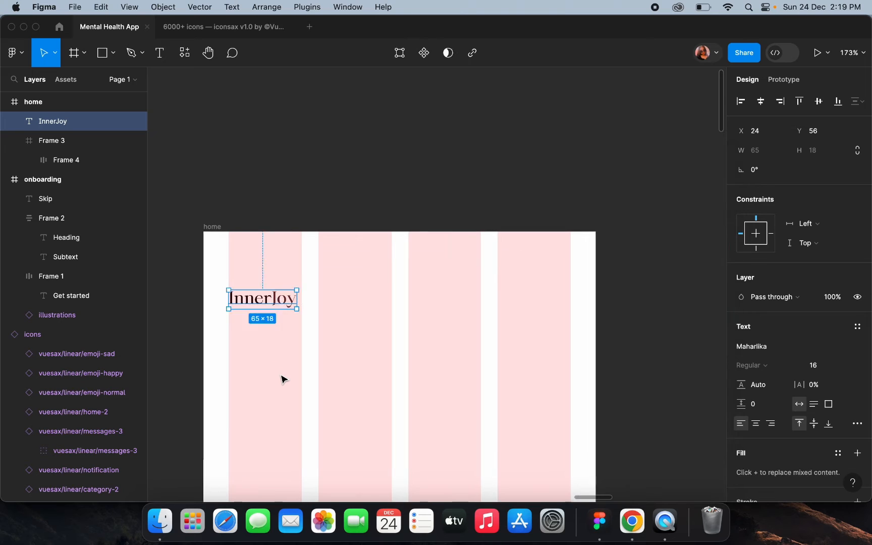
key(Escape)
scroll(286, 360, up, 5)
scroll(289, 343, up, 3)
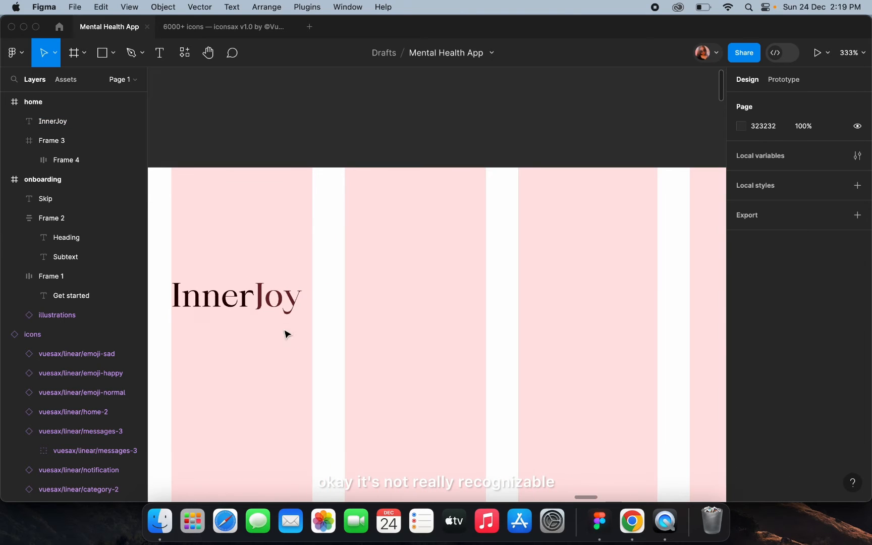
Recolour the word "Joy" in the title with the coral pink sampled from the onboarding illustration's flower
click(272, 302)
double_click(273, 302)
click(256, 298)
drag(267, 299, 340, 298)
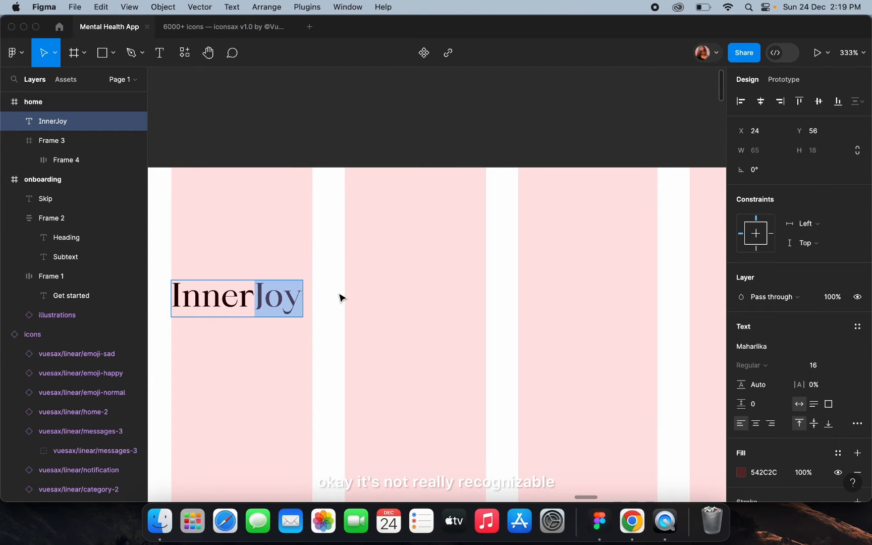
scroll(341, 298, down, 5)
click(741, 472)
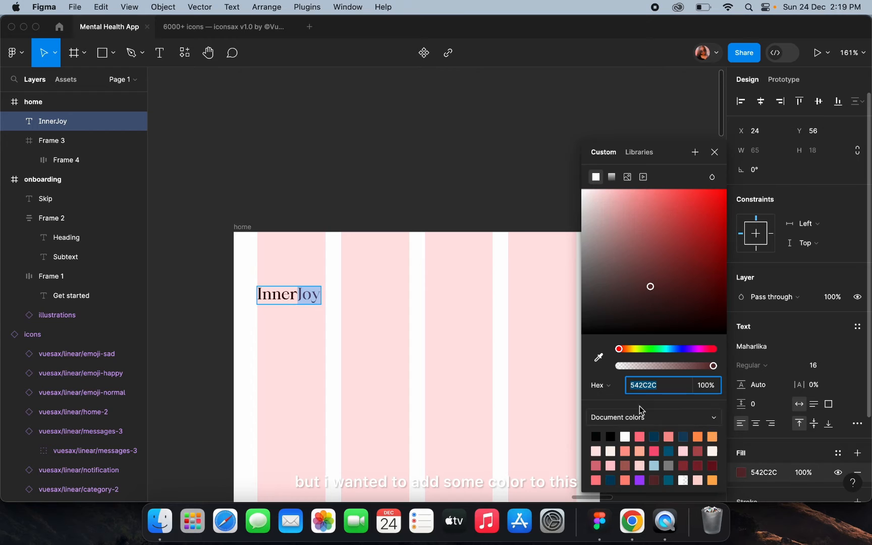
click(598, 357)
scroll(461, 401, down, 3)
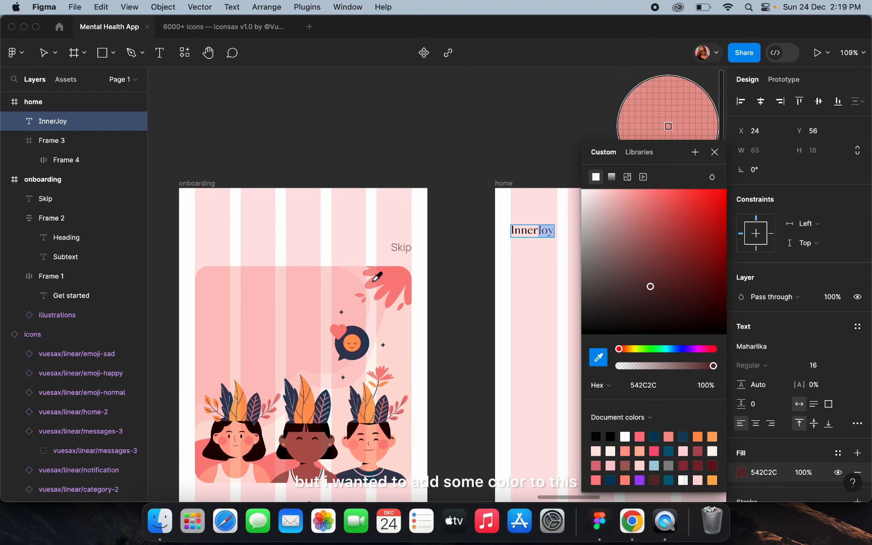
scroll(376, 276, up, 3)
click(420, 271)
scroll(415, 279, down, 2)
key(Escape)
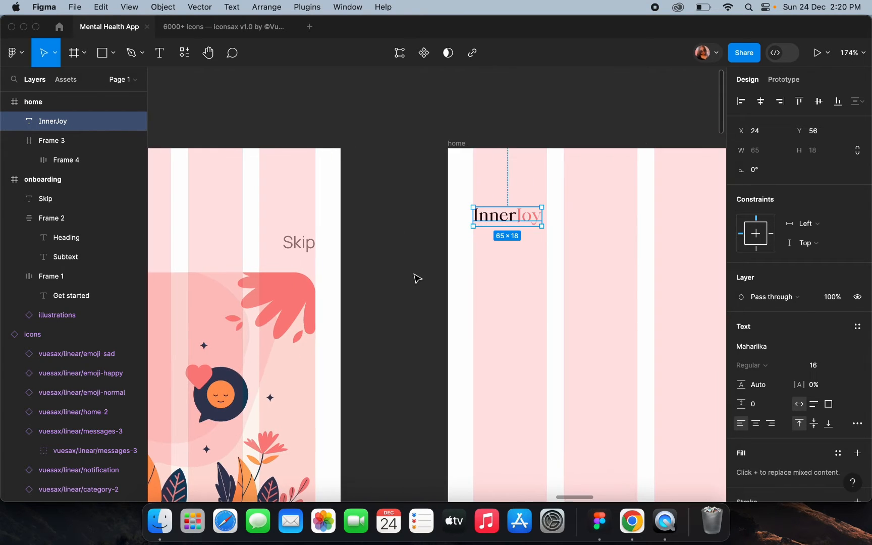
key(Escape)
scroll(414, 278, up, 1)
scroll(418, 278, right, 3)
scroll(381, 270, up, 3)
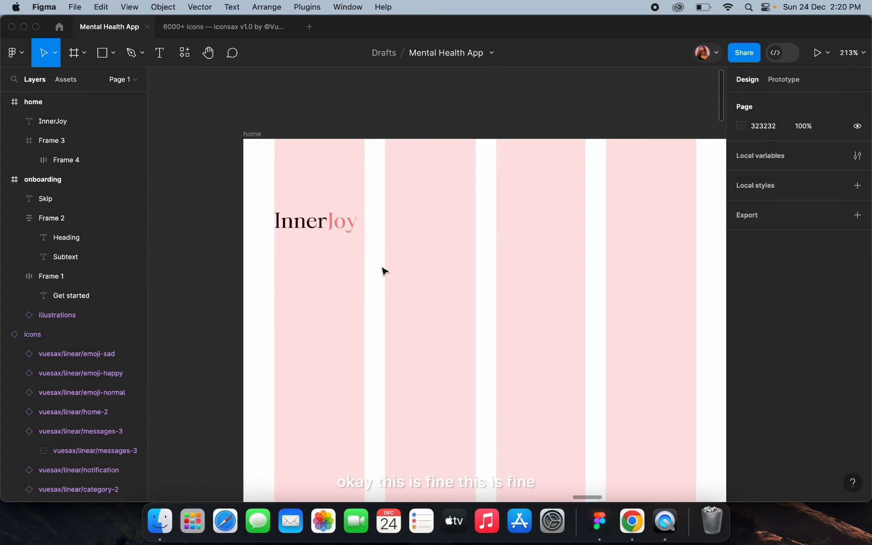
Set the InnerJoy title's font size to 20
click(348, 230)
click(827, 369)
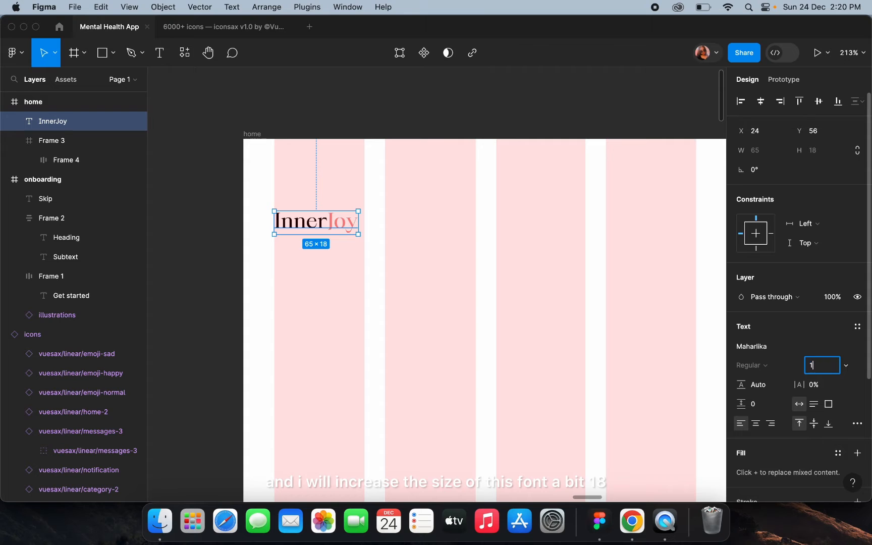
key(Return)
click(814, 366)
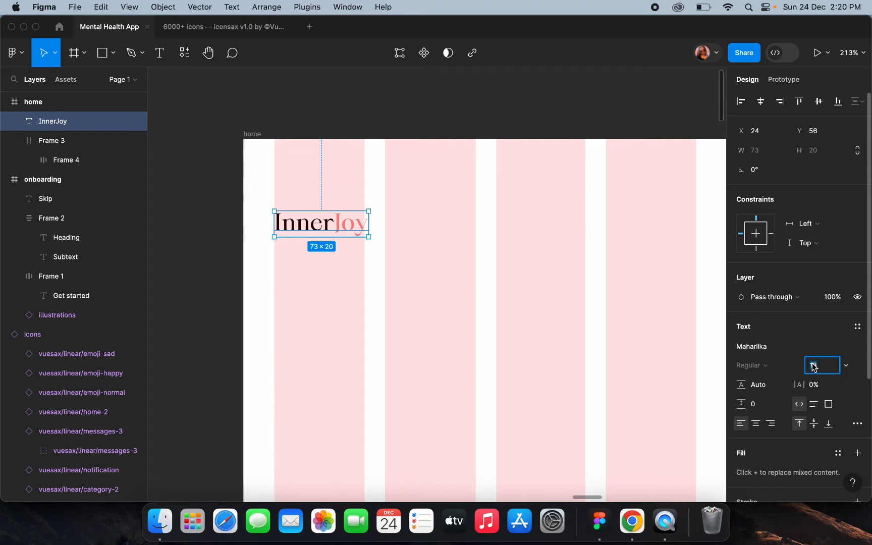
text(20)
key(Return)
key(Escape)
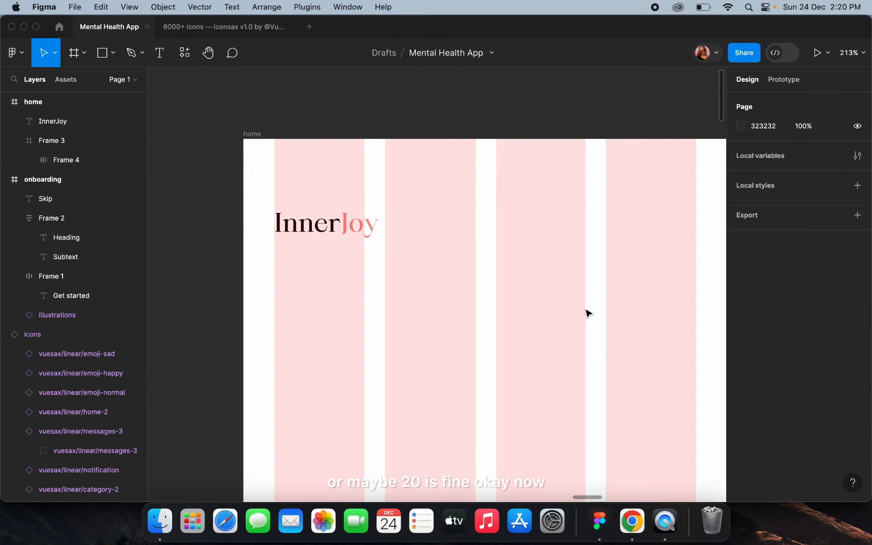
Place a copy of the notification bell from the icons component in the home frame's upper-right corner
scroll(585, 312, down, 5)
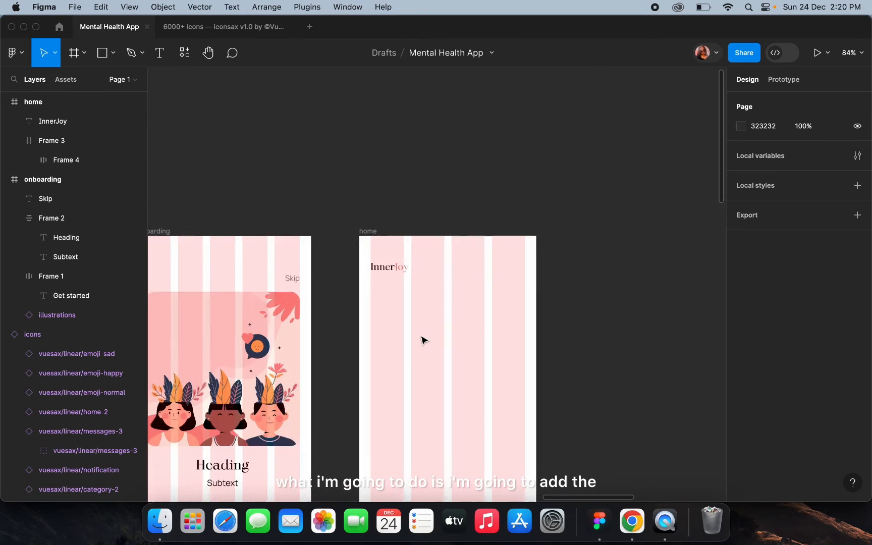
scroll(424, 341, down, 3)
scroll(420, 358, right, 5)
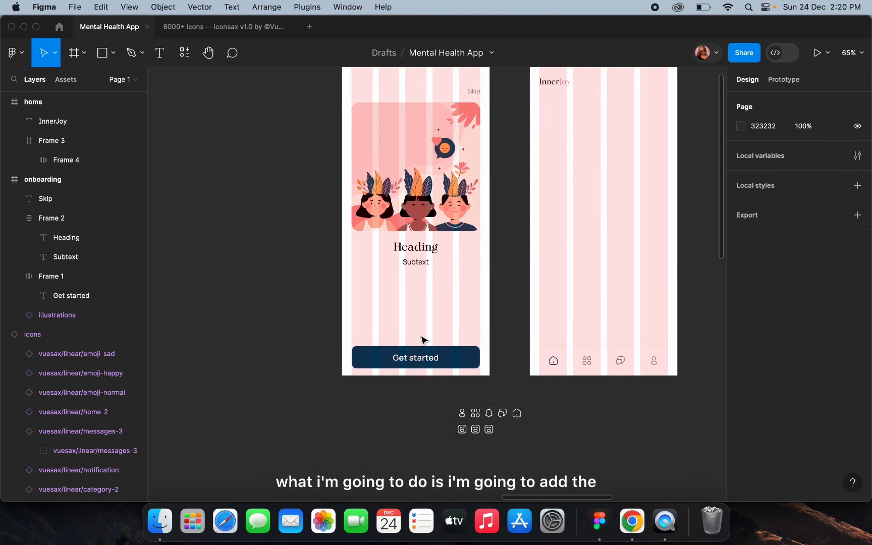
click(475, 420)
double_click(476, 417)
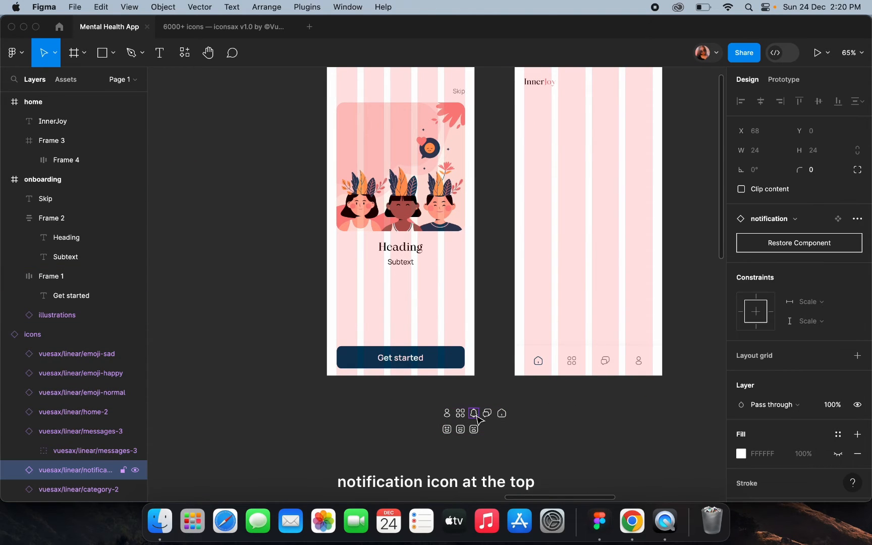
drag(565, 231, 653, 141)
scroll(652, 142, up, 5)
Change the copied notification icon's colour to black 000000
scroll(767, 354, down, 3)
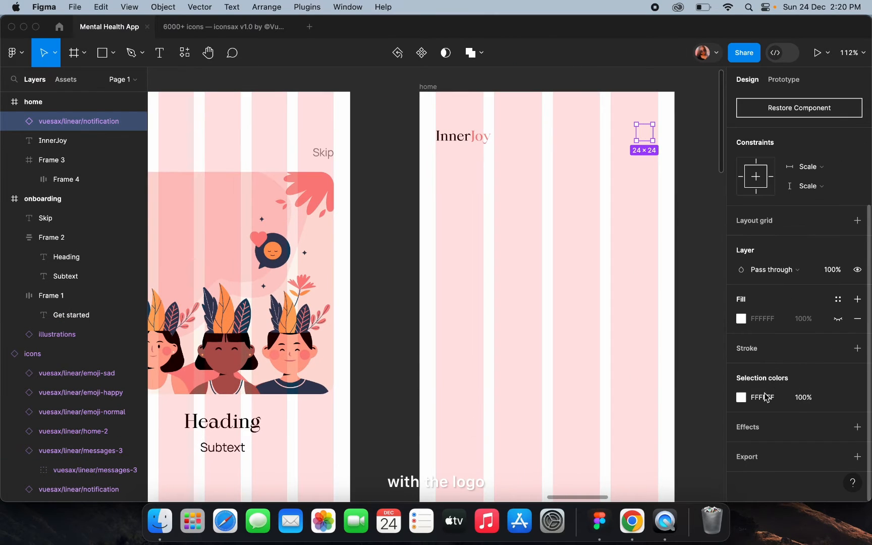
click(745, 399)
click(627, 272)
drag(627, 272, 581, 331)
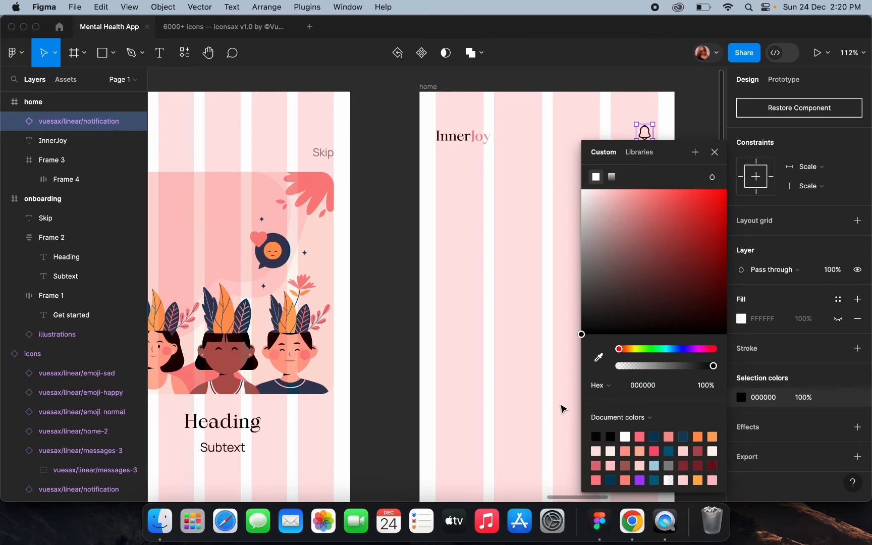
click(644, 155)
Align the notification icon with the last grid column's right edge, level with the InnerJoy title
scroll(644, 156, up, 3)
click(640, 134)
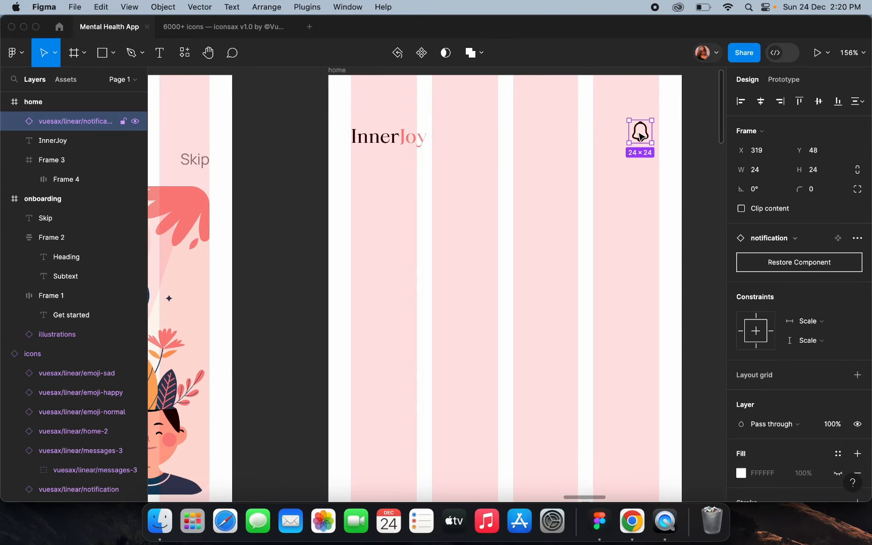
drag(640, 135, 648, 141)
Wrap the InnerJoy title and notification icon in a horizontal auto layout with vertically centred items
shift+click(413, 147)
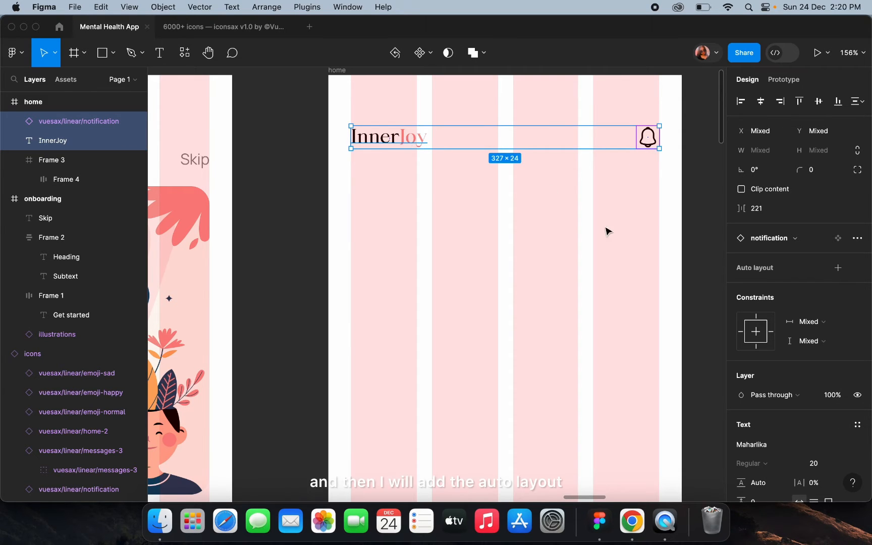
click(838, 268)
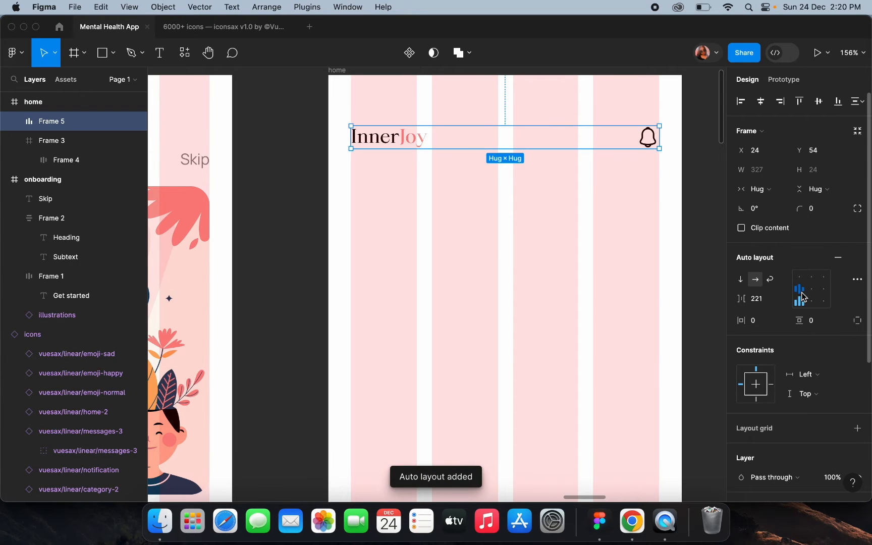
scroll(520, 190, up, 2)
scroll(520, 191, left, 3)
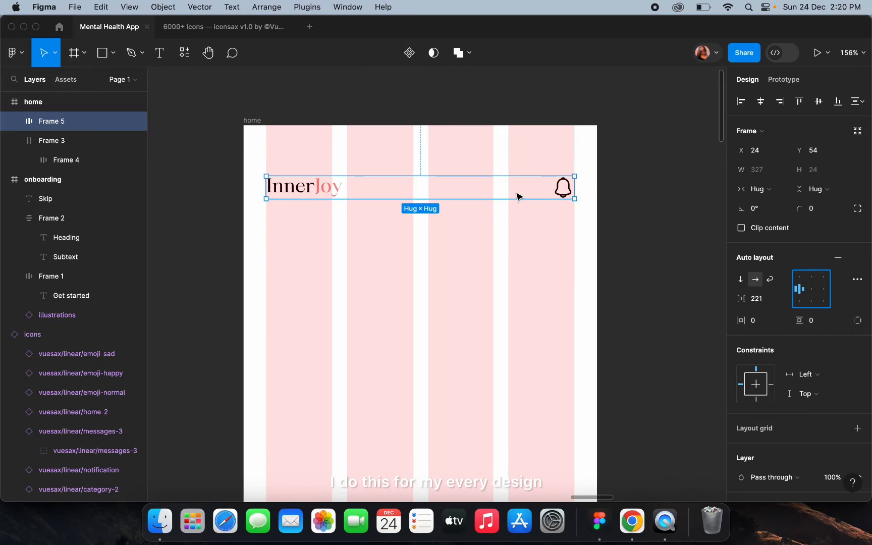
Resize the header's notification bell icon to 22 × 22
click(487, 252)
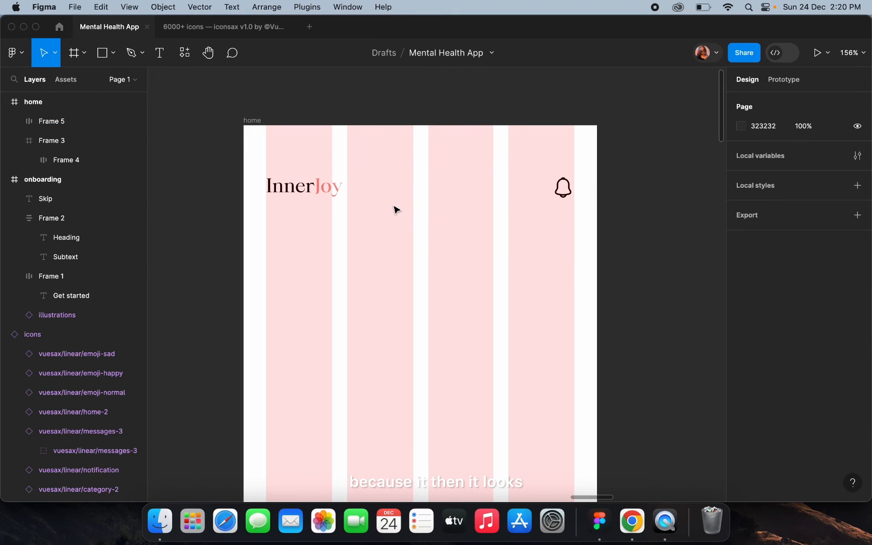
scroll(361, 193, up, 5)
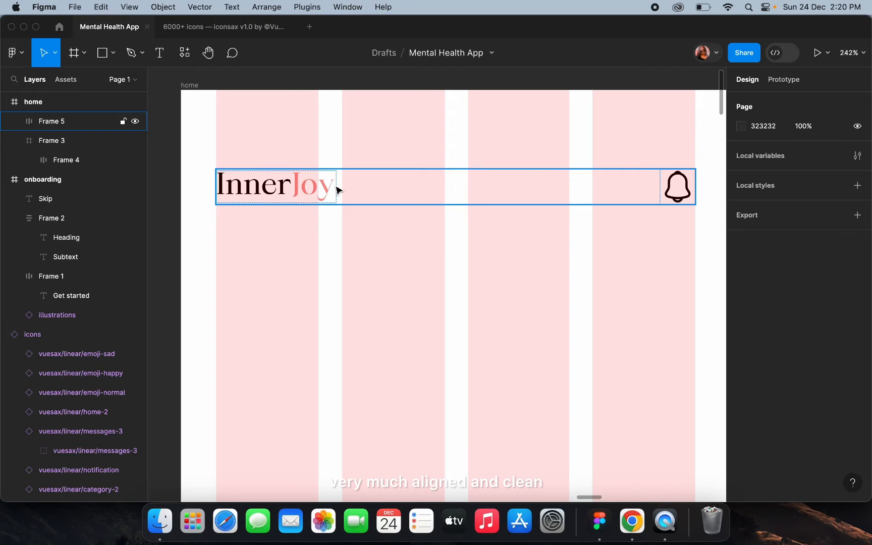
scroll(337, 190, down, 4)
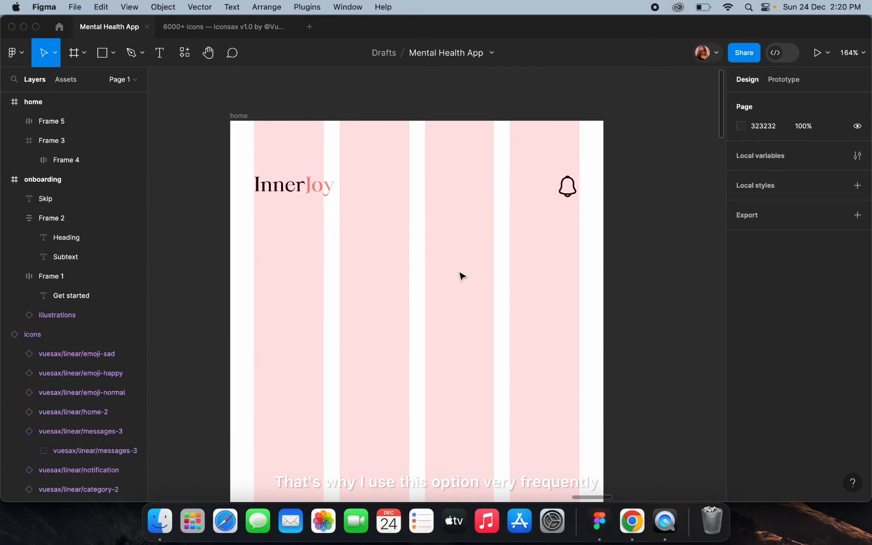
scroll(585, 204, up, 8)
super+click(556, 191)
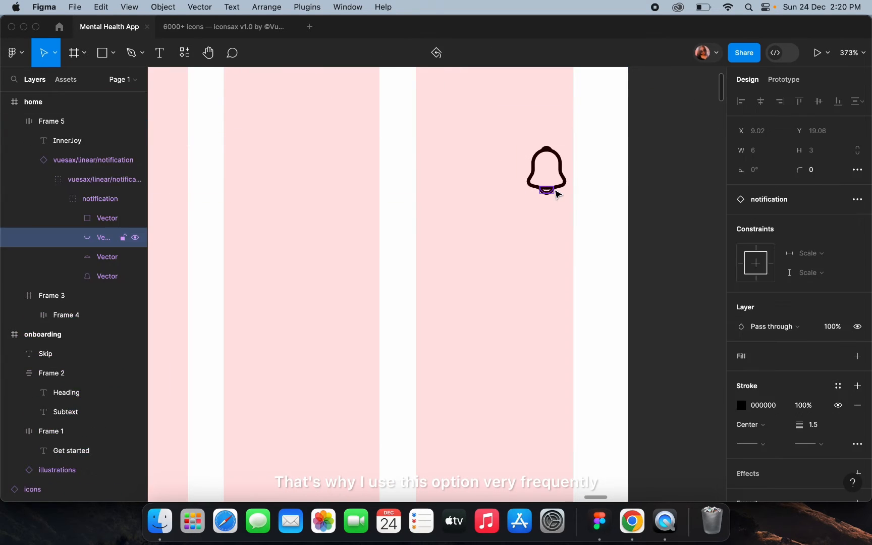
scroll(555, 192, up, 6)
click(568, 190)
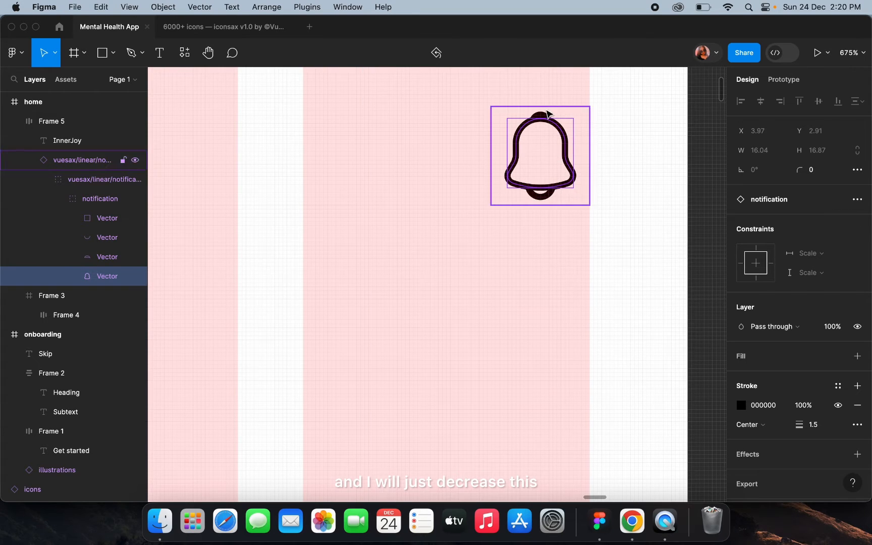
scroll(544, 116, up, 4)
click(629, 208)
double_click(568, 191)
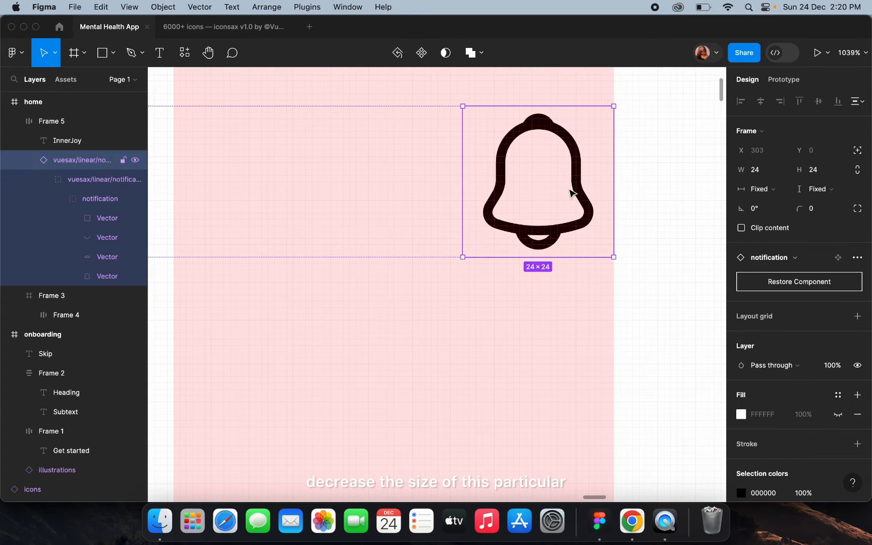
click(758, 170)
text(22)
key(Return)
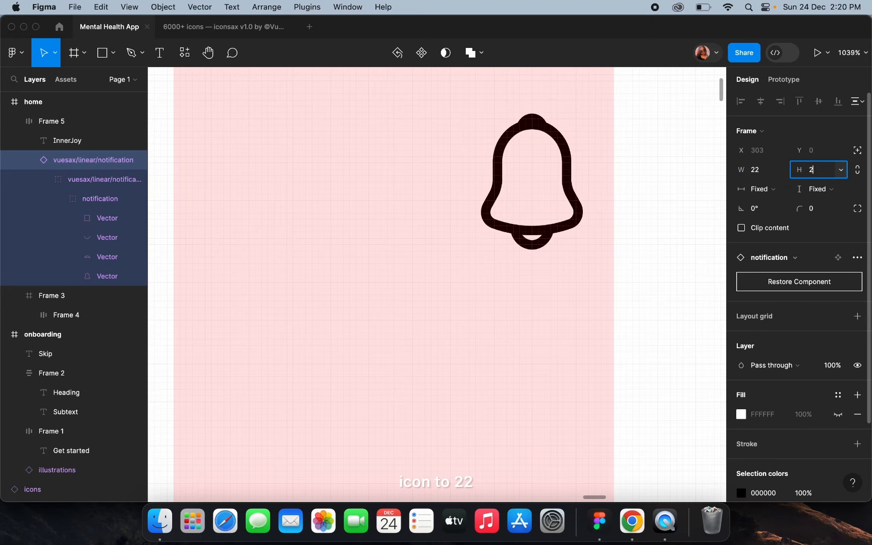
Set the stroke weight of all three visible bell vectors in the notification icon to 1.2
super+click(578, 217)
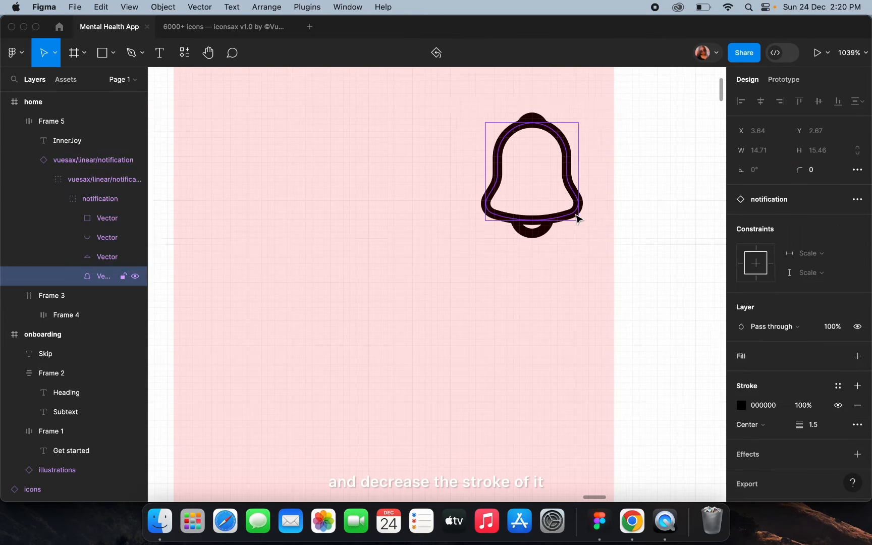
scroll(576, 212, up, 3)
shift+click(527, 80)
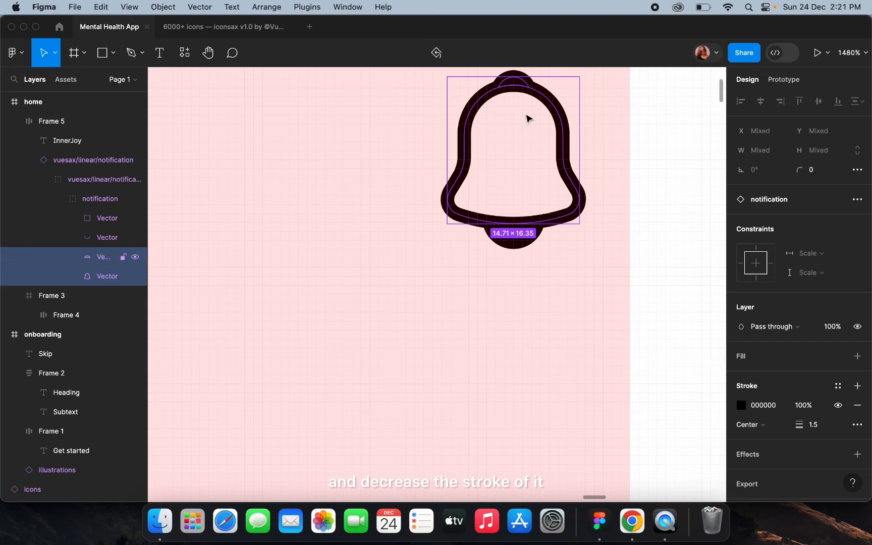
shift+click(525, 240)
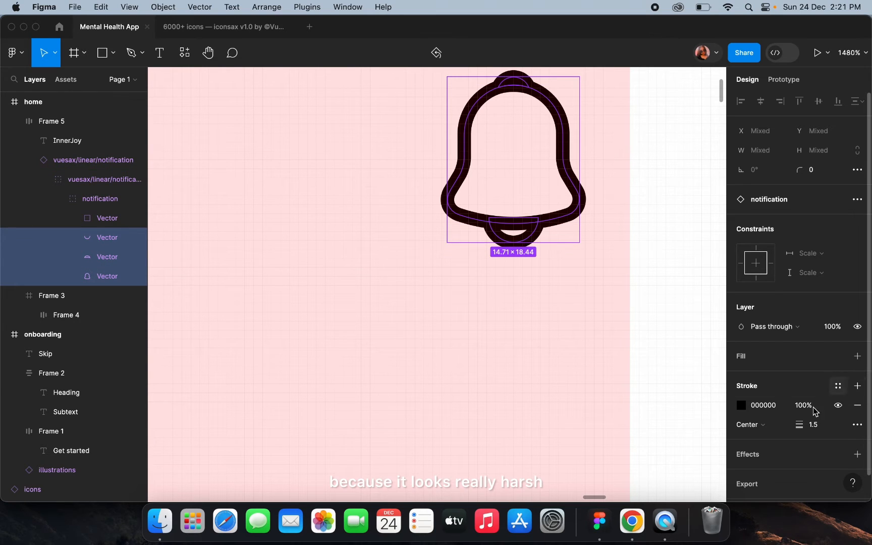
click(814, 431)
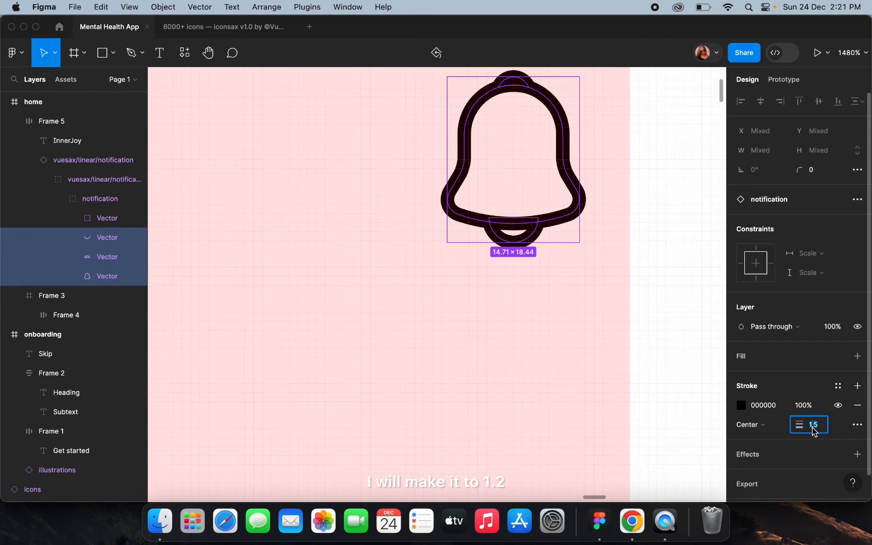
text(1.2)
key(Return)
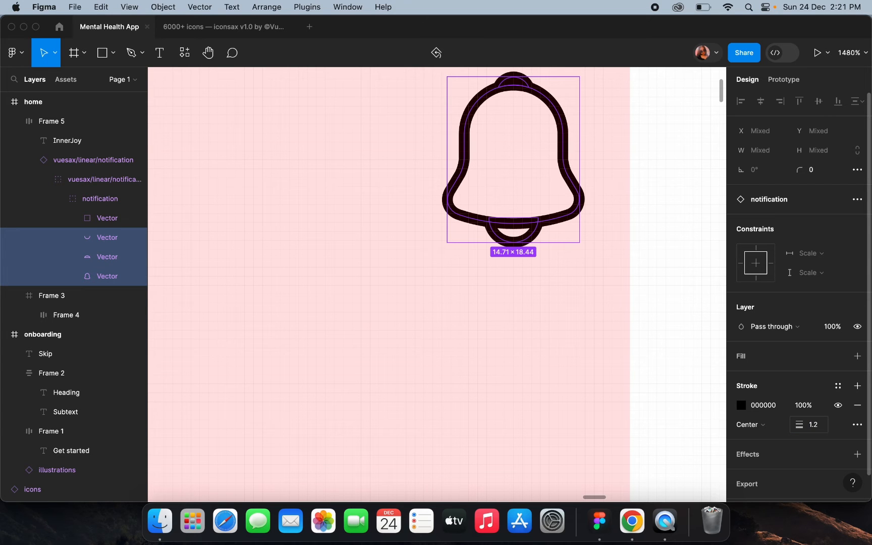
click(597, 364)
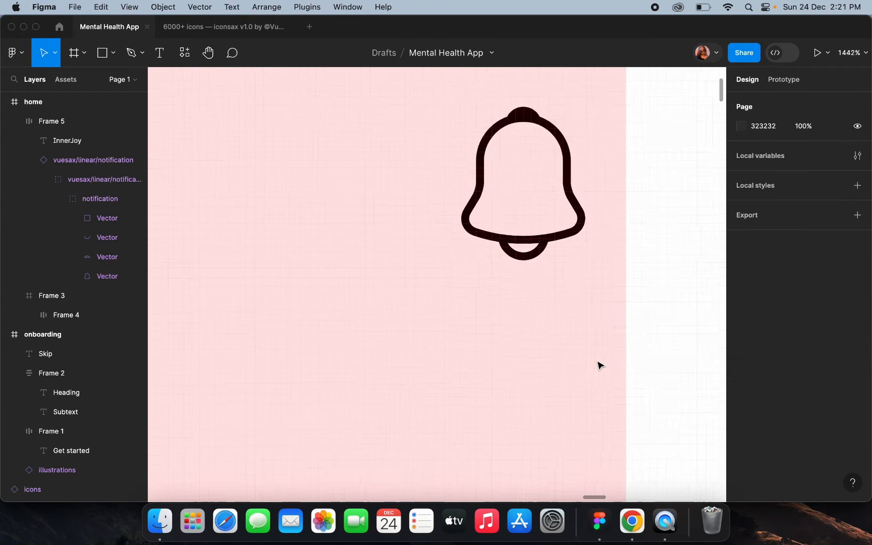
Draw a small ellipse about 8 × 8 in the header as the notification badge
scroll(599, 365, down, 5)
scroll(598, 364, down, 4)
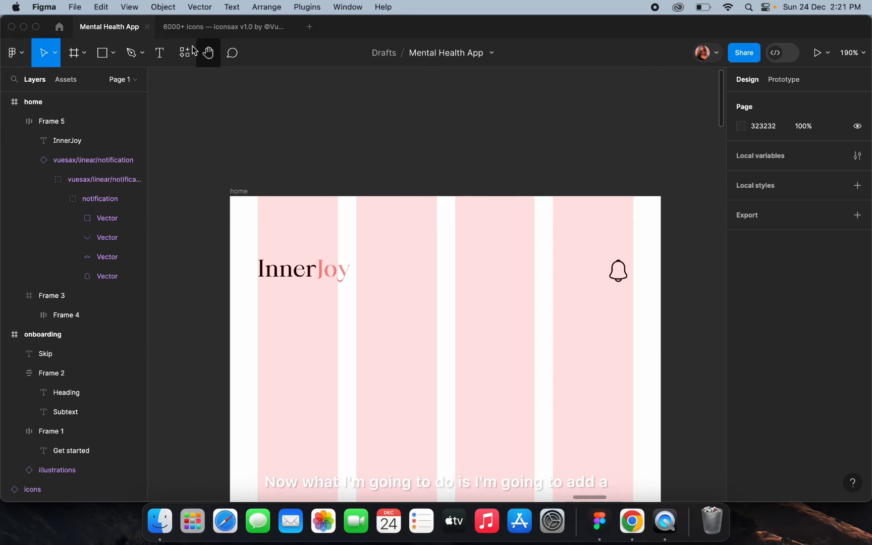
click(114, 52)
click(101, 125)
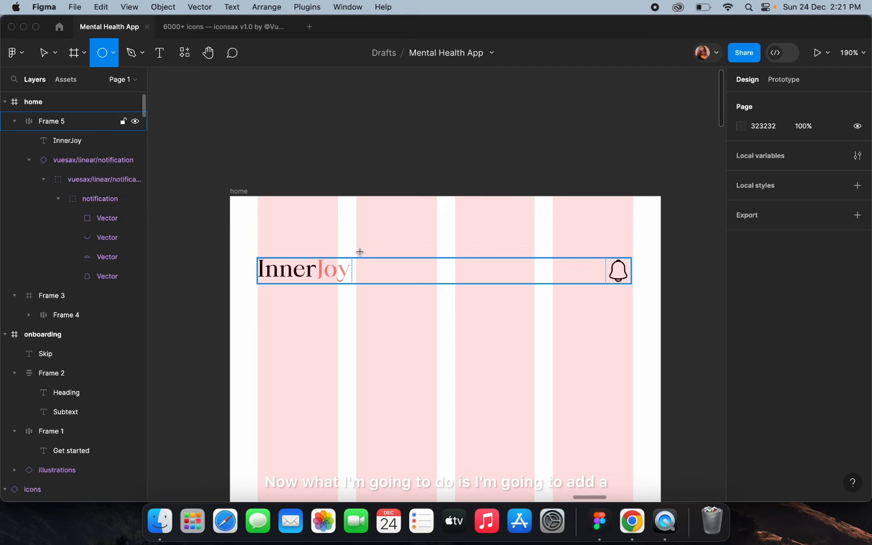
scroll(576, 375, up, 2)
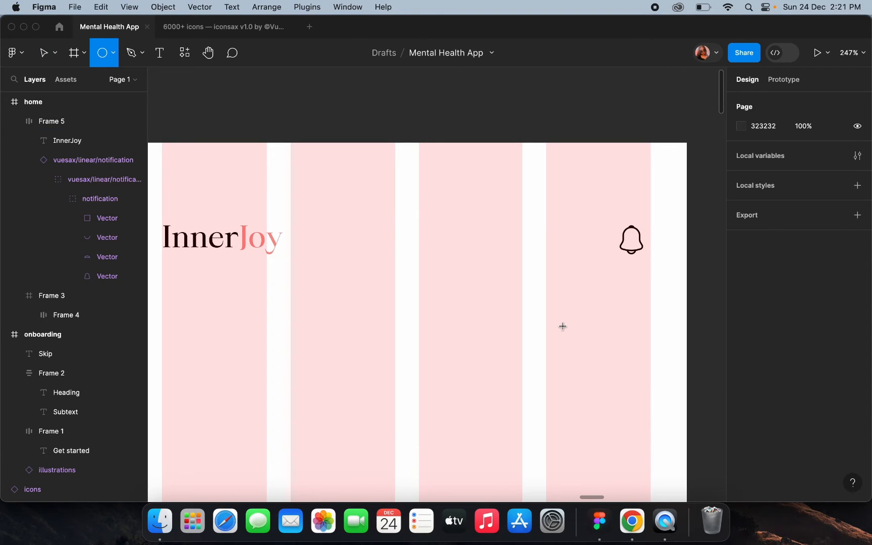
mouse_move(563, 326)
mouse_down()
mouse_move(575, 341)
mouse_move(643, 233)
mouse_up()
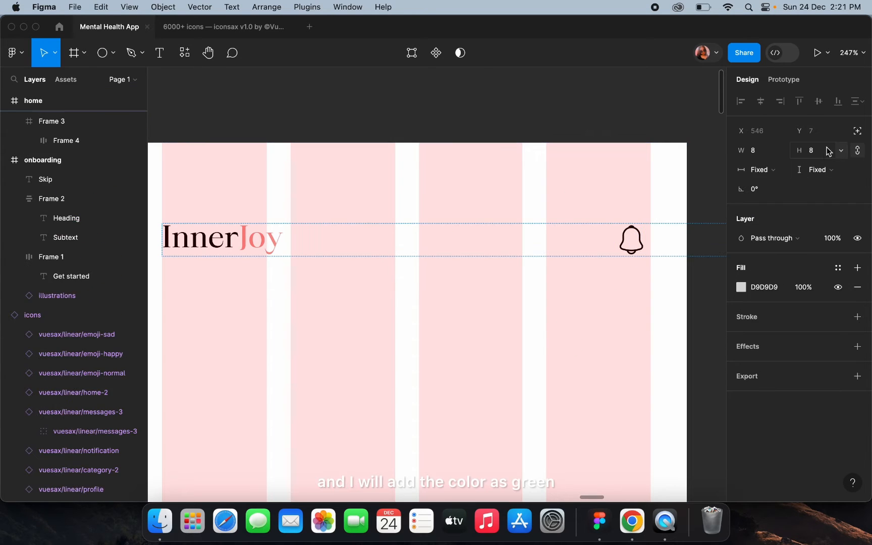
Give the small ellipse absolute position and place it over the bell's upper-right edge
click(858, 134)
scroll(545, 295, right, 5)
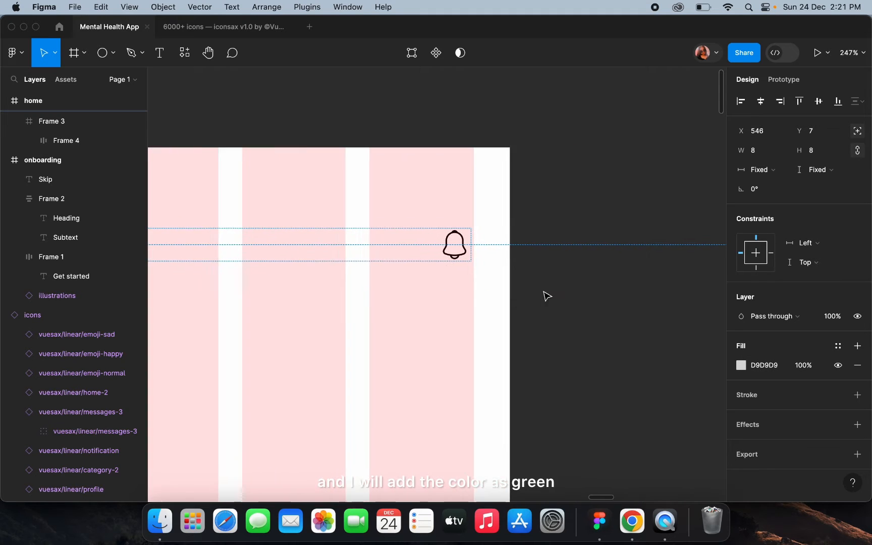
scroll(677, 246, down, 5)
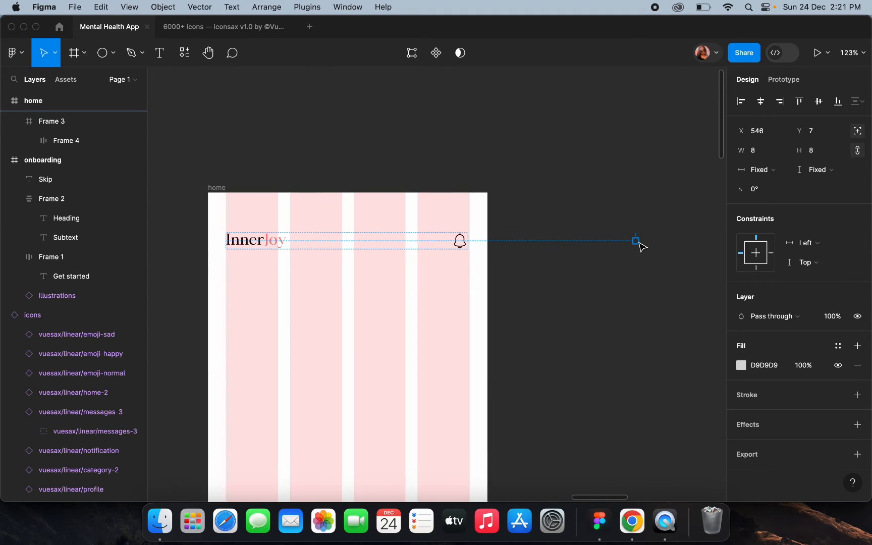
drag(639, 243, 464, 244)
scroll(468, 240, up, 3)
scroll(468, 239, up, 4)
Change the badge ellipse's fill colour to green 68DE82
click(741, 365)
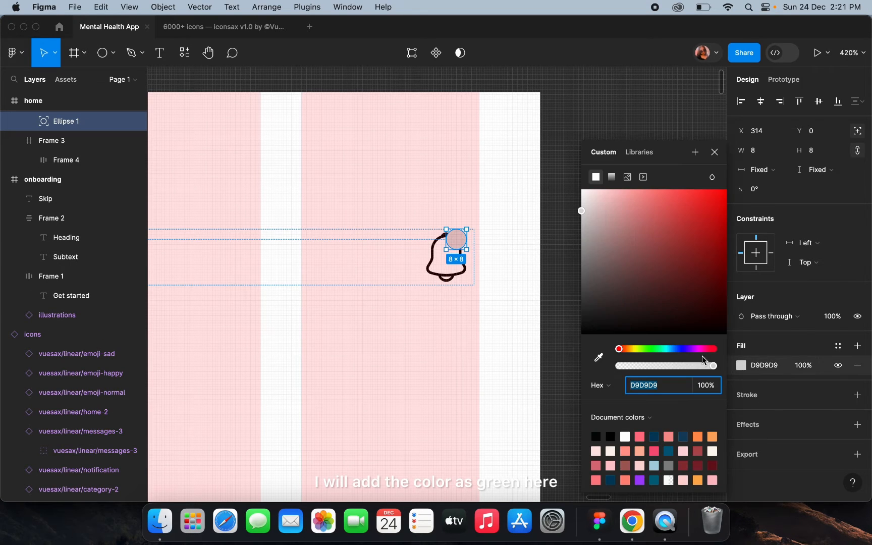
drag(655, 351, 649, 349)
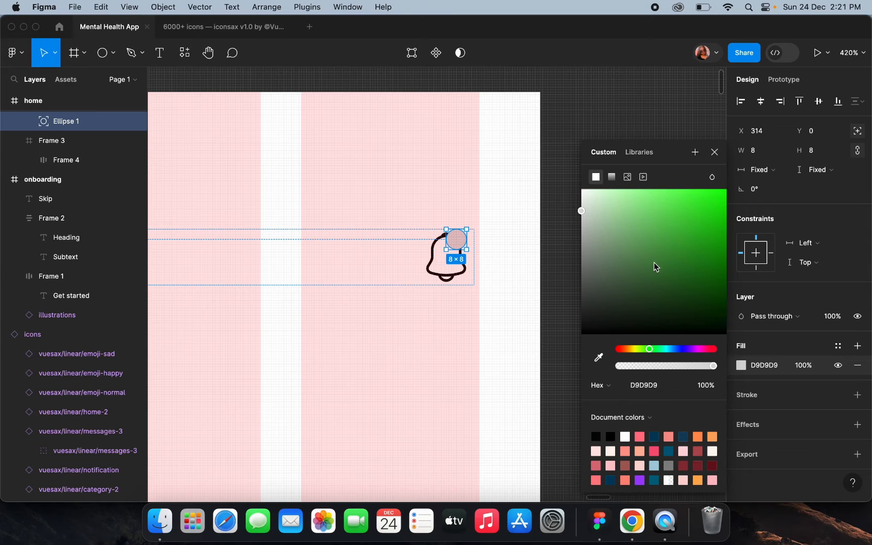
click(637, 235)
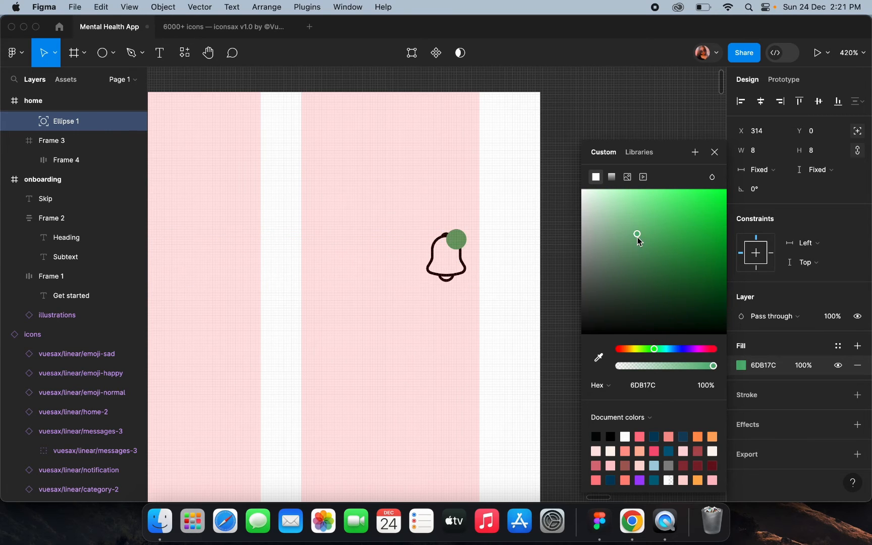
drag(649, 216, 649, 210)
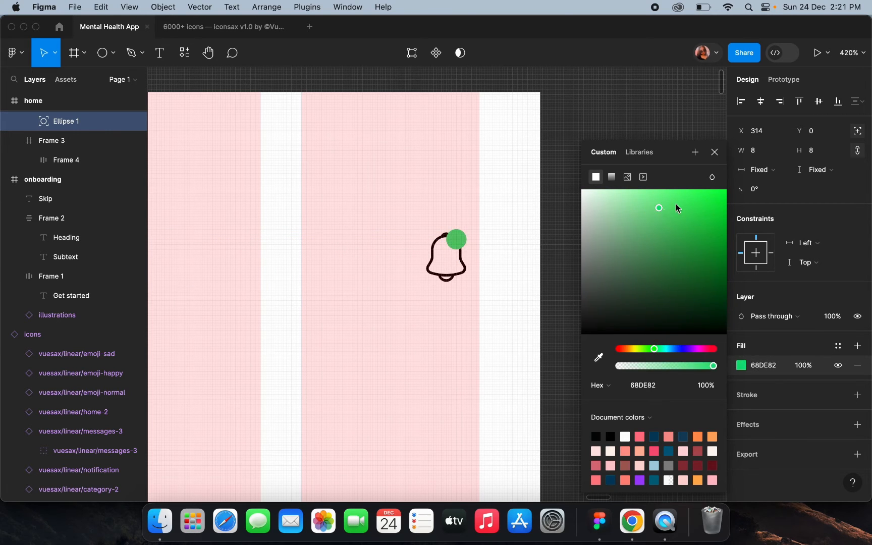
click(623, 131)
Duplicate the InnerJoy title out of the header row, placing the copy below it at X 24, Y 108
scroll(623, 131, down, 6)
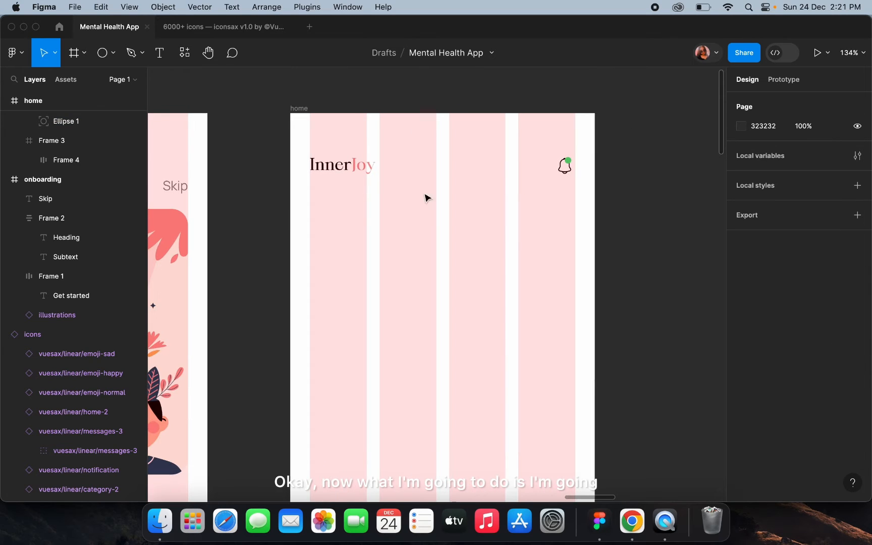
scroll(334, 200, up, 3)
scroll(333, 151, down, 3)
scroll(352, 142, up, 1)
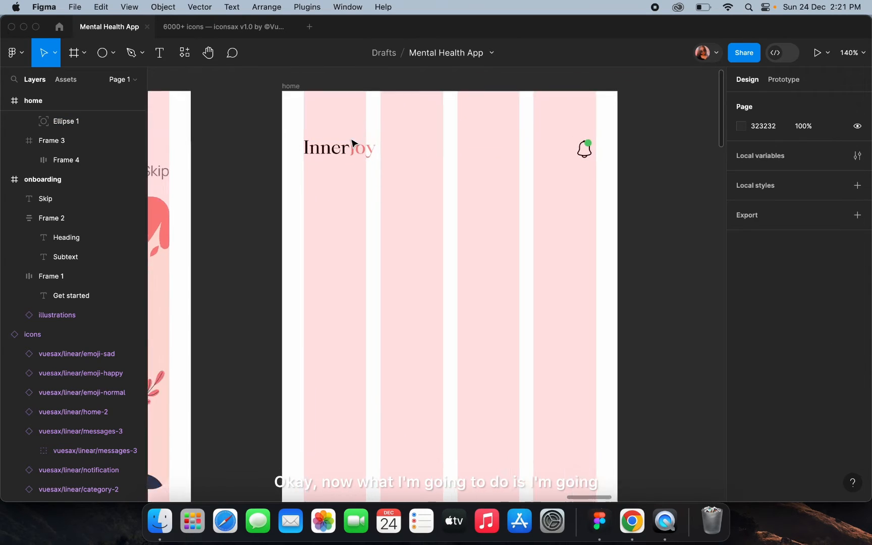
scroll(352, 143, up, 2)
double_click(332, 154)
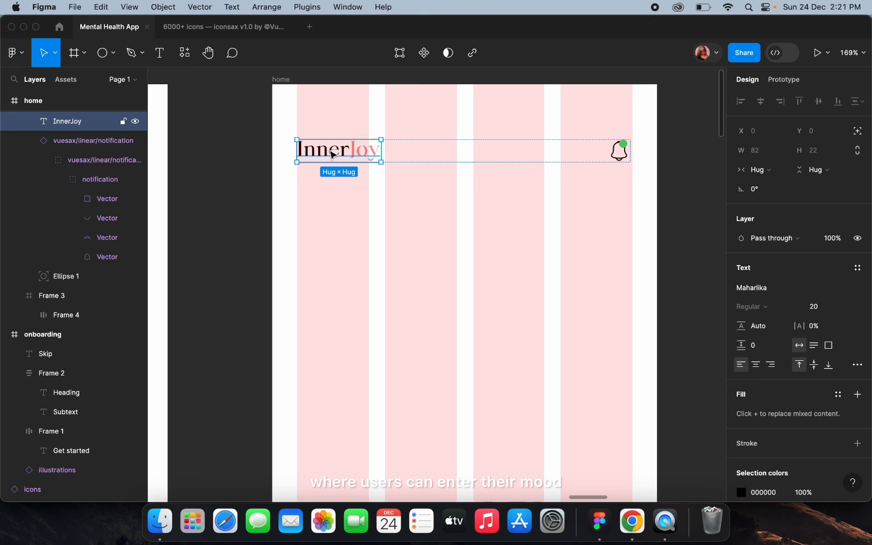
drag(332, 154, 329, 209)
Replace the copied title's text with "How are you feeling today?"
double_click(326, 205)
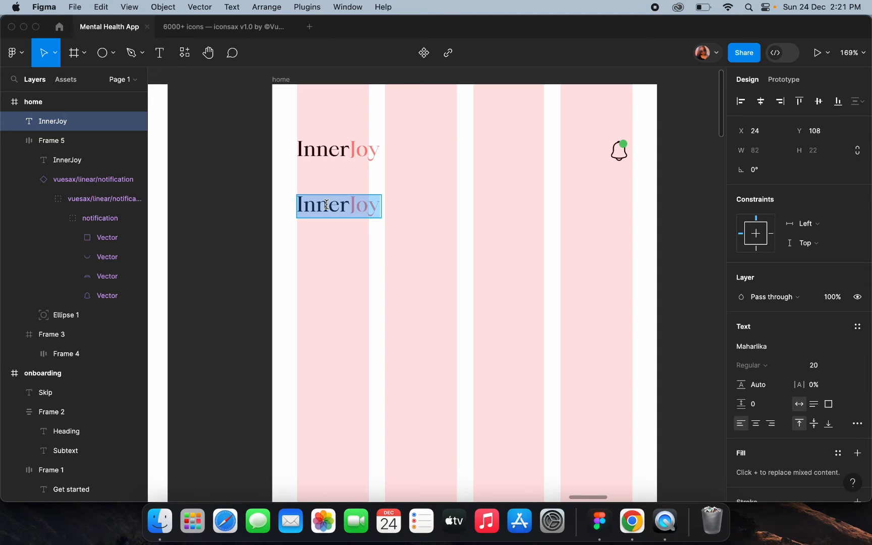
text(How are you)
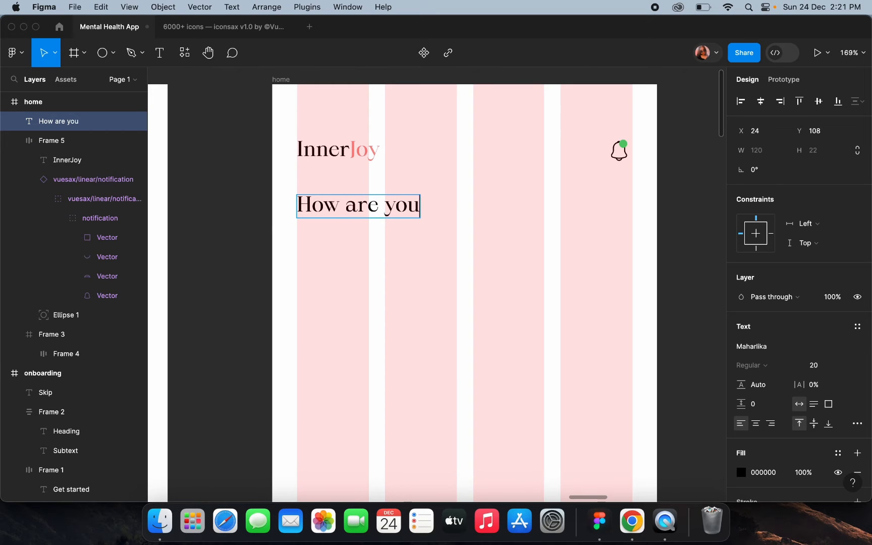
text( feeling)
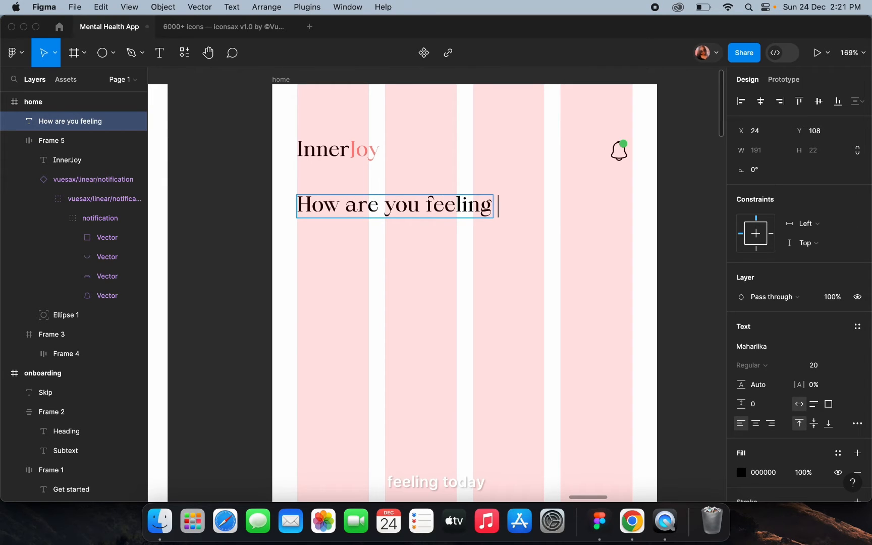
text( today?)
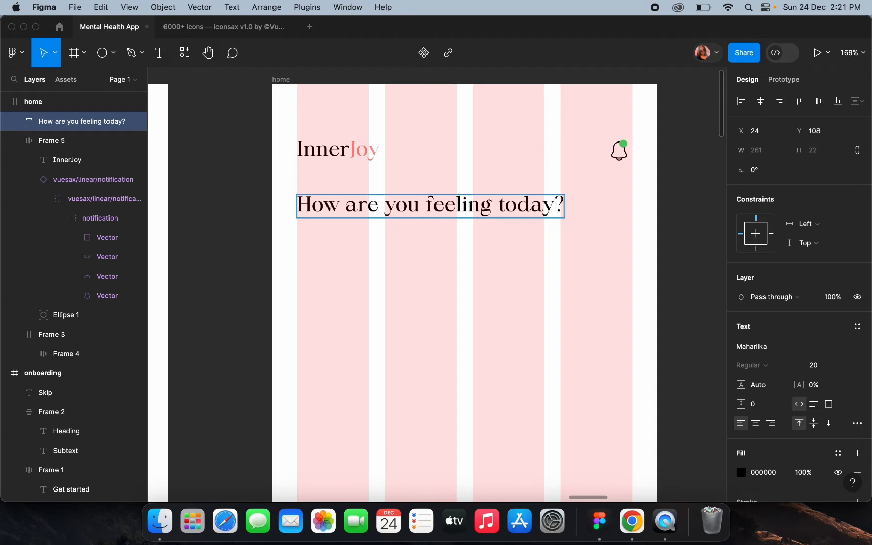
key(Escape)
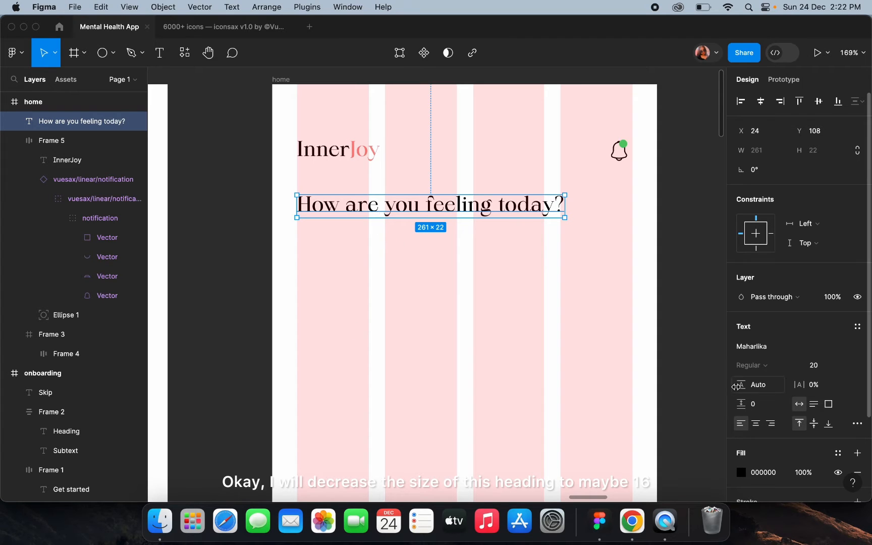
Set the "How are you feeling today?" heading's font size to 16
text(16)
key(Return)
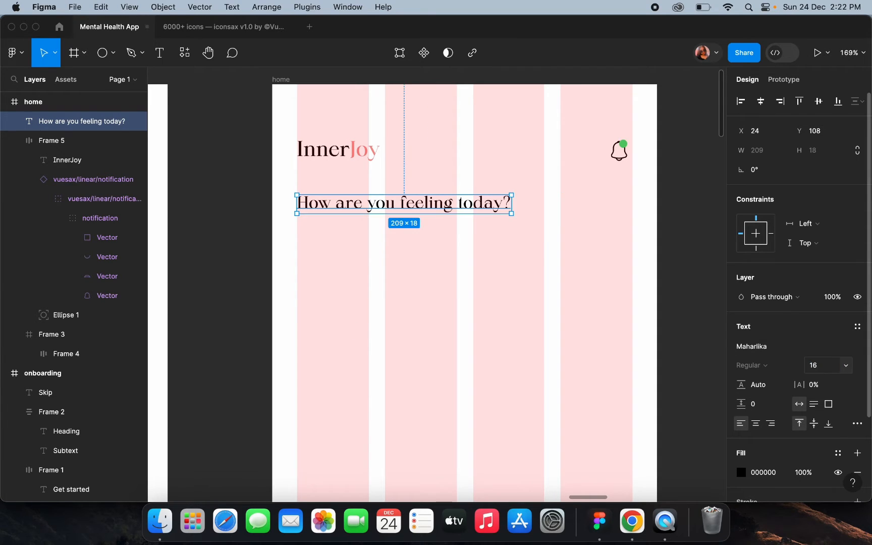
click(570, 285)
Draw a frame about 327 × 54 beneath the feeling heading, spanning all four grid columns
scroll(457, 282, down, 3)
scroll(452, 288, up, 5)
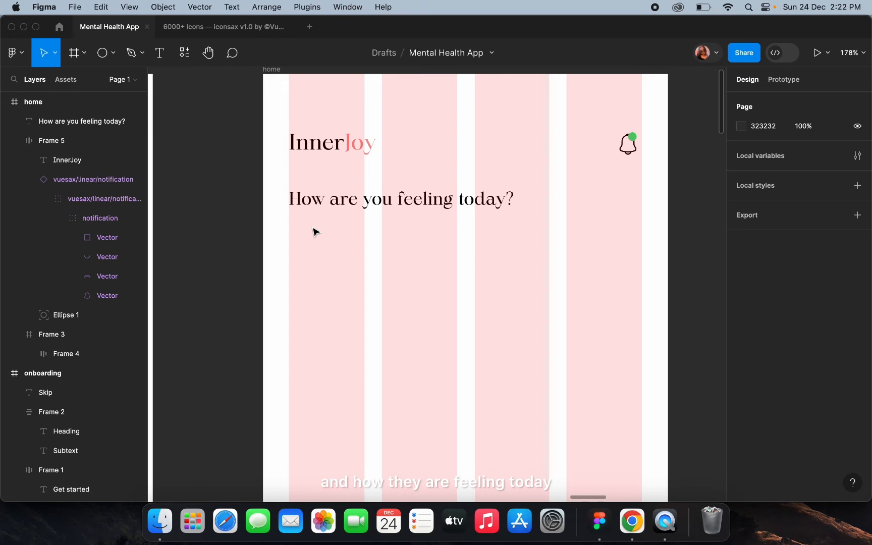
click(74, 52)
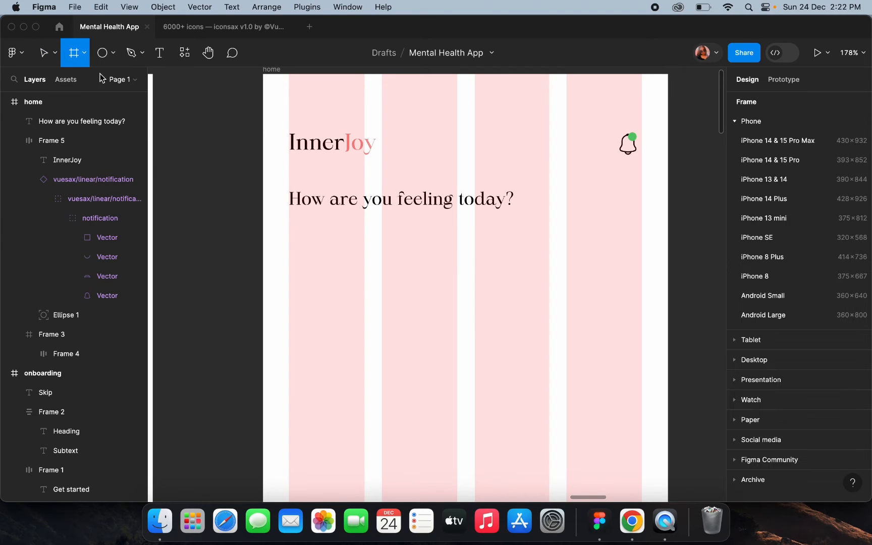
drag(290, 225, 642, 284)
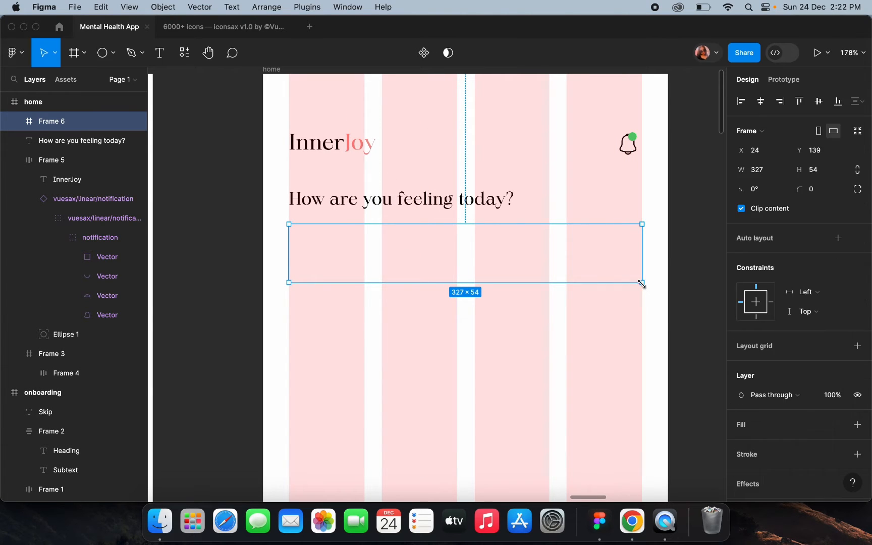
Fill the new frame beneath the feeling heading with light pink FED9D7, sampled from the colour palette image
click(586, 325)
click(540, 257)
scroll(847, 355, down, 2)
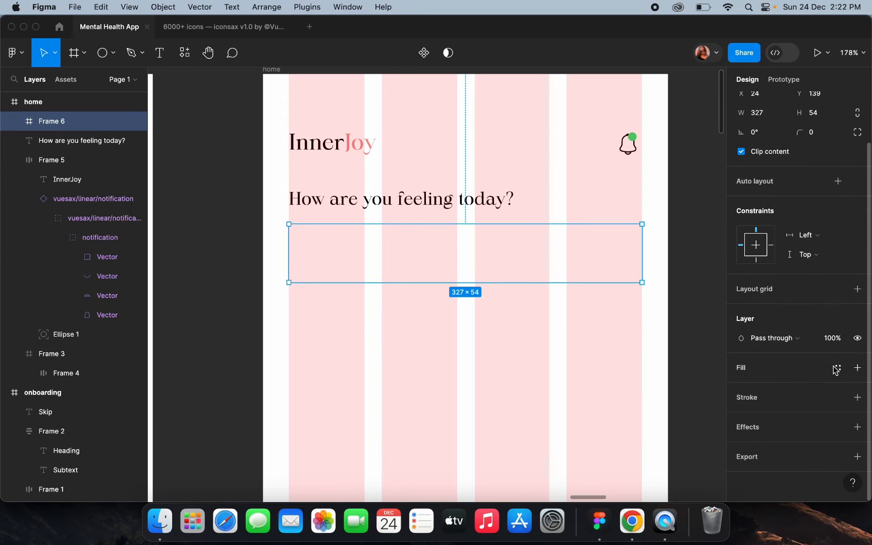
click(858, 367)
click(741, 387)
click(600, 356)
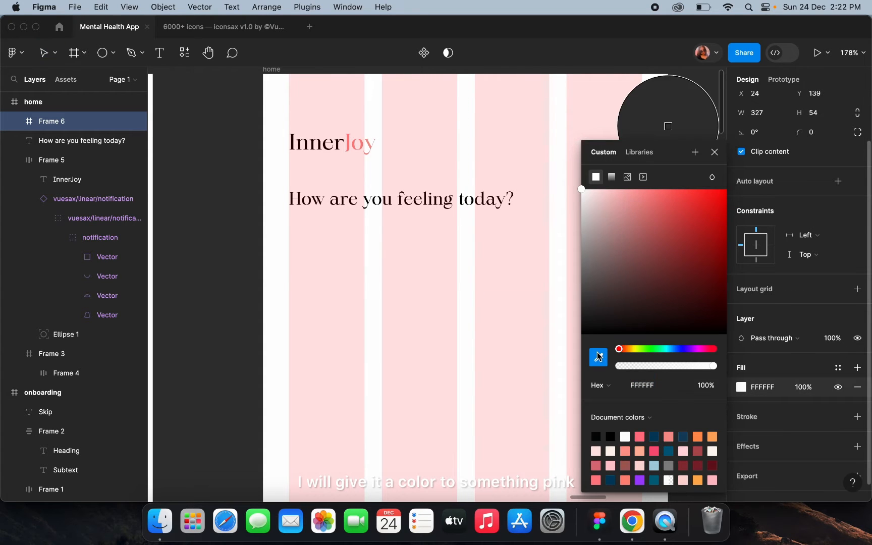
scroll(476, 316, down, 6)
scroll(325, 248, left, 10)
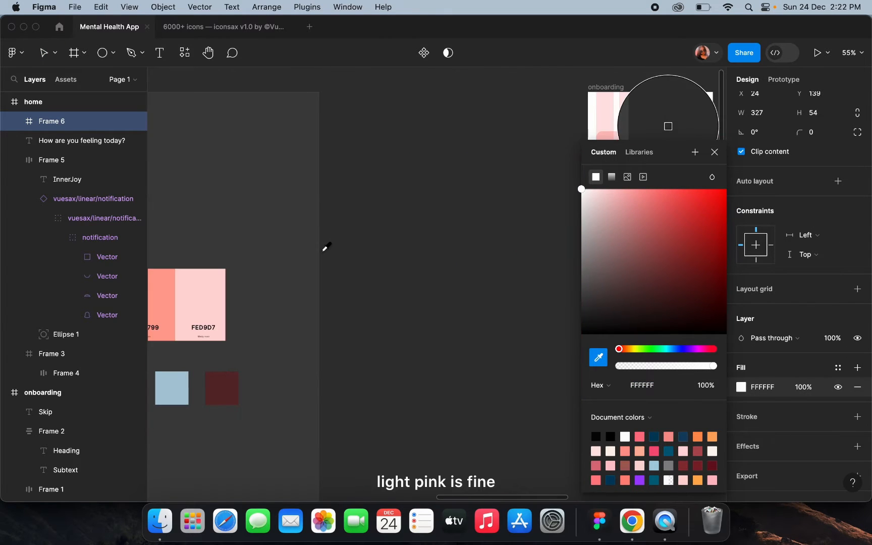
click(287, 280)
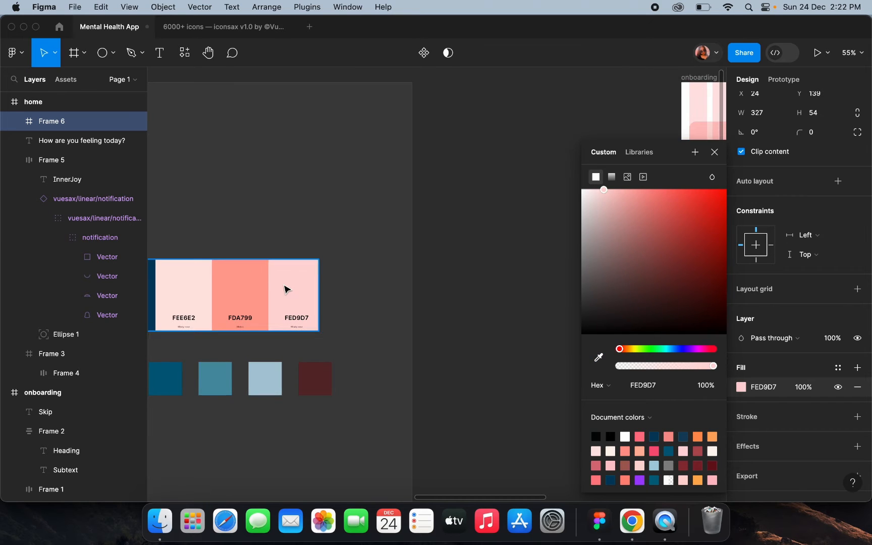
Round the pink mood frame's corners with a radius of 12
scroll(297, 297, up, 6)
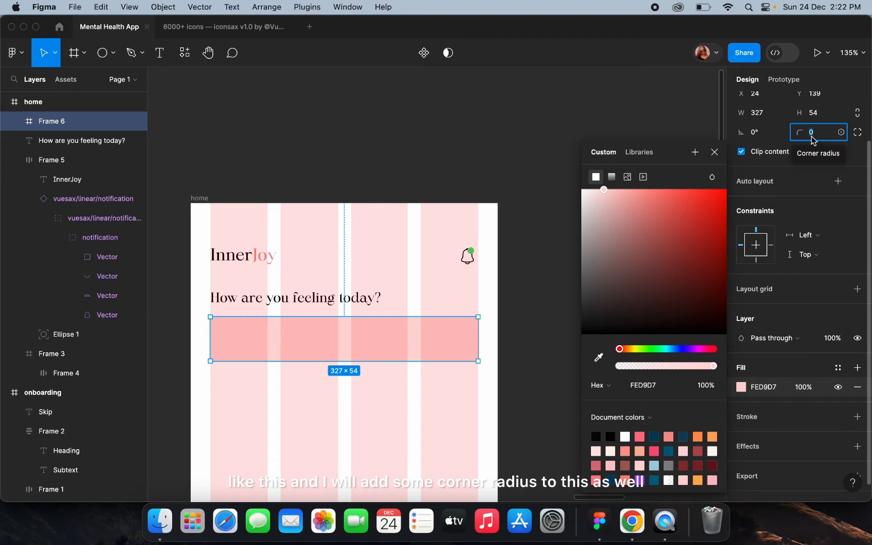
text(12)
key(Return)
click(531, 134)
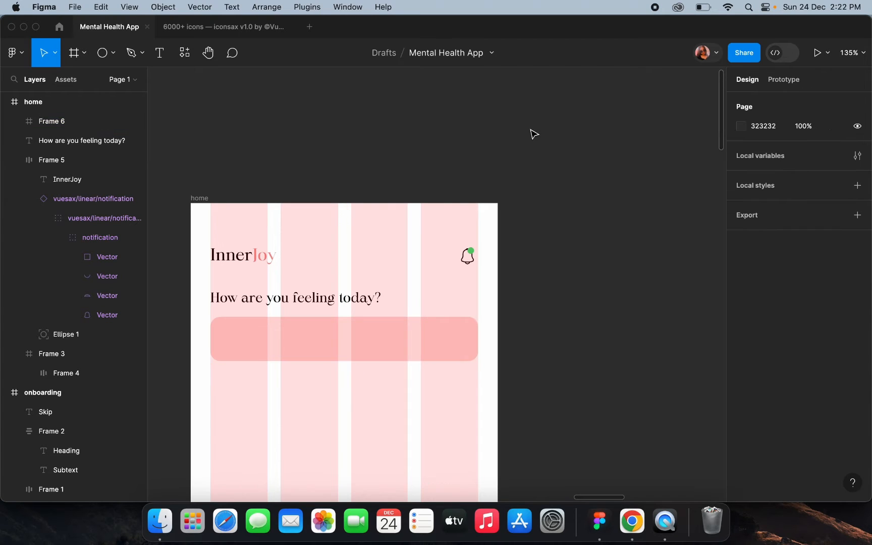
Make the pink mood frame slightly taller by extending its lower edge downward
click(356, 359)
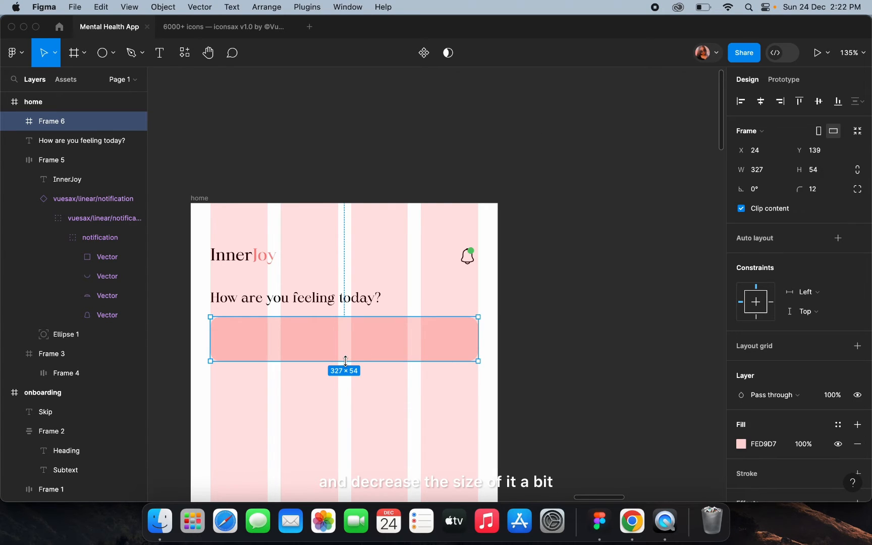
drag(345, 361, 345, 366)
click(336, 392)
scroll(335, 391, down, 3)
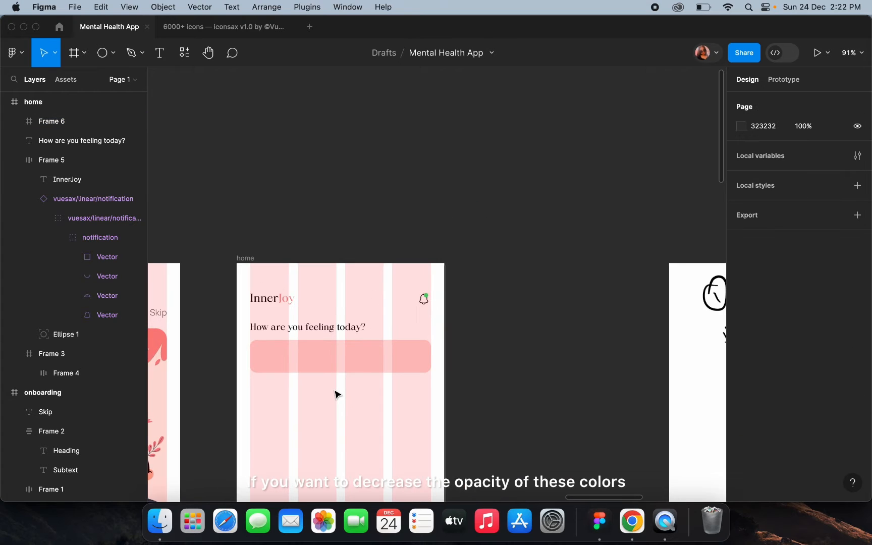
scroll(335, 394, up, 5)
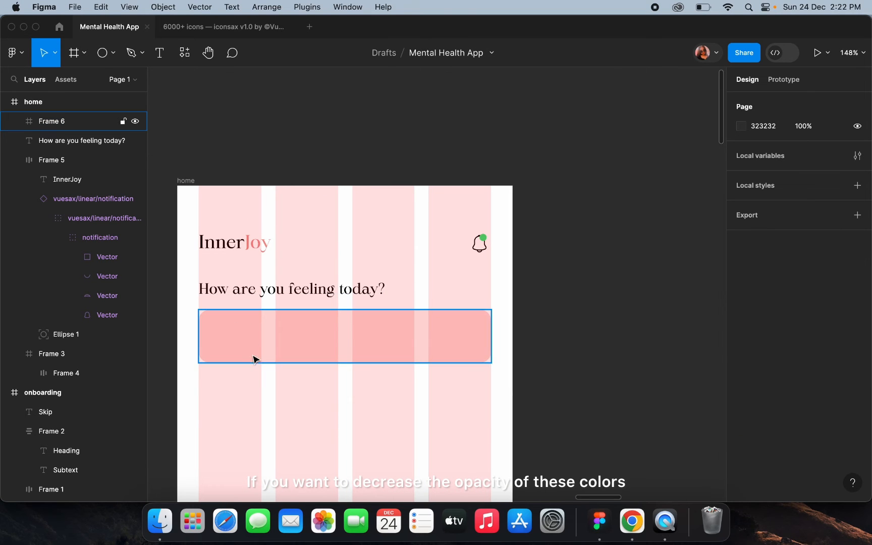
scroll(257, 346, up, 3)
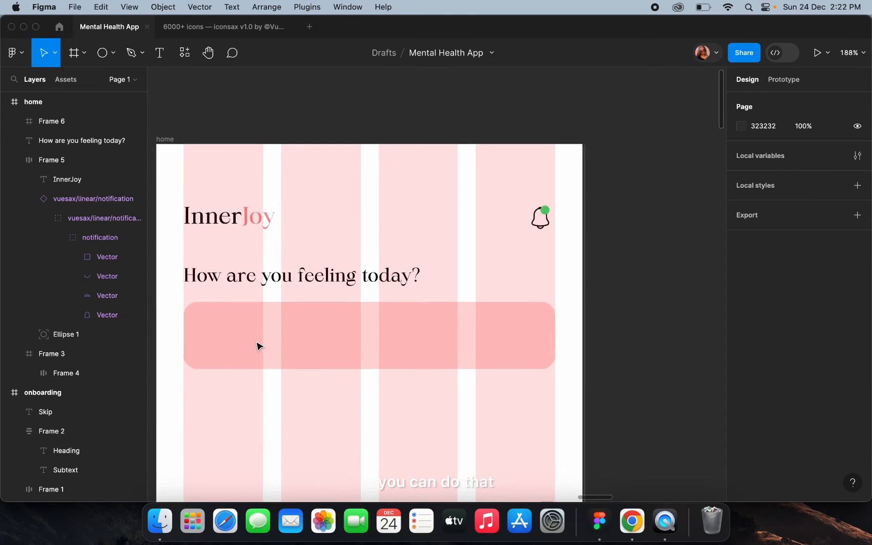
scroll(255, 333, down, 8)
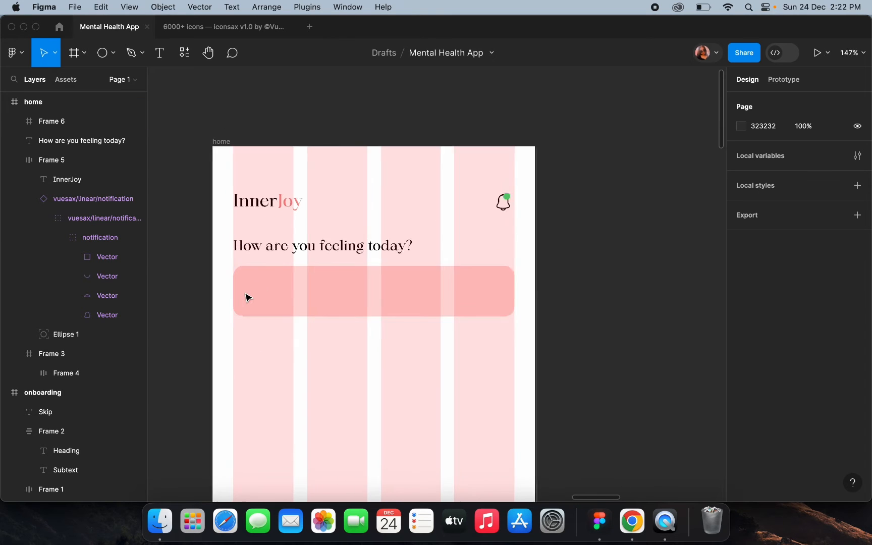
Copy the happy, normal and sad emoji icons from the icon set into the home frame, below the mood card
scroll(246, 294, down, 5)
scroll(419, 195, up, 3)
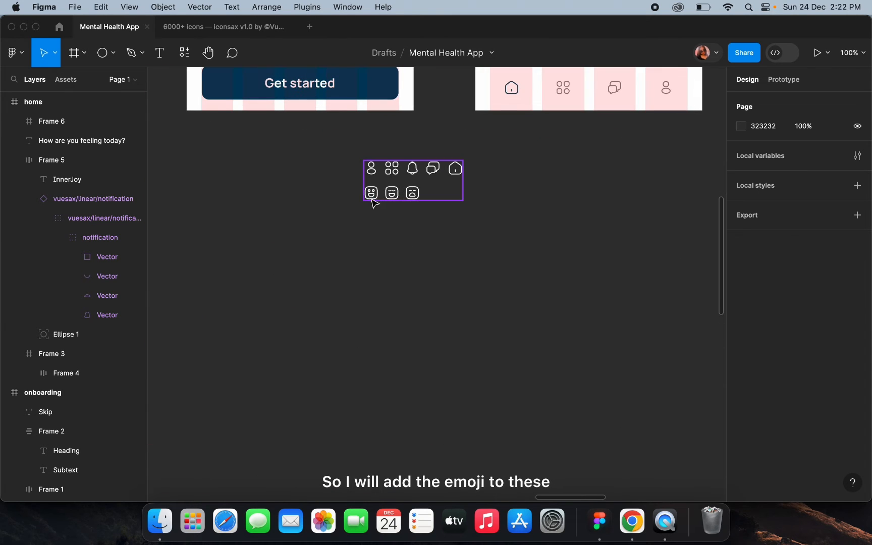
double_click(372, 194)
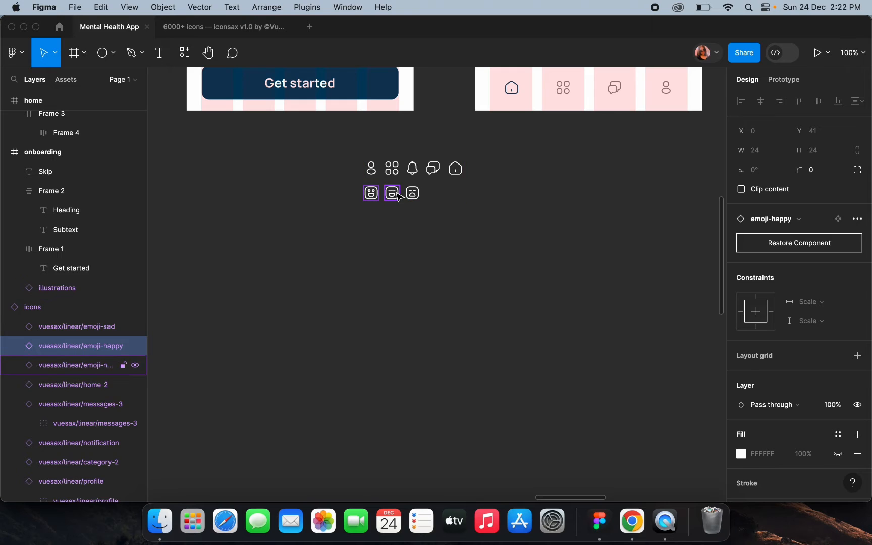
shift+click(393, 194)
shift+click(416, 194)
shift+click(417, 194)
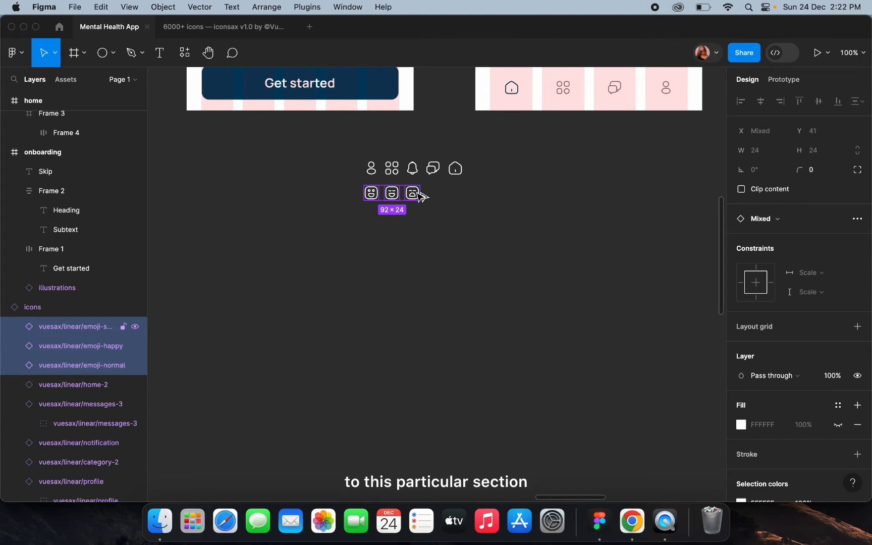
drag(420, 196, 569, 244)
scroll(570, 244, up, 2)
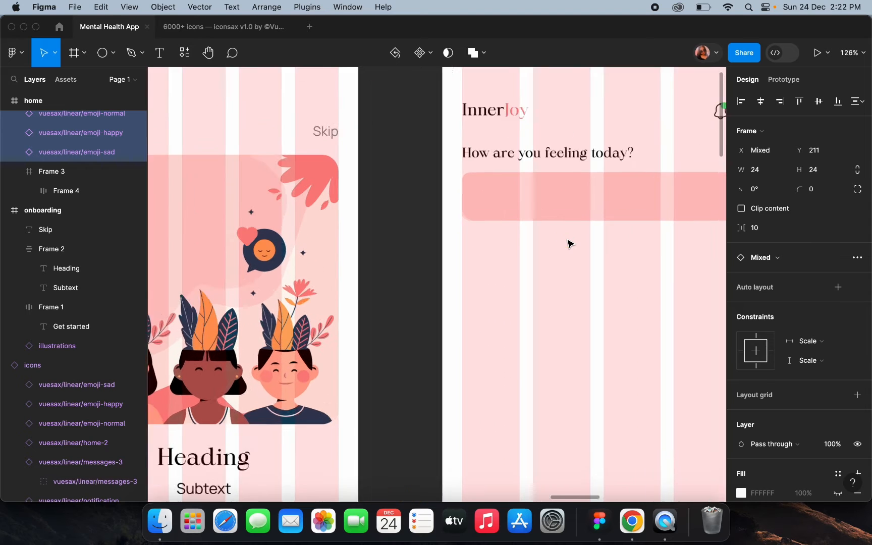
Recolour the three copied emoji icons dark blue 003C5D by sampling the onboarding screen's Get started button
scroll(569, 244, up, 3)
click(741, 397)
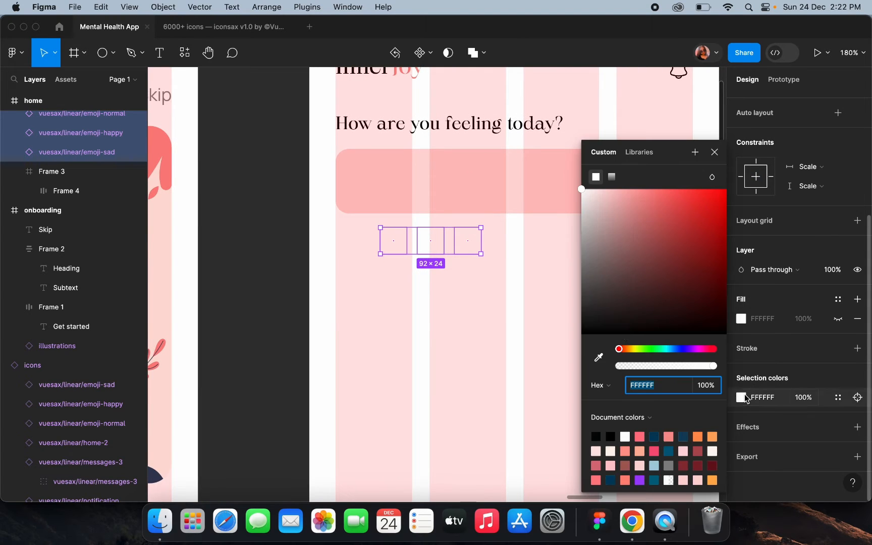
click(598, 357)
scroll(408, 382, down, 3)
scroll(407, 381, down, 5)
scroll(407, 381, left, 2)
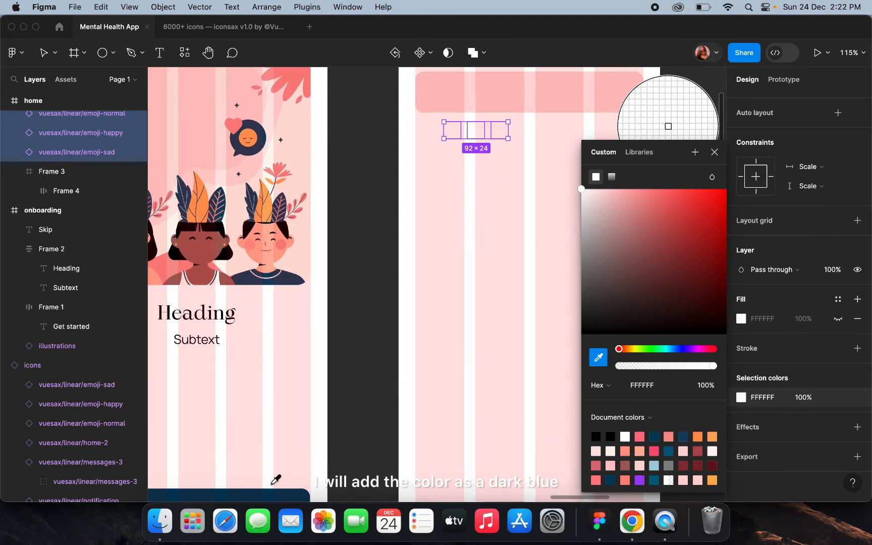
click(267, 495)
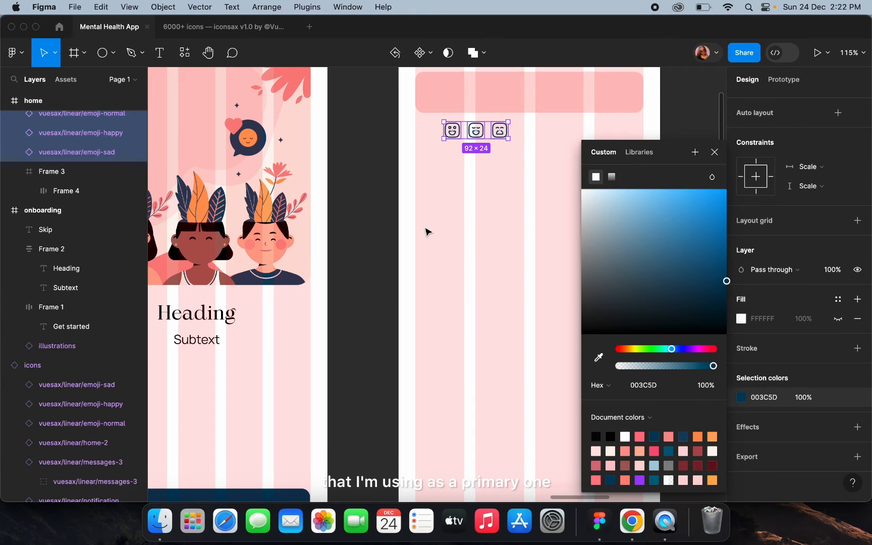
Place the emojis inside the mood card, with sad at its left, normal in the middle and happy at its right
scroll(442, 238, up, 5)
click(432, 279)
click(377, 239)
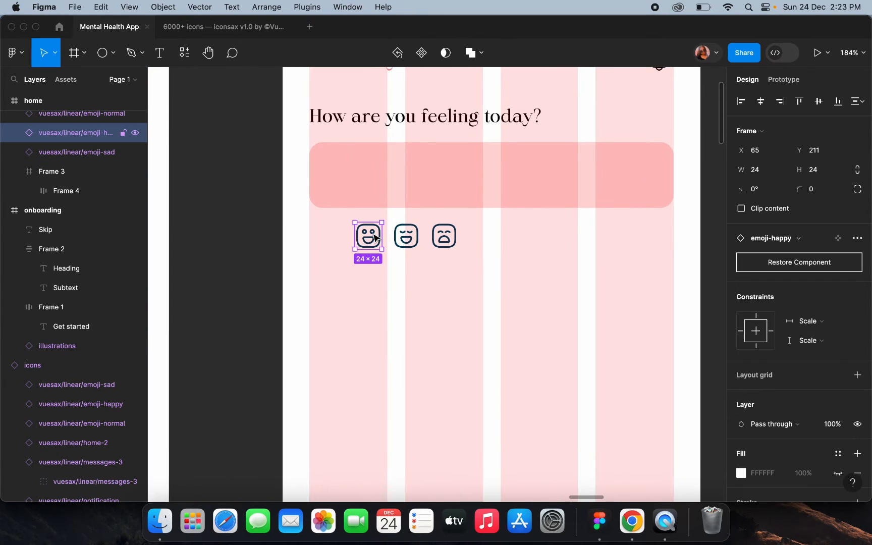
drag(376, 237, 617, 177)
click(446, 238)
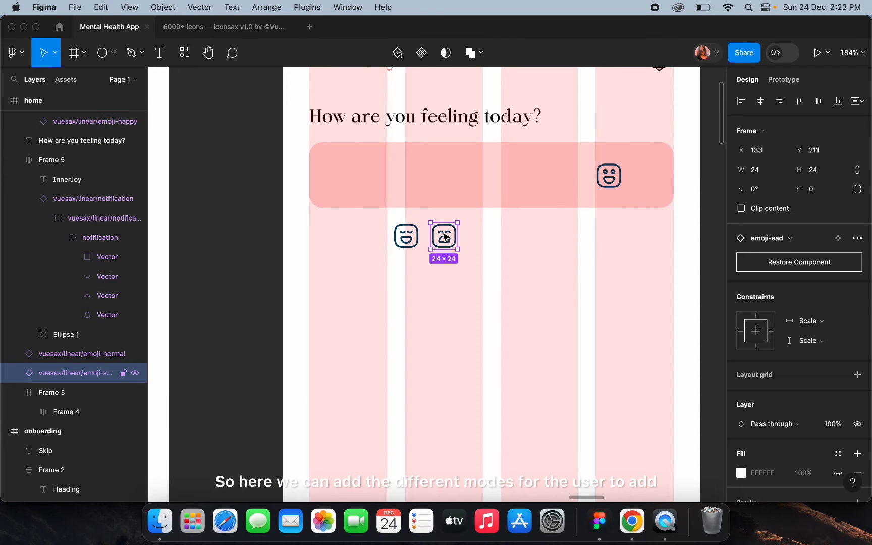
drag(446, 237, 355, 175)
drag(407, 236, 493, 176)
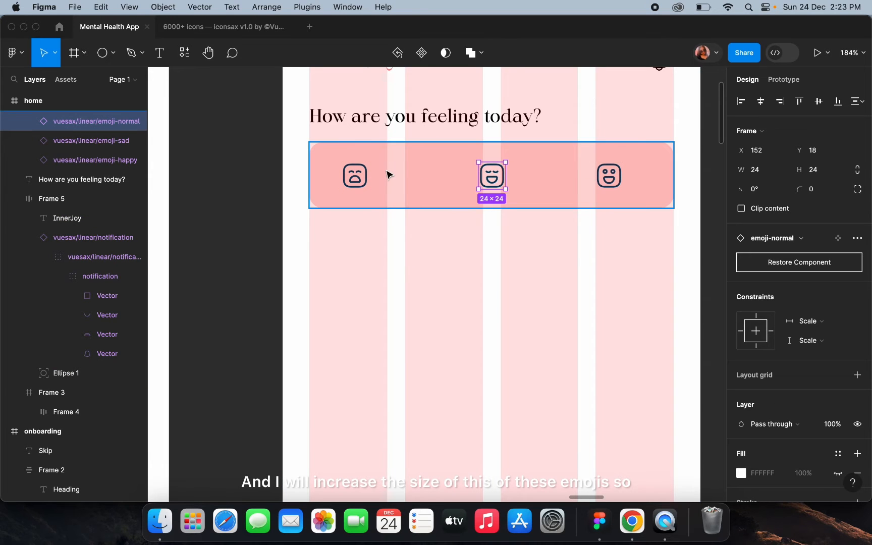
Set the sad emoji's width and height to 28
click(355, 175)
click(764, 172)
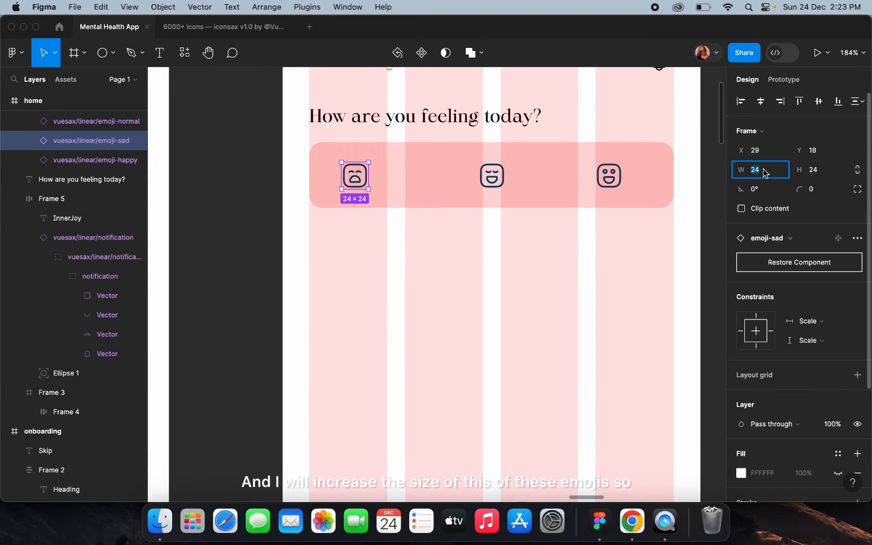
text(28)
click(817, 172)
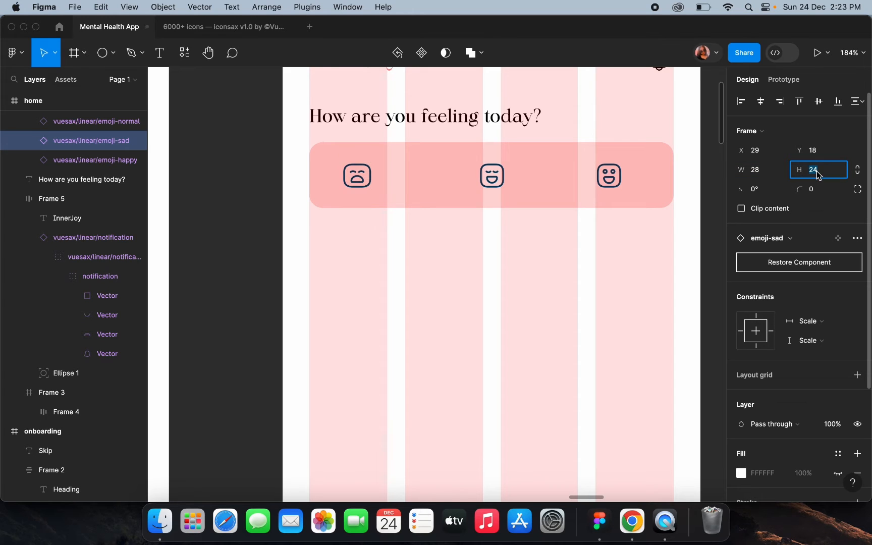
text(28)
key(Return)
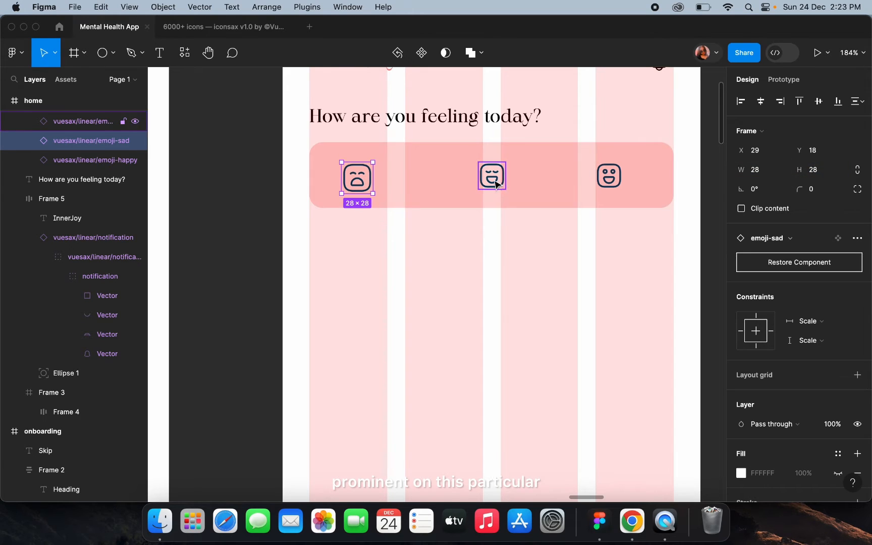
Set the normal emoji in the middle of the card to 28 by 28
click(492, 176)
click(818, 172)
text(28)
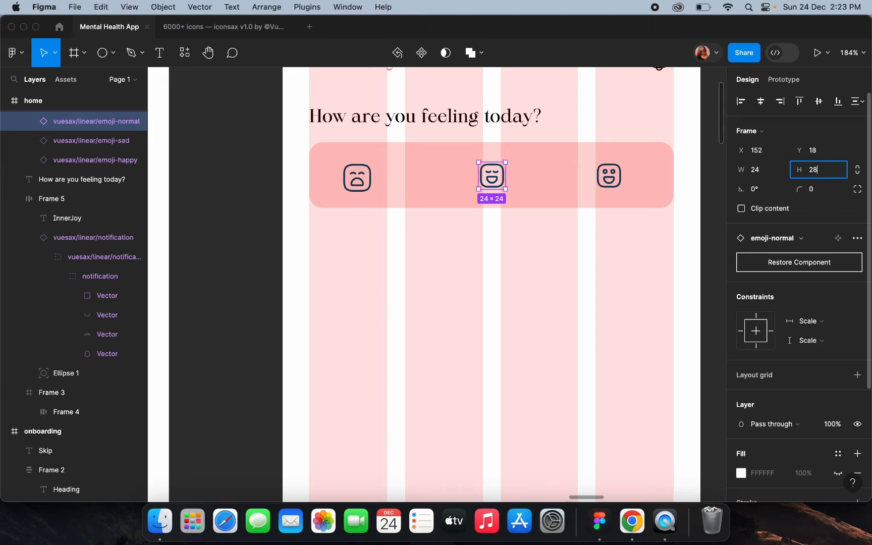
key(Return)
click(613, 176)
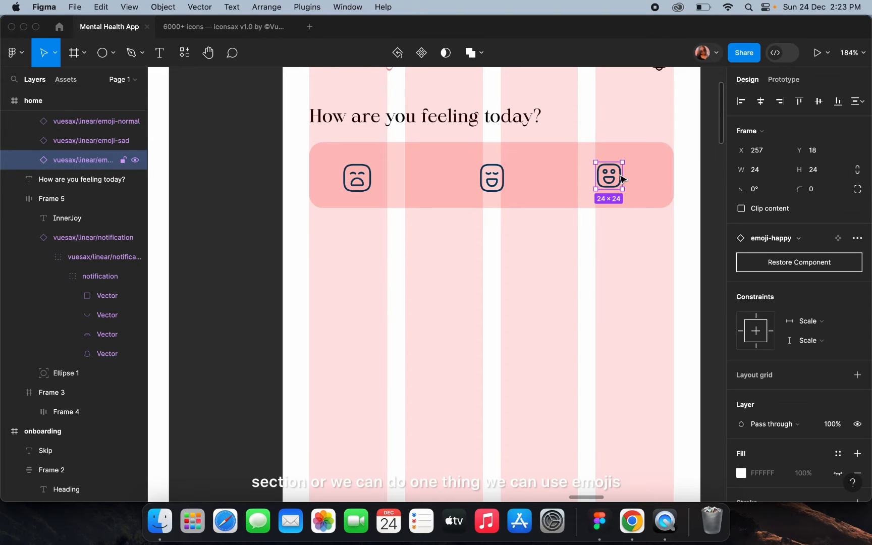
click(499, 183)
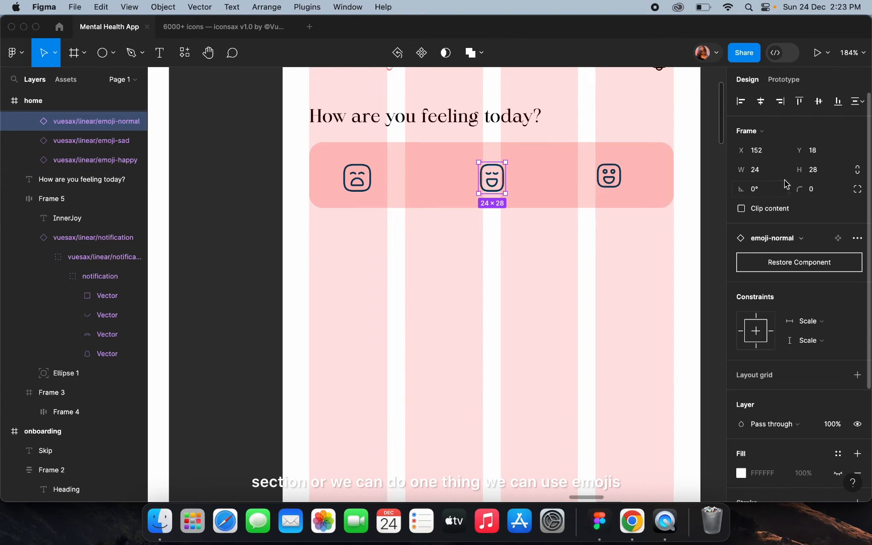
click(766, 172)
text(28)
key(Return)
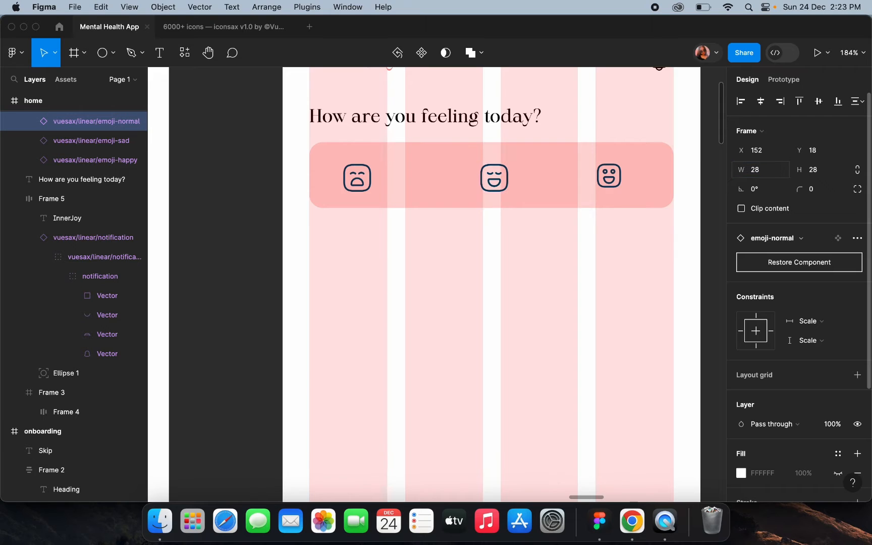
Resize the happy emoji to a width and height of 28
click(616, 167)
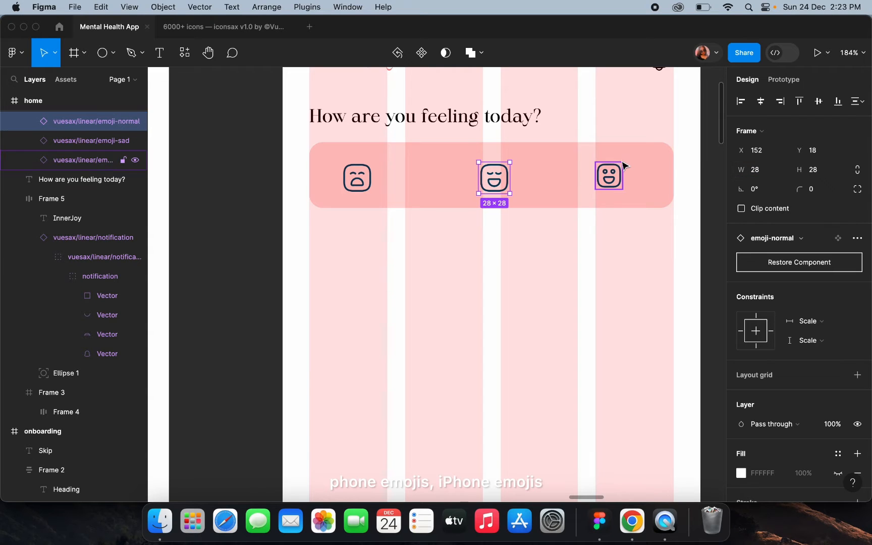
click(768, 171)
text(28)
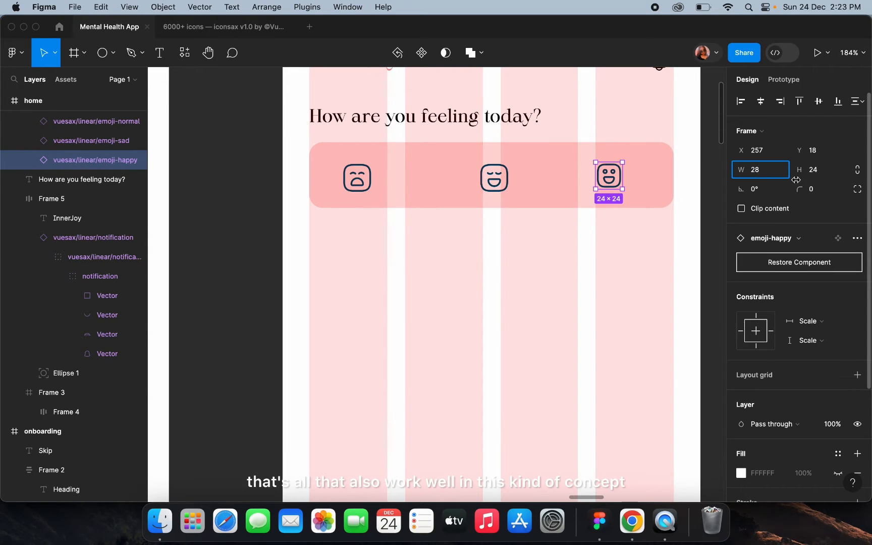
click(812, 170)
text(28)
key(Return)
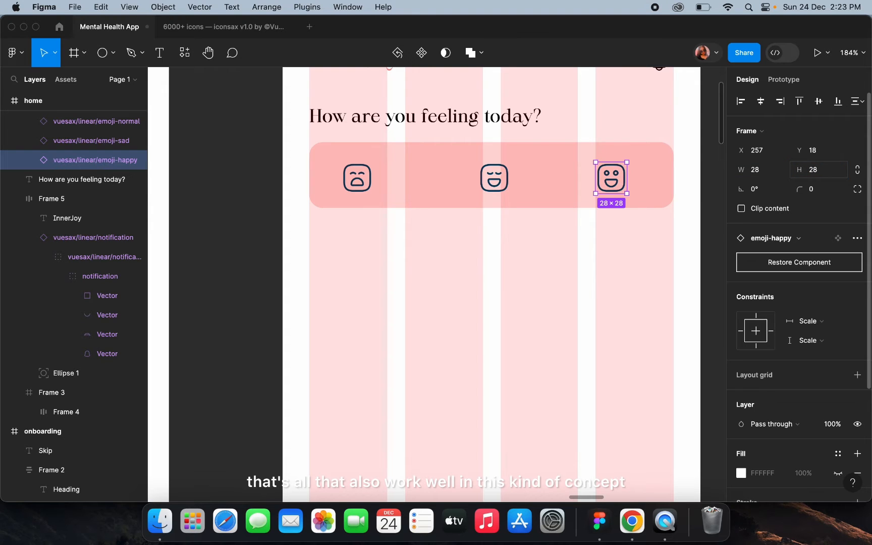
Extend the mood card downward to a height of about 69
click(633, 206)
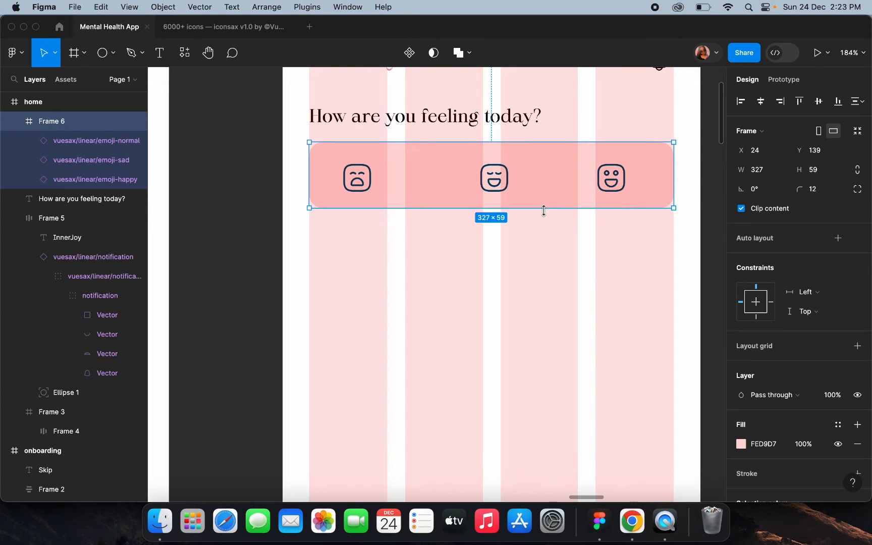
drag(544, 211, 542, 220)
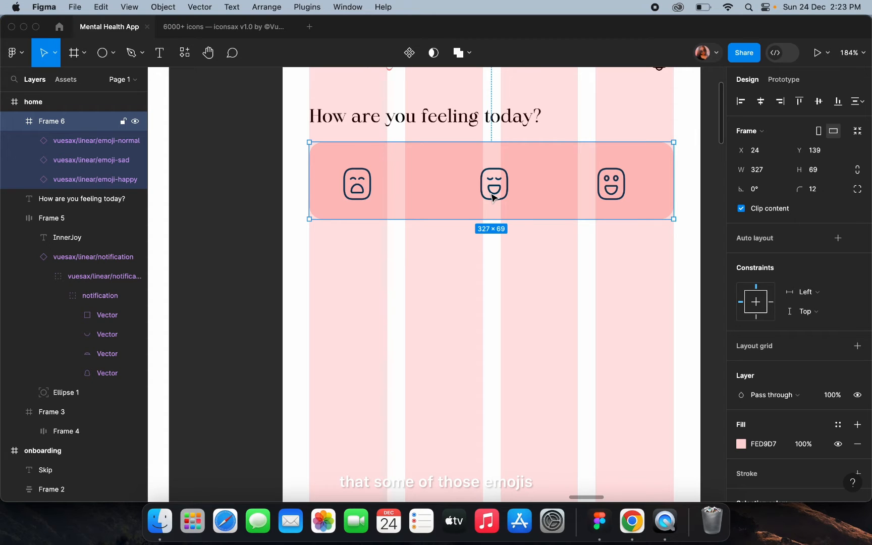
click(462, 243)
scroll(462, 244, down, 3)
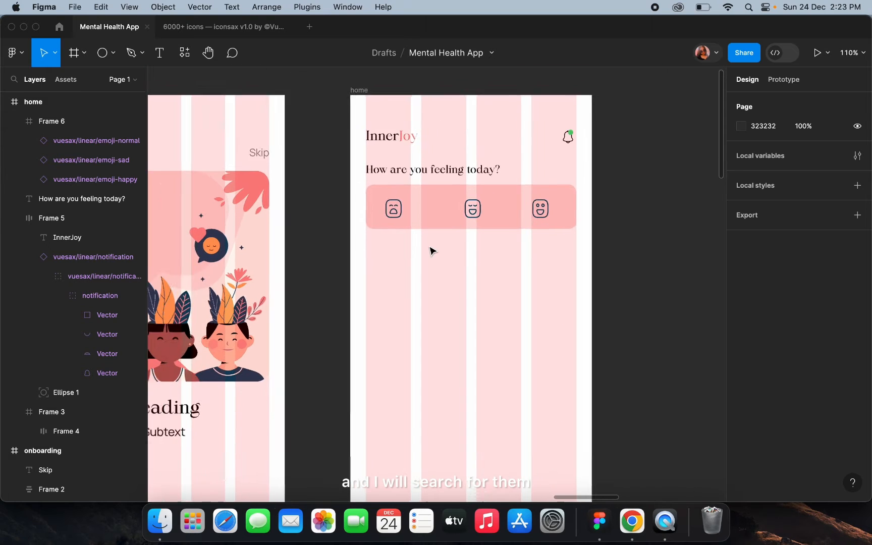
scroll(428, 200, up, 3)
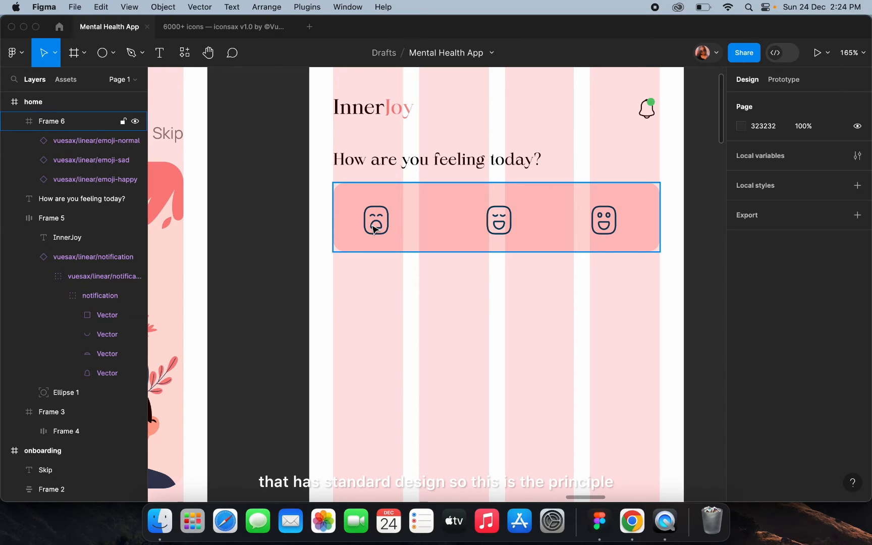
scroll(374, 228, down, 3)
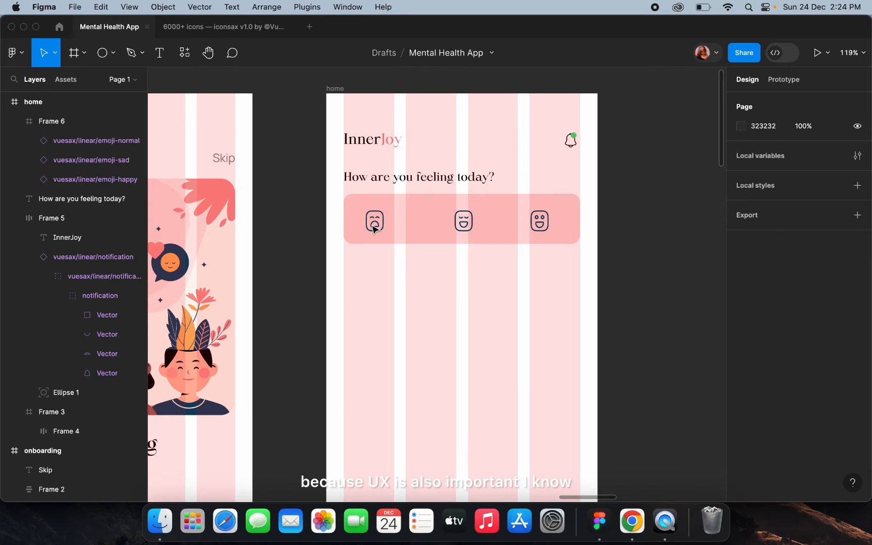
scroll(375, 229, up, 3)
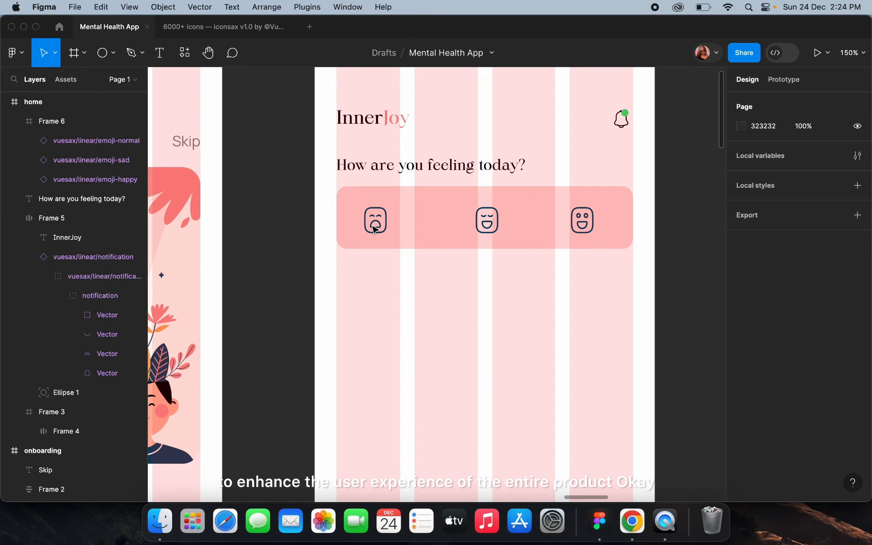
click(382, 229)
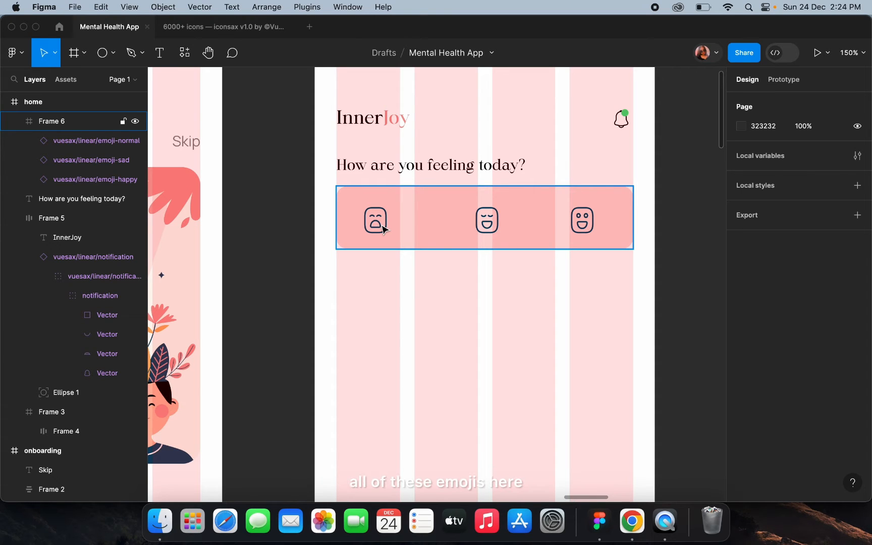
scroll(382, 230, down, 3)
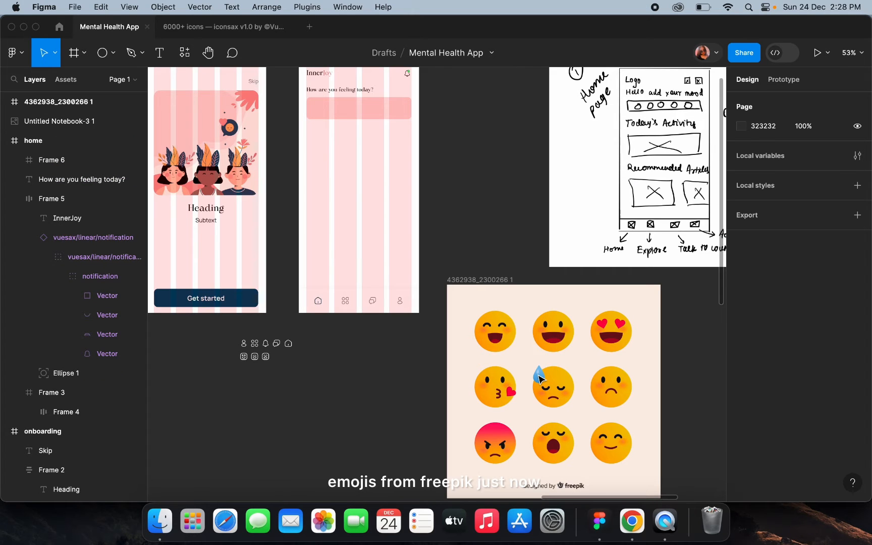
Change the mood card's fill to the lighter pink FEE6E2 by sampling its swatch in the colour palette
scroll(539, 376, up, 5)
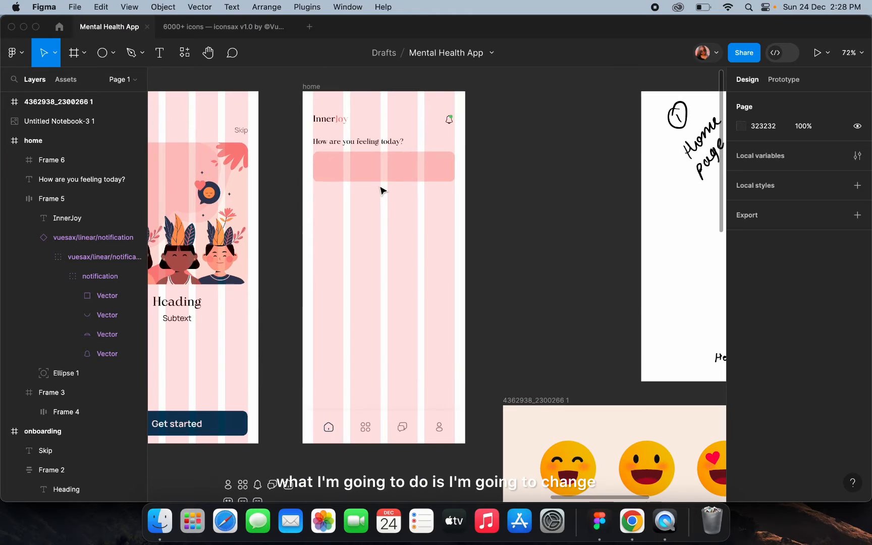
click(381, 175)
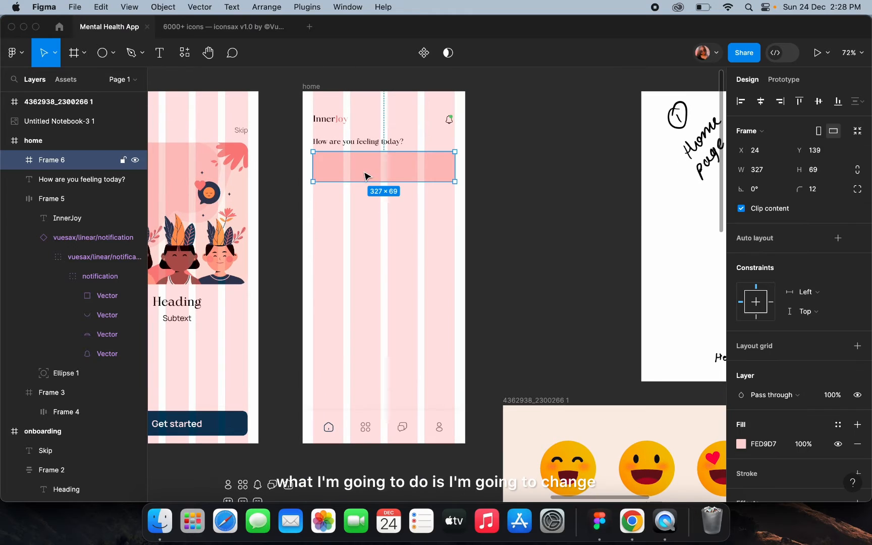
click(741, 443)
click(599, 357)
scroll(407, 356, down, 4)
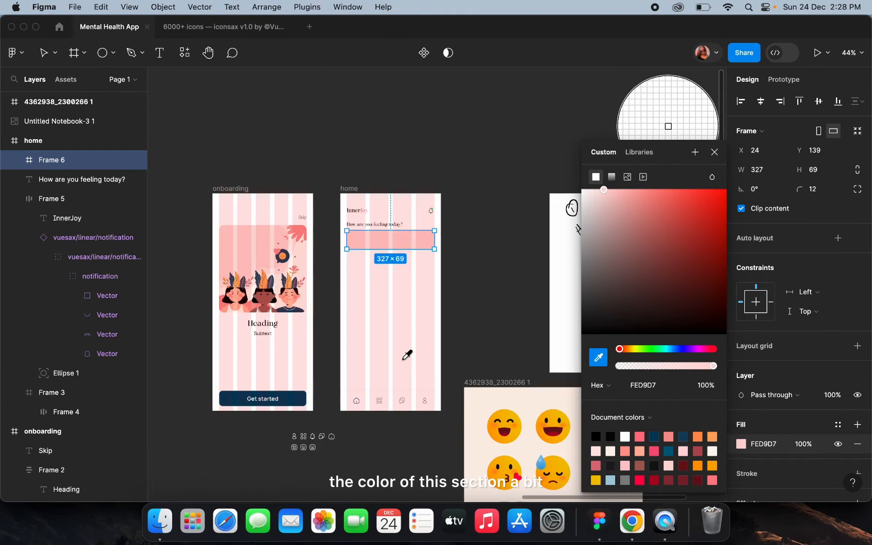
scroll(408, 356, left, 9)
scroll(270, 333, up, 1)
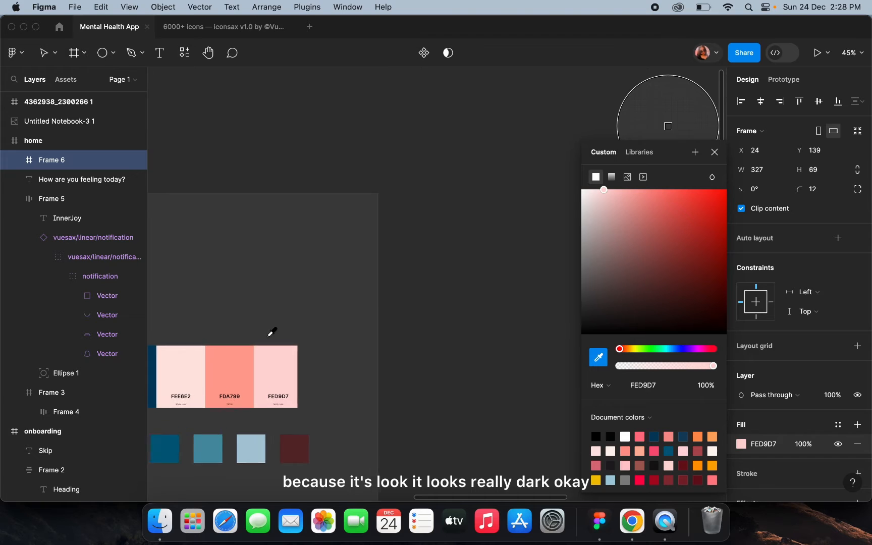
click(192, 376)
scroll(193, 373, right, 8)
click(159, 366)
scroll(481, 242, up, 2)
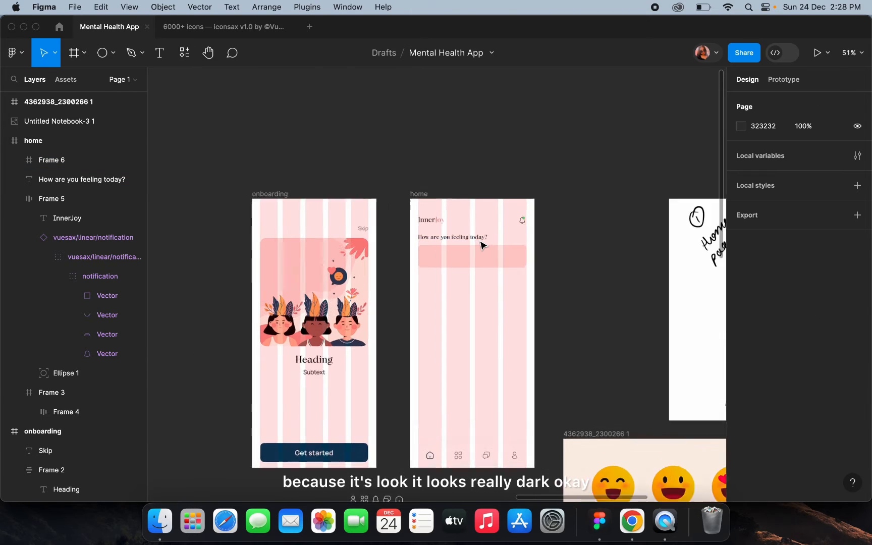
scroll(480, 246, up, 4)
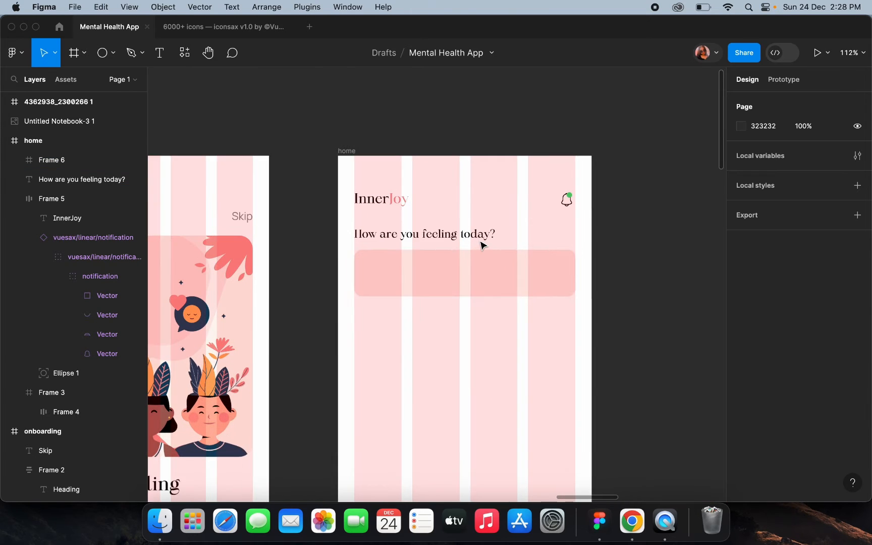
click(391, 280)
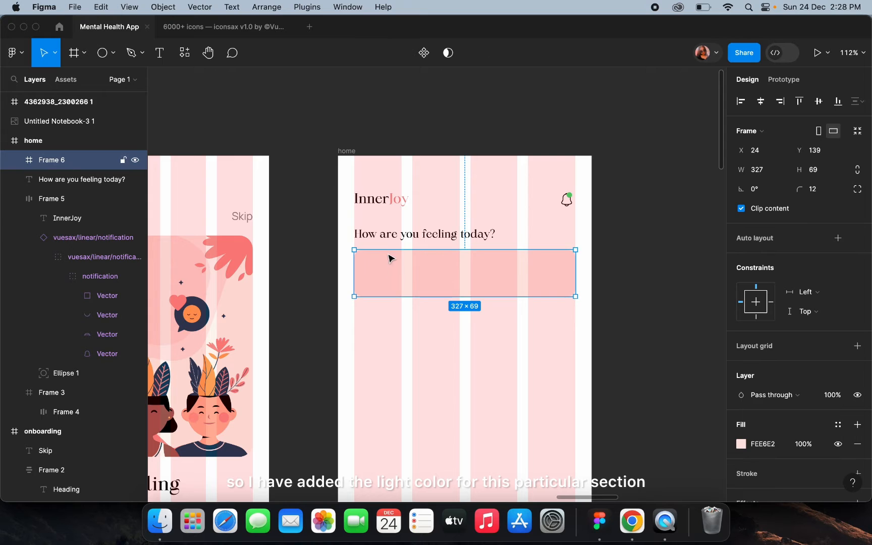
Inspect the sweat-drop emoji in the emoji sheet to check whether its parts form a single group
click(677, 199)
click(539, 250)
scroll(558, 243, down, 4)
click(645, 252)
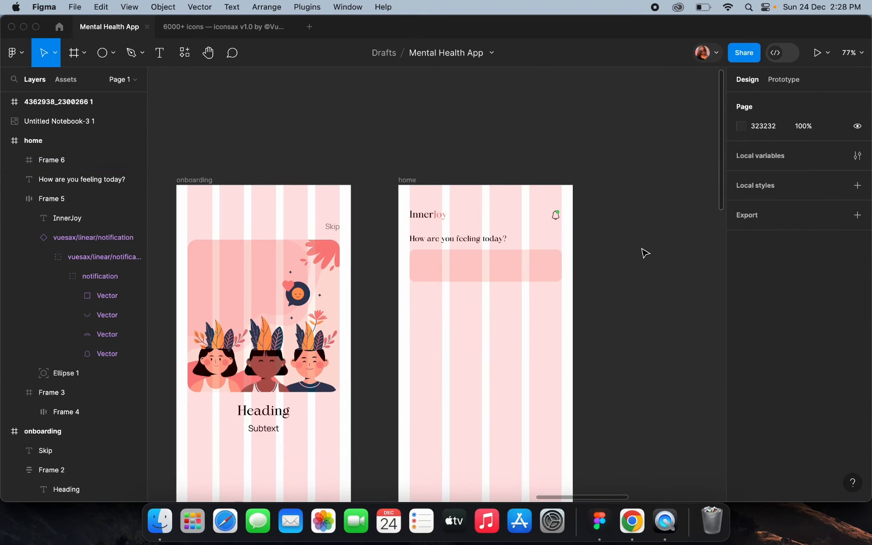
scroll(645, 252, down, 3)
scroll(606, 328, down, 5)
scroll(605, 328, right, 3)
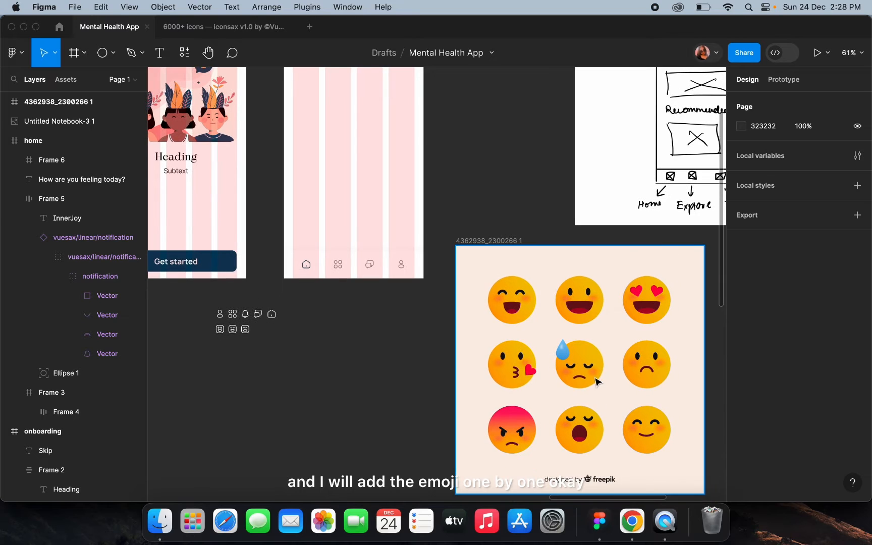
click(597, 380)
double_click(596, 380)
scroll(591, 374, up, 6)
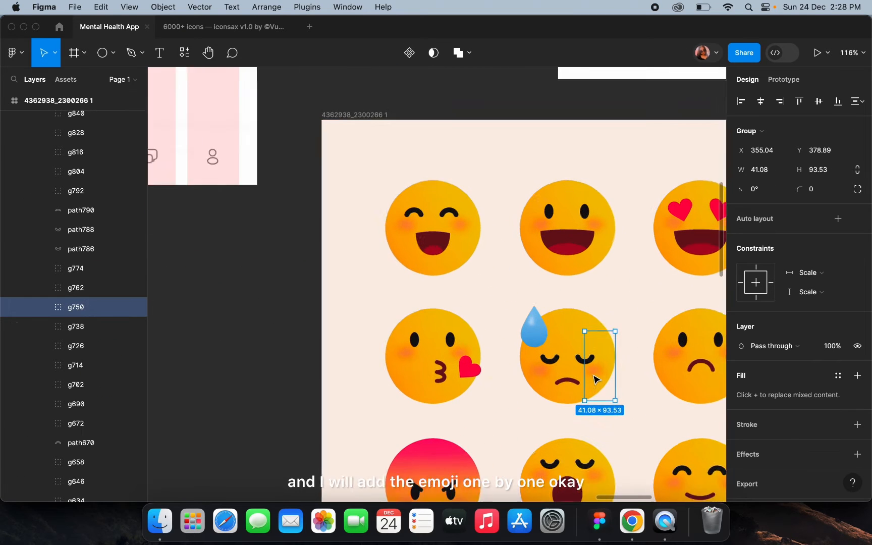
click(211, 352)
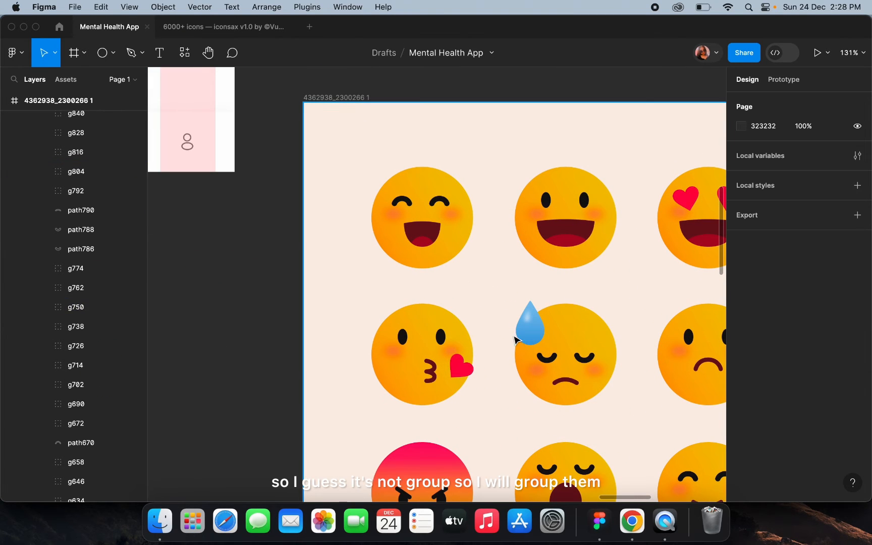
Group the sweat drop, eyes, mouth and face pieces of the sweat-drop emoji in the emoji sheet
click(578, 315)
double_click(578, 317)
scroll(577, 313, up, 3)
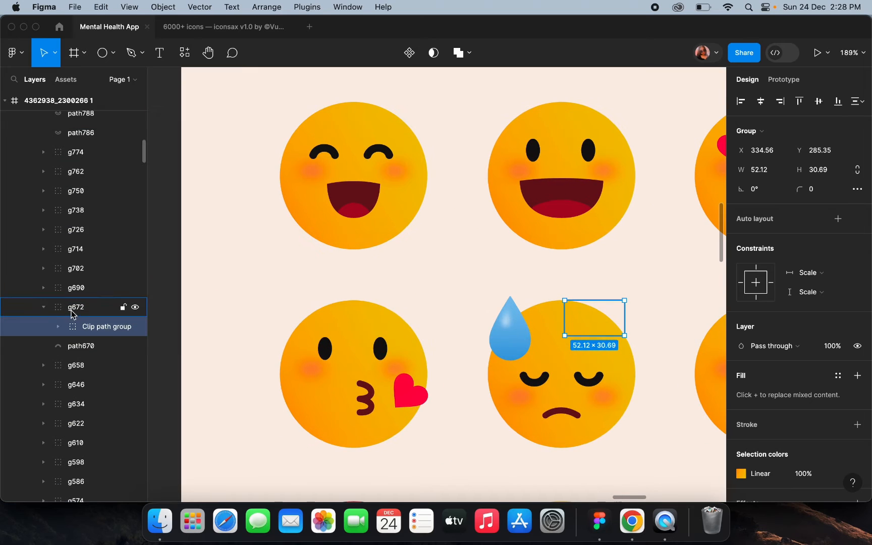
click(73, 309)
shift+click(503, 332)
shift+click(512, 410)
shift+click(603, 411)
shift+click(574, 414)
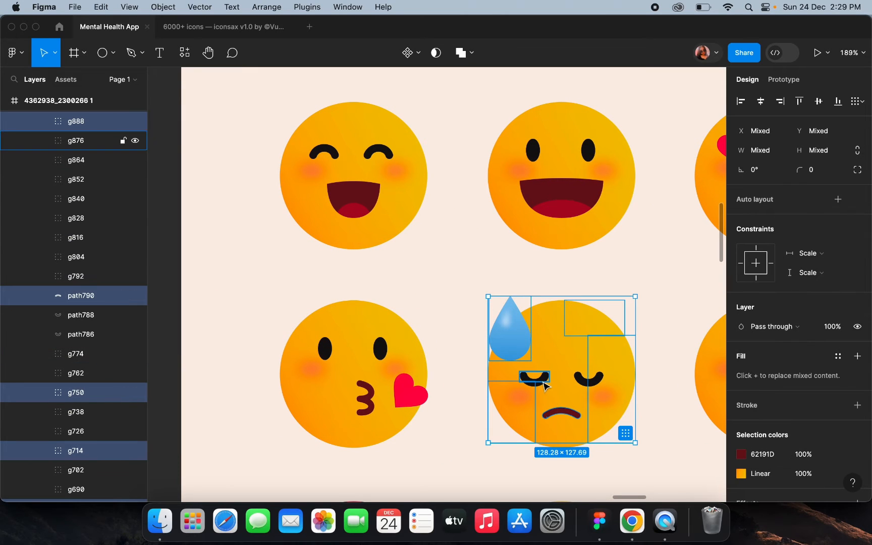
shift+click(543, 383)
shift+click(584, 384)
shift+click(556, 362)
shift+click(492, 415)
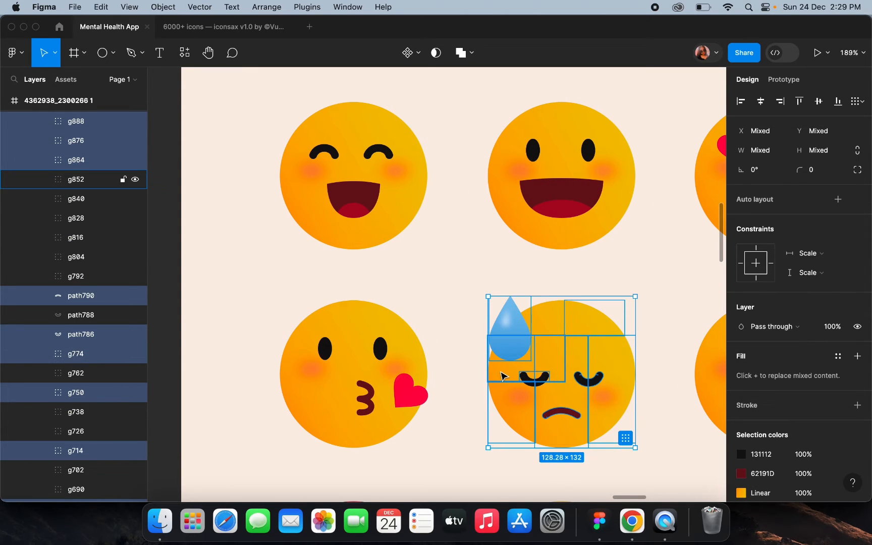
shift+click(502, 372)
shift+click(560, 313)
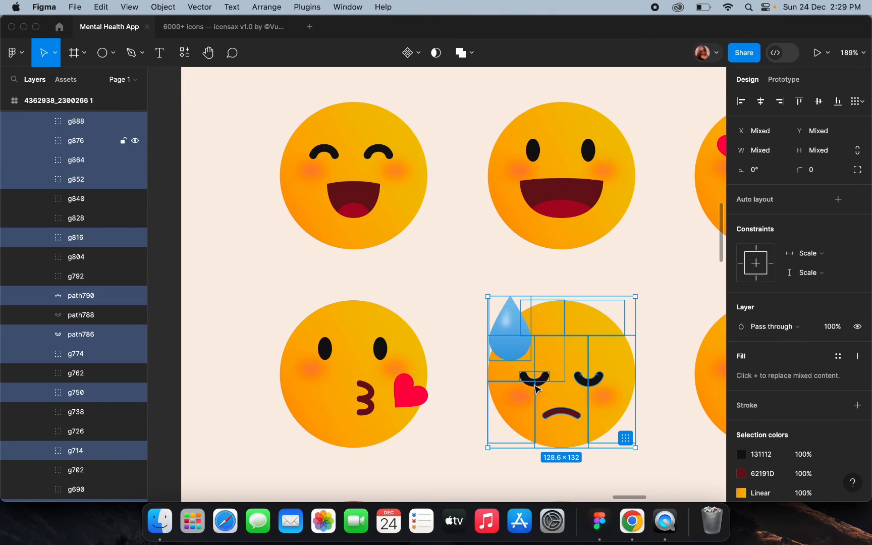
key(super+g)
Place a duplicate of the grouped sweat-drop emoji on the home screen
scroll(548, 328, down, 5)
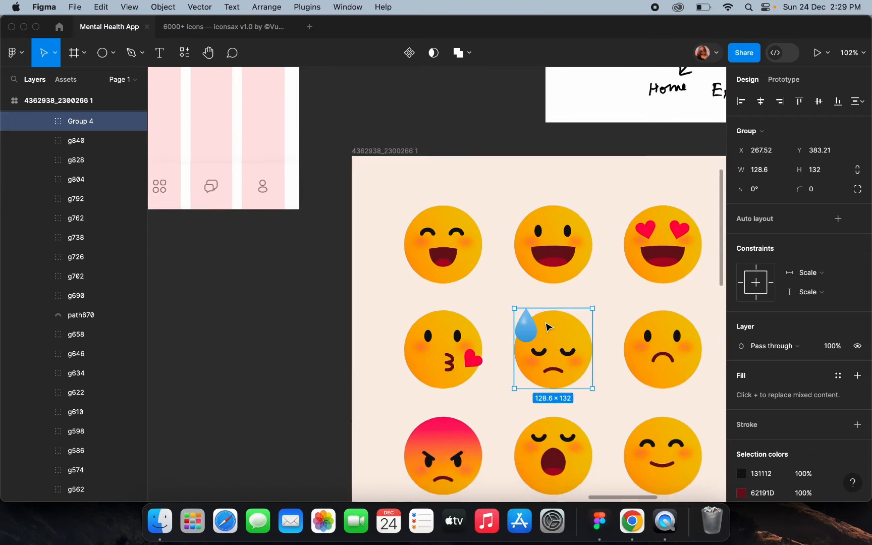
scroll(548, 327, down, 4)
drag(548, 330, 313, 101)
scroll(335, 127, up, 4)
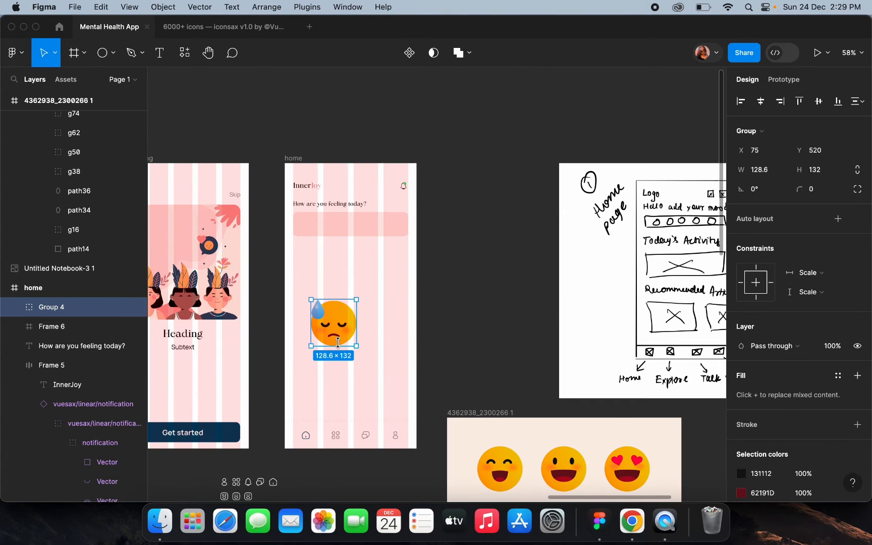
Scale the copied sweat-drop emoji down proportionally and move it to the start of the mood card
key(k)
drag(334, 346, 308, 227)
scroll(323, 282, up, 5)
click(323, 283)
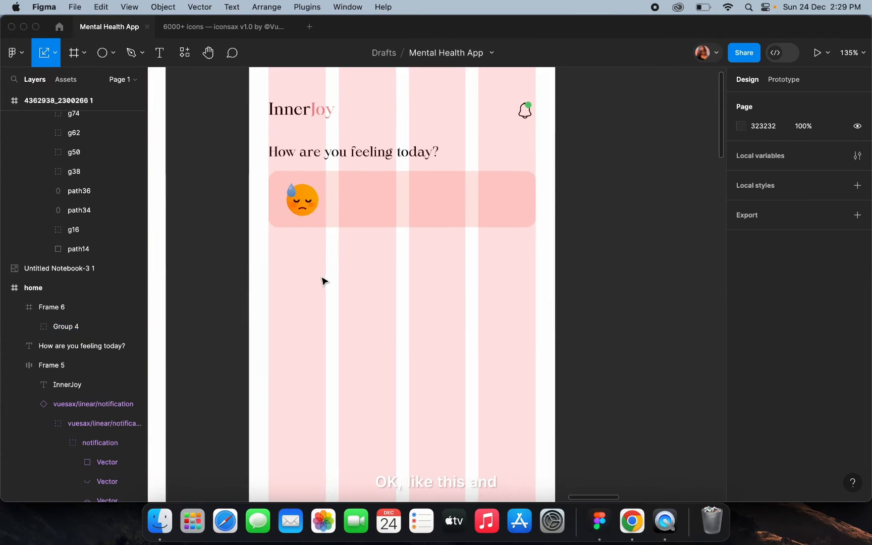
Group the face, eyes and mouth pieces of the frowning emoji in the emoji sheet
click(343, 220)
scroll(337, 229, down, 5)
scroll(346, 234, down, 3)
scroll(346, 234, right, 2)
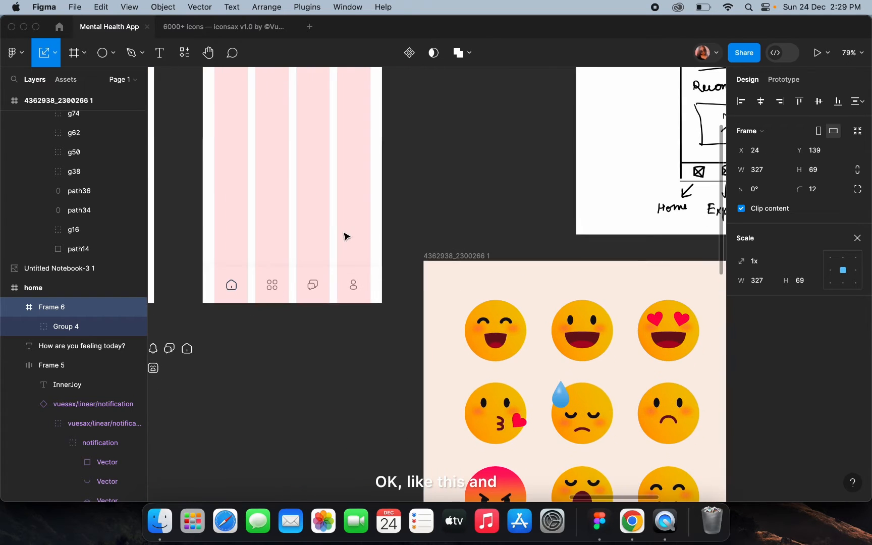
scroll(501, 308, down, 2)
scroll(502, 313, right, 2)
scroll(516, 419, up, 2)
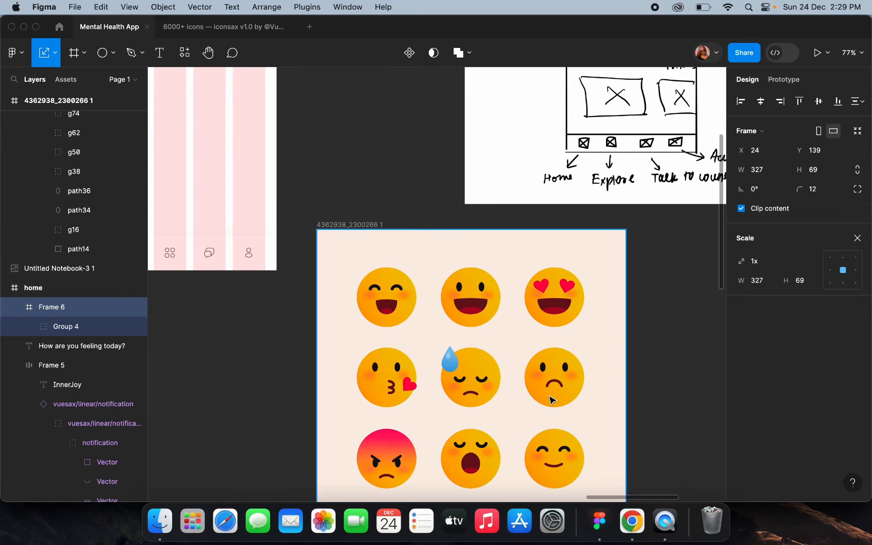
click(549, 400)
scroll(555, 399, up, 3)
scroll(568, 372, up, 3)
shift+click(586, 372)
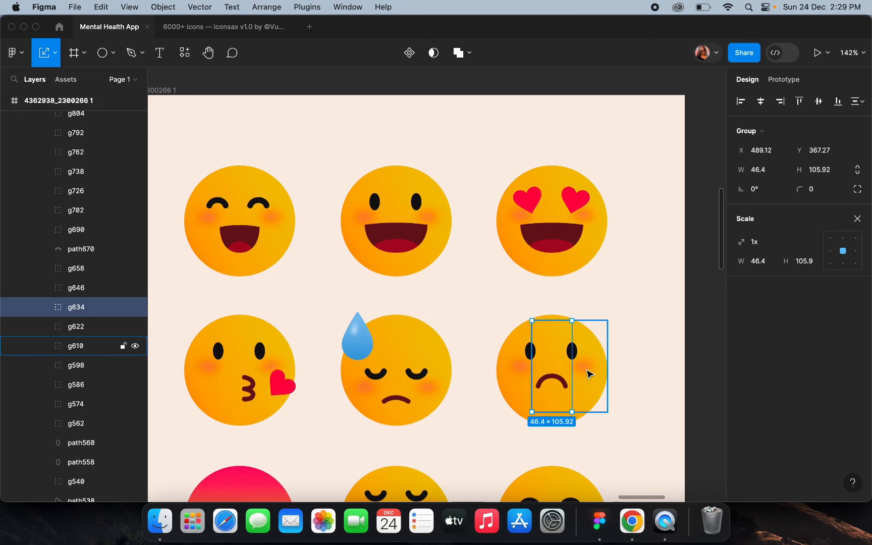
shift+click(522, 373)
shift+click(546, 377)
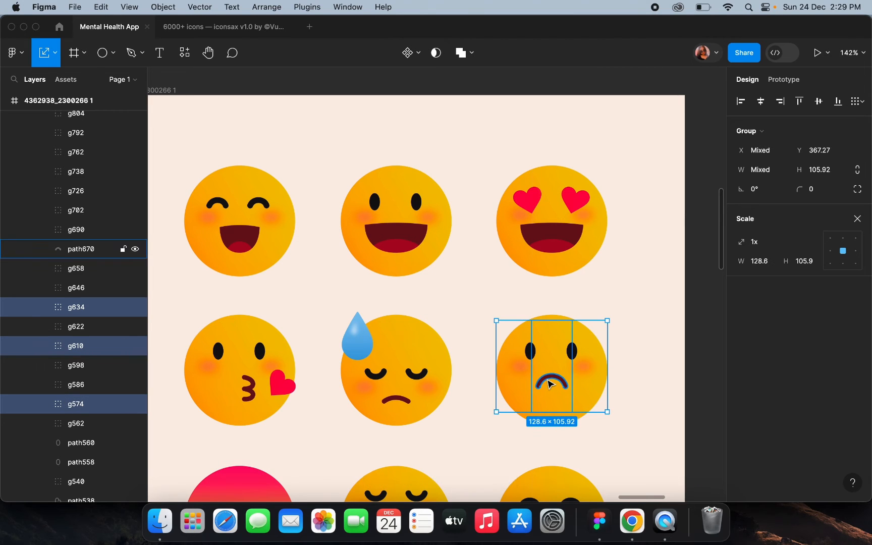
shift+click(533, 356)
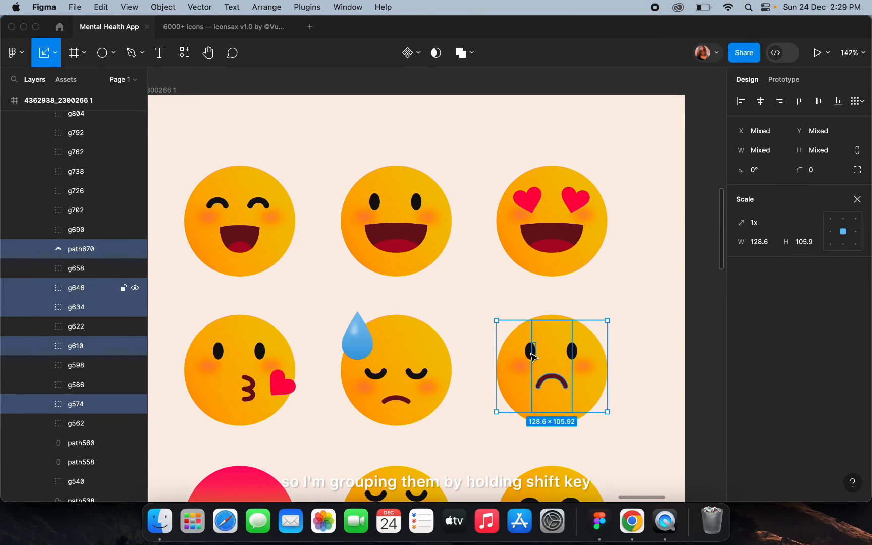
scroll(532, 355, up, 3)
shift+click(527, 351)
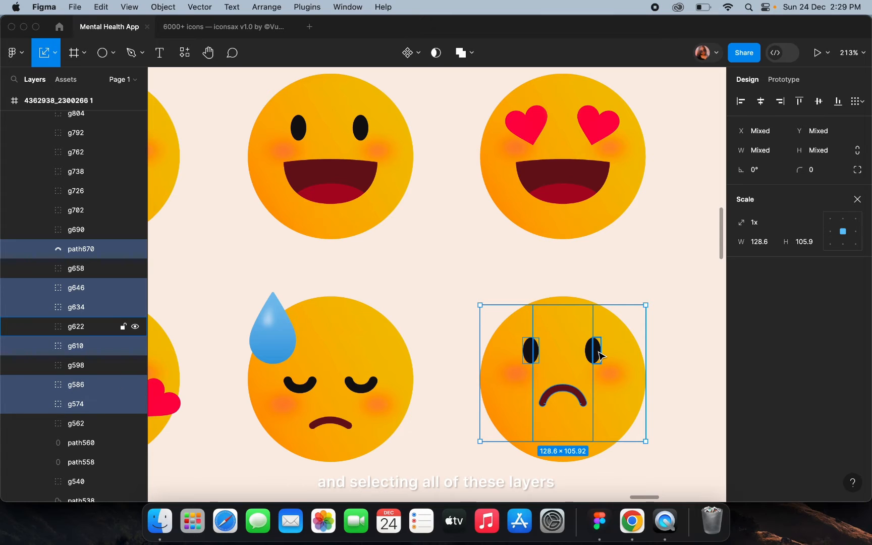
shift+click(598, 356)
shift+click(594, 355)
shift+click(571, 302)
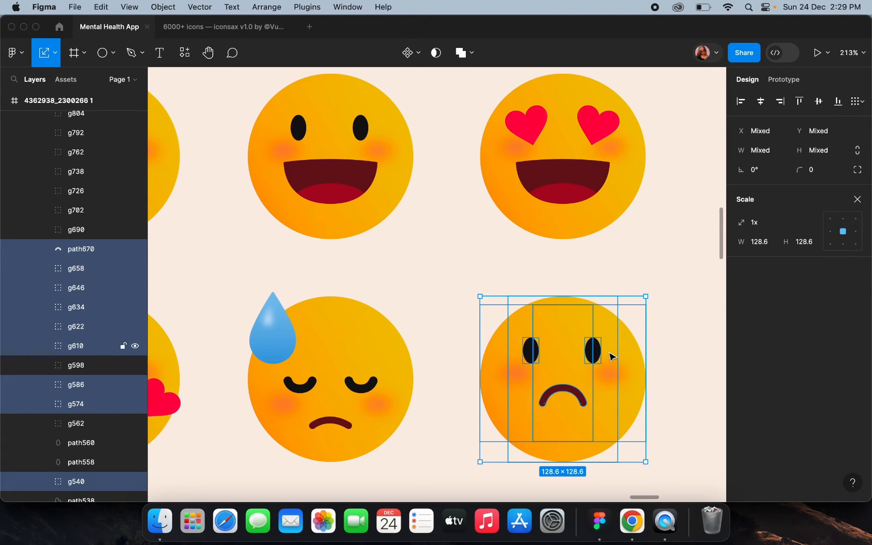
scroll(590, 331, down, 5)
key(super+g)
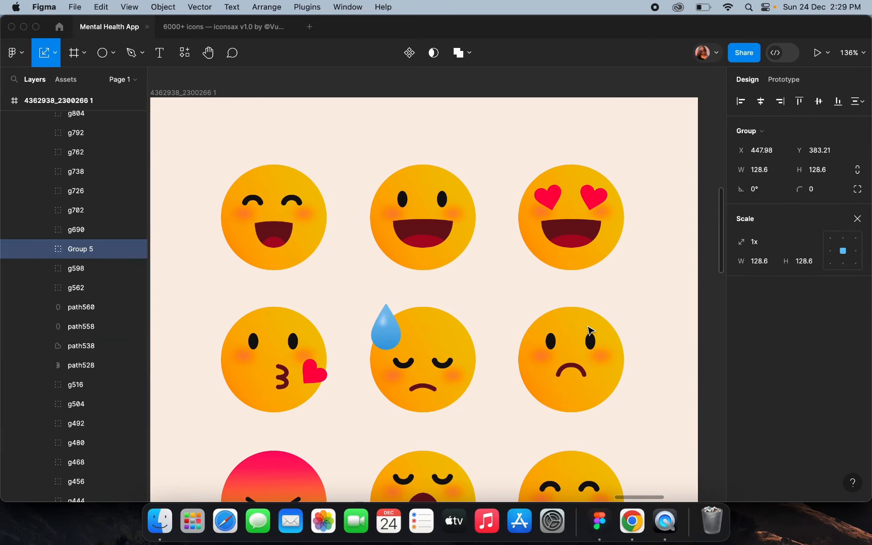
Add a copy of the frowning emoji, scaled to 38 by 38, beside the sweat-drop emoji in the mood card
scroll(590, 331, down, 10)
scroll(590, 331, down, 2)
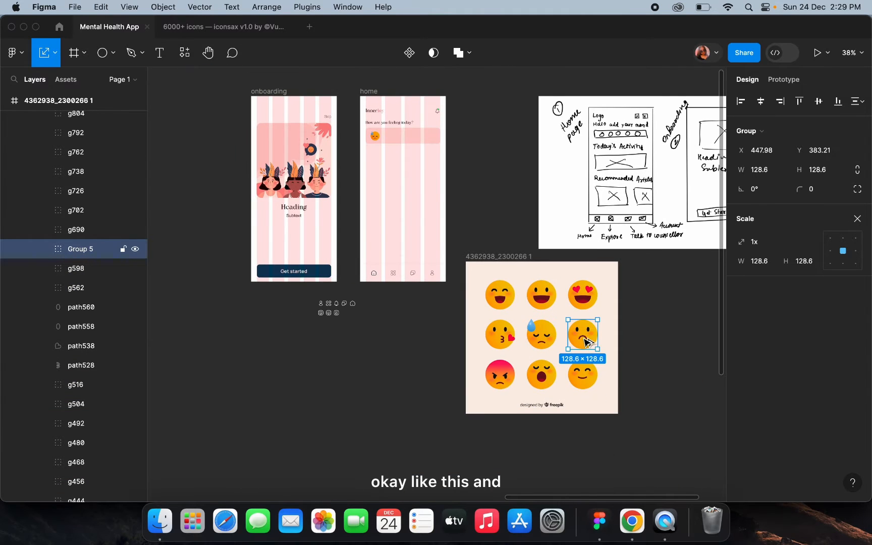
drag(585, 336, 385, 178)
scroll(385, 178, up, 12)
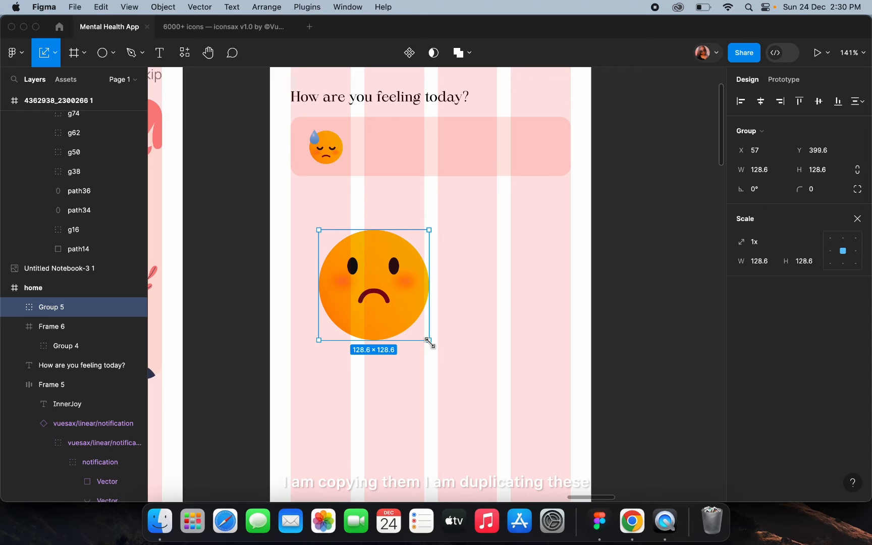
drag(430, 342, 399, 167)
scroll(381, 155, up, 4)
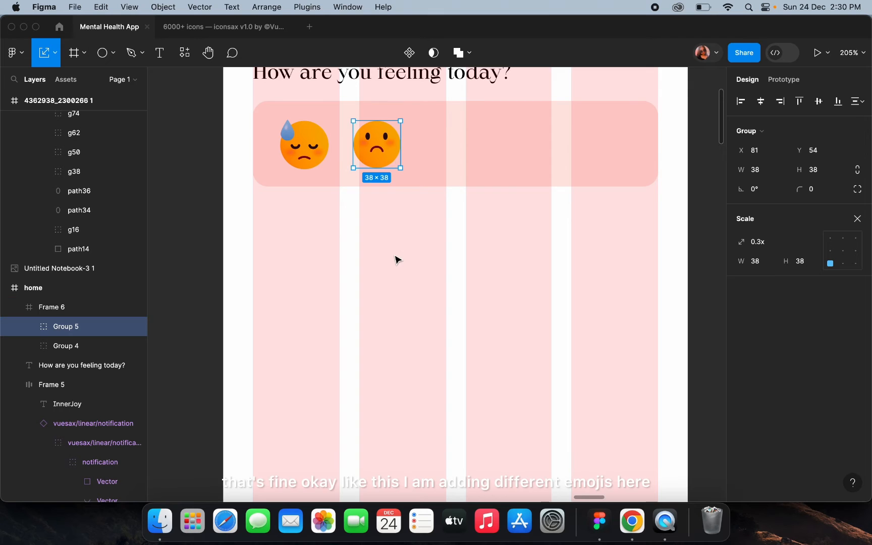
Group the face and eye pieces of the closed-eye smiling emoji in the emoji sheet
click(395, 257)
scroll(395, 258, down, 6)
scroll(395, 258, down, 3)
scroll(395, 257, right, 2)
scroll(536, 374, down, 5)
scroll(536, 375, right, 2)
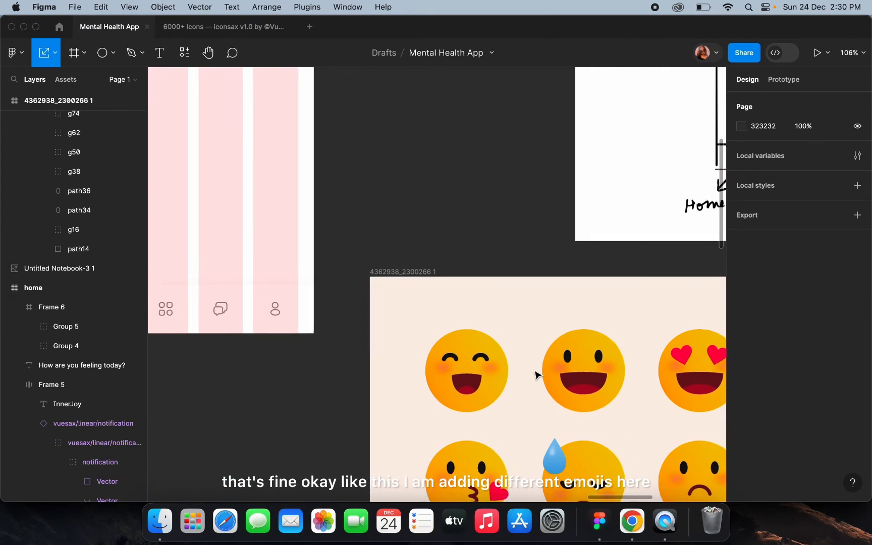
scroll(536, 374, up, 1)
double_click(571, 434)
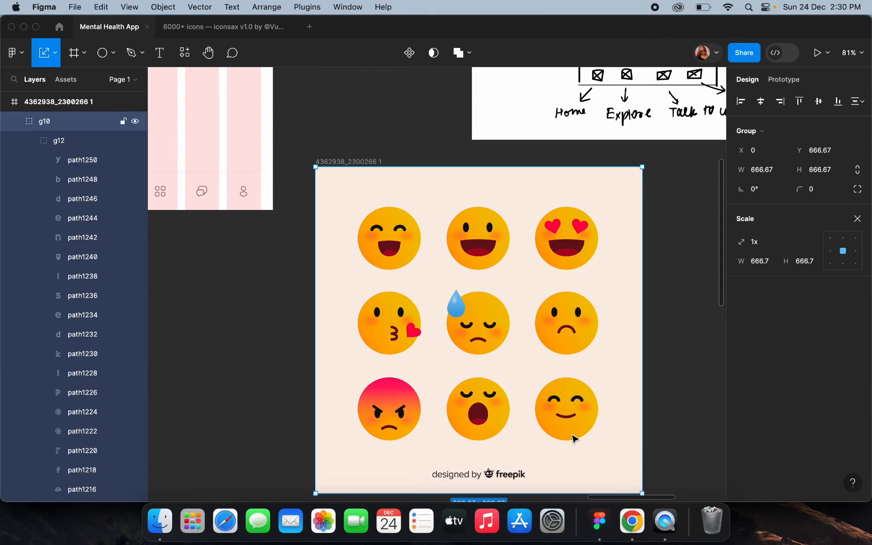
double_click(571, 435)
scroll(587, 423, up, 4)
scroll(590, 426, up, 2)
shift+click(605, 413)
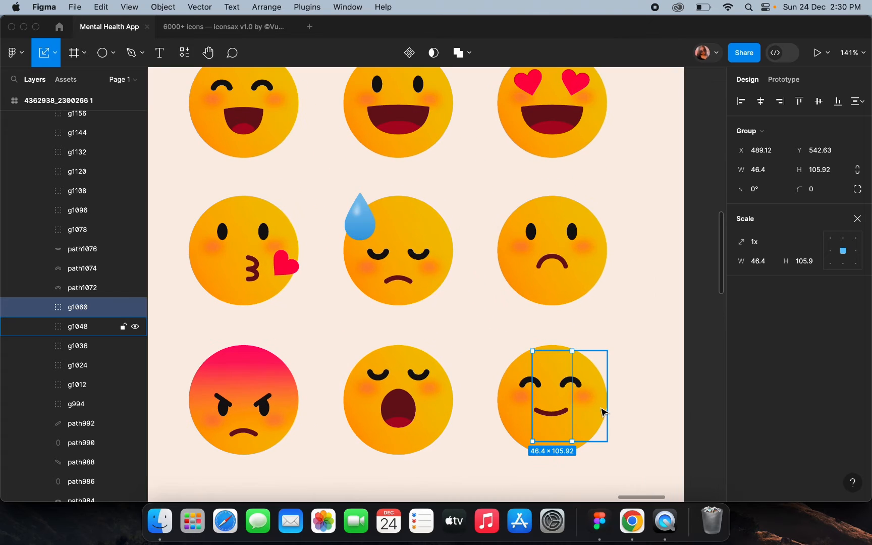
shift+click(520, 402)
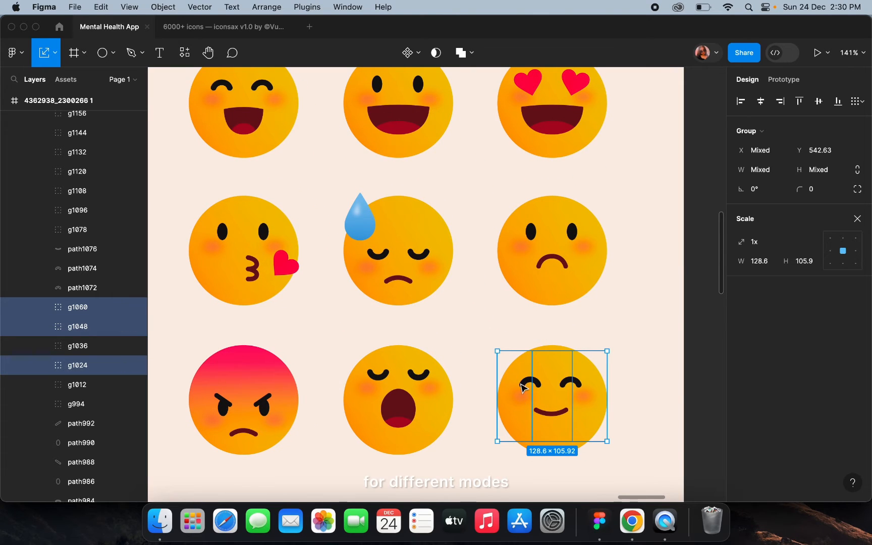
shift+click(528, 385)
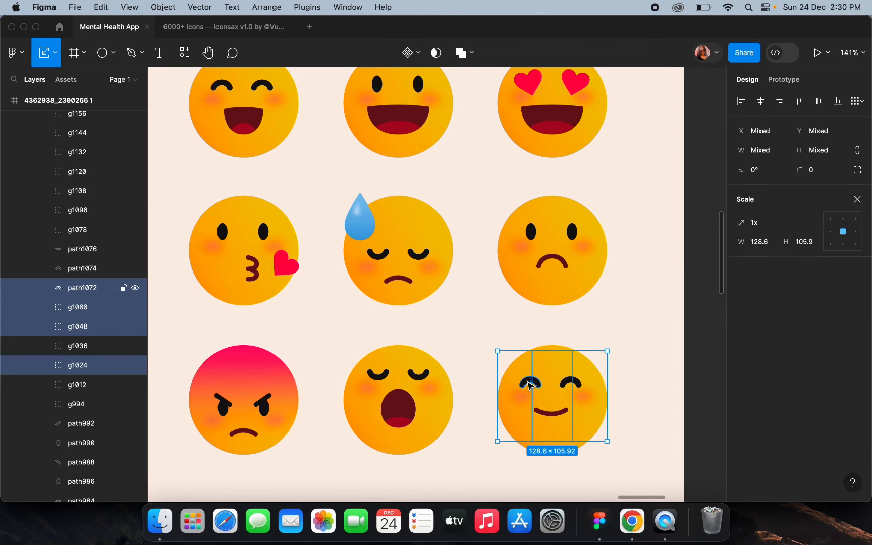
shift+click(570, 382)
shift+click(554, 352)
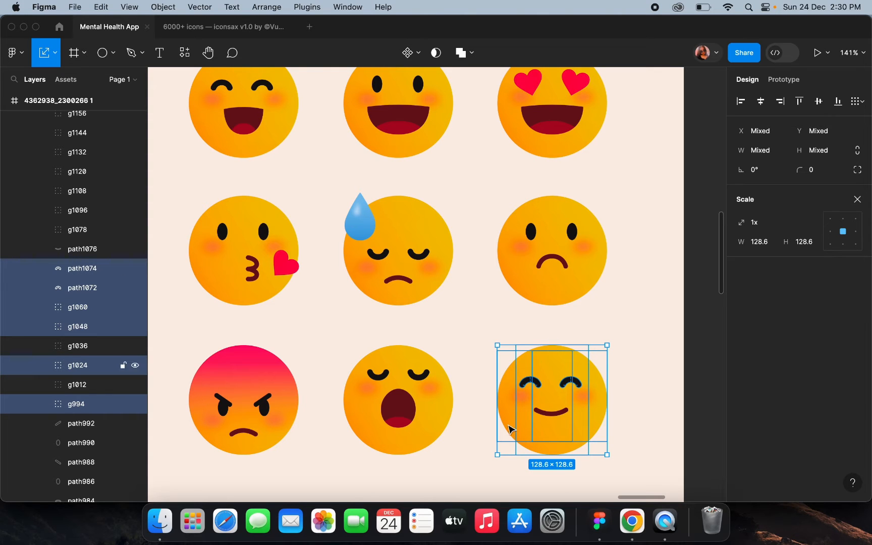
key(super+g)
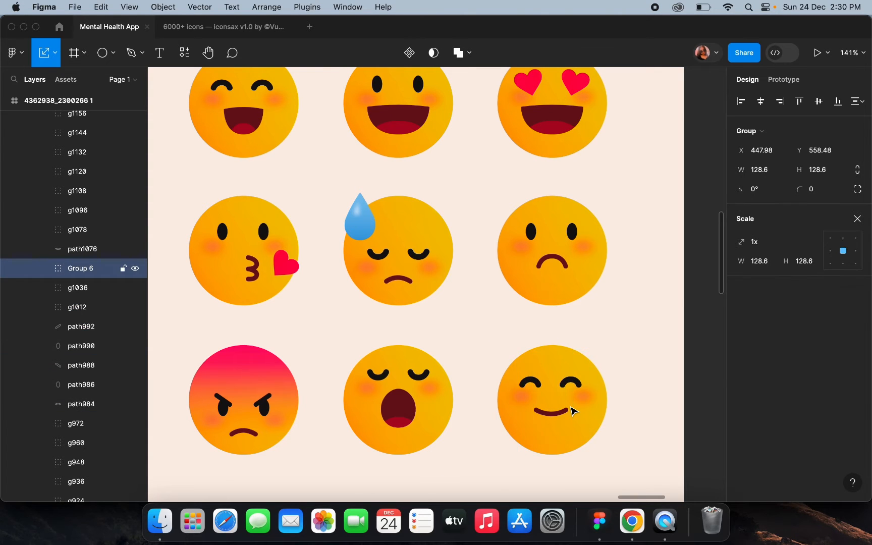
scroll(574, 411, down, 5)
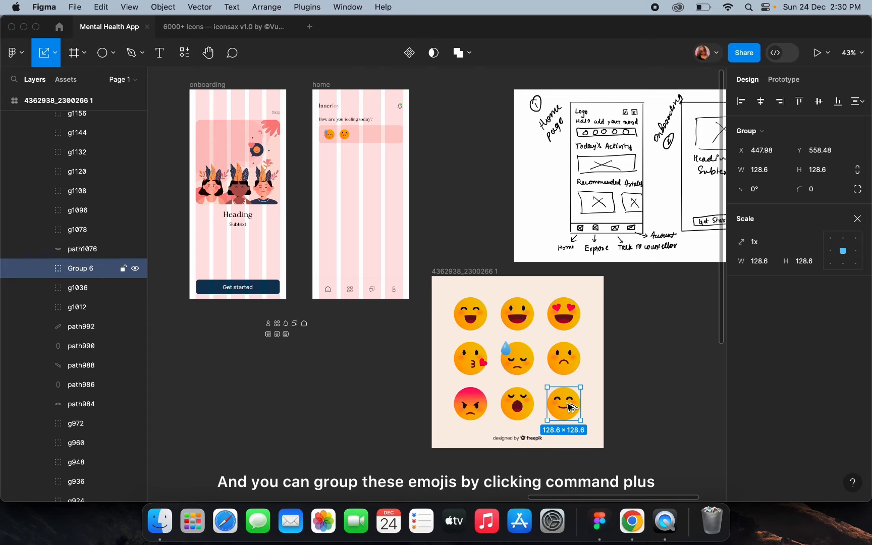
drag(571, 406, 368, 233)
key(super+z)
Group the smiling emoji's mouth together with its already grouped face
scroll(566, 409, up, 5)
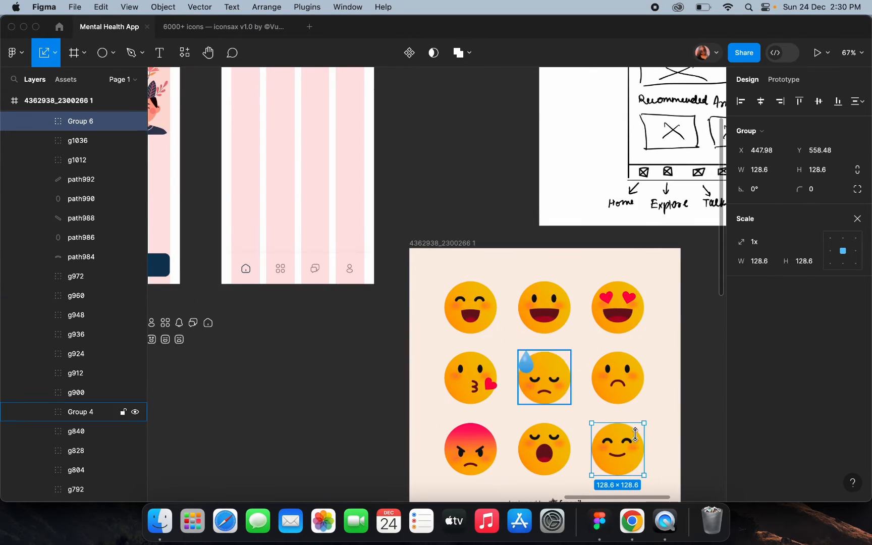
shift+click(583, 415)
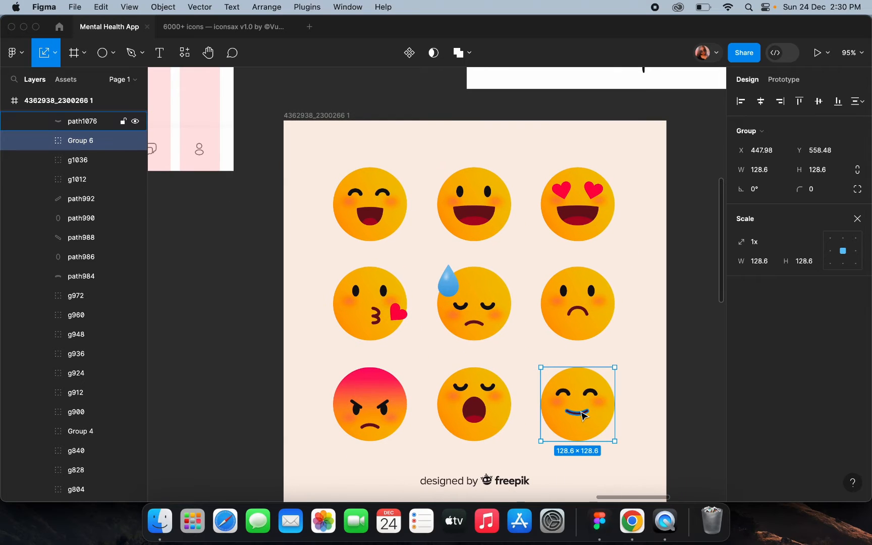
key(super+g)
Add a copy of the smiling emoji, scaled to about 47 by 47, after the frowning emoji in the mood card
scroll(581, 412, down, 4)
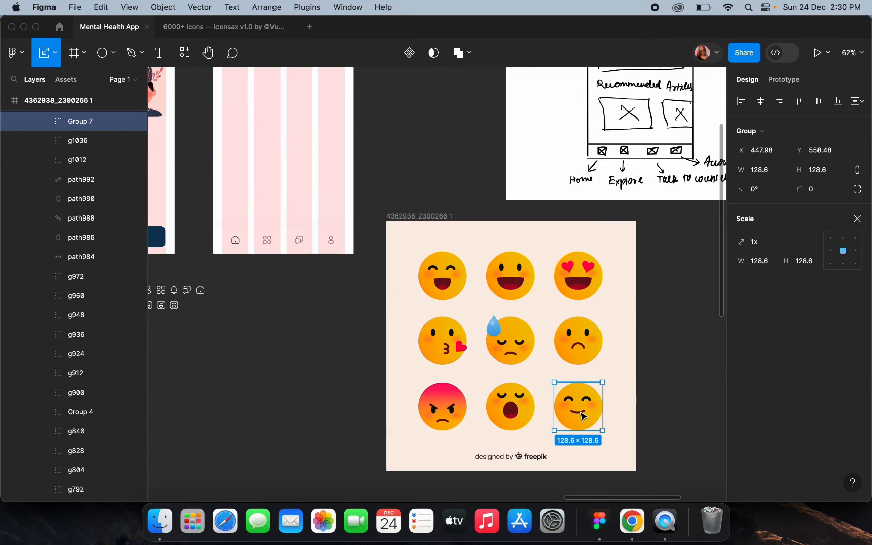
drag(581, 412, 300, 164)
scroll(300, 164, down, 3)
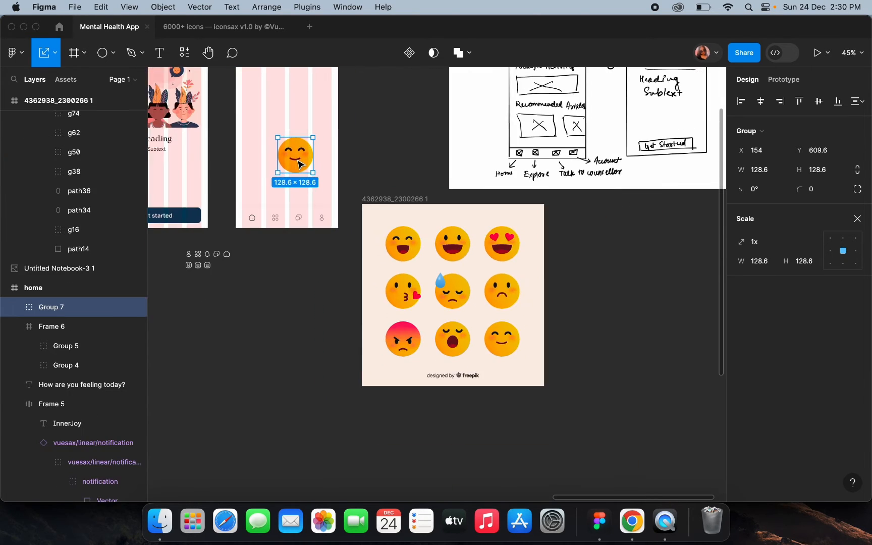
scroll(299, 164, up, 3)
scroll(299, 166, up, 3)
drag(324, 380, 292, 217)
scroll(291, 218, up, 5)
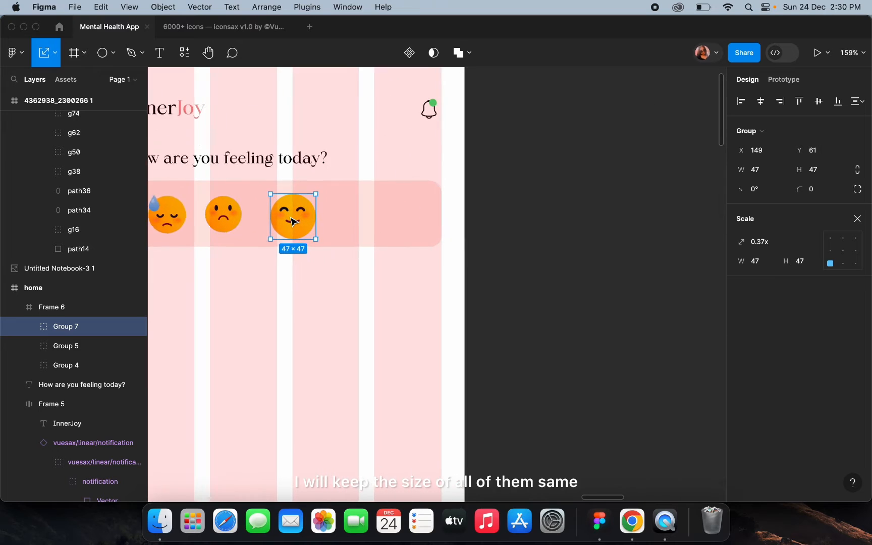
Move the smiling emoji closer to the frowning emoji in the mood card and scale it to 39 by 39
scroll(292, 221, up, 3)
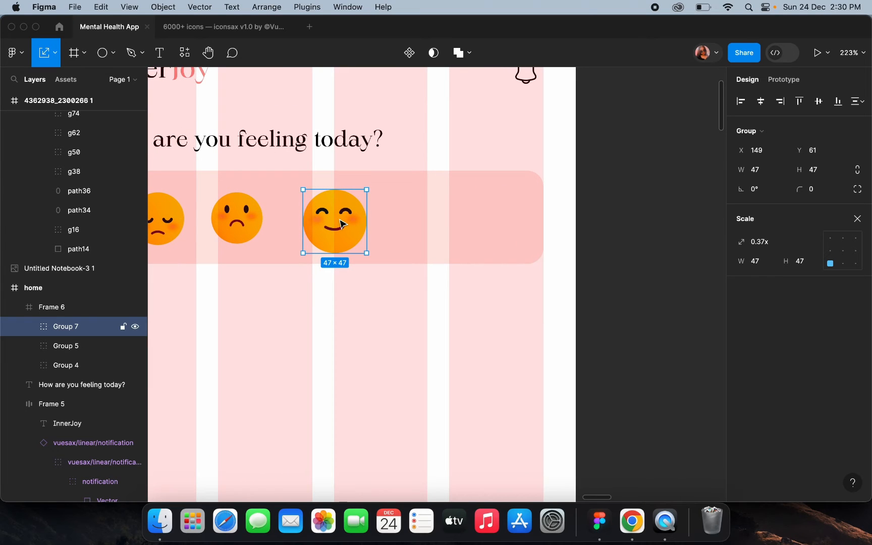
drag(342, 223, 329, 227)
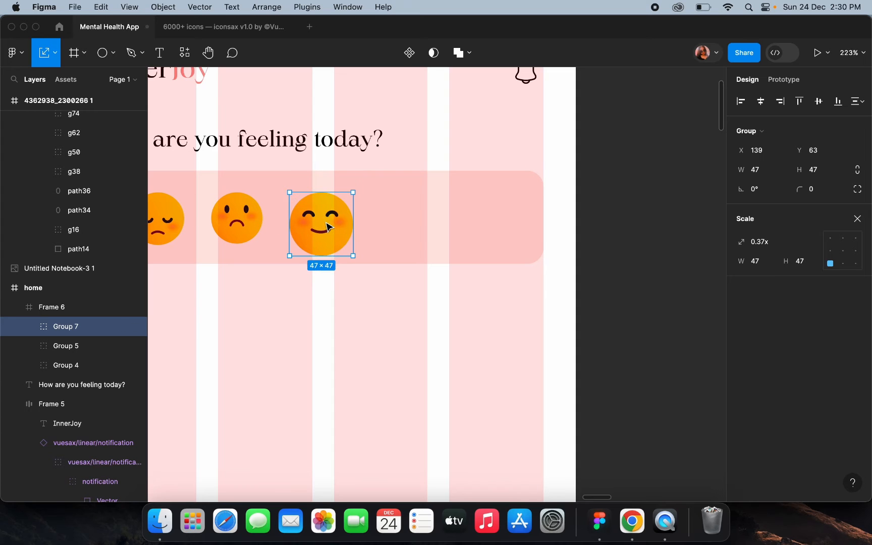
Group the face, eye and mouth pieces of the laughing closed-eye emoji in the emoji sheet
scroll(337, 317, down, 5)
scroll(336, 317, down, 5)
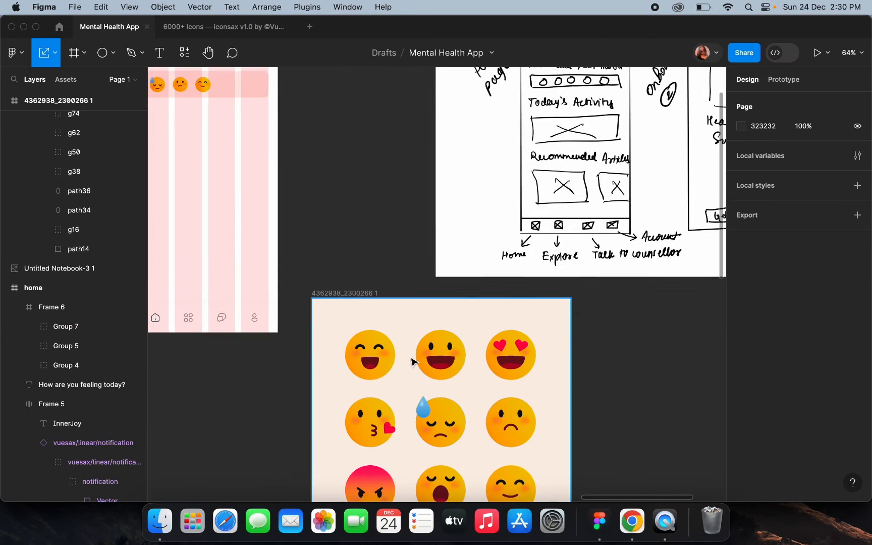
click(390, 371)
double_click(390, 371)
scroll(390, 371, up, 5)
shift+click(323, 337)
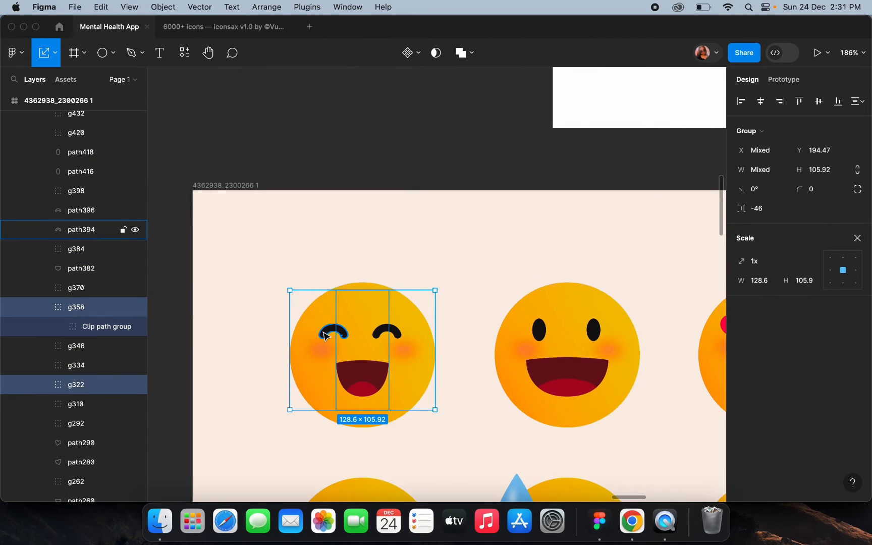
shift+click(387, 332)
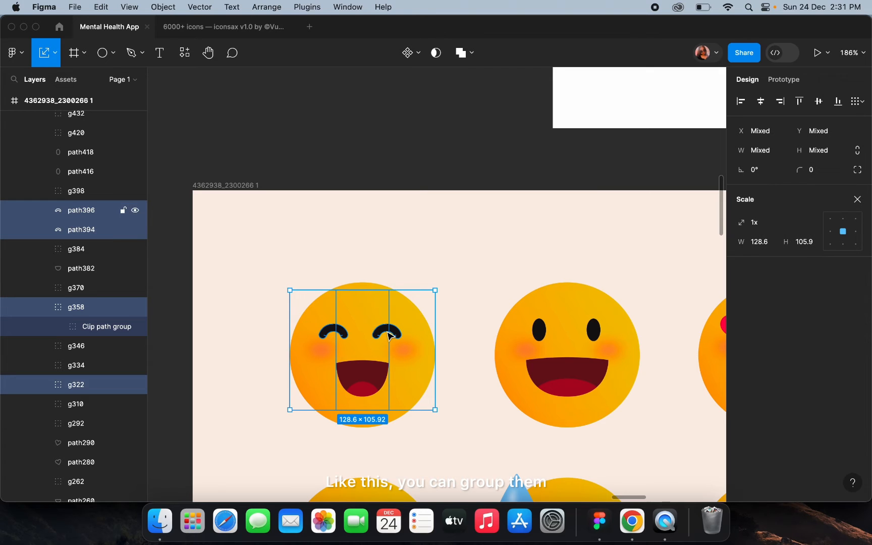
shift+click(362, 381)
shift+click(363, 284)
shift+click(286, 366)
shift+click(402, 367)
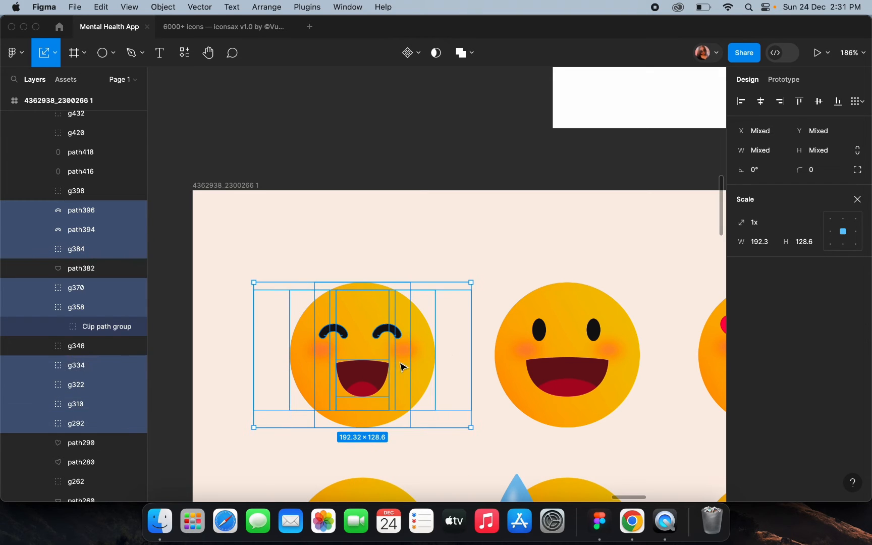
scroll(352, 324, down, 2)
scroll(334, 384, up, 8)
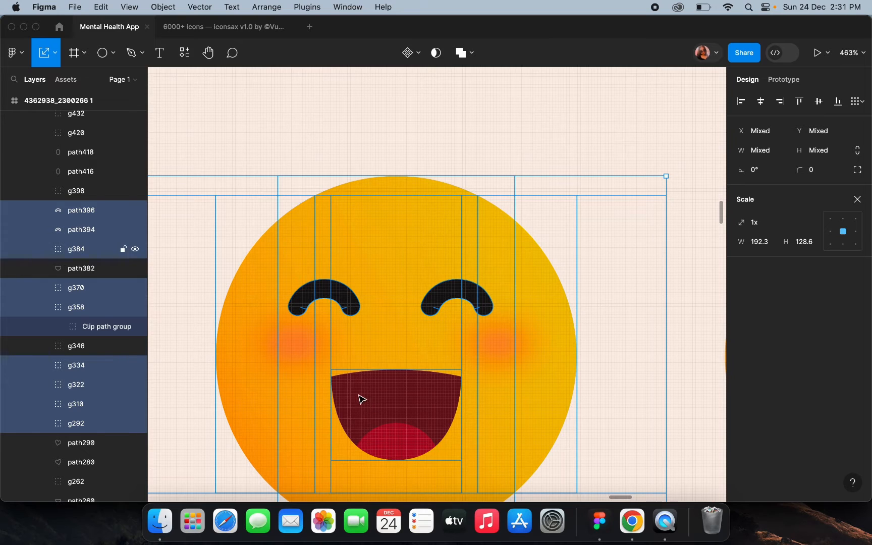
shift+click(360, 399)
scroll(374, 429, down, 3)
key(super+g)
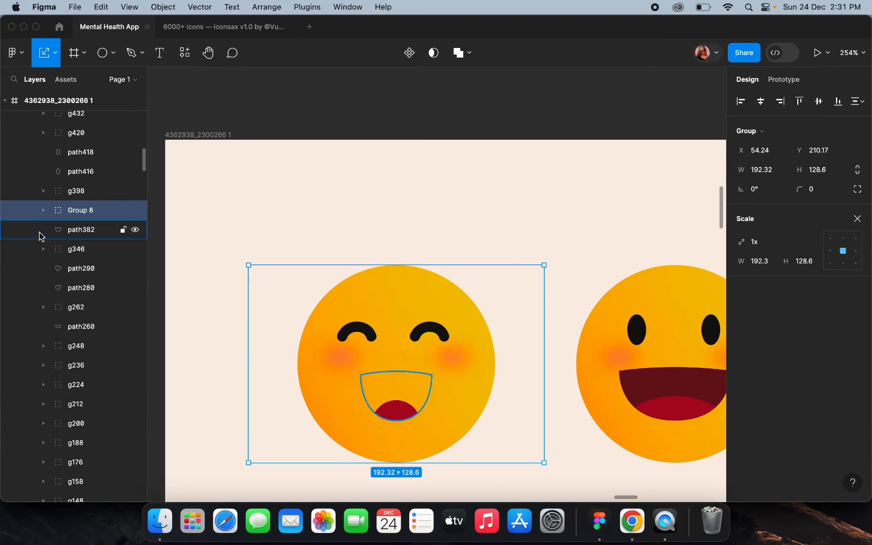
Move the mouth shape path382 into the laughing emoji's group, directly below g384 in the layer order
click(75, 249)
click(115, 326)
click(79, 422)
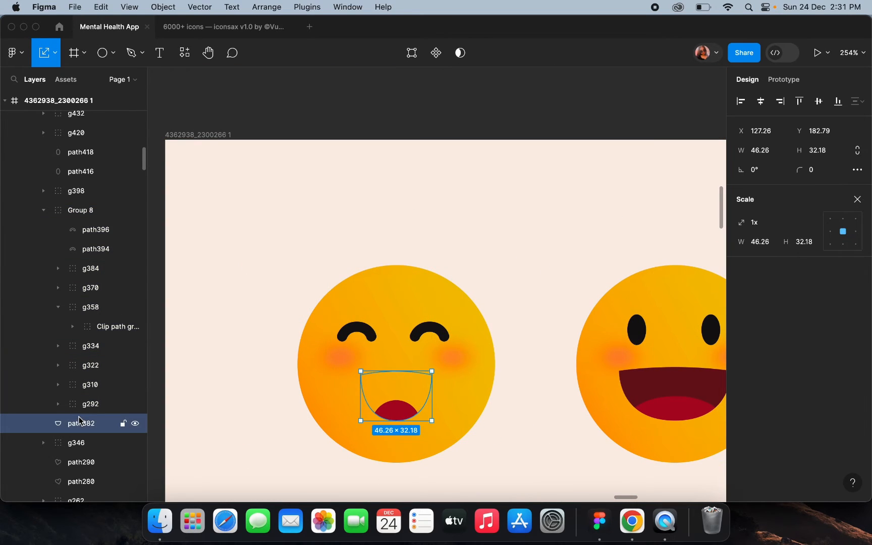
drag(91, 222, 92, 223)
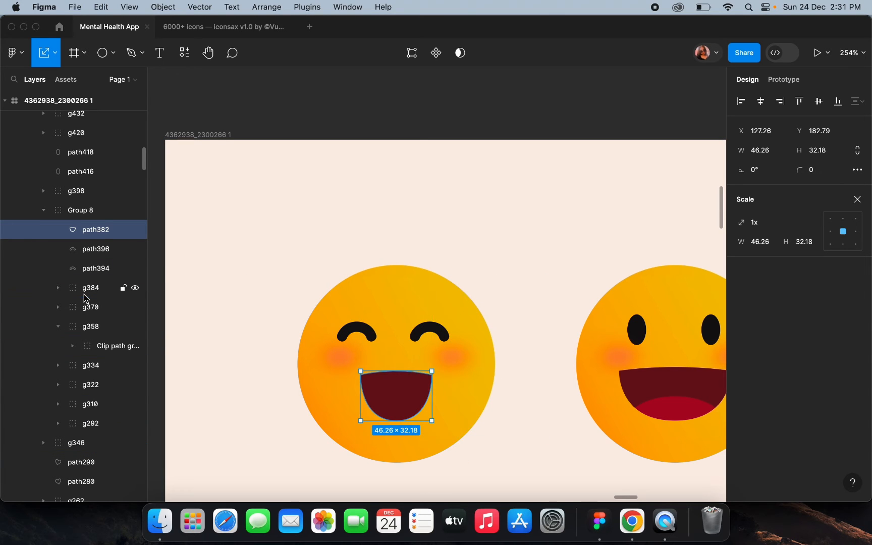
drag(93, 230, 72, 281)
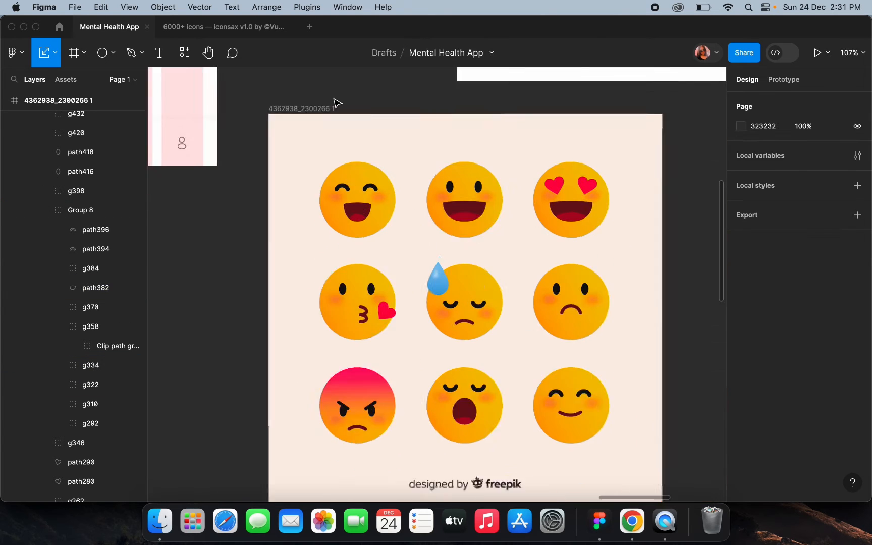
Copy the laughing emoji's group onto the home screen and delete the surplus pieces g334 and g310 from the copy
click(334, 103)
double_click(358, 199)
scroll(434, 185, left, 3)
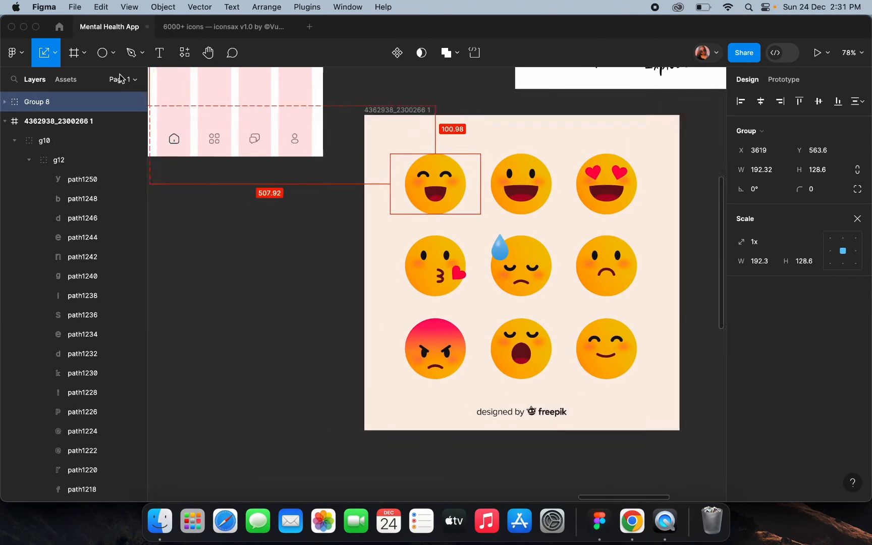
drag(434, 185, 347, 157)
scroll(347, 156, up, 2)
double_click(393, 175)
shift+click(228, 166)
key(BackSpace)
scroll(333, 252, down, 5)
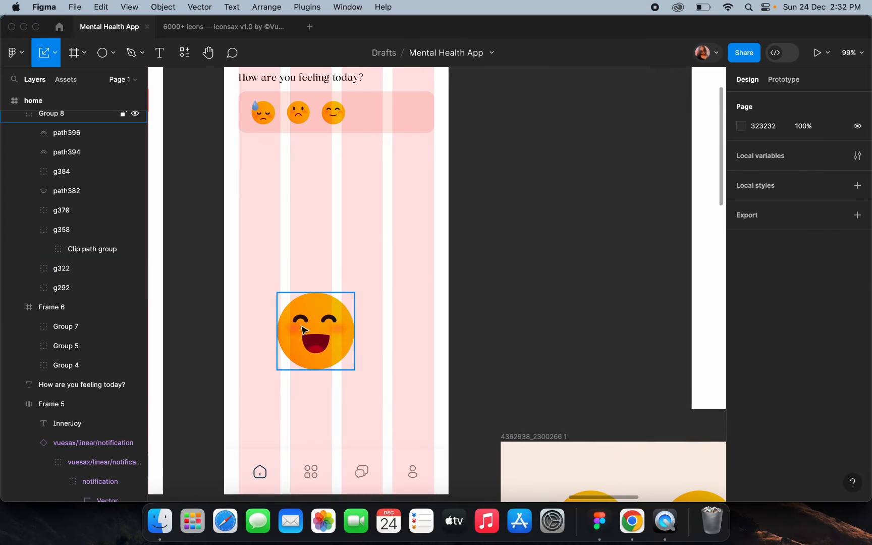
Scale the laughing emoji to about 40 by 40 and place it after the smiling emoji in the mood card
drag(317, 328, 368, 168)
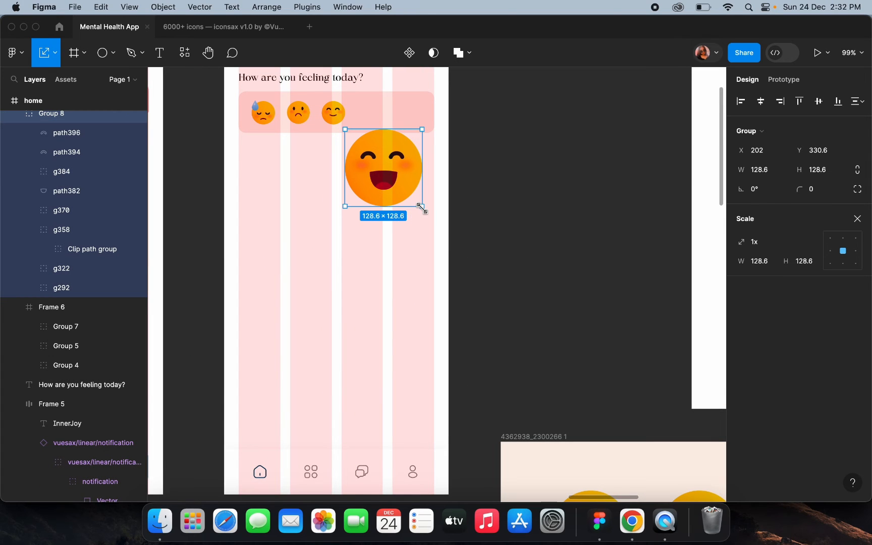
drag(422, 208, 370, 154)
scroll(353, 201, up, 3)
drag(358, 253, 380, 203)
scroll(381, 230, up, 3)
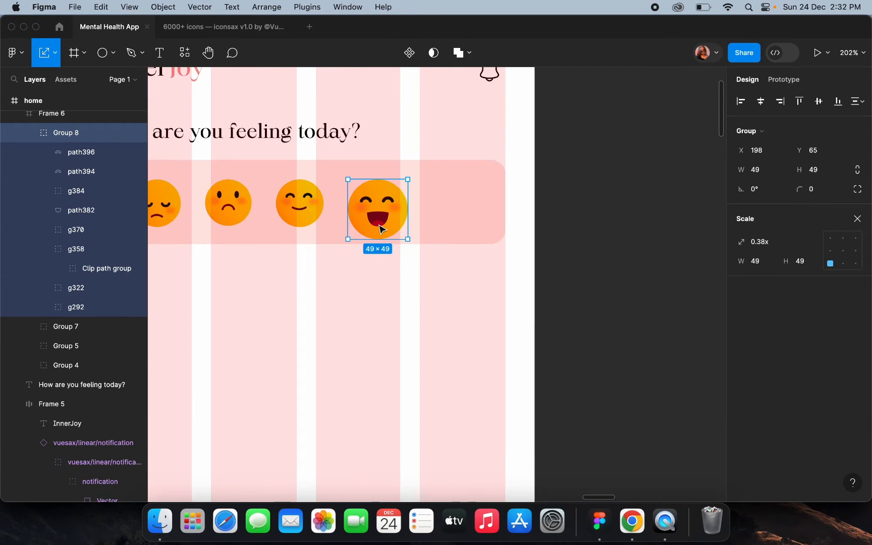
drag(408, 239, 397, 228)
click(382, 294)
Group the face, heart-eye and mouth pieces of the heart-eyes emoji in the emoji sheet
scroll(381, 295, down, 5)
scroll(410, 231, down, 8)
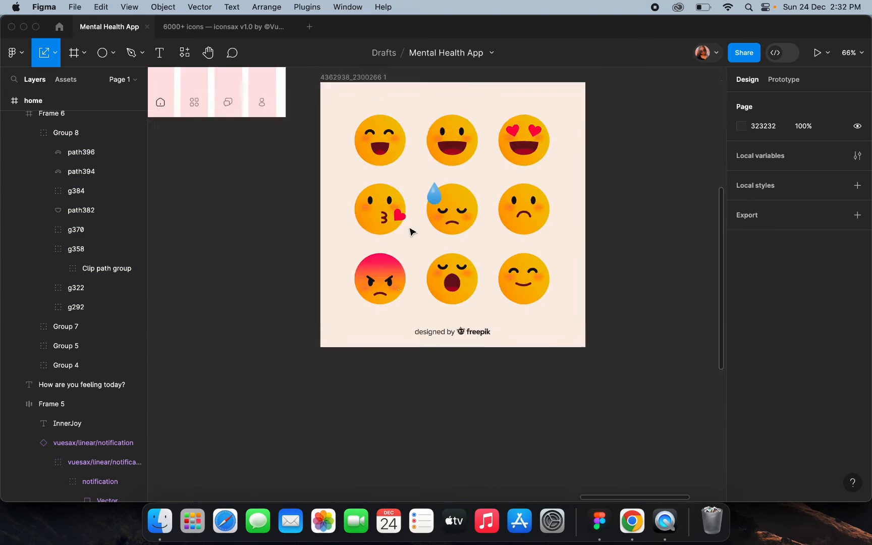
scroll(413, 232, up, 5)
double_click(514, 378)
double_click(514, 378)
scroll(514, 377, up, 3)
click(563, 378)
scroll(563, 379, up, 3)
shift+click(539, 351)
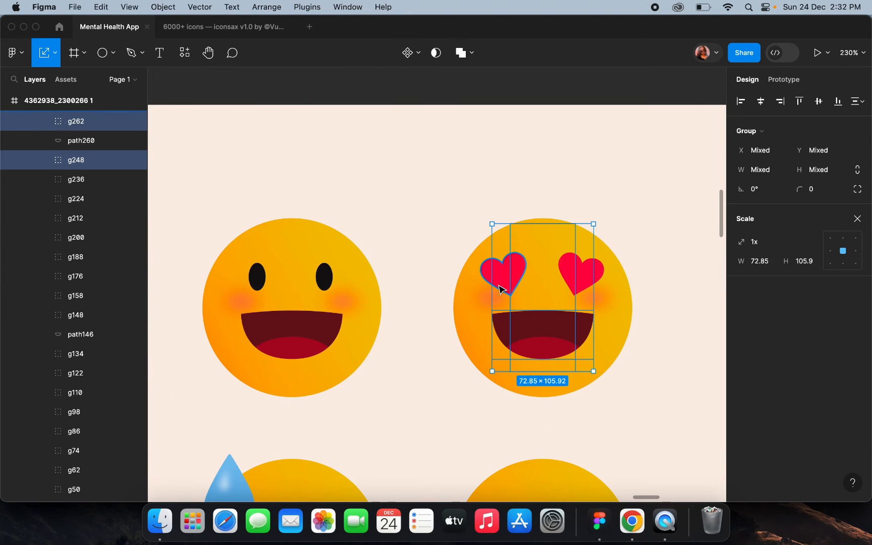
shift+click(499, 289)
shift+click(473, 294)
shift+click(599, 292)
shift+click(552, 221)
shift+click(569, 275)
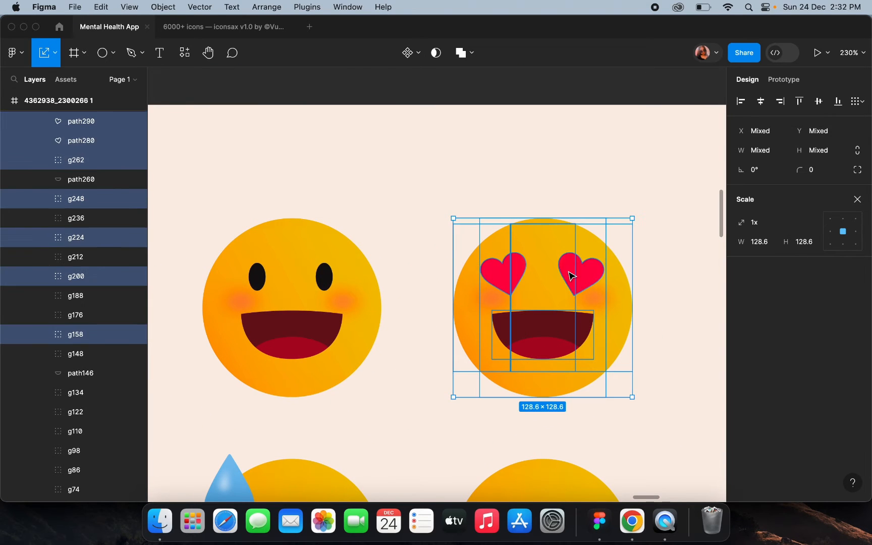
key(super+g)
Move the mouth shape path260 into the heart-eyes emoji's group, directly below g262 in the layer order
click(46, 138)
click(43, 121)
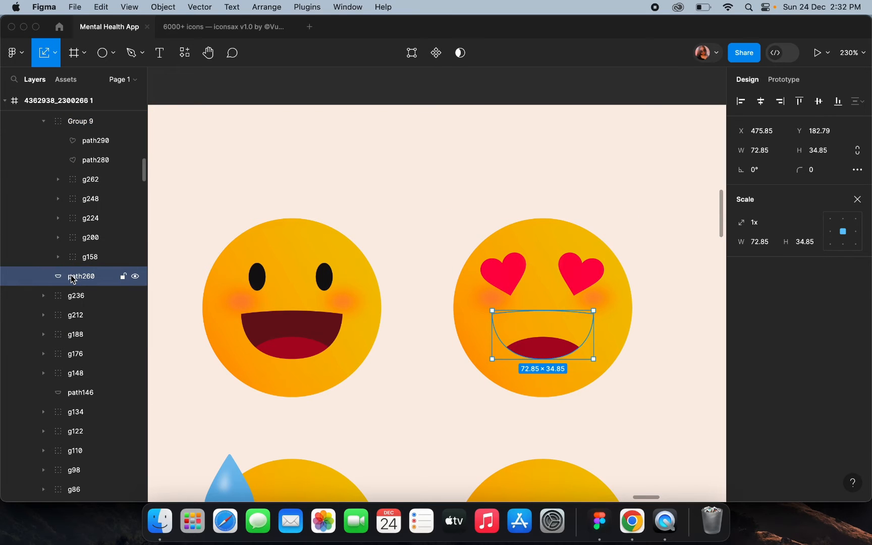
drag(71, 267, 79, 197)
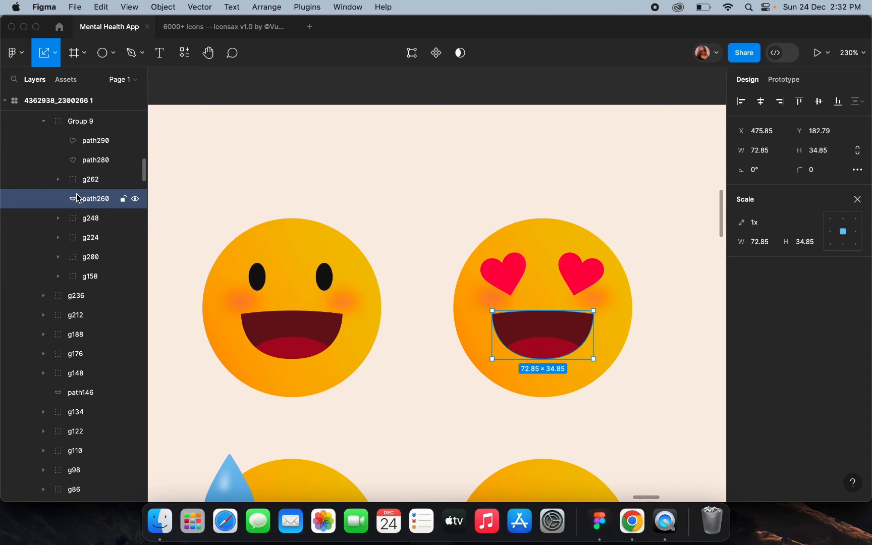
Place a copy of the grouped heart-eyes emoji on the home screen below the mood card
scroll(514, 237, down, 10)
click(594, 208)
click(535, 267)
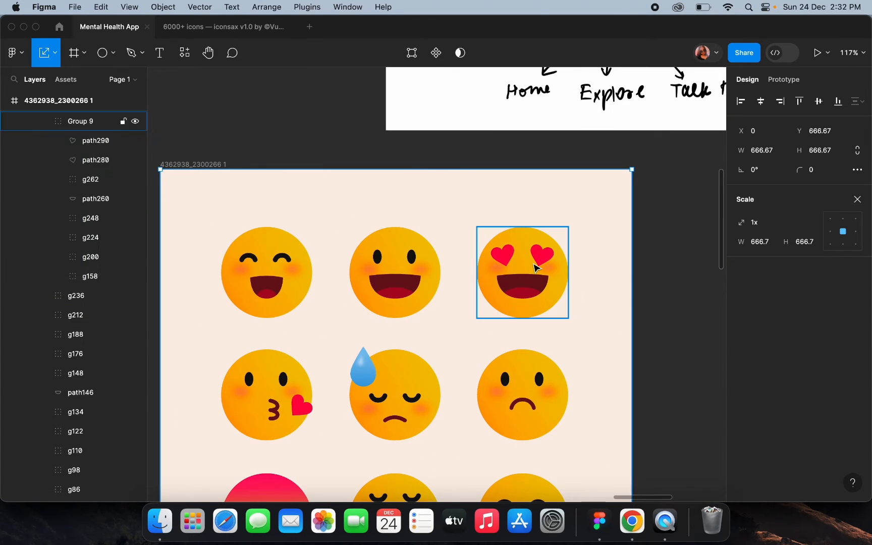
scroll(535, 268, down, 2)
drag(528, 265, 313, 117)
scroll(313, 118, up, 4)
scroll(313, 117, up, 3)
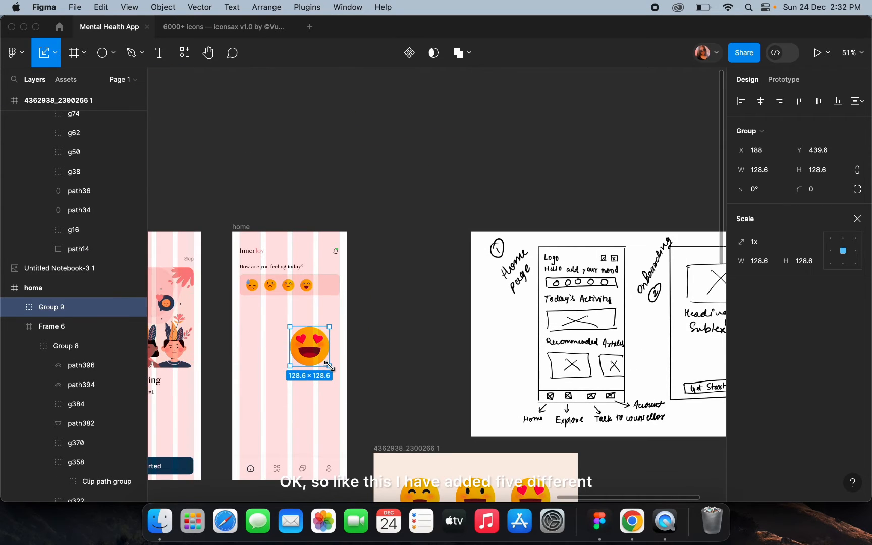
Scale the heart-eyes emoji to 40 by 40 and place it after the laughing emoji in the mood card
drag(328, 364, 348, 259)
scroll(302, 343, up, 3)
scroll(352, 262, up, 5)
scroll(293, 202, up, 3)
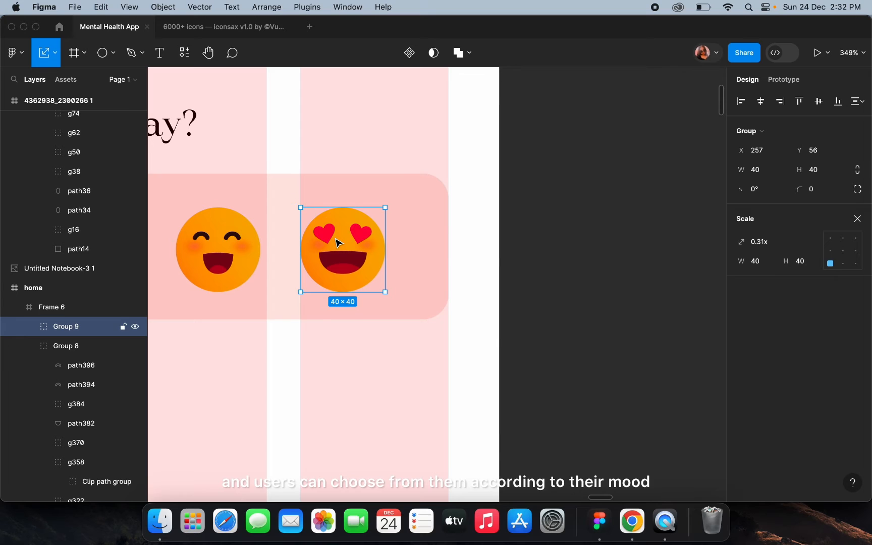
drag(336, 239, 338, 241)
scroll(451, 272, down, 3)
scroll(451, 273, left, 5)
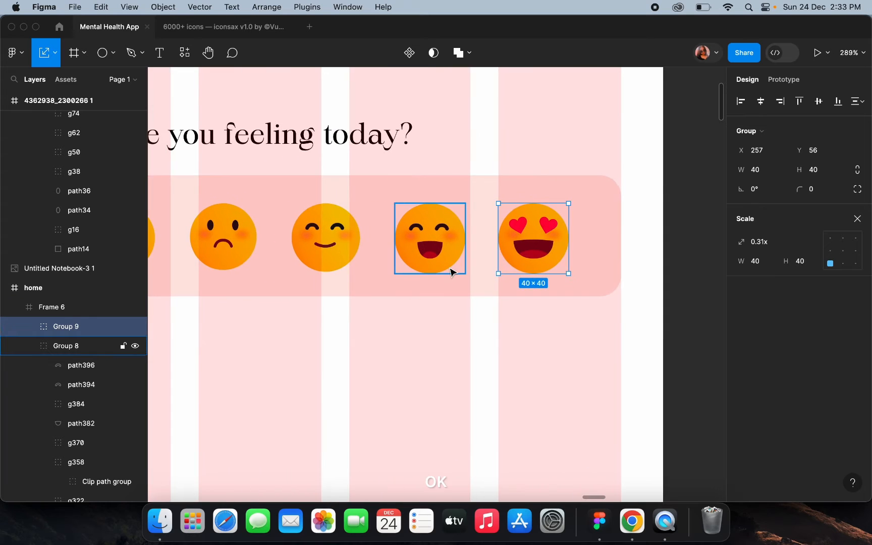
Adjust the laughing emoji to 39 by 39 and resize the heart-eyes emoji to about the same size
scroll(451, 273, down, 3)
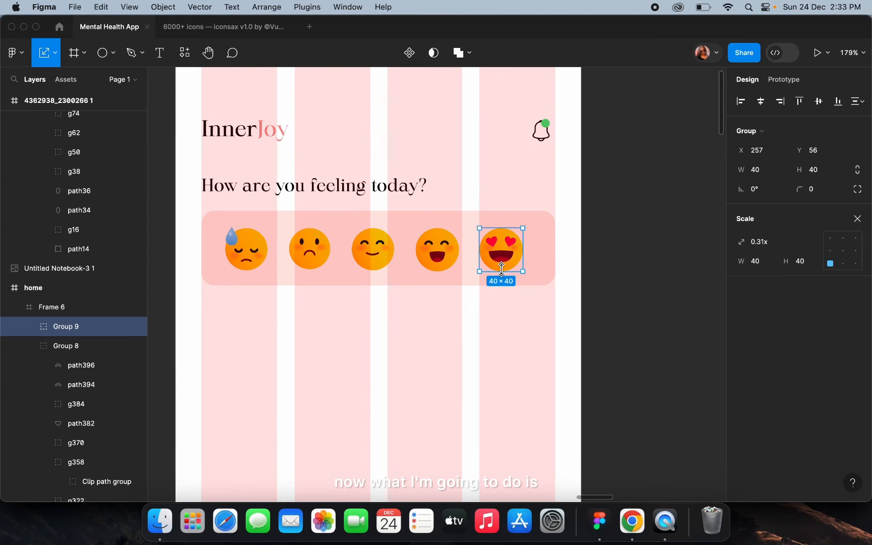
drag(502, 268, 502, 265)
click(473, 353)
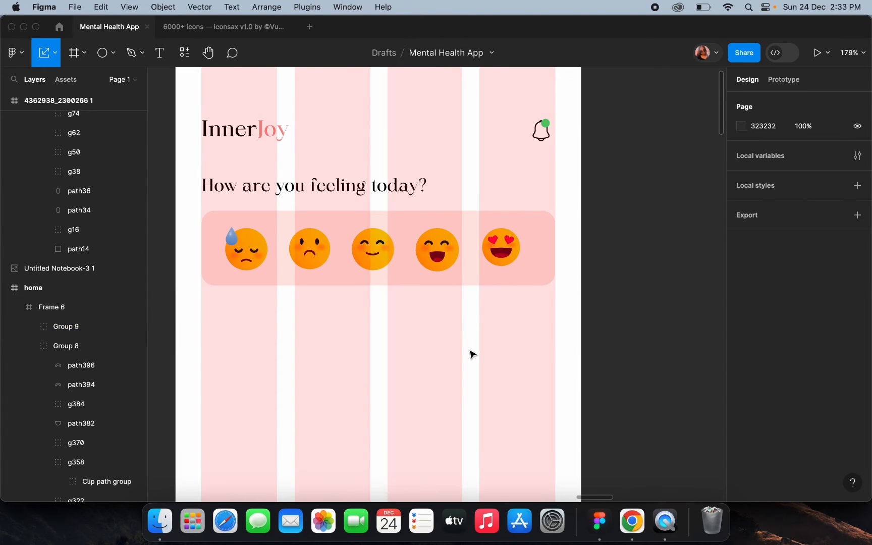
click(500, 250)
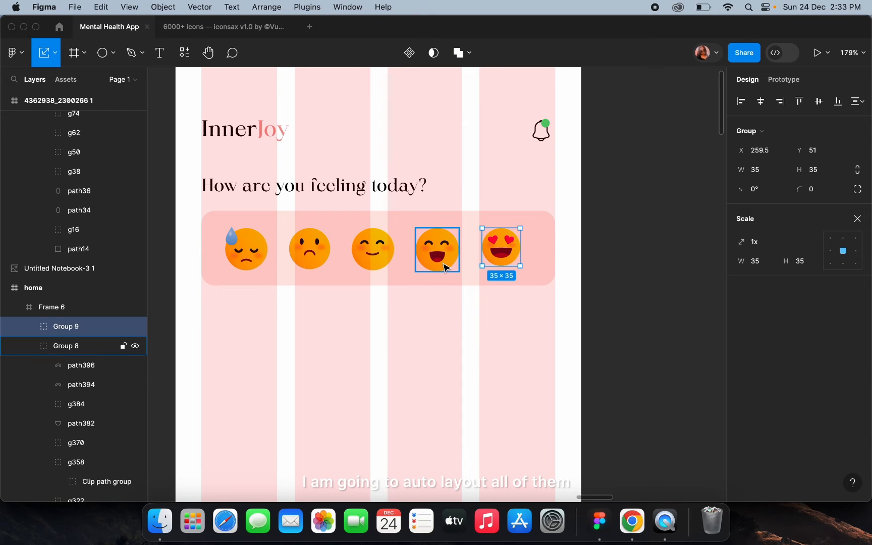
click(443, 260)
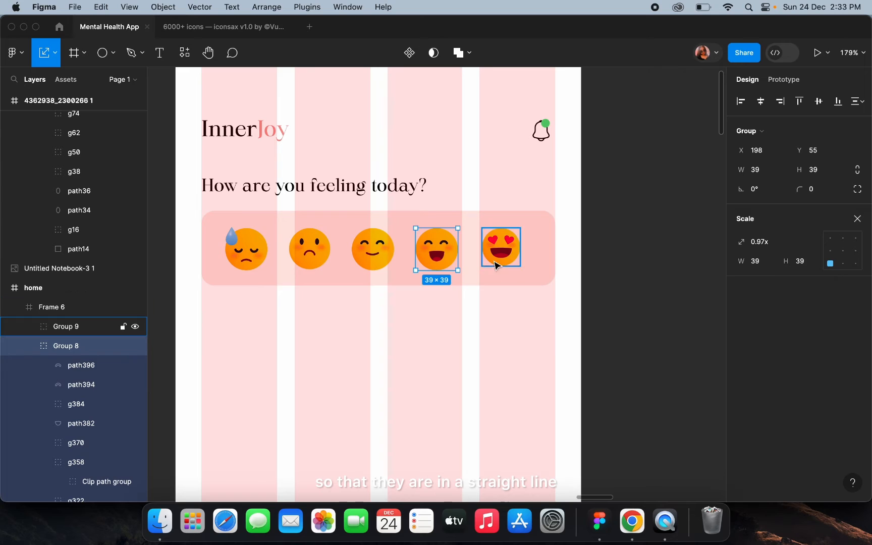
click(514, 263)
drag(523, 267, 524, 267)
click(444, 348)
Combine all five emojis in the mood card into one horizontal auto layout row
click(265, 270)
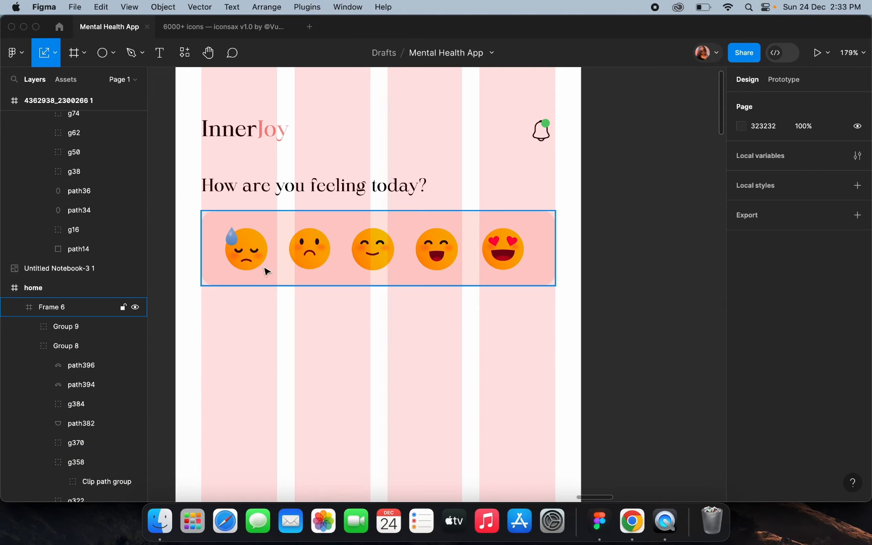
click(264, 268)
shift+click(309, 262)
shift+click(371, 265)
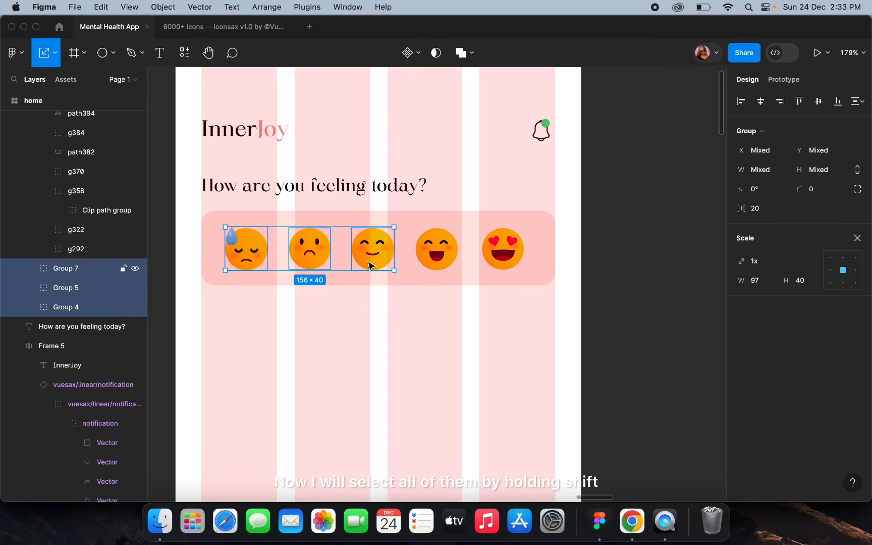
shift+click(433, 263)
shift+click(502, 253)
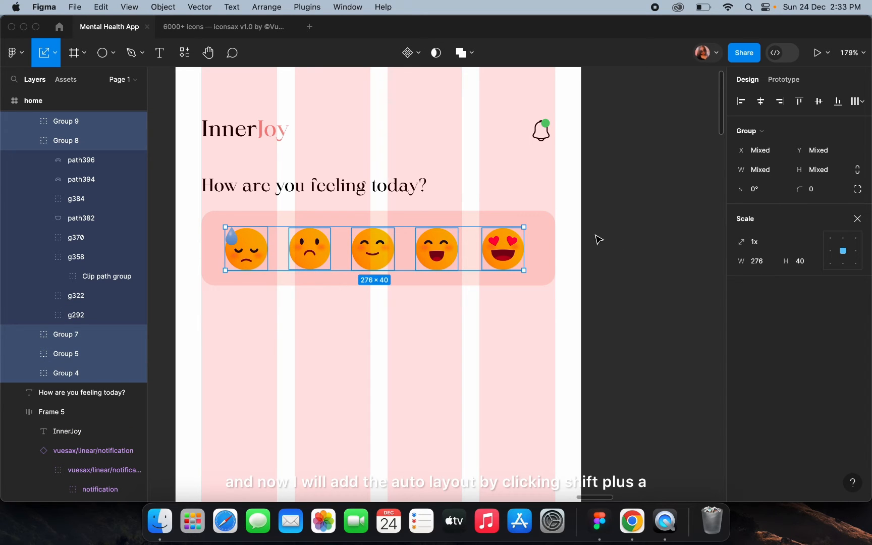
key(shift+a)
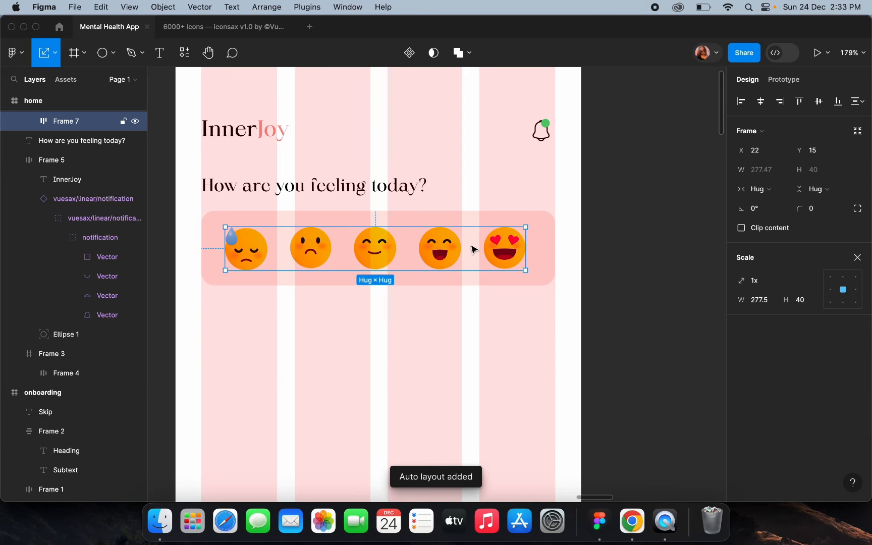
Check the dimensions of the individual emojis in the mood card's auto layout row
scroll(324, 242, up, 3)
double_click(305, 250)
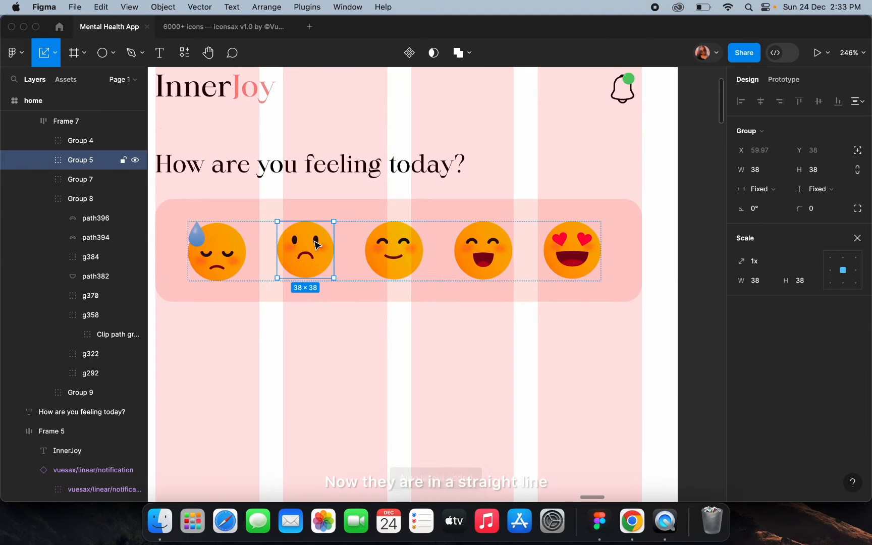
scroll(356, 253, up, 5)
click(454, 260)
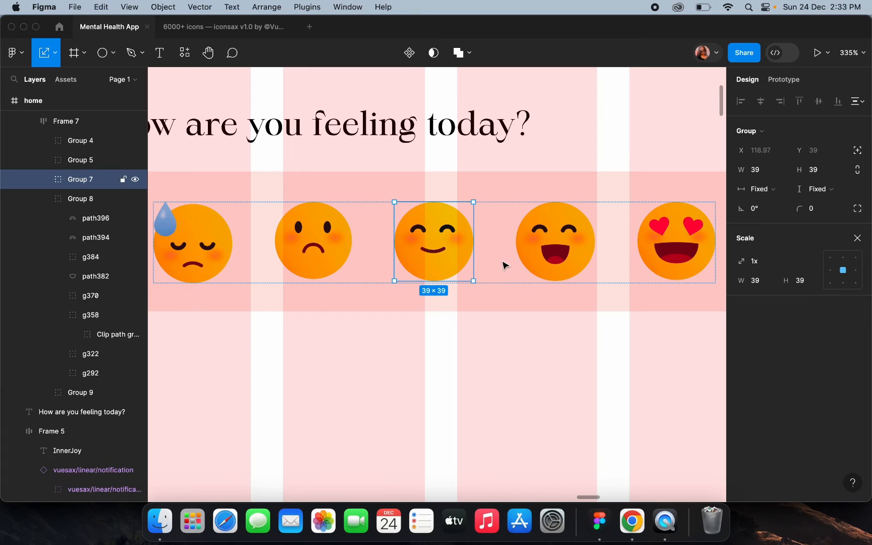
click(578, 255)
click(676, 245)
click(202, 260)
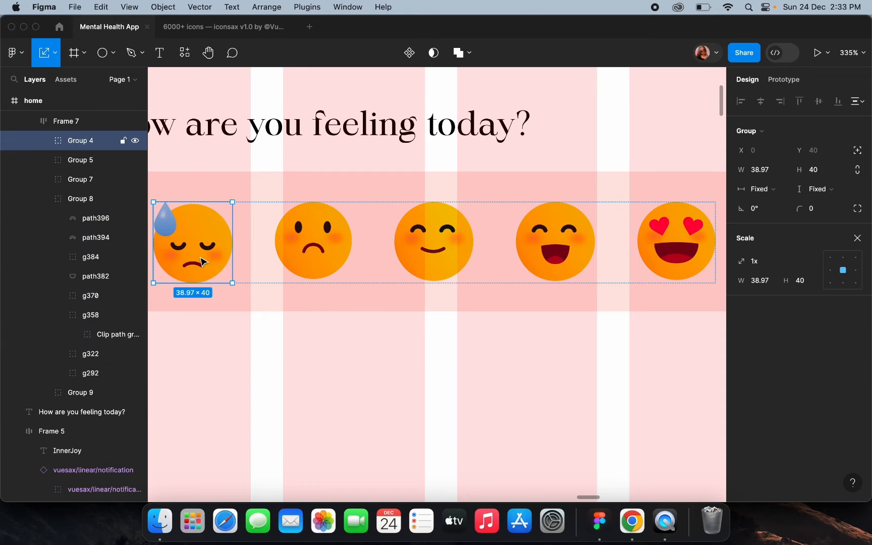
Scale the sad teardrop emoji in the mood card down to 37.02 × 38
drag(201, 279, 201, 276)
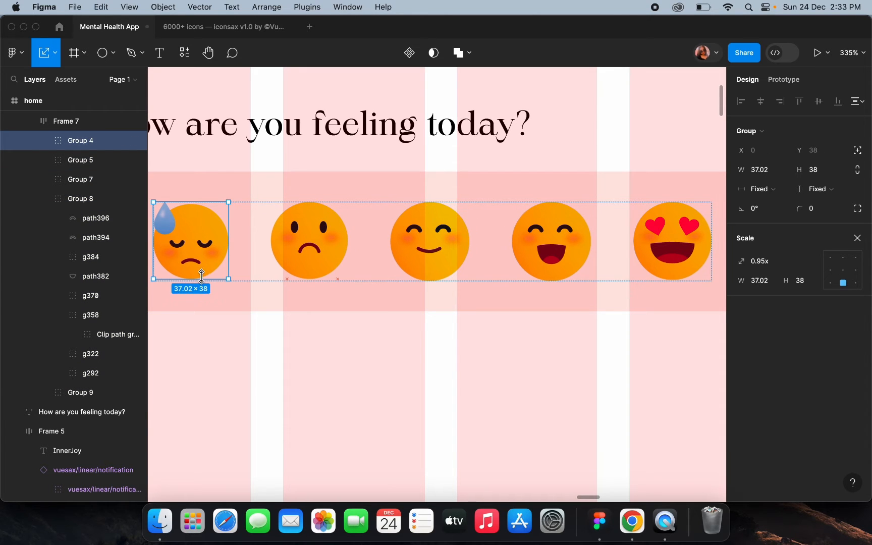
click(289, 405)
scroll(289, 405, down, 5)
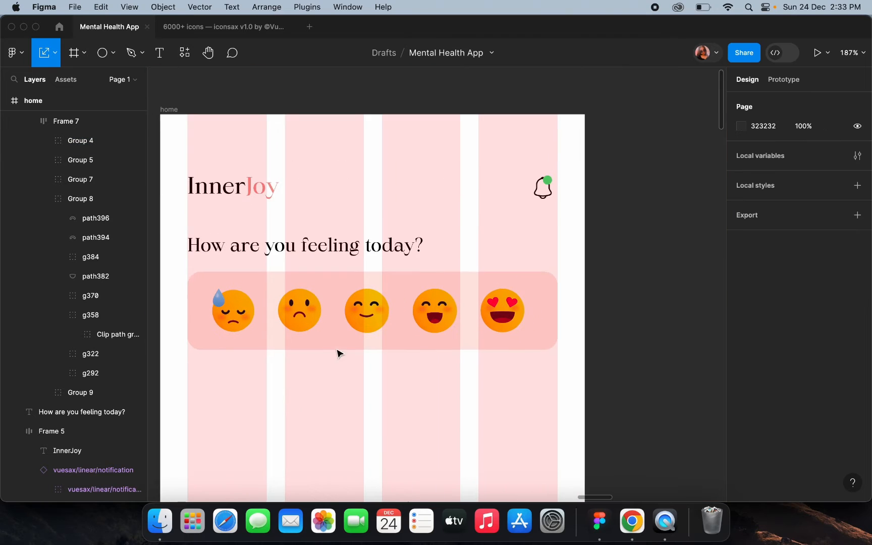
Set the mood card's height to 74 and center the emoji row inside it
click(358, 328)
key(v)
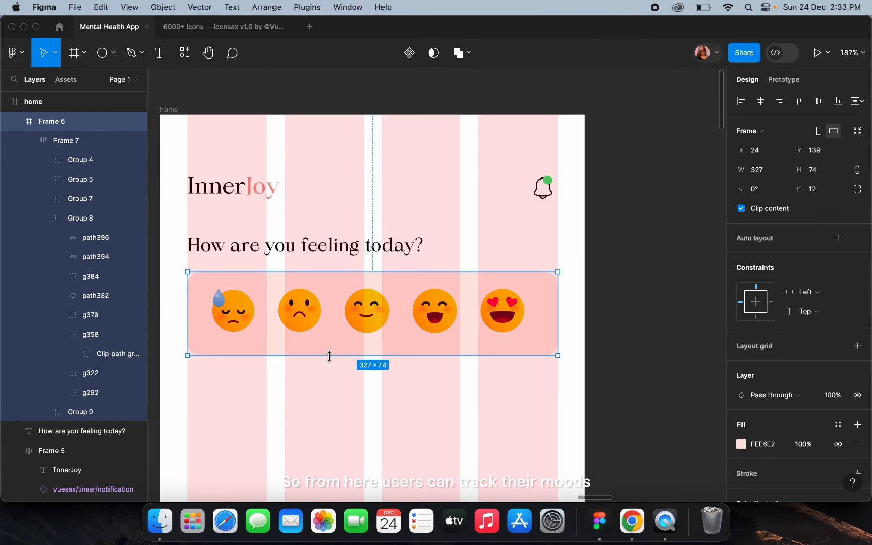
click(277, 315)
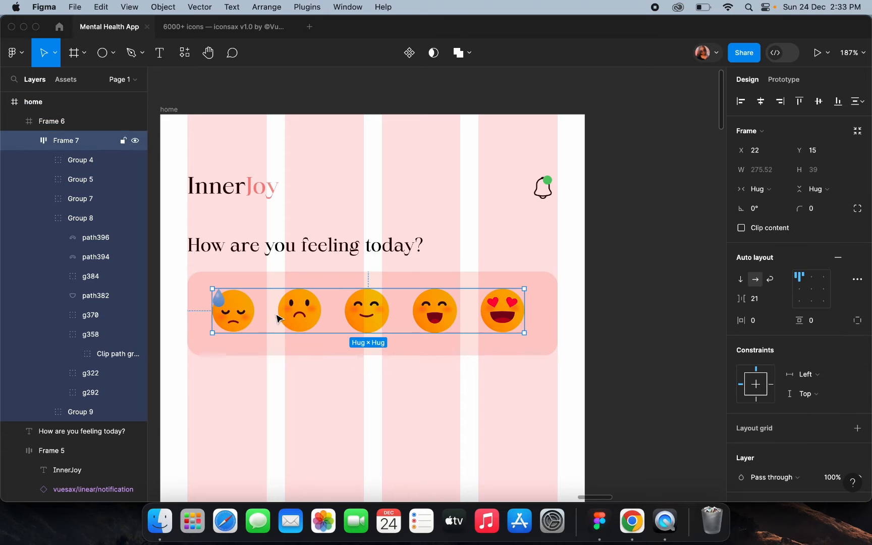
click(761, 104)
click(646, 205)
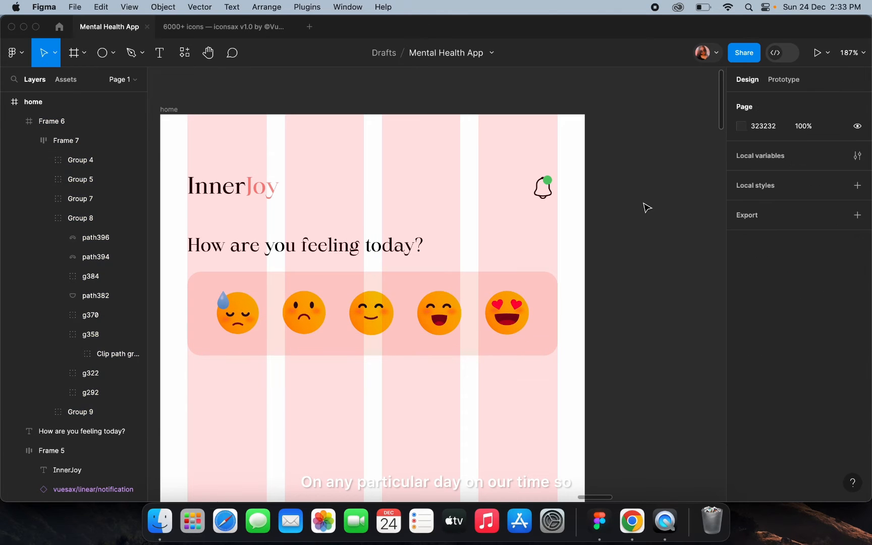
Preview the home frame with its column layout grid hidden and show the grid again
scroll(645, 204, down, 5)
click(464, 163)
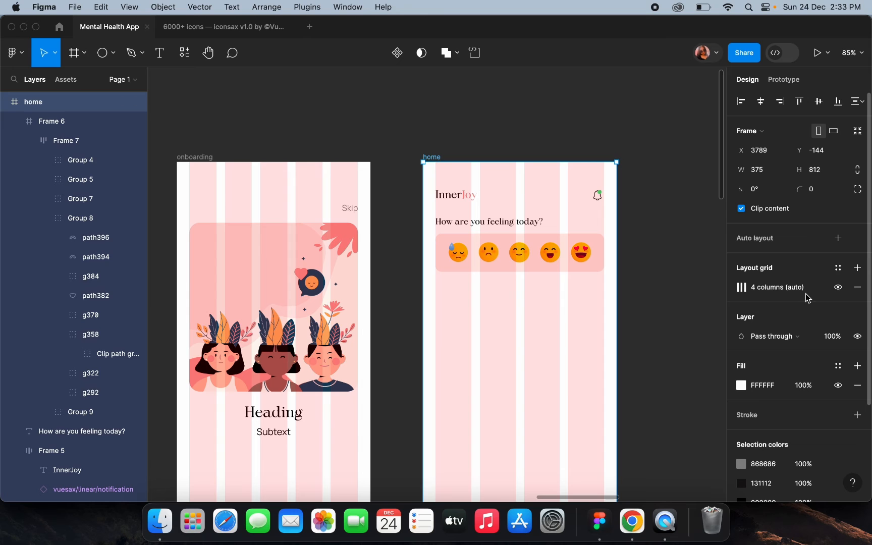
click(837, 288)
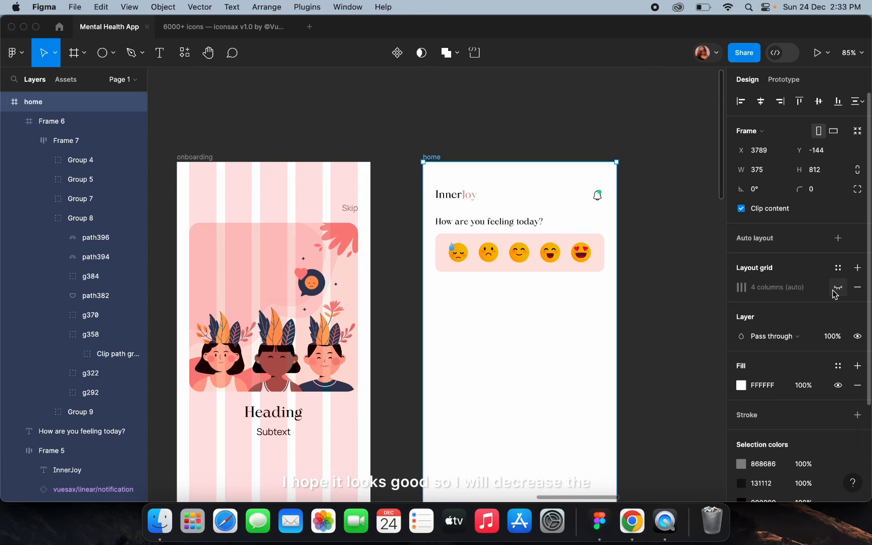
click(837, 288)
Set the opacity of the mood card's FEE6E2 background fill to 50%
scroll(555, 242, up, 3)
click(522, 253)
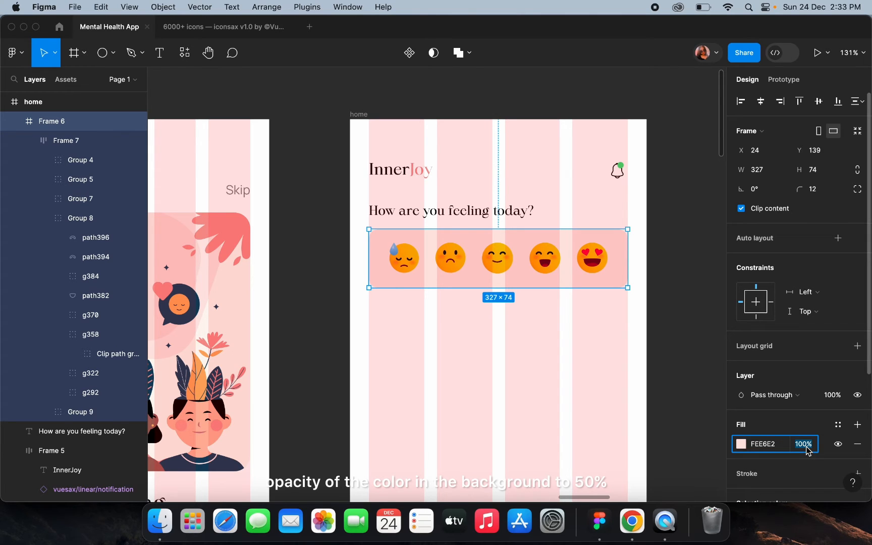
key(Return)
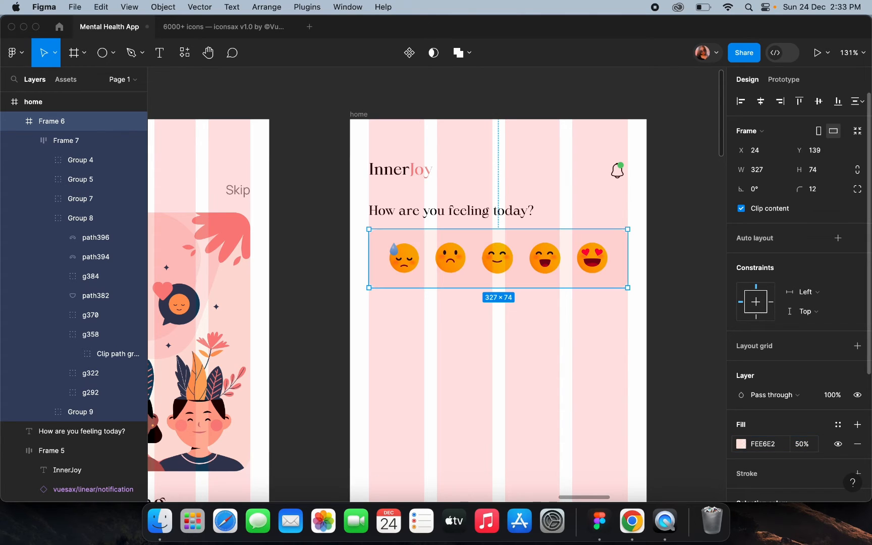
click(616, 356)
scroll(615, 359, down, 3)
scroll(500, 274, up, 3)
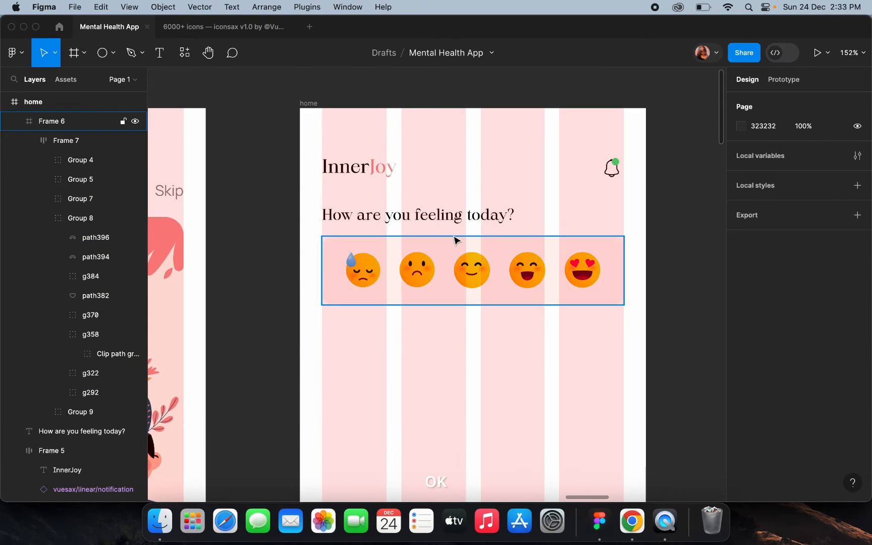
Duplicate the "How are you feeling today?" heading below the mood card and change the copy's text to "Today’s Activity"
click(444, 217)
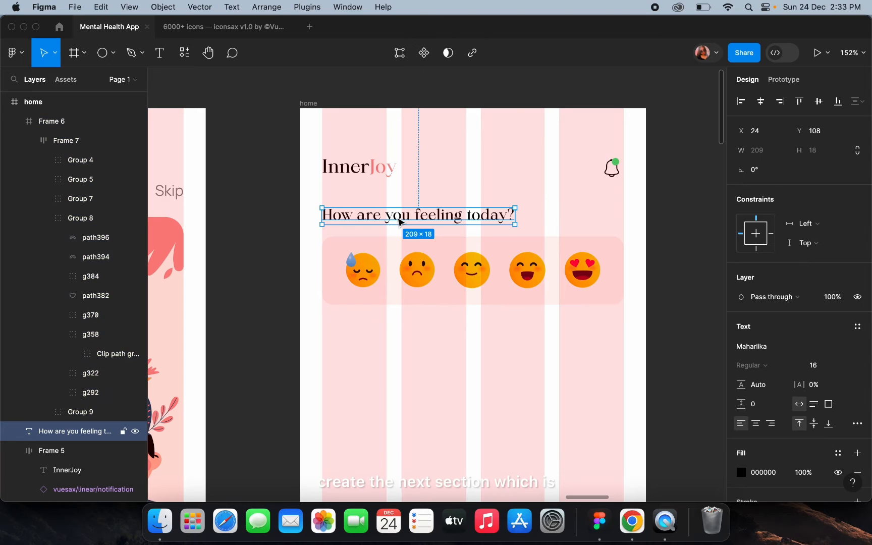
drag(398, 221, 395, 352)
scroll(395, 353, down, 5)
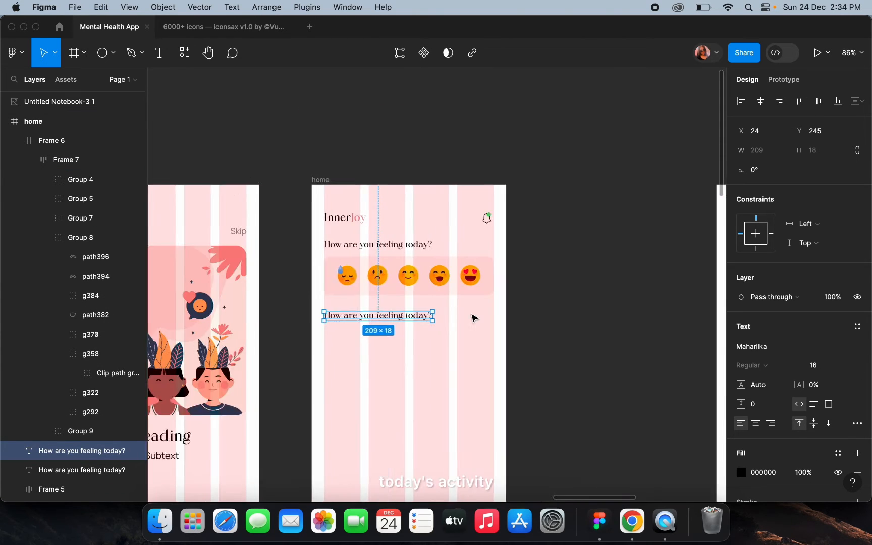
scroll(471, 315, up, 2)
scroll(404, 323, up, 3)
double_click(418, 317)
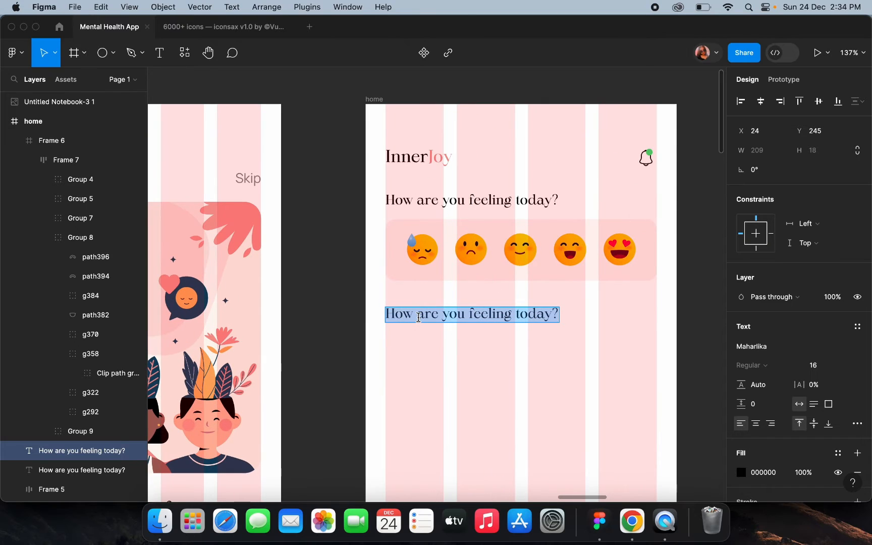
text(Today’s Activity)
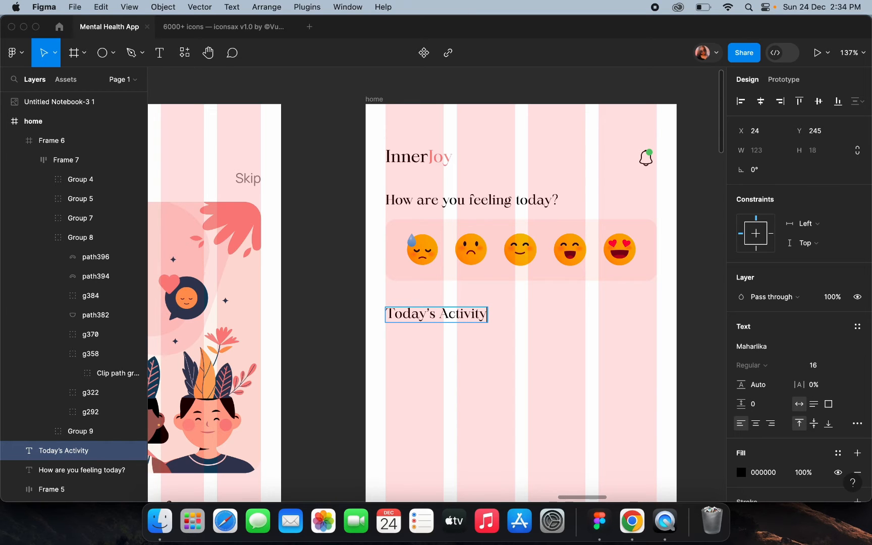
click(434, 358)
scroll(434, 358, up, 2)
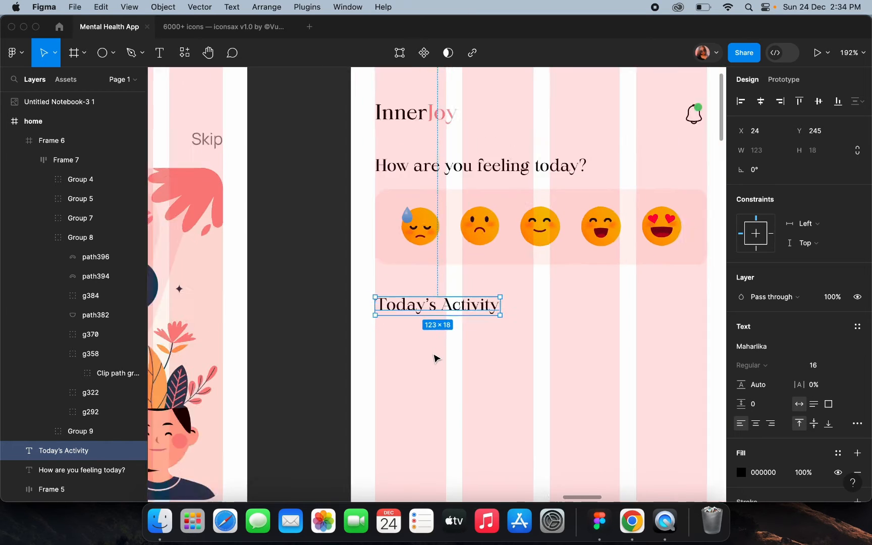
Draw a frame below the "Today’s Activity" heading, 200 high, and fit it to the column grid at 327 wide
scroll(434, 358, down, 3)
click(434, 358)
scroll(434, 358, down, 2)
scroll(434, 358, right, 1)
scroll(434, 358, down, 1)
scroll(434, 358, right, 1)
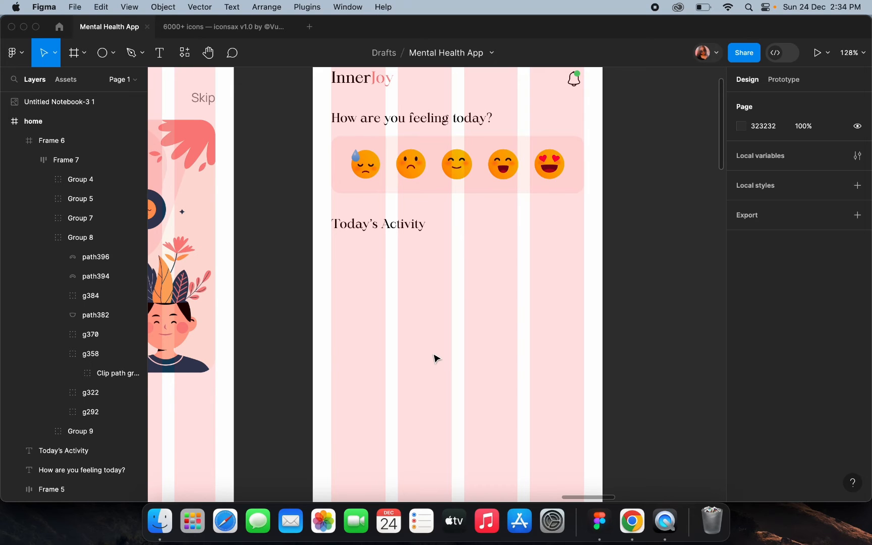
click(75, 53)
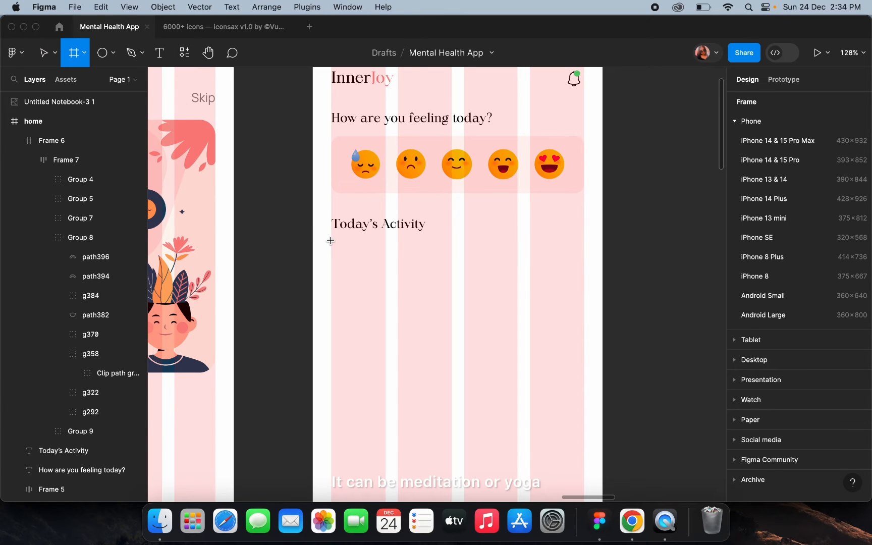
drag(331, 240, 582, 393)
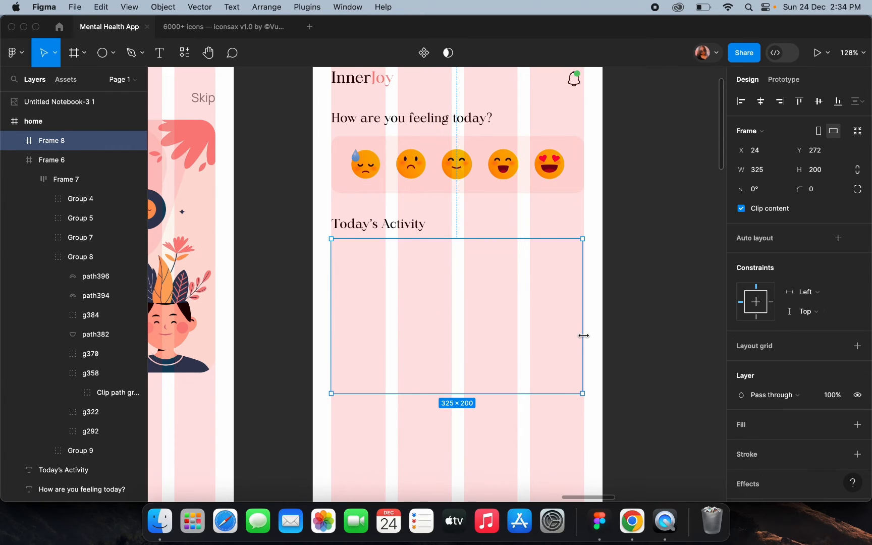
drag(585, 335, 584, 338)
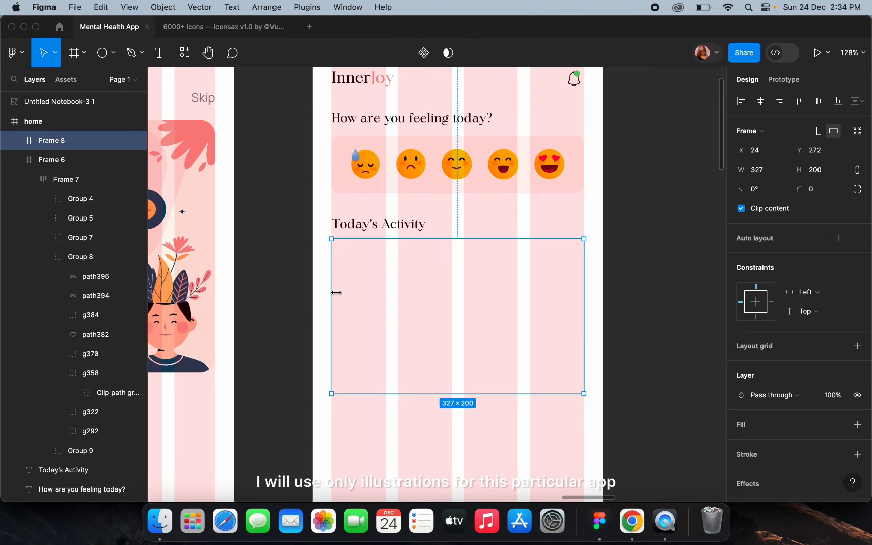
drag(336, 292, 334, 292)
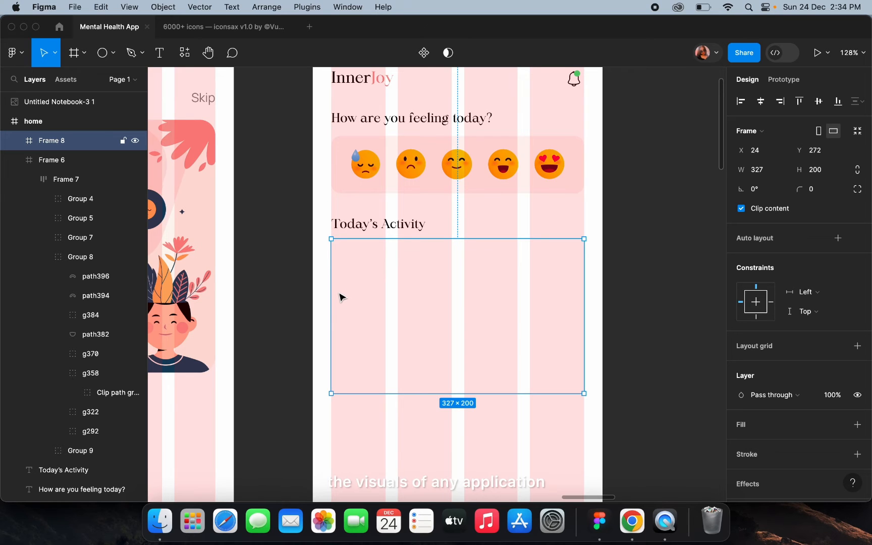
drag(341, 298, 342, 299)
Adjust the vertical spacing by placing the mood card at Y 138 and the activity frame at Y 275
click(389, 146)
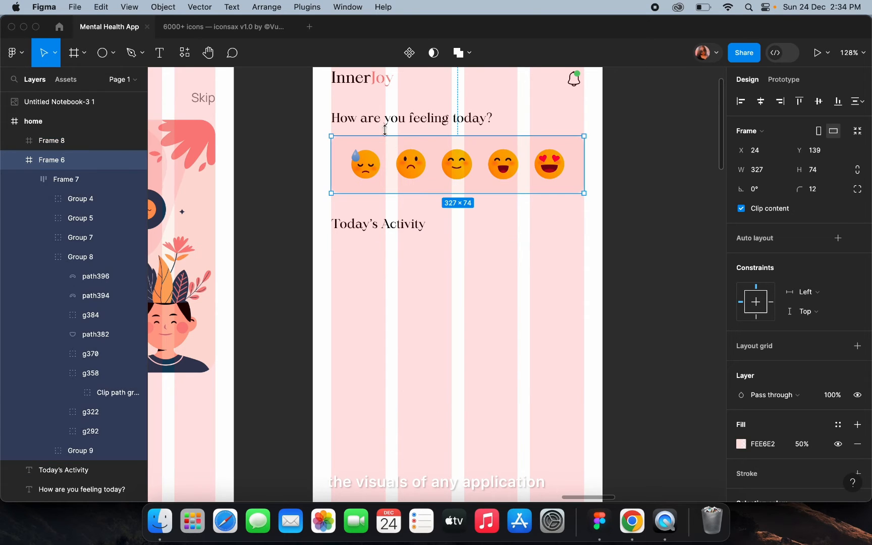
key(alt)
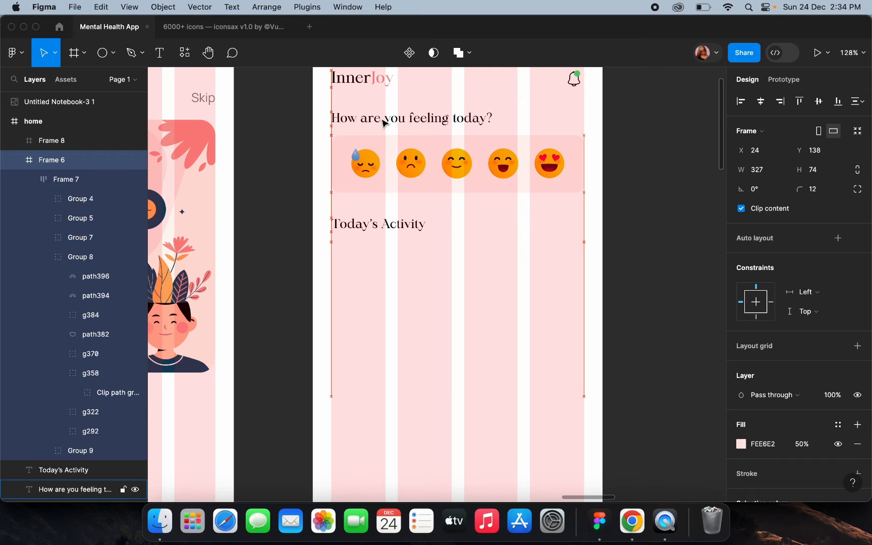
click(399, 279)
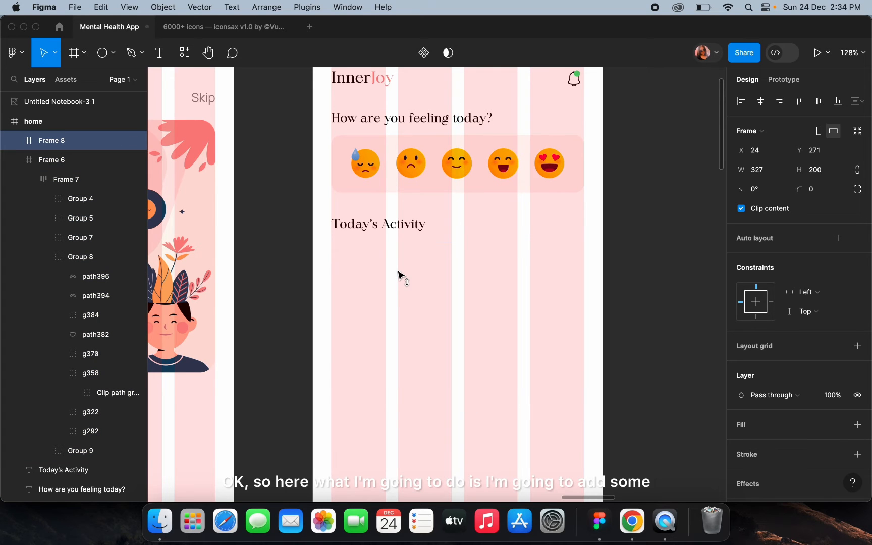
click(273, 274)
scroll(273, 274, down, 5)
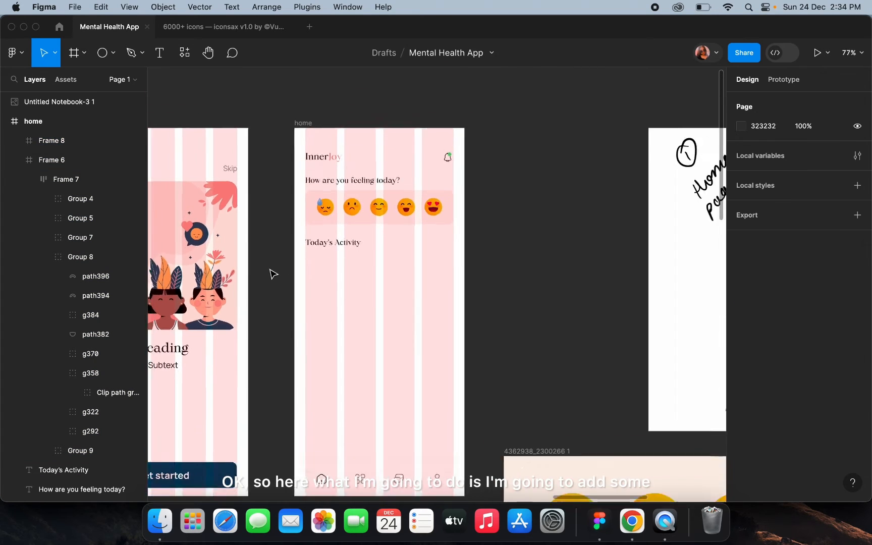
click(355, 295)
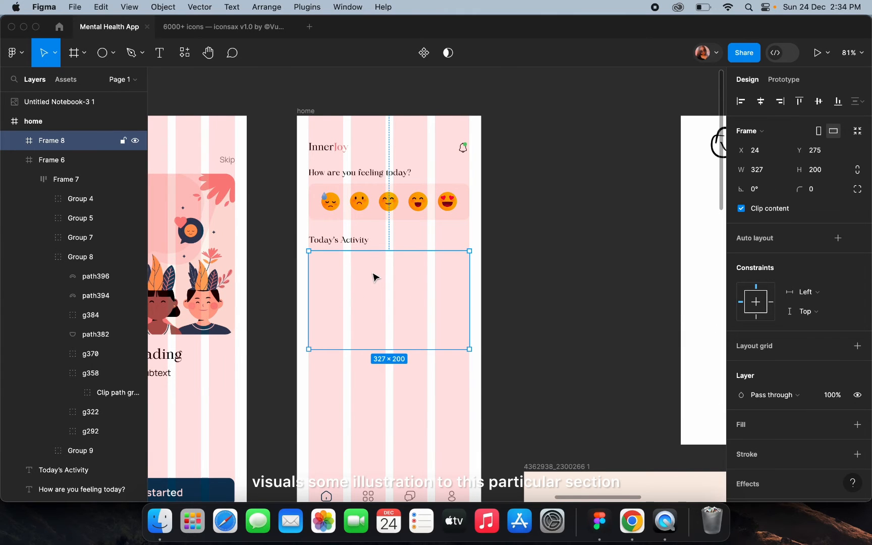
Add a stroke to the empty frame below "Today’s Activity" as a visual guide
scroll(376, 275, down, 3)
scroll(377, 277, up, 2)
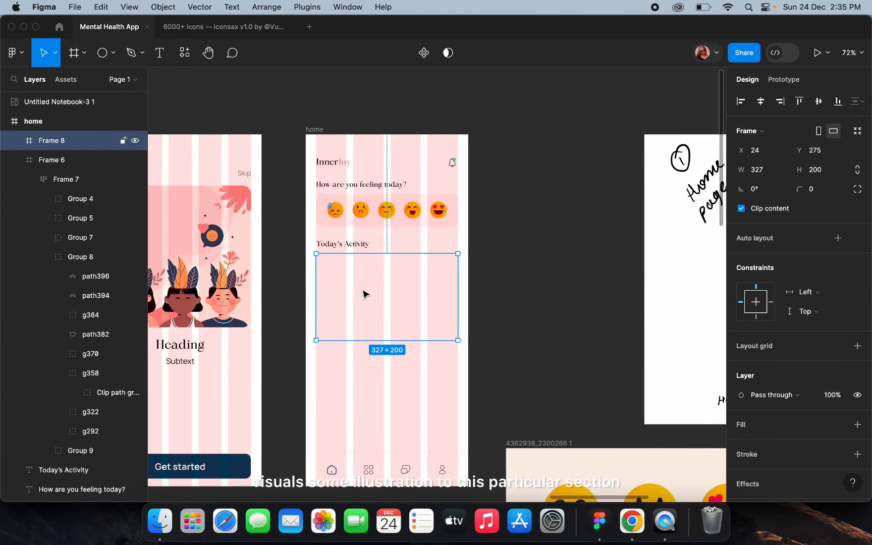
scroll(363, 293, up, 3)
scroll(828, 386, down, 2)
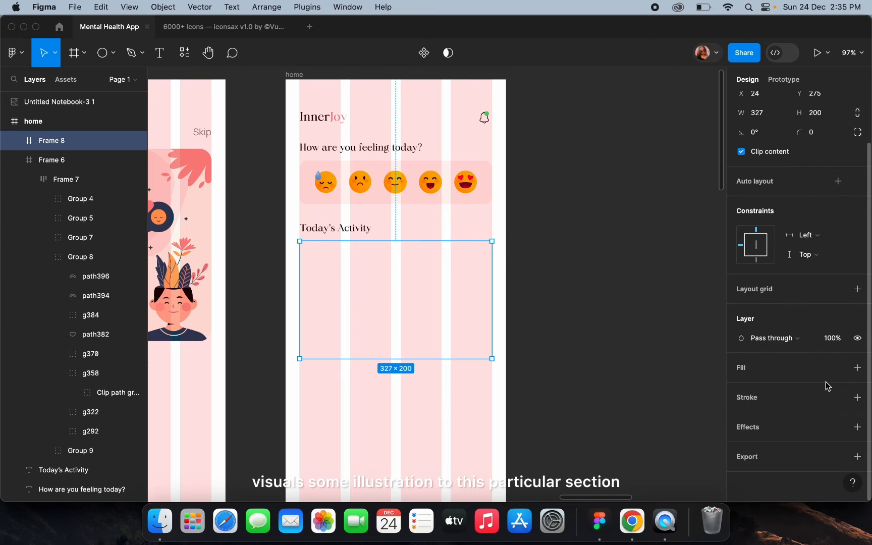
click(858, 393)
click(518, 271)
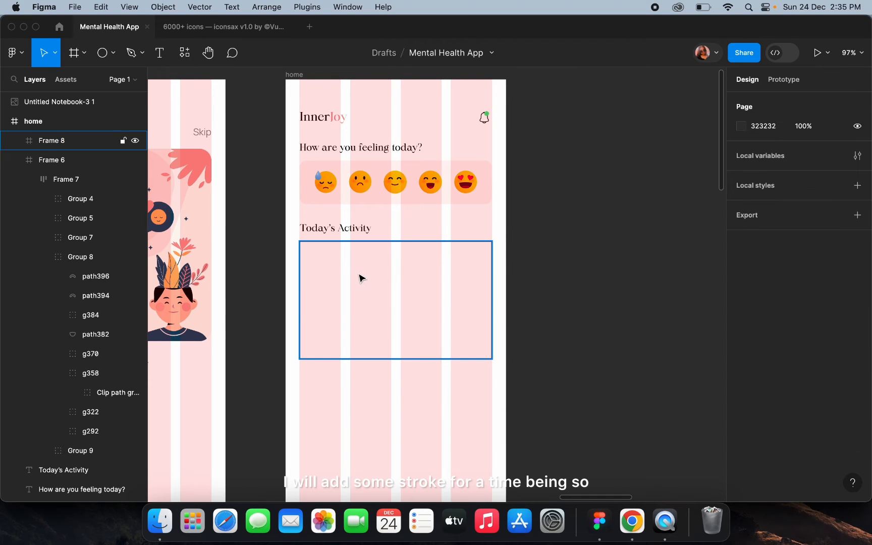
scroll(357, 273, down, 5)
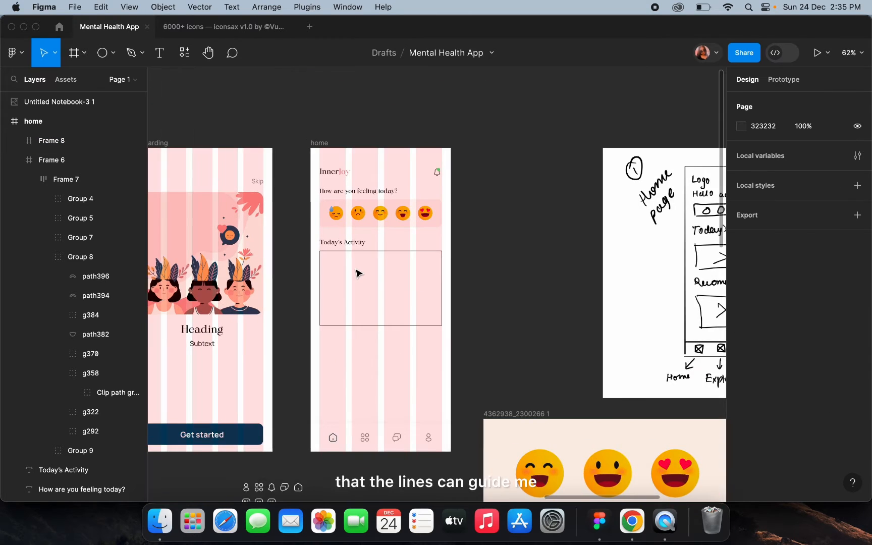
scroll(315, 254, up, 3)
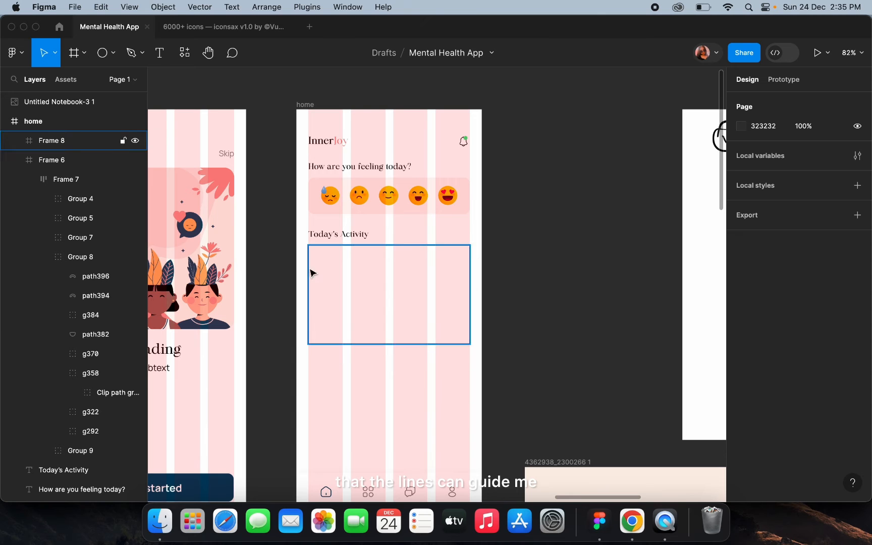
scroll(302, 241, up, 3)
scroll(303, 242, down, 3)
scroll(302, 241, down, 5)
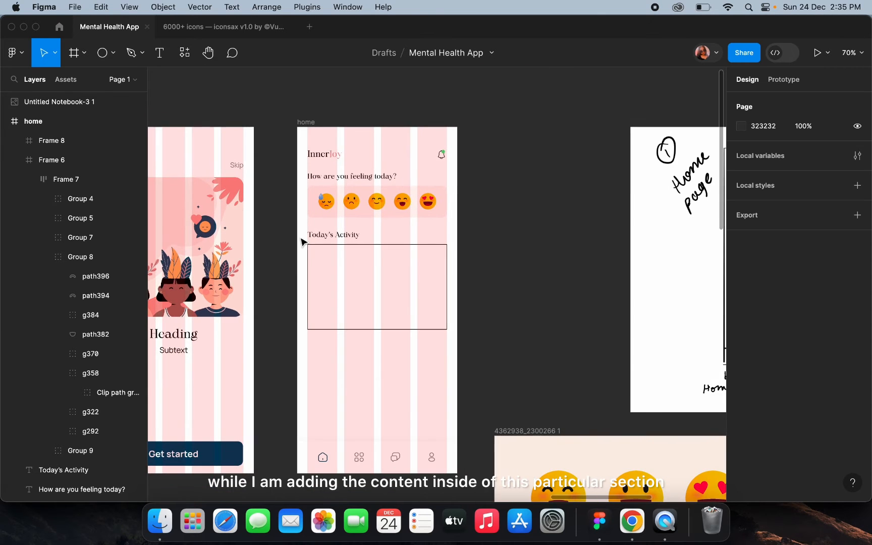
scroll(303, 242, up, 3)
Browse the illustration collection for artwork that suits the “Today’s Activity” frame
scroll(301, 241, down, 3)
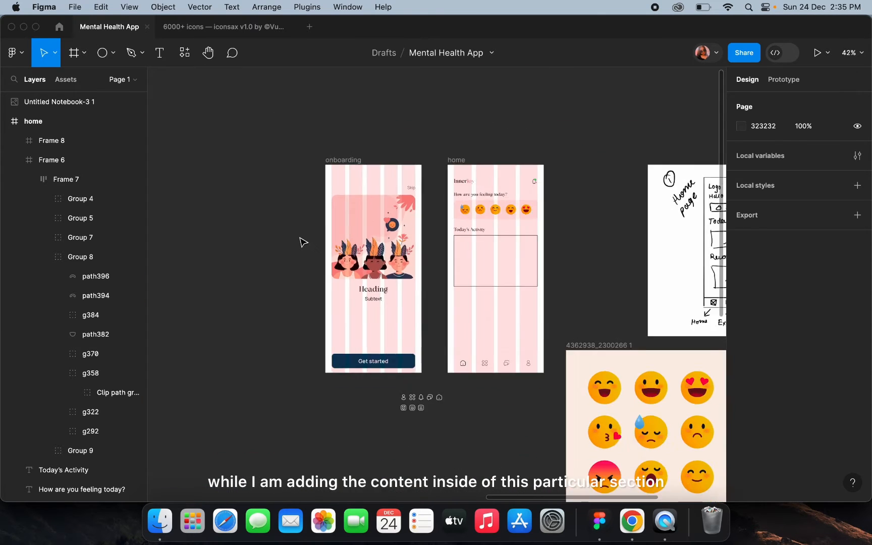
scroll(302, 241, left, 10)
scroll(302, 241, up, 2)
scroll(303, 241, down, 2)
scroll(303, 242, left, 10)
scroll(303, 241, down, 4)
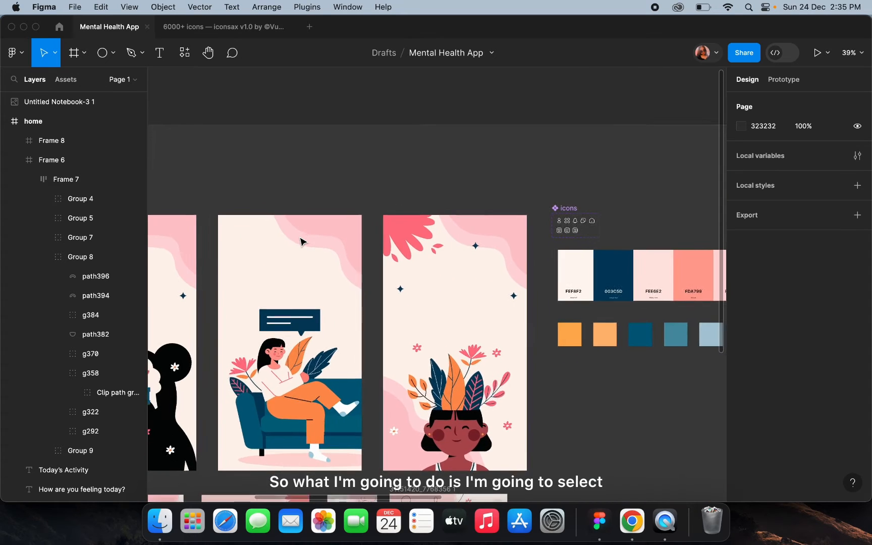
scroll(302, 241, up, 1)
scroll(261, 351, up, 2)
scroll(261, 350, left, 8)
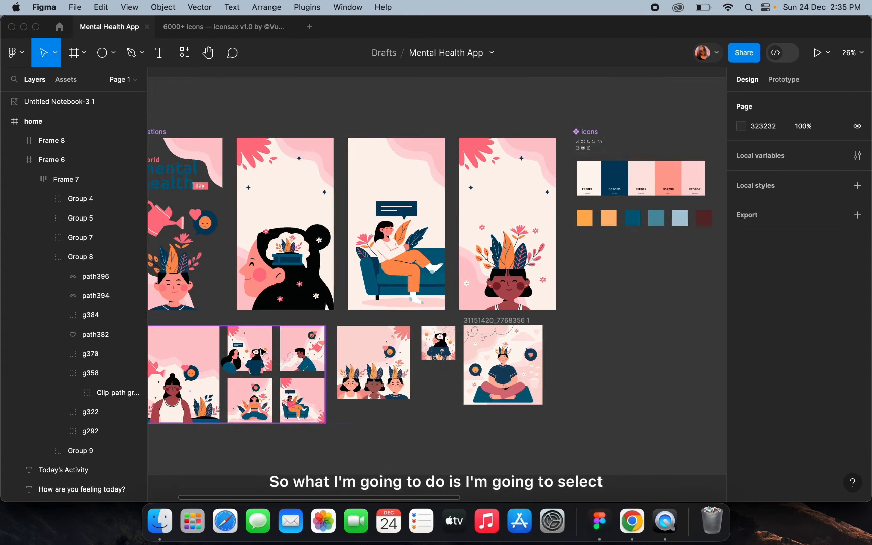
click(407, 268)
double_click(408, 269)
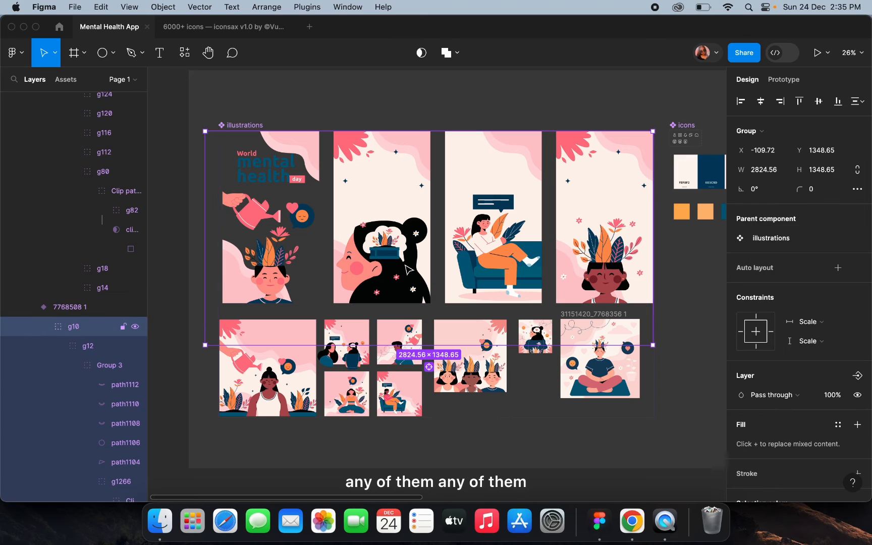
double_click(408, 268)
double_click(408, 269)
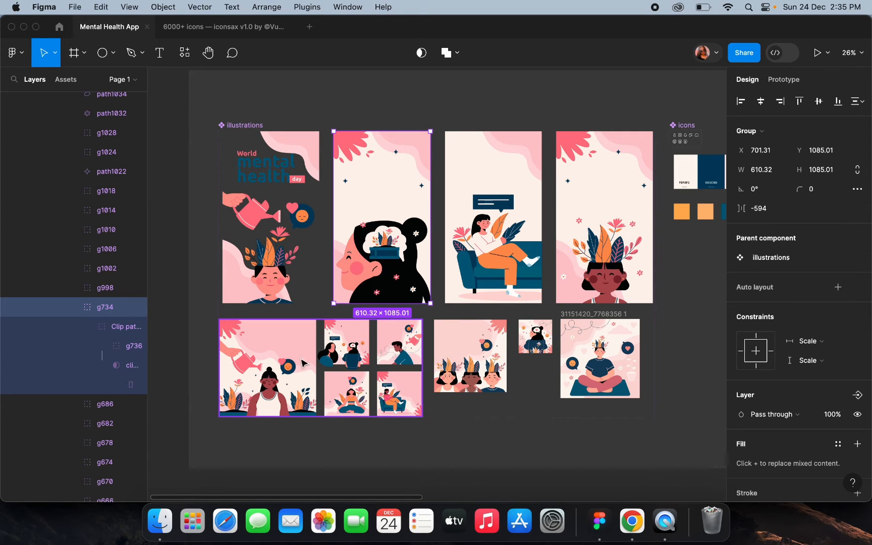
click(291, 383)
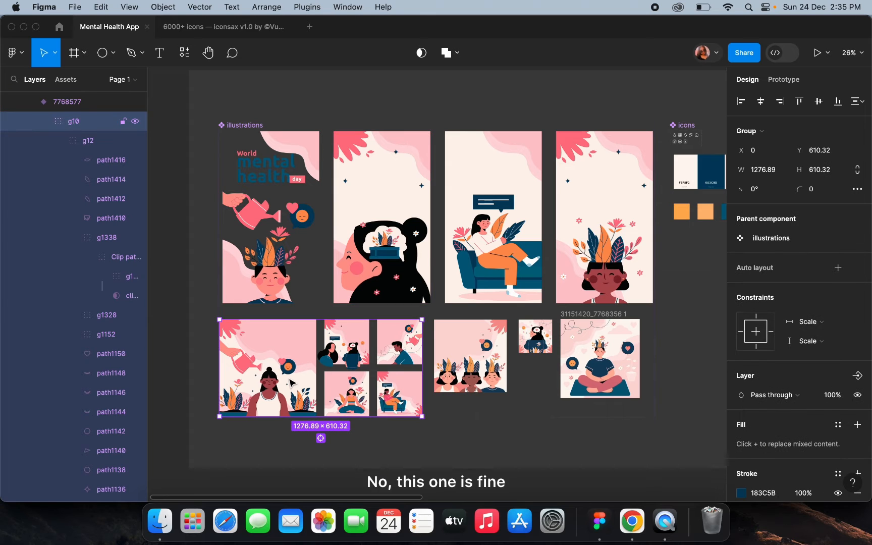
double_click(291, 383)
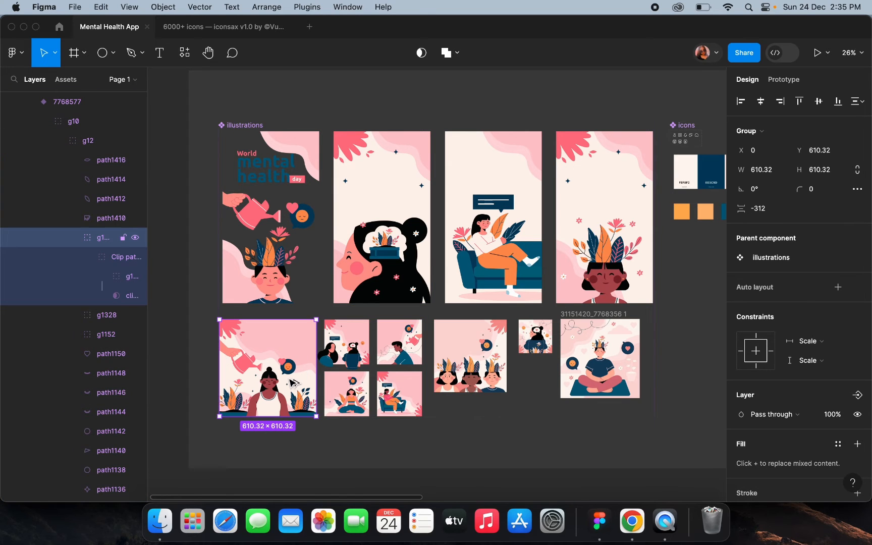
drag(292, 382, 522, 284)
key(super+z)
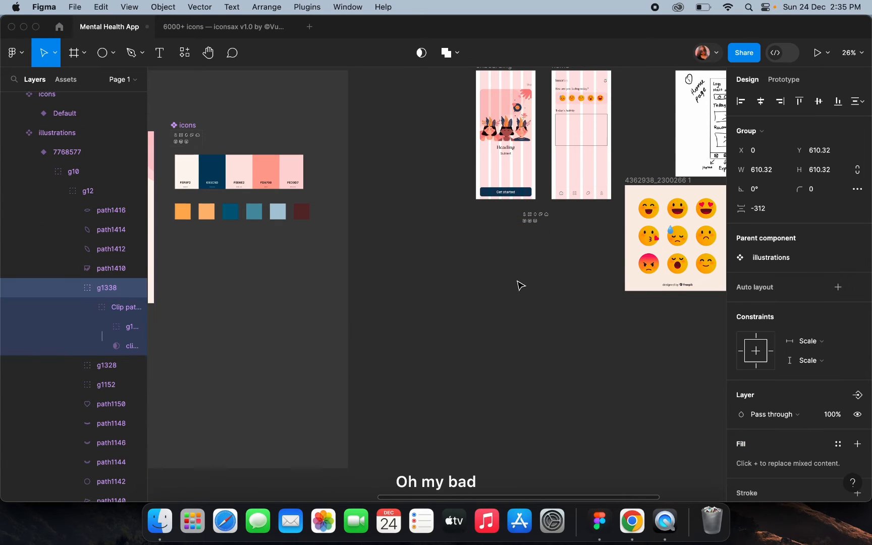
Move the illustration of the man meditating on a mat onto the home screen at X 24, Y 180
click(327, 244)
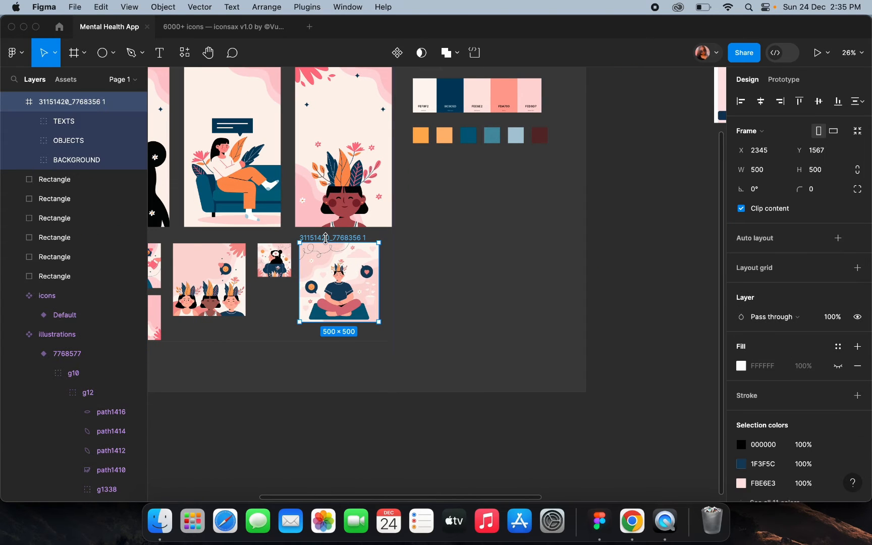
drag(331, 258, 572, 233)
scroll(593, 183, up, 3)
scroll(593, 183, up, 3)
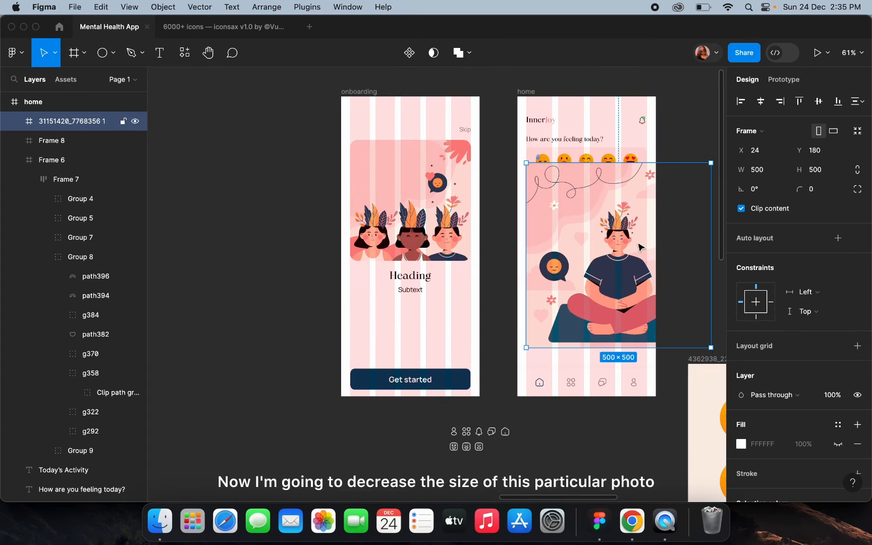
Scale the meditation illustration proportionally to 200 × 200 and fit it at X 0, Y 0 inside the activity frame
key(k)
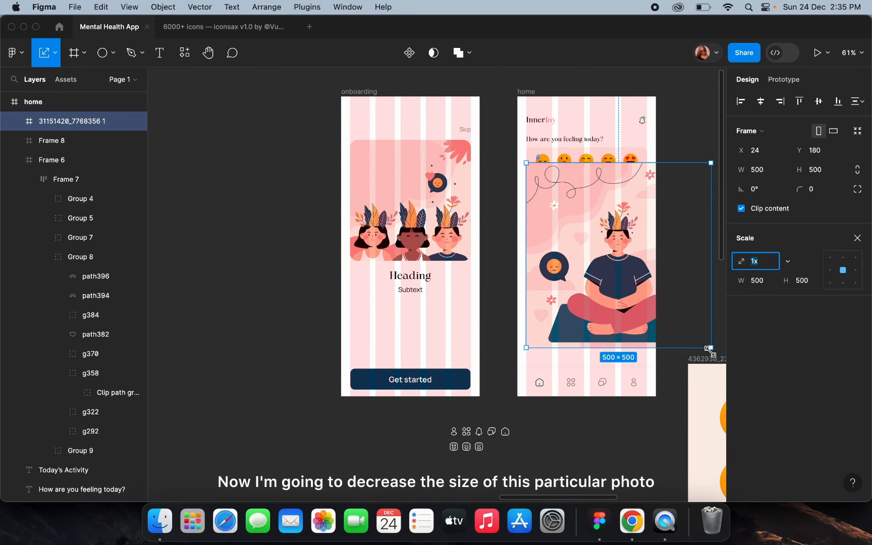
drag(710, 348, 559, 227)
scroll(558, 227, up, 2)
scroll(558, 226, up, 3)
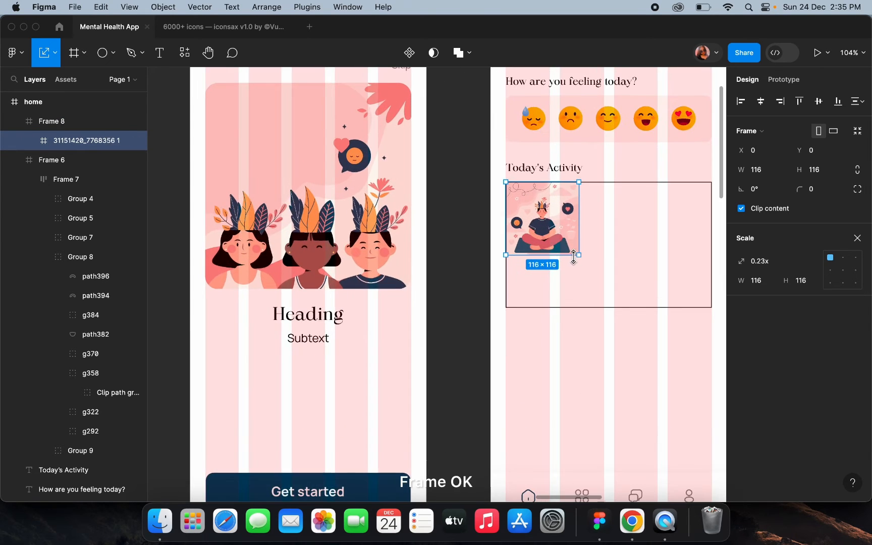
drag(584, 257, 617, 306)
click(590, 341)
scroll(590, 341, up, 2)
click(570, 300)
scroll(568, 298, up, 3)
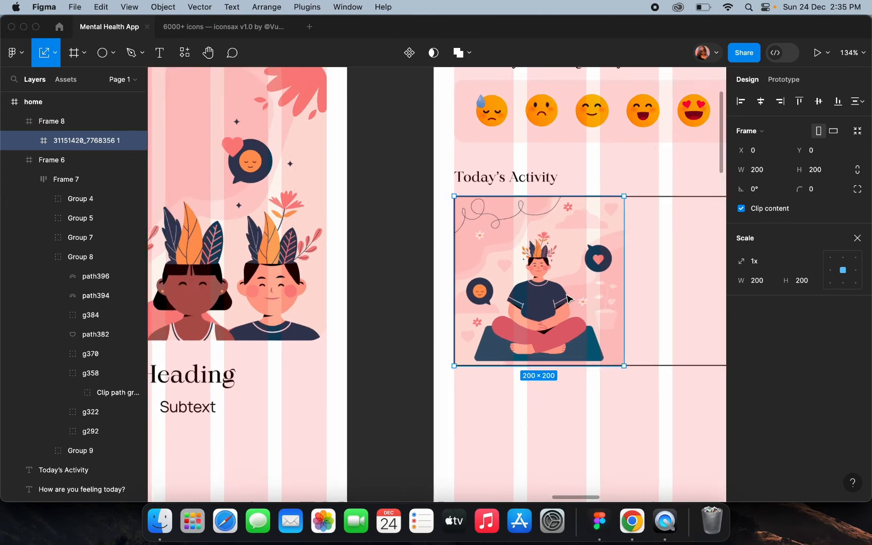
scroll(570, 298, up, 2)
Shorten the activity frame to about 158 high and scale the meditation illustration to 158 × 158 to fit it
click(658, 296)
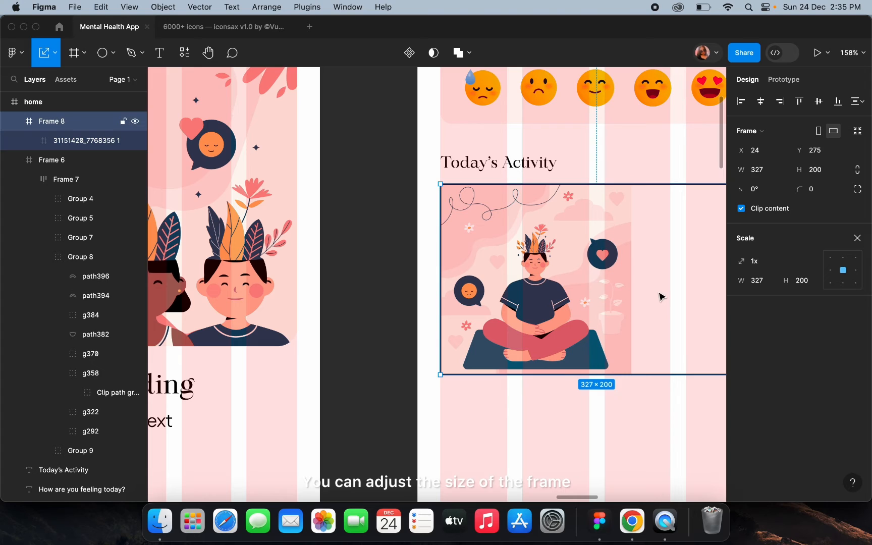
key(v)
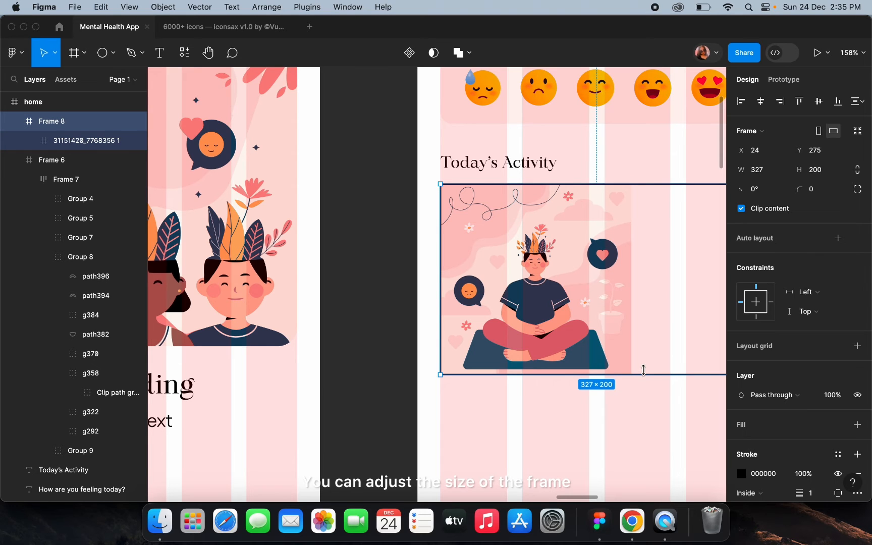
drag(643, 370, 644, 334)
click(588, 305)
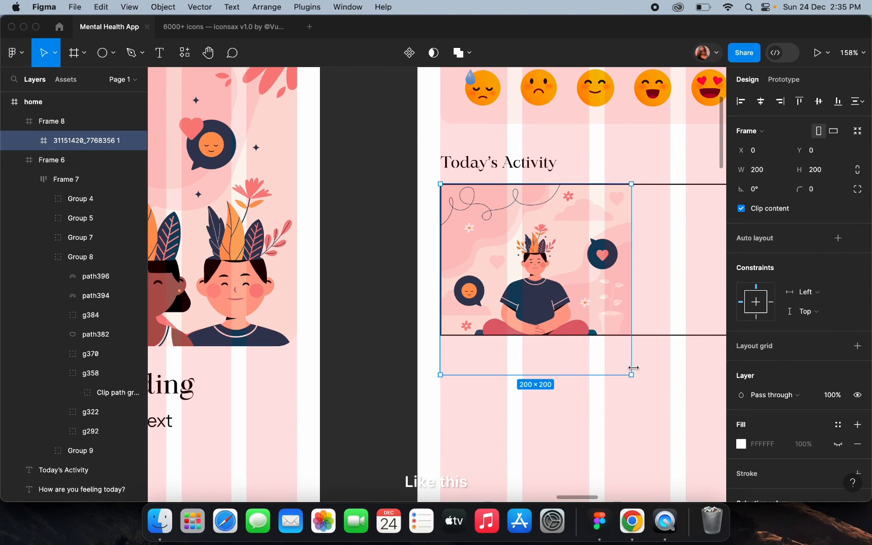
key(k)
drag(631, 374, 591, 331)
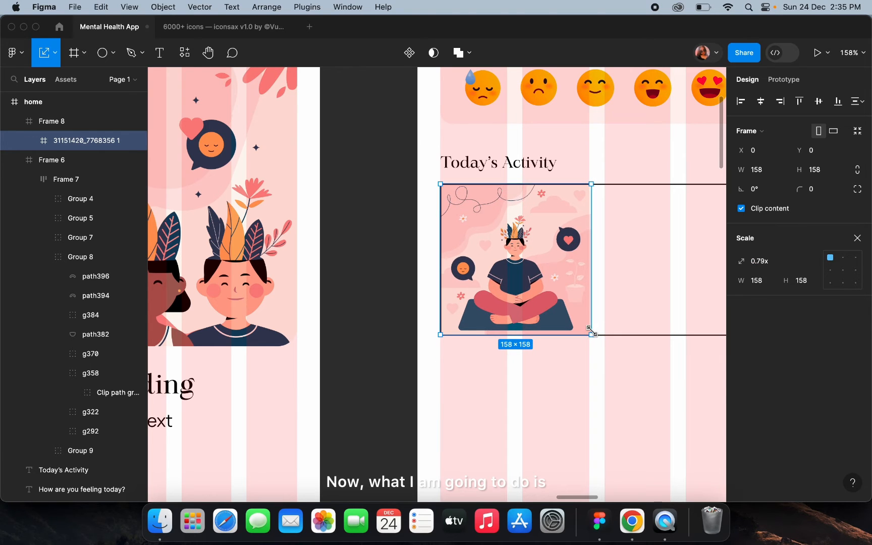
click(577, 383)
Place a new text layer in the empty area beside the meditation illustration, inside the activity frame
scroll(577, 383, down, 5)
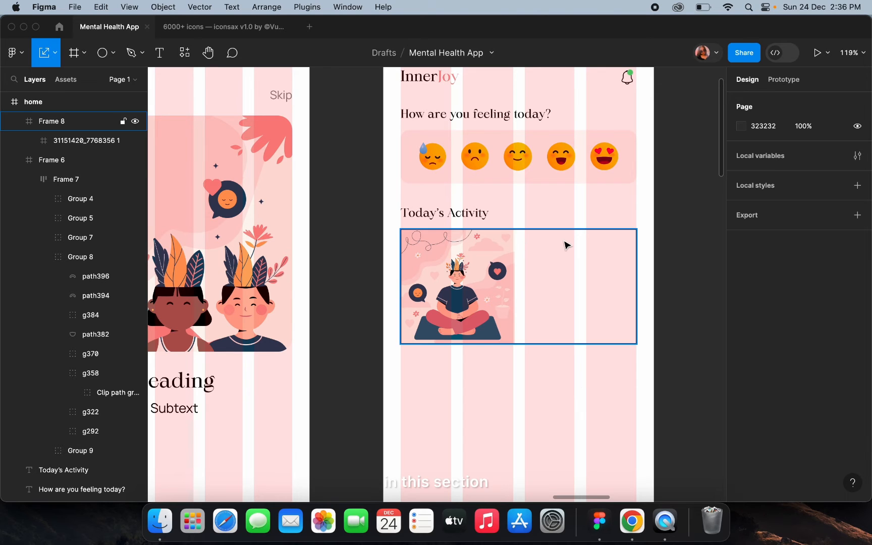
scroll(564, 246, up, 5)
scroll(541, 247, up, 4)
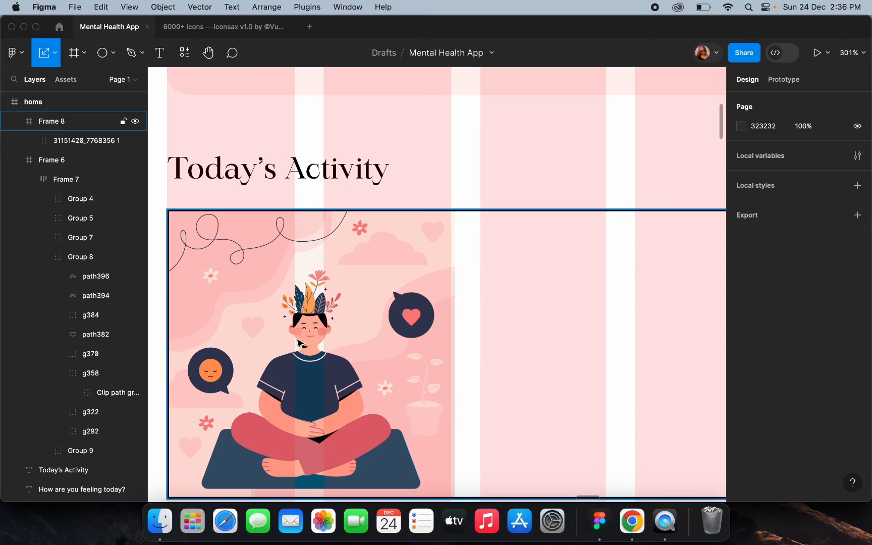
scroll(298, 344, down, 5)
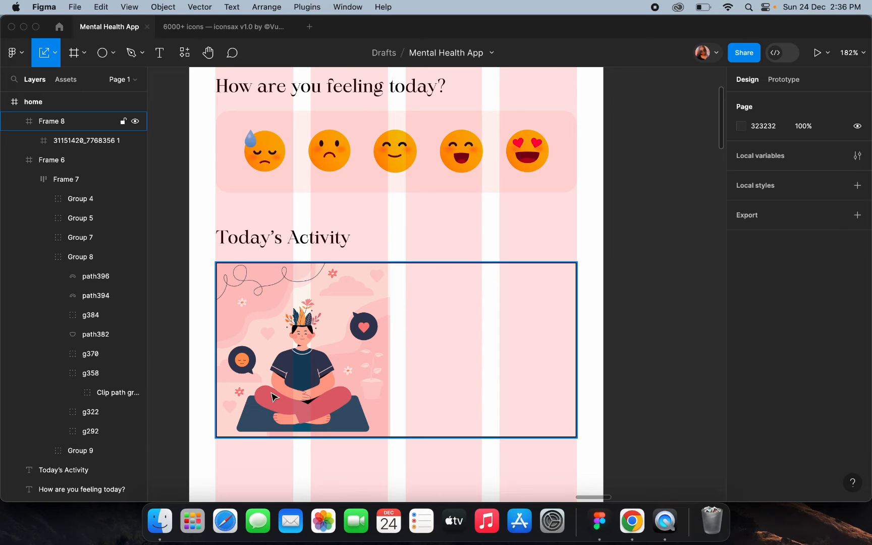
scroll(464, 275, up, 3)
key(t)
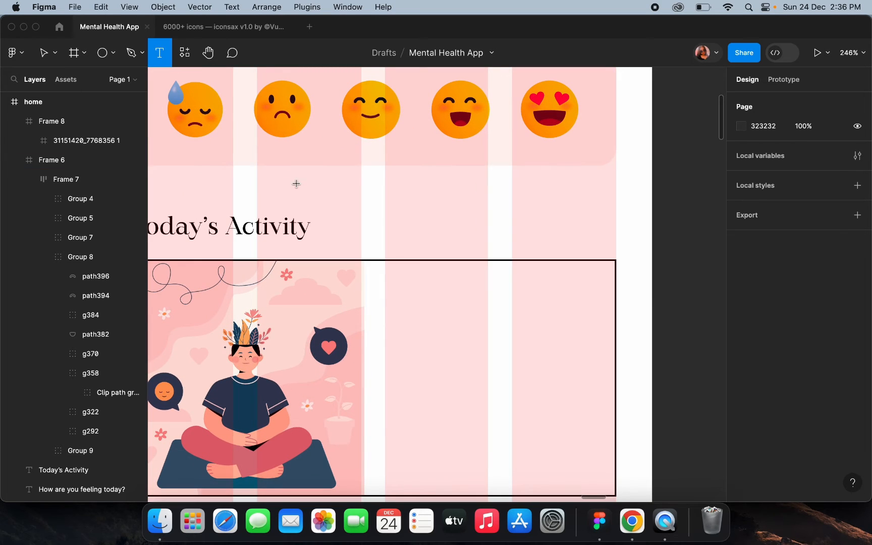
click(401, 306)
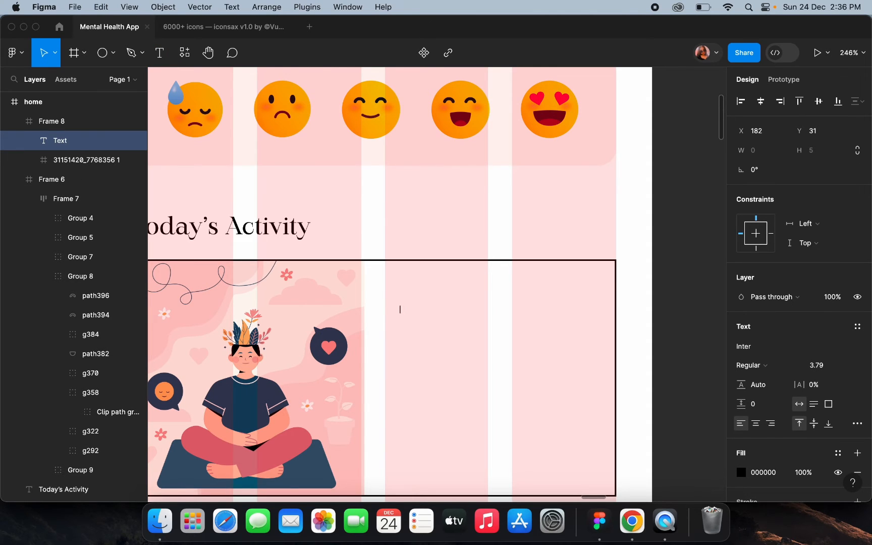
text(Meditat)
key(BackSpace)
key(BackSpace)
key(BackSpace)
key(BackSpace)
key(BackSpace)
key(BackSpace)
key(BackSpace)
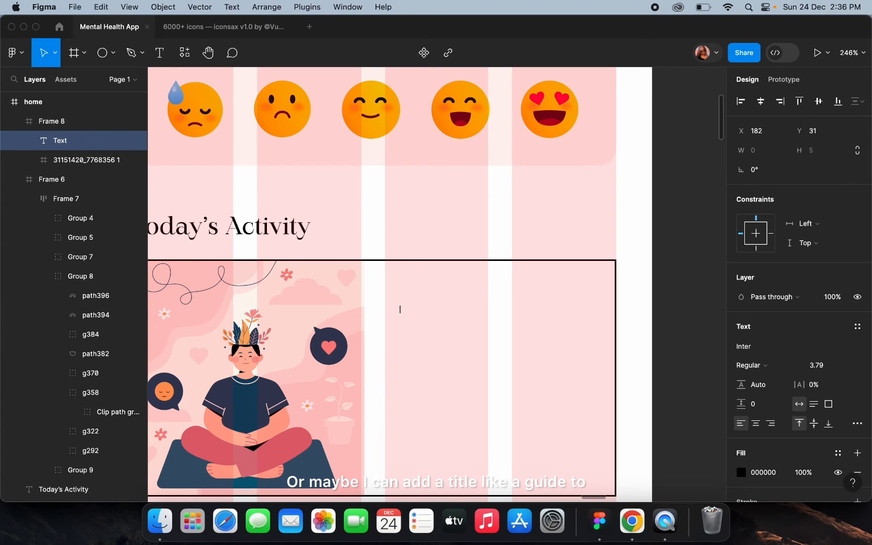
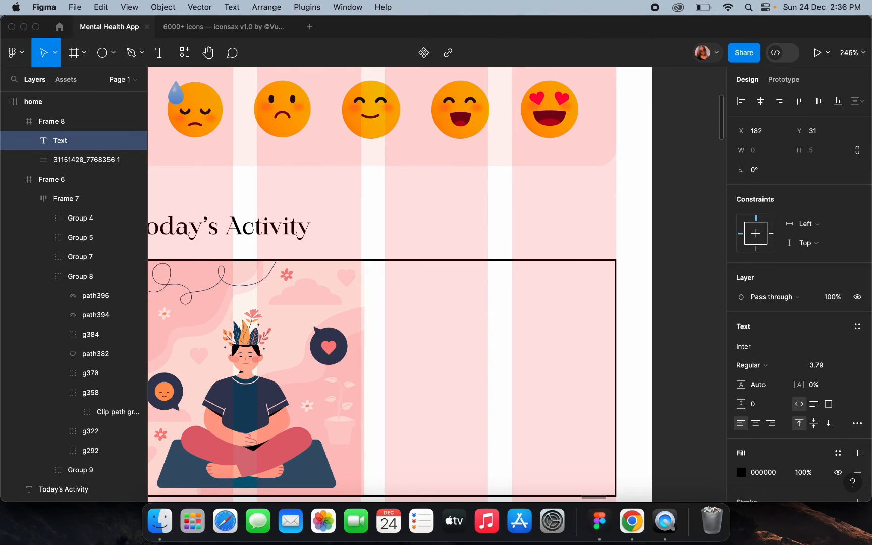
Enter "Letting go of stress - 10 min guided meditation" as the text layer's content
text(ettin)
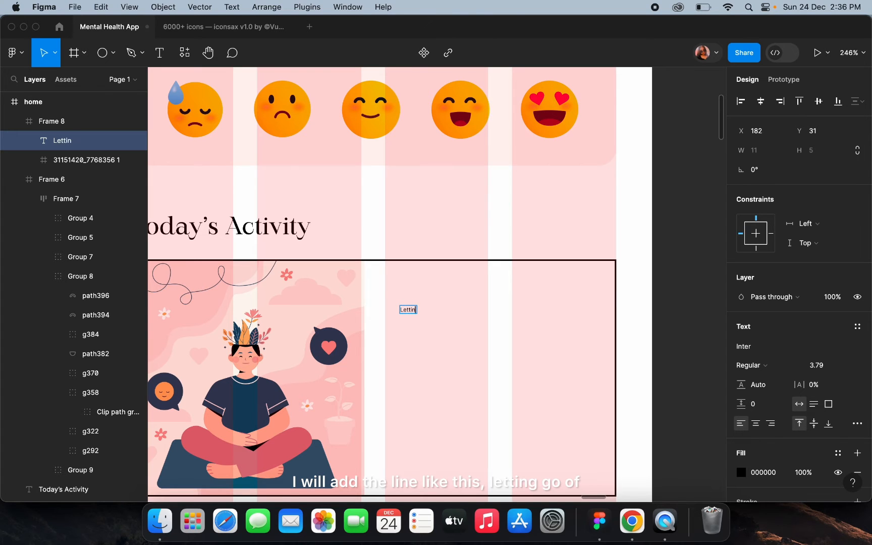
text(g go)
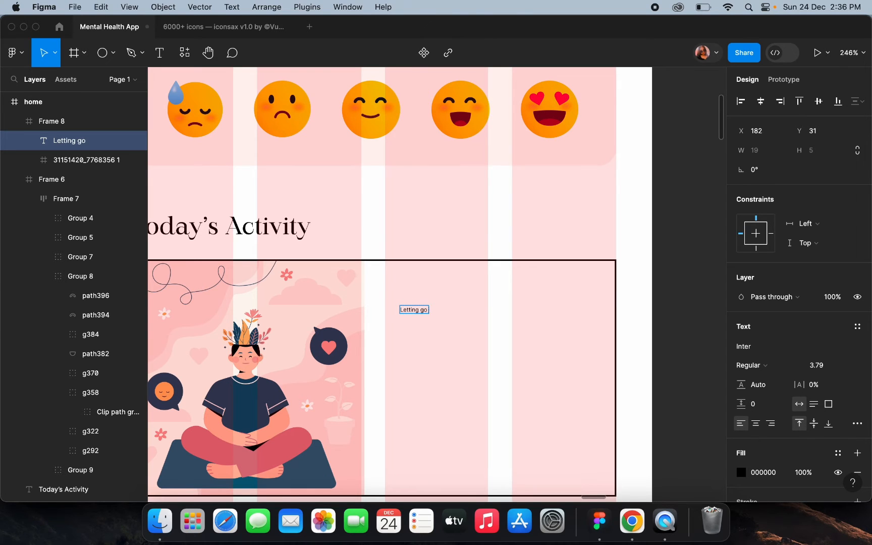
text( of stress - 10)
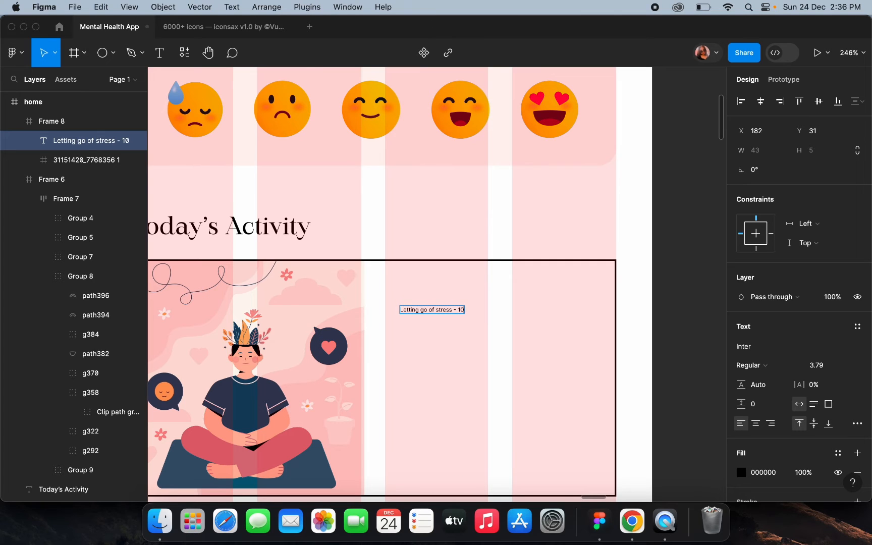
text( min)
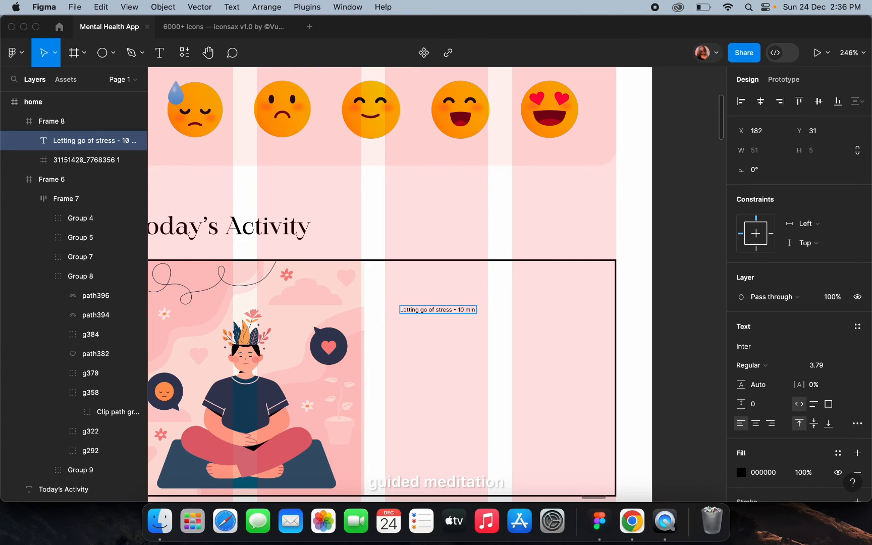
text( guid)
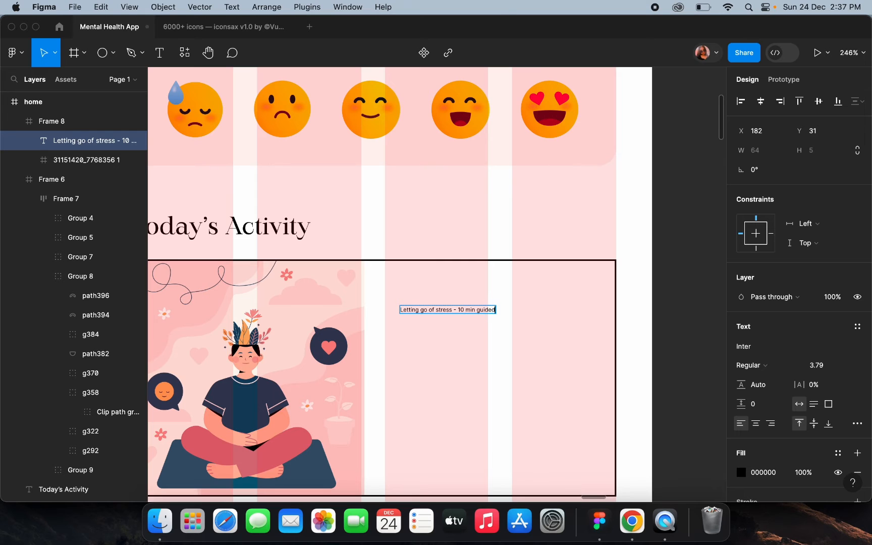
text(ed meditation)
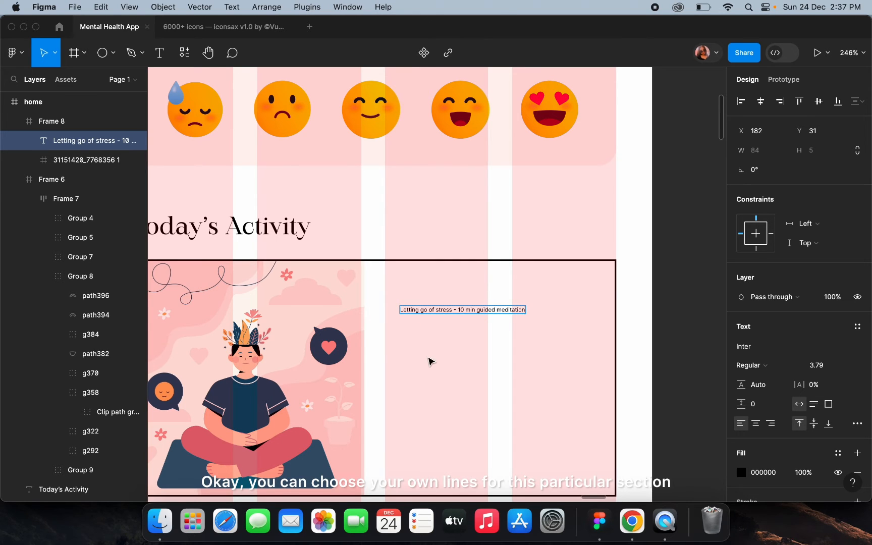
key(Escape)
click(753, 348)
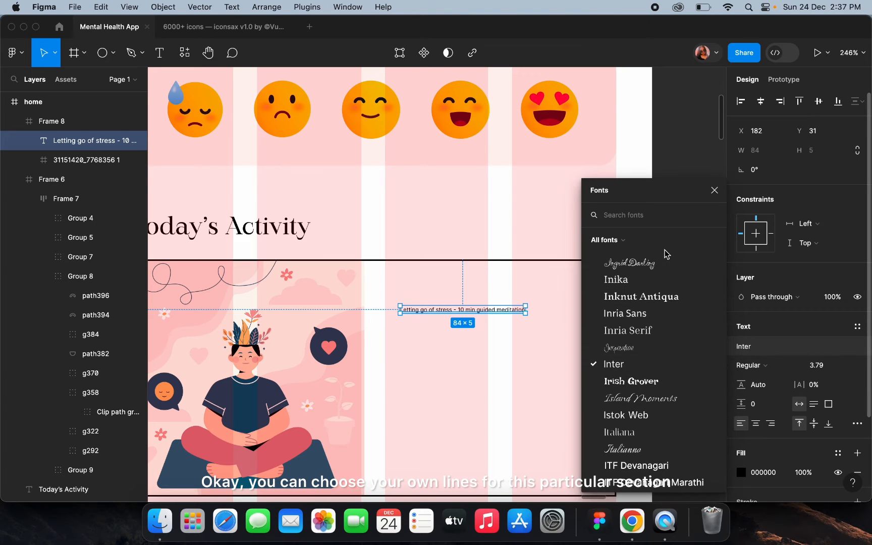
text(mah)
click(682, 253)
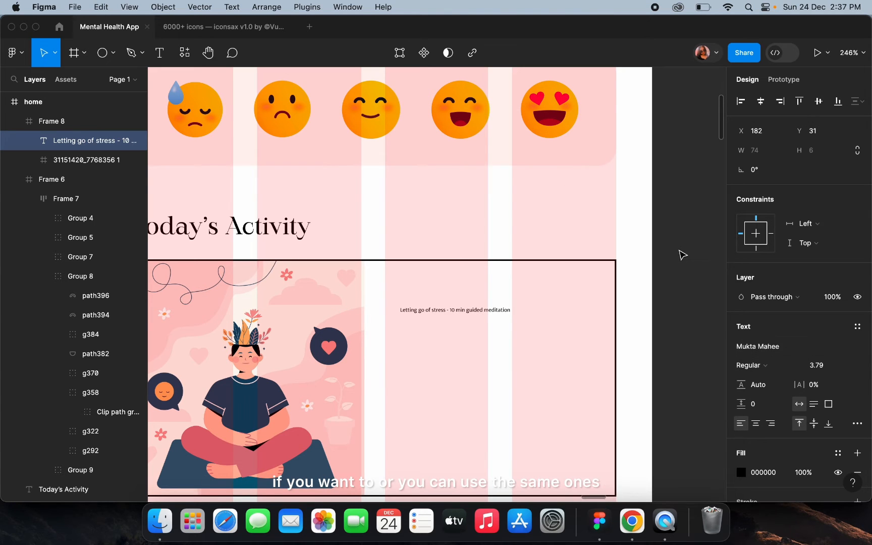
Set the font of the "Letting go of stress" text to Maharlika
click(746, 346)
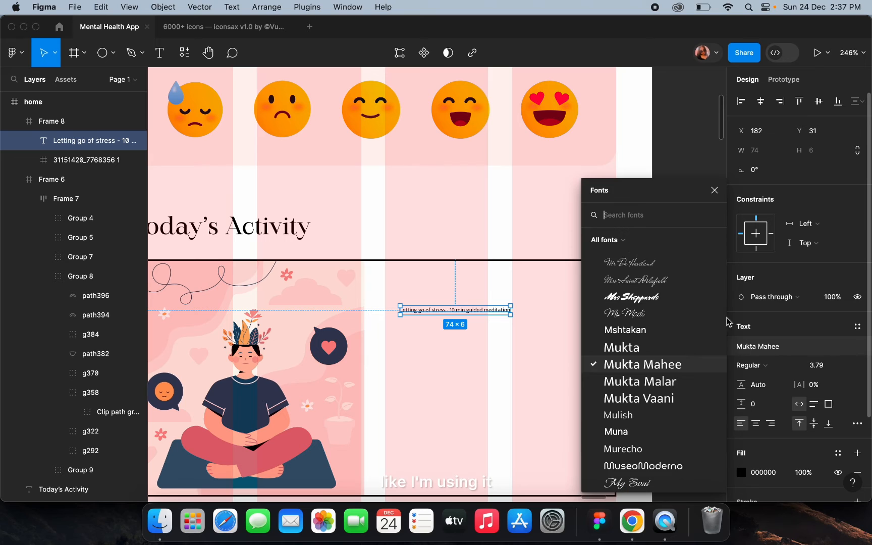
text(mah)
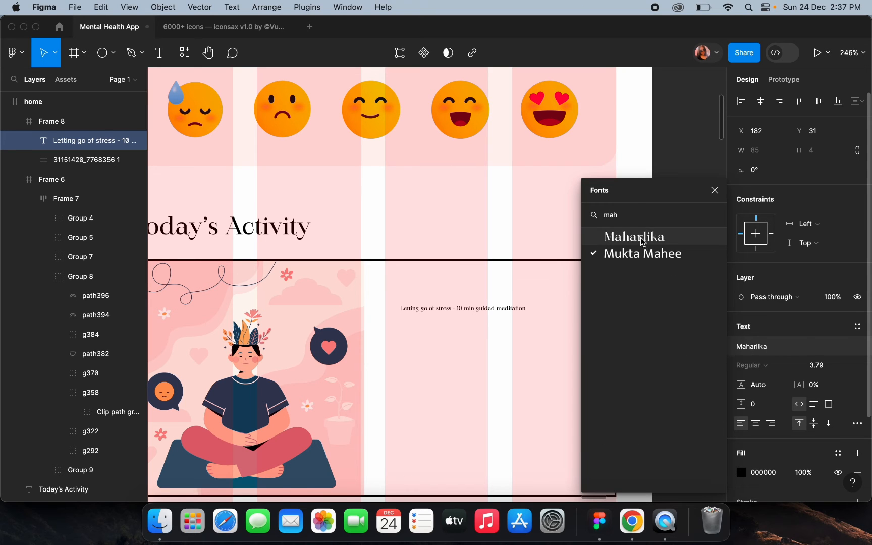
click(642, 241)
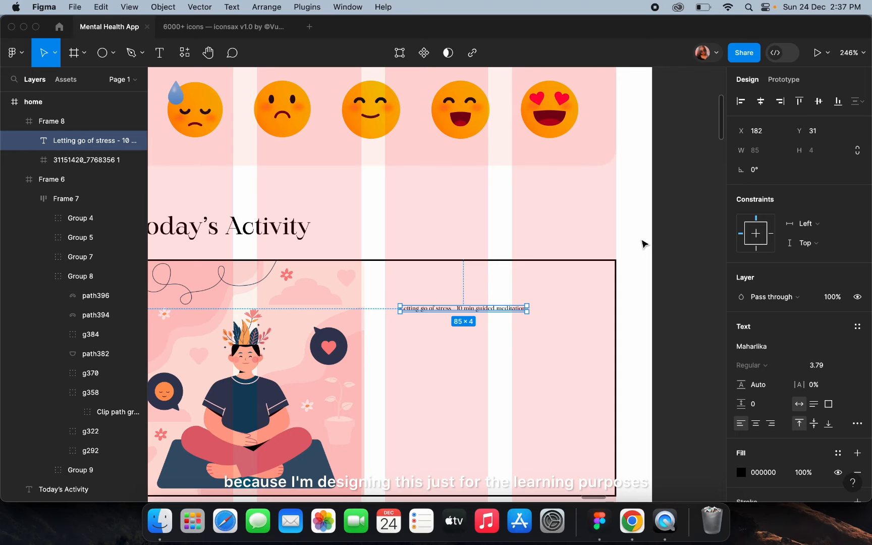
Try font sizes 36, 28, 24 and 20 on the "Letting go of stress" title text
scroll(522, 323, up, 2)
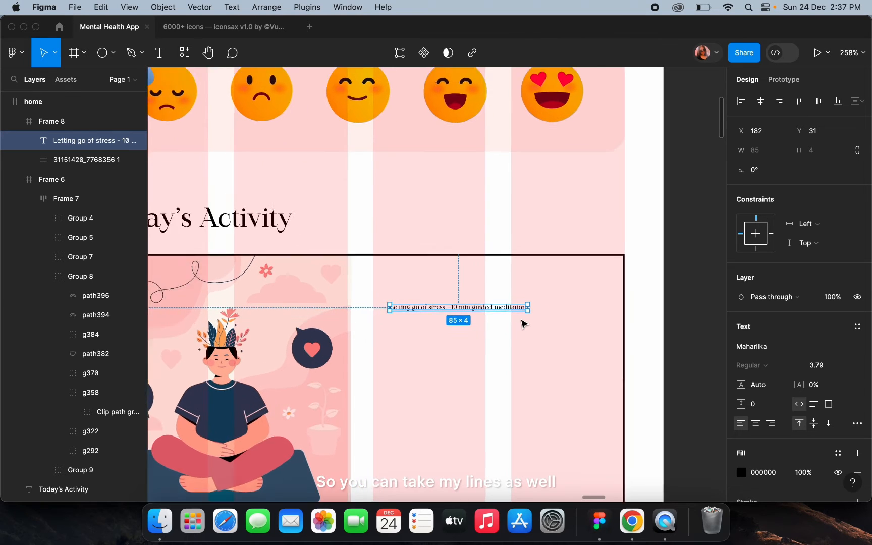
scroll(523, 323, up, 2)
click(817, 365)
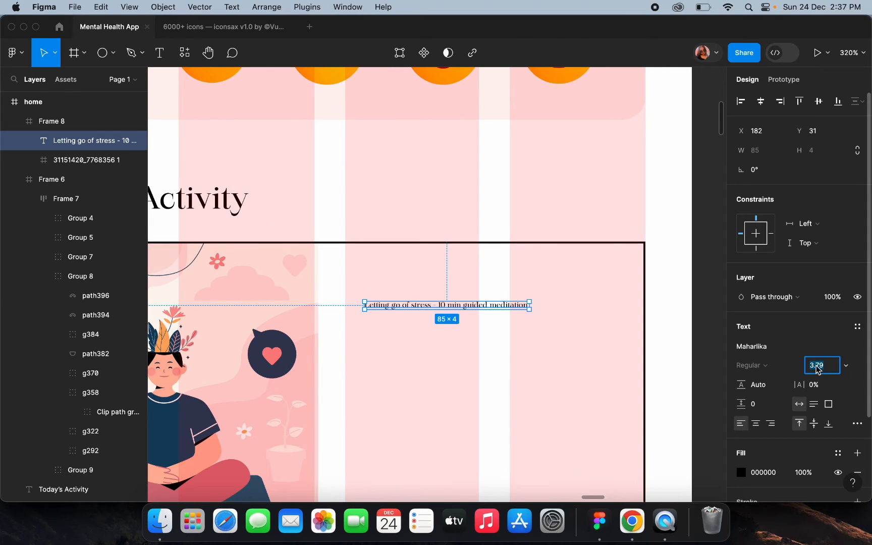
text(36)
key(Return)
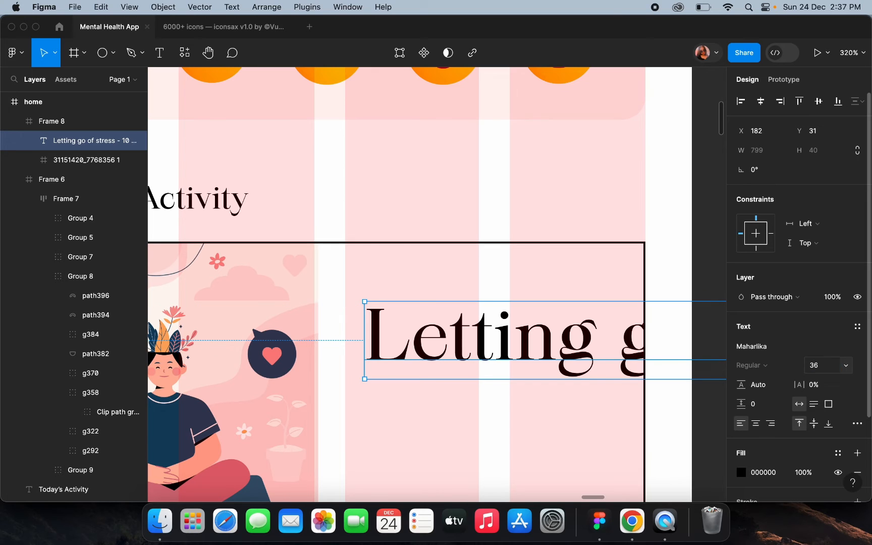
click(831, 370)
text(28)
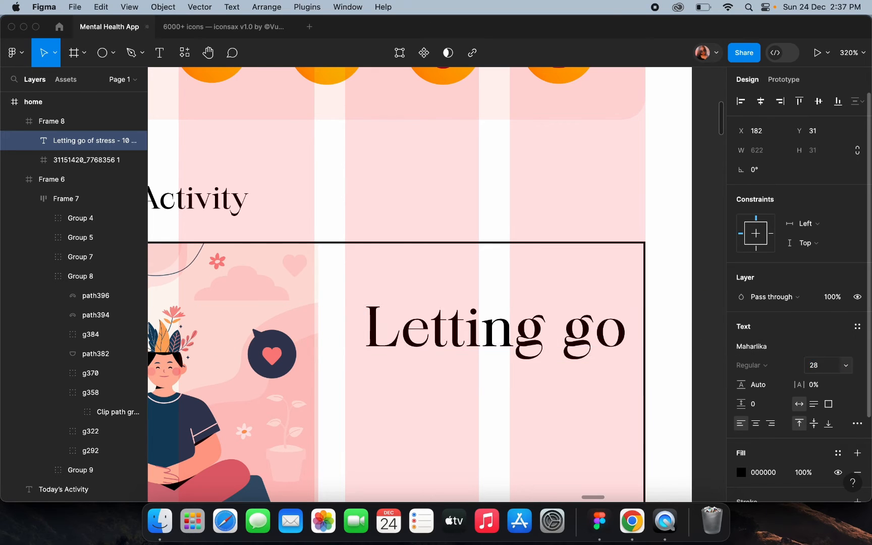
key(Return)
click(818, 370)
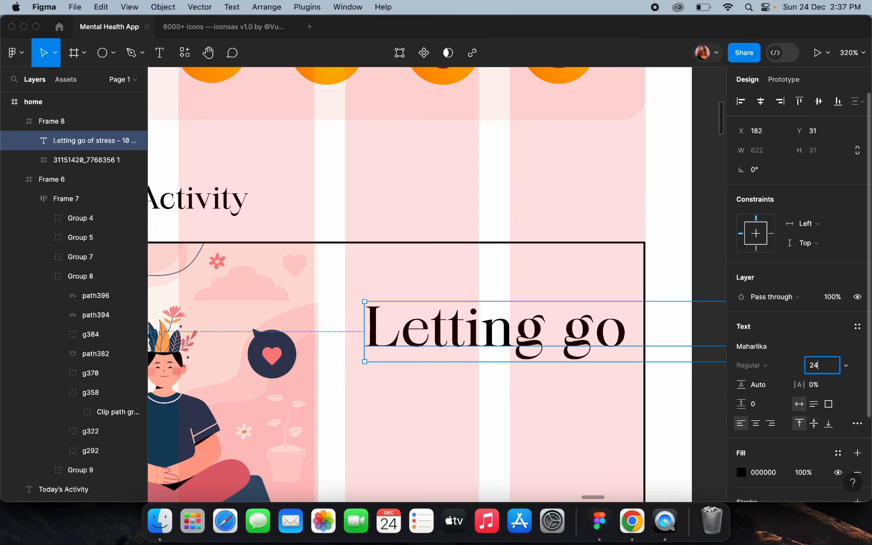
key(Return)
click(819, 369)
text(20)
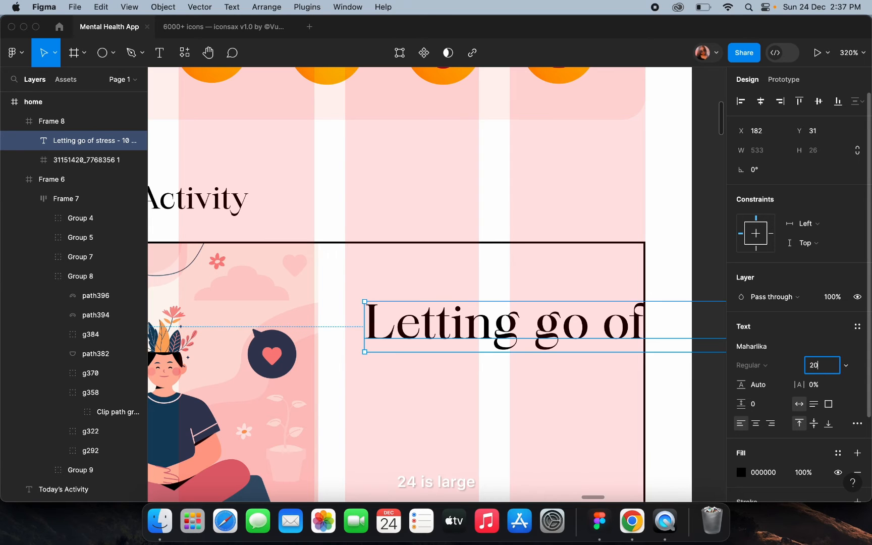
key(Return)
Set the title's font size to 18 and narrow its text box to about 175 wide so the text wraps
click(818, 365)
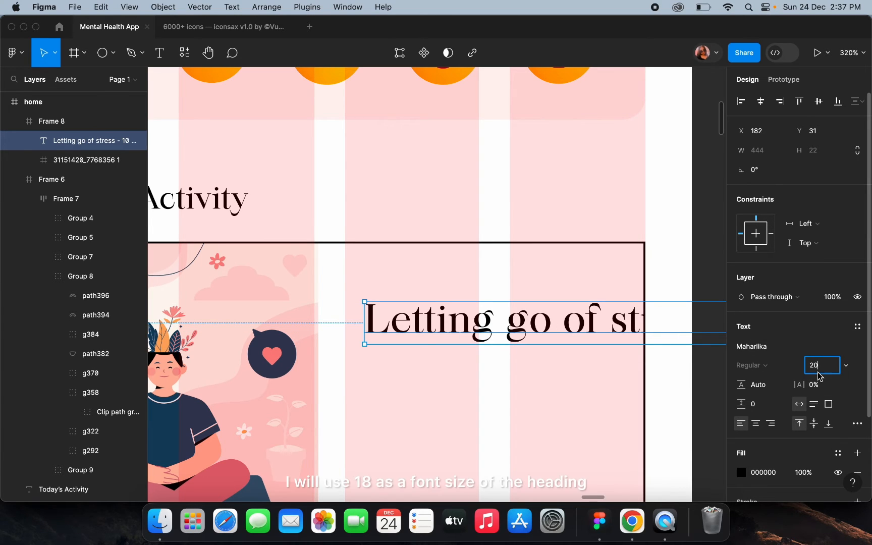
key(Return)
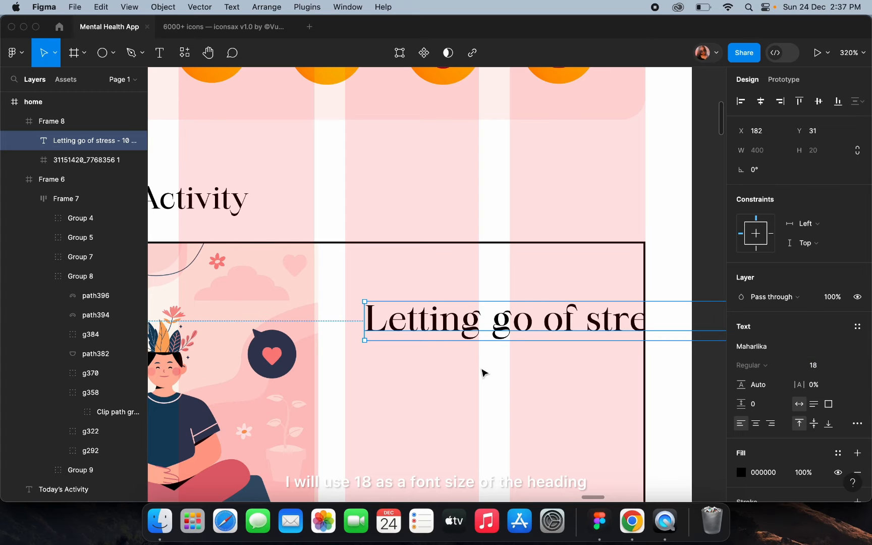
scroll(483, 372, down, 5)
scroll(625, 344, right, 5)
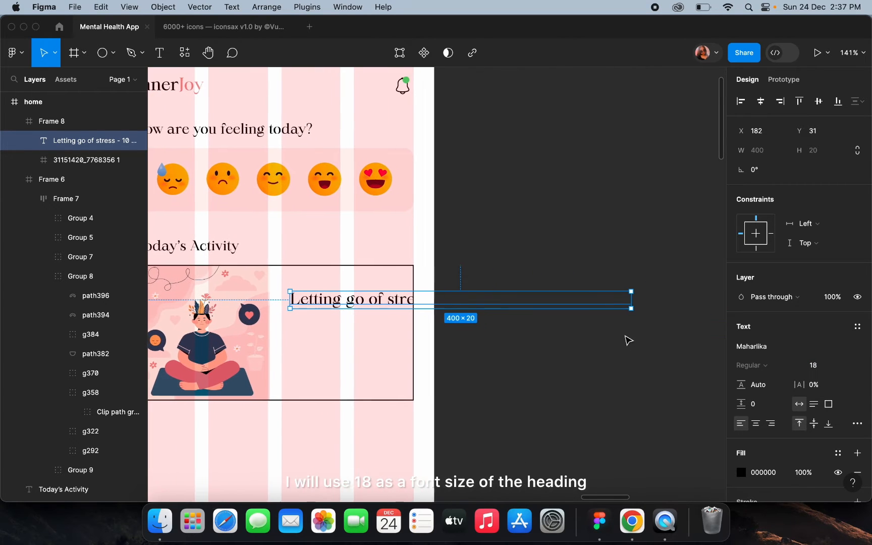
drag(633, 299, 438, 326)
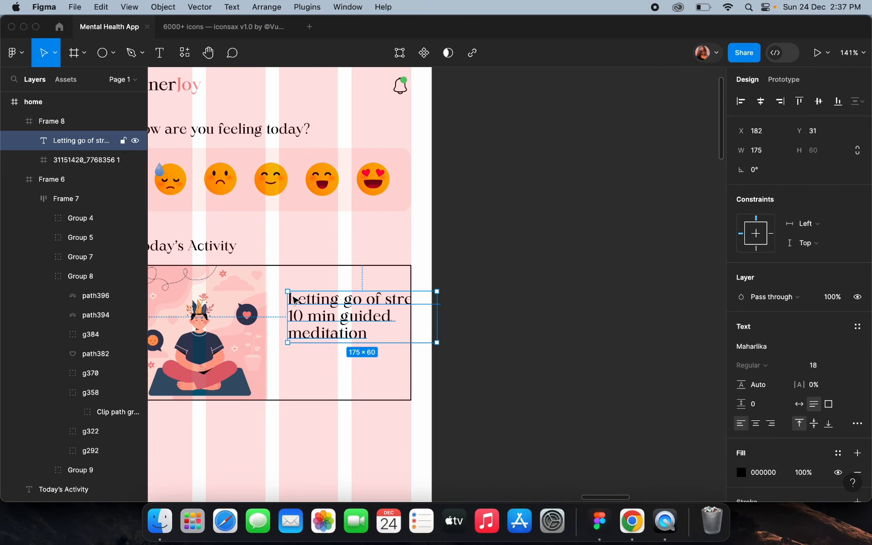
Move the title text closer to the meditation illustration, to about X 164, Y 21 inside the activity frame
scroll(295, 293, up, 5)
drag(361, 320, 352, 309)
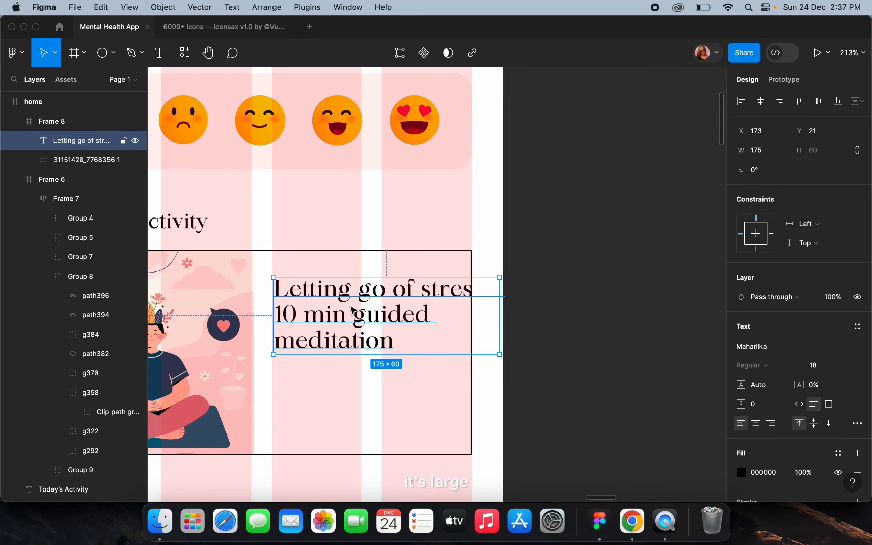
scroll(283, 315, left, 4)
click(281, 321)
scroll(281, 321, down, 3)
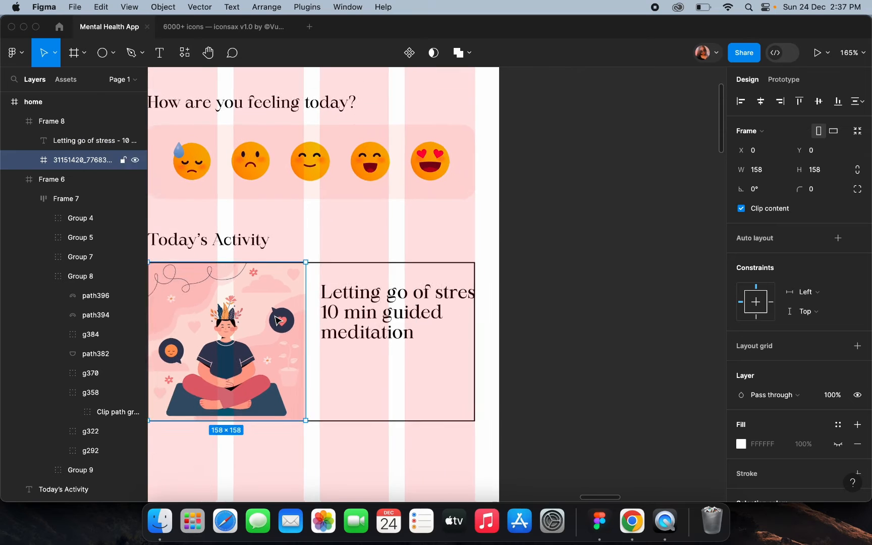
drag(286, 337, 275, 337)
click(409, 314)
double_click(409, 314)
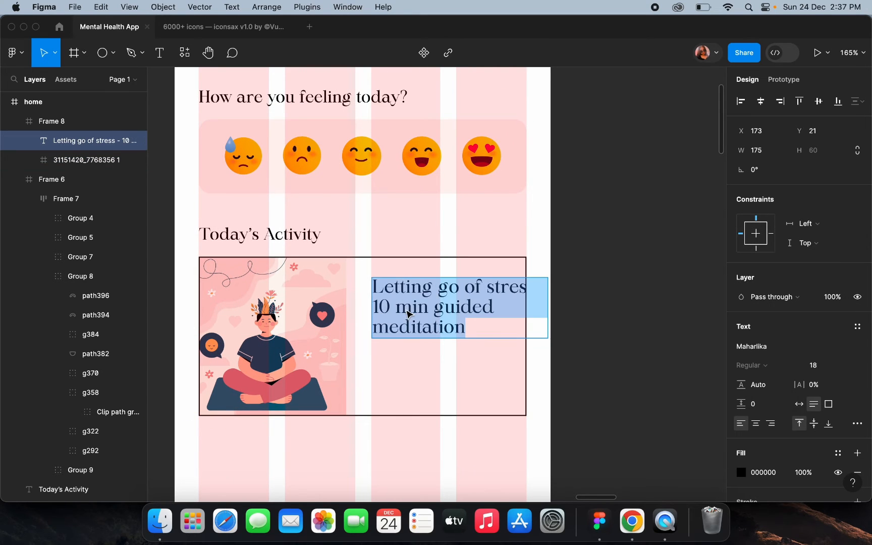
key(Escape)
drag(414, 324, 405, 323)
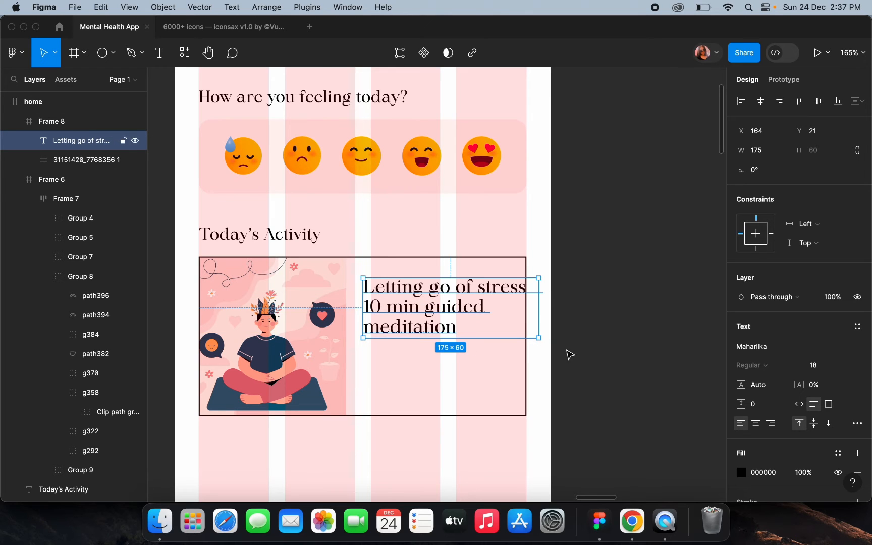
Set the title's font size to 16 and narrow its text box to about 148 wide, inside the frame
click(815, 365)
text(16)
key(Return)
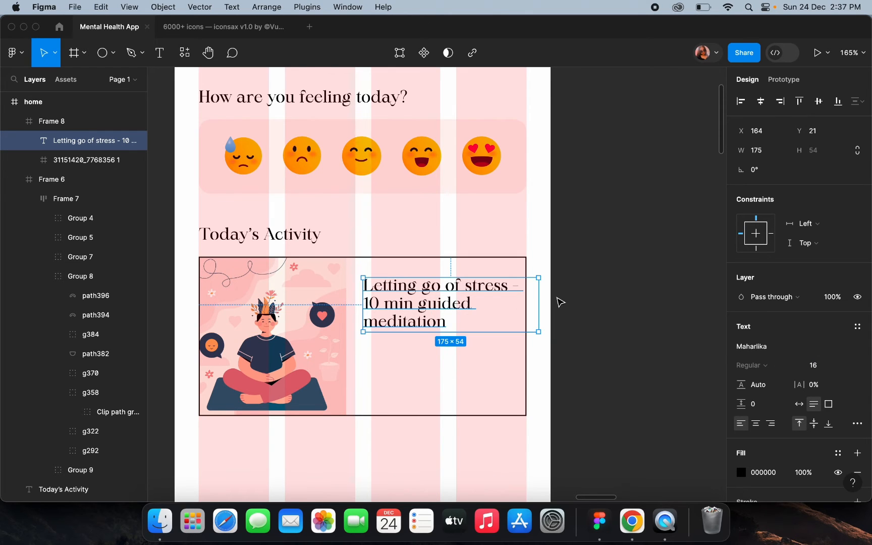
scroll(555, 300, up, 3)
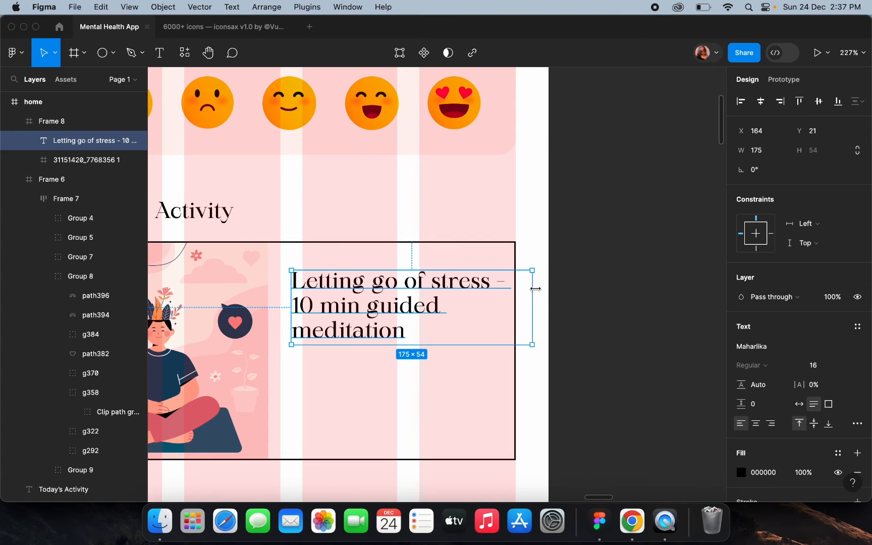
drag(523, 288, 486, 288)
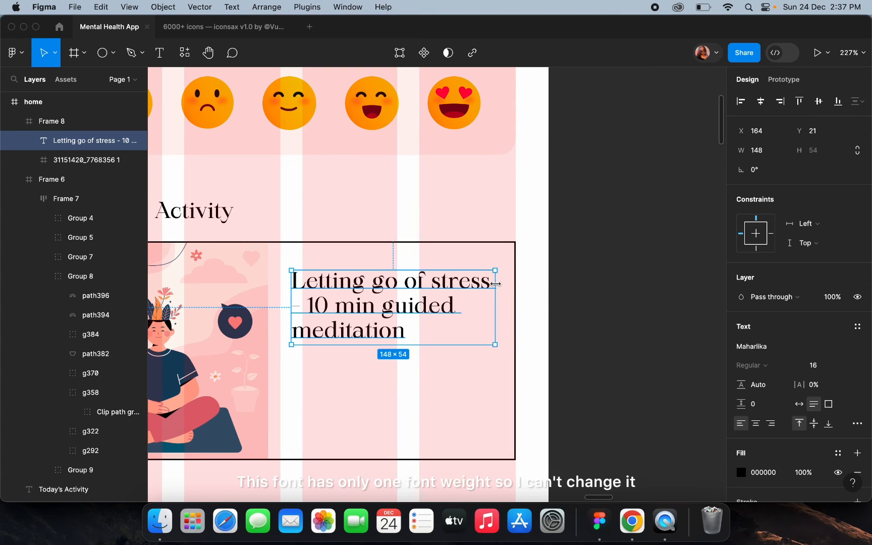
Delete "- 10 min guided meditation" from the title so only "Letting go of stress" is left
click(283, 329)
click(327, 306)
double_click(311, 304)
click(310, 303)
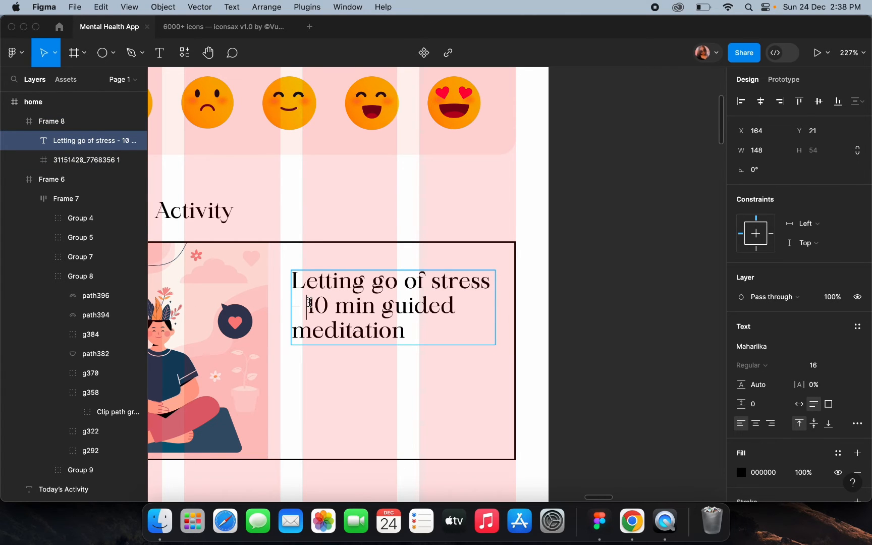
drag(406, 331, 291, 307)
key(BackSpace)
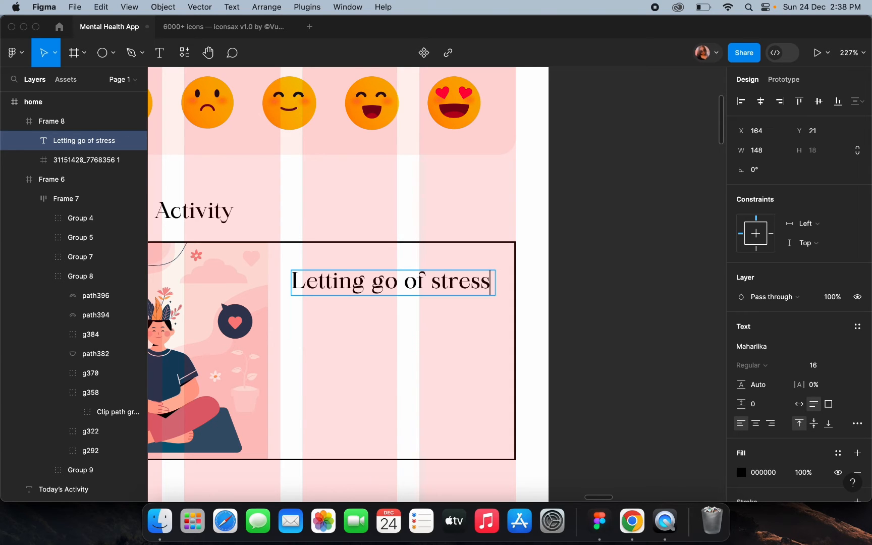
key(Escape)
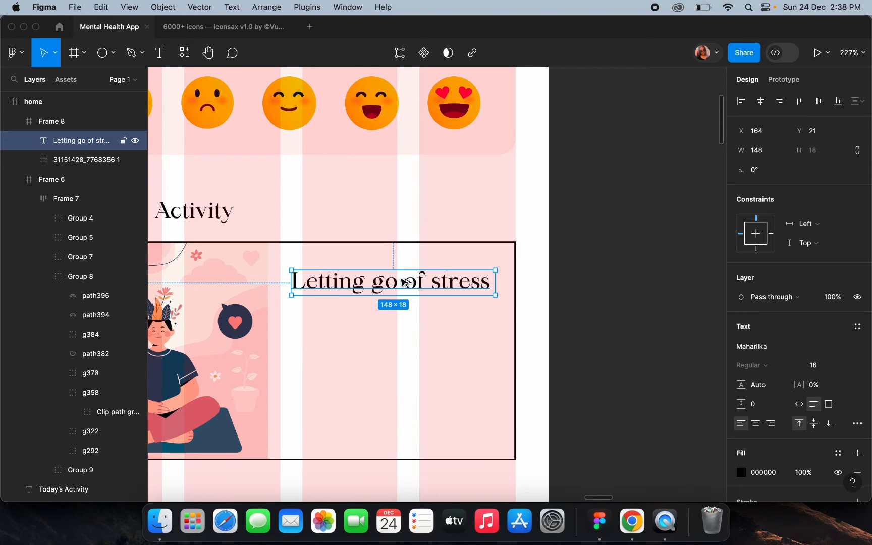
Duplicate the title just below itself and replace the copy's text with "10 min guided meditation"
drag(404, 283, 403, 317)
double_click(399, 315)
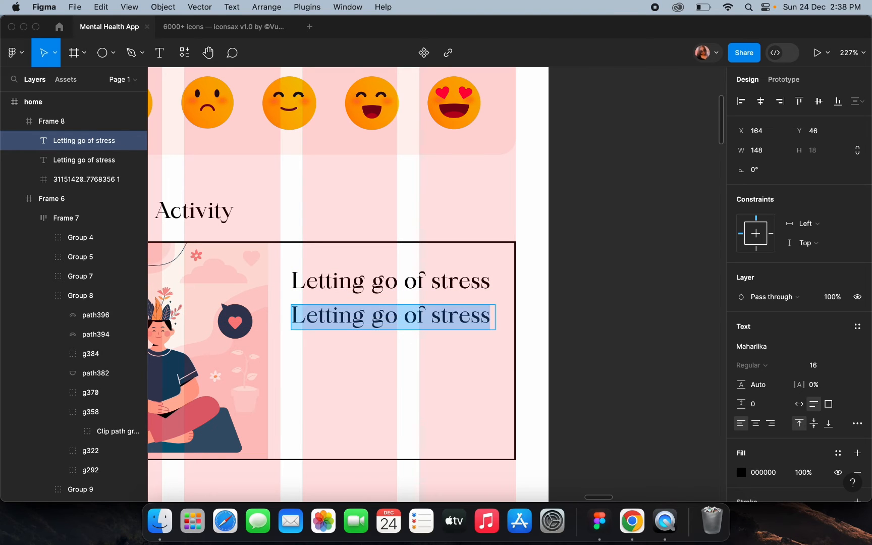
text(10 min g)
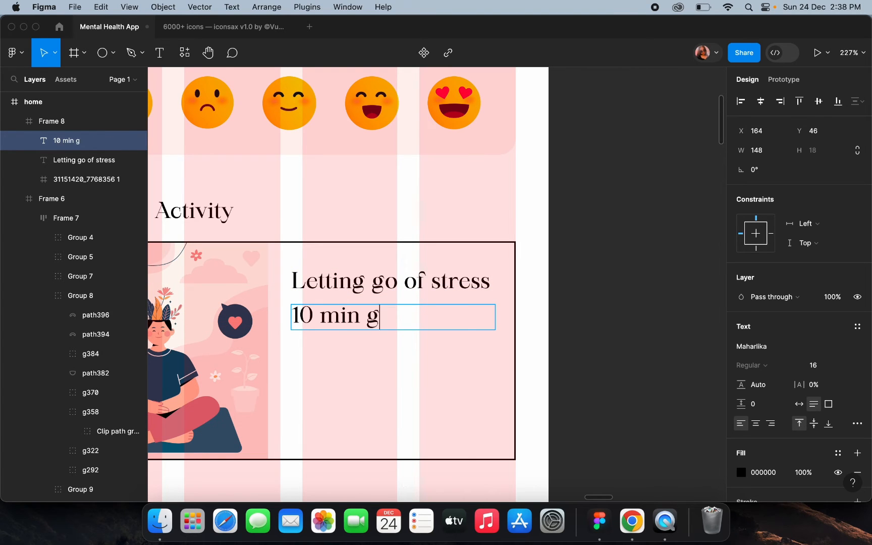
text(uided m)
text(editat)
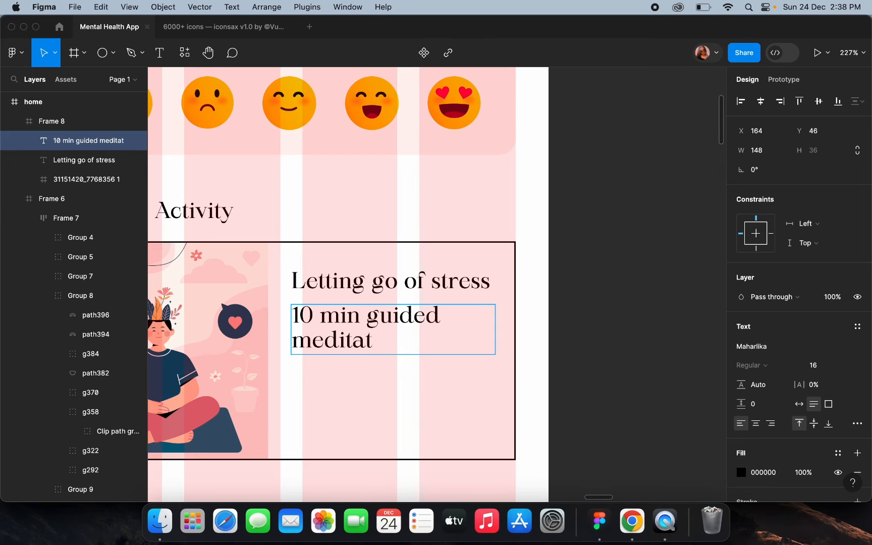
text(ion)
key(Escape)
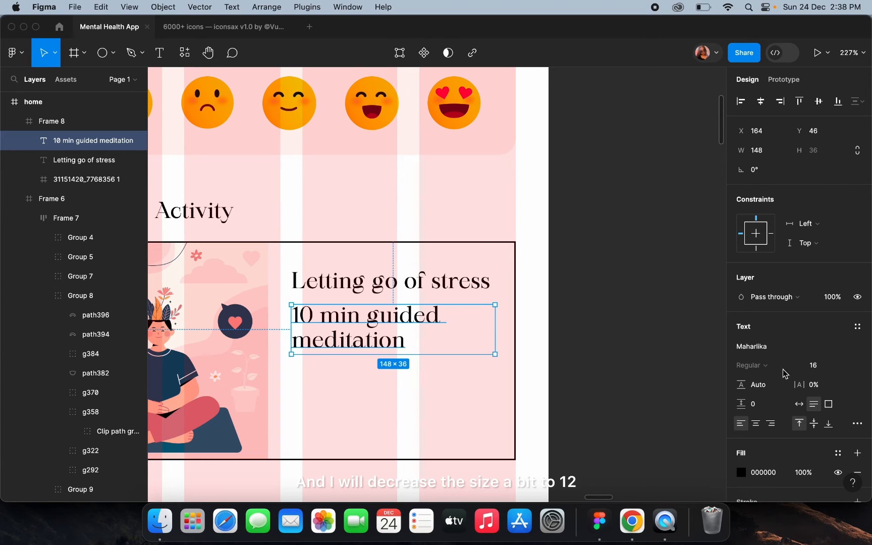
Set the "10 min guided meditation" text to font size 12 in Manrope
click(814, 365)
text(12)
key(Return)
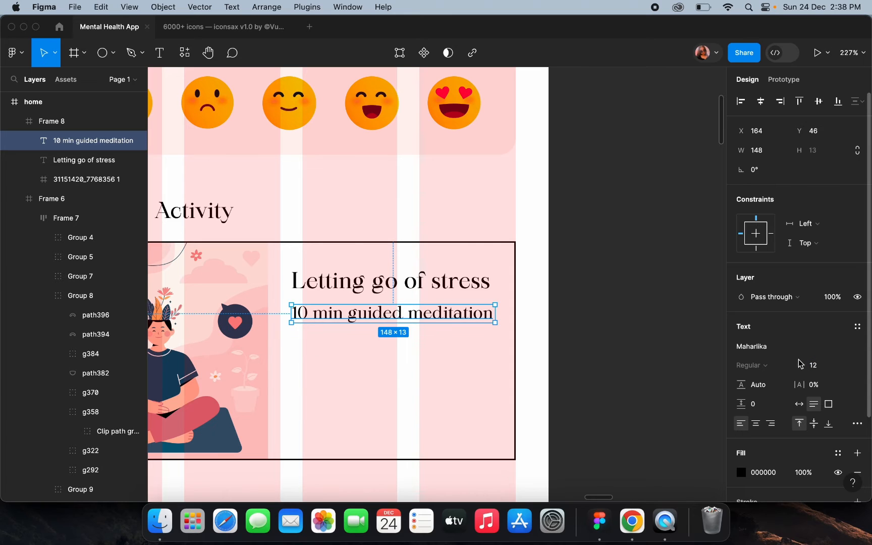
click(785, 345)
text(man)
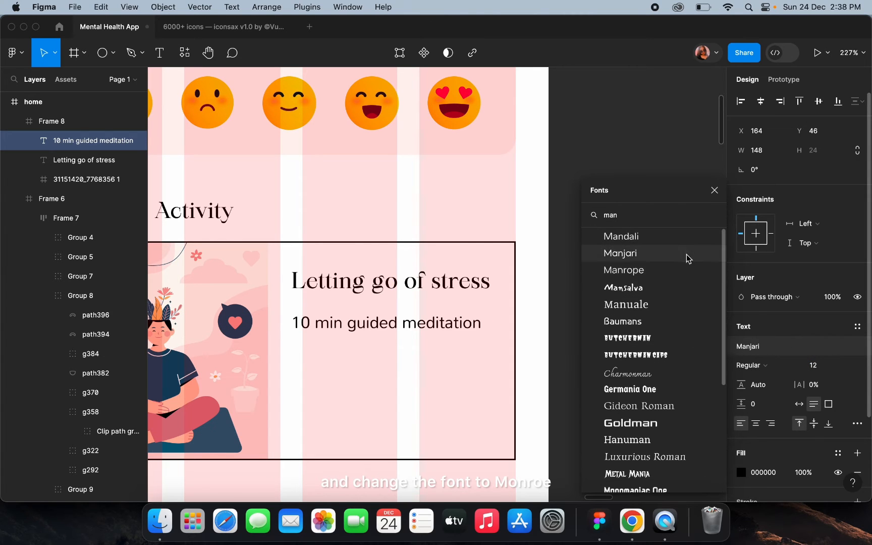
click(681, 271)
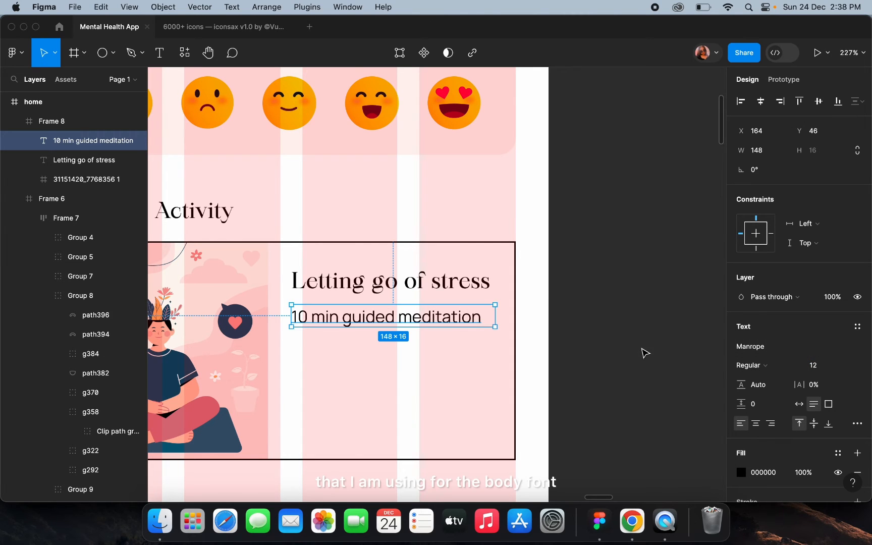
Color the "10 min guided meditation" text gray 6B6B6B and set its weight to Regular after trying Light
click(766, 365)
click(767, 352)
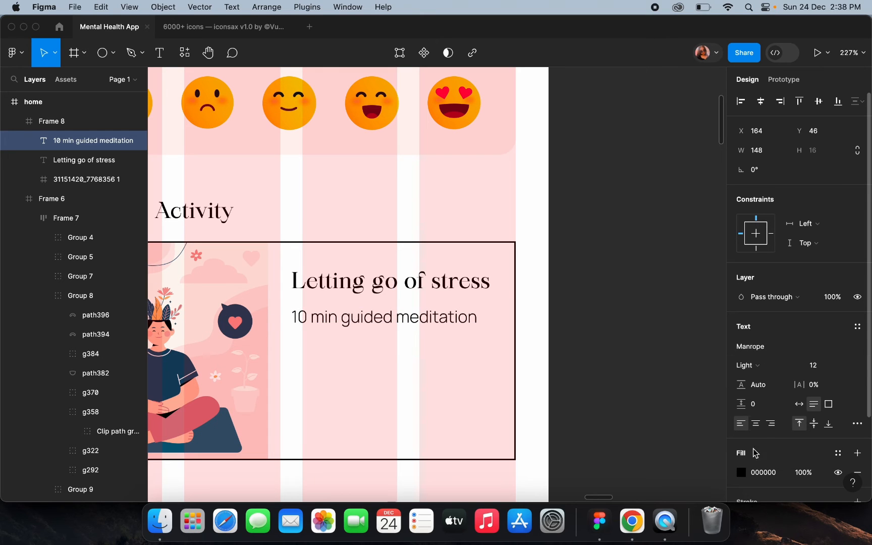
click(741, 472)
drag(629, 310, 559, 276)
click(767, 365)
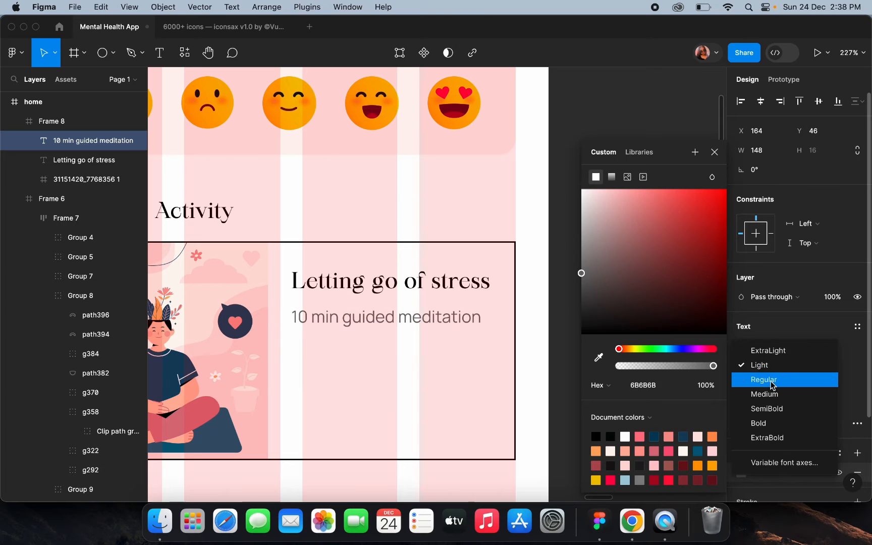
click(771, 382)
click(554, 158)
Move the "10 min guided meditation" text slightly up, close beneath the "Letting go of stress" title
click(400, 322)
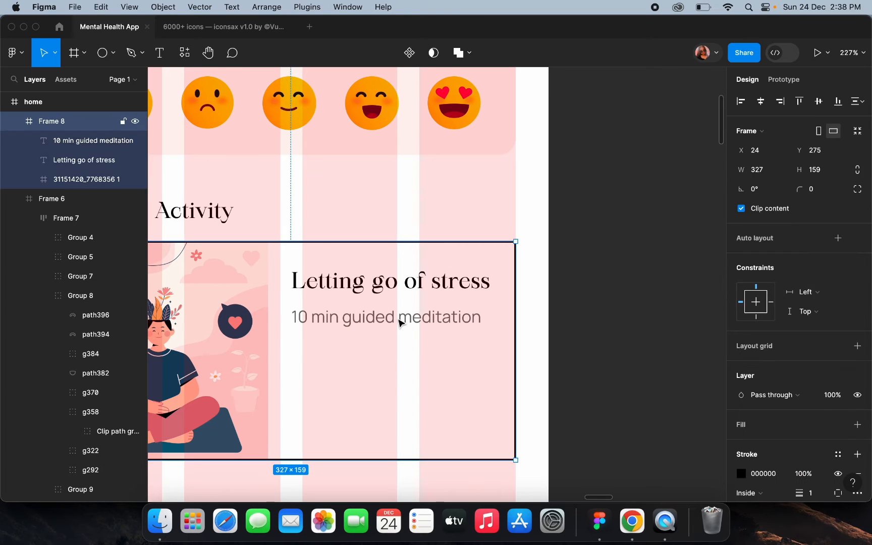
click(399, 322)
drag(400, 322, 401, 314)
click(647, 314)
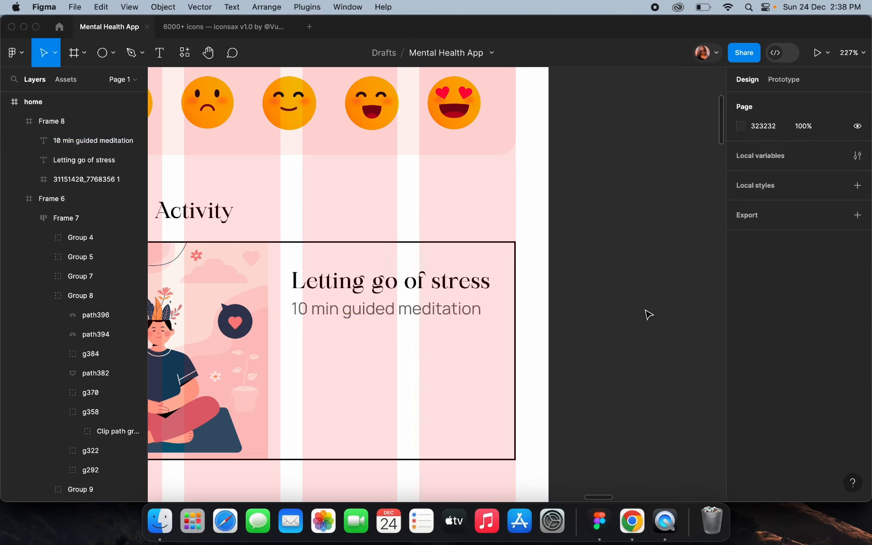
Round the corners of the activity card frame to a radius of 12
scroll(647, 314, down, 5)
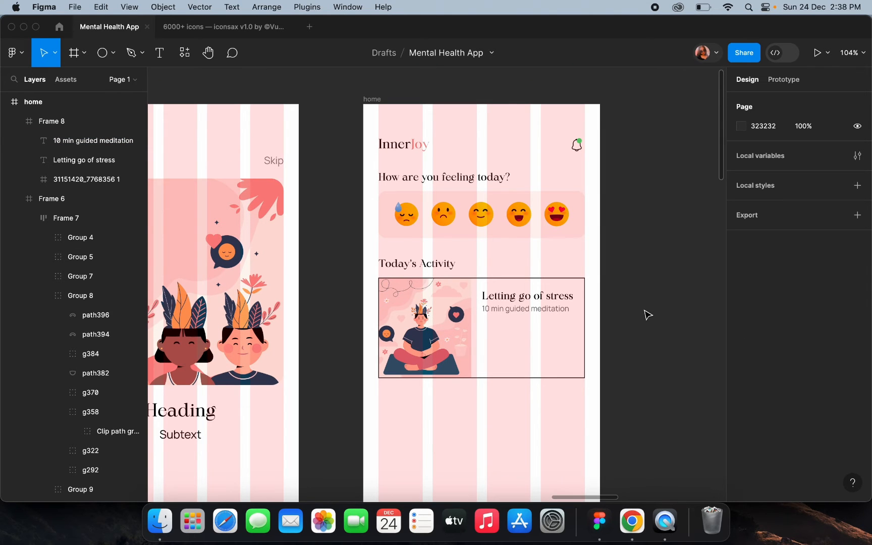
click(474, 313)
scroll(470, 315, up, 4)
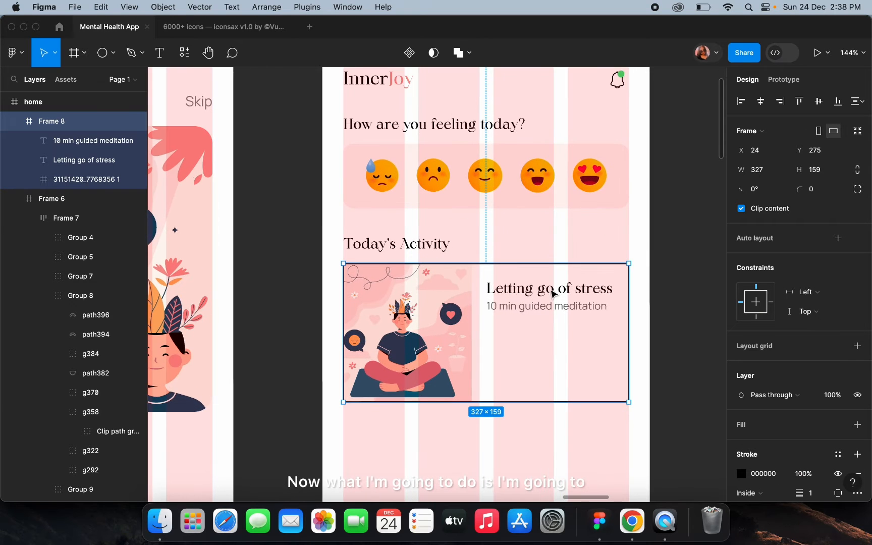
drag(824, 197, 835, 197)
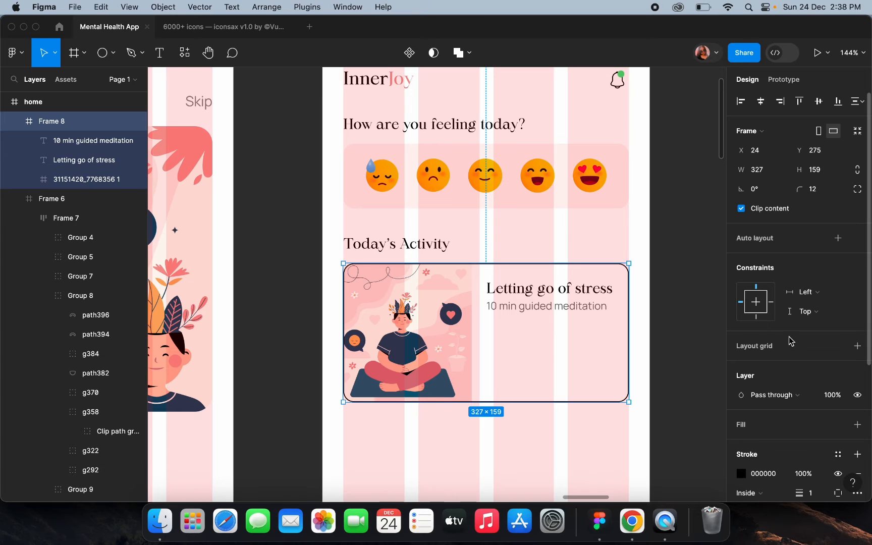
Change the activity card frame's stroke color to light gray F0F0F0
scroll(789, 337, down, 5)
click(741, 277)
mouse_move(620, 278)
mouse_down()
mouse_move(555, 253)
mouse_move(545, 201)
mouse_up()
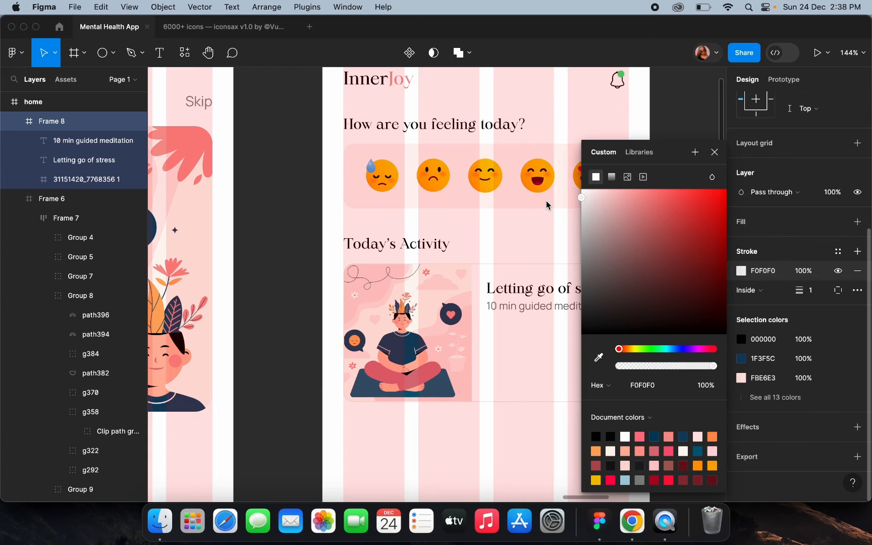
Give the activity card frame a white FFFFFF fill and a drop shadow with a Y offset of 15
click(858, 427)
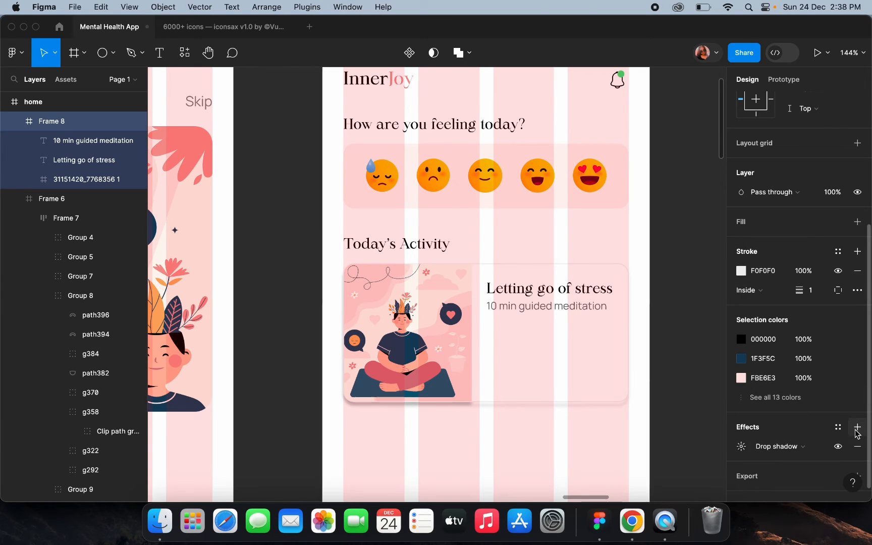
click(741, 446)
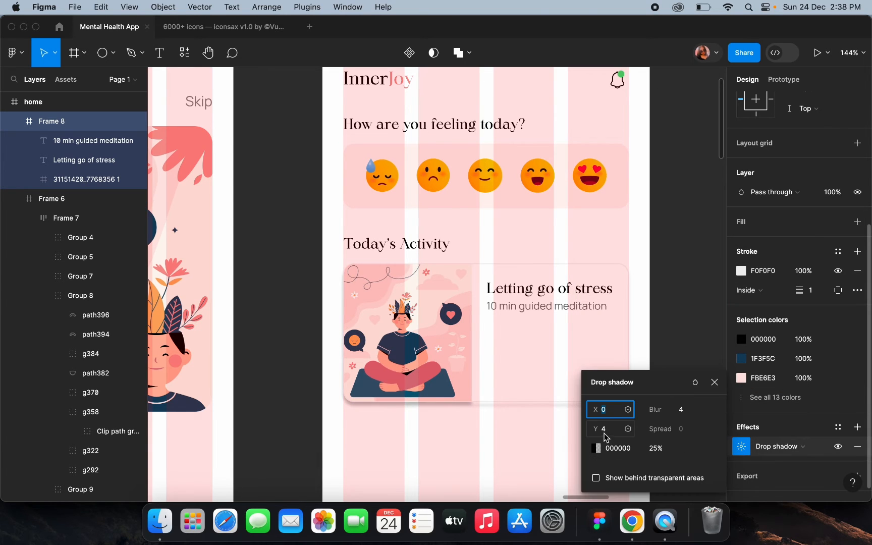
click(858, 221)
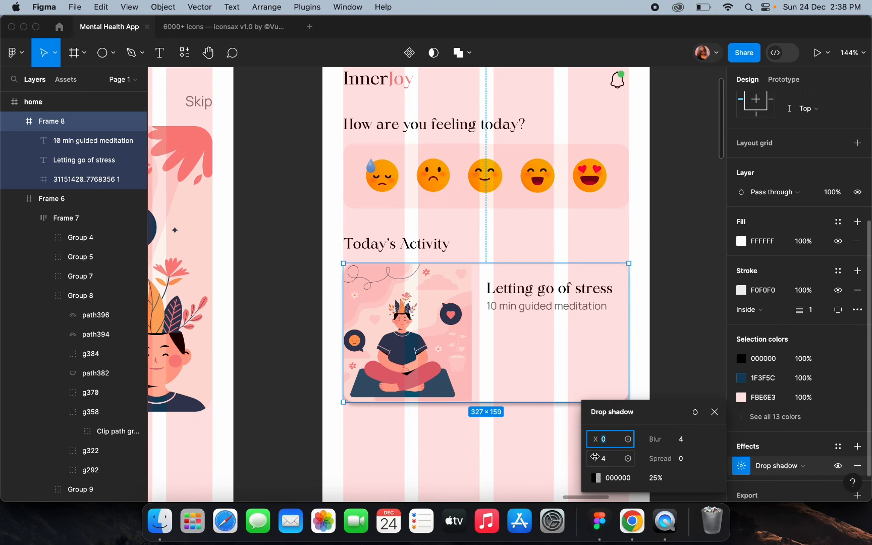
drag(609, 458, 609, 459)
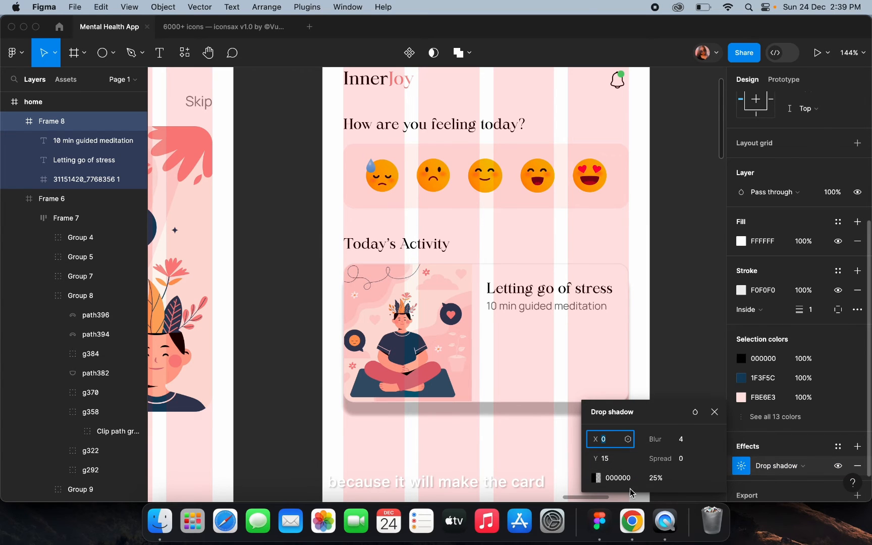
Set the activity card's drop shadow to 3% opacity and a blur of 20
click(662, 484)
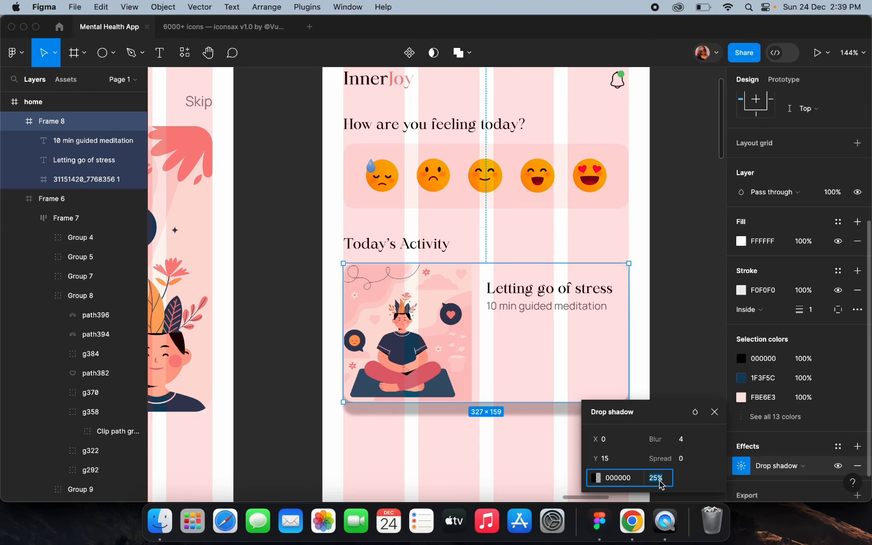
text(3)
key(Return)
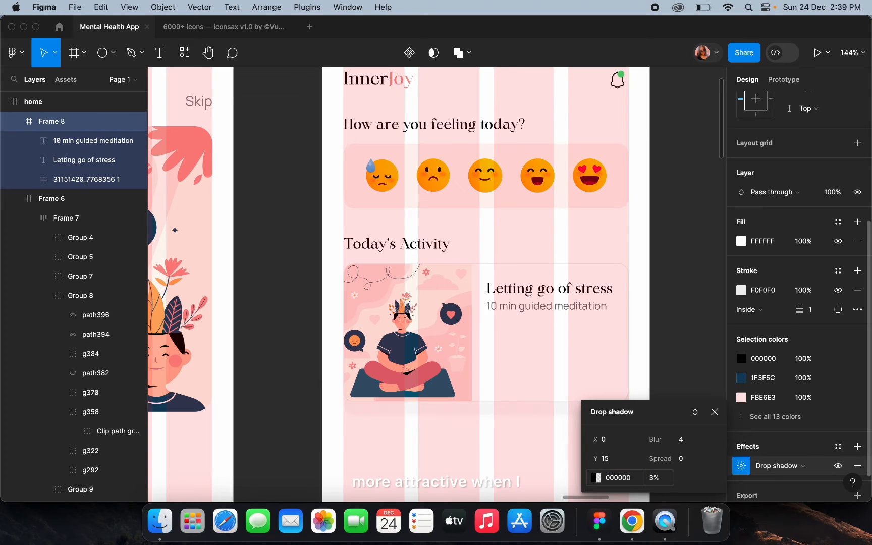
click(689, 444)
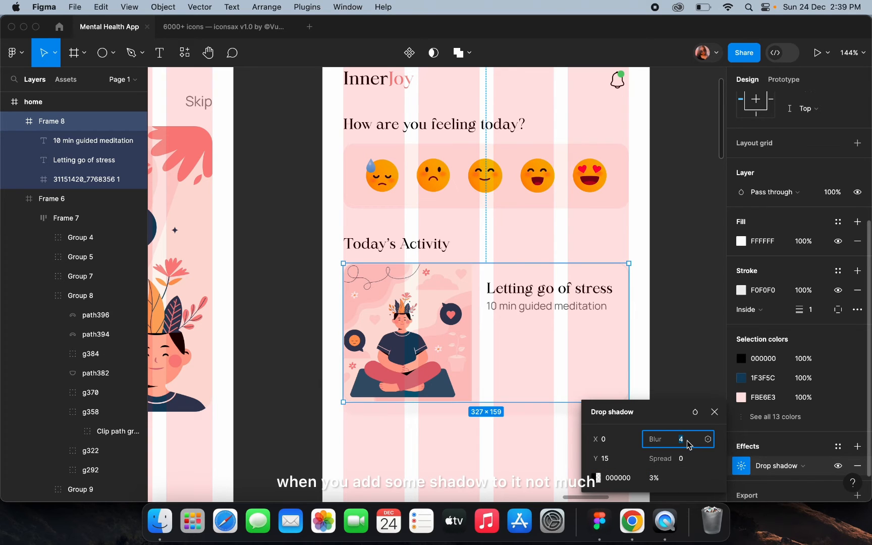
key(Return)
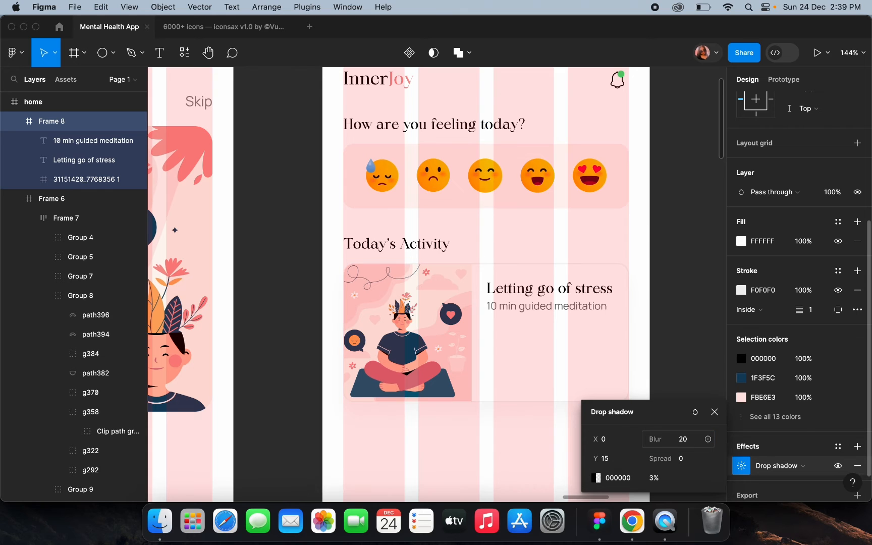
Hide the four-column layout grid on the home frame
scroll(636, 327, down, 3)
click(661, 323)
scroll(662, 323, down, 3)
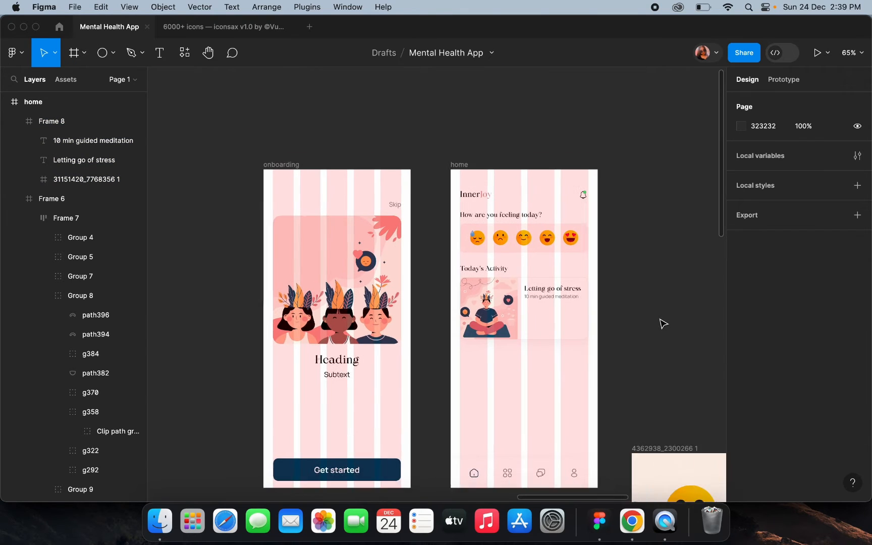
click(442, 162)
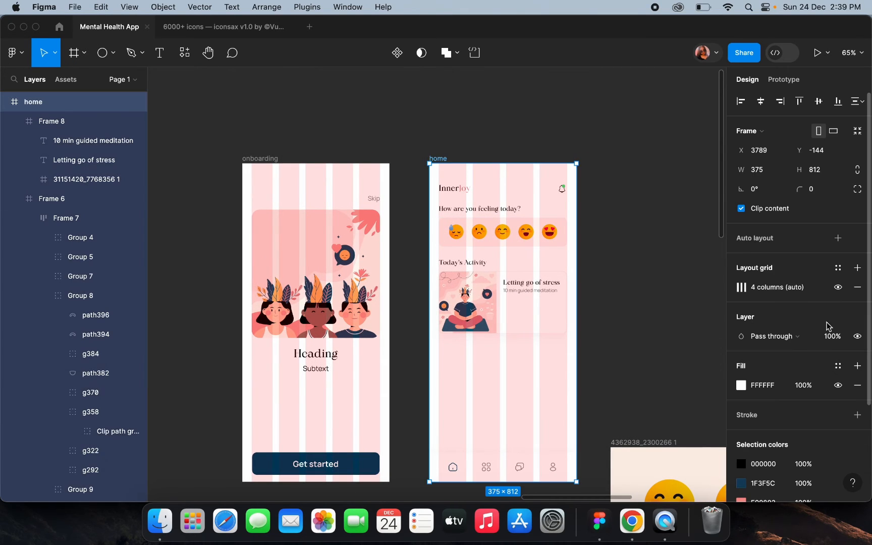
click(838, 290)
scroll(508, 347, up, 5)
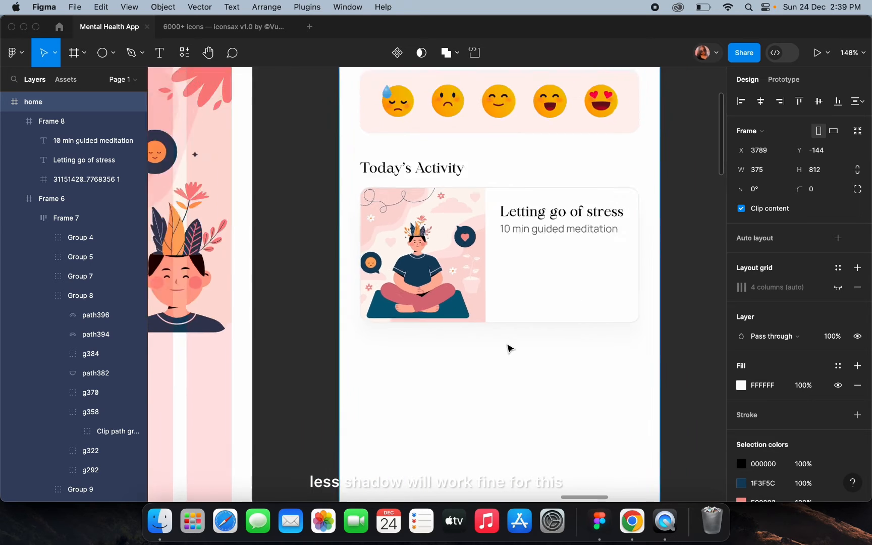
Increase the blur of the activity card frame's drop shadow to 27
scroll(508, 347, down, 3)
click(491, 344)
scroll(750, 332, down, 3)
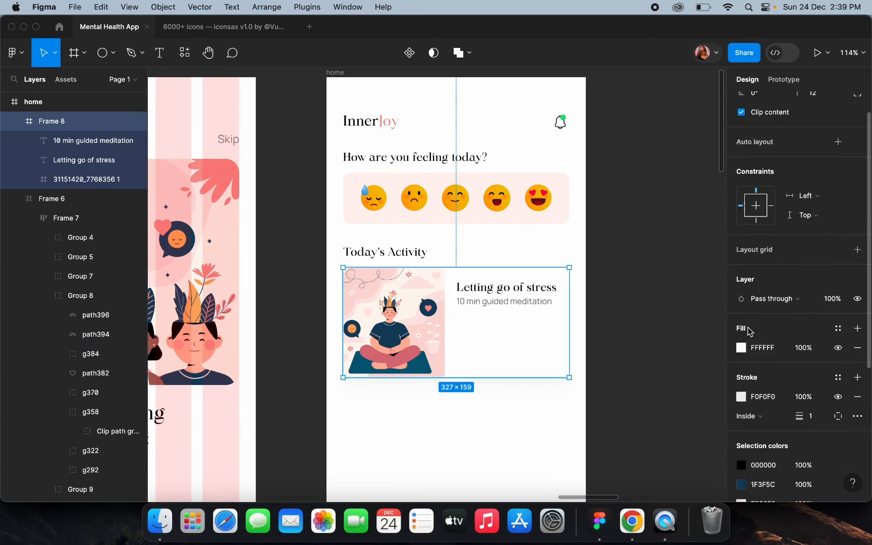
scroll(750, 332, down, 3)
click(740, 427)
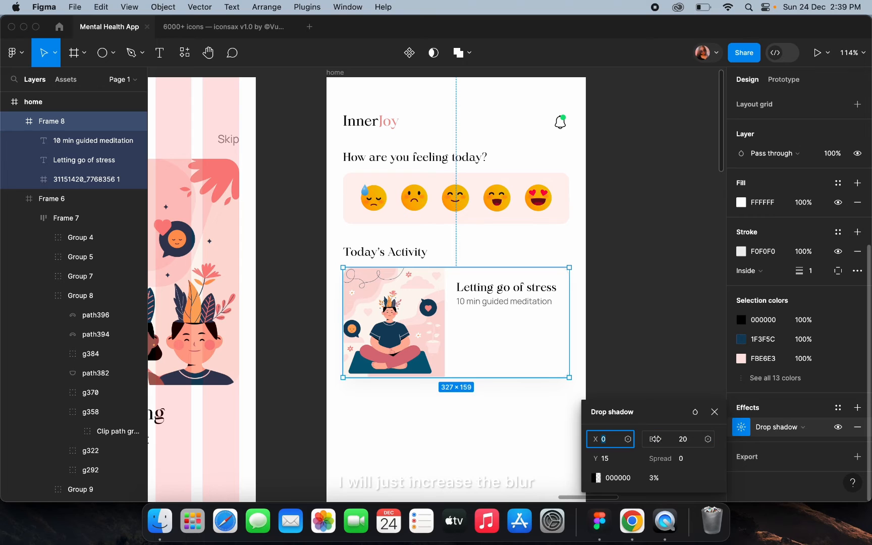
drag(657, 439, 738, 431)
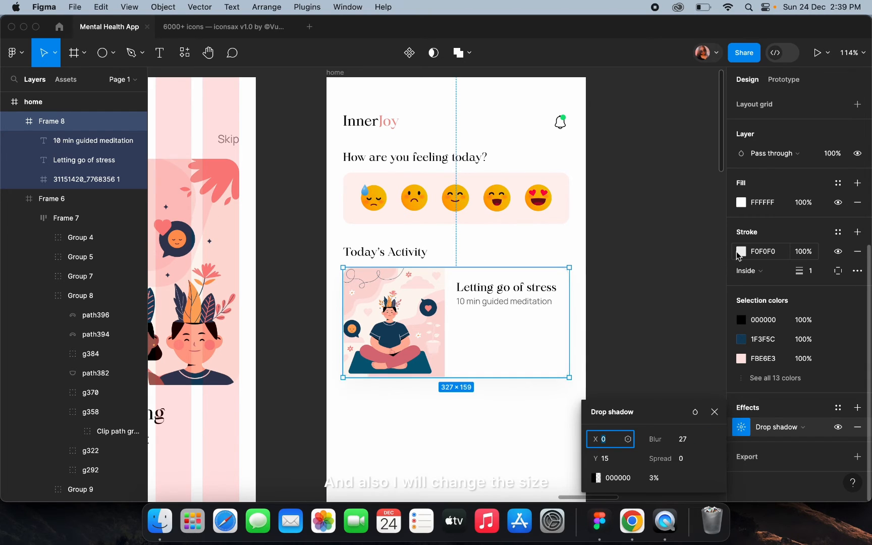
Lighten the activity card frame's stroke color to a near-white gray, about F8F8F8
click(740, 252)
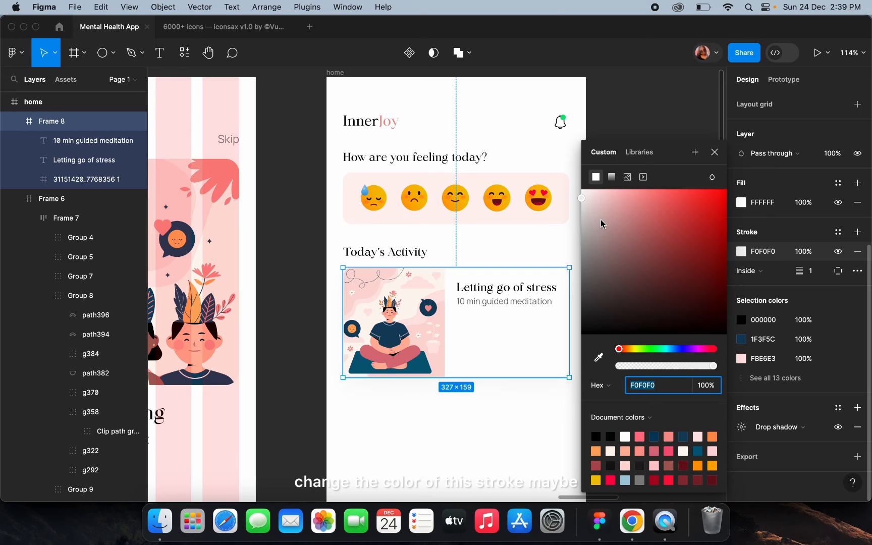
click(580, 198)
drag(581, 201, 580, 199)
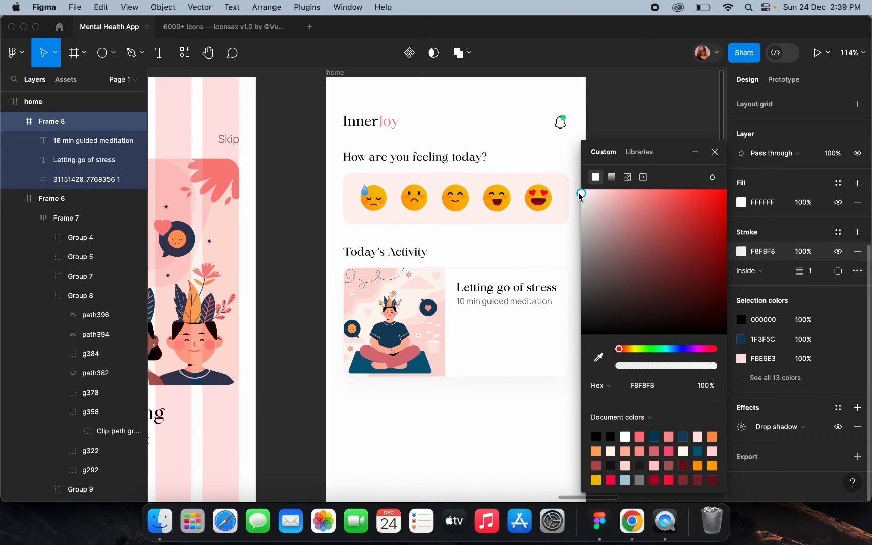
drag(580, 197, 580, 197)
click(616, 119)
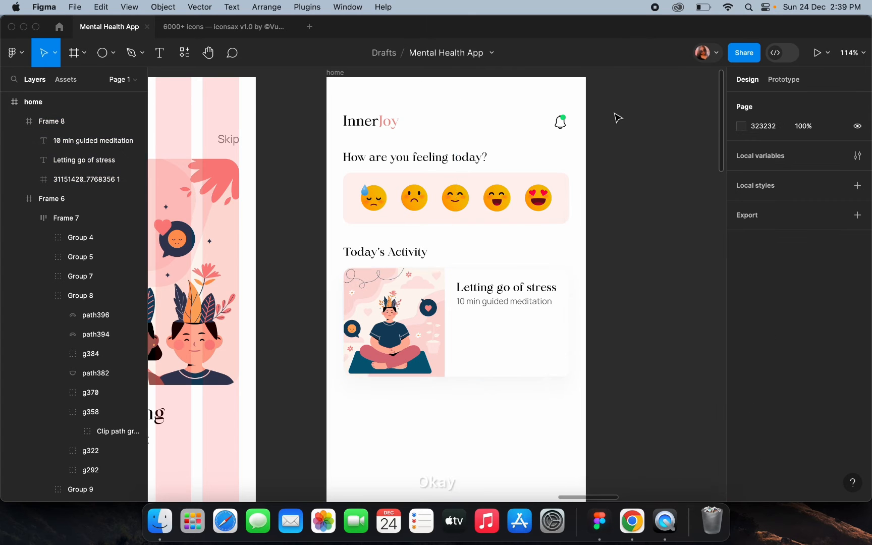
scroll(618, 117, down, 5)
scroll(522, 258, up, 10)
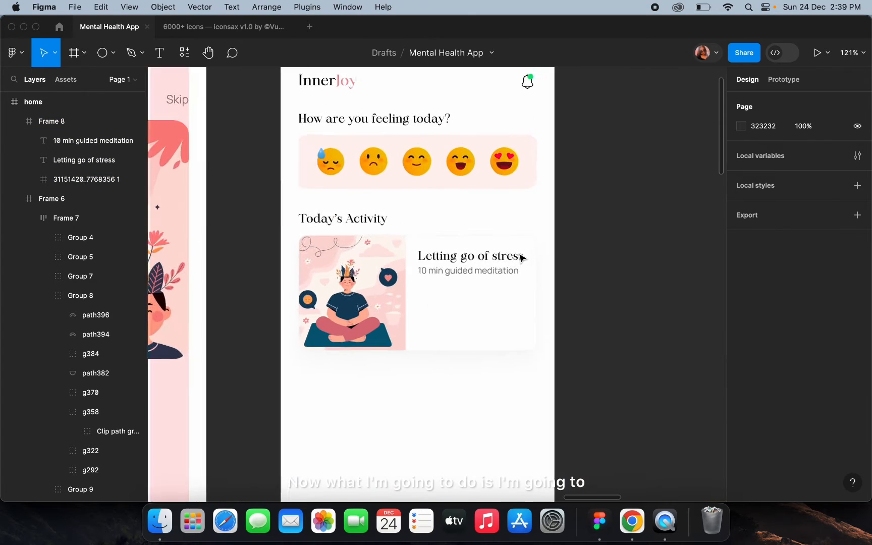
scroll(430, 319, down, 3)
scroll(419, 294, up, 3)
scroll(418, 294, up, 1)
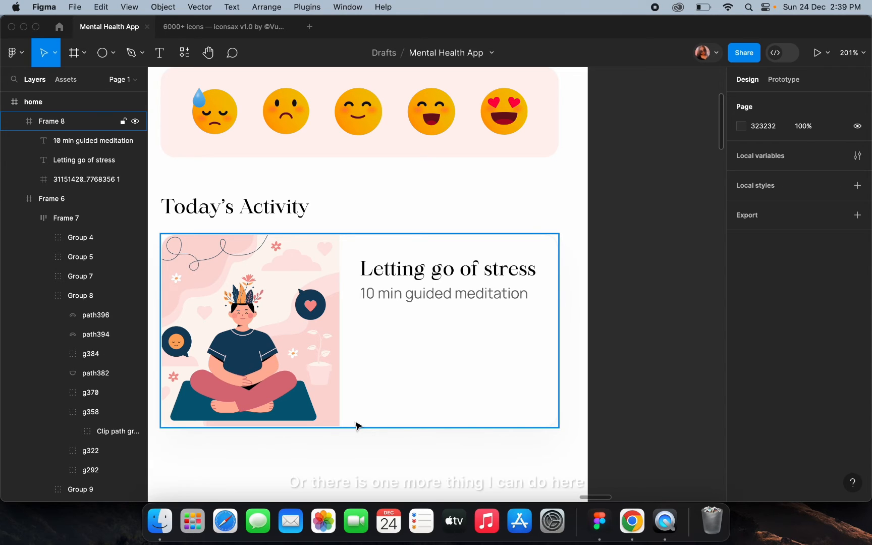
double_click(403, 299)
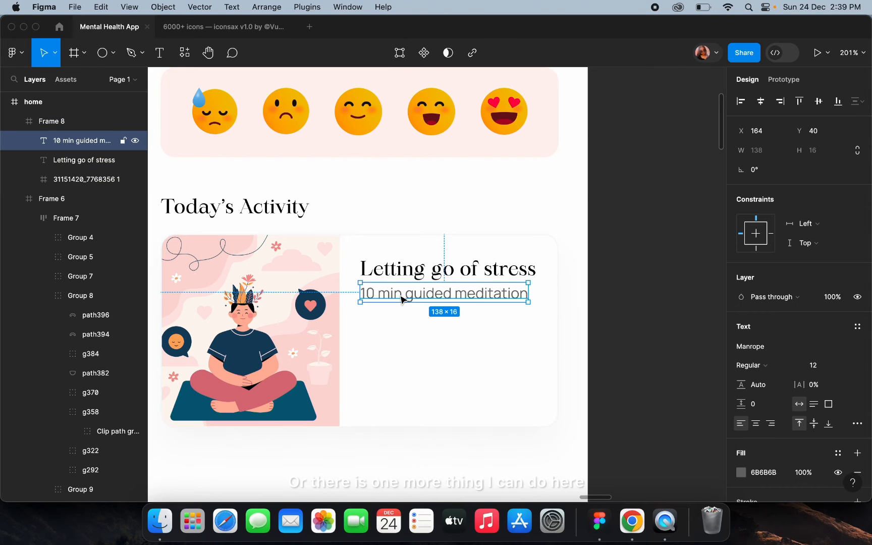
double_click(401, 298)
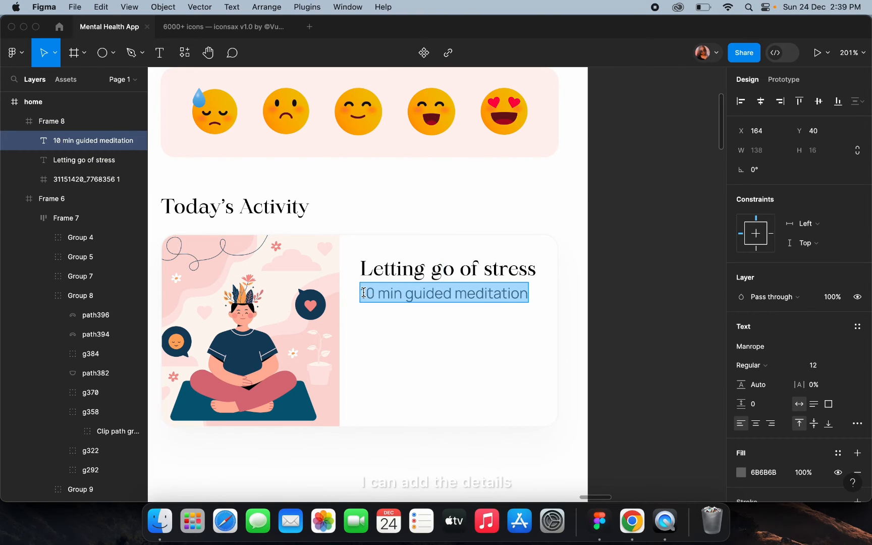
drag(363, 293, 538, 328)
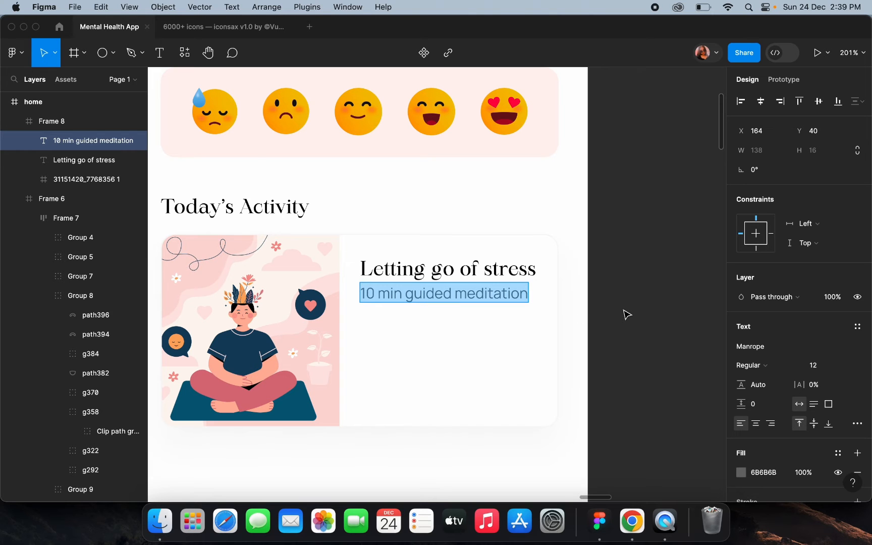
key(Escape)
scroll(626, 314, down, 5)
key(Escape)
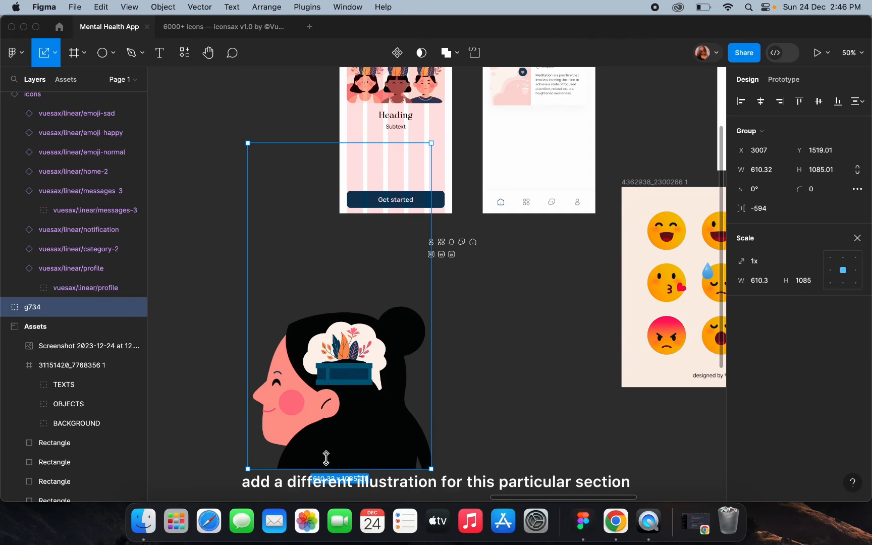
drag(326, 467, 343, 295)
scroll(343, 295, down, 3)
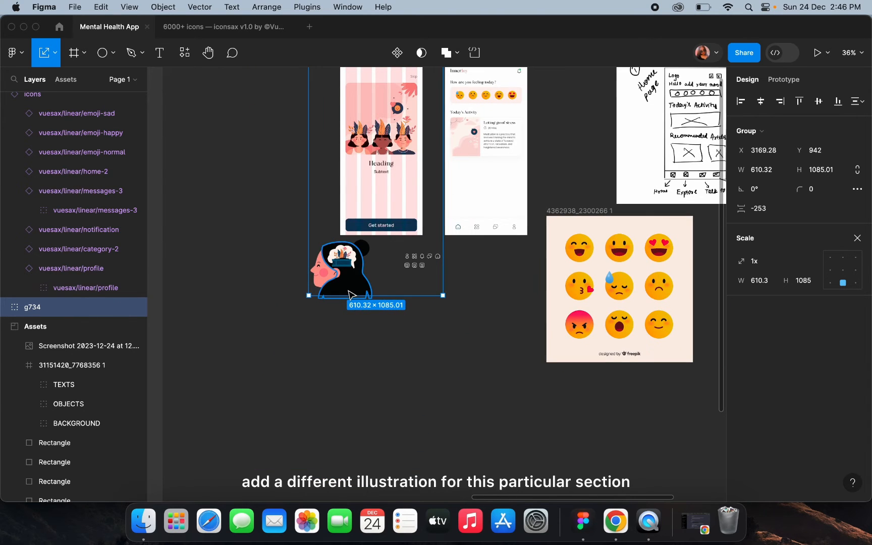
key(super+z)
click(252, 379)
click(356, 362)
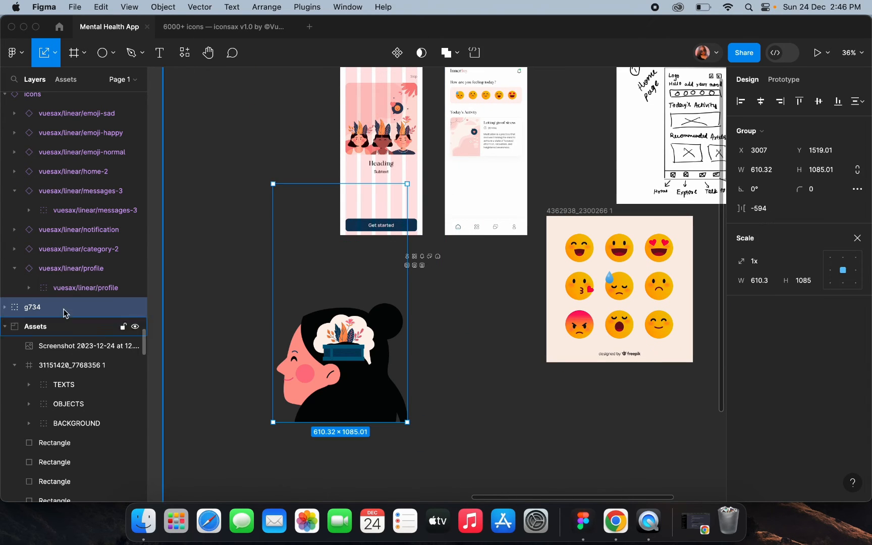
Scale the woman's head illustration down to about 188 × 335 and place it on the home frame's activity card
click(7, 309)
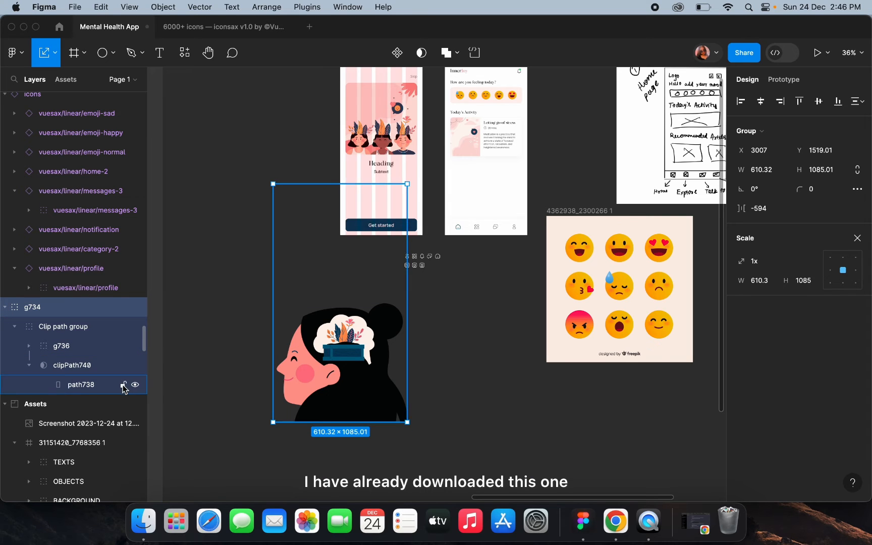
click(210, 340)
click(286, 334)
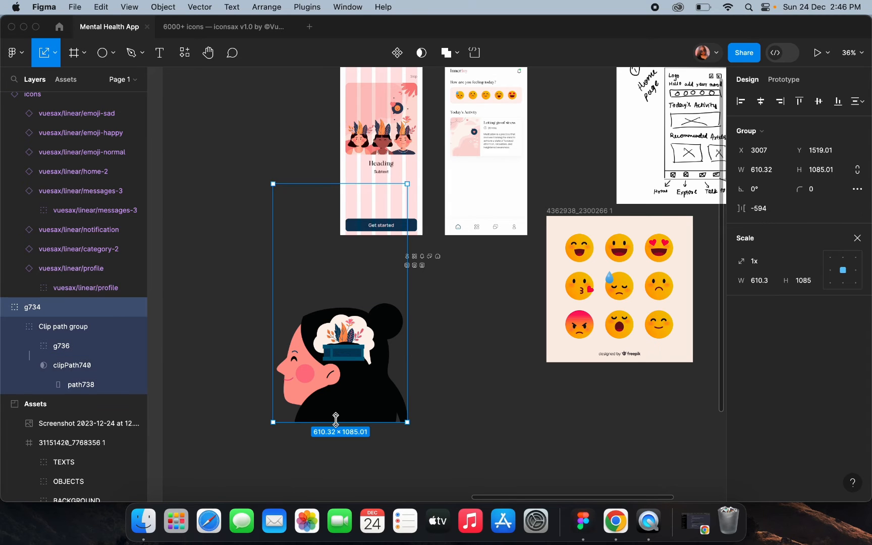
drag(336, 420, 473, 227)
scroll(473, 227, up, 5)
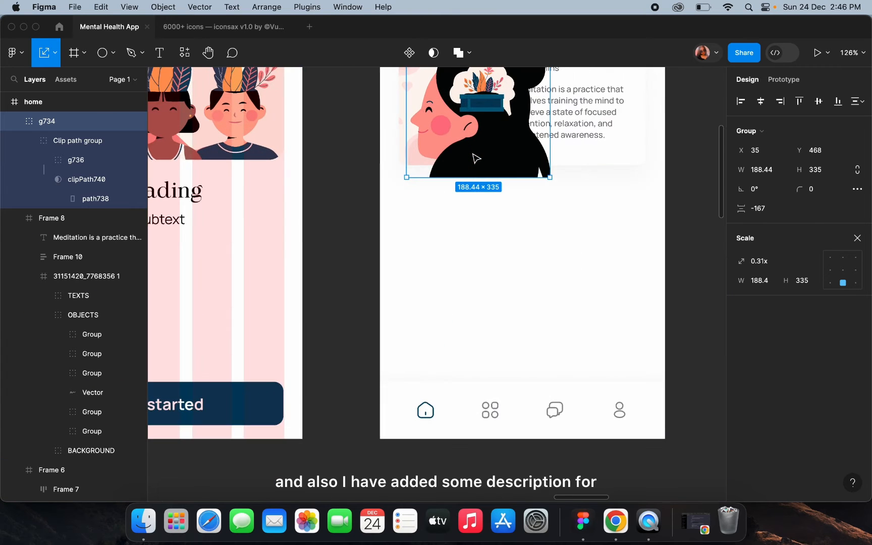
scroll(476, 158, down, 3)
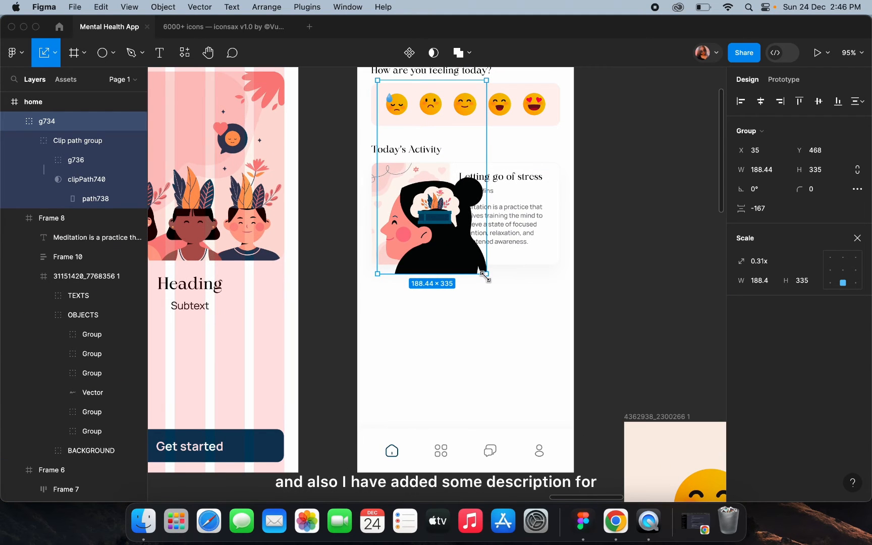
Scale the woman's head illustration down further to about 98 × 174 and position it over the activity card's artwork
drag(485, 275, 410, 237)
scroll(410, 236, up, 3)
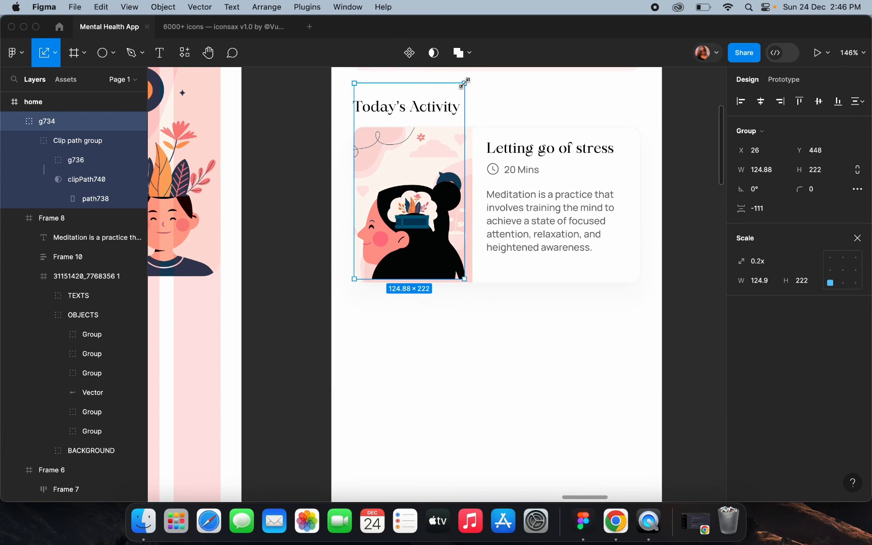
drag(465, 83, 441, 125)
drag(419, 228, 433, 232)
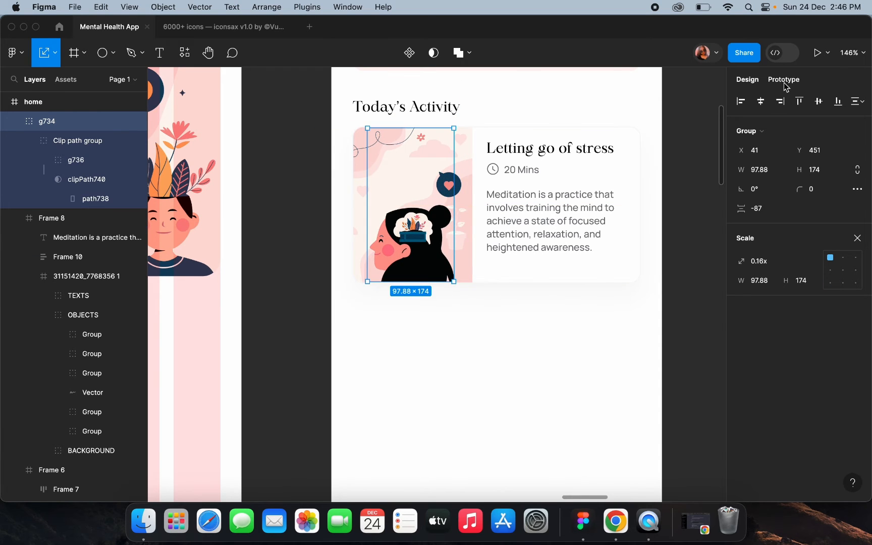
Move the woman's head illustration into the card's nested artwork frame, near its bottom edge
drag(432, 291, 517, 291)
drag(506, 246, 420, 230)
click(758, 102)
scroll(398, 241, up, 4)
scroll(418, 230, up, 5)
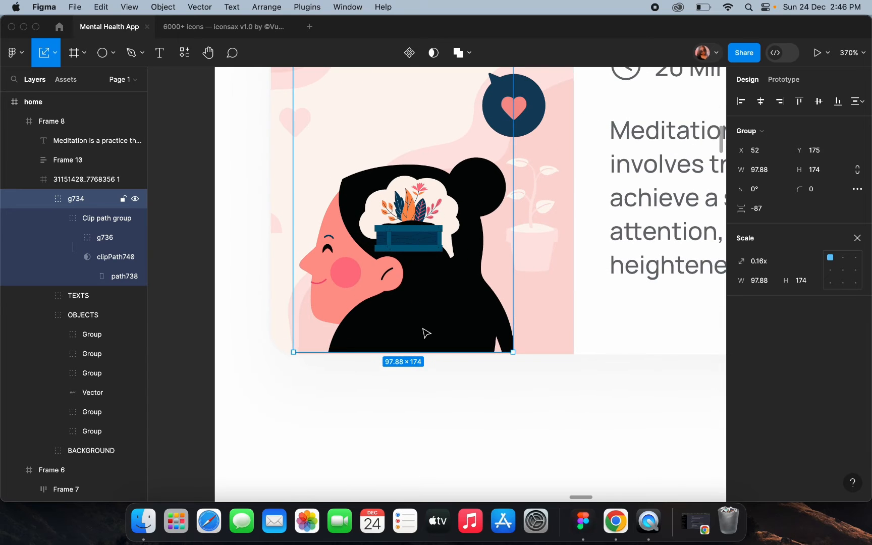
Nudge the woman's head illustration 1 px down and 7 px right within the card's artwork
key(Down)
scroll(424, 331, down, 5)
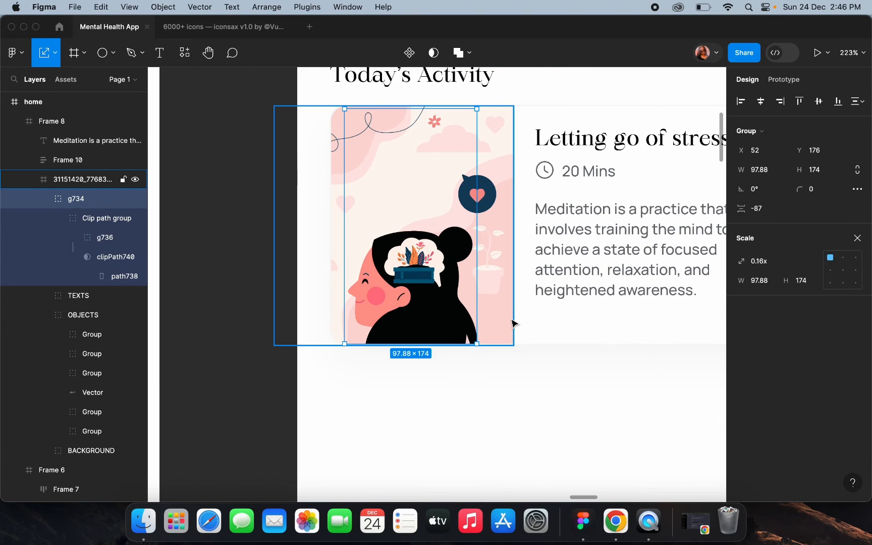
key(Right)
key(Right)
key(Right)
key(Right)
key(Right)
key(Right)
key(Right)
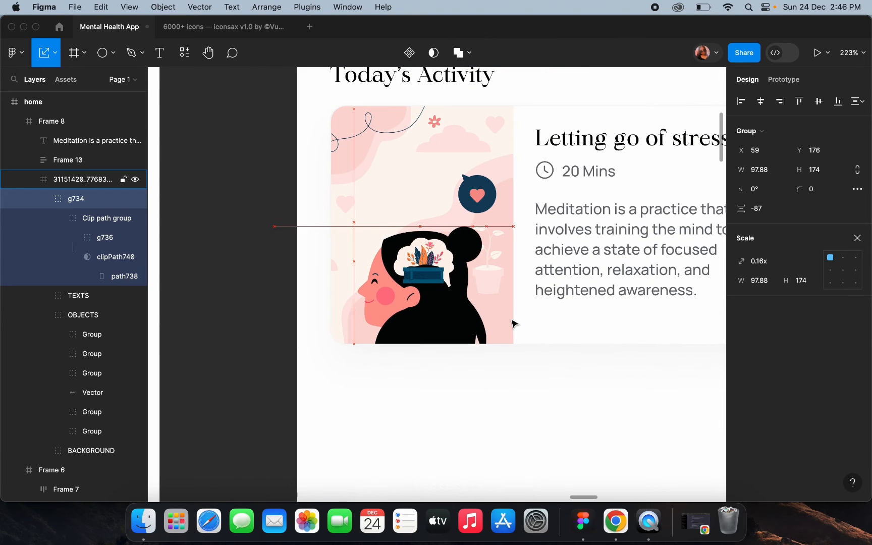
key(Escape)
scroll(502, 399, down, 4)
scroll(503, 399, up, 3)
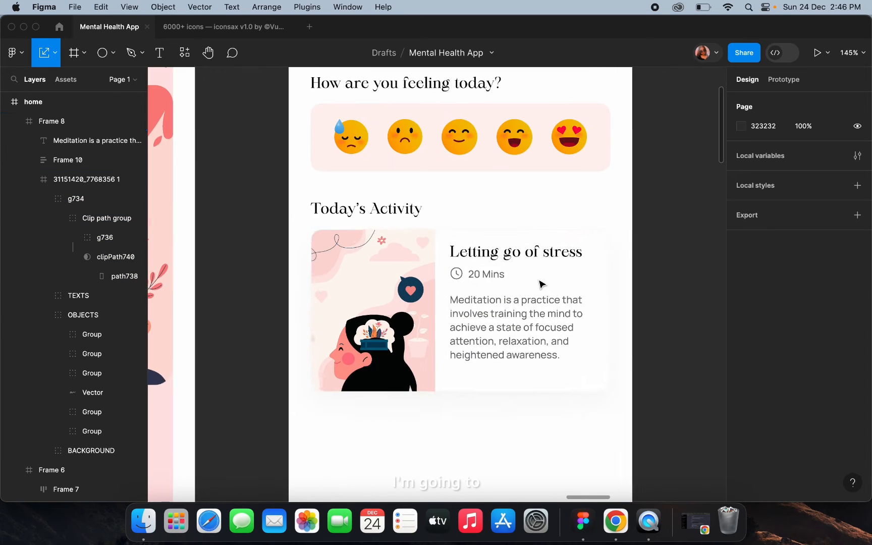
Resize the activity card's description text to 159 wide and change its font to Satoshi
scroll(499, 311, up, 2)
scroll(483, 327, up, 1)
double_click(483, 327)
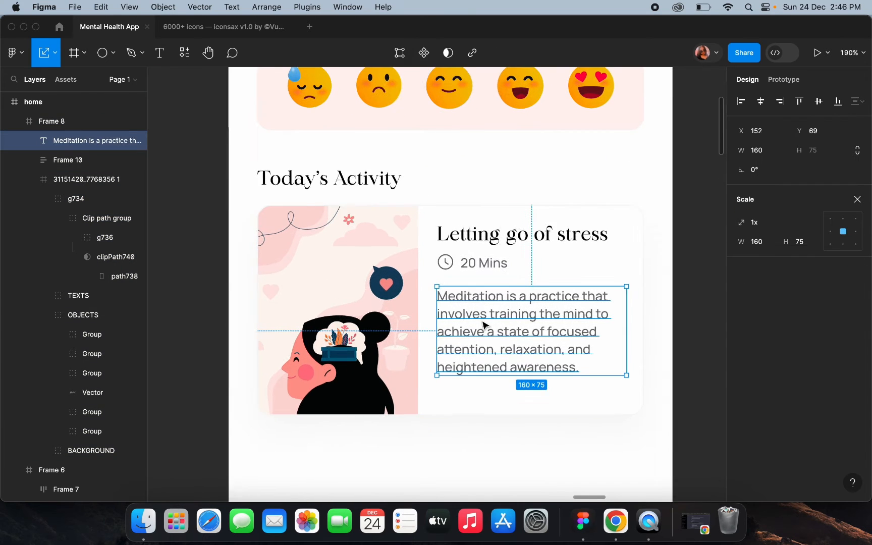
key(v)
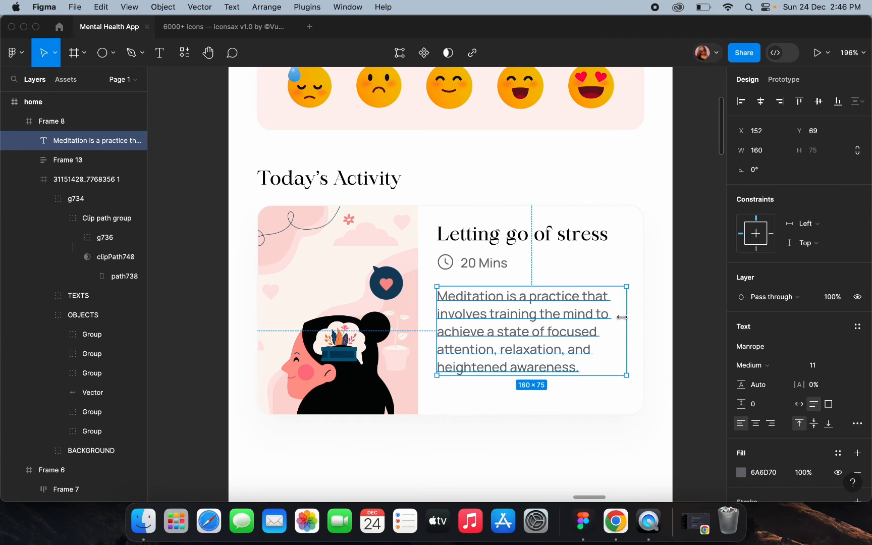
mouse_move(624, 317)
mouse_down()
mouse_move(672, 341)
mouse_move(616, 321)
mouse_move(625, 309)
mouse_up()
scroll(568, 343, up, 3)
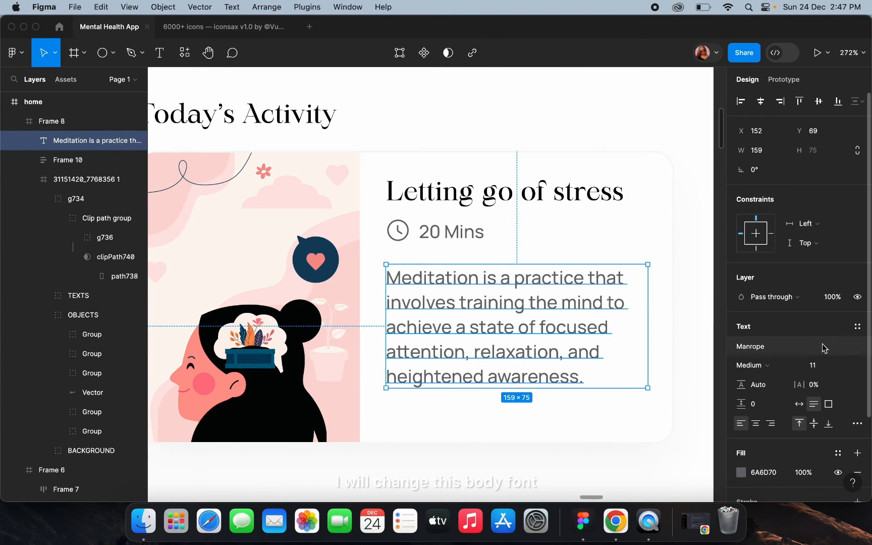
click(791, 347)
text(sat)
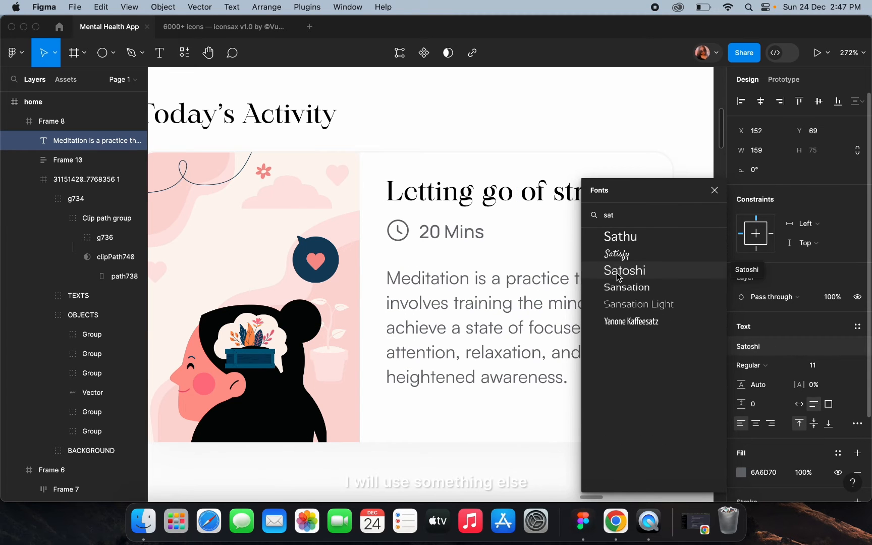
click(619, 275)
scroll(646, 360, up, 1)
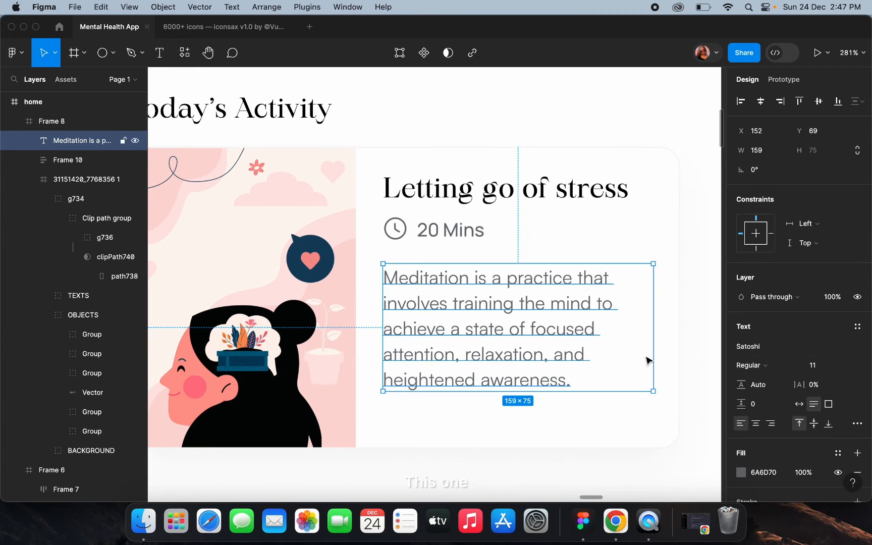
Change the "20 Mins" label on the activity card to Satoshi with Medium weight
scroll(539, 269, down, 3)
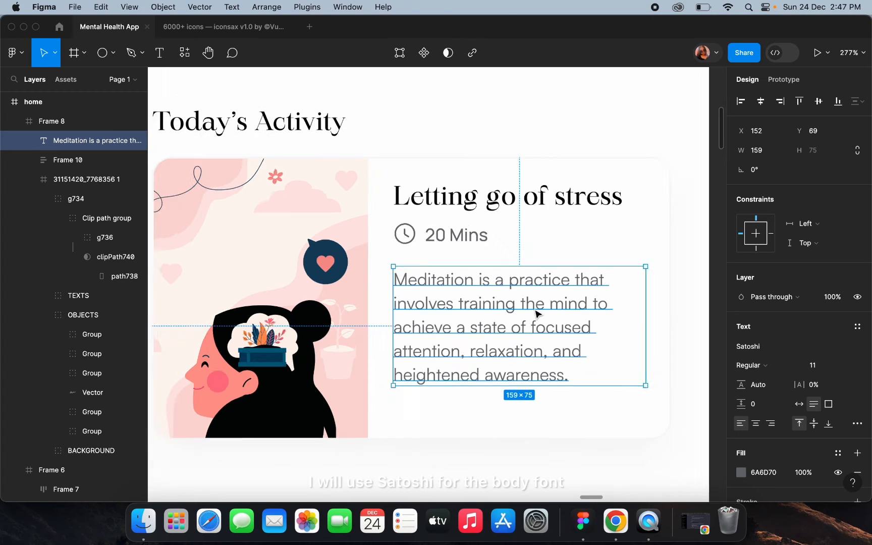
click(478, 250)
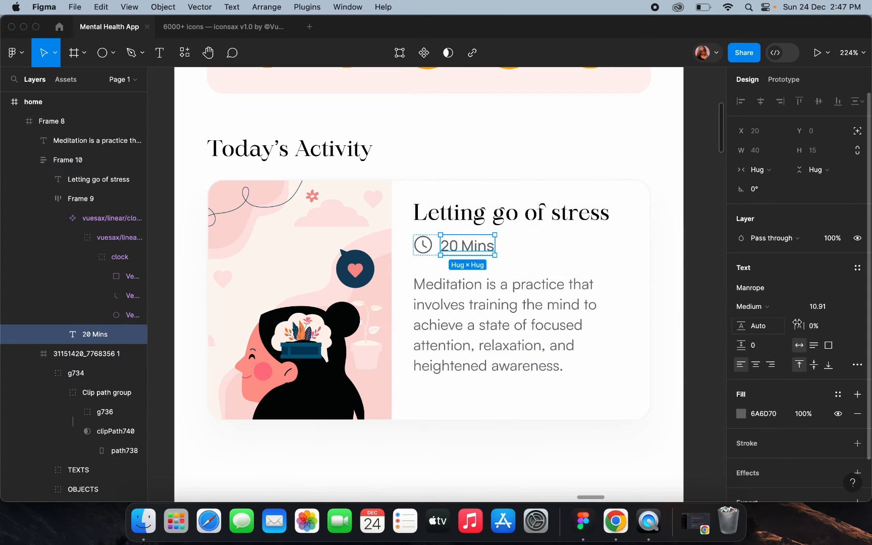
click(786, 290)
text(sat)
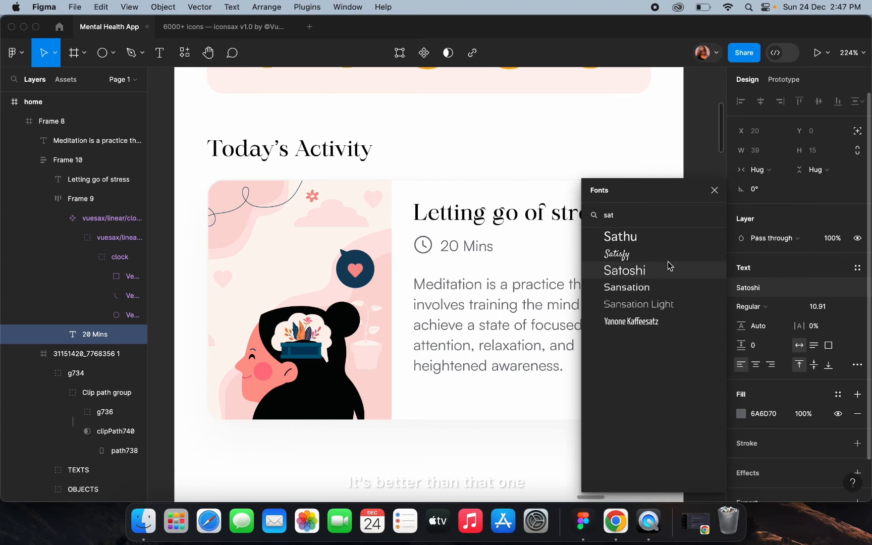
click(667, 269)
scroll(511, 240, up, 3)
click(761, 307)
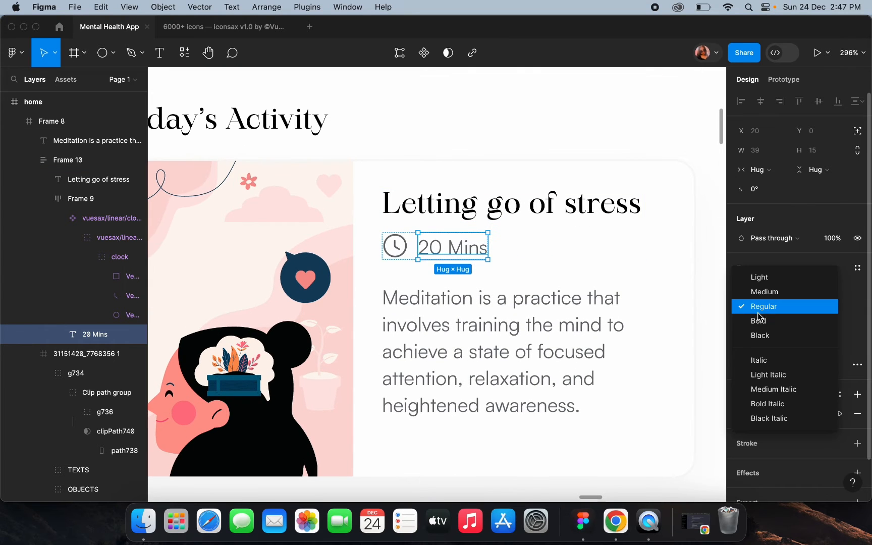
click(751, 288)
scroll(632, 186, down, 5)
click(590, 190)
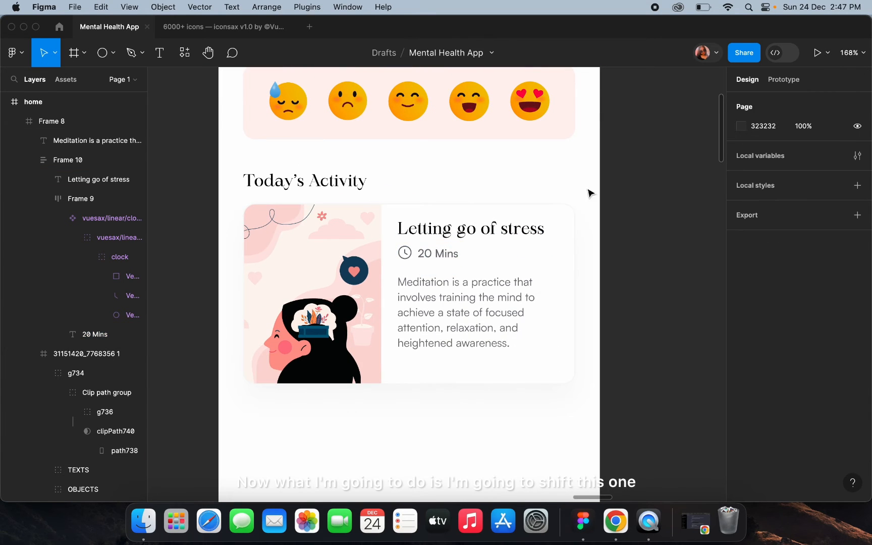
Set the auto layout alignment of the clock icon and "20 Mins" row to left and vertically centred
double_click(452, 253)
scroll(451, 253, up, 3)
double_click(451, 253)
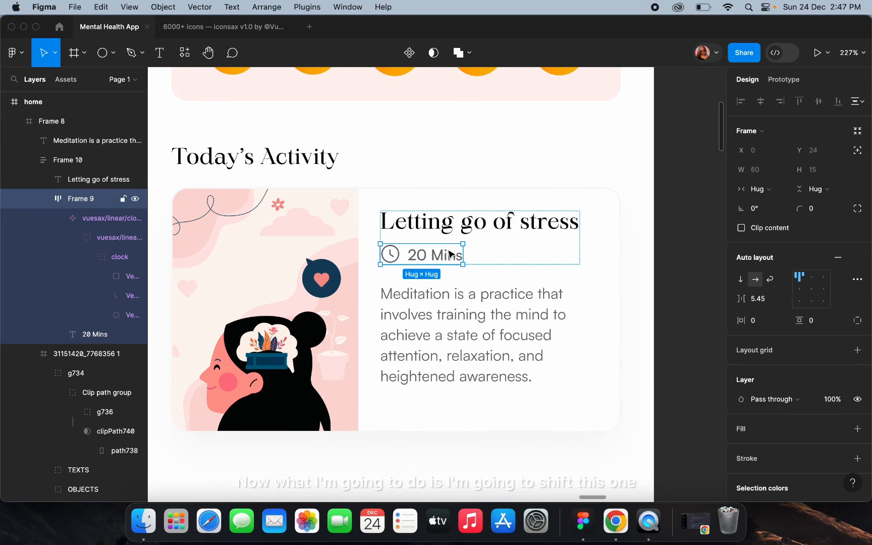
click(800, 289)
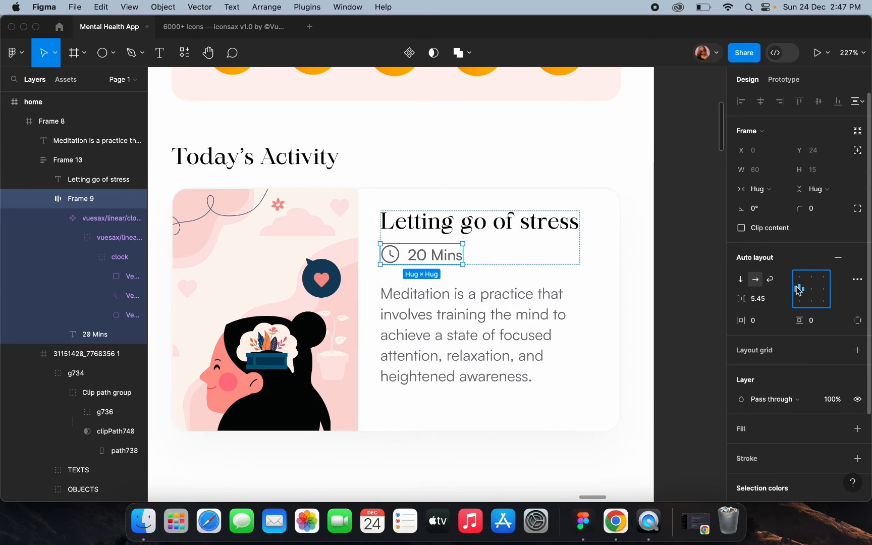
Shorten the card's description so it ends with "focused attention, relaxation." and widen its text box to 175
click(482, 339)
double_click(494, 347)
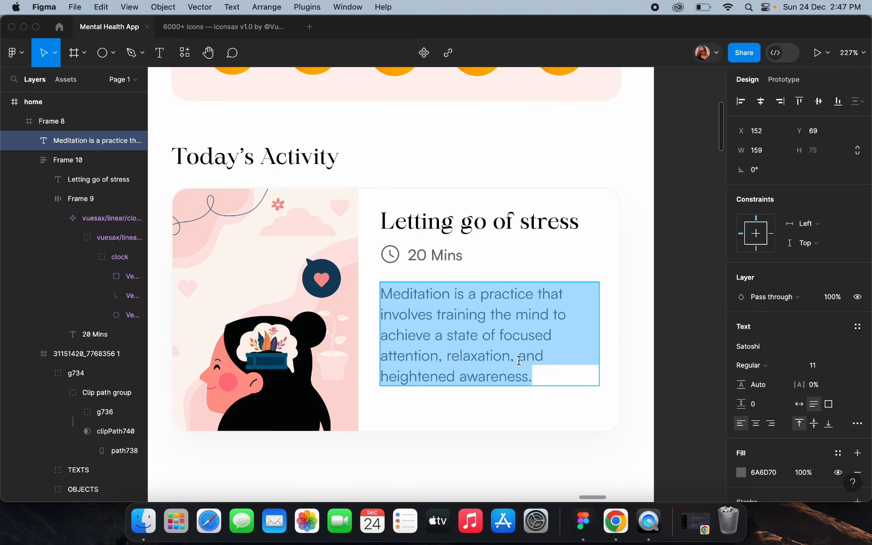
drag(513, 359, 530, 376)
key(BackSpace)
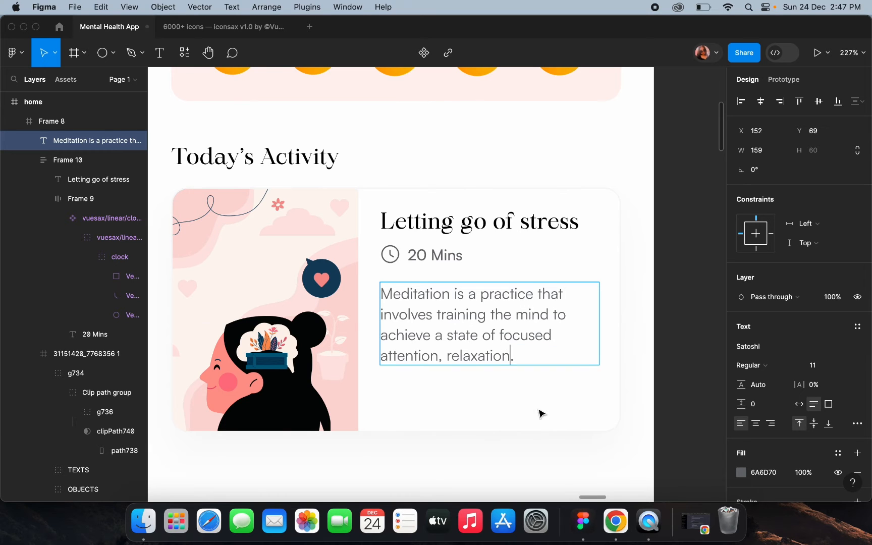
key(Escape)
drag(601, 311, 620, 307)
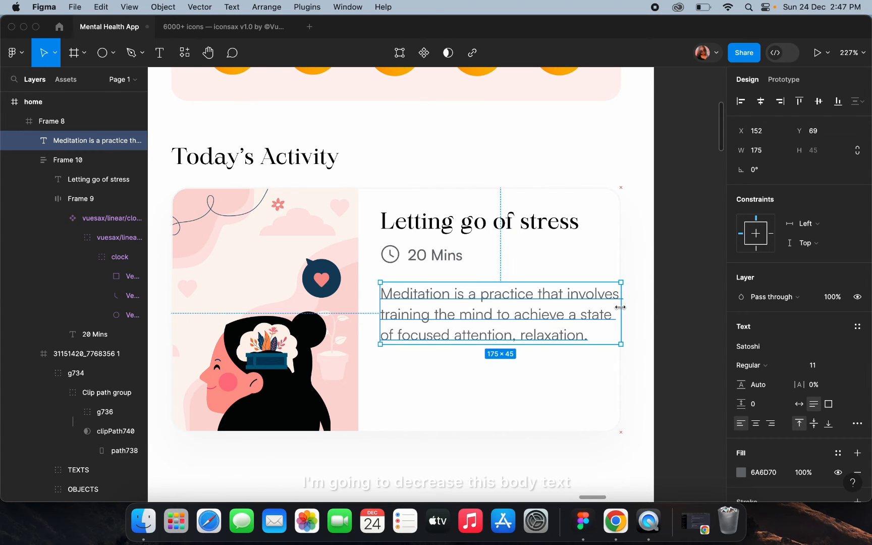
Move the description and the title-and-duration group left within the card, aligning both at X 141
drag(478, 318, 463, 319)
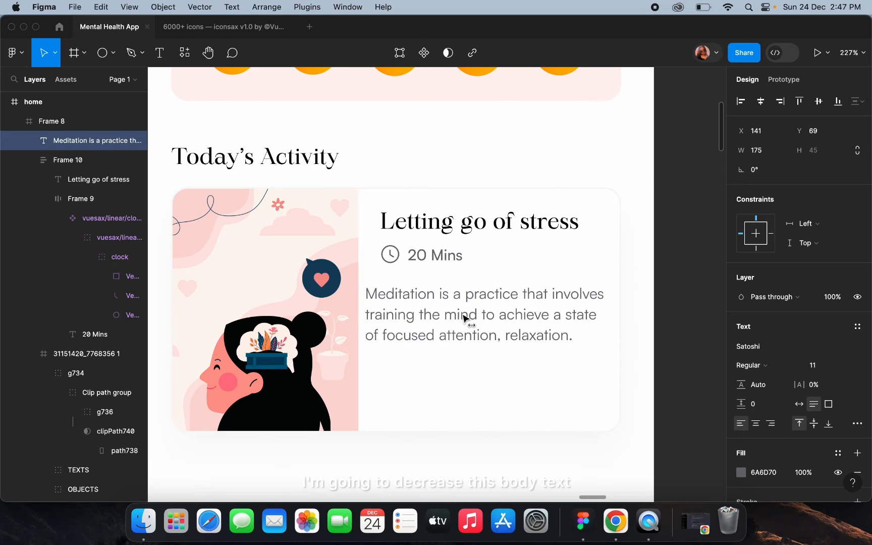
click(400, 267)
drag(413, 238, 395, 238)
Shift the card's artwork frame left to X -50 and move the woman's head illustration slightly right within it
click(329, 254)
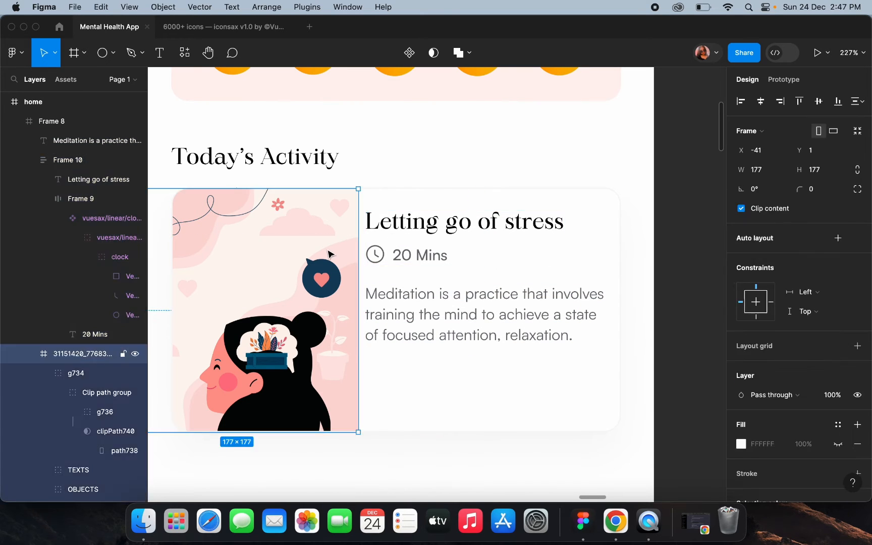
drag(329, 254, 316, 254)
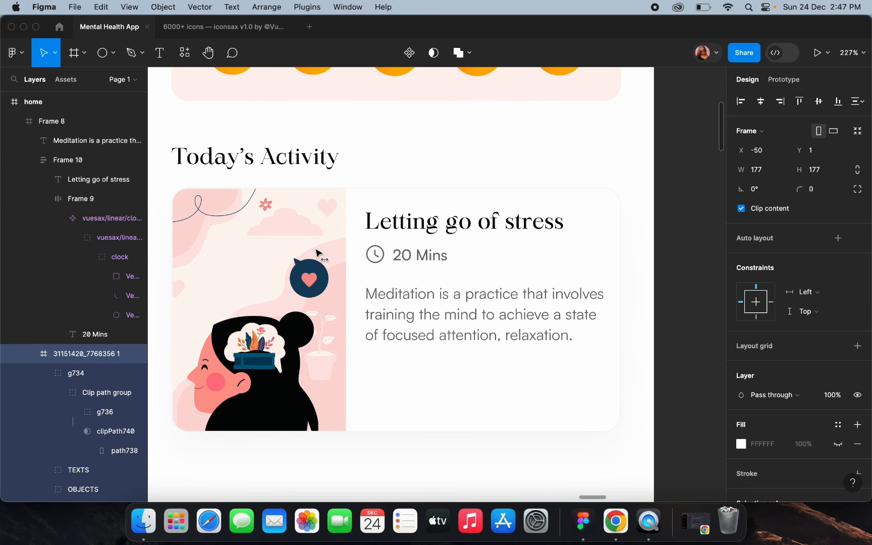
double_click(243, 366)
drag(242, 367, 250, 373)
click(321, 455)
scroll(320, 454, down, 5)
scroll(321, 449, down, 1)
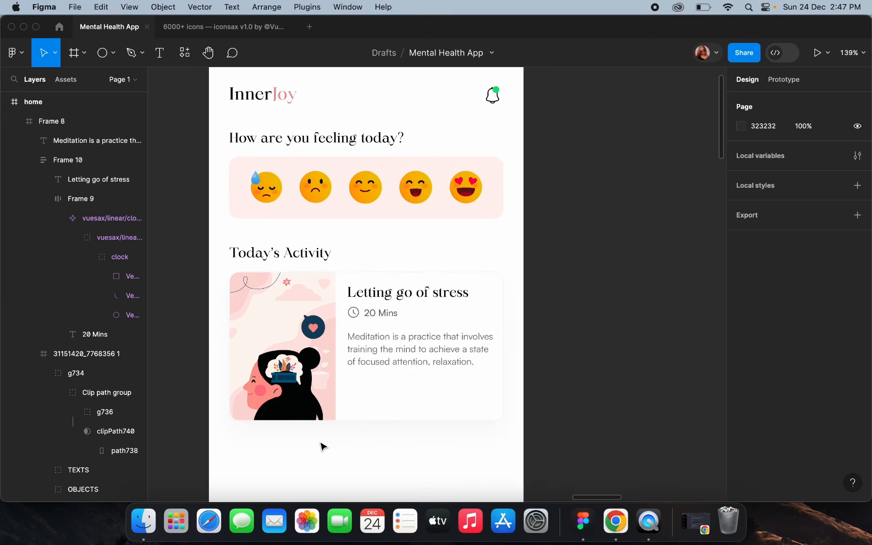
Nudge the description text and the title-and-duration group slightly down within the activity card
scroll(322, 446, up, 3)
double_click(422, 339)
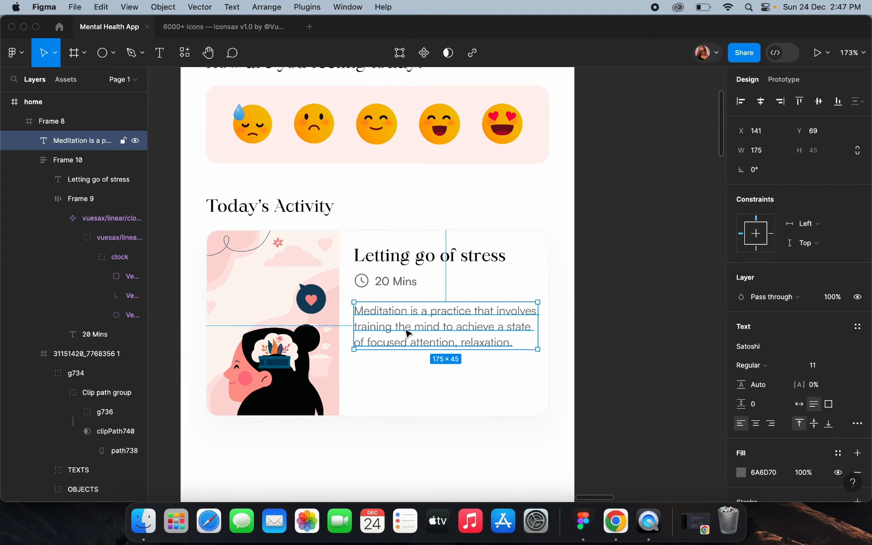
click(385, 289)
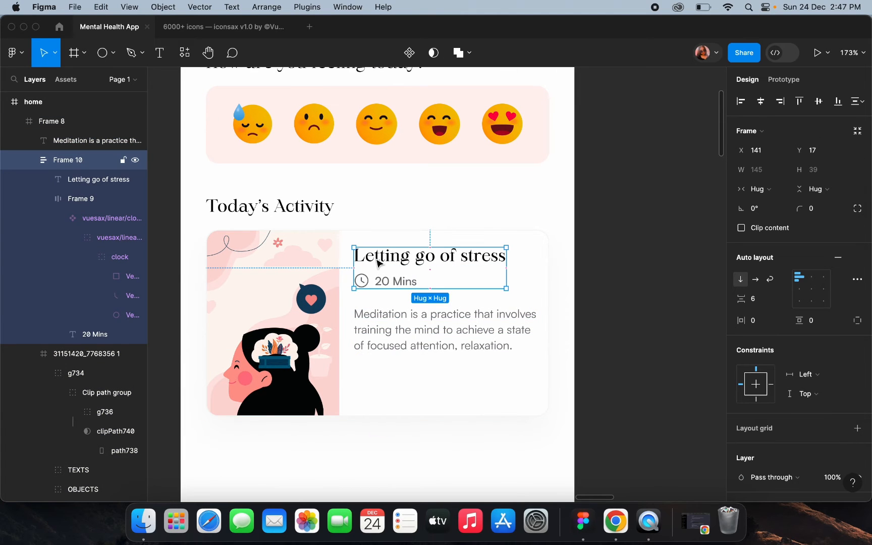
click(606, 267)
scroll(609, 267, down, 3)
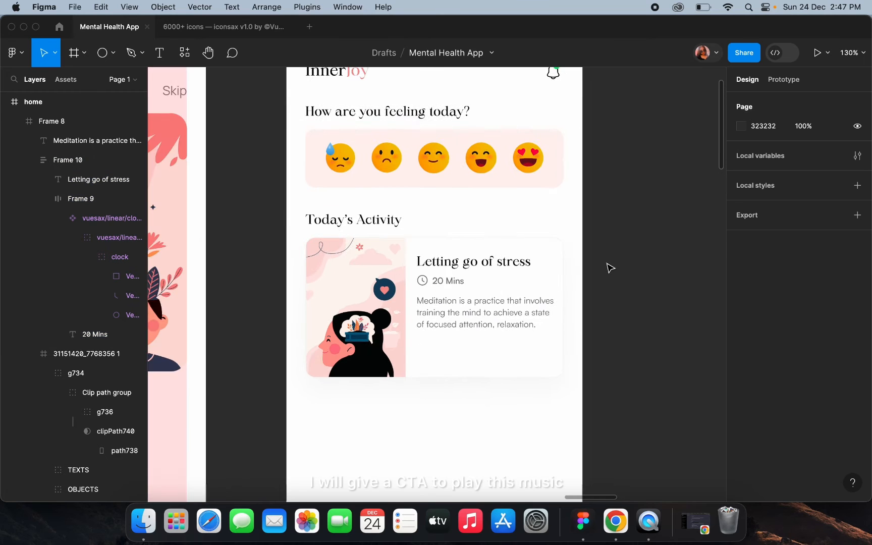
Copy the "Get started" button from the onboarding frame onto the home frame below the activity card
click(461, 342)
scroll(456, 338, up, 5)
scroll(457, 311, down, 10)
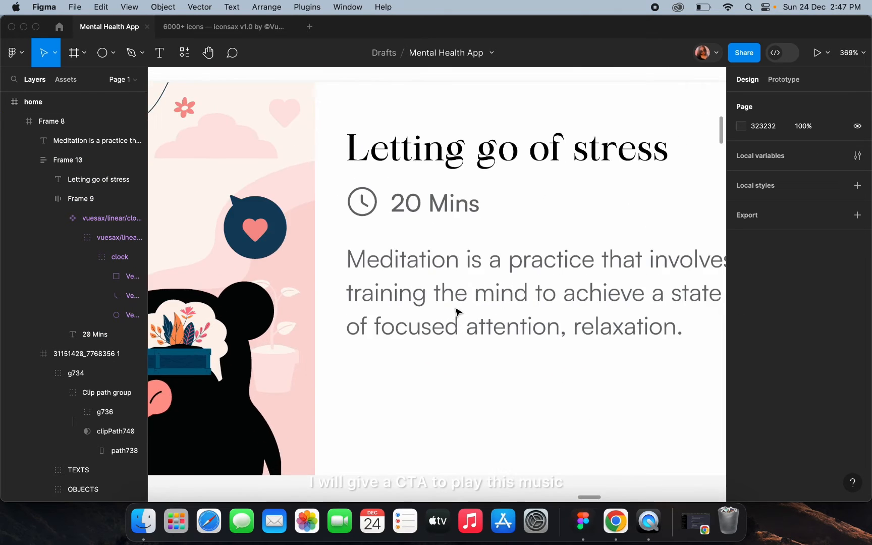
scroll(457, 312, up, 5)
scroll(456, 312, down, 5)
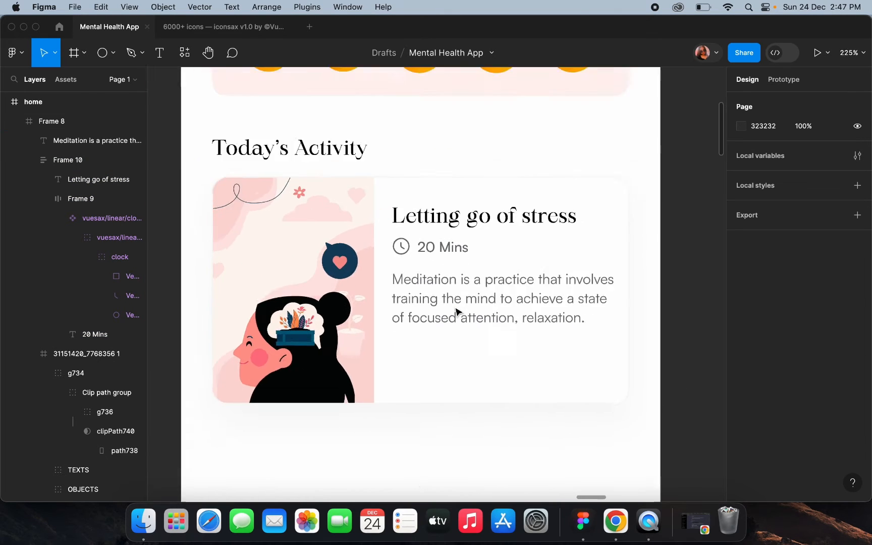
scroll(457, 312, down, 3)
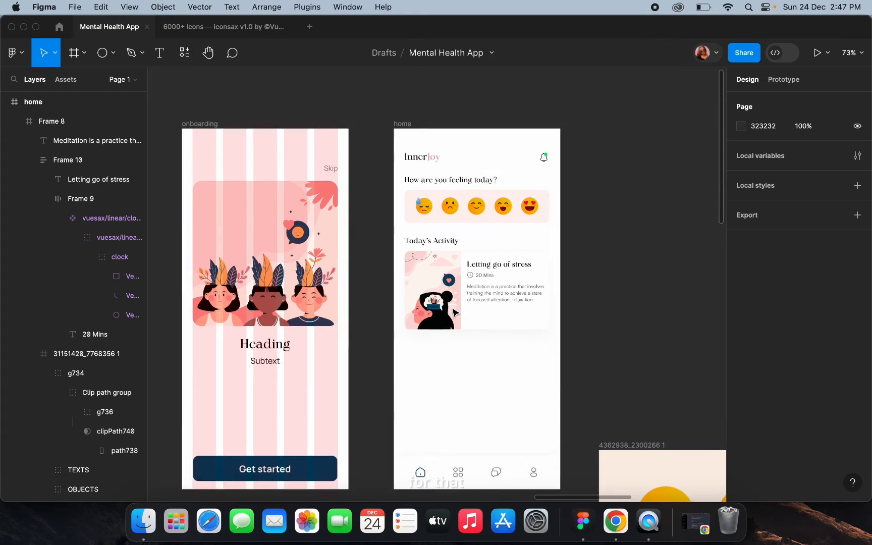
click(309, 435)
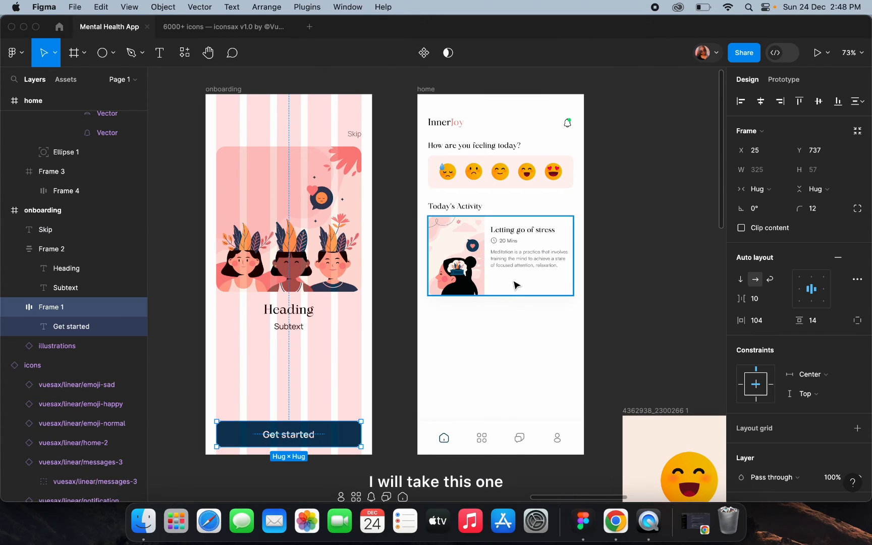
scroll(515, 284, up, 5)
scroll(515, 280, down, 3)
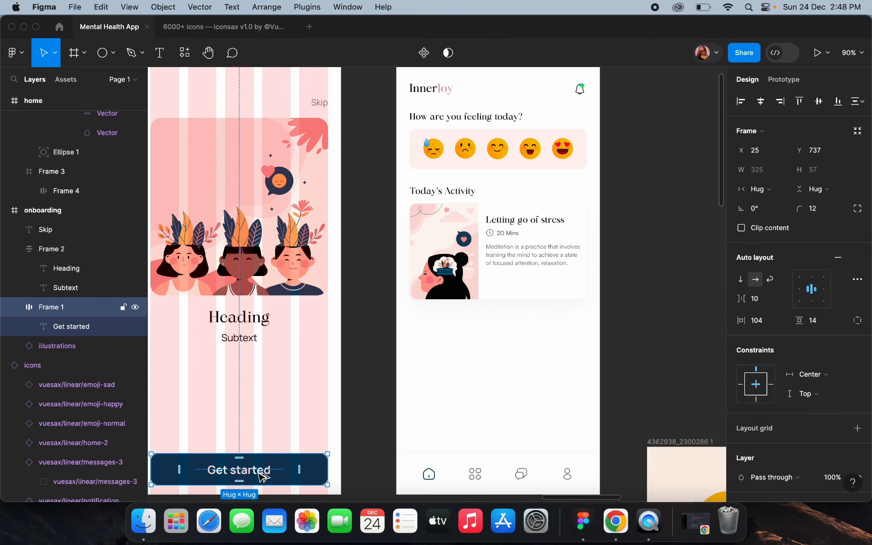
drag(262, 477, 497, 356)
Set the copied button's "Get started" label to font size 16
scroll(497, 356, up, 5)
double_click(489, 350)
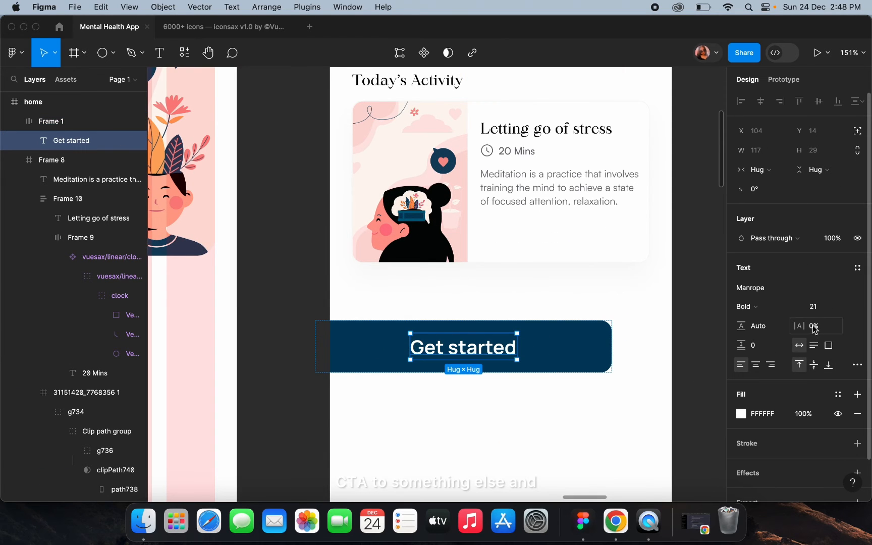
click(818, 311)
key(Return)
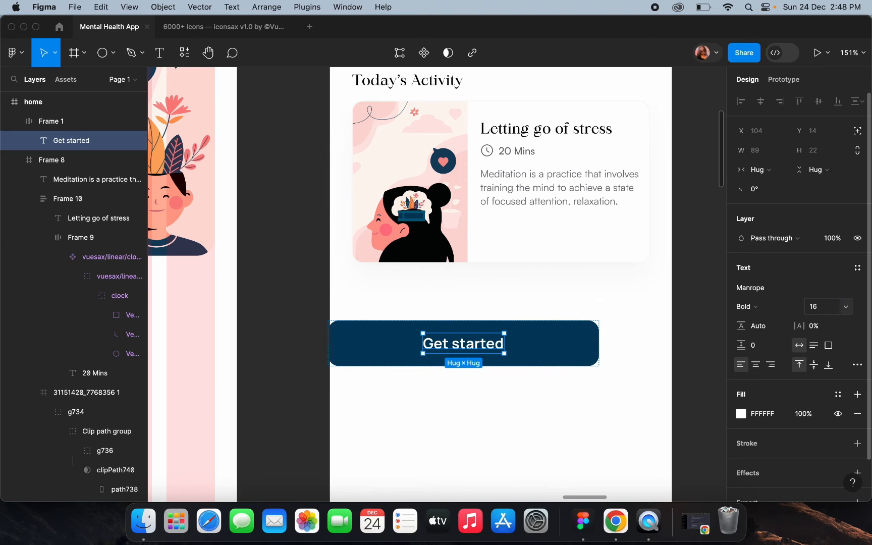
click(818, 312)
scroll(621, 331, up, 2)
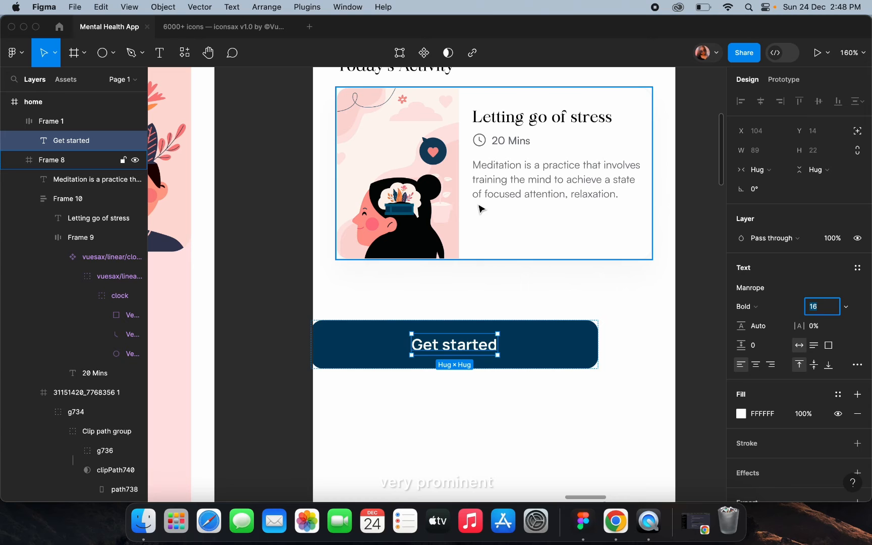
Give the copied button a 1 px inside stroke in its own dark blue, 003C5D, and hide its fill
click(556, 343)
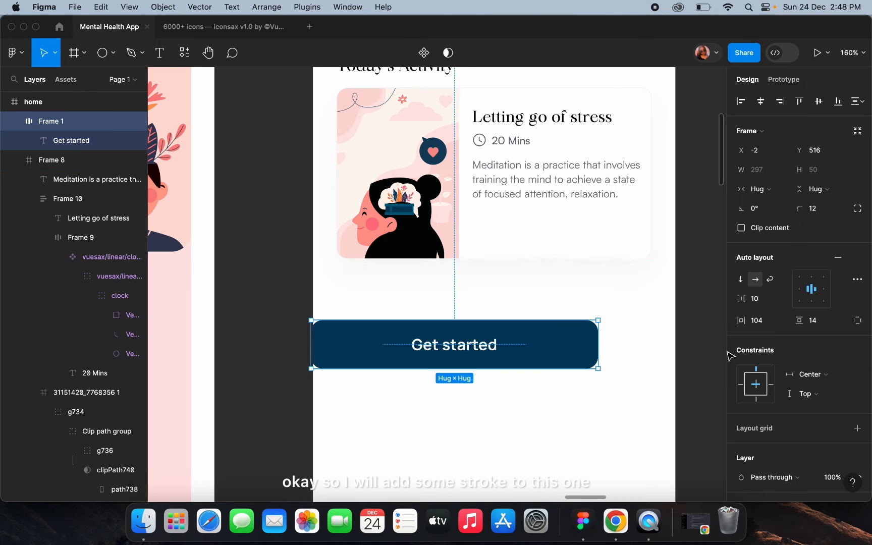
scroll(782, 353, down, 5)
click(857, 329)
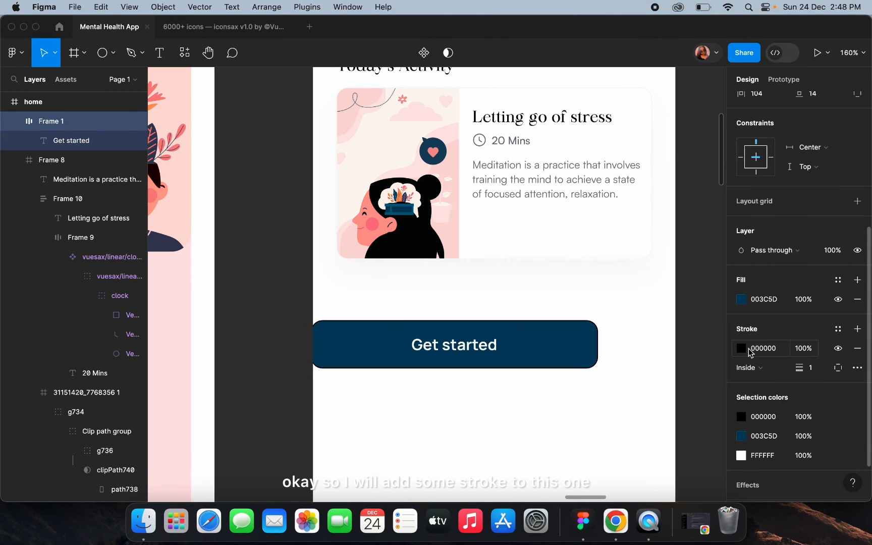
click(741, 349)
click(600, 357)
click(558, 343)
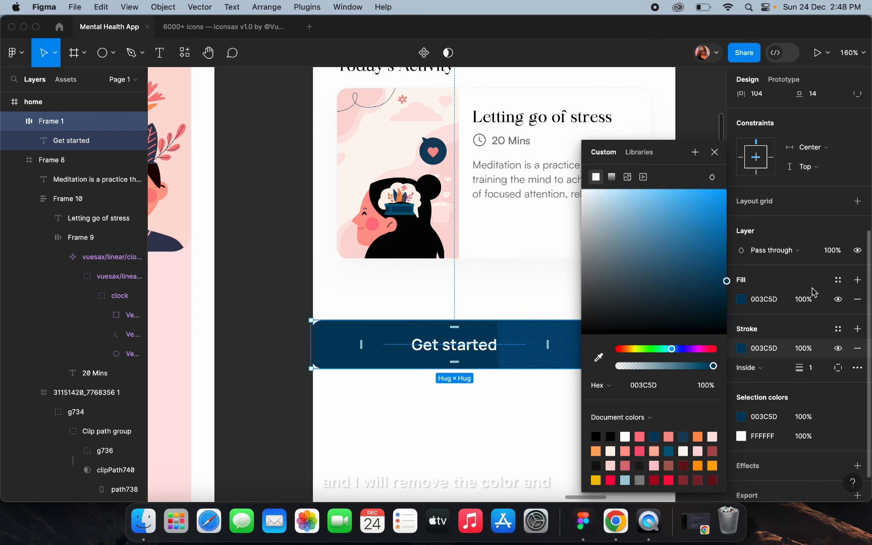
click(839, 299)
Recolour the copied button's "Get started" label to 003C5D by sampling the dark blue on the canvas
double_click(460, 345)
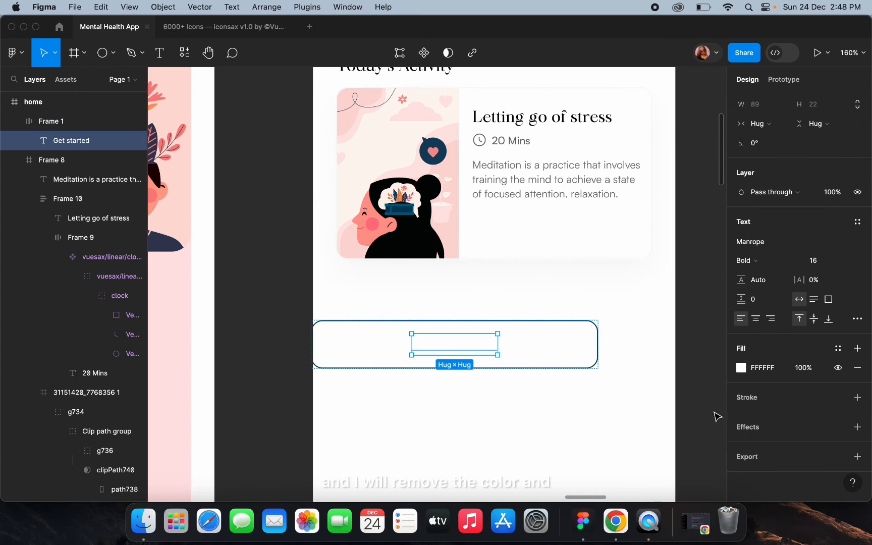
click(741, 367)
click(599, 359)
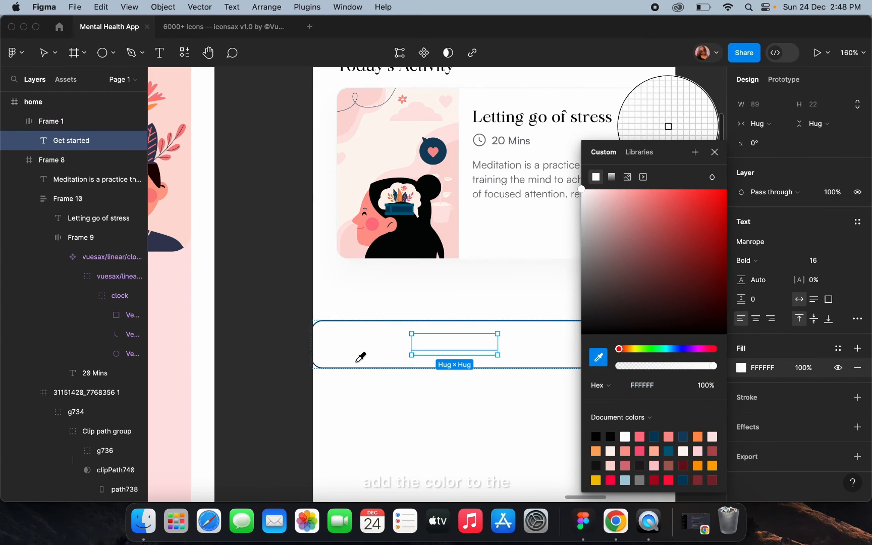
scroll(360, 357, down, 5)
click(375, 384)
scroll(378, 392, up, 2)
click(376, 393)
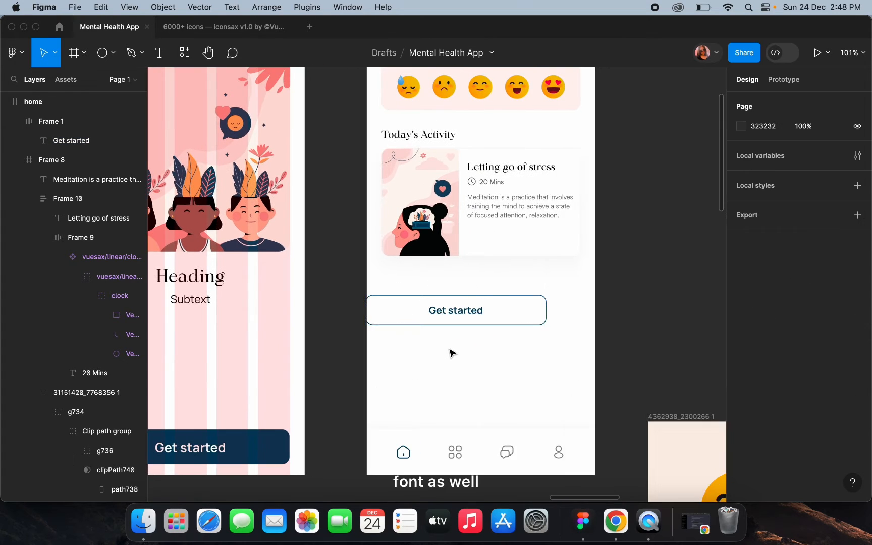
Change the font of the outlined button's "Get started" label to Satoshi
scroll(471, 323, up, 3)
double_click(462, 299)
click(770, 287)
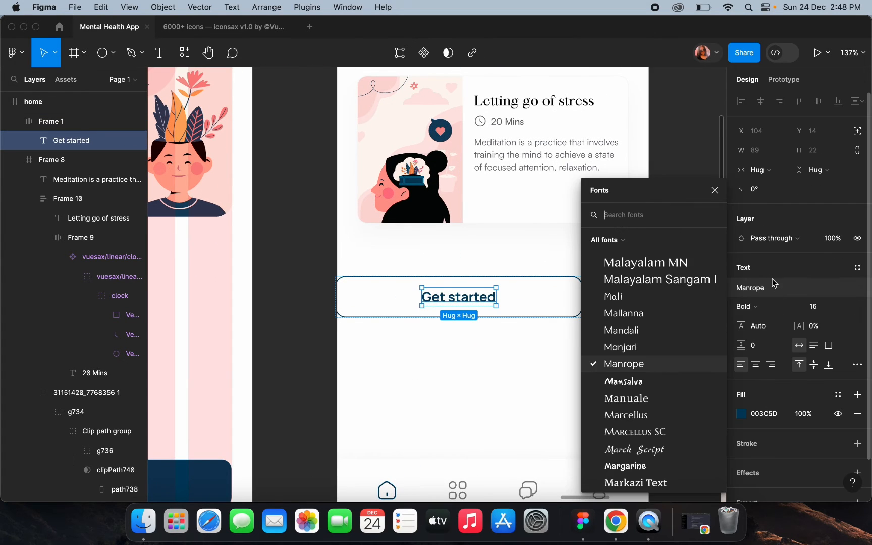
text(sat)
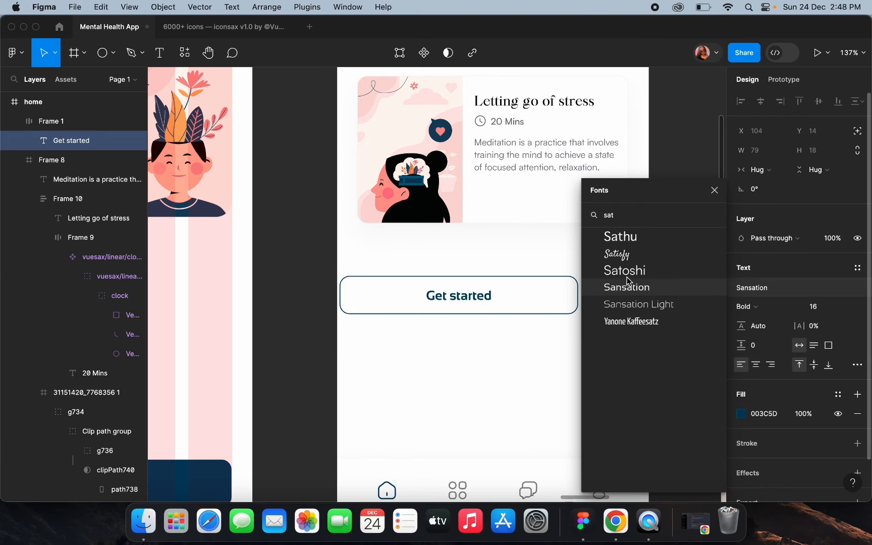
click(627, 287)
Set the outlined button's auto layout padding to 16 horizontally and 12 vertically
click(519, 282)
scroll(520, 280, up, 3)
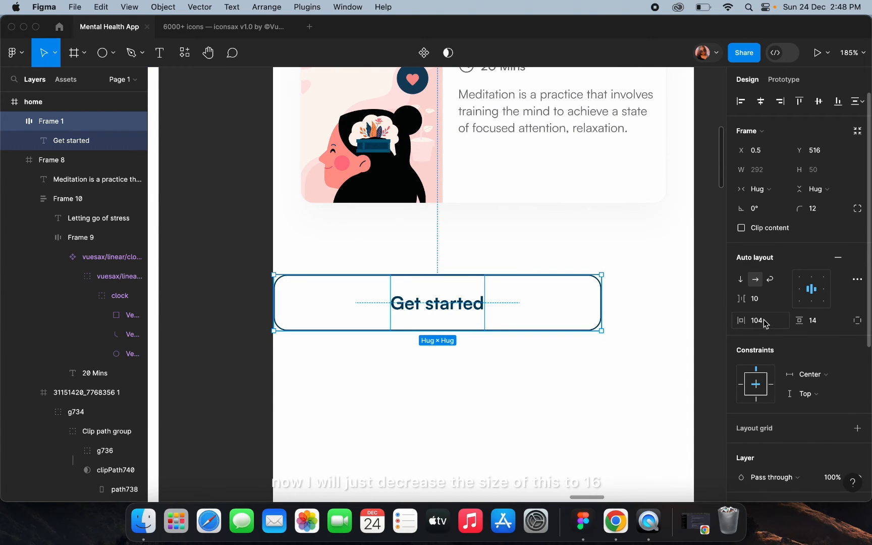
text(16)
key(Return)
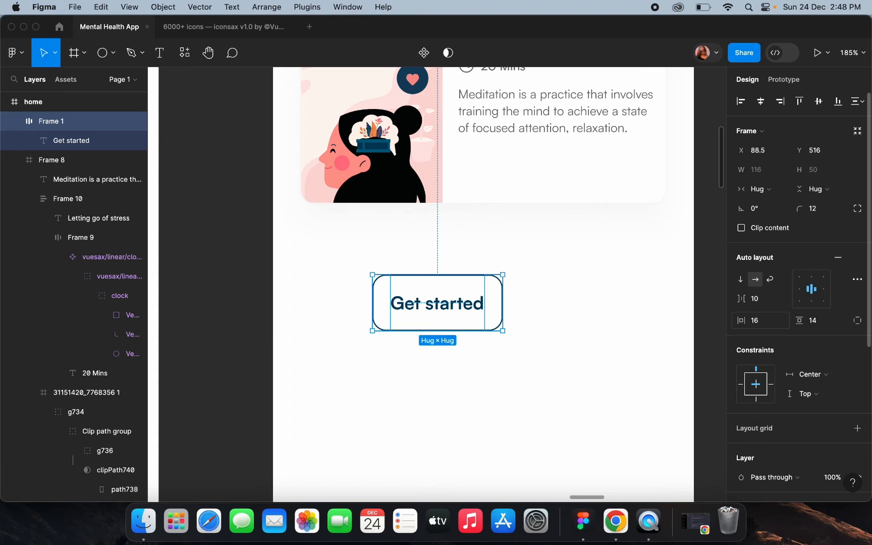
click(819, 328)
text(12)
key(Return)
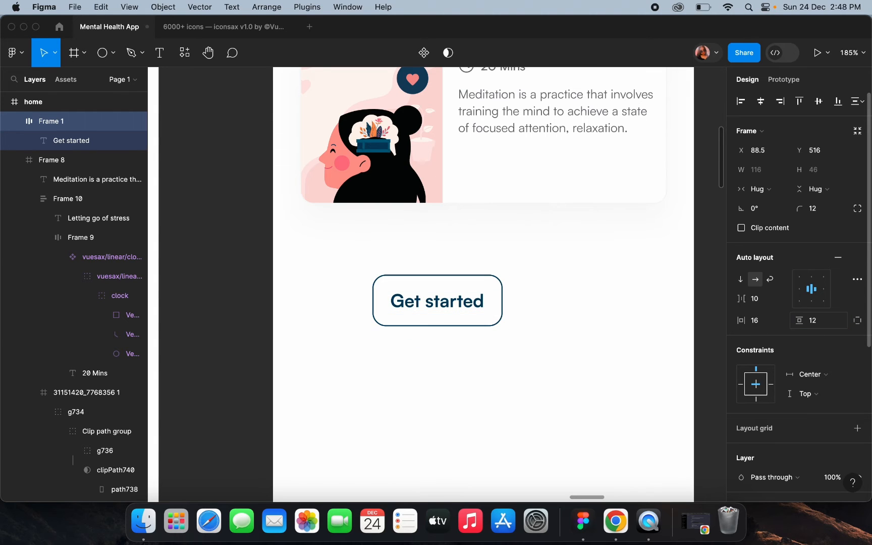
Set the outlined button's "Get started" label to font size 14
click(446, 303)
click(825, 309)
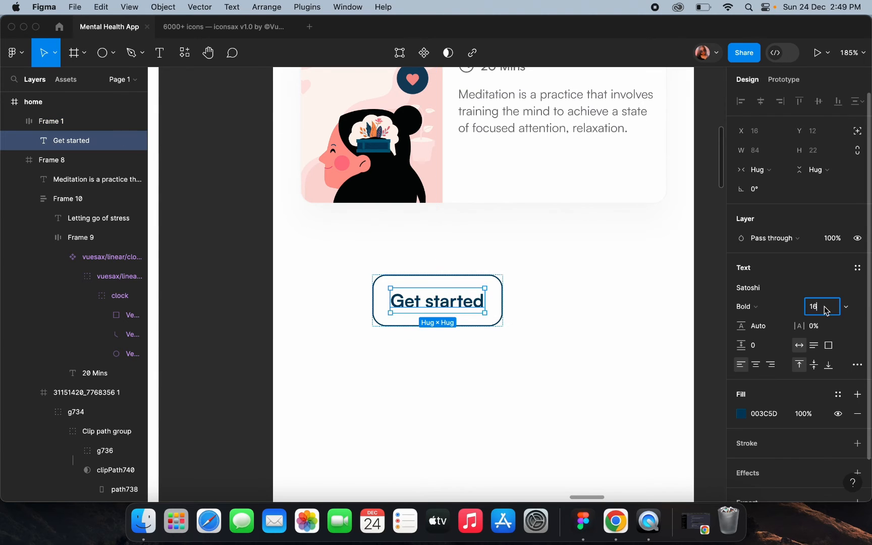
text(14)
key(Return)
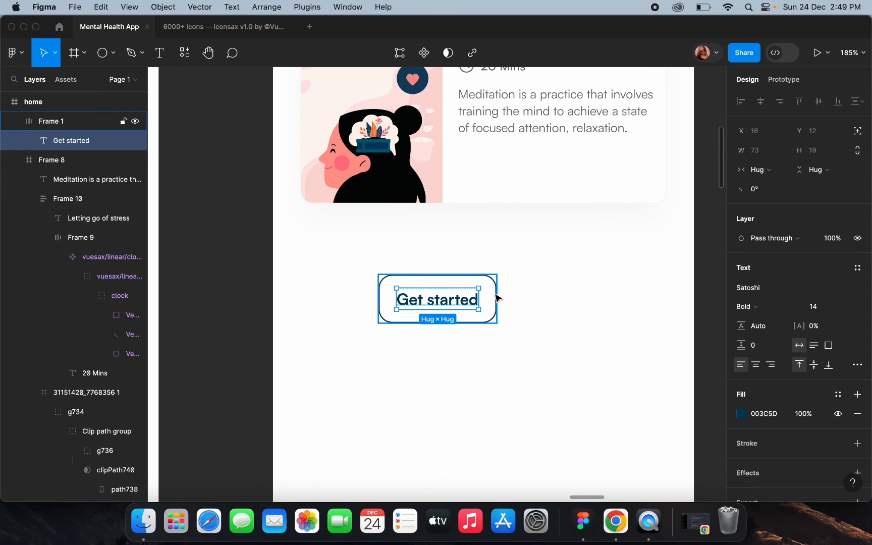
Set the outlined button's corner radius to 8 and its vertical padding to 8
click(499, 298)
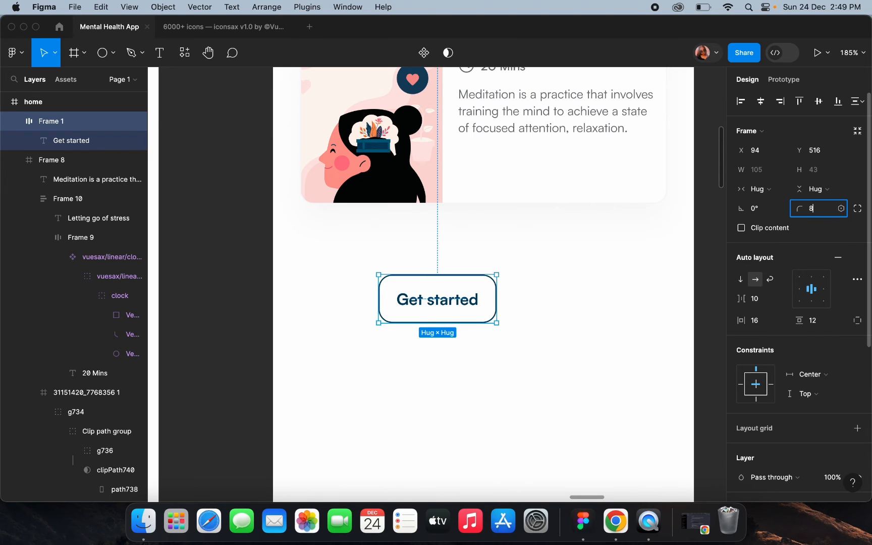
key(Return)
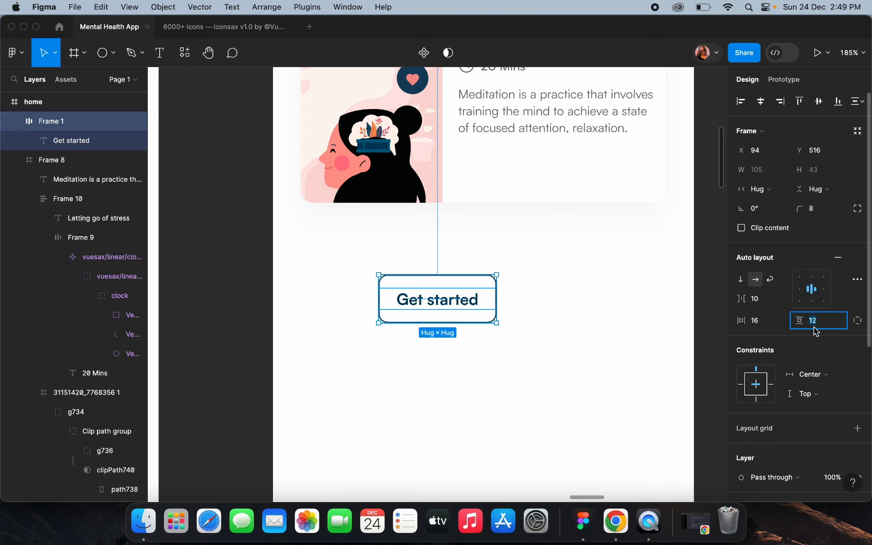
key(Return)
click(550, 357)
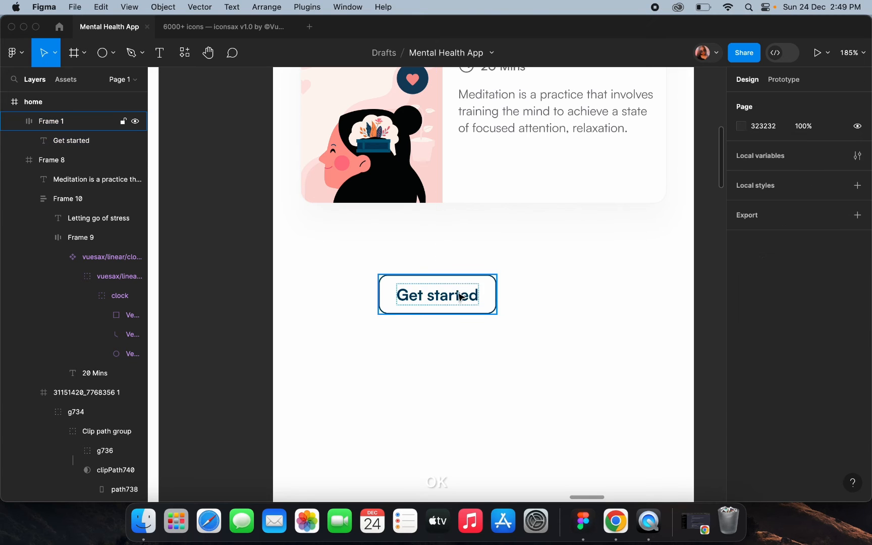
Move the outlined button into the activity card, directly below the description text and aligned with its left edge
click(460, 297)
drag(459, 296, 540, 172)
scroll(540, 172, down, 3)
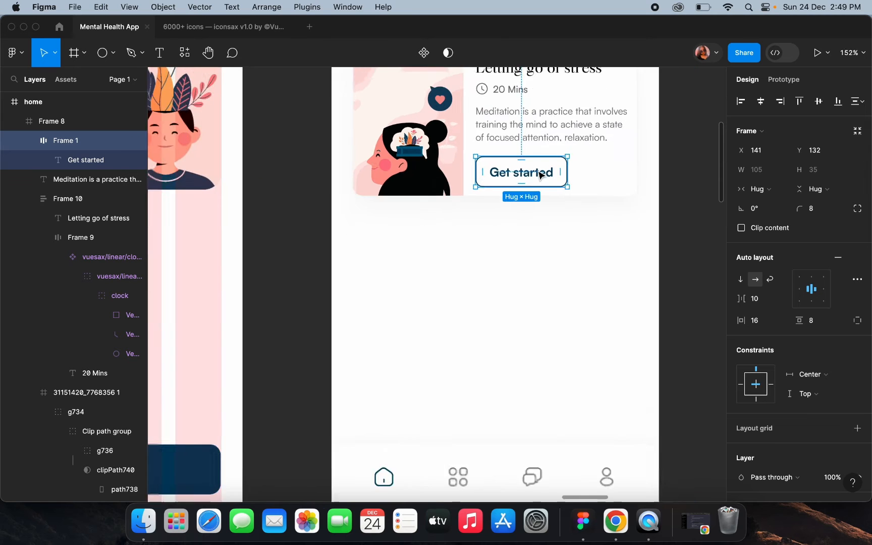
Extend the activity card downward to a height of 190
scroll(540, 175, up, 3)
click(561, 304)
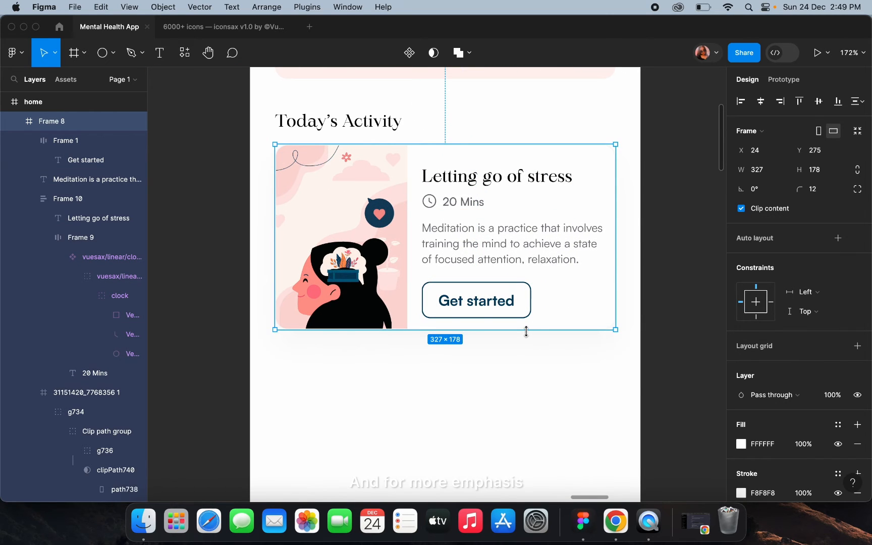
drag(526, 332, 527, 344)
Scale the card's illustration proportionally to 189 × 189 so it fills the card's height
click(360, 308)
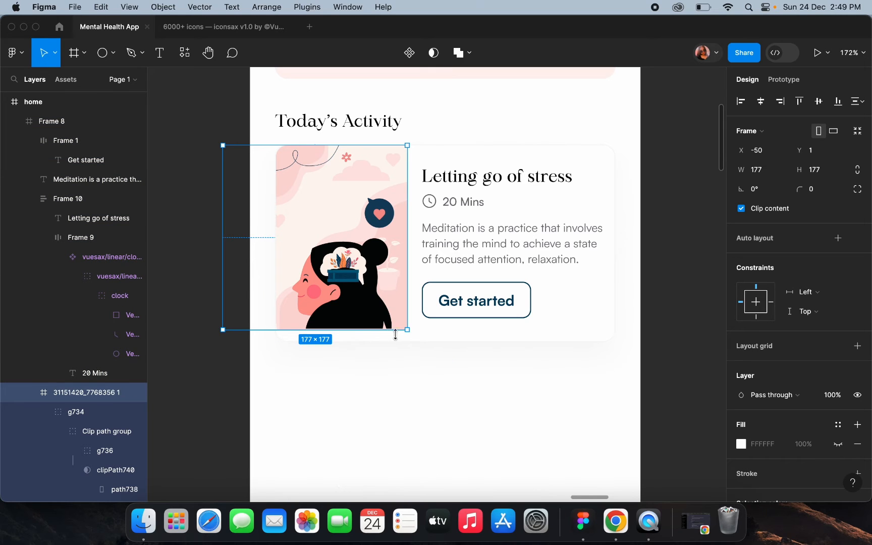
key(k)
drag(400, 333, 400, 343)
scroll(332, 331, up, 5)
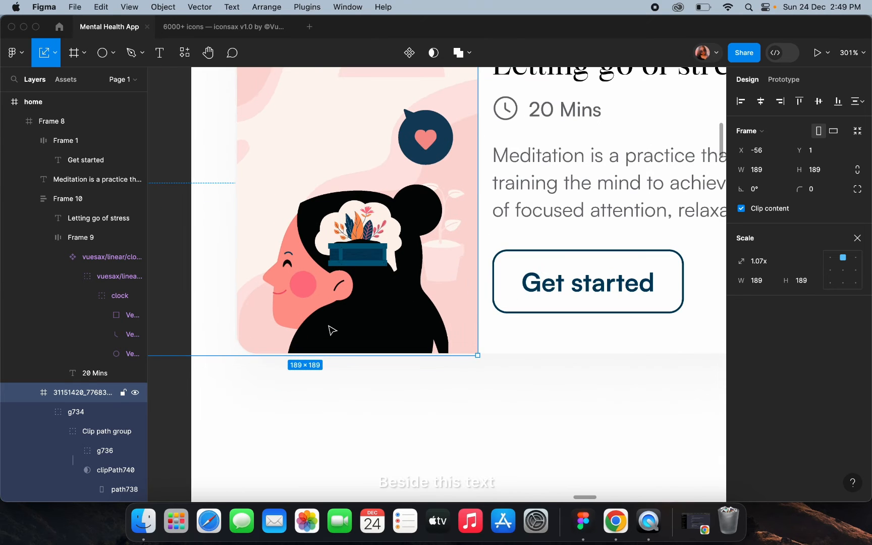
key(Escape)
Move the title-and-duration group and the description together slightly to the right, to X 148 in the card
scroll(331, 403, down, 5)
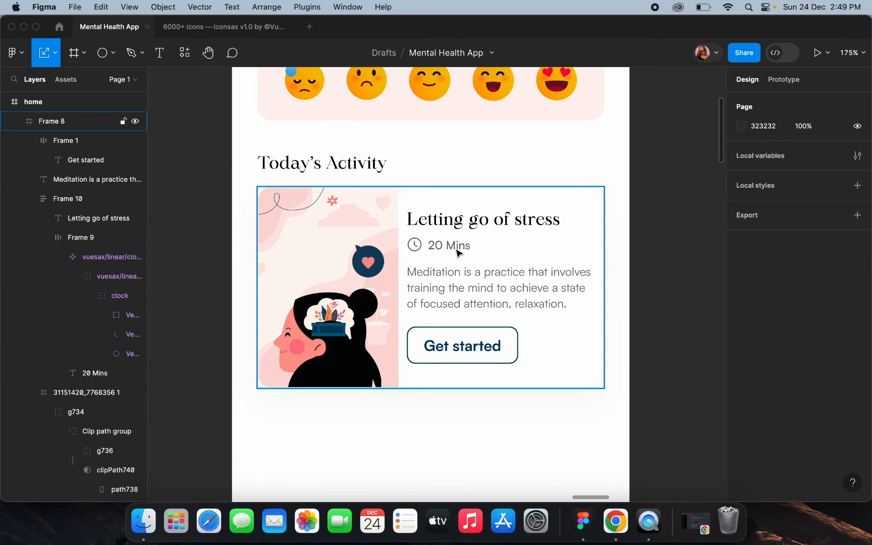
click(458, 253)
shift+click(457, 292)
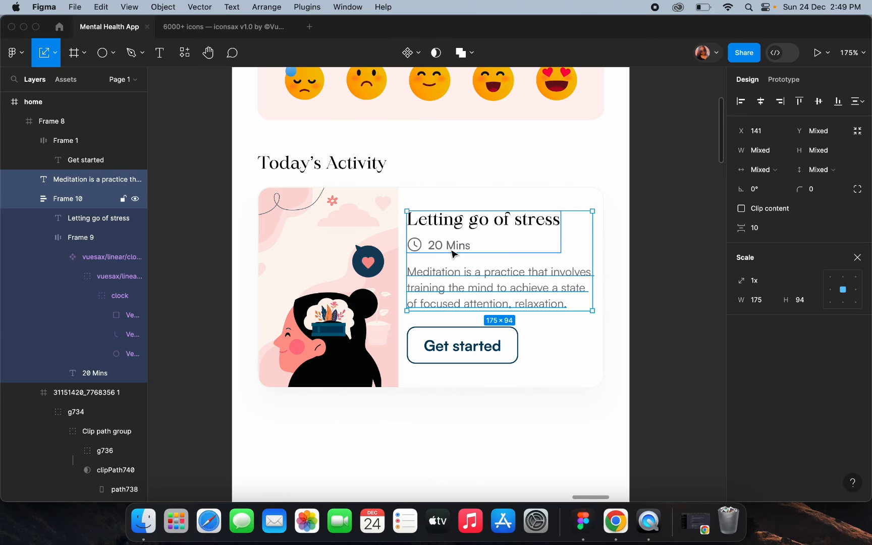
drag(452, 251, 459, 252)
Set the meditation description to font size 12 and narrow its text box slightly
click(437, 299)
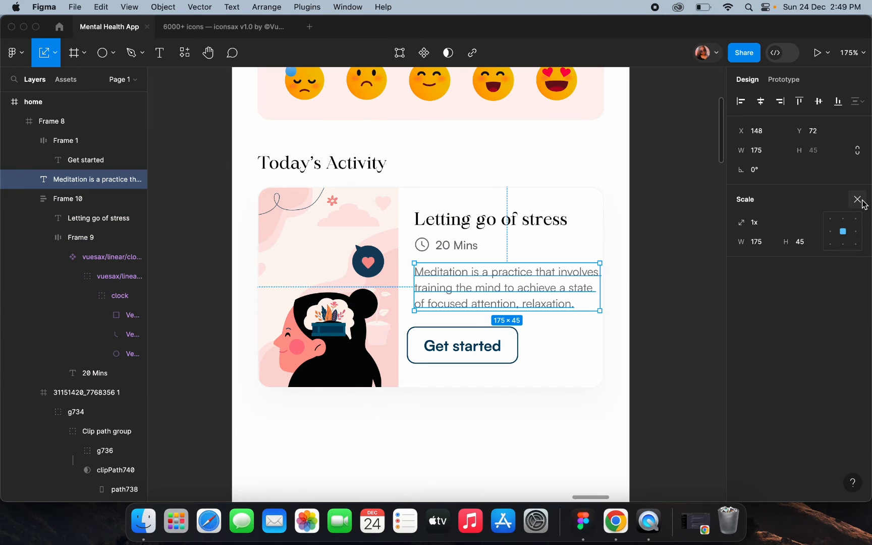
click(858, 199)
click(820, 370)
text(12)
key(Return)
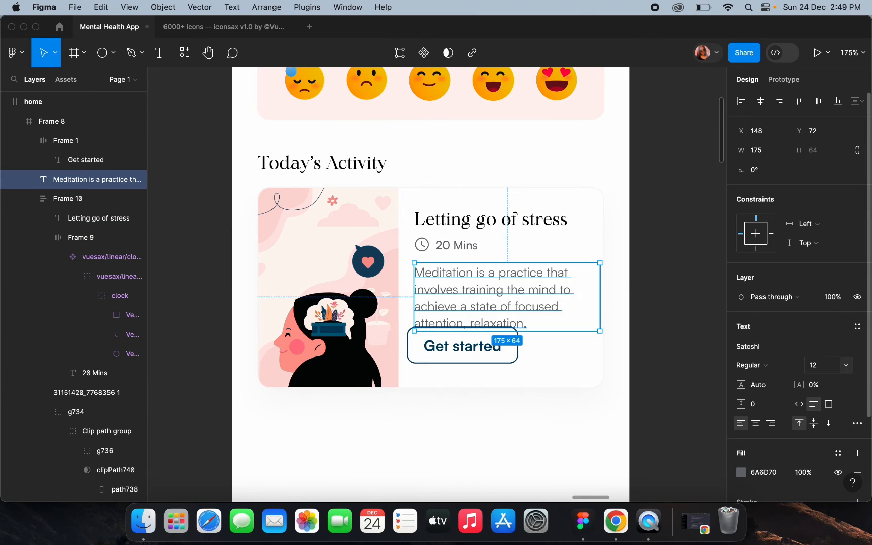
scroll(642, 286, up, 5)
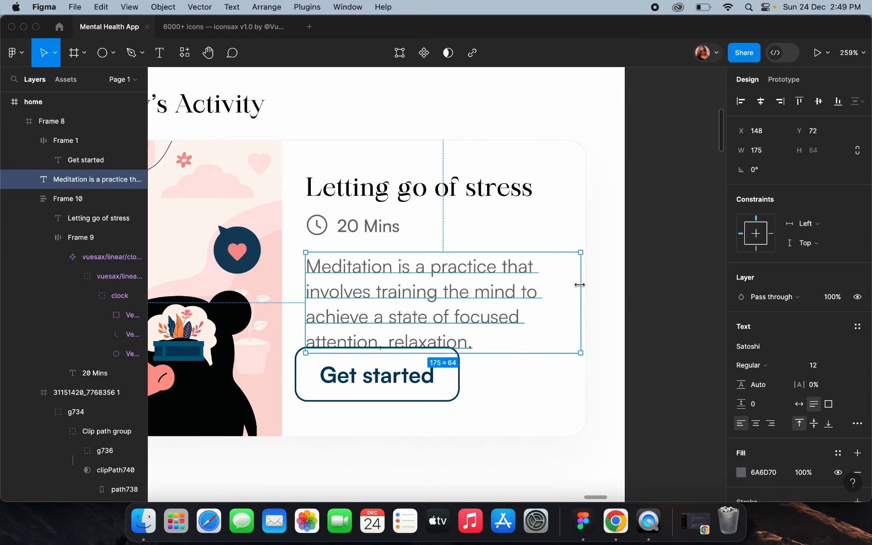
drag(579, 285, 543, 283)
Hide the "Get started" button's stroke and move the button down, clear of the description
click(422, 393)
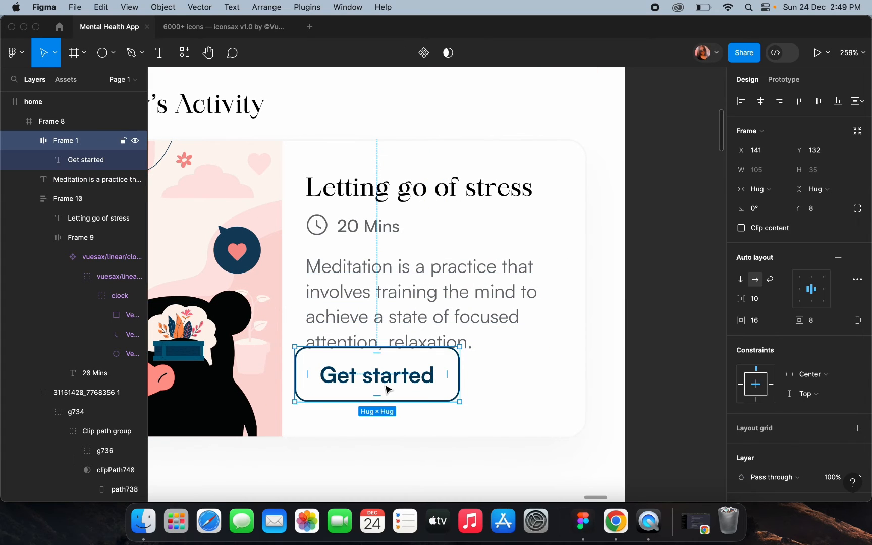
scroll(797, 303, down, 5)
click(839, 329)
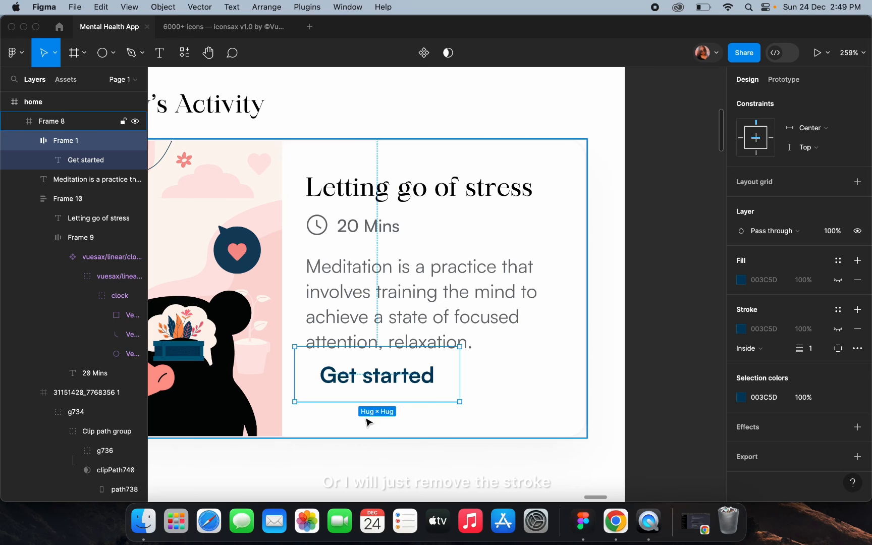
drag(364, 404, 359, 411)
Change the card button's label text to "Play now"
double_click(359, 410)
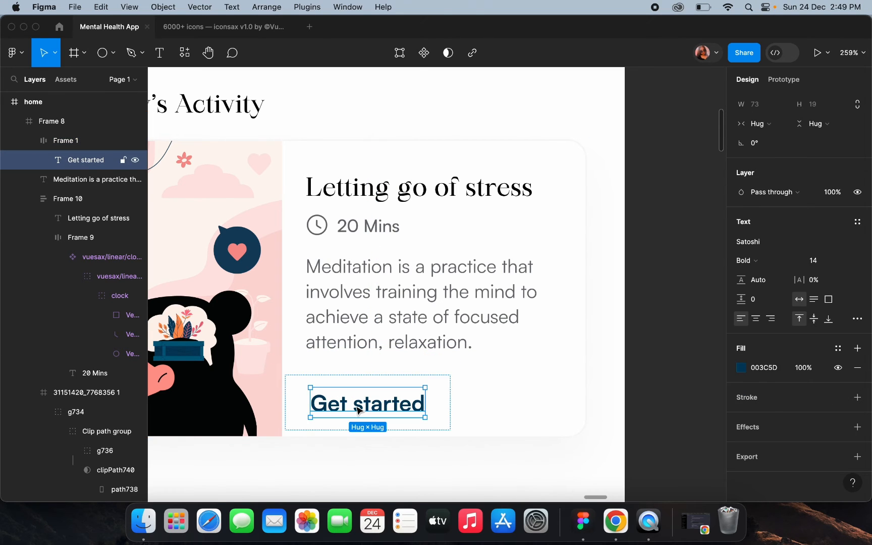
key(Return)
text(Play)
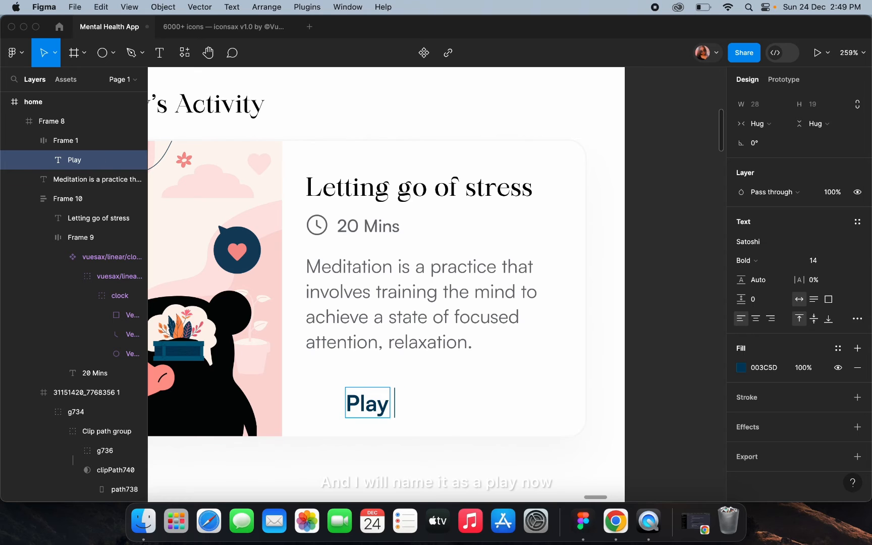
text( now)
key(Escape)
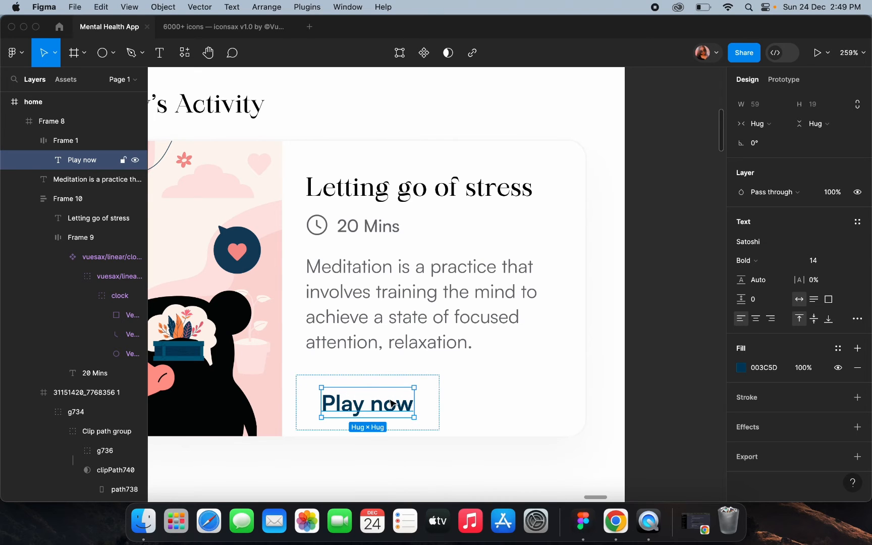
Shift the "Play now" button left so its label lines up with the description's left edge
click(428, 400)
drag(366, 408, 360, 406)
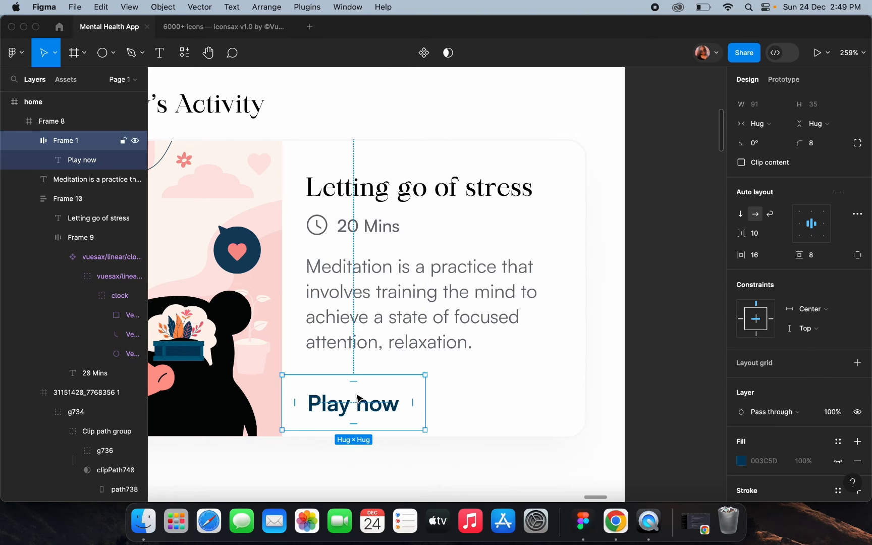
click(671, 304)
Underline the "Play now" label in the activity card
scroll(669, 303, down, 5)
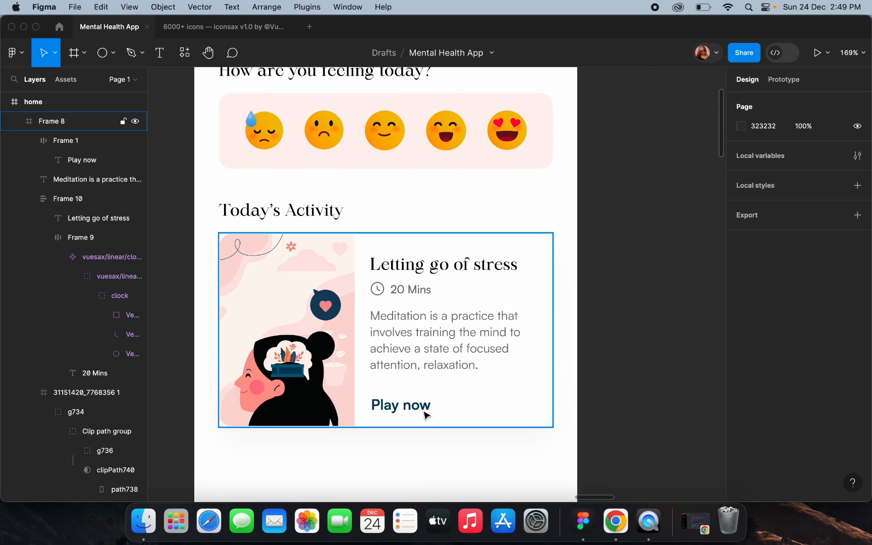
click(424, 412)
double_click(424, 412)
scroll(421, 406, up, 2)
click(856, 365)
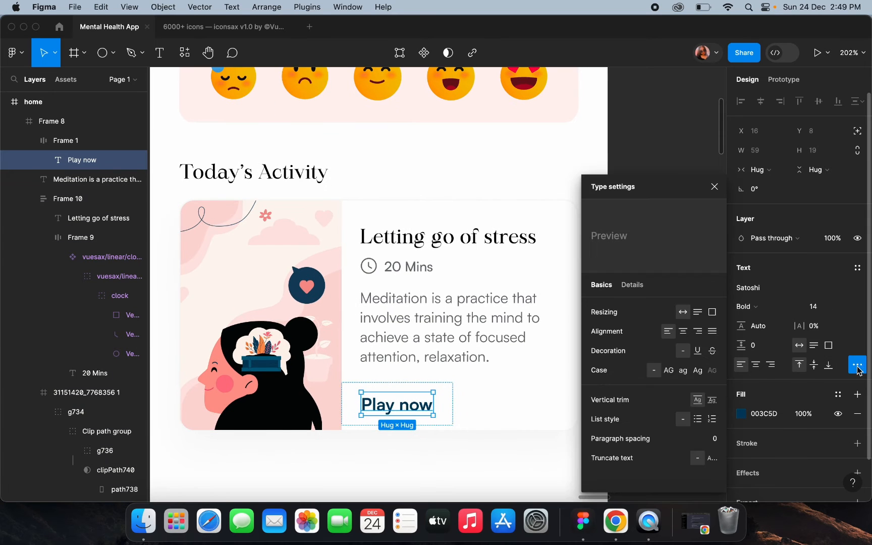
click(698, 350)
click(487, 428)
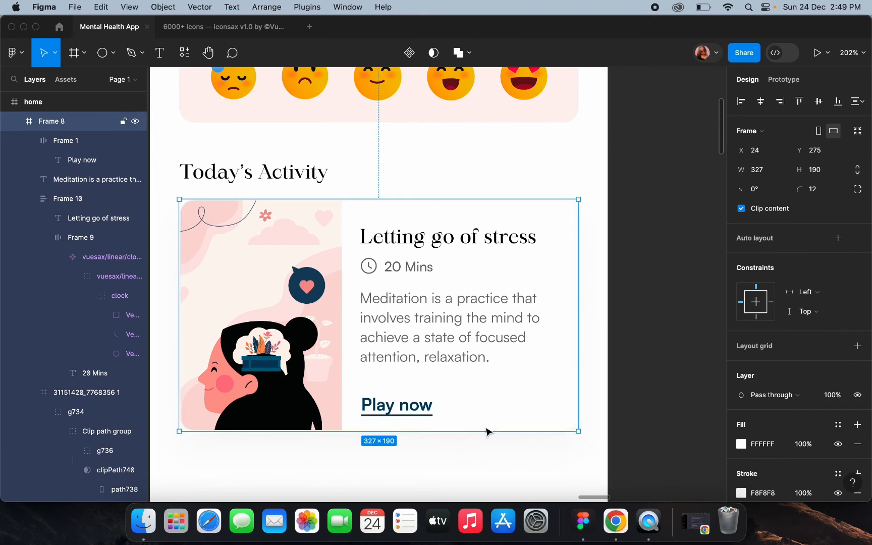
Set the "Play now" label's font weight to Medium
scroll(482, 419, up, 2)
click(407, 416)
click(385, 405)
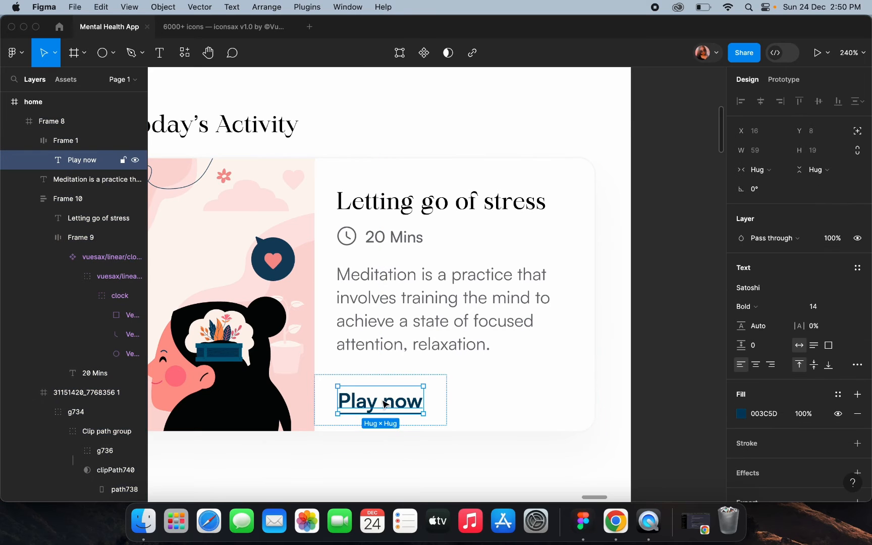
click(782, 308)
click(765, 291)
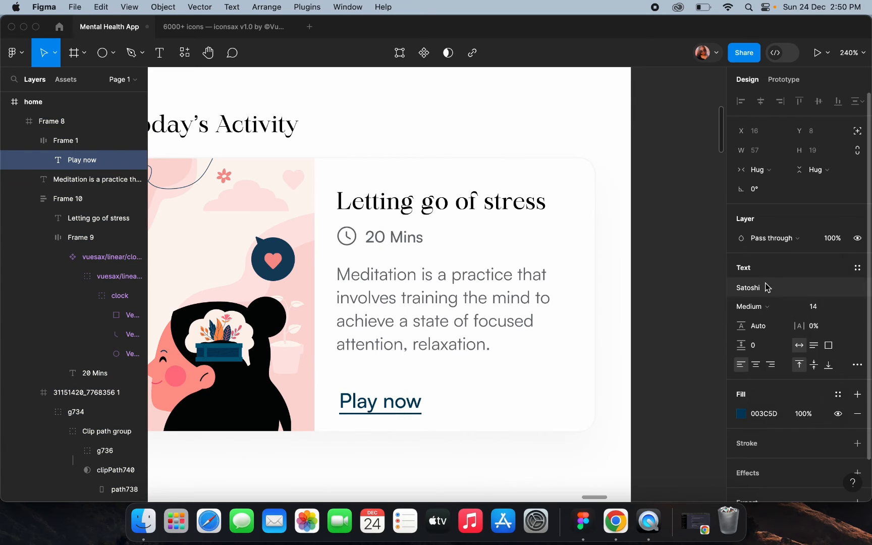
click(681, 316)
Move the "Play now" button slightly up toward the description, to Y 141 in the card
click(389, 405)
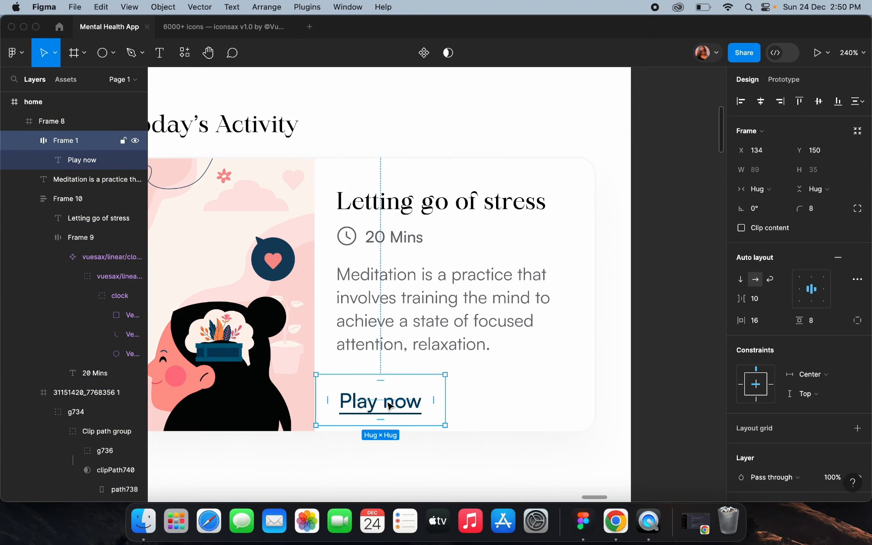
drag(388, 403, 389, 394)
scroll(516, 353, down, 5)
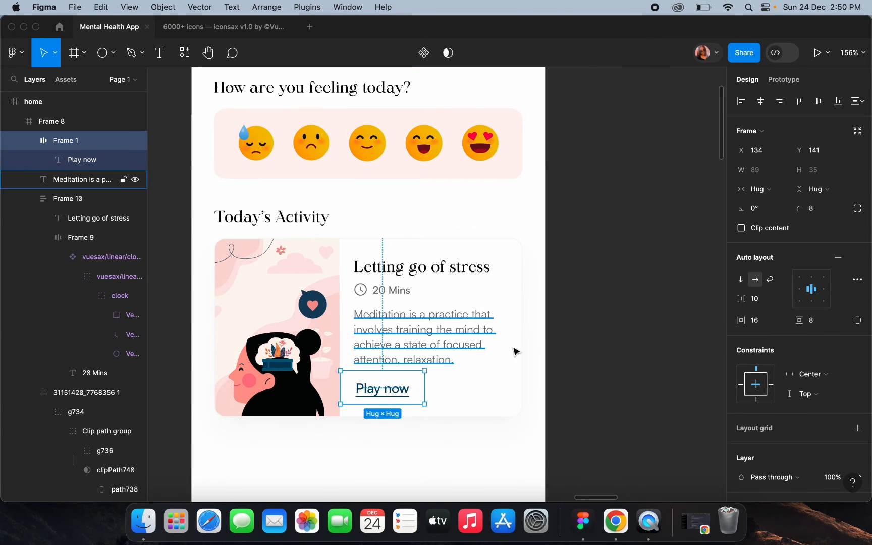
click(576, 336)
scroll(576, 336, down, 3)
scroll(578, 337, down, 3)
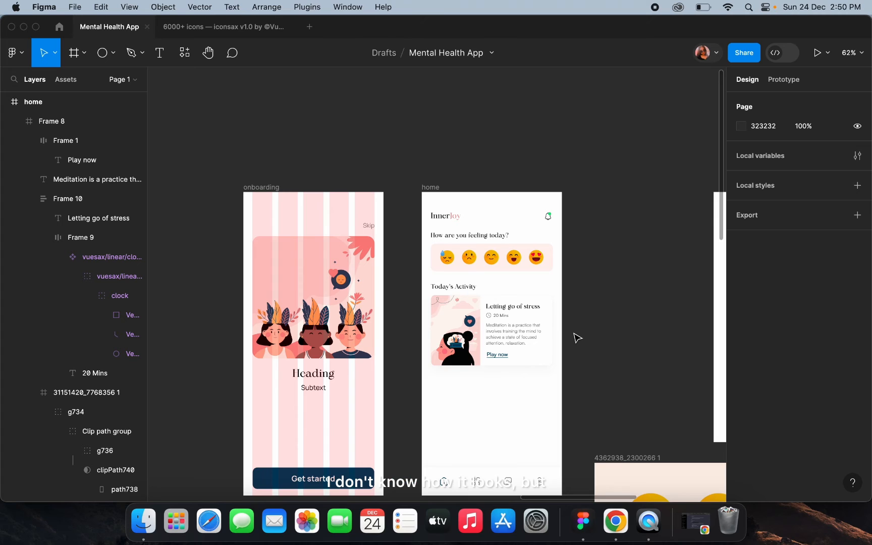
scroll(550, 360, up, 10)
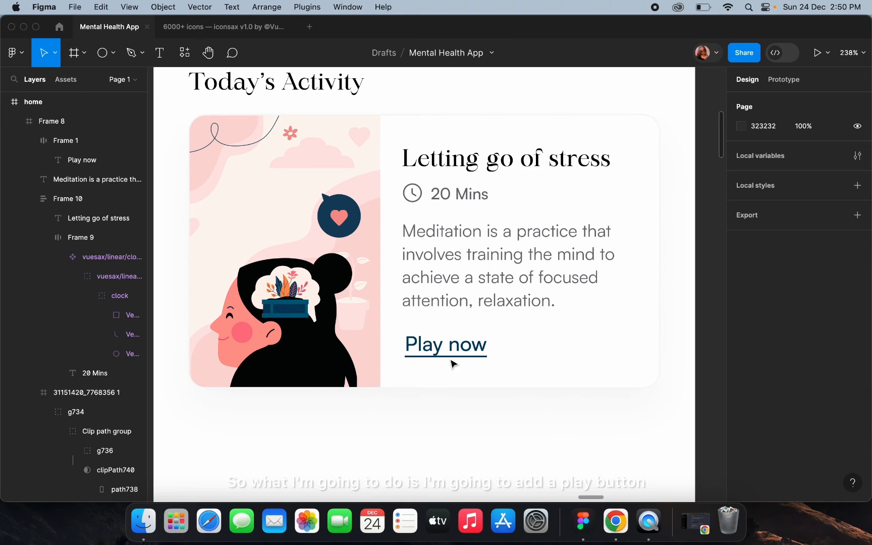
Switch to the iconsax icon file and copy the linear play icon from the Video, Audio, Image set
click(224, 26)
scroll(385, 207, down, 10)
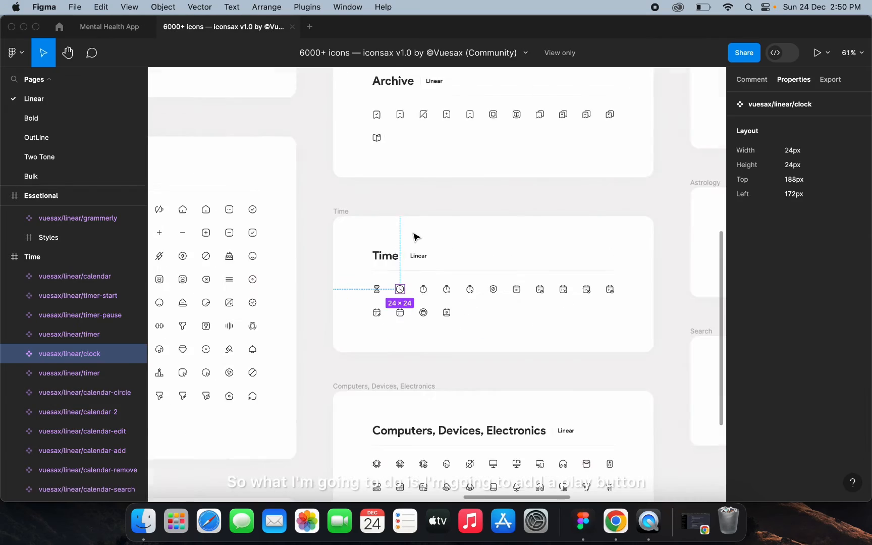
scroll(401, 219, up, 5)
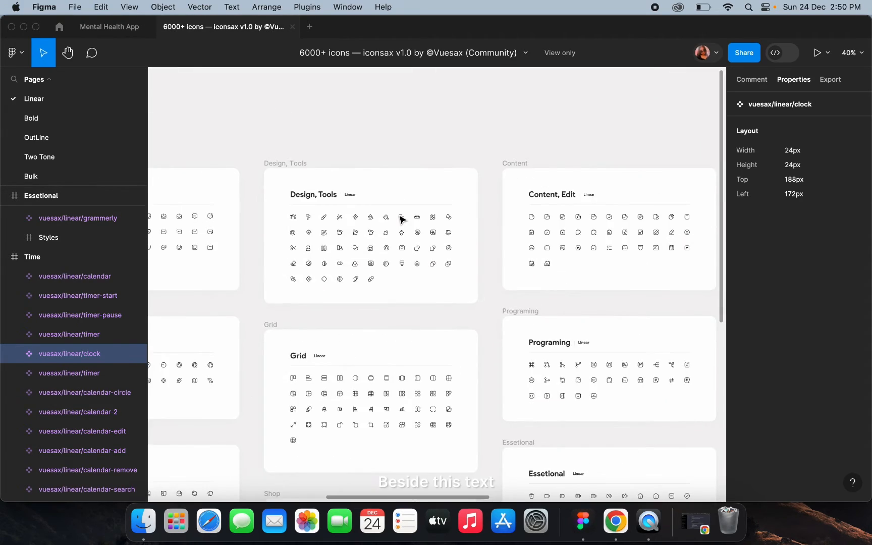
scroll(401, 218, up, 5)
scroll(402, 218, down, 3)
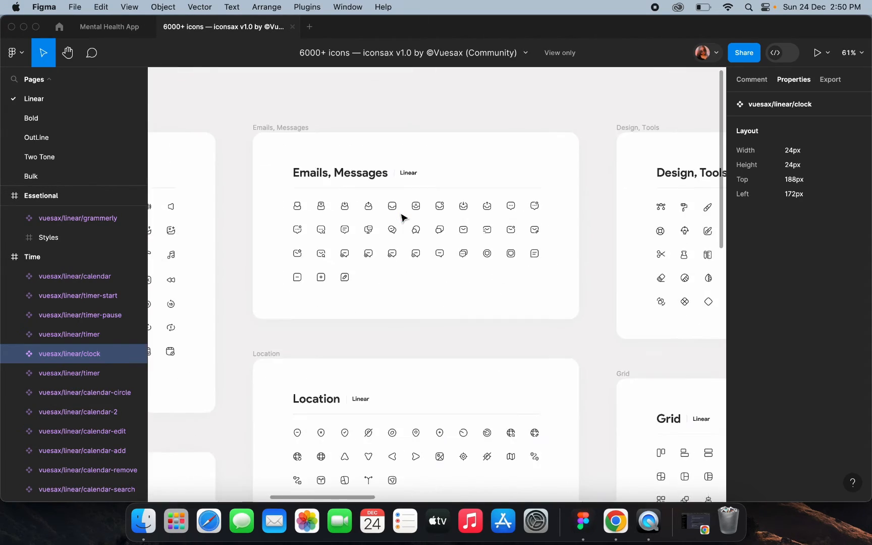
scroll(402, 218, left, 7)
scroll(403, 218, down, 2)
scroll(374, 175, up, 2)
scroll(374, 176, up, 3)
scroll(388, 182, up, 2)
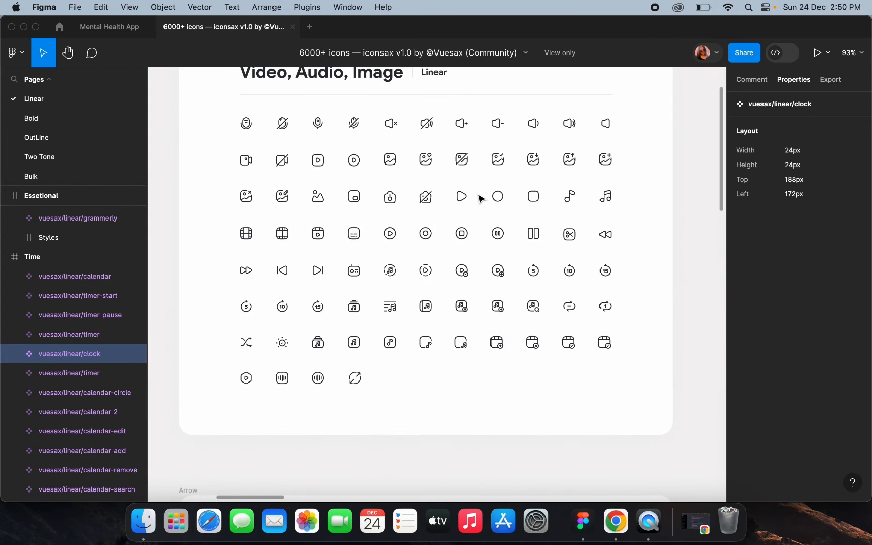
click(460, 196)
scroll(461, 202, up, 3)
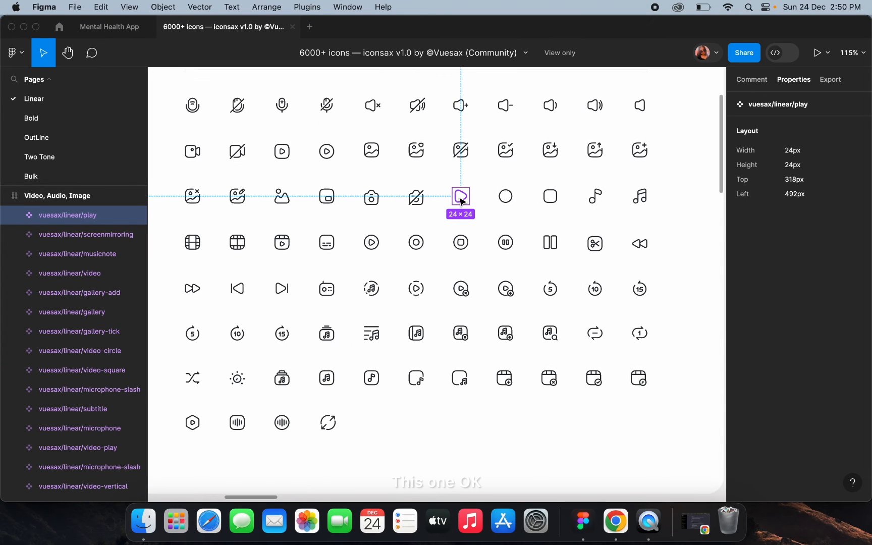
Return to the Mental Health App file and paste the play icon into the activity card's button, before the "Play now" label
click(127, 28)
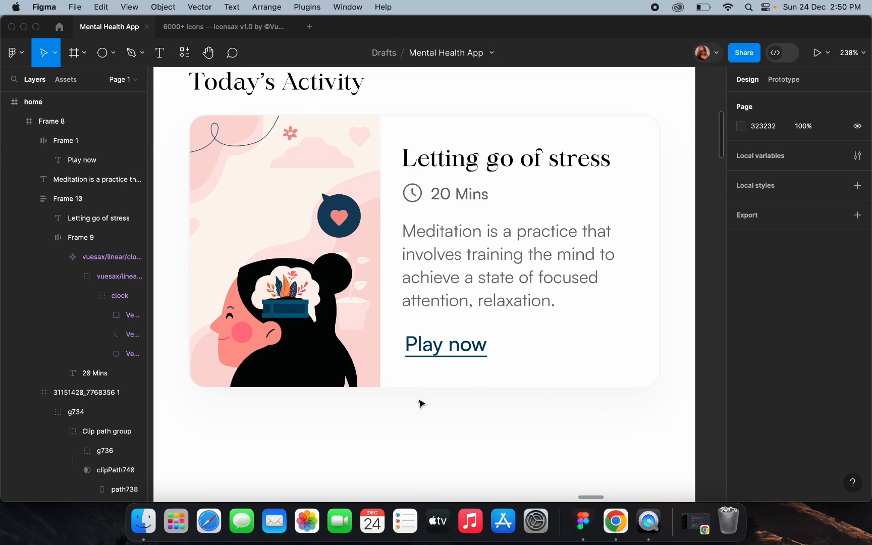
scroll(420, 403, down, 3)
key(super+v)
drag(432, 328, 426, 354)
scroll(425, 353, up, 1)
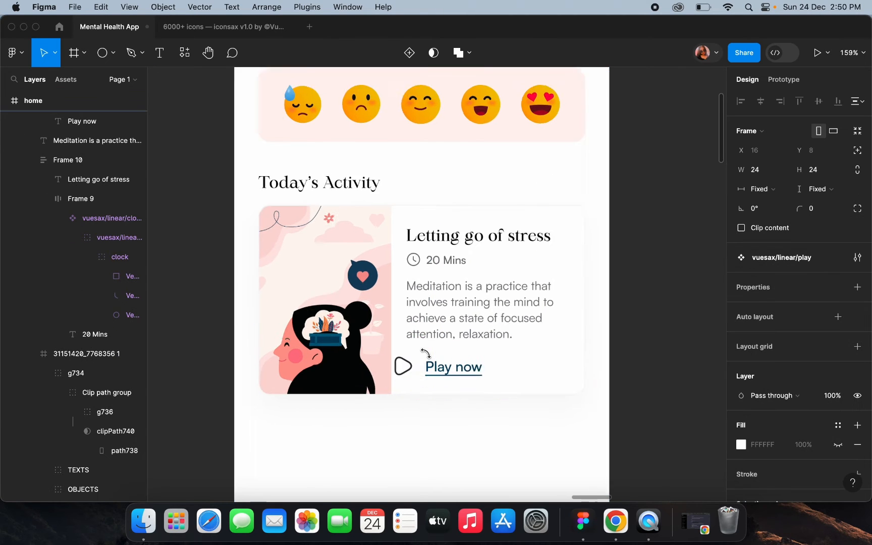
Open the play icon's colour for editing
scroll(426, 353, up, 2)
scroll(764, 377, down, 3)
click(741, 397)
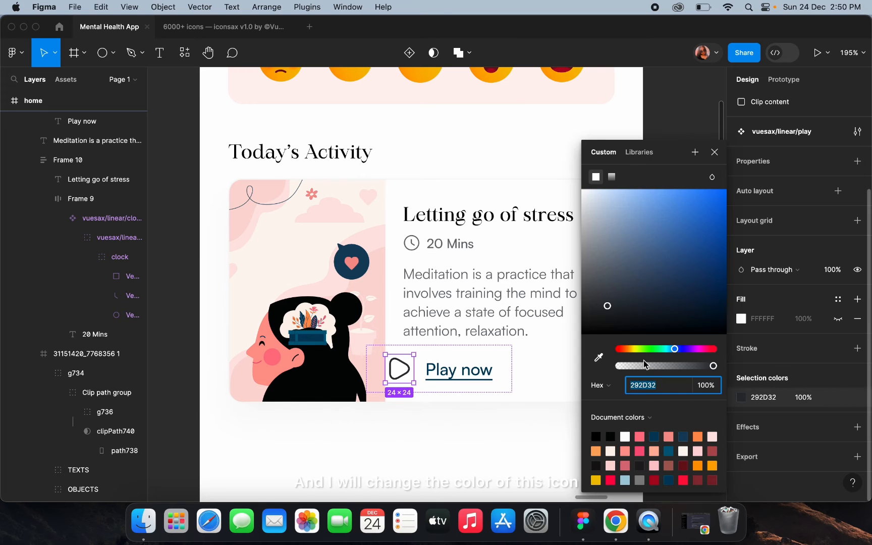
Recolor the play icon to 003C5D by sampling the color of the "Play now" text
click(599, 358)
scroll(463, 396, up, 3)
scroll(466, 393, up, 3)
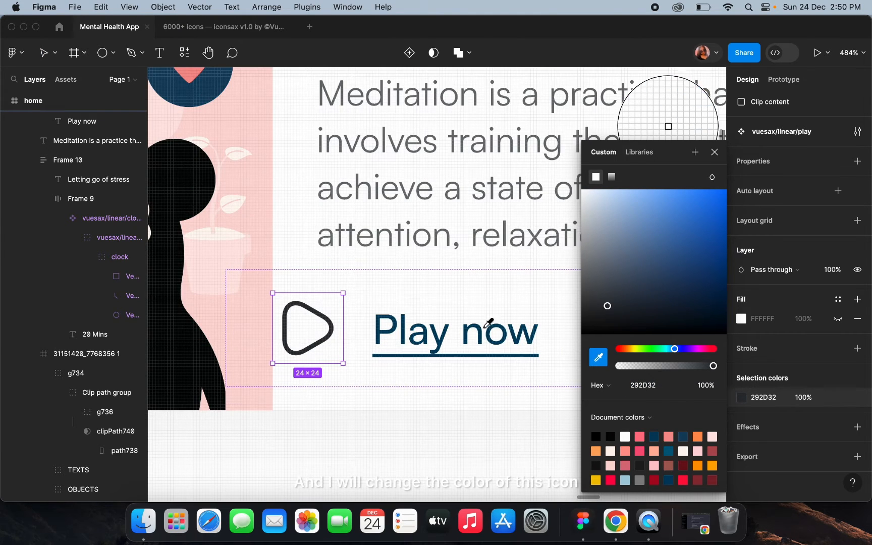
click(484, 339)
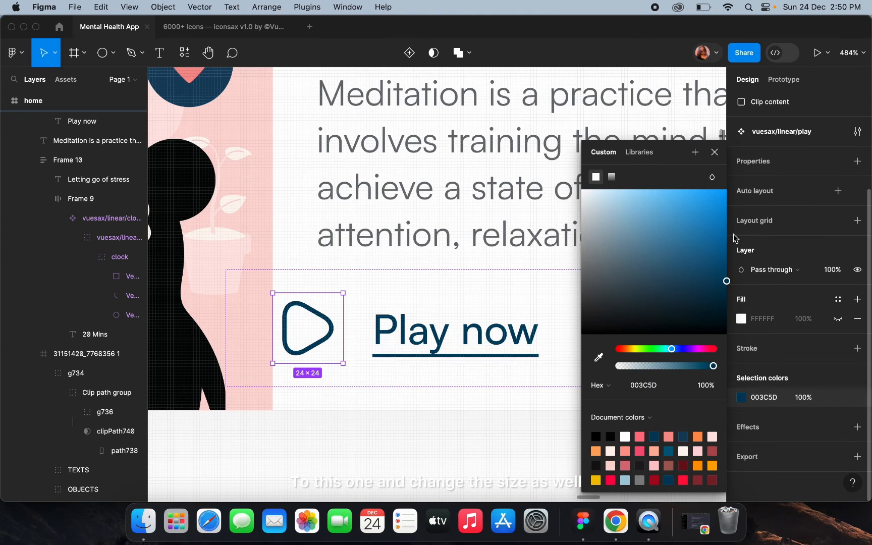
Resize the play icon frame to 20 × 20
scroll(780, 171, up, 3)
click(767, 174)
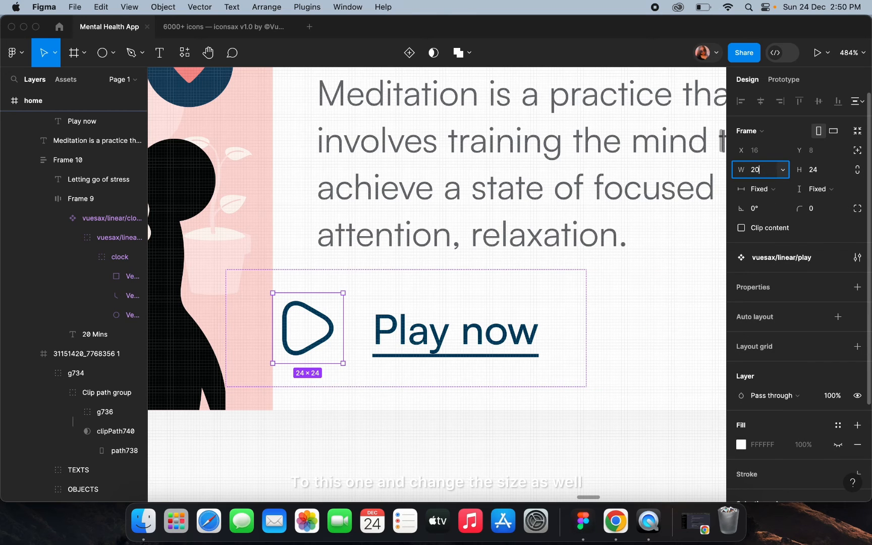
click(811, 174)
text(0)
key(Return)
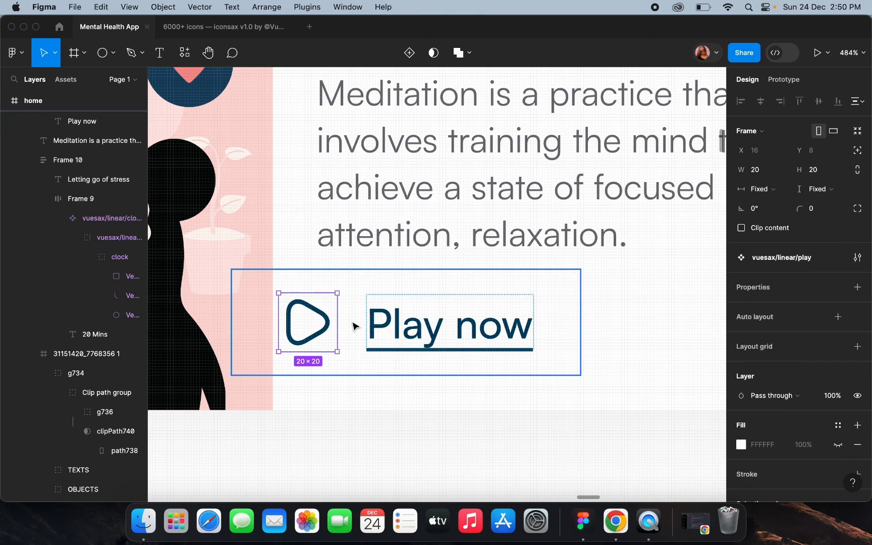
Set the stroke weight of the play icon's triangle vector to 1
double_click(318, 332)
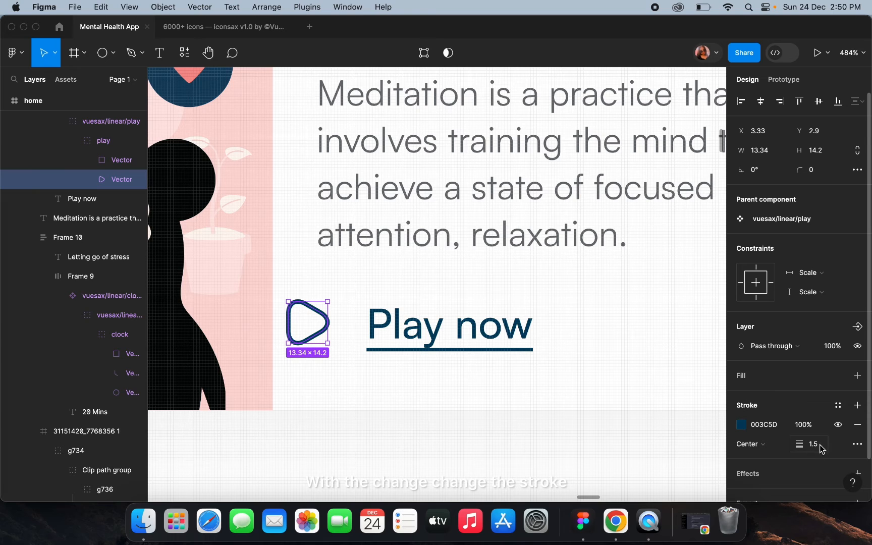
text(1)
key(Return)
scroll(408, 315, down, 5)
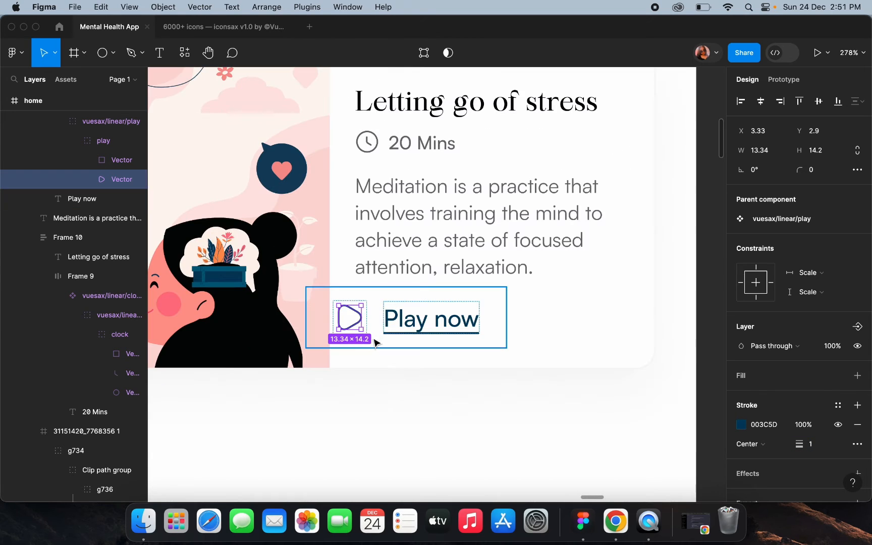
Set the gap between the play icon and the "Play now" label to 4 and align the button's contents top center
click(377, 344)
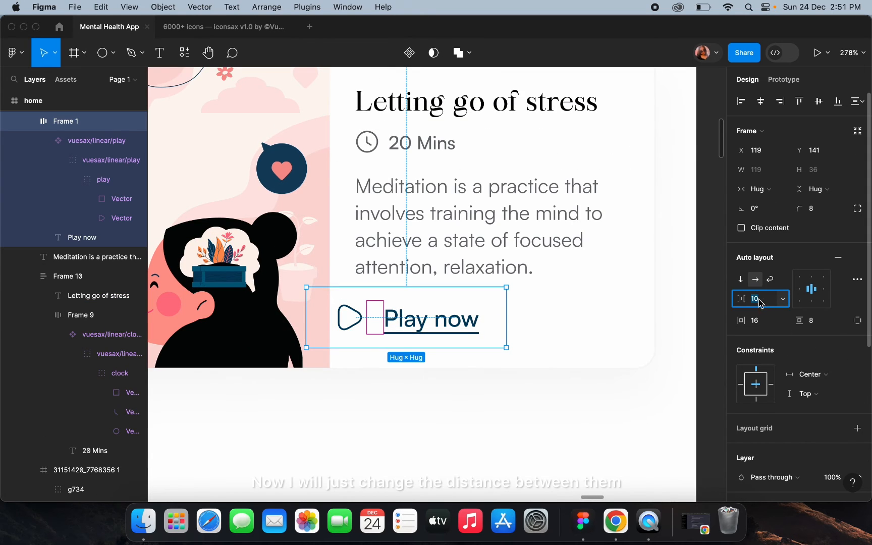
text(4)
key(Return)
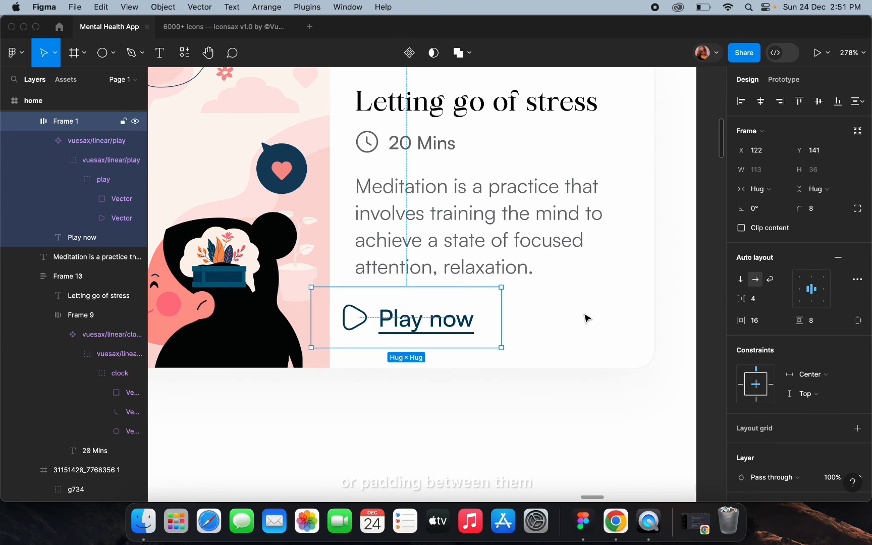
click(817, 300)
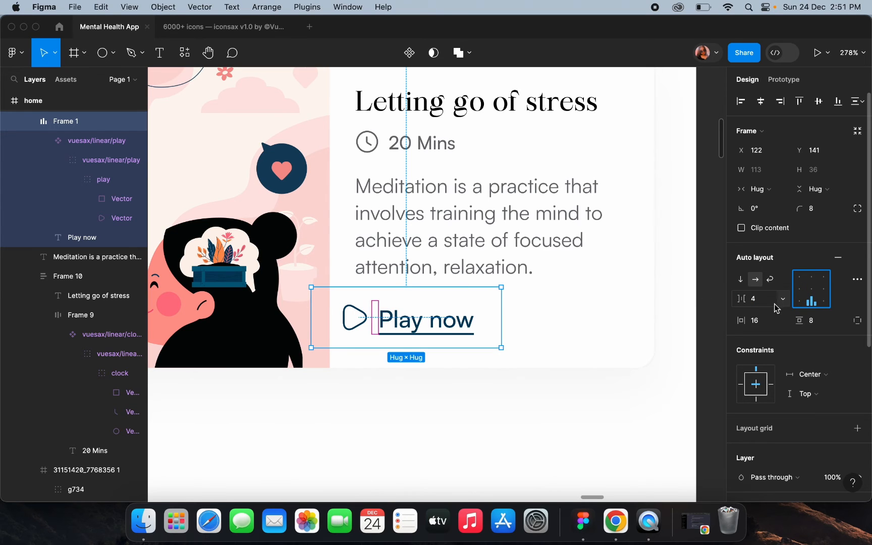
click(812, 290)
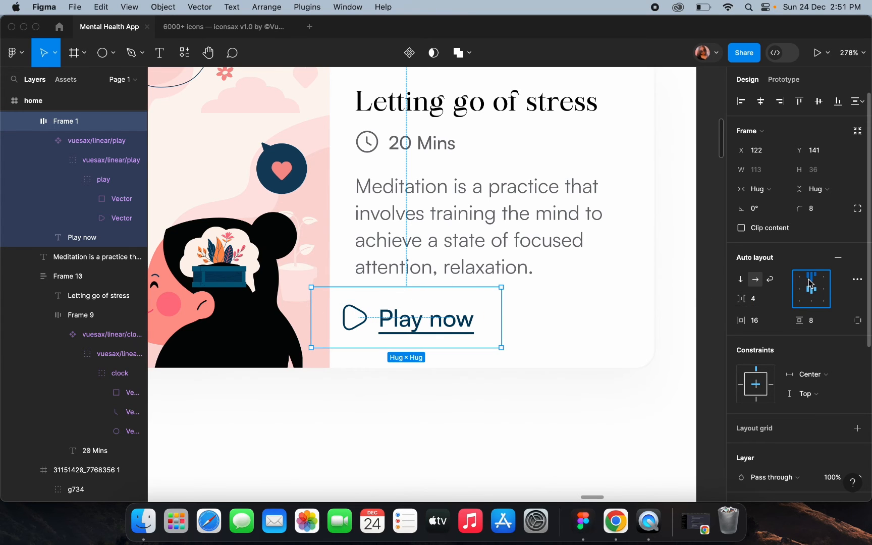
click(521, 414)
Make the hidden 003C5D fill of the "Play now" button frame visible
click(453, 324)
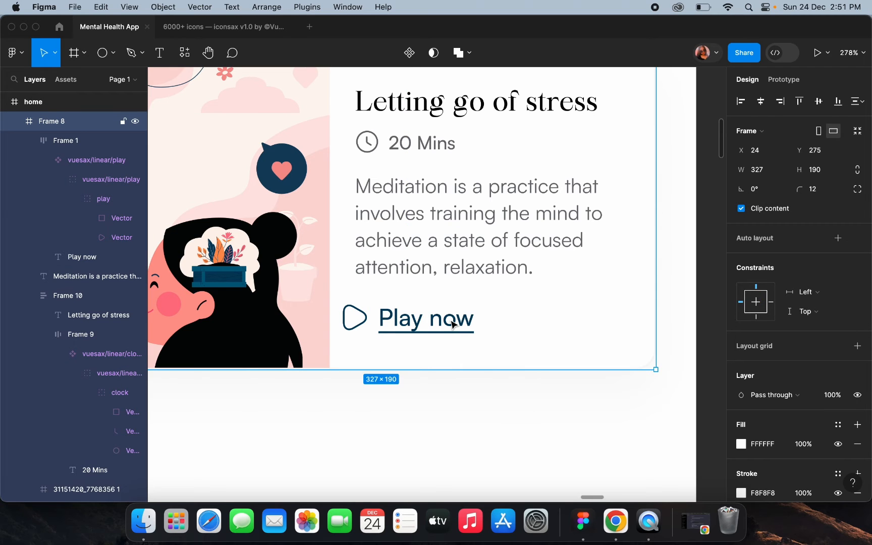
double_click(452, 324)
click(495, 326)
scroll(767, 373, down, 3)
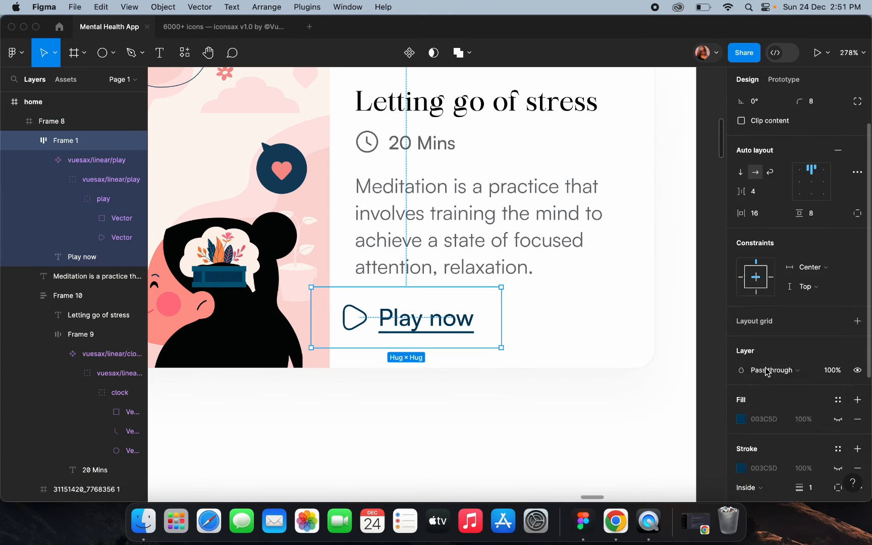
scroll(767, 372, down, 3)
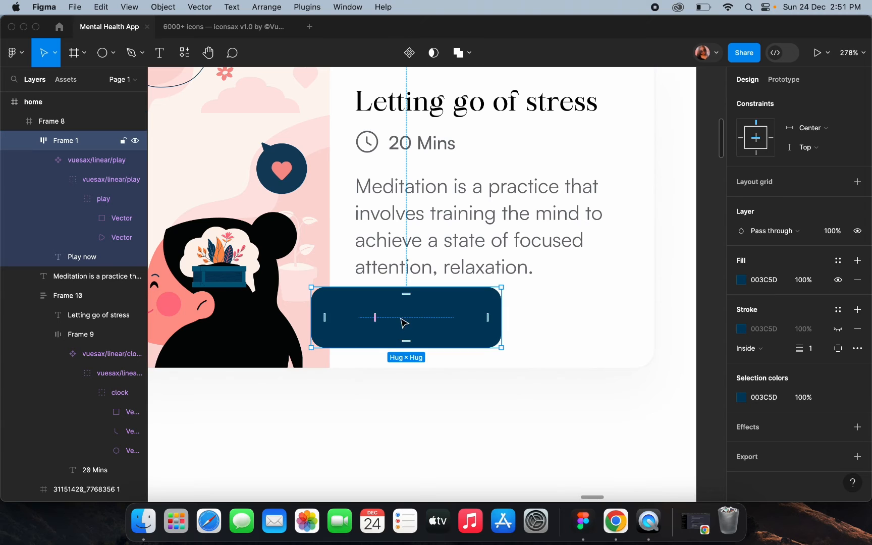
Change the color of the button's play icon and "Play now" label to white, FFFFFF
double_click(447, 328)
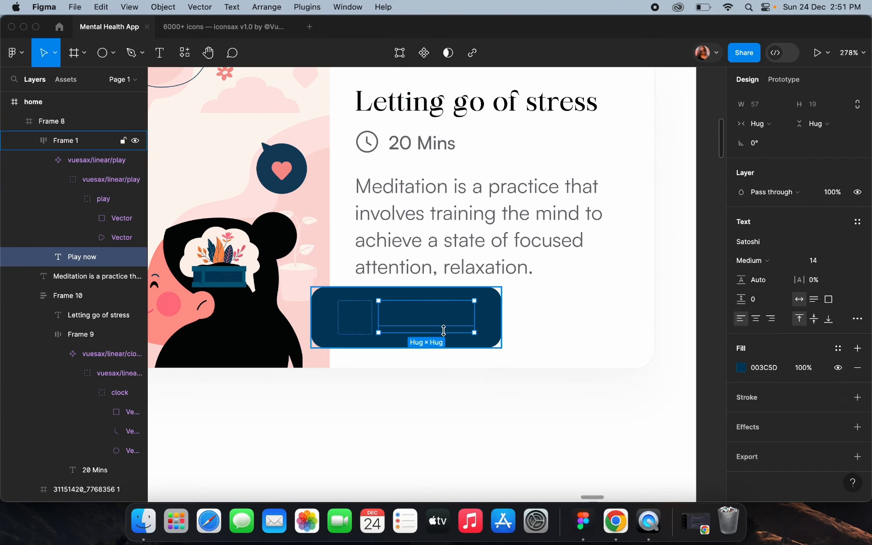
shift+click(358, 322)
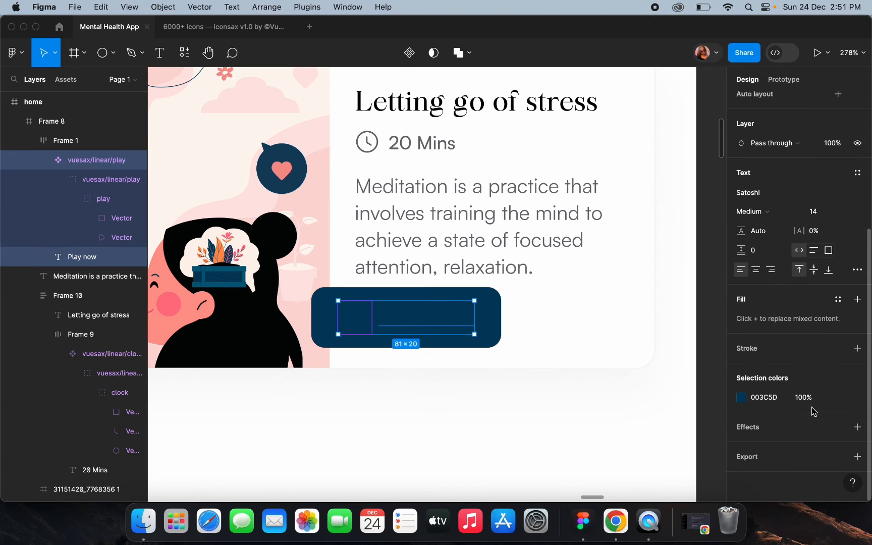
click(741, 397)
drag(651, 248, 523, 86)
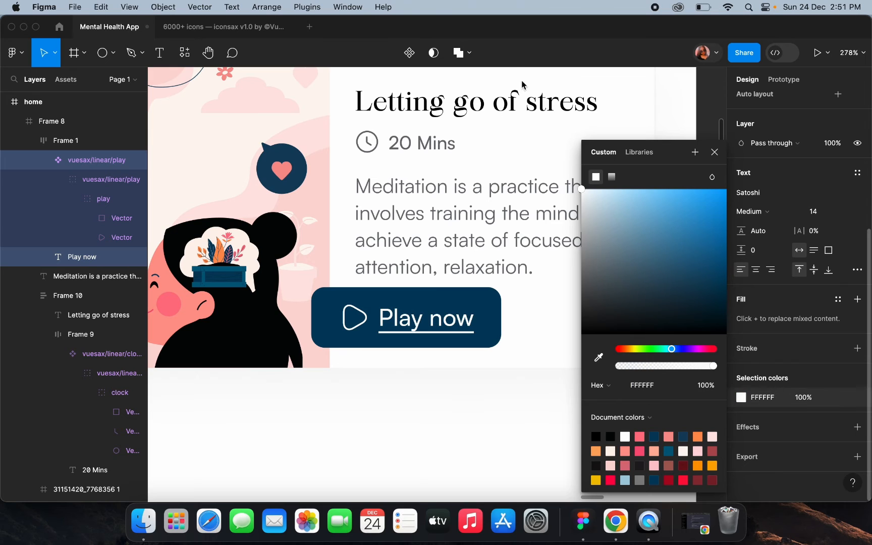
Remove the underline from the button label and shorten its text to "Play"
click(435, 314)
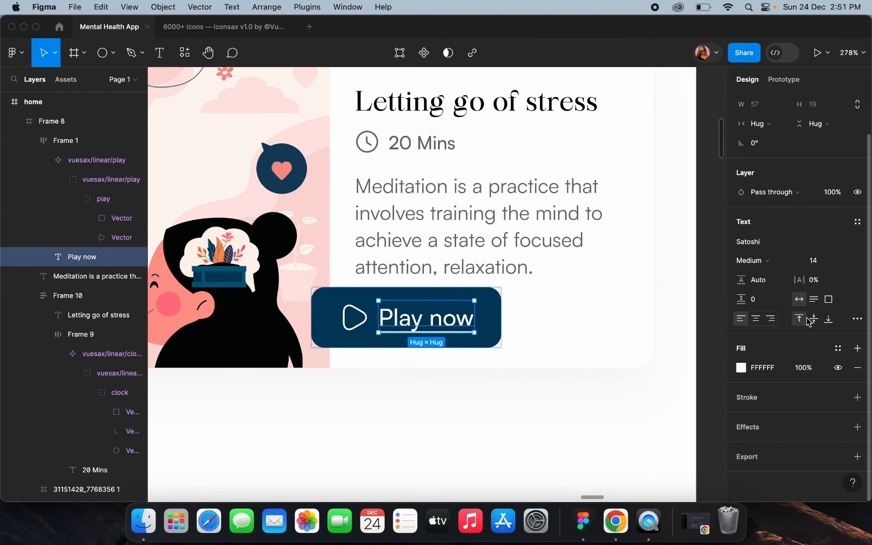
click(857, 318)
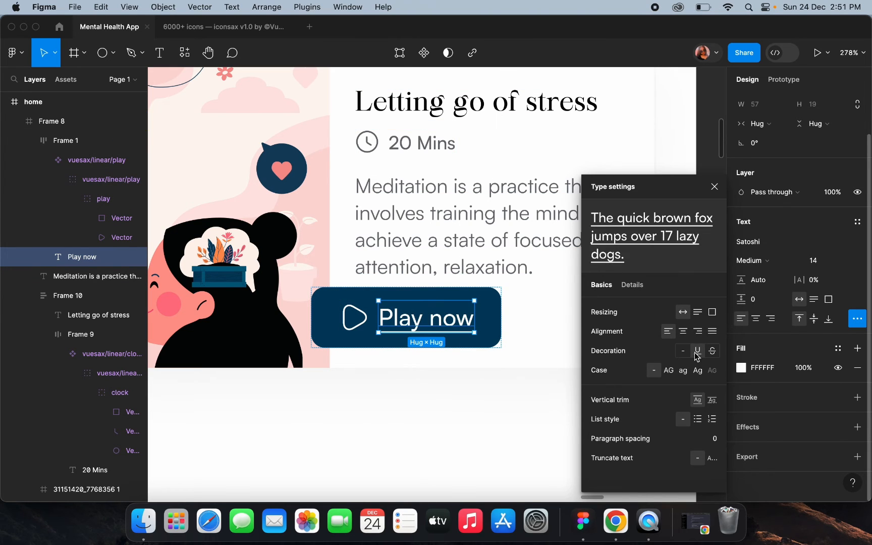
double_click(442, 324)
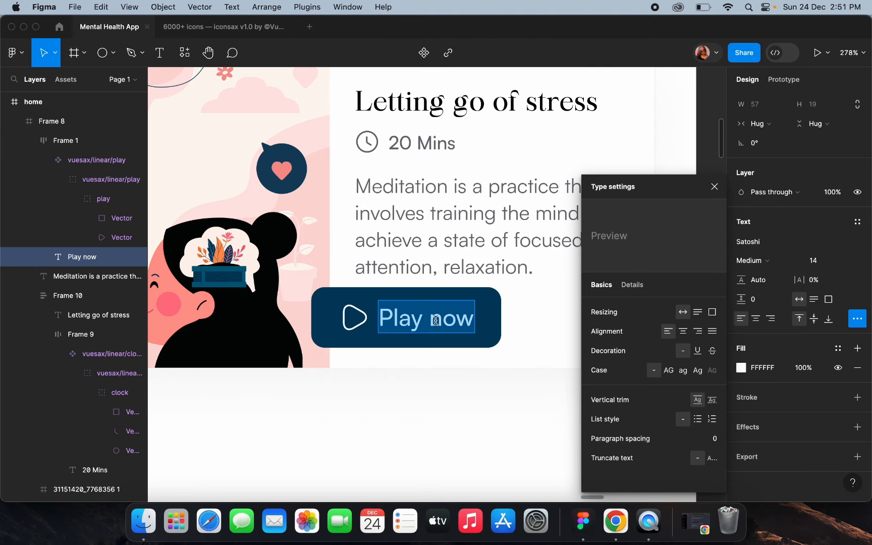
drag(423, 317, 486, 321)
key(BackSpace)
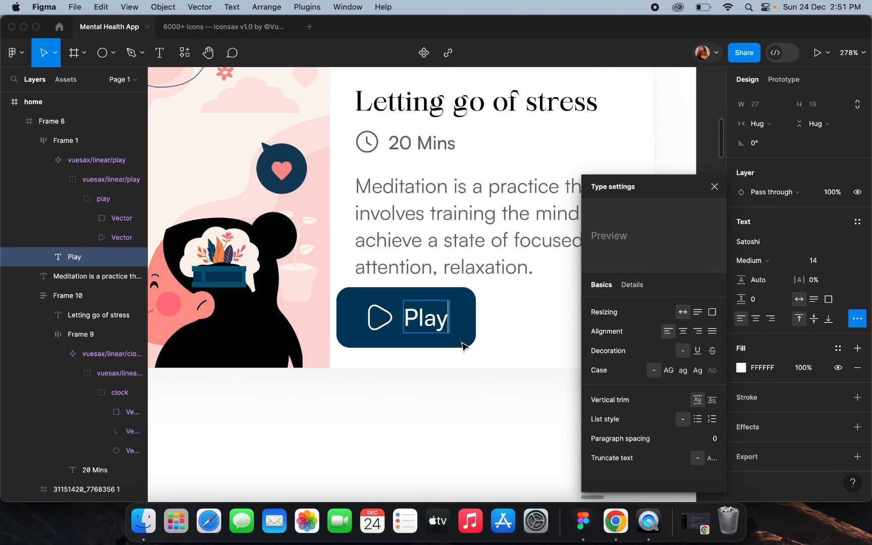
click(454, 384)
Add a solid white FFFFFF fill to the play icon's triangle vector
scroll(298, 309, up, 3)
super+click(389, 329)
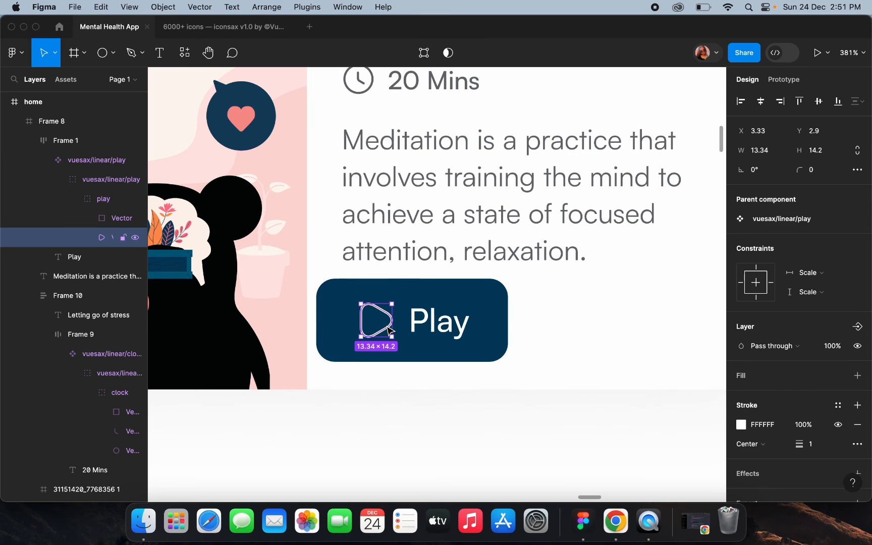
click(858, 376)
click(741, 394)
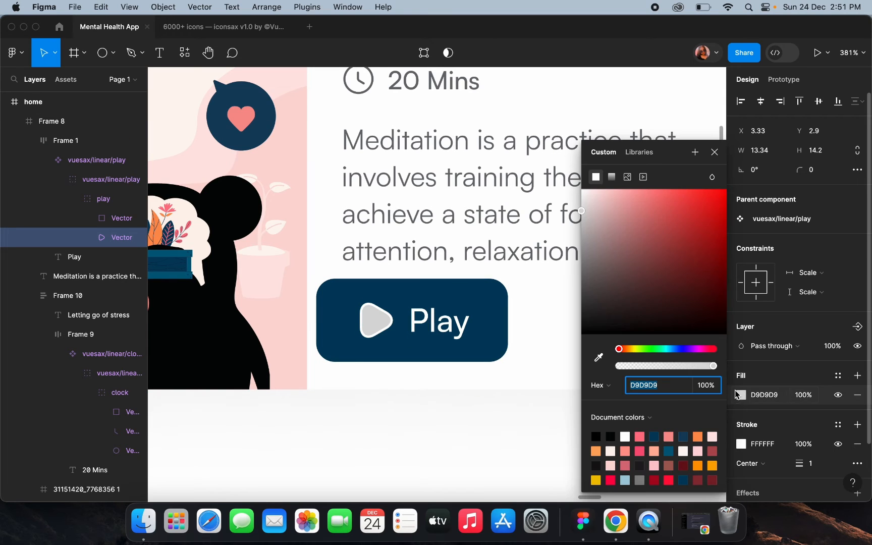
drag(635, 257, 488, 99)
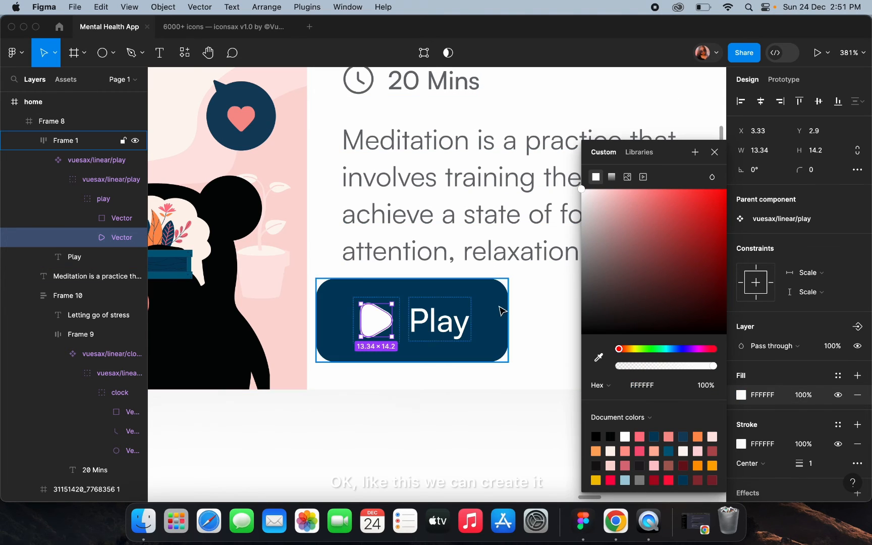
Give the Play button individual paddings and set its left padding to 14
click(502, 309)
scroll(383, 325, up, 3)
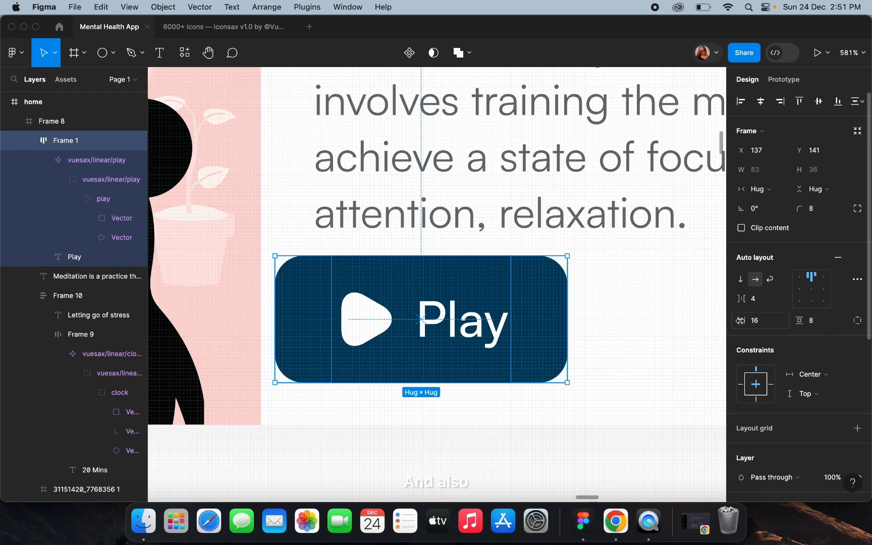
click(857, 320)
click(763, 323)
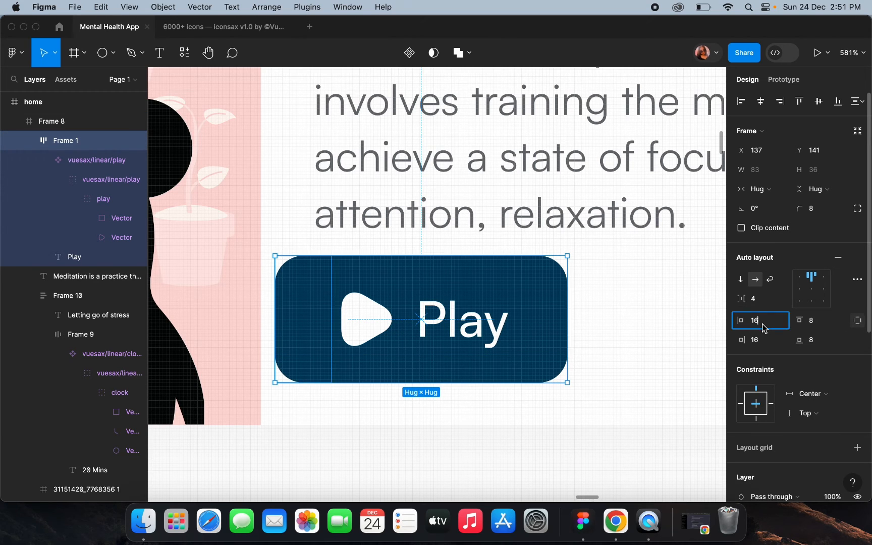
text(14)
key(Return)
scroll(455, 326, down, 5)
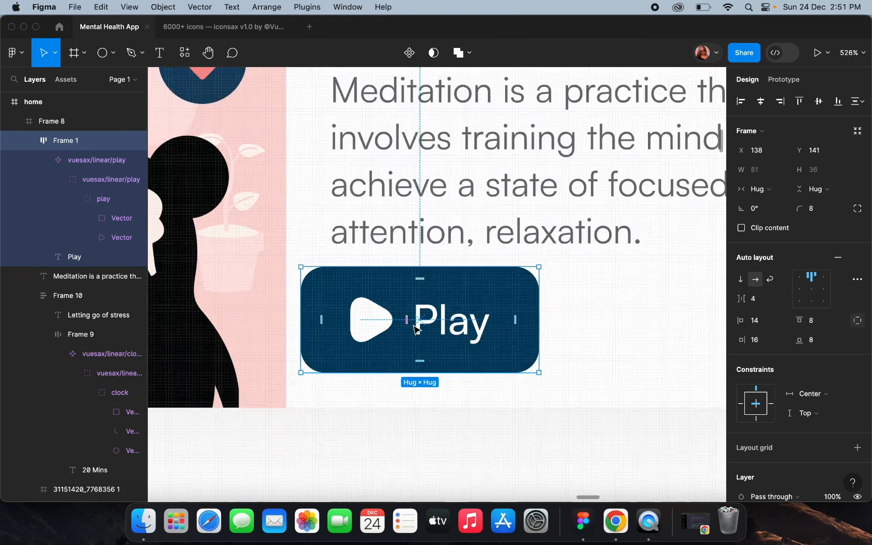
Move the Play button to line up with the description's left edge and extend the card's height to about 203
drag(456, 327, 473, 347)
click(627, 319)
scroll(627, 320, down, 3)
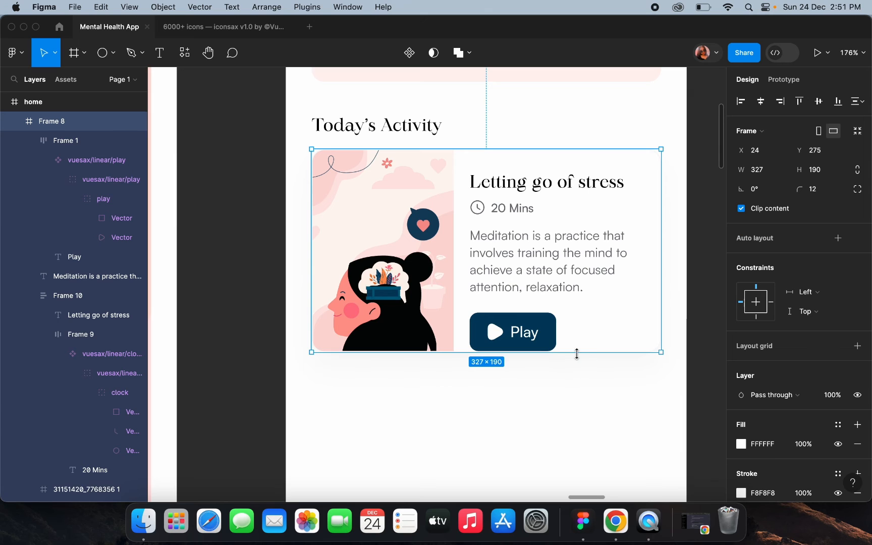
drag(577, 354, 571, 362)
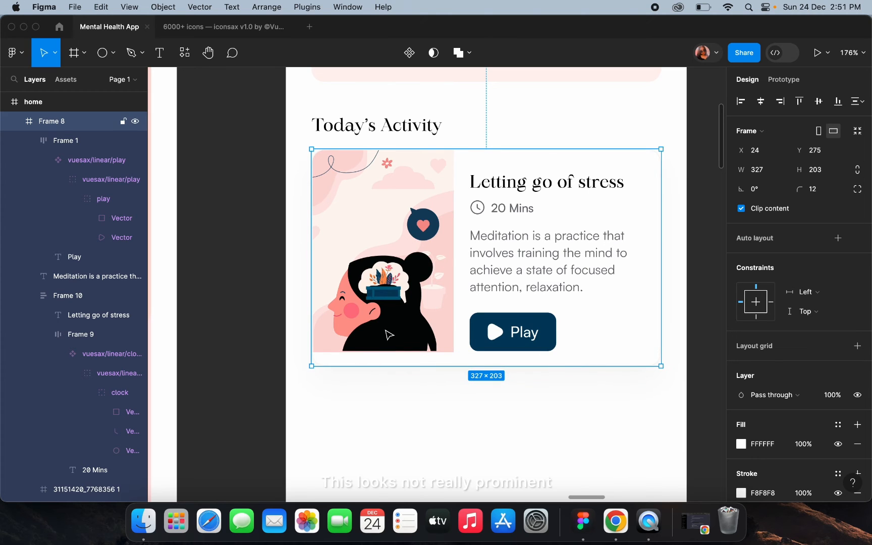
Scale up the meditation illustration proportionally so it fills the full height of the activity card
scroll(389, 335, up, 3)
click(386, 348)
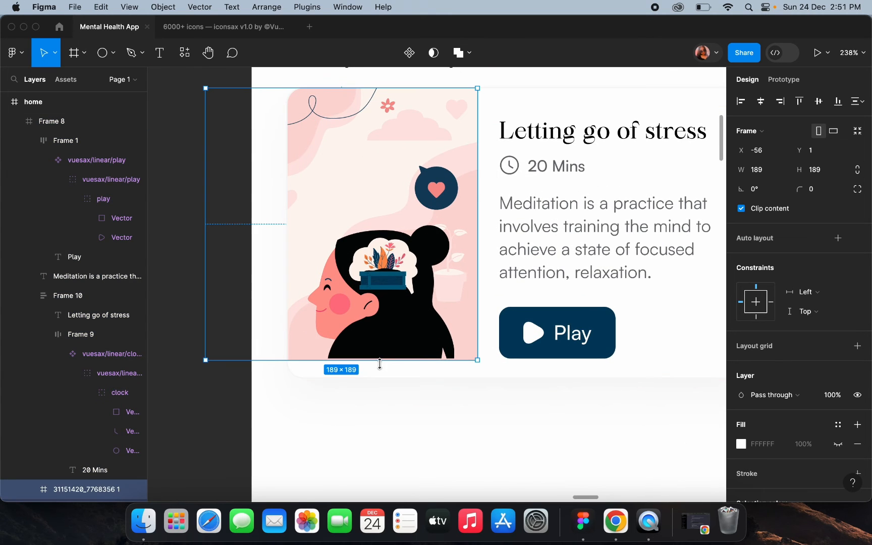
key(k)
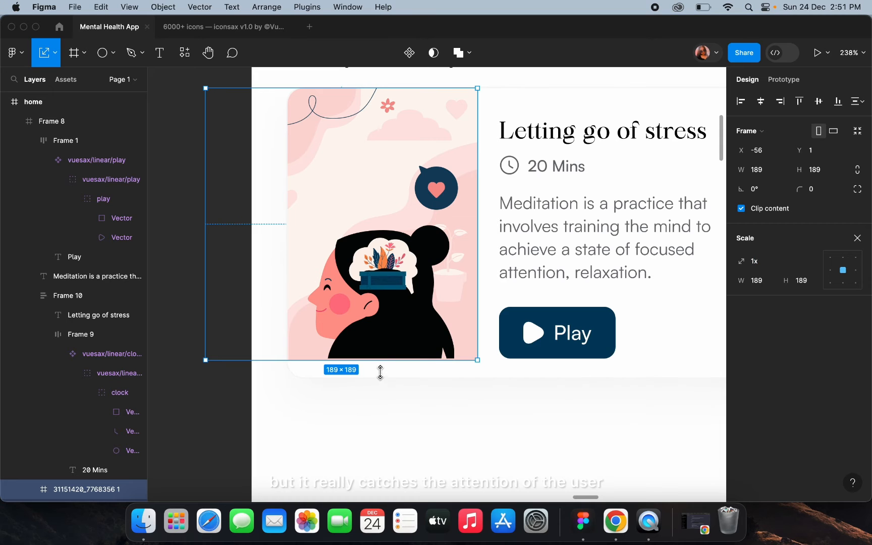
drag(380, 372, 381, 376)
click(372, 420)
scroll(372, 420, down, 5)
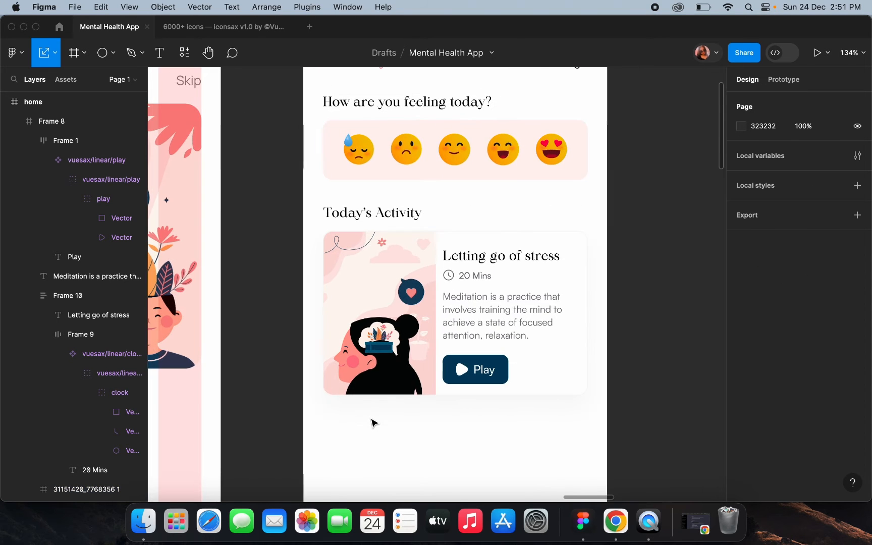
Resize the play icon inside the Play button to 18 × 18
double_click(469, 367)
scroll(468, 367, up, 3)
click(467, 368)
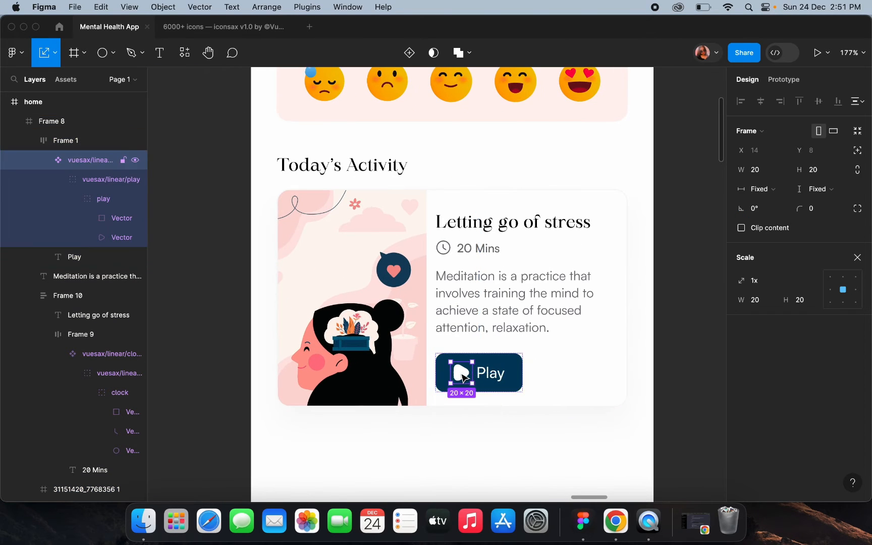
scroll(454, 370, up, 4)
click(759, 170)
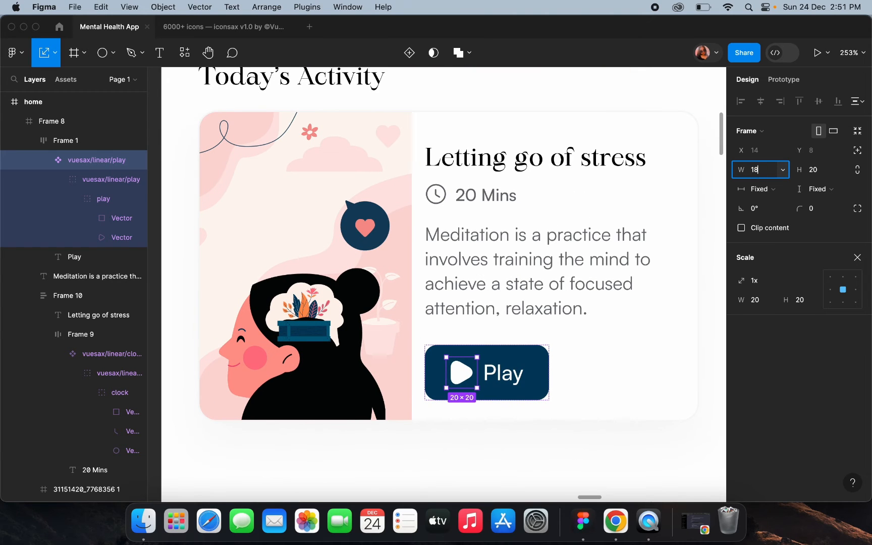
click(822, 172)
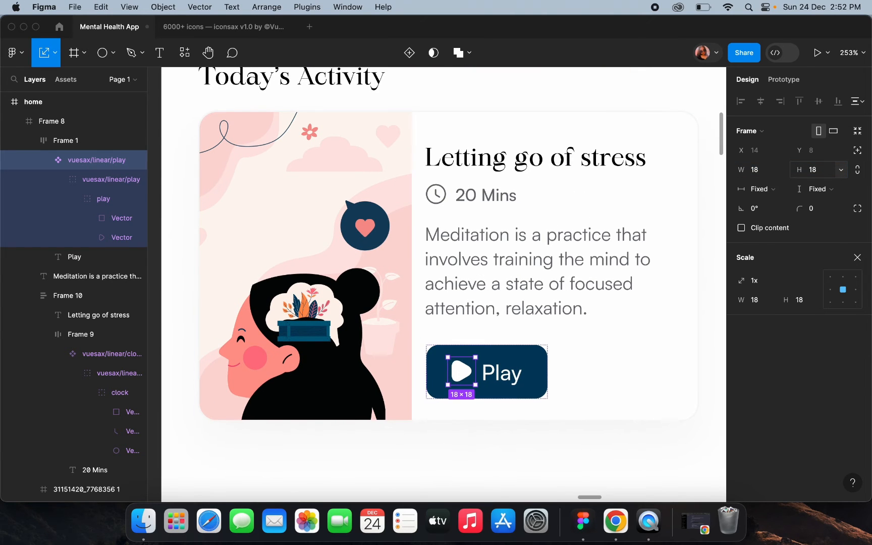
Set the Play label's font size to 12 and round the Play button's corners to a radius of 37
click(516, 376)
click(858, 219)
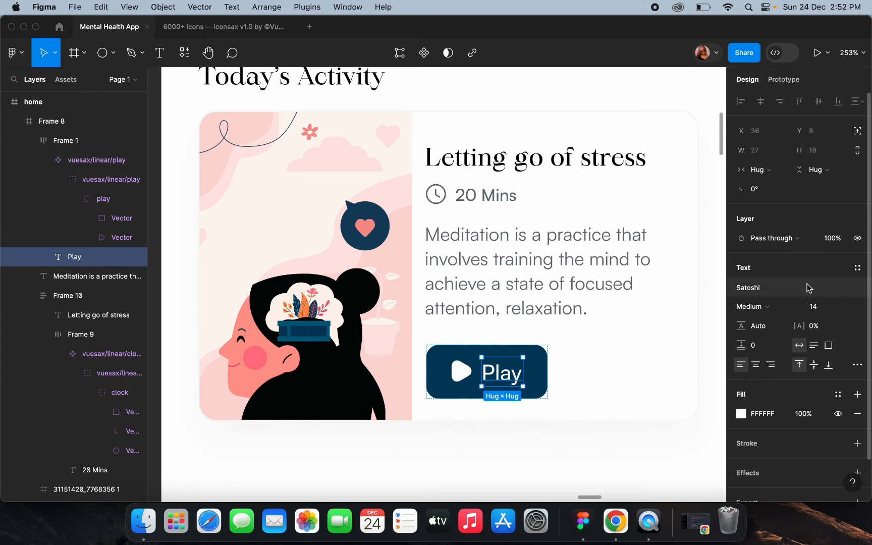
click(813, 307)
text(12)
key(Return)
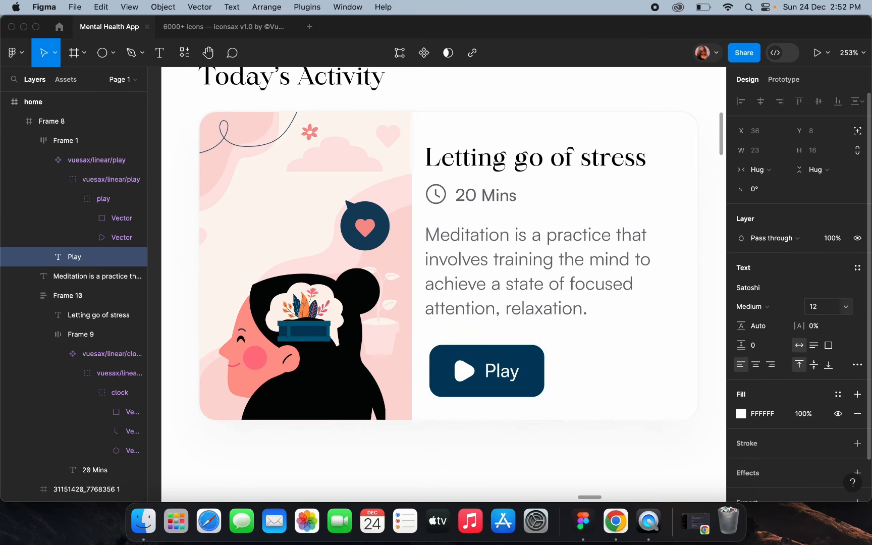
click(538, 381)
drag(797, 208, 99, 193)
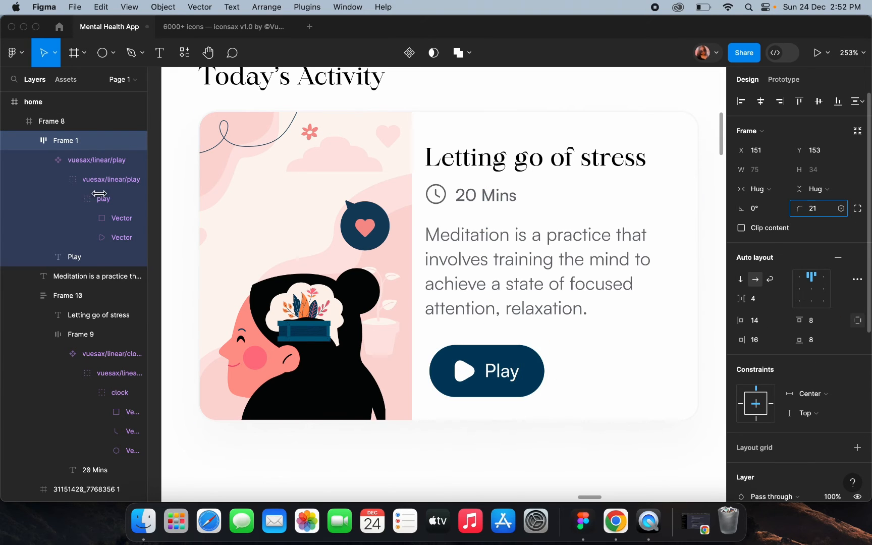
Combine the title and duration block with the description in a vertical auto layout, then shift it slightly right within the card
click(511, 259)
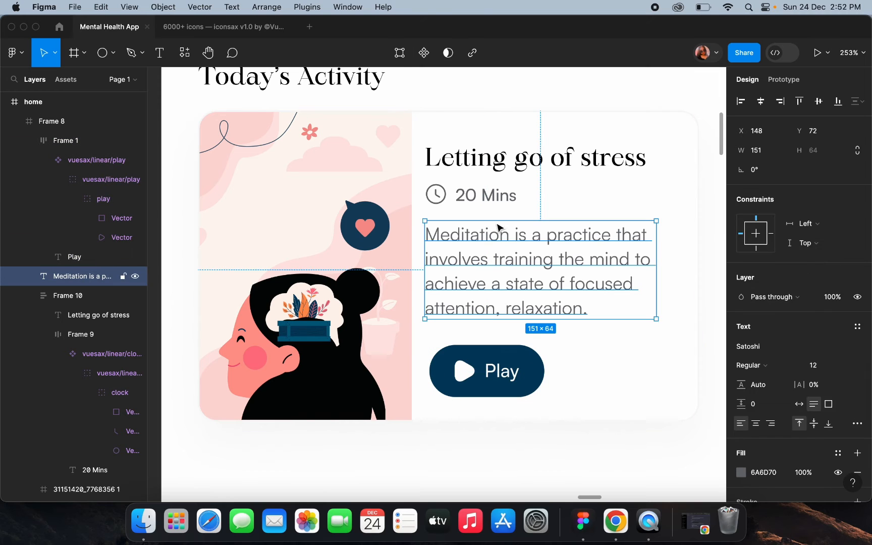
shift+click(482, 198)
key(shift+a)
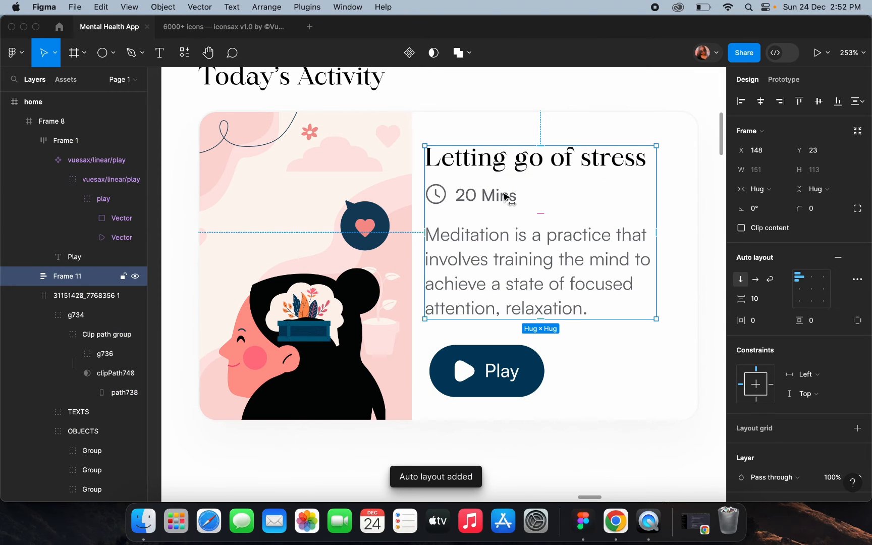
drag(507, 197, 512, 194)
Move the Play button right to line up with the left edge of the description text
click(486, 373)
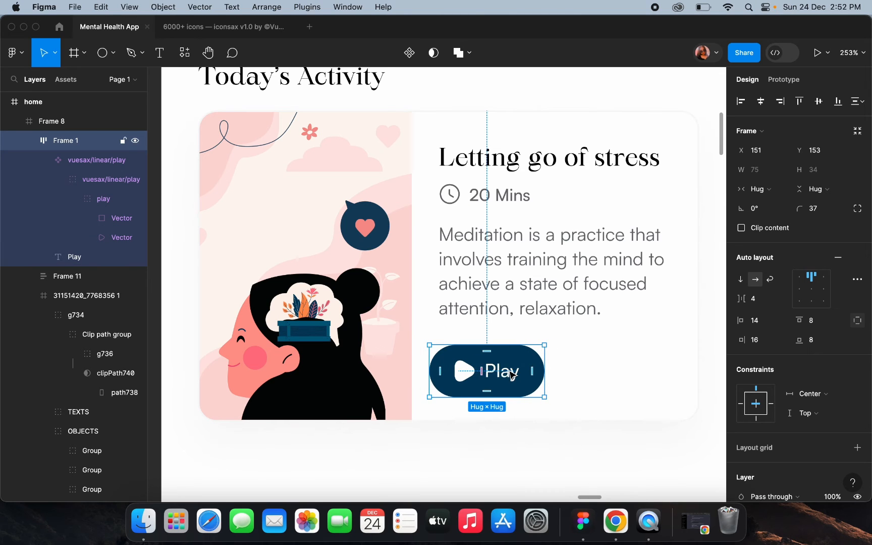
mouse_move(512, 374)
mouse_down()
mouse_move(523, 375)
mouse_move(515, 374)
mouse_up()
click(482, 469)
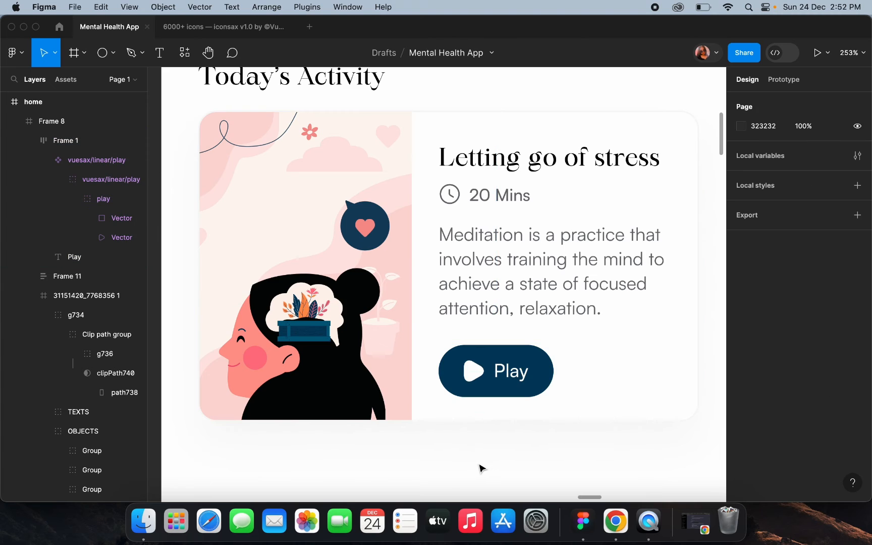
Compare the home screen with the hand-drawn home page wireframe to identify the section that follows Today's Activity
scroll(482, 468, down, 10)
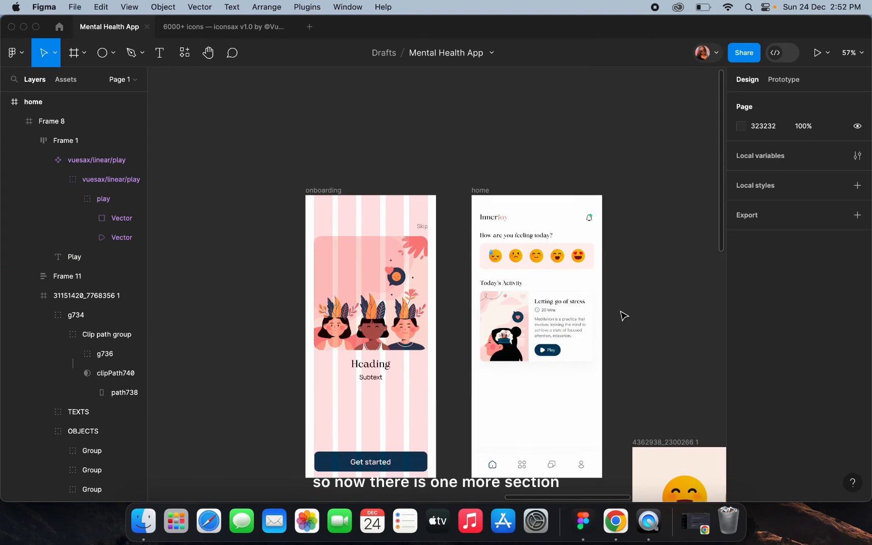
scroll(598, 270, up, 4)
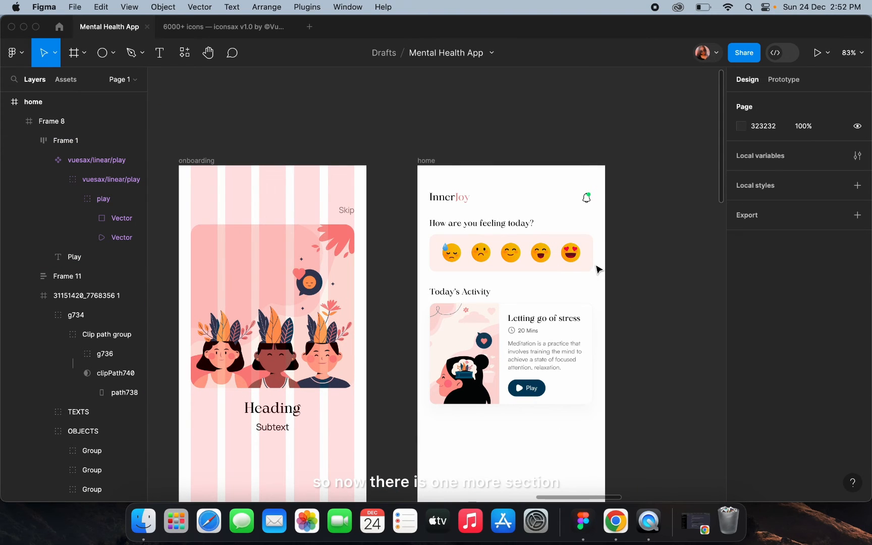
scroll(598, 270, down, 3)
scroll(599, 267, up, 2)
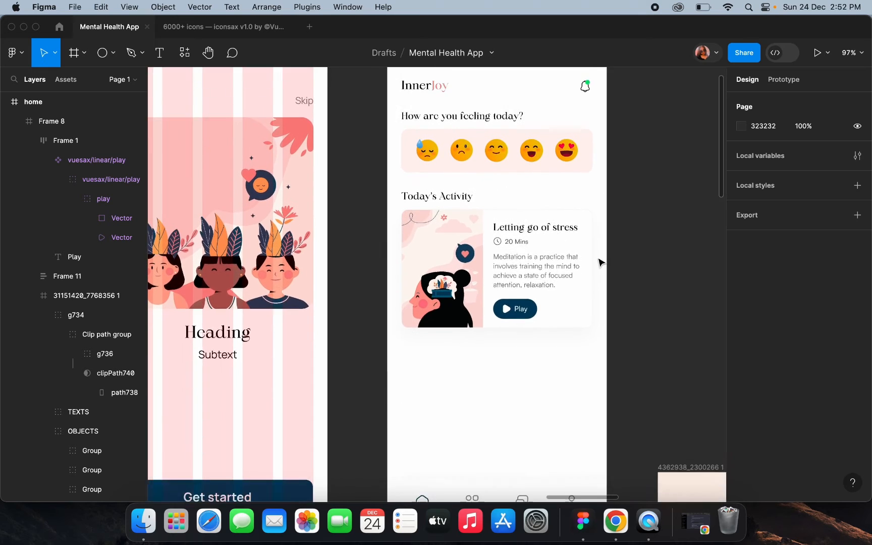
scroll(600, 260, down, 4)
scroll(545, 218, up, 1)
scroll(545, 218, down, 2)
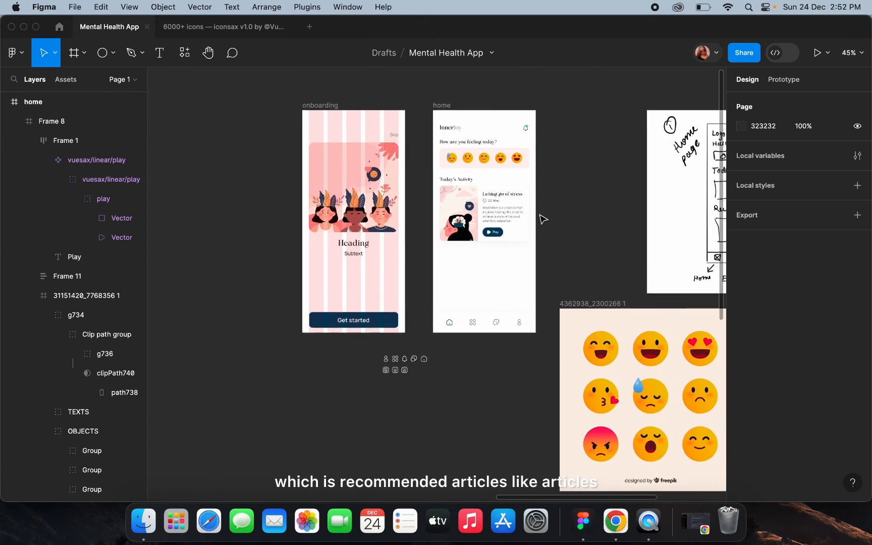
scroll(542, 218, right, 3)
scroll(651, 217, up, 4)
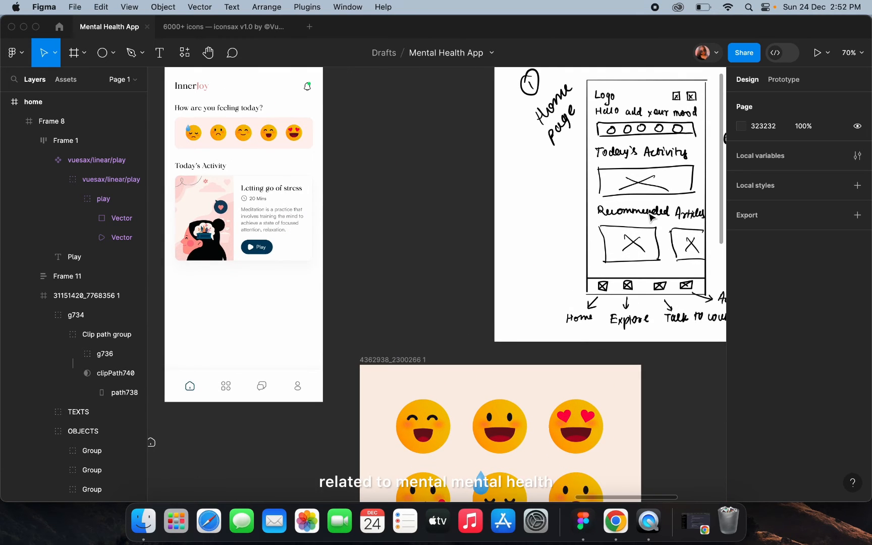
scroll(651, 217, left, 2)
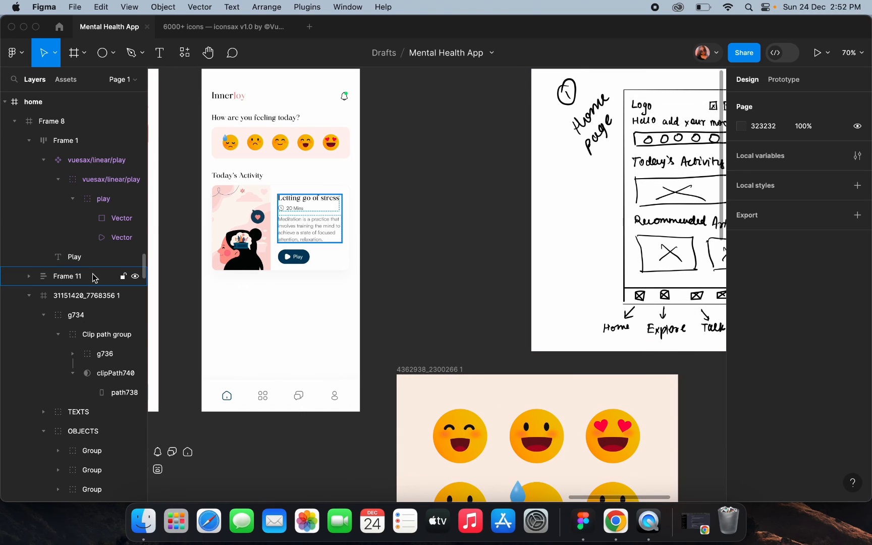
Enlarge the "How are you feeling today?" heading and combine it with the emoji row in a vertical auto layout with 12 spacing
scroll(282, 162, up, 3)
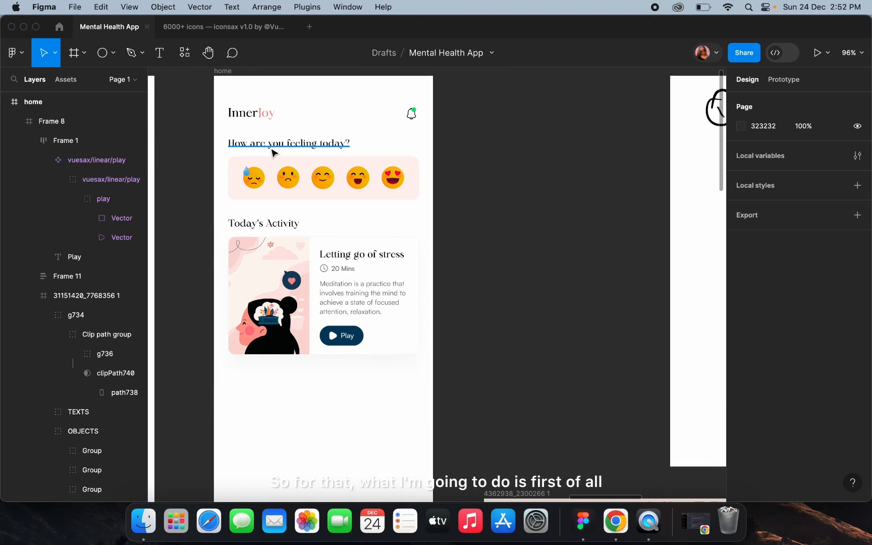
click(290, 143)
click(823, 367)
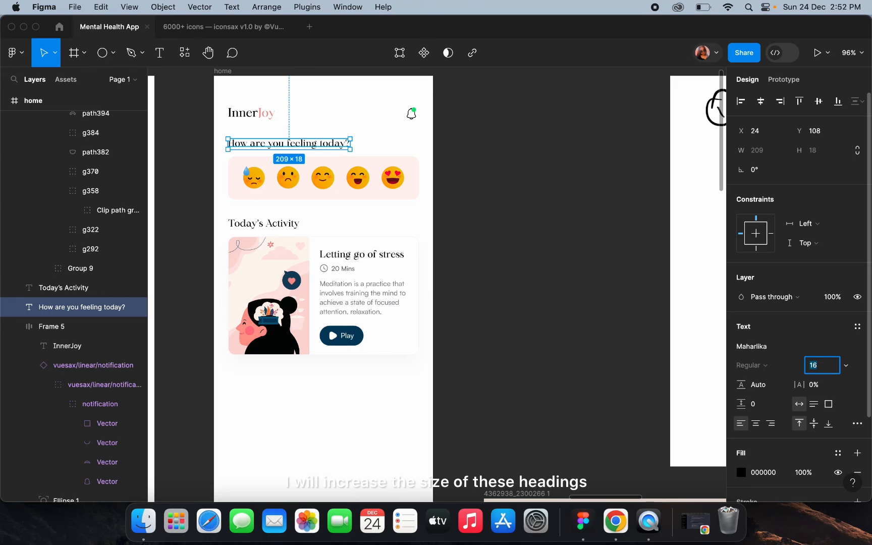
key(Return)
click(321, 180)
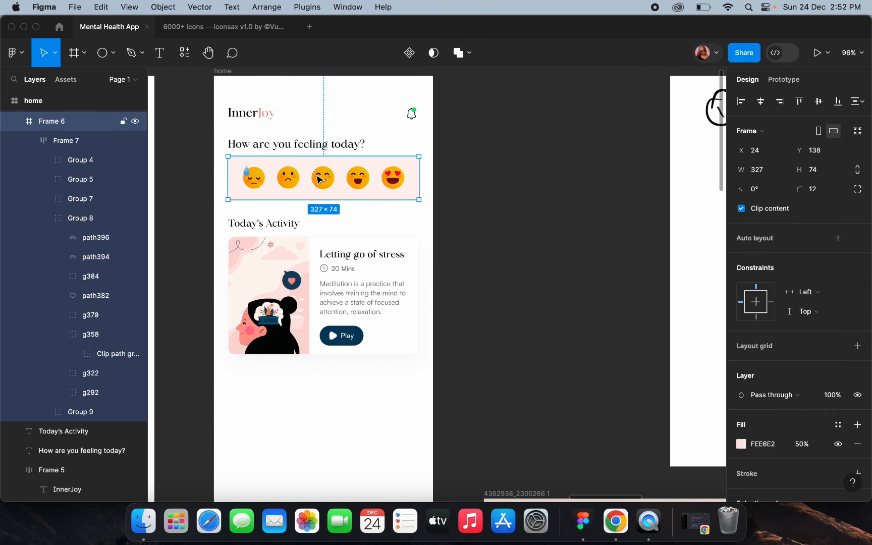
shift+click(285, 144)
key(shift+a)
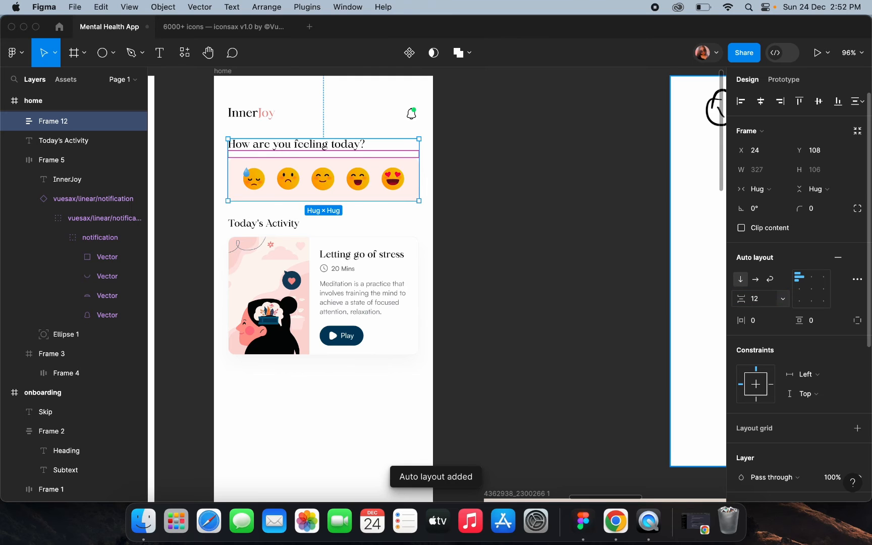
Combine the Today's Activity heading and its card in a vertical auto layout
click(249, 223)
shift+click(275, 281)
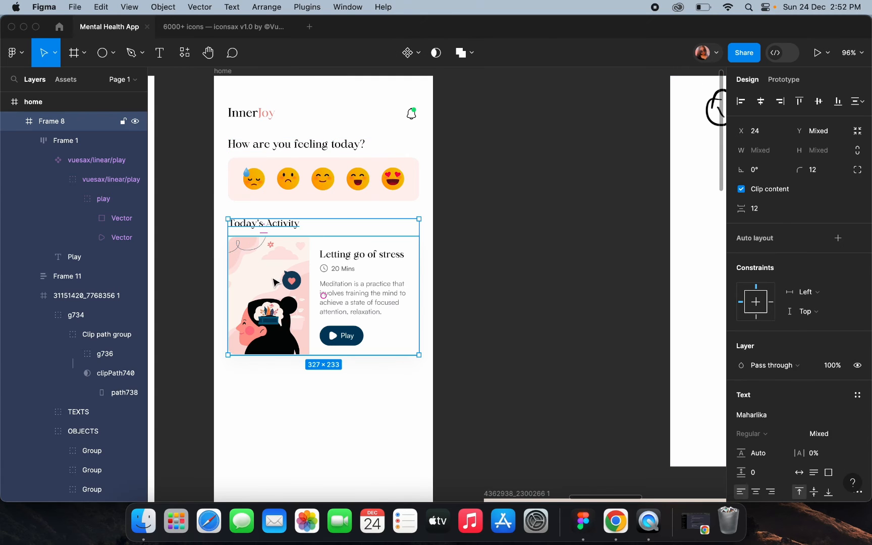
key(shift+a)
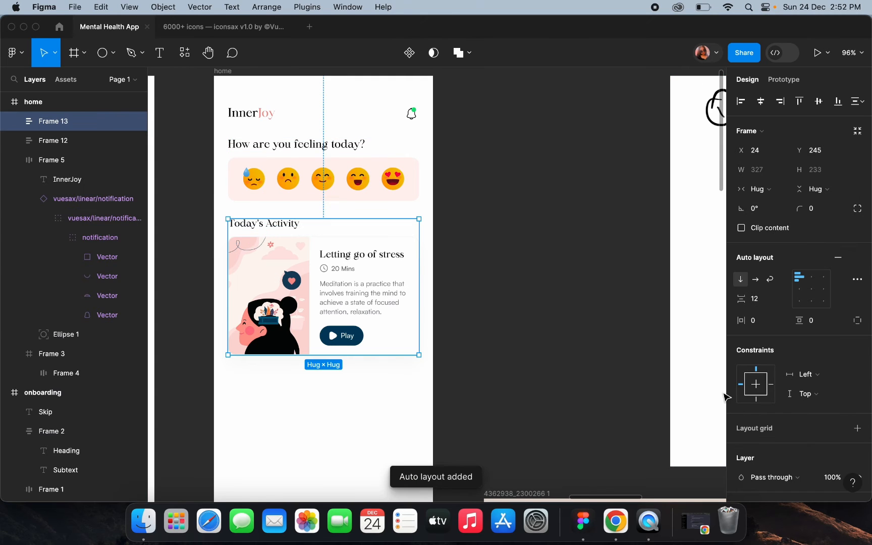
Set the Today's Activity heading's font size to 18
double_click(284, 227)
click(822, 309)
text(1)
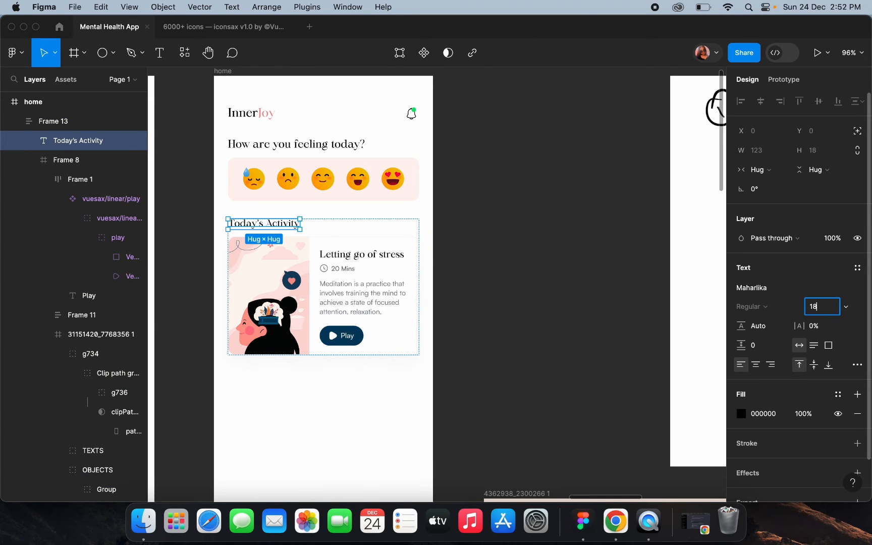
text(8)
key(Return)
click(392, 233)
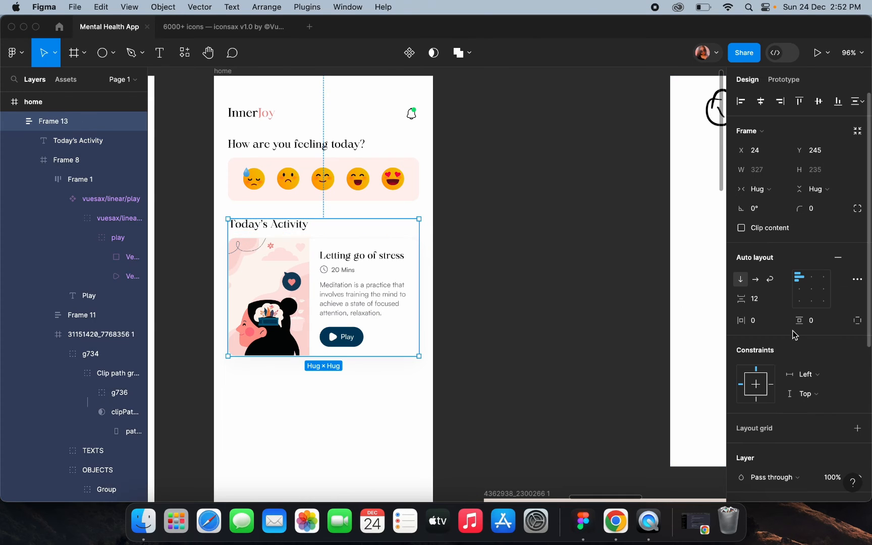
Nudge the Today's Activity section down to Y 250, checking its distance from the mood section above
click(576, 271)
click(313, 182)
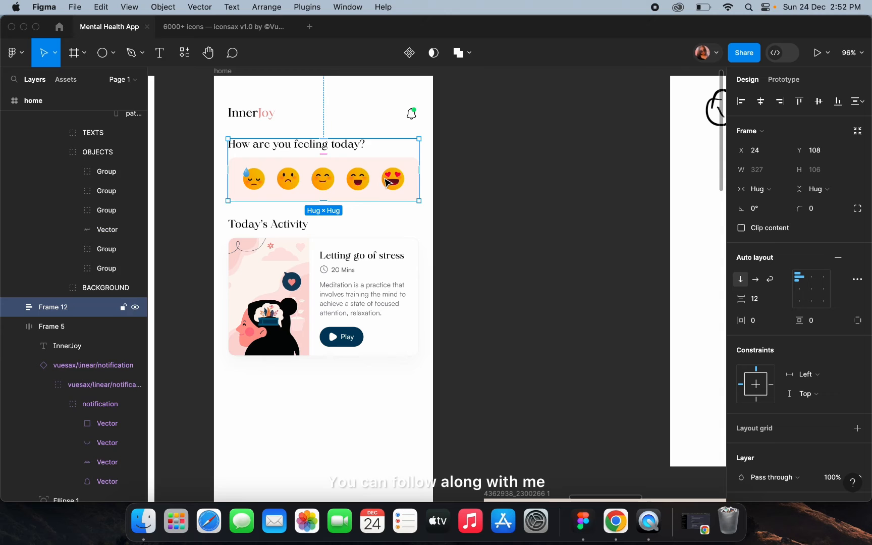
click(299, 276)
key(alt)
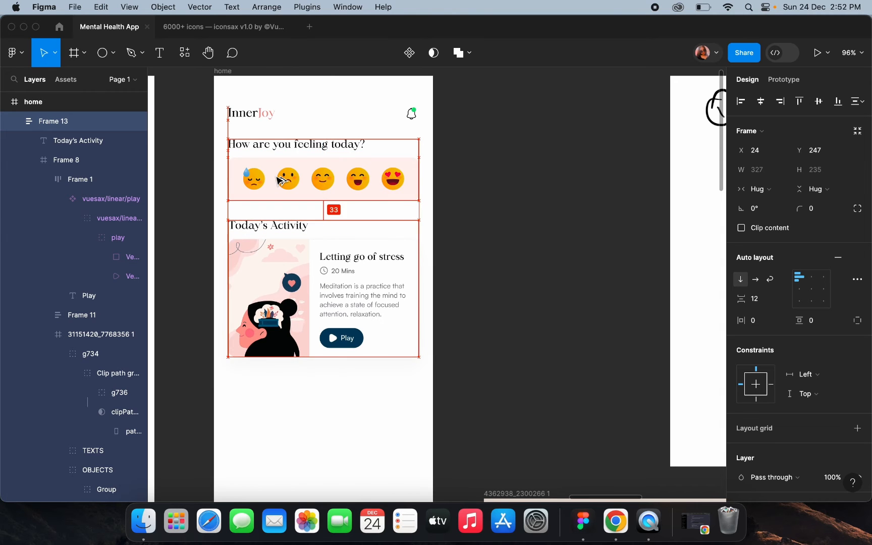
key(Down)
key(Down)
key(Down)
Duplicate the Today's Activity section directly below the original, leaving a gap of 32 between them
scroll(525, 239, down, 3)
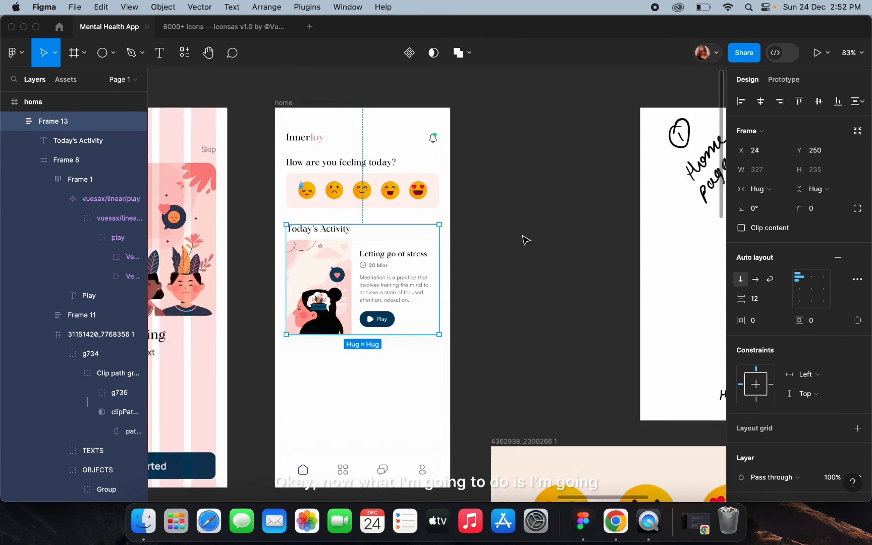
scroll(525, 240, down, 3)
click(526, 210)
click(371, 279)
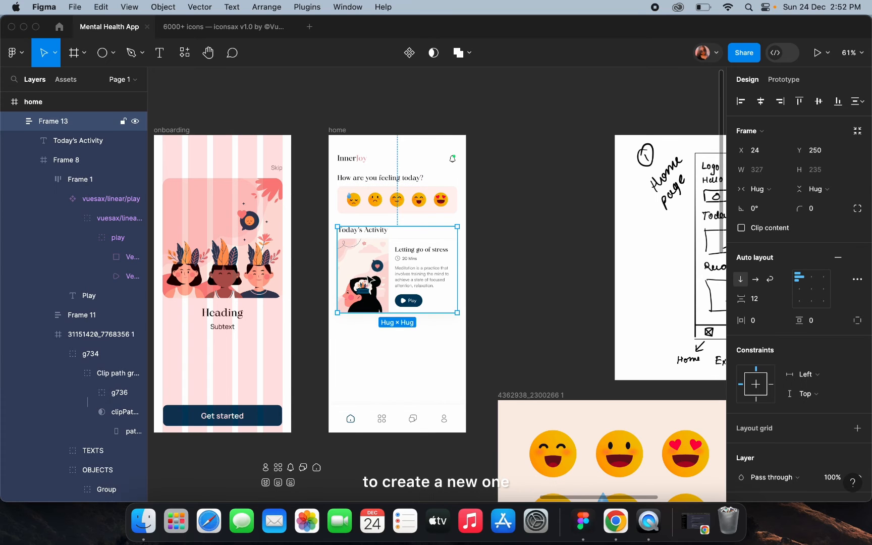
drag(372, 280, 371, 377)
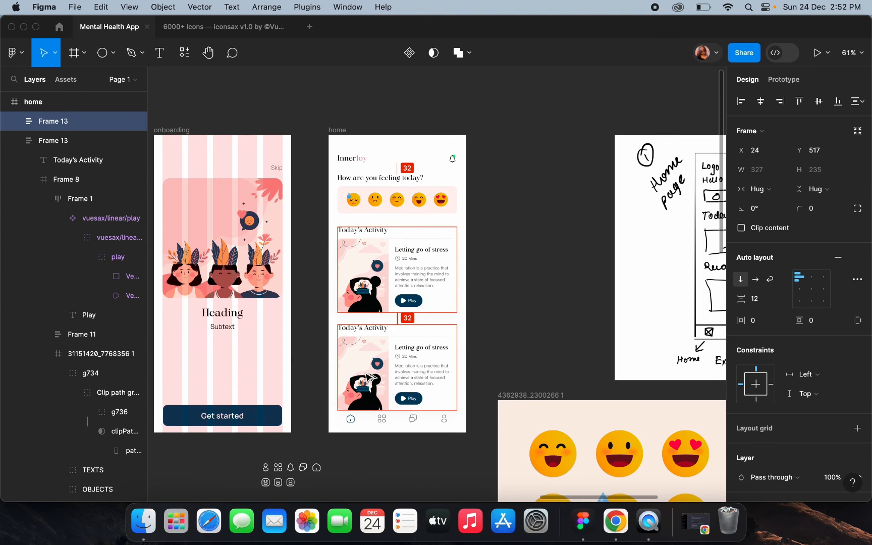
Change the duplicated section's heading text to "Recommended Articles"
scroll(371, 377, up, 5)
double_click(352, 304)
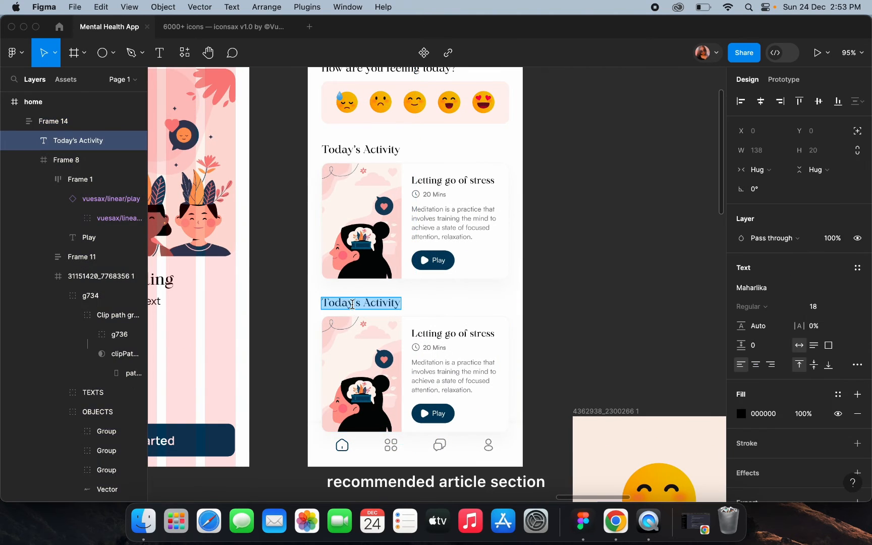
text(Recommended Articles)
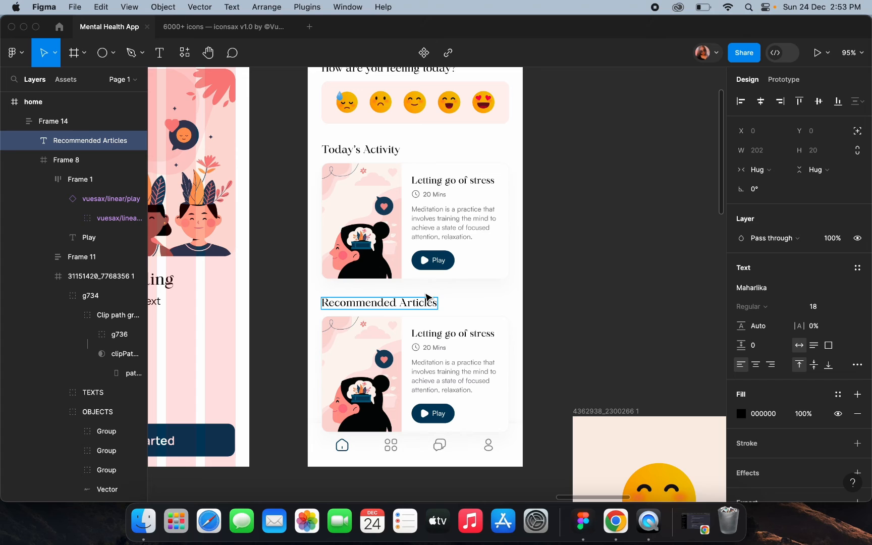
key(Escape)
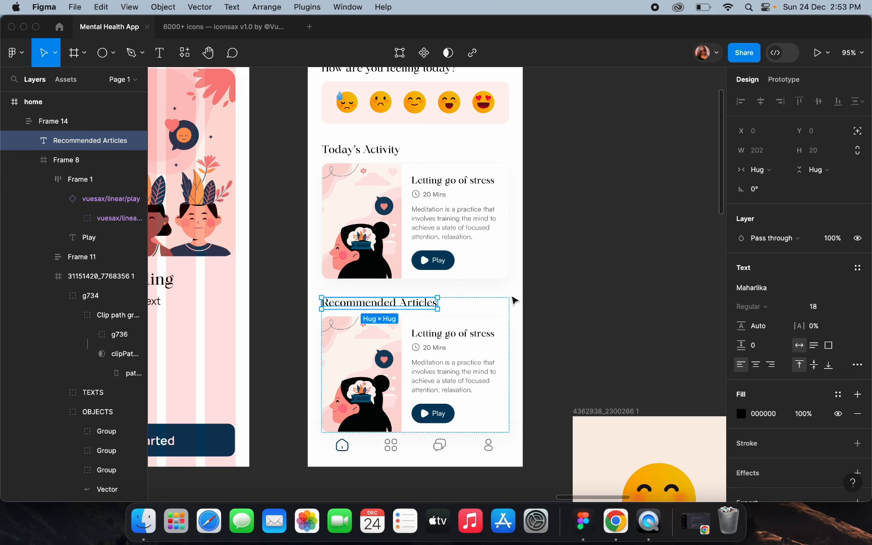
key(Escape)
scroll(513, 300, down, 5)
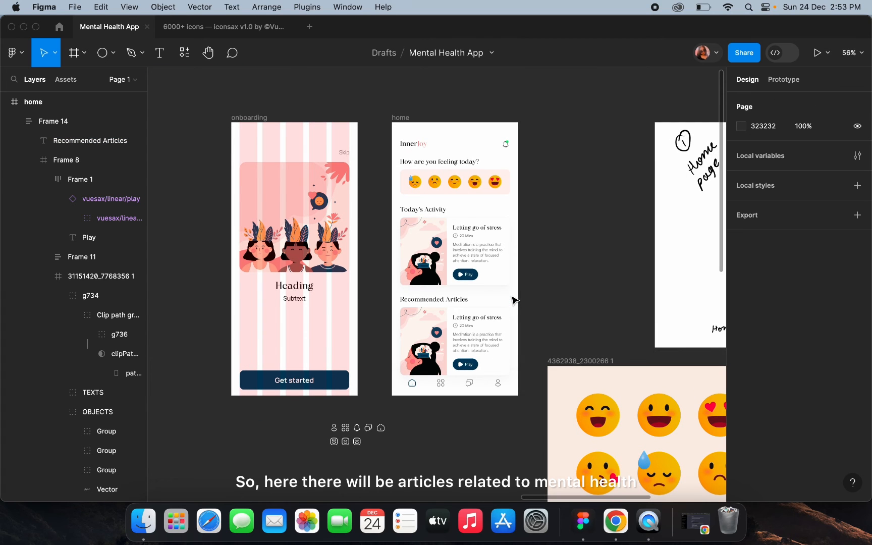
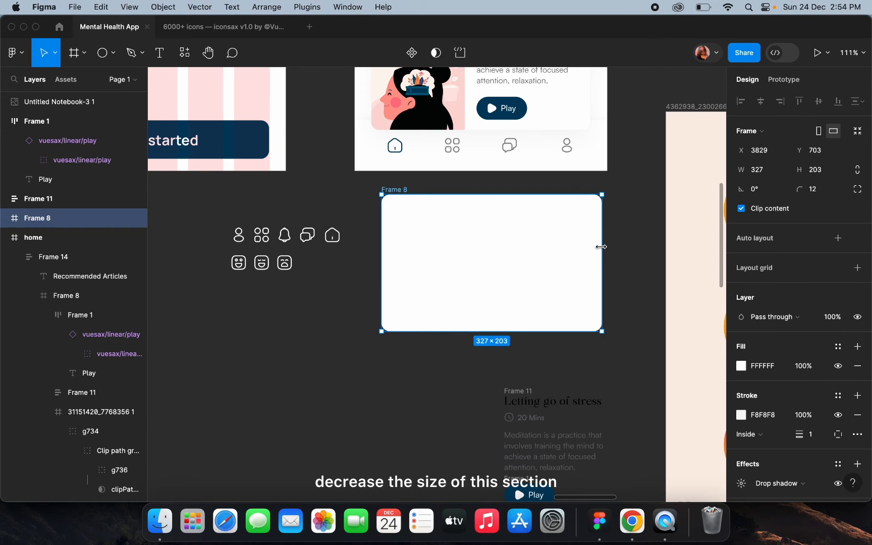
Resize the empty white card below the home screen to about 205 × 222
drag(600, 247, 520, 254)
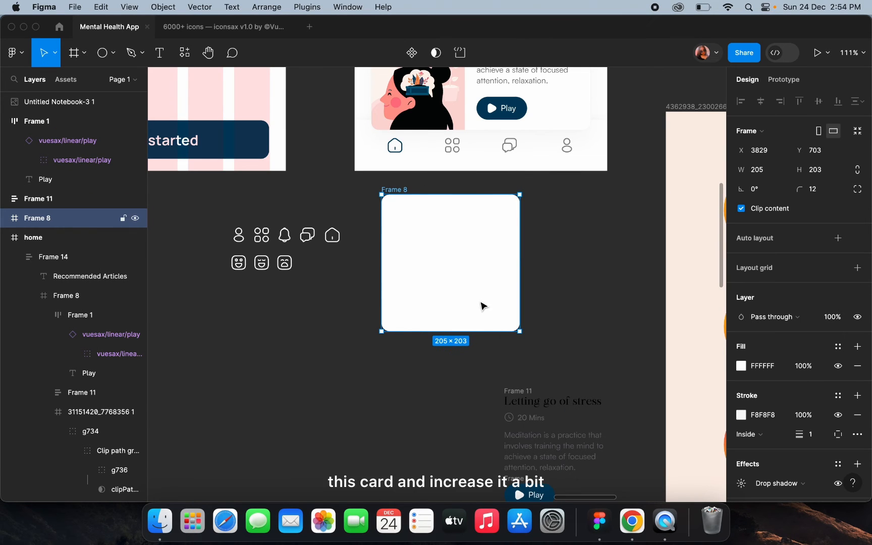
mouse_move(464, 331)
mouse_down()
mouse_move(463, 289)
mouse_move(452, 344)
mouse_up()
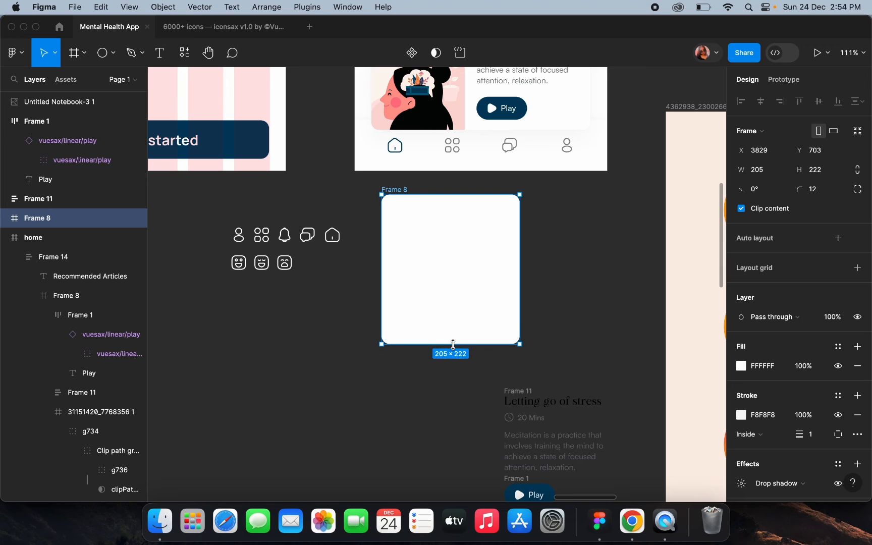
click(652, 204)
scroll(323, 331, down, 5)
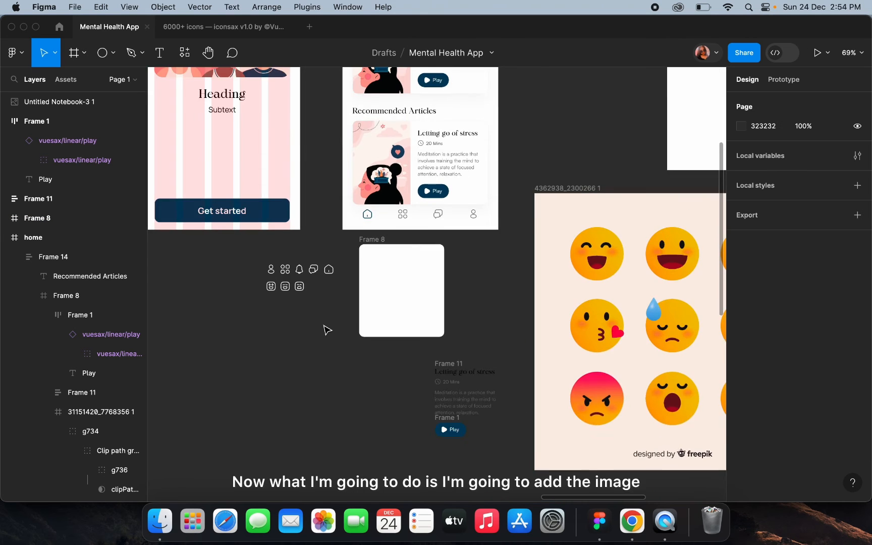
scroll(323, 333, down, 3)
scroll(322, 332, left, 5)
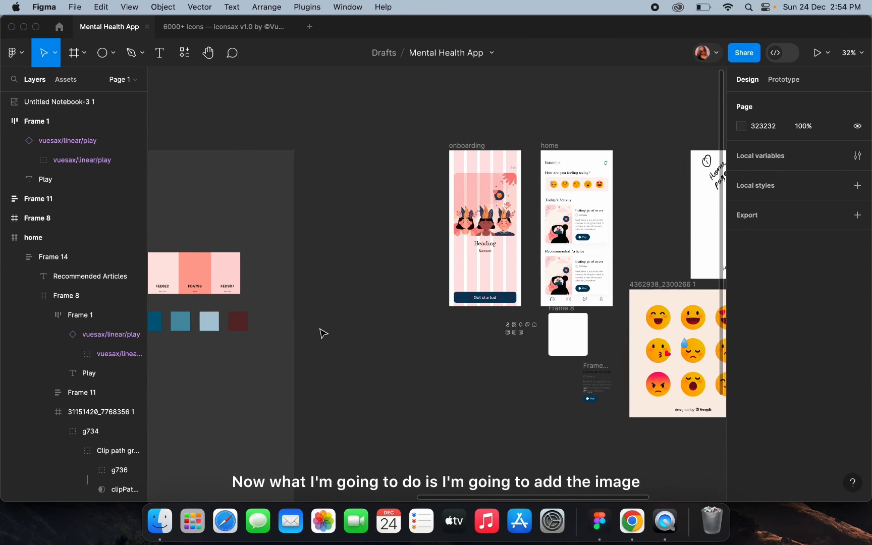
Bring the illustration of two women talking, together with its pink background, from the illustrations collection into the white card
scroll(355, 321, left, 9)
scroll(354, 321, down, 1)
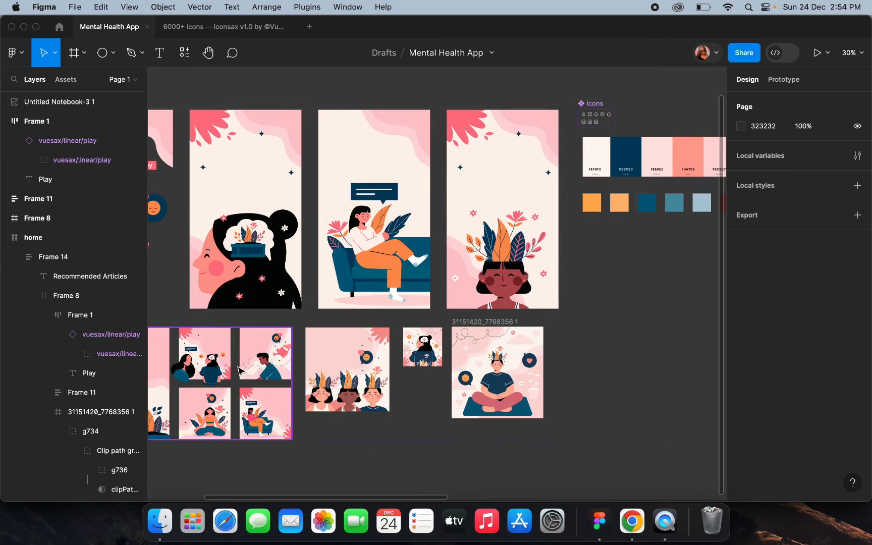
double_click(221, 368)
double_click(216, 370)
shift+click(219, 342)
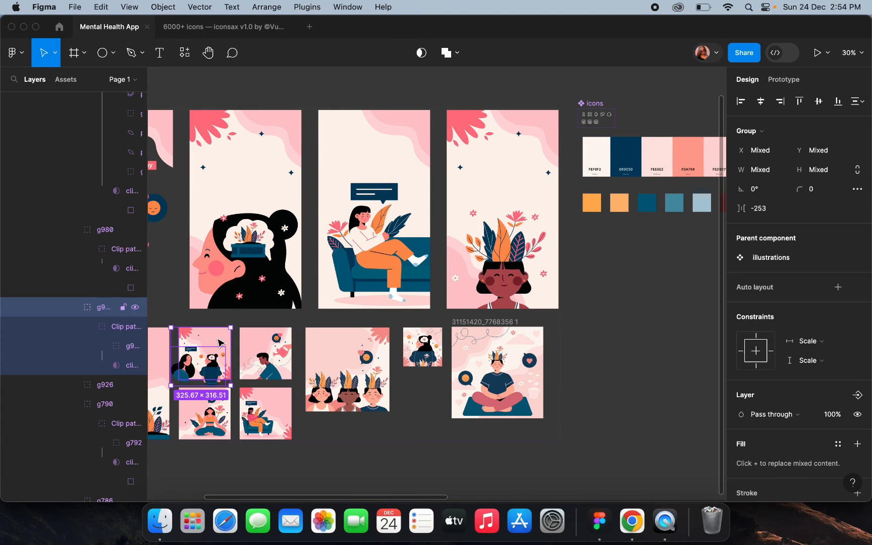
drag(201, 369, 537, 225)
scroll(537, 221, up, 7)
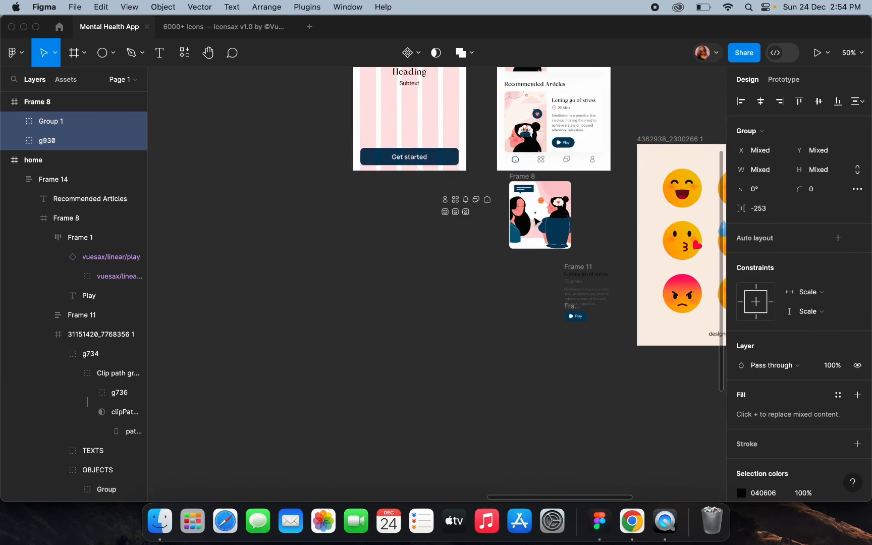
Scale the two women and their background together to about 156 × 152 and place them in the upper part of the white card
scroll(536, 221, up, 3)
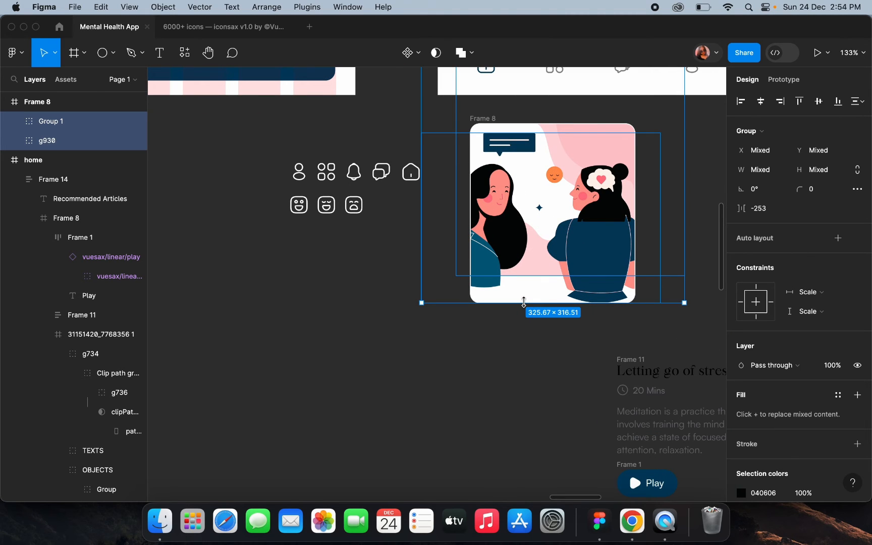
key(k)
click(525, 304)
click(524, 303)
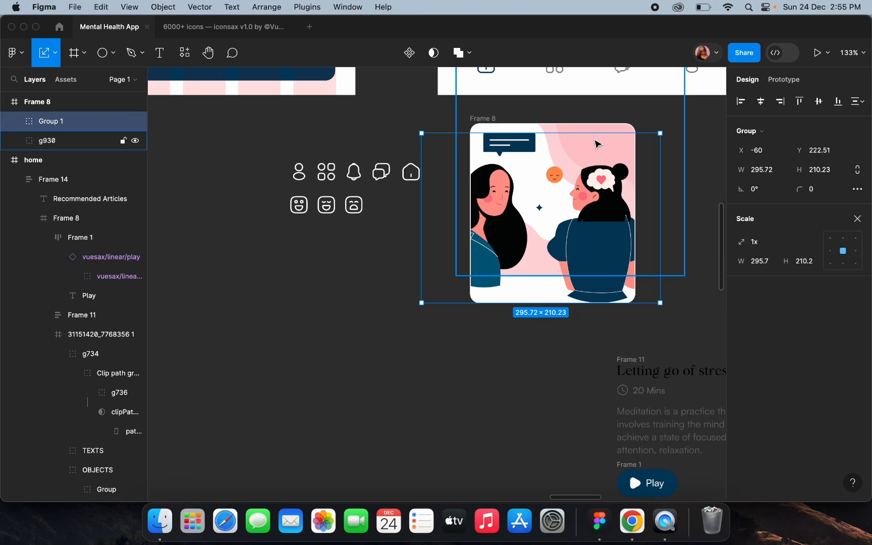
shift+click(545, 236)
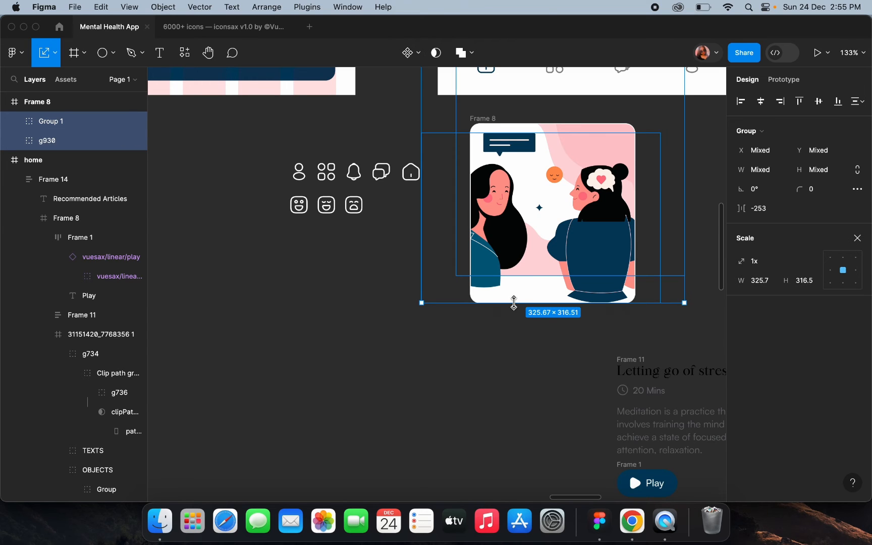
drag(536, 257, 540, 146)
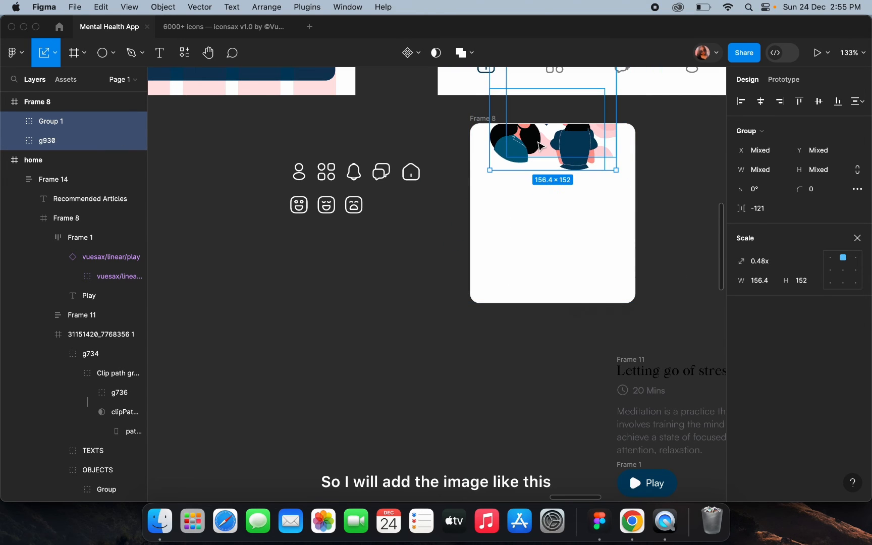
drag(511, 181, 511, 182)
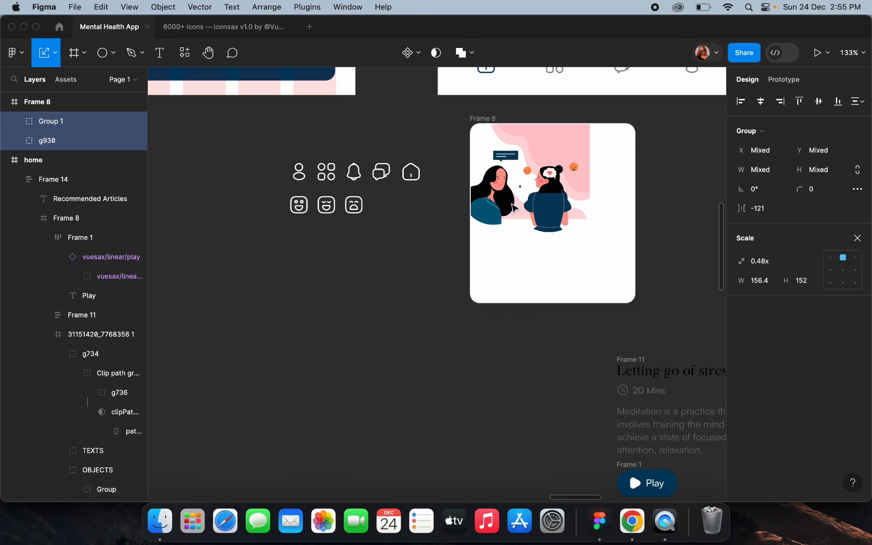
Enlarge the pink background behind the two women to about 192 × 192 and shift both up inside the card
click(582, 146)
drag(588, 145, 637, 146)
scroll(547, 212, up, 3)
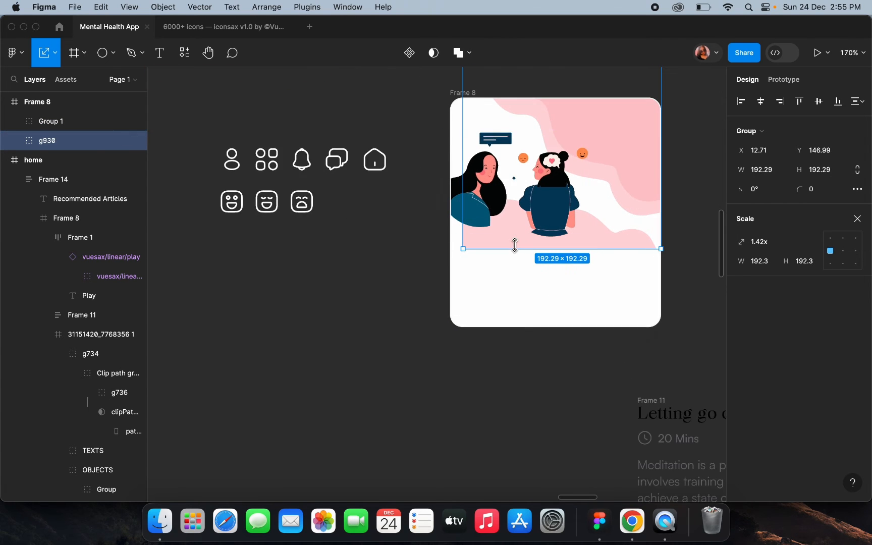
drag(513, 239, 514, 223)
click(498, 298)
Duplicate the Recommended Articles card's illustration onto the empty canvas below the loose icons
scroll(499, 300, down, 5)
scroll(499, 301, down, 1)
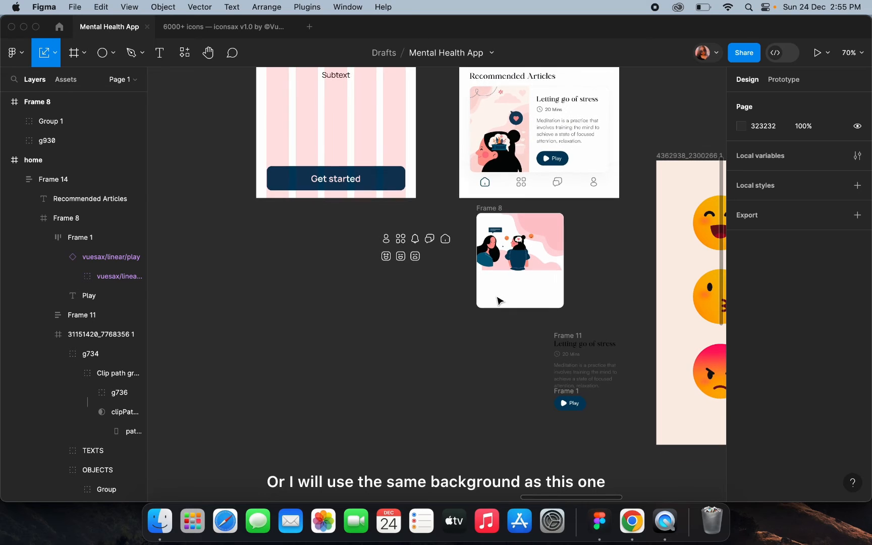
click(494, 107)
click(494, 106)
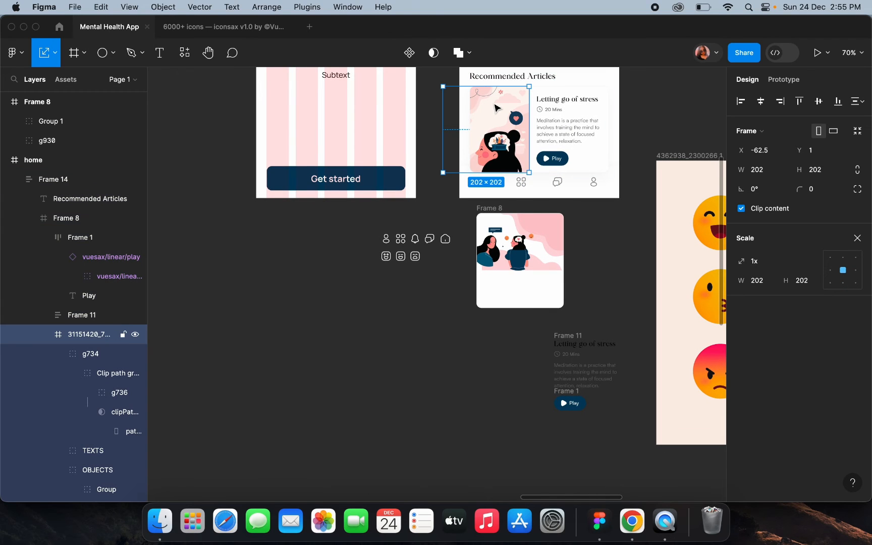
drag(496, 107, 418, 285)
Delete the figure of the woman's head from the duplicated illustration, keeping its background and decorations
double_click(424, 302)
scroll(424, 302, up, 5)
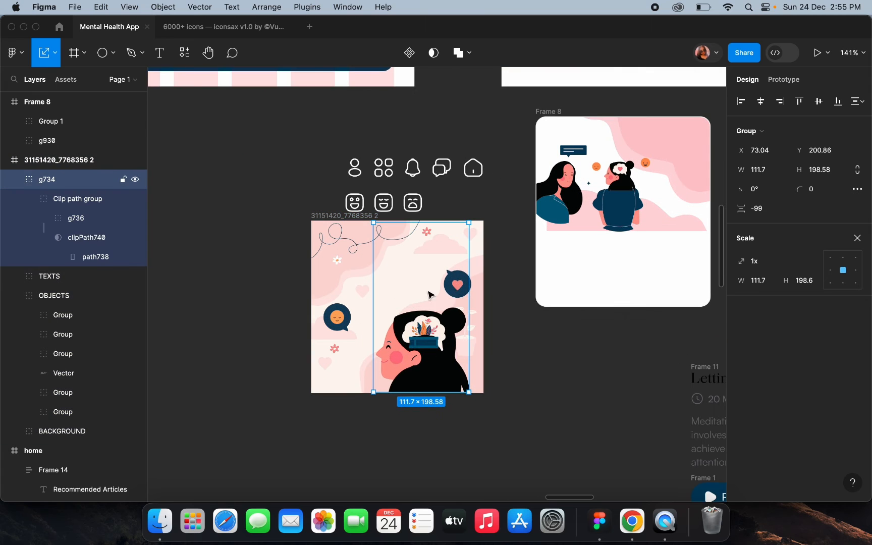
drag(389, 321, 278, 356)
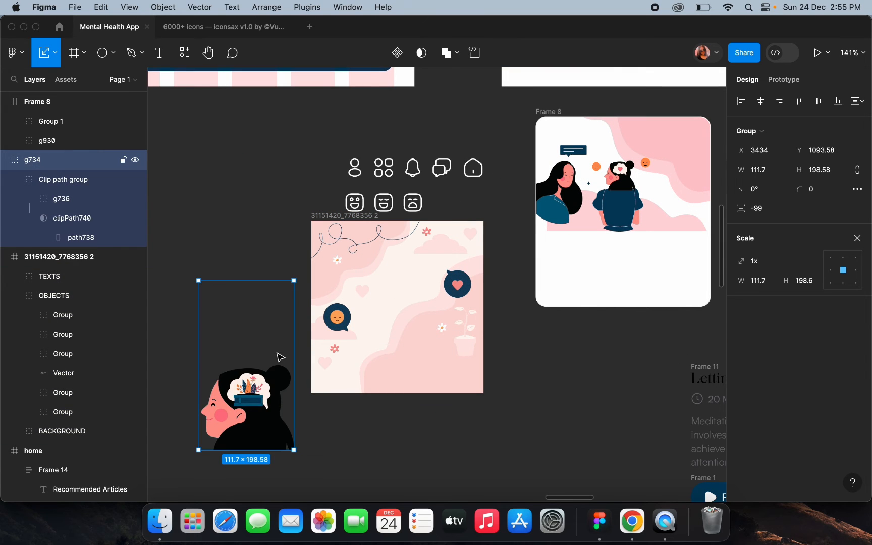
key(Delete)
Place a copy of the two women at the bottom of the duplicated pink background scene
click(576, 175)
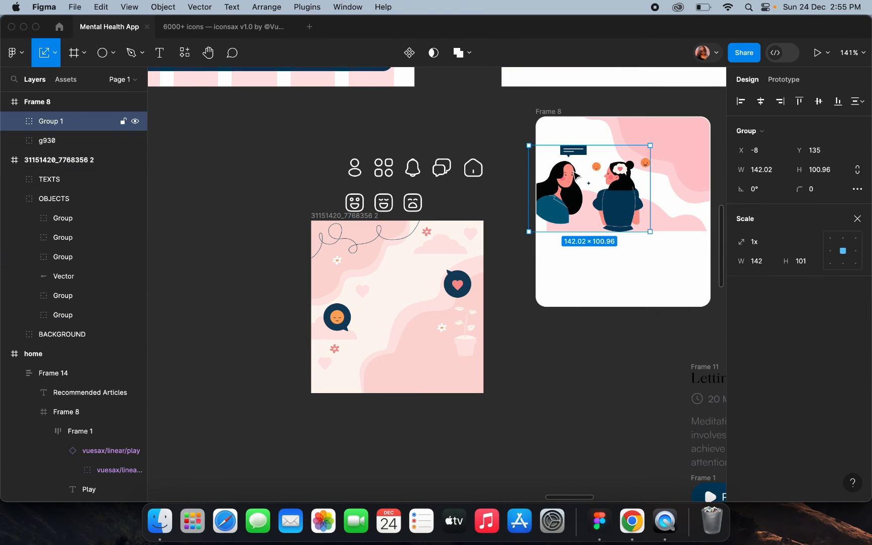
drag(578, 175, 383, 336)
scroll(331, 320, up, 10)
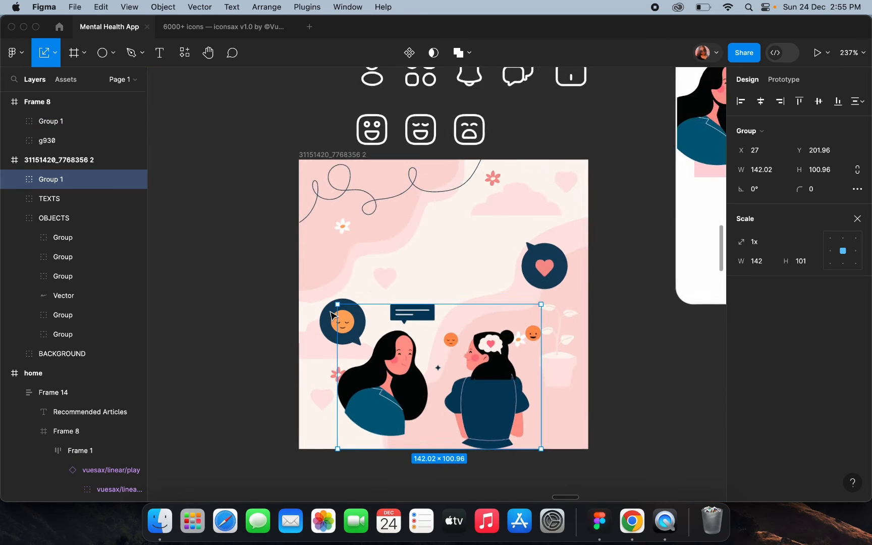
key(Escape)
Move the scene's smiley speech bubble up above the long-haired woman, to X 13, Y 47
click(331, 329)
scroll(330, 329, up, 3)
click(330, 329)
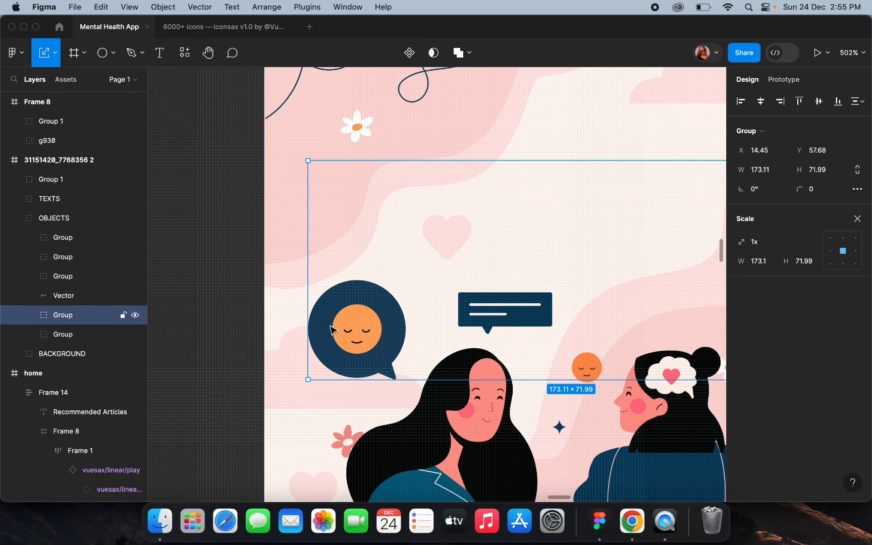
scroll(351, 330, down, 5)
double_click(351, 329)
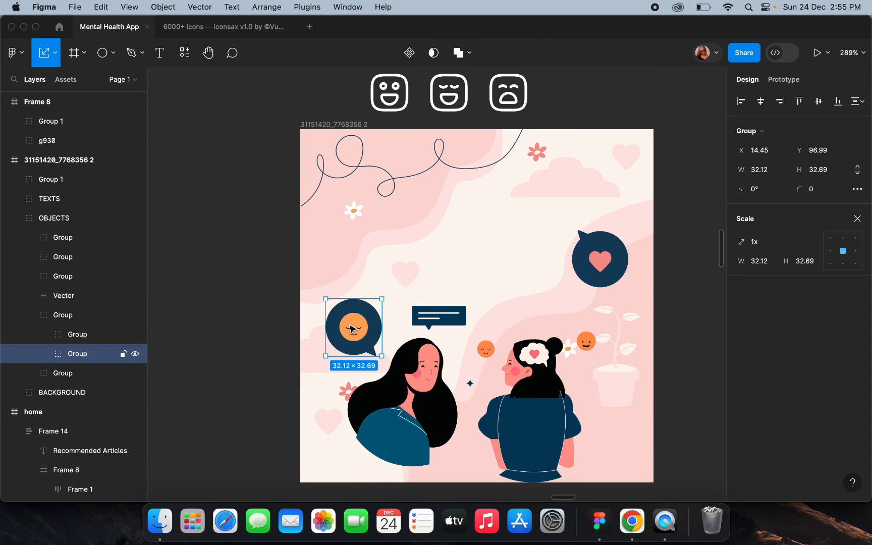
scroll(352, 330, up, 3)
drag(352, 330, 353, 213)
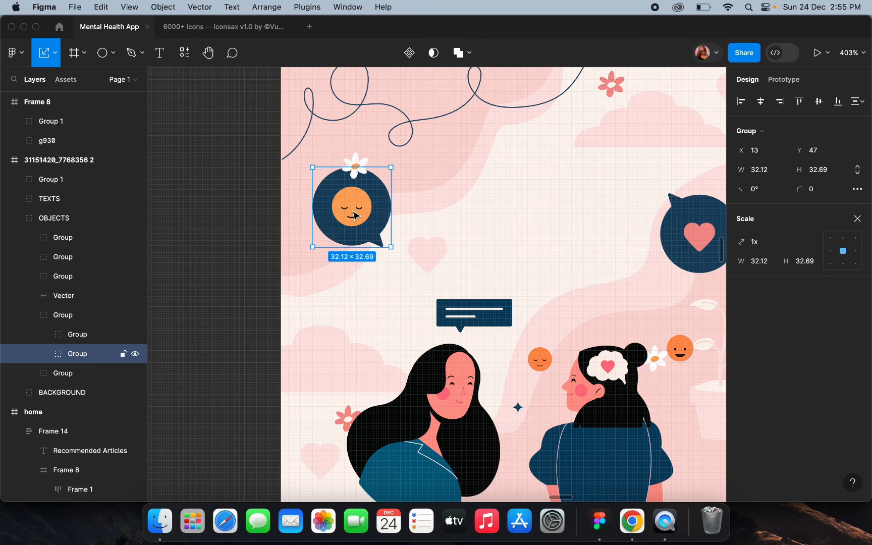
Scale the two women up to about 183 × 130 and lower them to X 5, Y 211.96 in the scene
scroll(354, 211, down, 4)
click(452, 342)
click(419, 334)
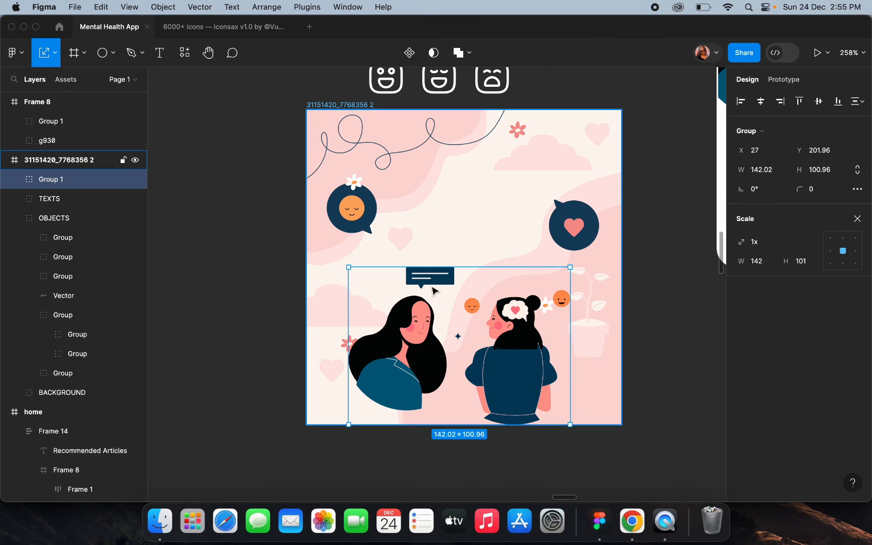
drag(442, 254, 452, 222)
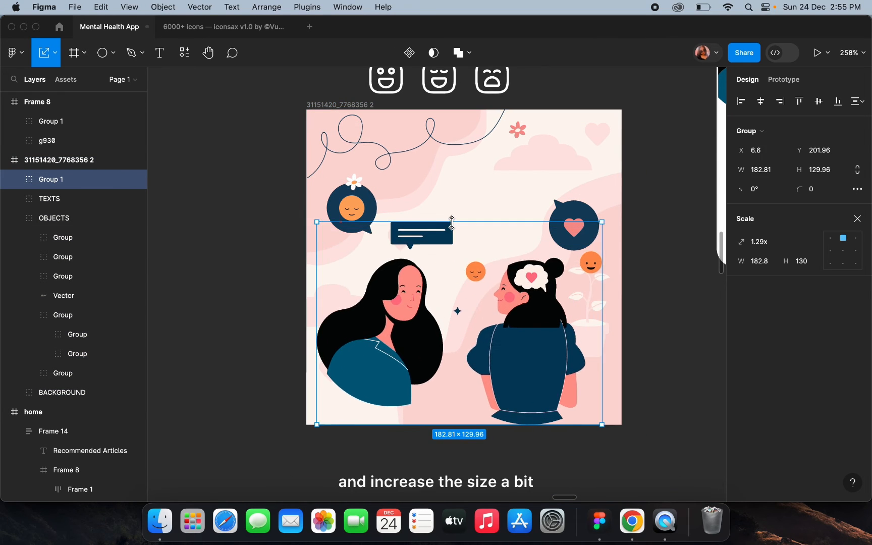
mouse_move(507, 334)
mouse_down()
mouse_move(457, 343)
mouse_move(521, 348)
mouse_move(504, 351)
mouse_up()
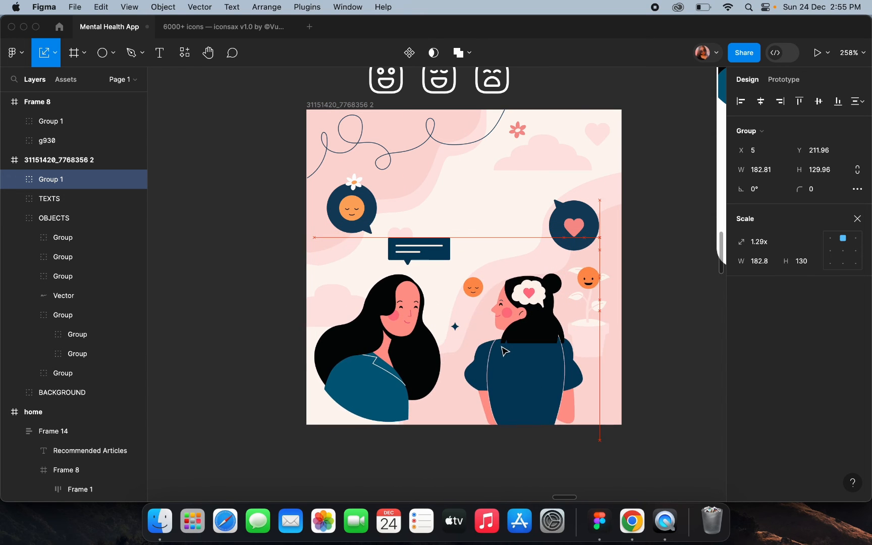
Group the white card's two women with their background and replace that group with the newly composed scene
scroll(502, 351, down, 5)
click(370, 259)
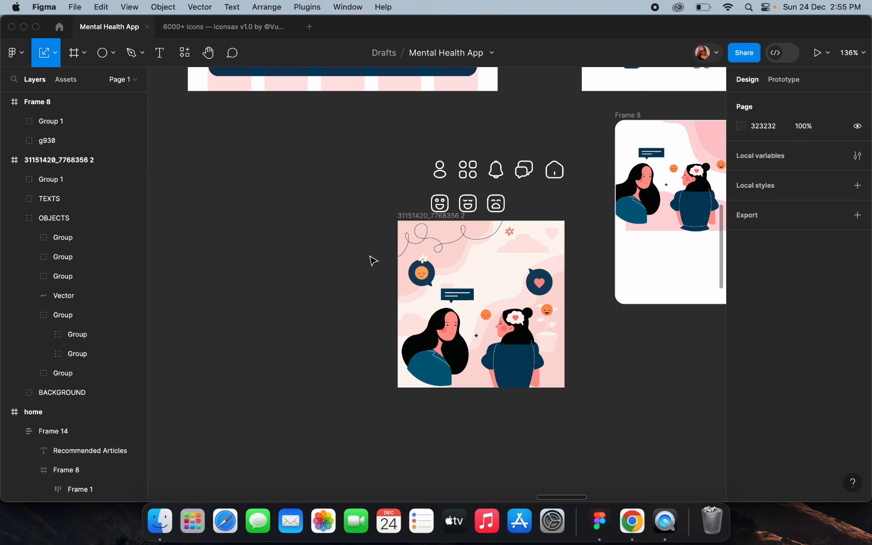
click(407, 218)
scroll(408, 218, right, 5)
click(482, 197)
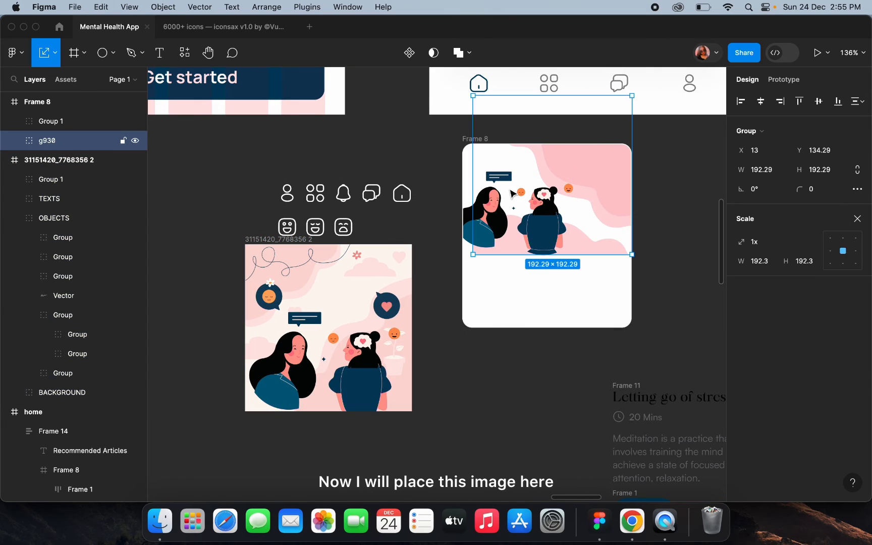
shift+click(482, 198)
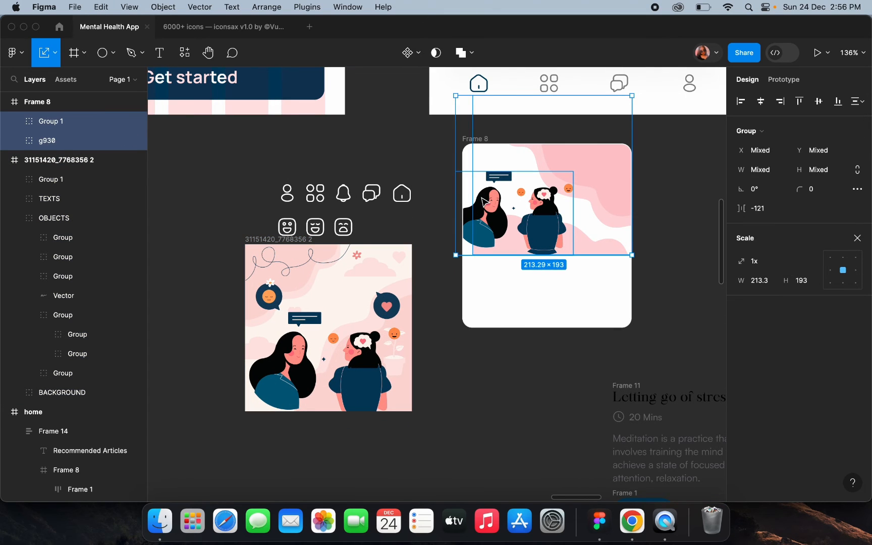
key(super+g)
key(super+shift+r)
scroll(556, 179, up, 4)
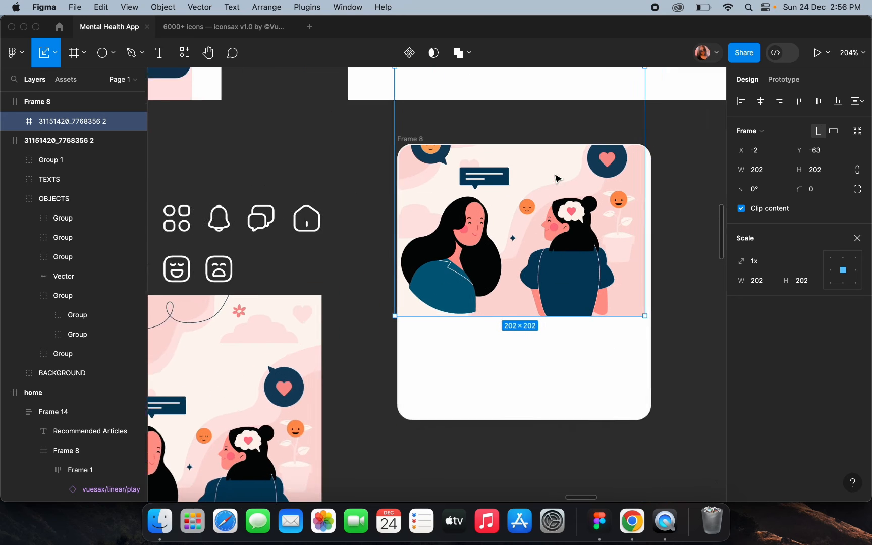
Scale the scene inside the card to 207 × 207 and lower it to Y -44
scroll(557, 179, right, 2)
scroll(556, 179, up, 1)
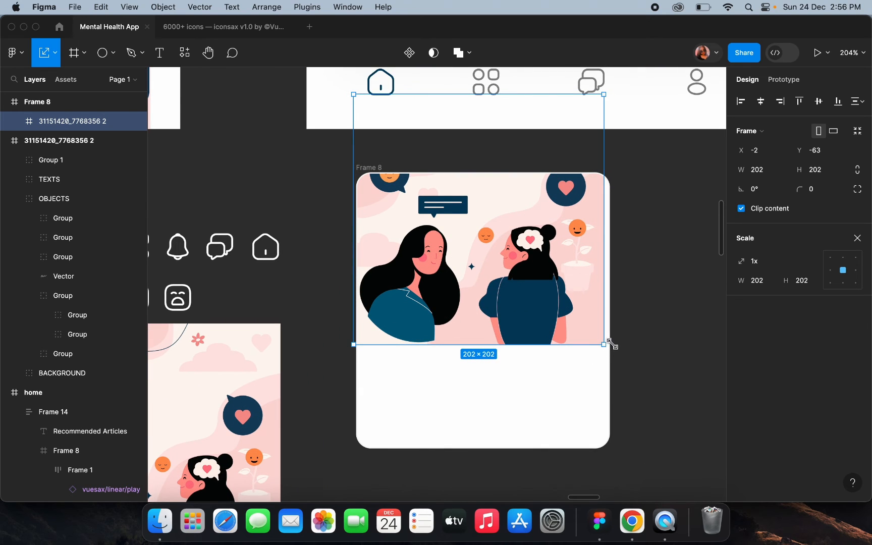
drag(613, 345, 611, 347)
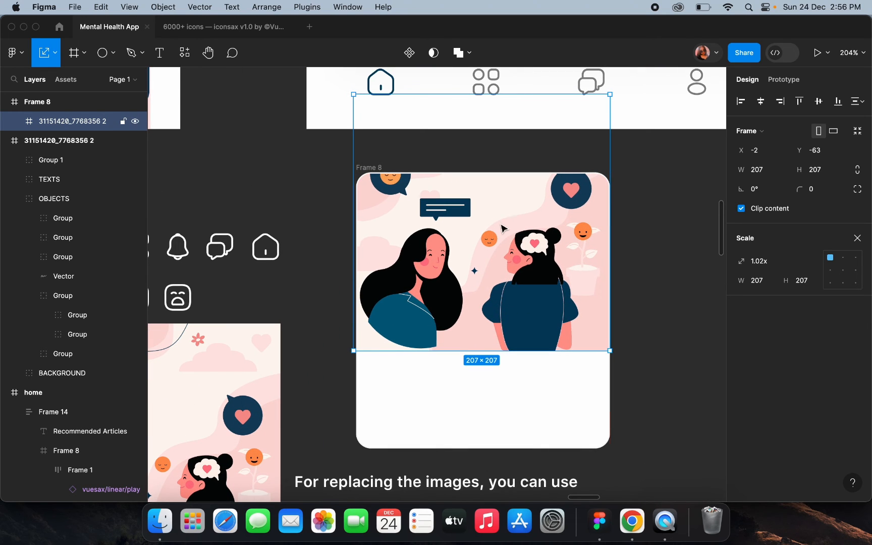
drag(501, 225, 501, 242)
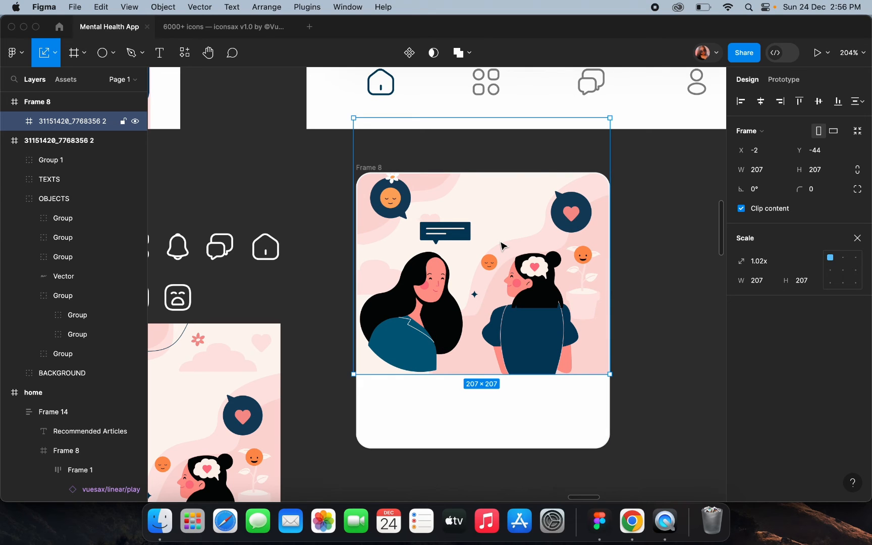
Scale the scene inside the card down to 169 × 169 and align it with the card's left edge at X 0, Y -50
key(super+alt+shift+v)
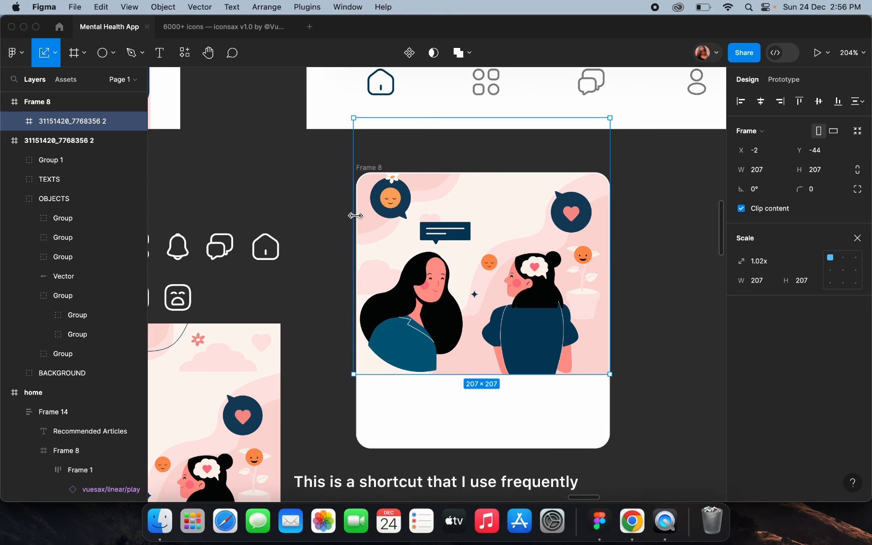
mouse_move(355, 215)
mouse_down()
mouse_move(375, 284)
mouse_move(360, 229)
mouse_up()
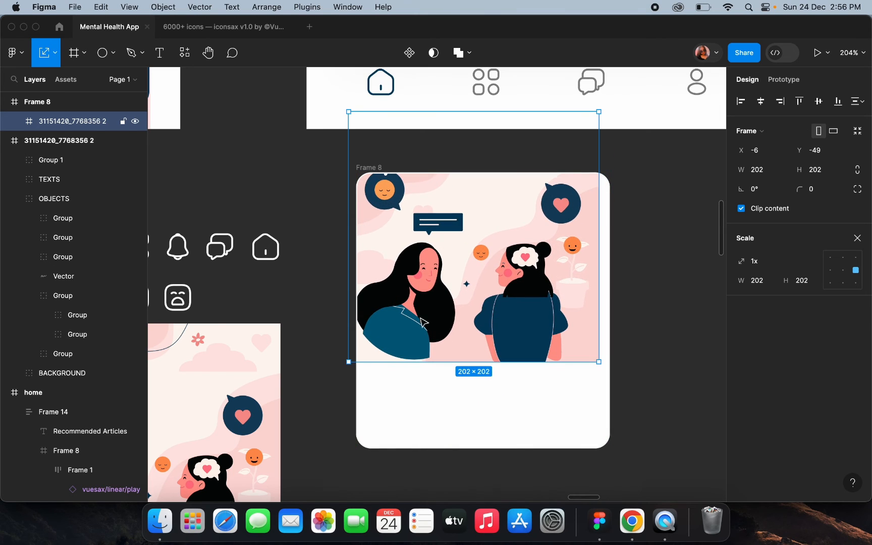
drag(416, 367, 421, 321)
drag(422, 278, 409, 277)
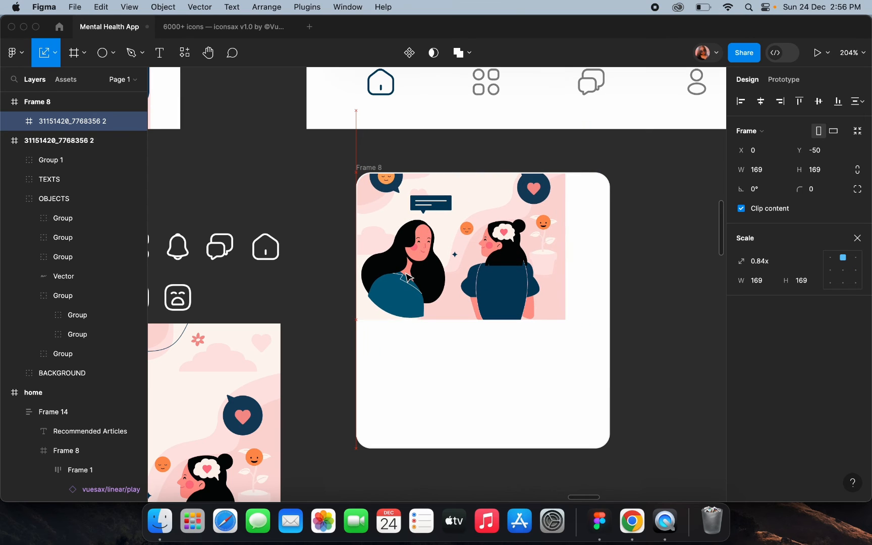
Move the two women out of the background scene into the lower part of the white card
double_click(548, 260)
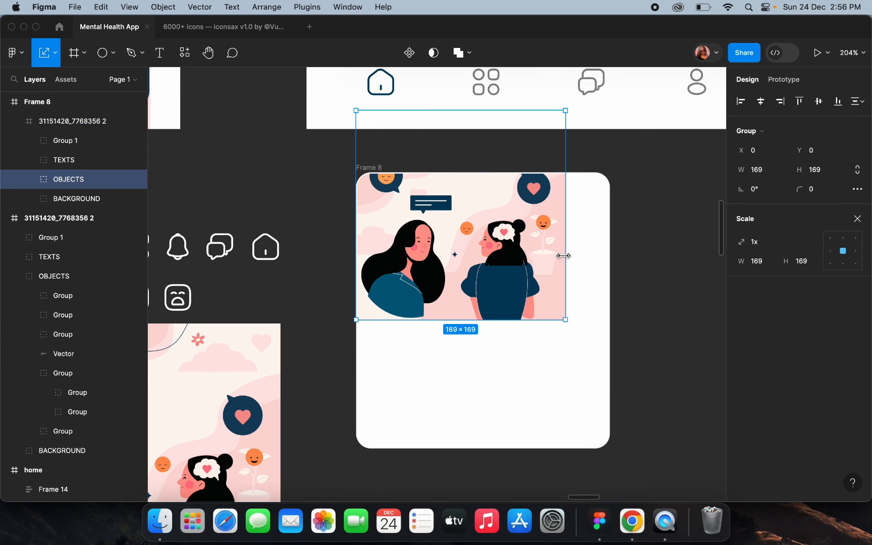
drag(563, 256, 607, 258)
click(475, 278)
drag(474, 283, 467, 406)
Scale the background scene to 205 × 205 to span the card's width and raise it to X 1, Y -93
click(529, 247)
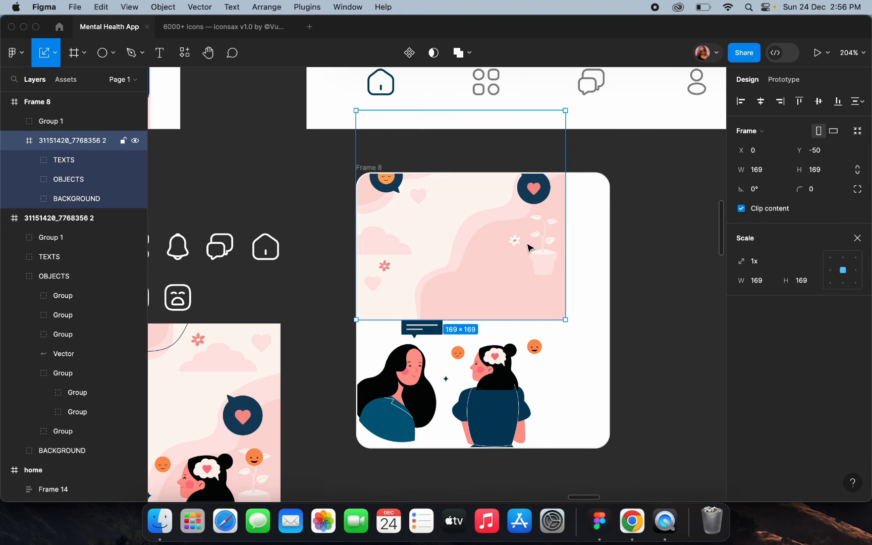
drag(568, 236, 613, 239)
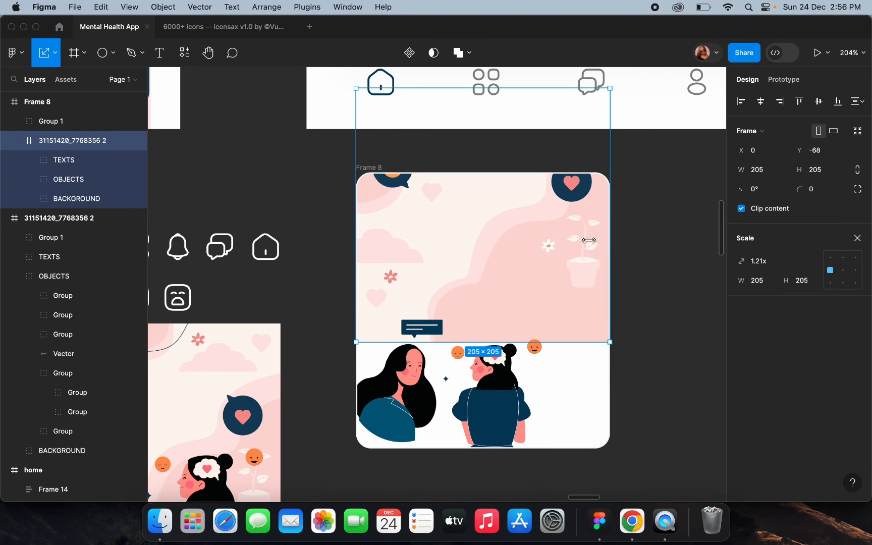
drag(541, 238, 542, 211)
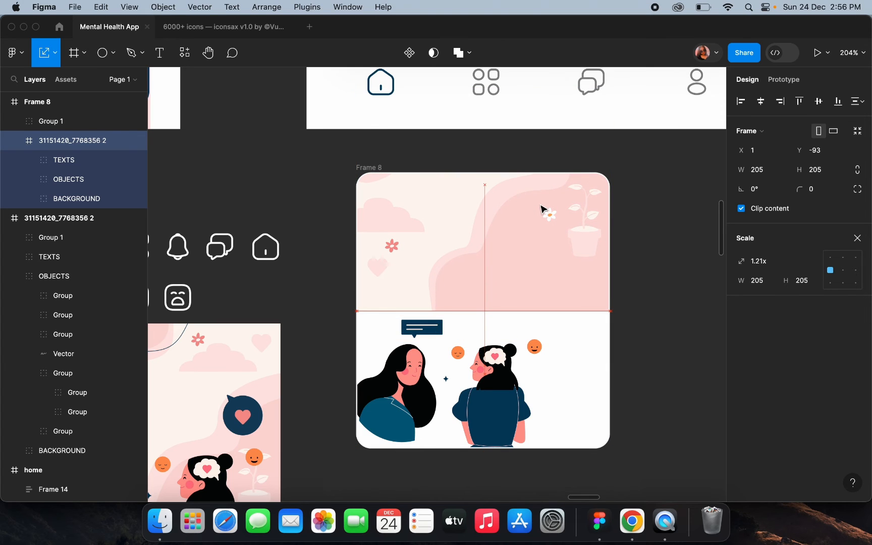
Move the two women up onto the pink background scene, with their lower edge reaching the bottom of the illustration
click(496, 385)
drag(494, 376, 522, 242)
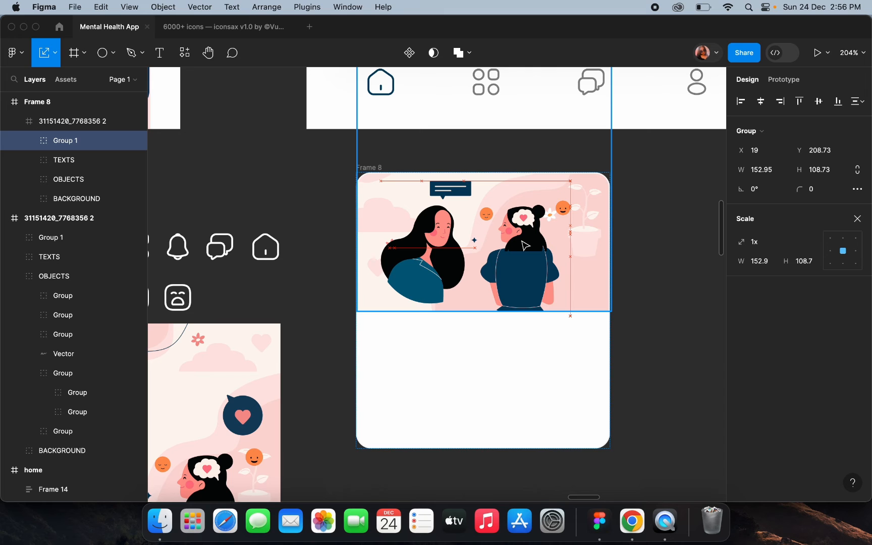
click(565, 360)
click(522, 289)
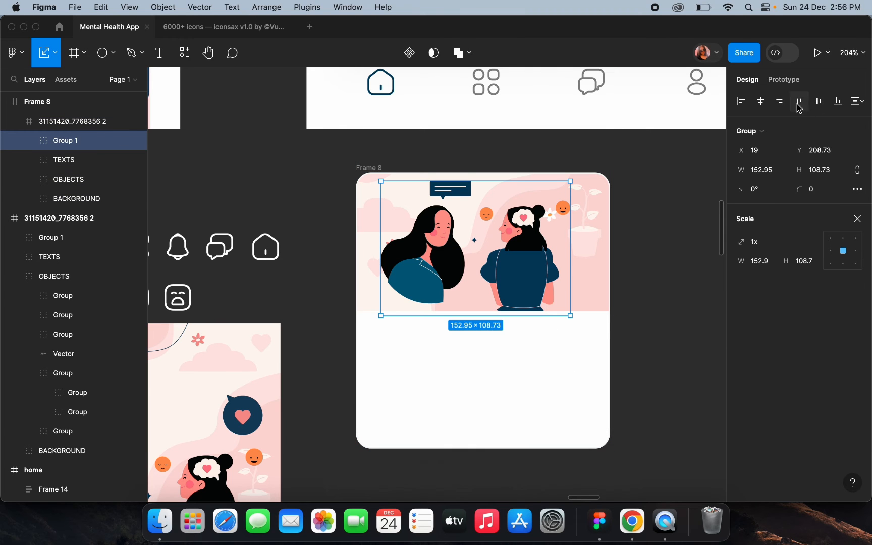
click(636, 273)
Place a copy of the "Letting go of stress" heading in the white area below the card's illustration at X 13, Y 126
scroll(636, 272, down, 5)
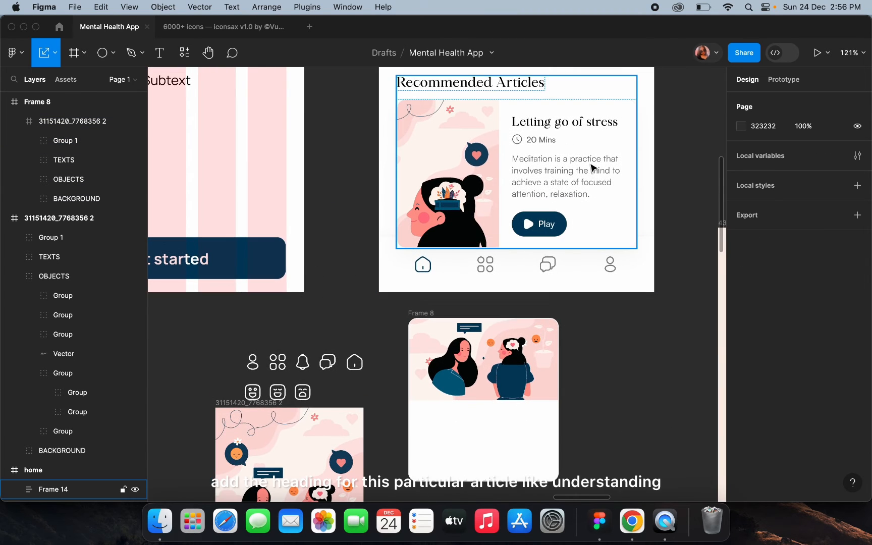
super+click(563, 131)
drag(563, 130, 468, 423)
scroll(469, 424, up, 5)
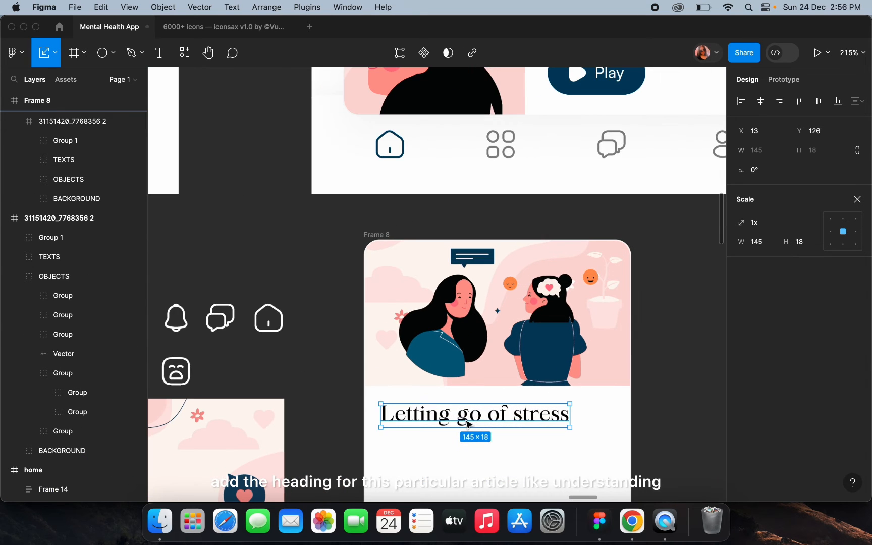
Replace the text of the heading inside the card with "Understanding Anxiety Disorders"
key(Return)
text(Under)
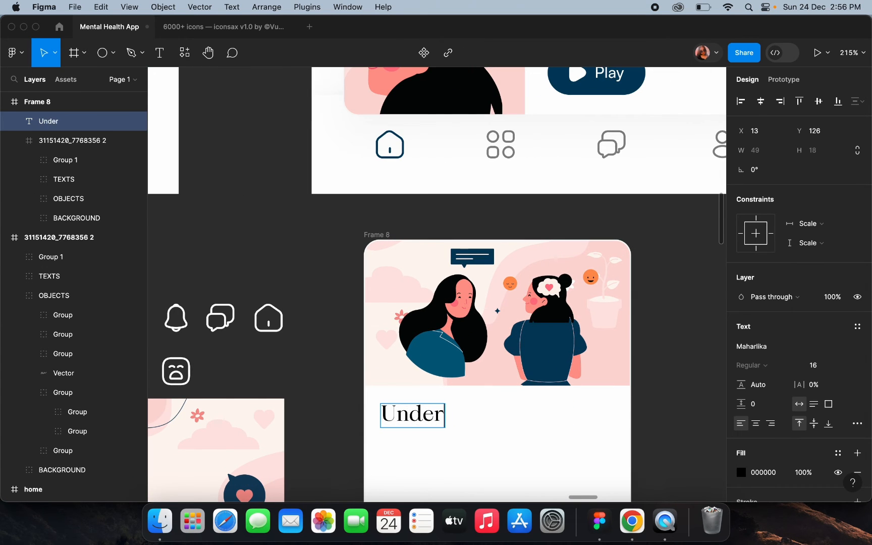
text(t)
text(tan)
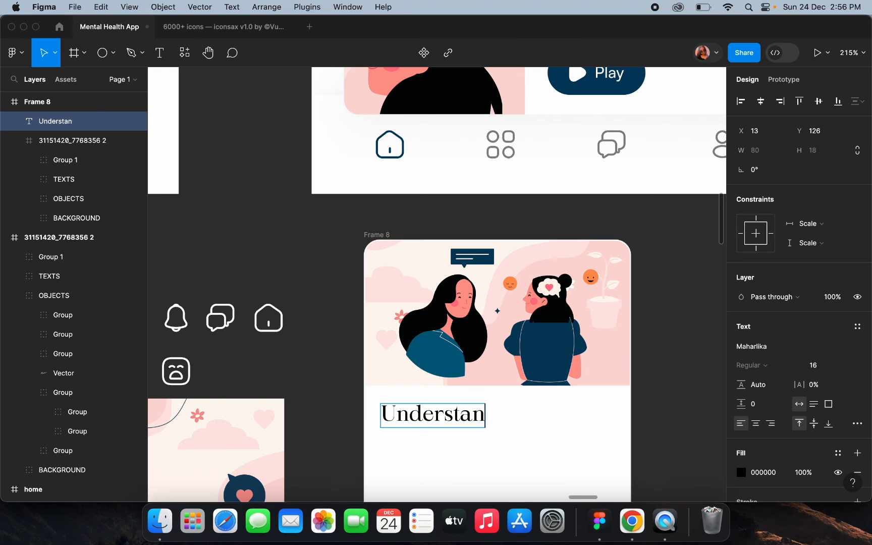
text(ding An)
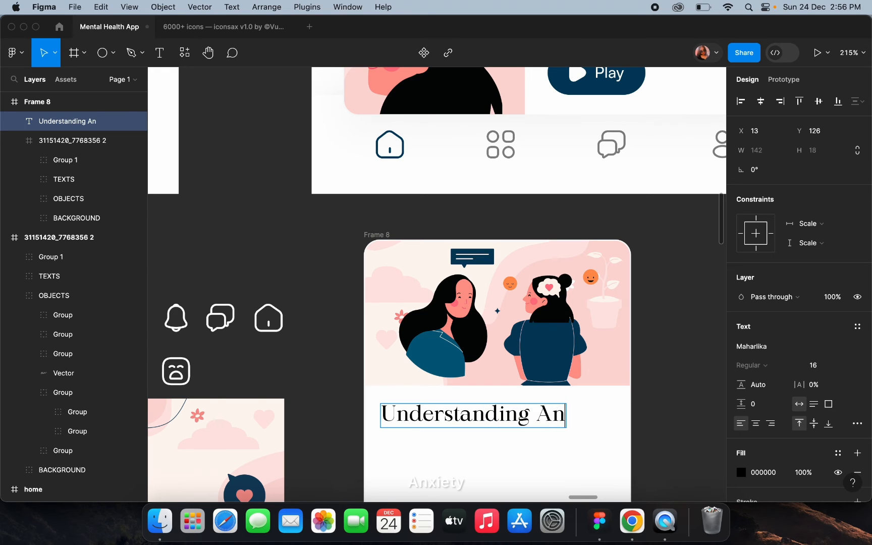
text(xiety DDisor)
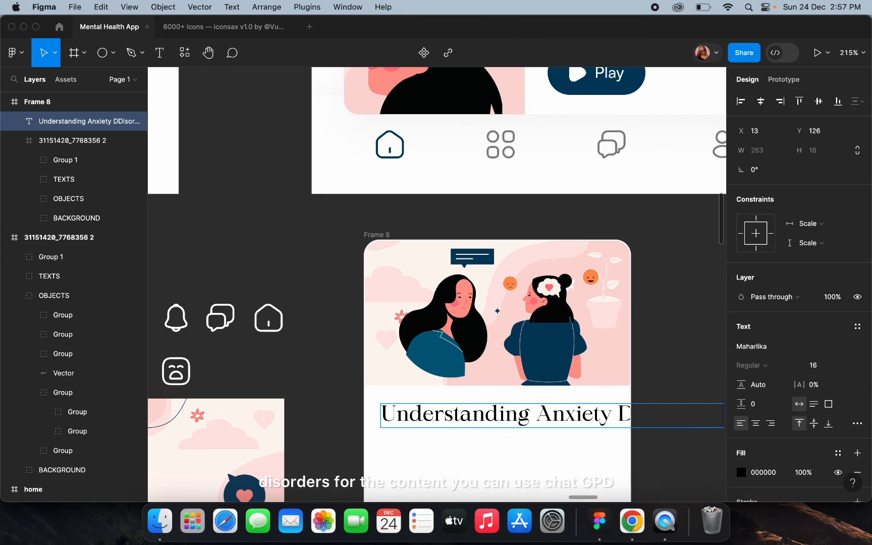
key(Escape)
Narrow the card heading to 185 wide so it wraps onto two lines, and remove the extra D before "Disorders"
scroll(672, 366, down, 5)
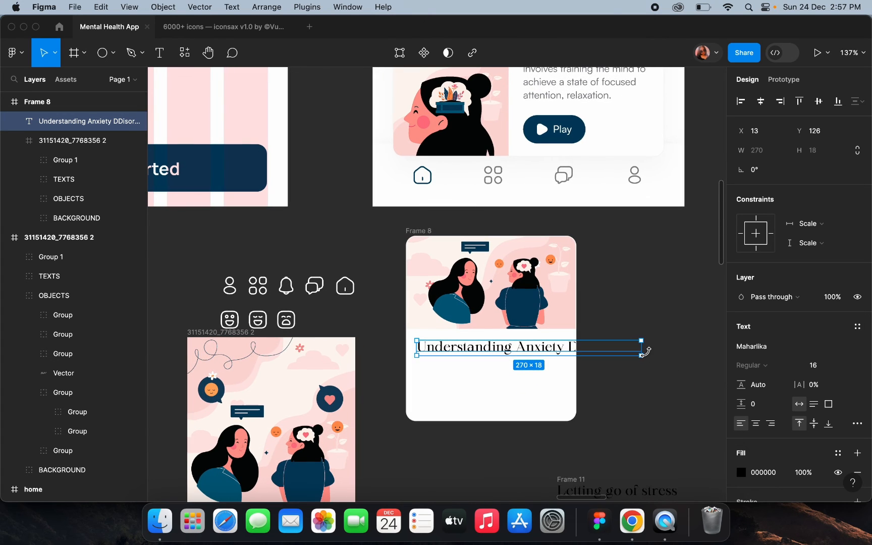
drag(639, 347, 570, 360)
double_click(484, 364)
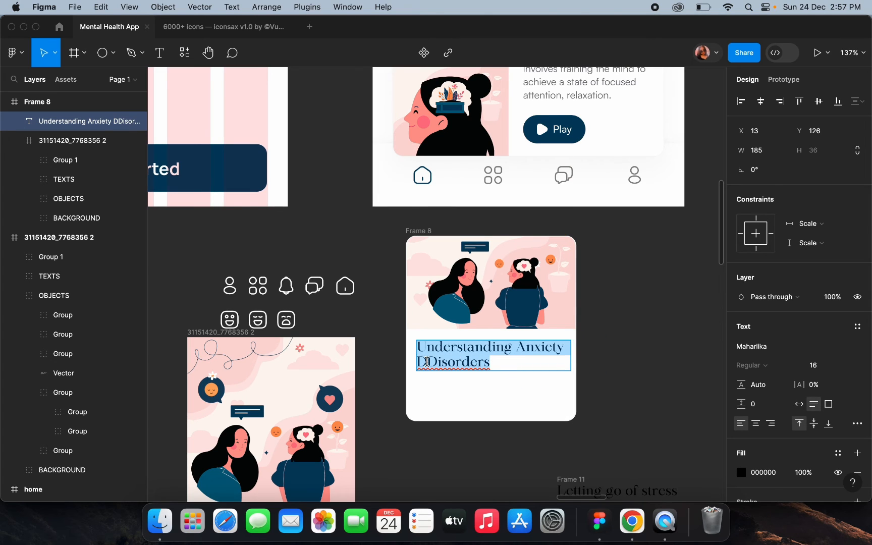
click(427, 362)
key(BackSpace)
key(Escape)
click(522, 409)
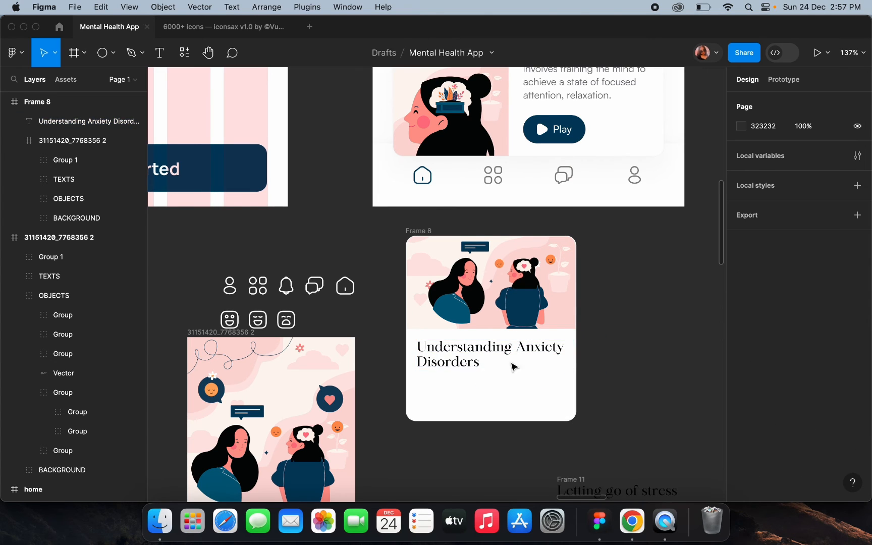
Place a copy of the meditation description below the card's heading at X 15, Y 167
scroll(494, 351, up, 3)
scroll(453, 353, down, 4)
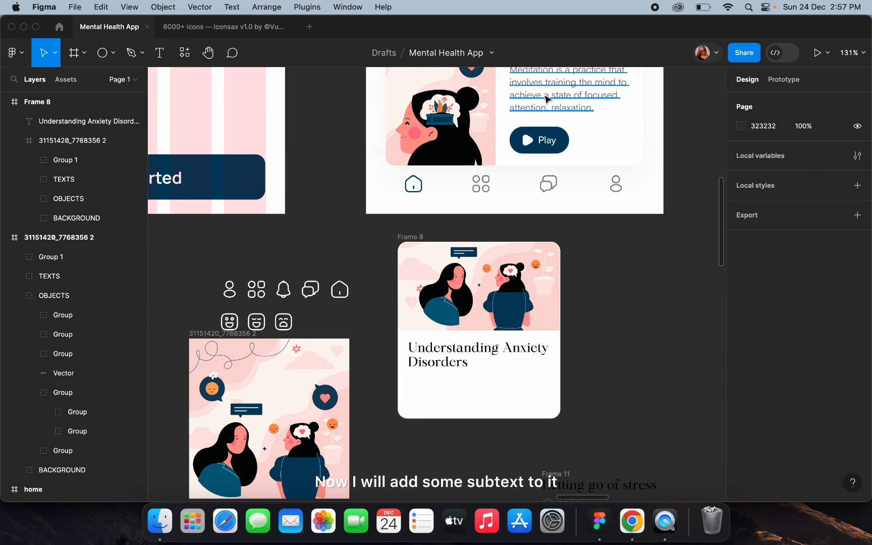
drag(548, 99, 448, 411)
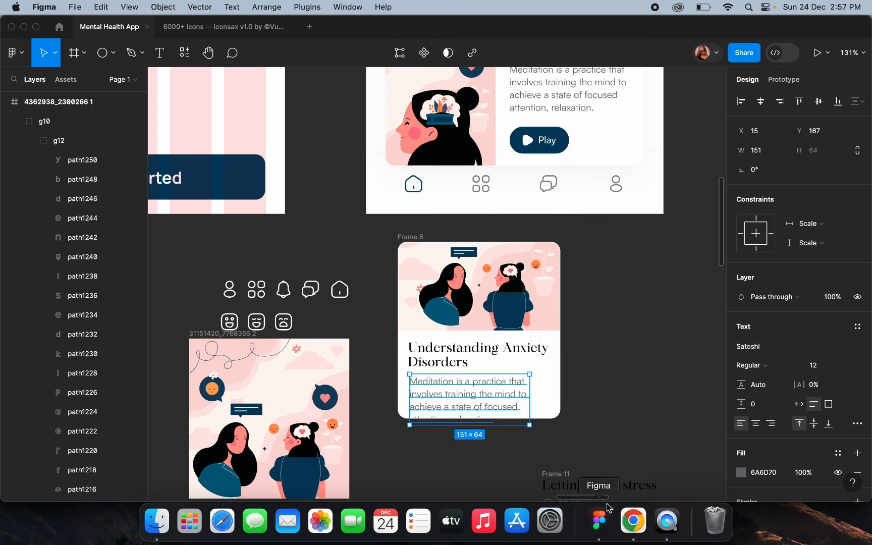
Switch to ChatGPT in Chrome, copy the topic "Understanding Anxiety Disorders" from the list and submit it as a prompt
click(632, 521)
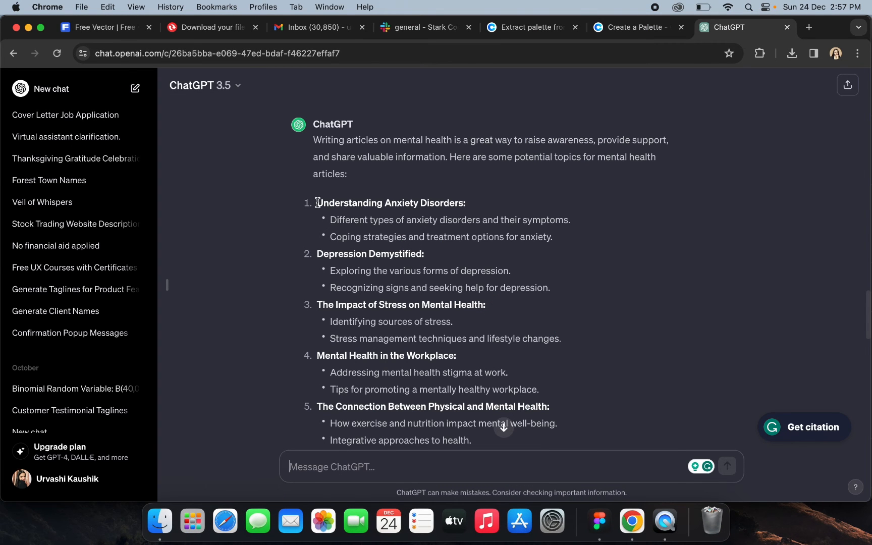
drag(318, 203, 462, 202)
key(super+c)
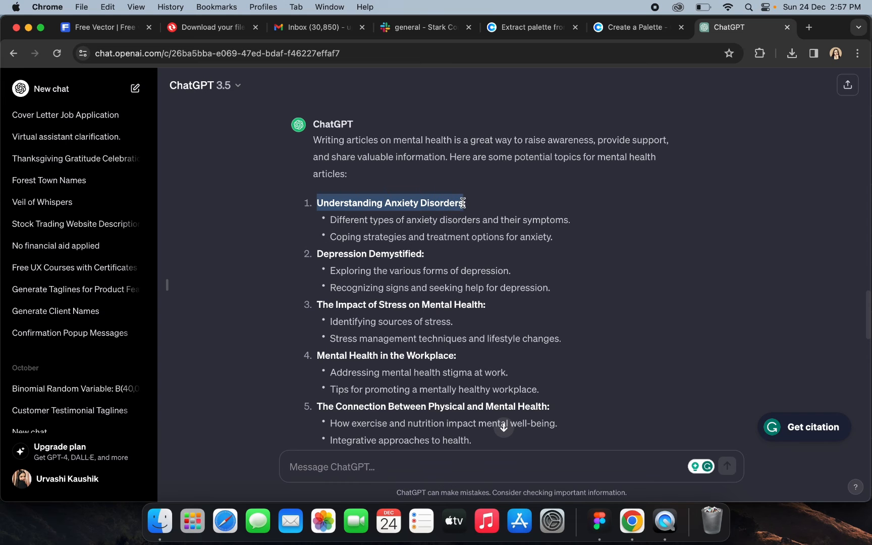
click(351, 467)
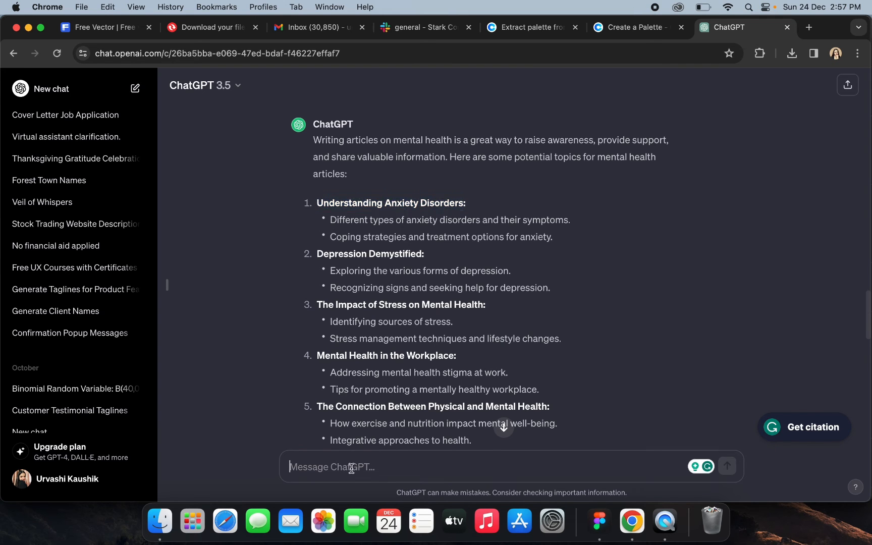
key(super+v)
key(Return)
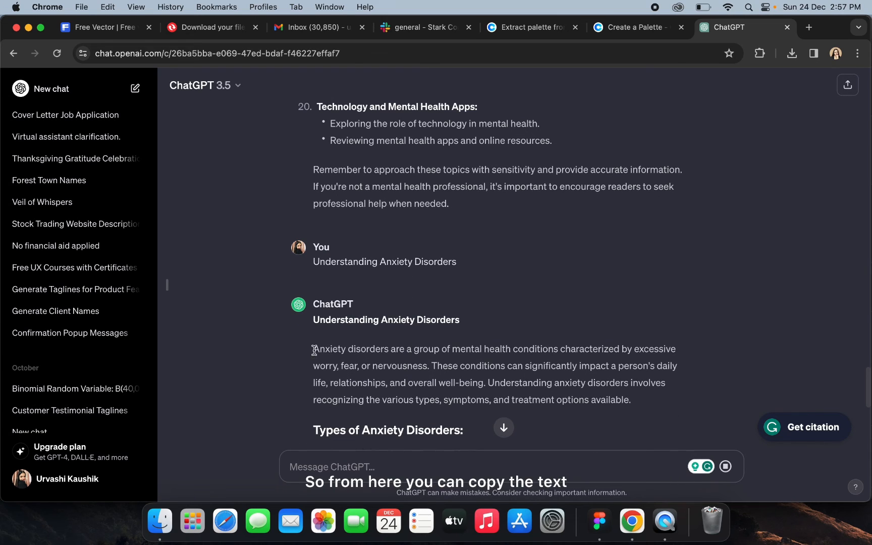
Replace the card's description in Figma with the first sentence of ChatGPT's answer, and widen the text to 179
drag(314, 350, 425, 368)
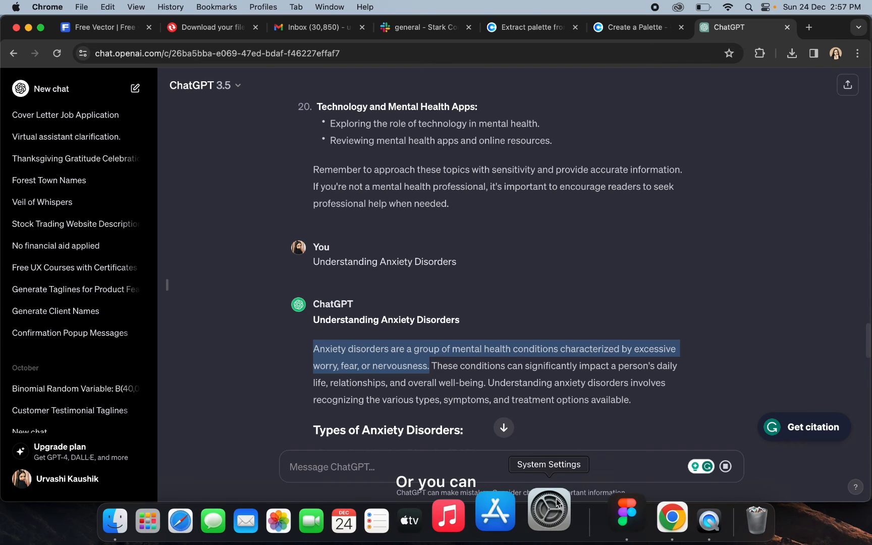
click(598, 524)
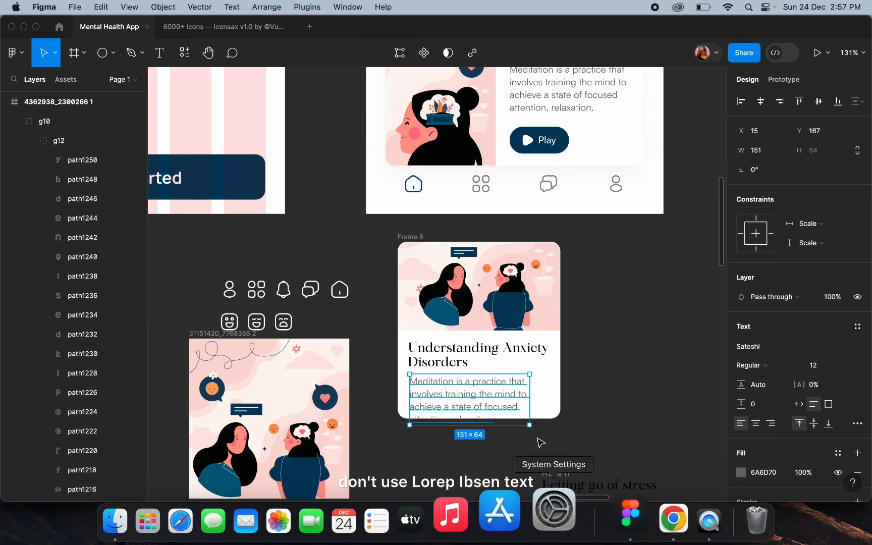
scroll(496, 395, up, 2)
key(Return)
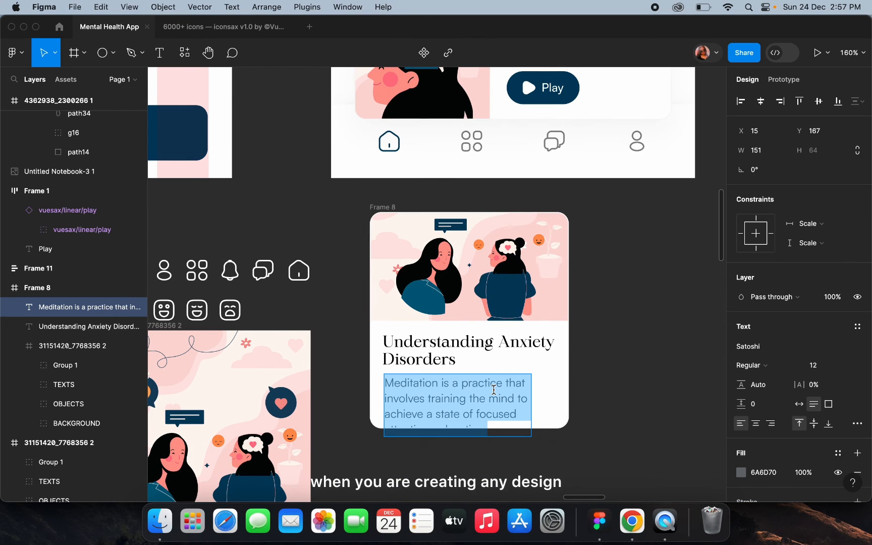
key(cmd+v)
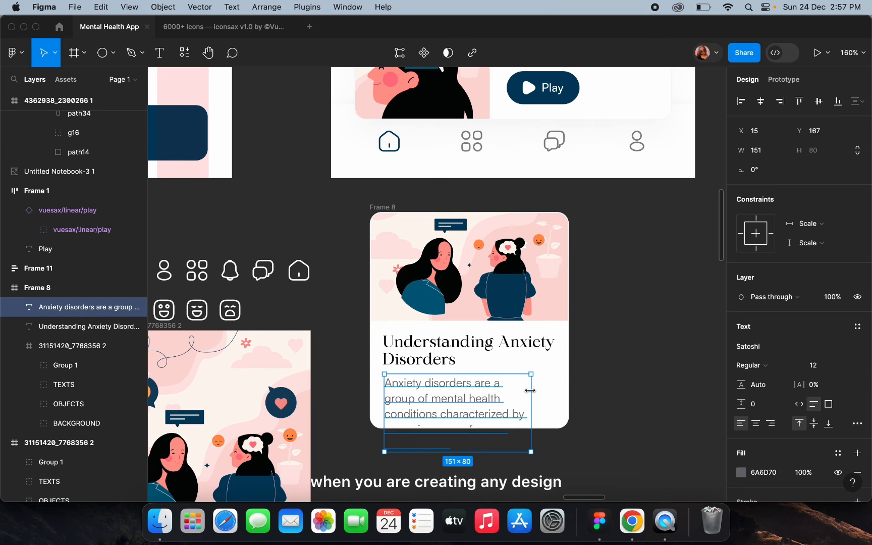
drag(530, 390, 558, 398)
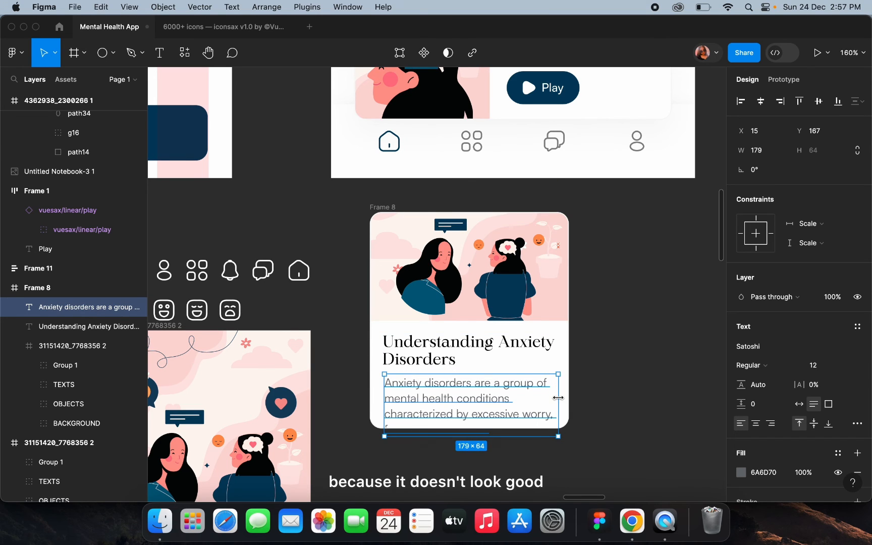
click(619, 364)
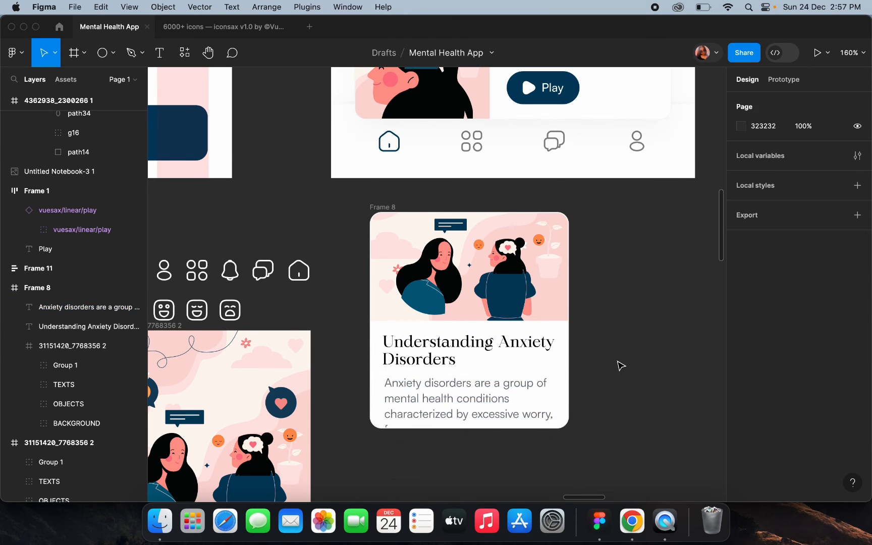
click(386, 209)
drag(411, 431, 413, 455)
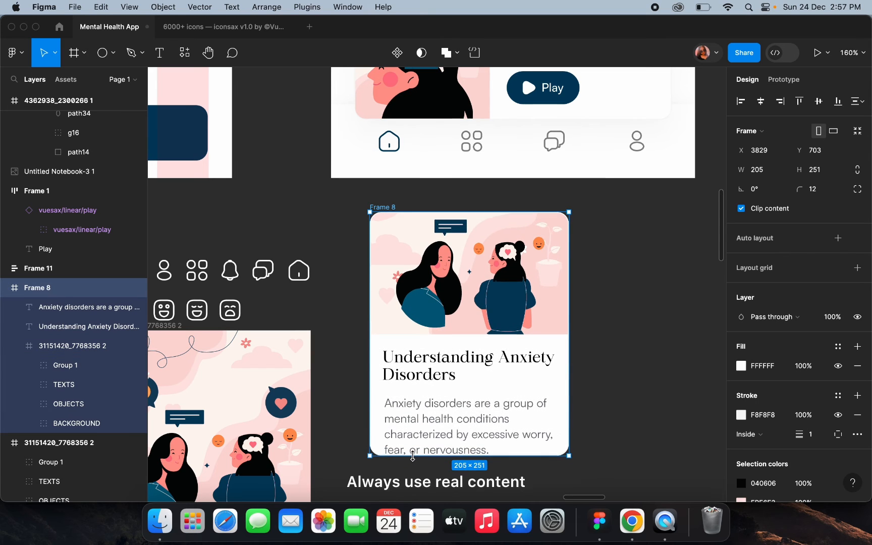
key(super+z)
Combine the card's heading and description into a vertical auto layout with spacing 5, aligned top left
click(90, 327)
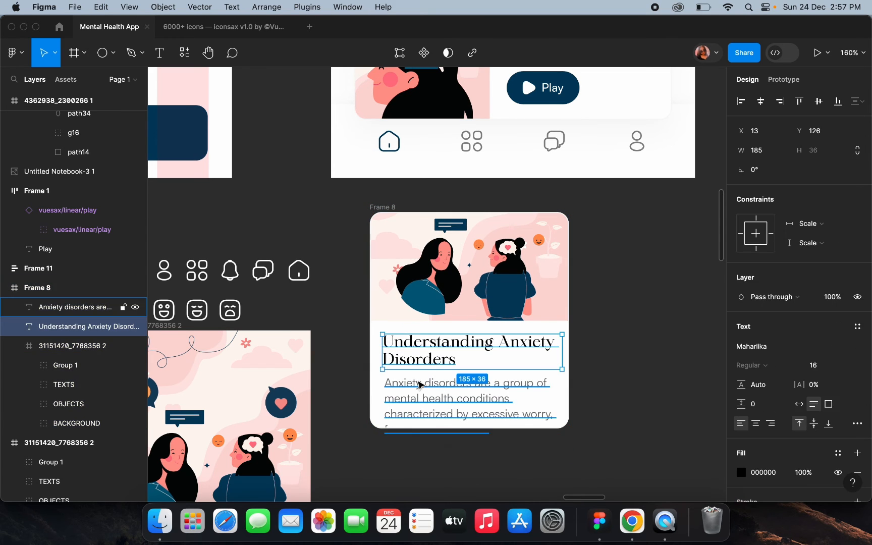
shift+click(417, 390)
key(shift+a)
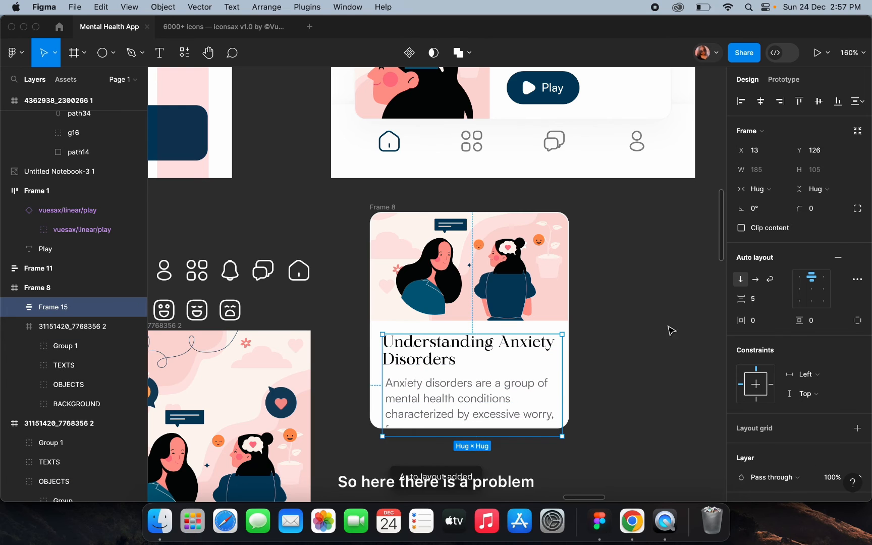
click(800, 277)
Move the illustration and text block out of the card, and extend the empty card's height downward
shift+click(520, 286)
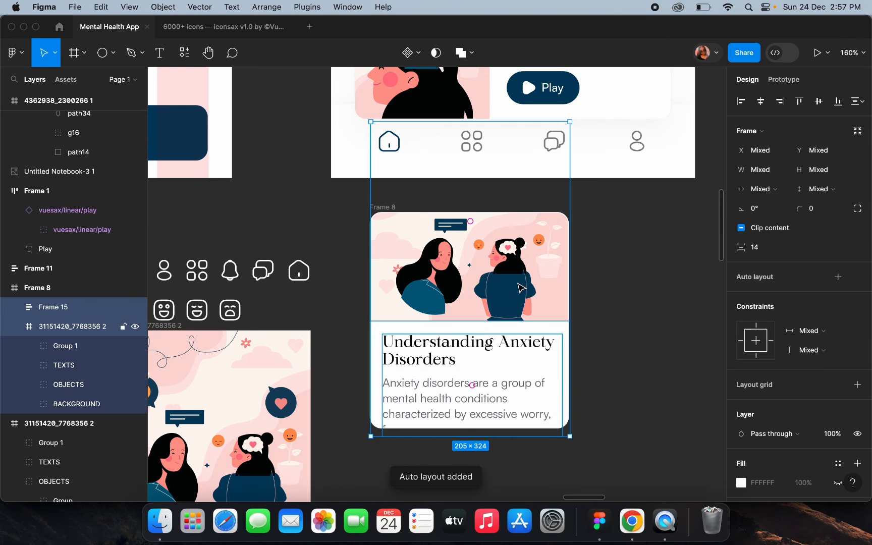
drag(465, 261, 628, 259)
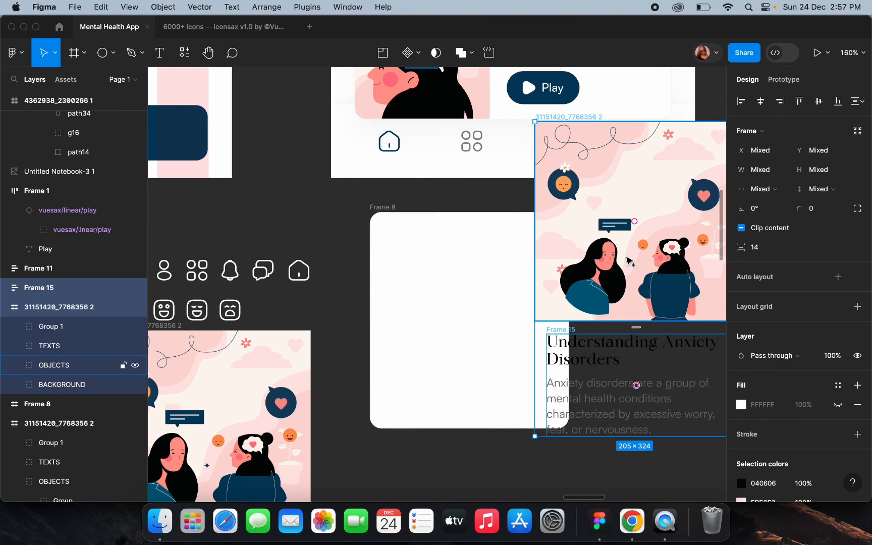
click(385, 209)
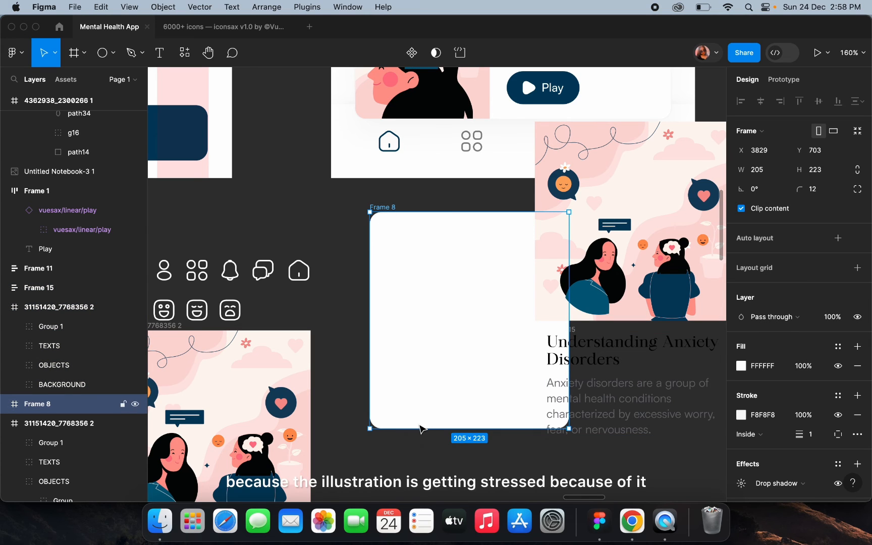
drag(417, 435, 418, 493)
Move the illustration and the text block together back into the taller card, aligned with its upper part
click(624, 210)
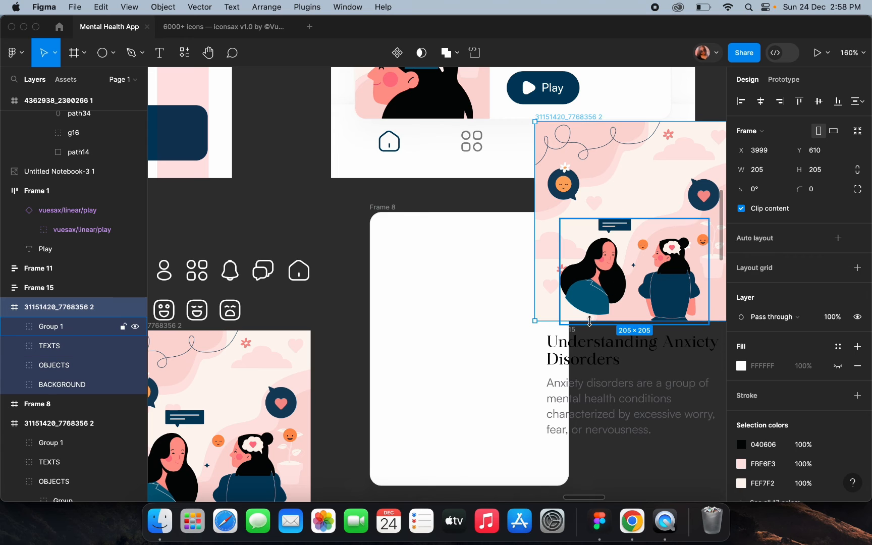
shift+click(565, 333)
drag(571, 297, 408, 286)
click(598, 289)
scroll(597, 290, down, 3)
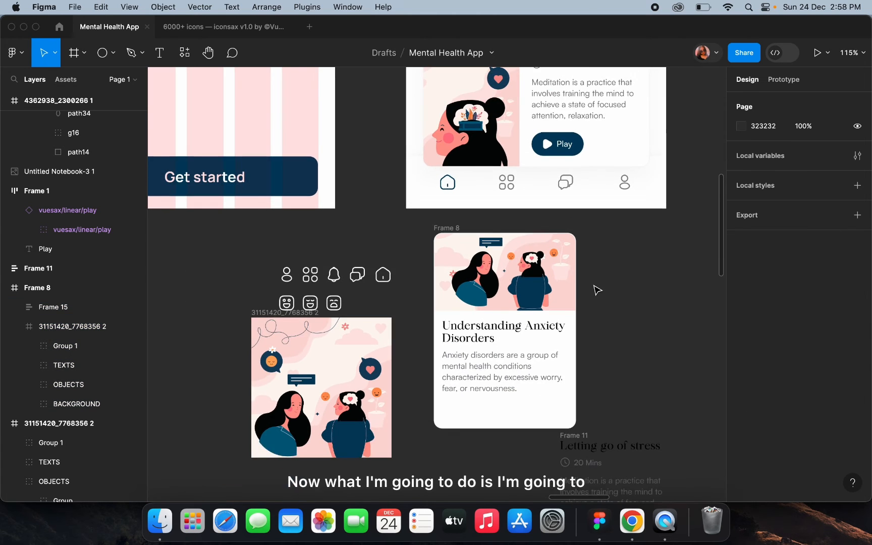
Center the heading and description block horizontally within the card
scroll(595, 290, up, 3)
click(475, 388)
scroll(475, 388, up, 2)
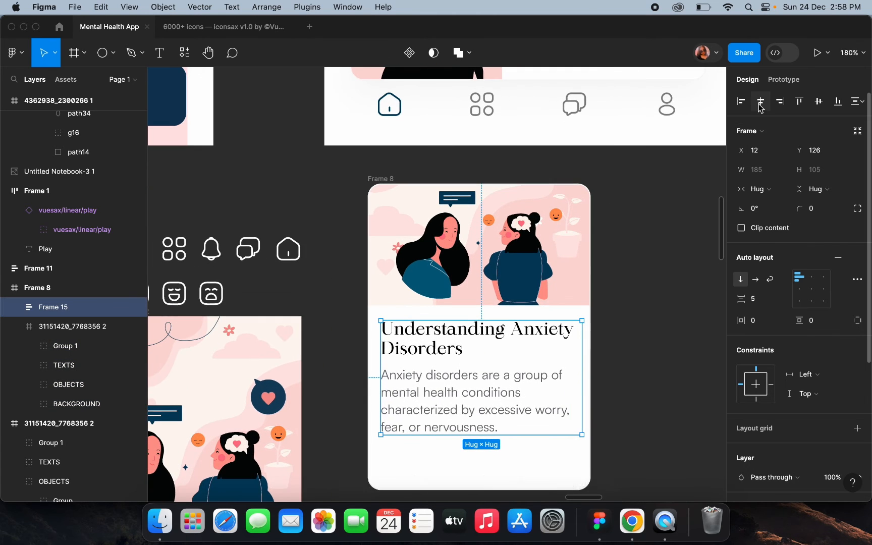
click(624, 306)
Set the "Understanding Anxiety Disorders" heading's font size to 14 and narrow its text box within the block
double_click(509, 335)
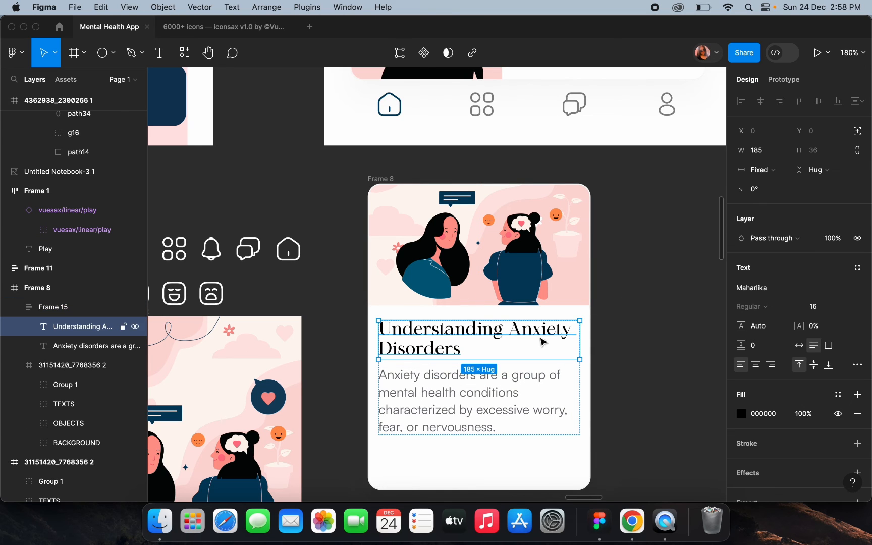
click(820, 308)
text(14)
key(Return)
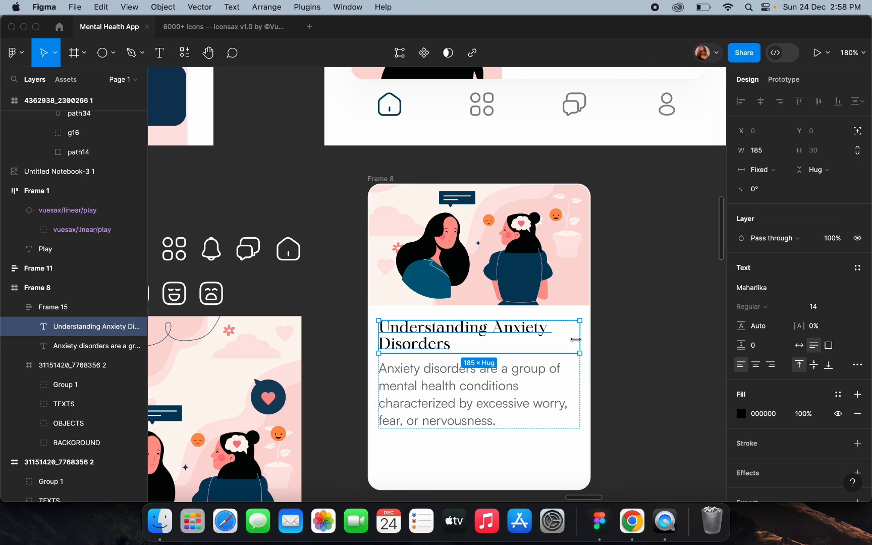
drag(576, 339, 560, 340)
click(597, 342)
click(468, 369)
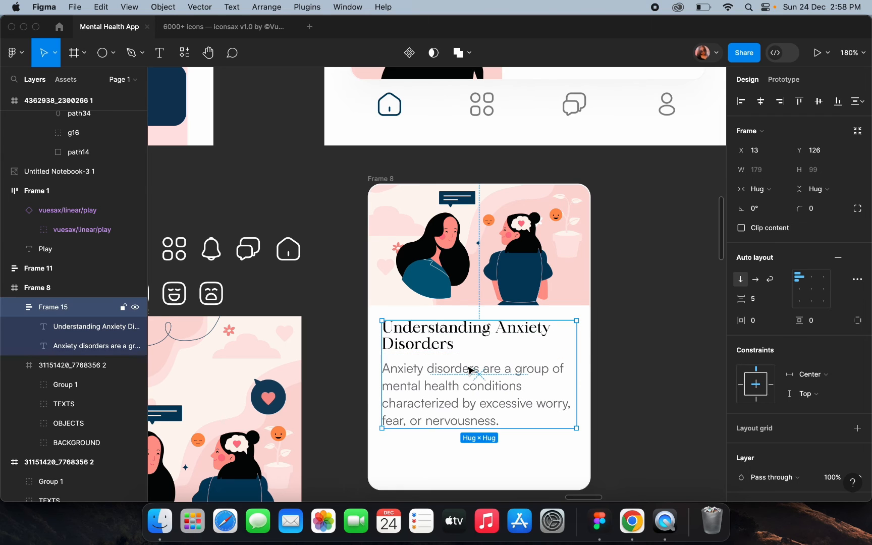
Narrow the heading and description block to a fixed width of 175 and position it at X 16 in the card
drag(569, 348, 571, 348)
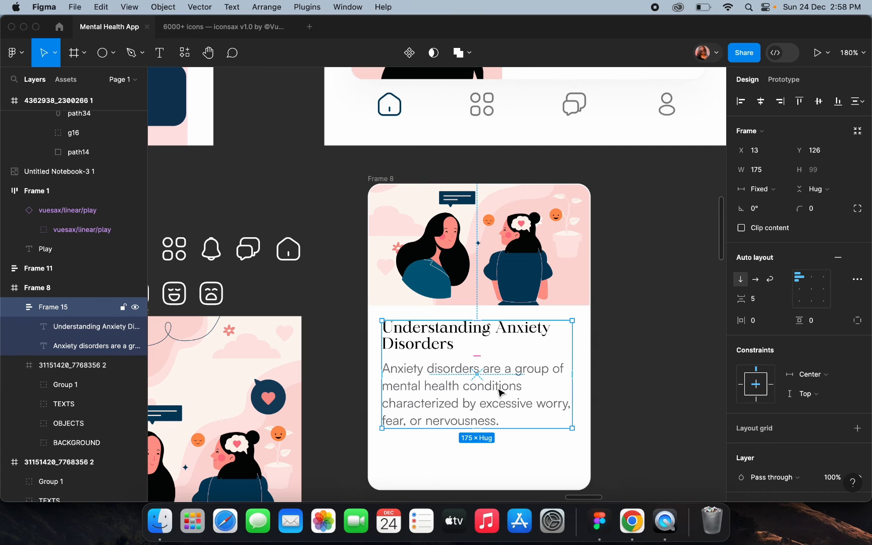
drag(499, 393, 502, 392)
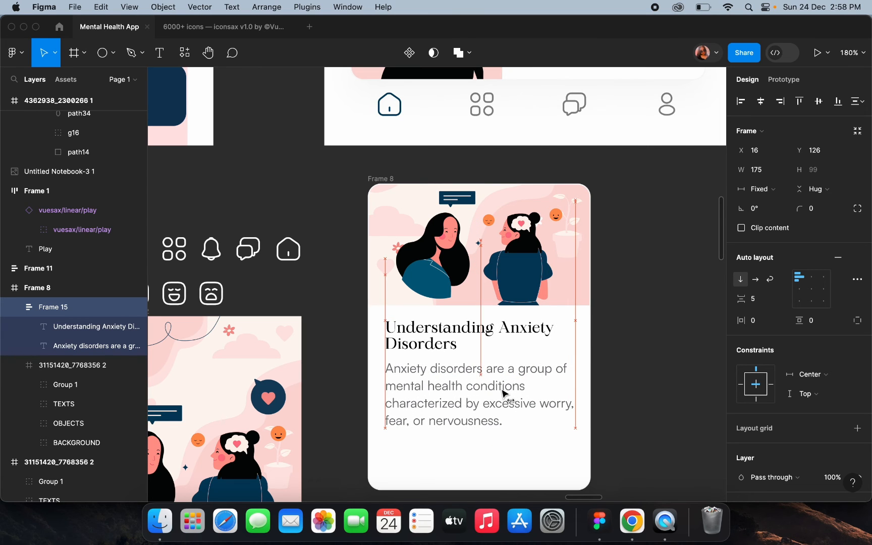
click(605, 342)
scroll(605, 343, down, 5)
click(552, 353)
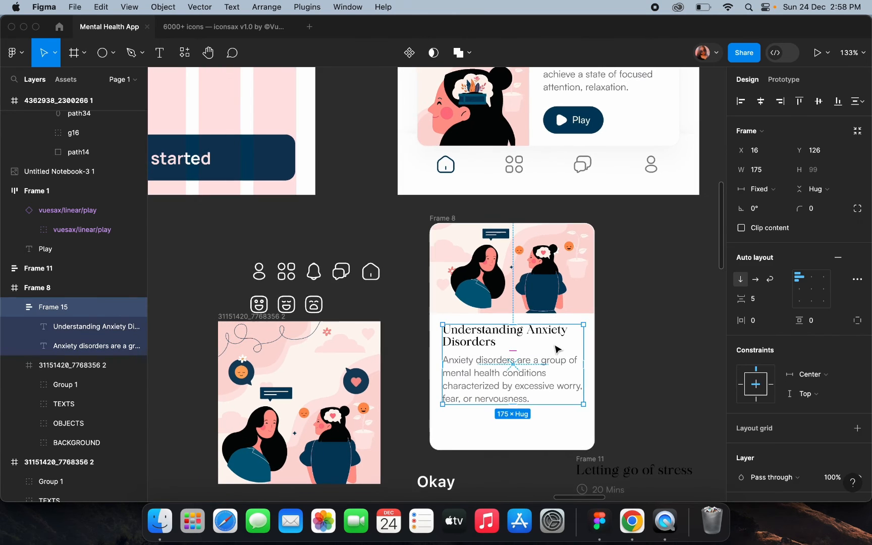
Narrow the description's text box to 165 and shift the heading and description block slightly down in the card
click(545, 367)
scroll(545, 369, up, 2)
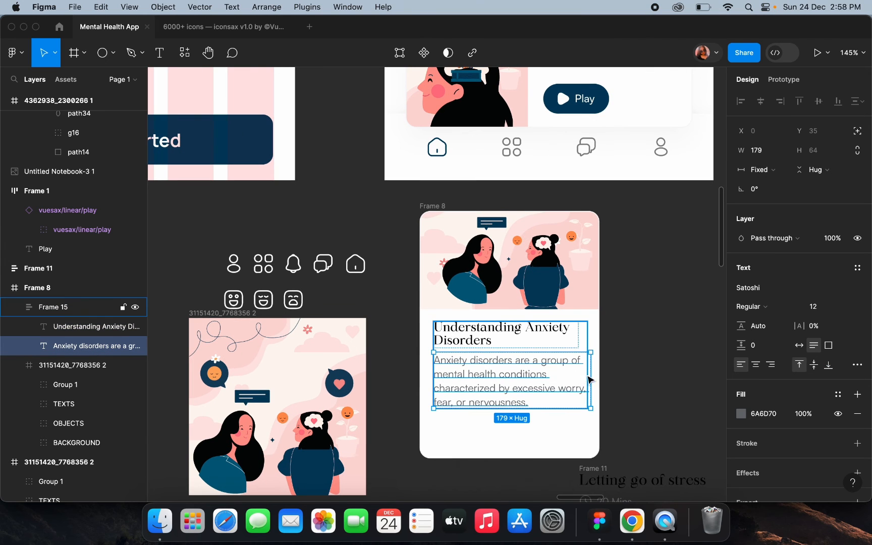
drag(591, 376, 581, 376)
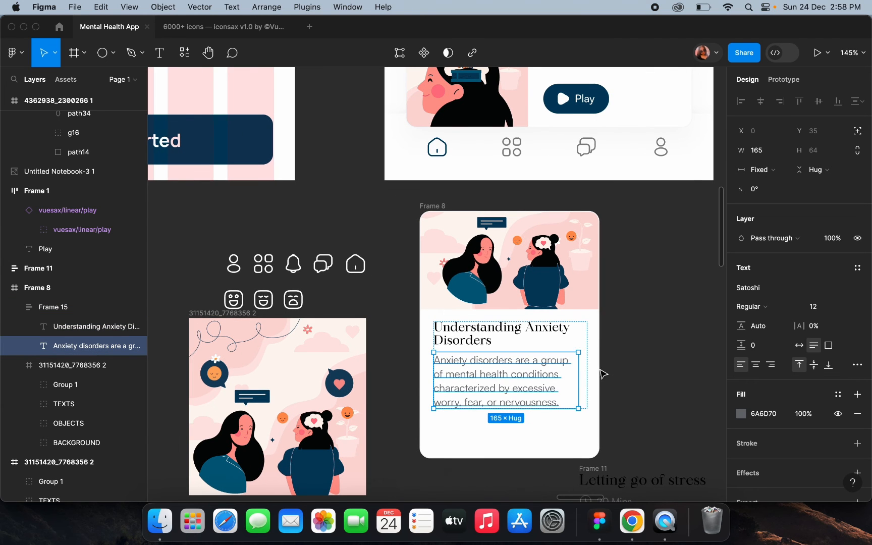
click(602, 373)
scroll(602, 372, up, 4)
click(483, 367)
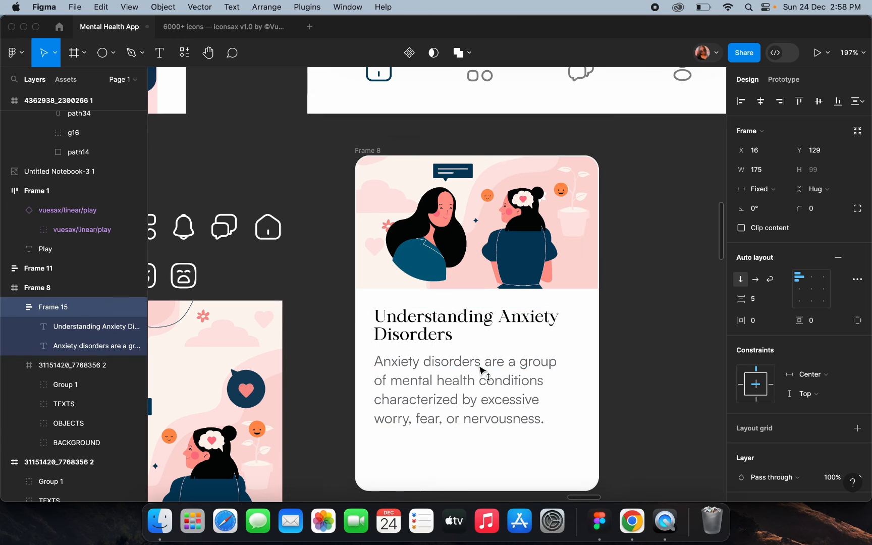
click(633, 305)
scroll(635, 306, down, 5)
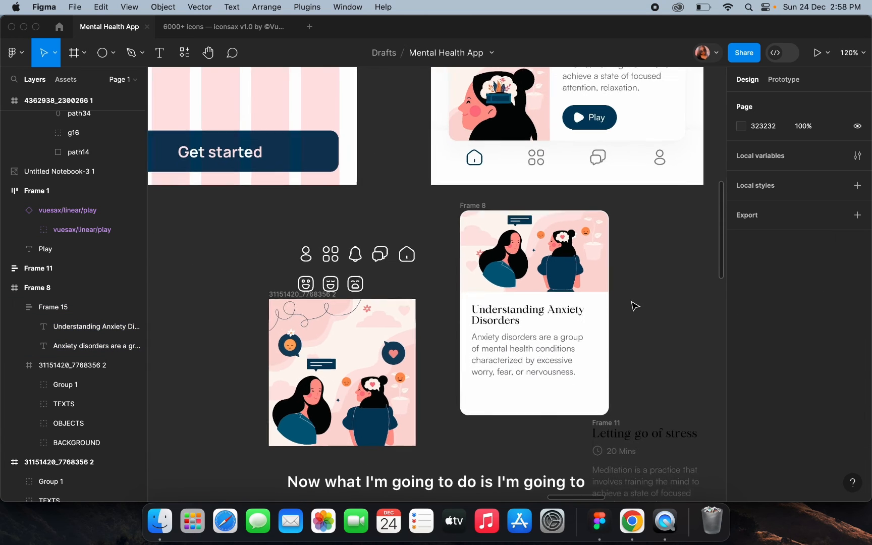
Copy the "20 Mins" text into the card below the description, replace it with a "By" line naming the author, and align it at X 16
scroll(563, 384, up, 3)
scroll(647, 433, up, 1)
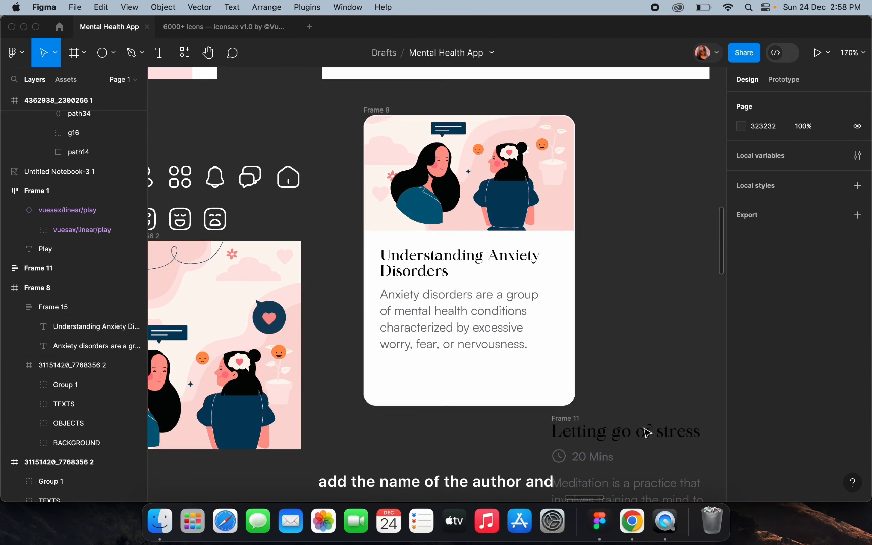
super+click(589, 462)
drag(589, 465, 401, 392)
key(Return)
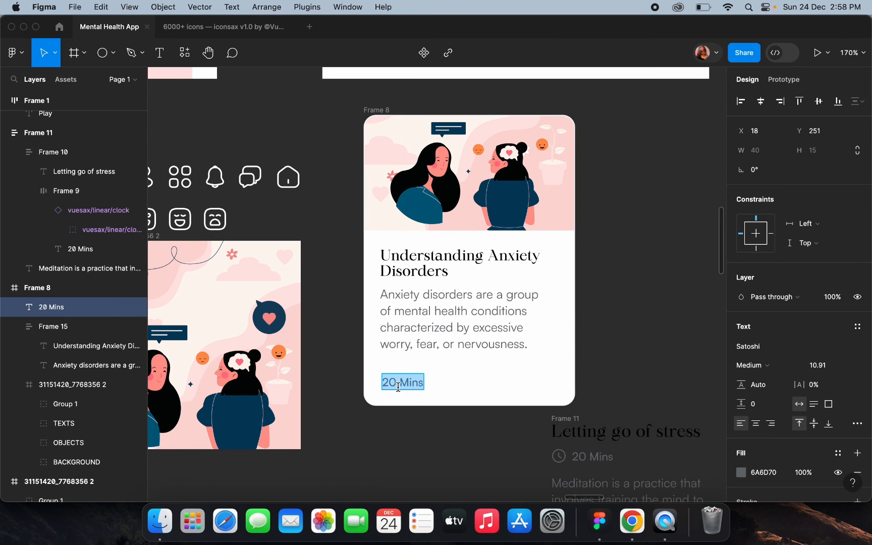
text(By N)
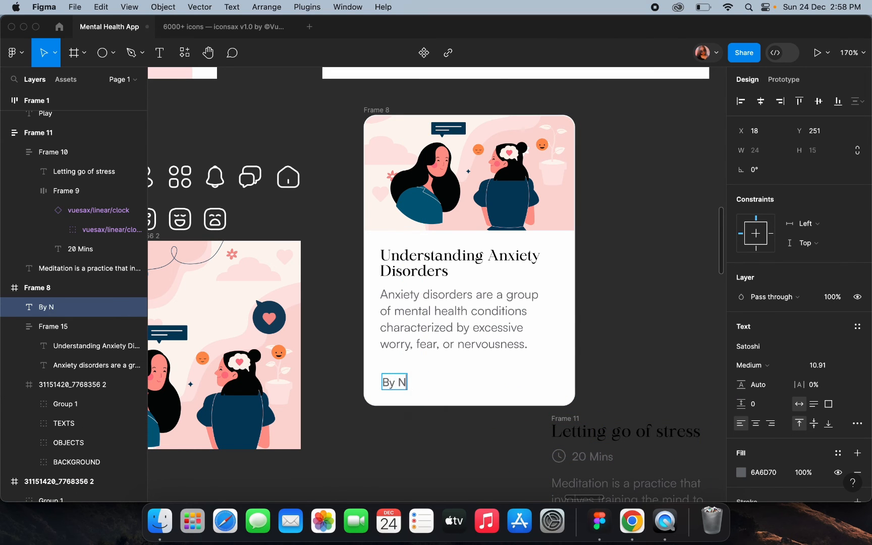
text(ina)
key(Escape)
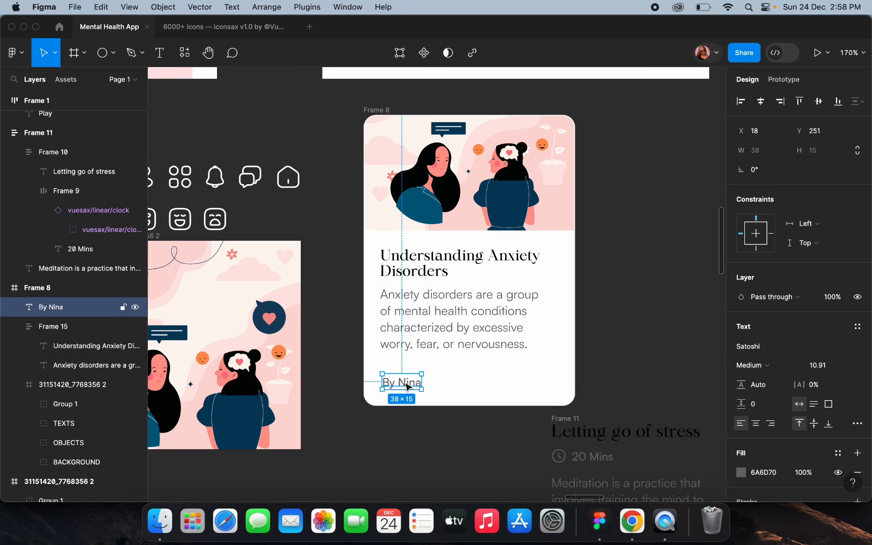
drag(406, 387, 406, 387)
Set the author line's font weight to Regular
click(755, 365)
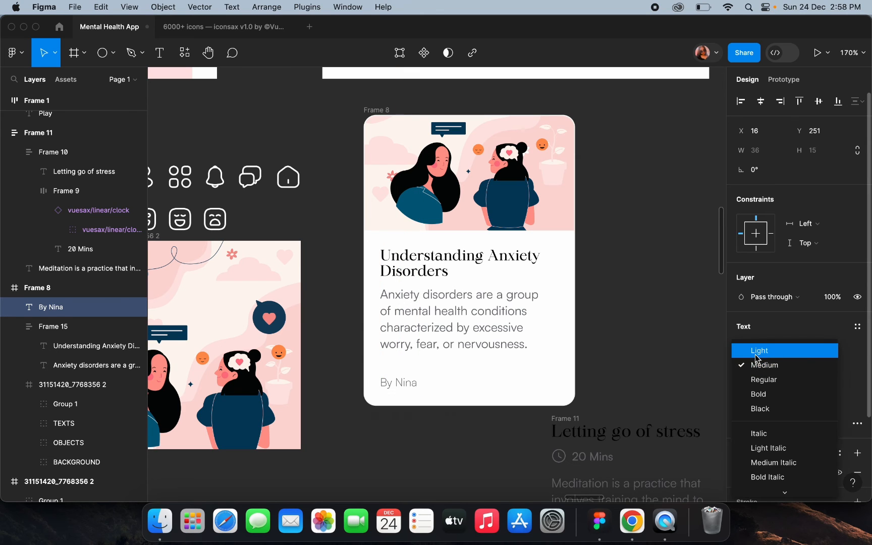
click(757, 351)
click(764, 369)
click(764, 394)
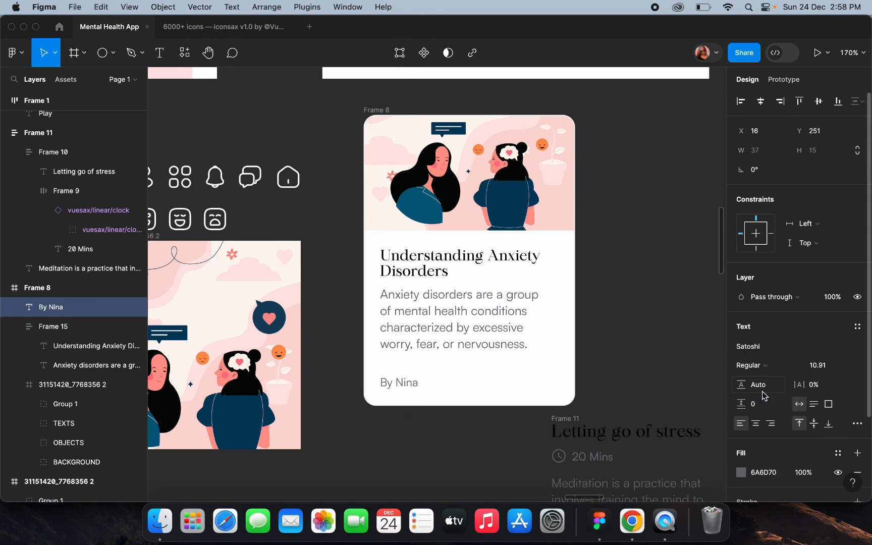
click(652, 336)
scroll(652, 337, down, 3)
scroll(550, 337, up, 3)
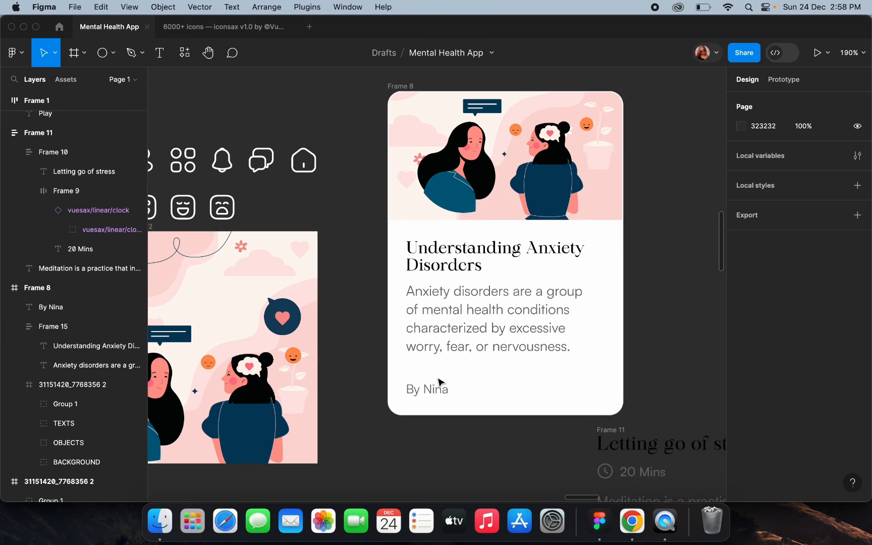
Add the author's surname to the end of the author line
click(438, 386)
double_click(439, 388)
click(448, 390)
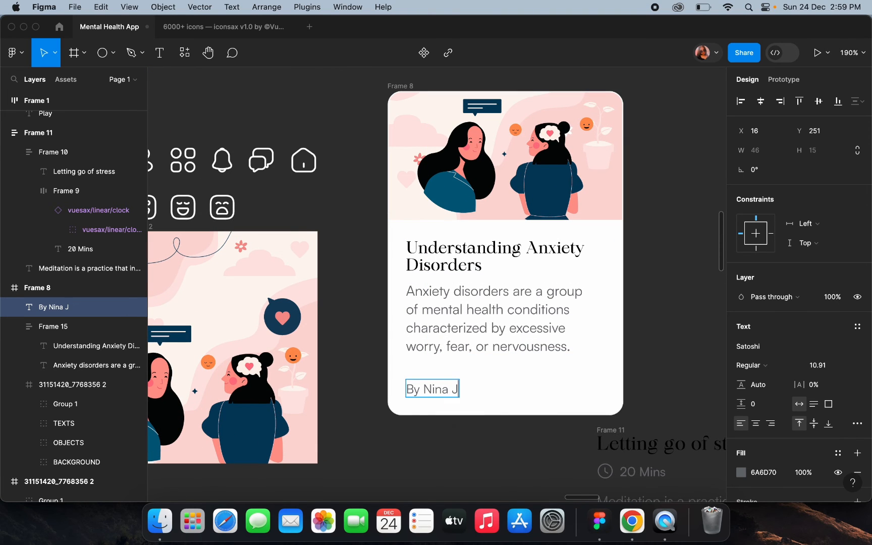
key(Escape)
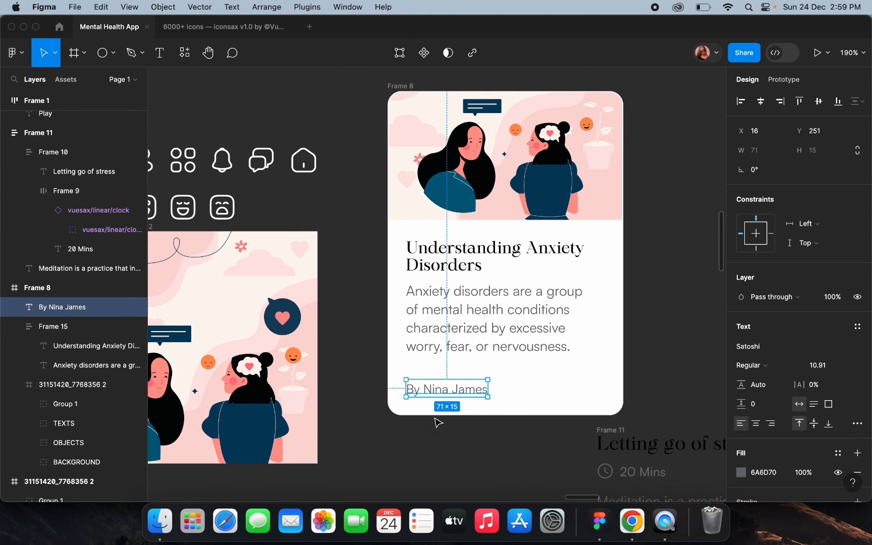
Place a copy of the "Letting go of stress" heading near the card's lower edge and change its text to "Read now"
click(440, 447)
scroll(440, 448, down, 3)
scroll(503, 398, down, 1)
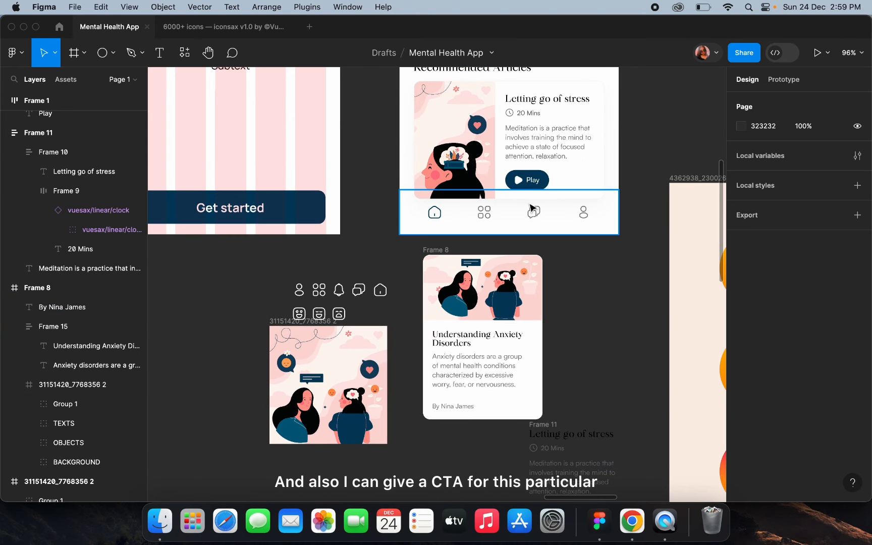
super+click(535, 184)
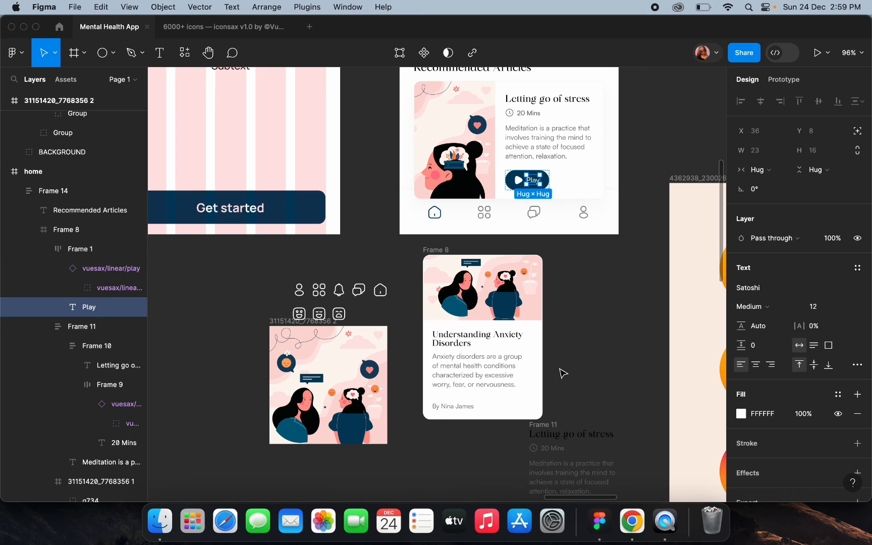
click(569, 440)
drag(568, 440, 503, 401)
scroll(551, 402, up, 5)
text(Read now)
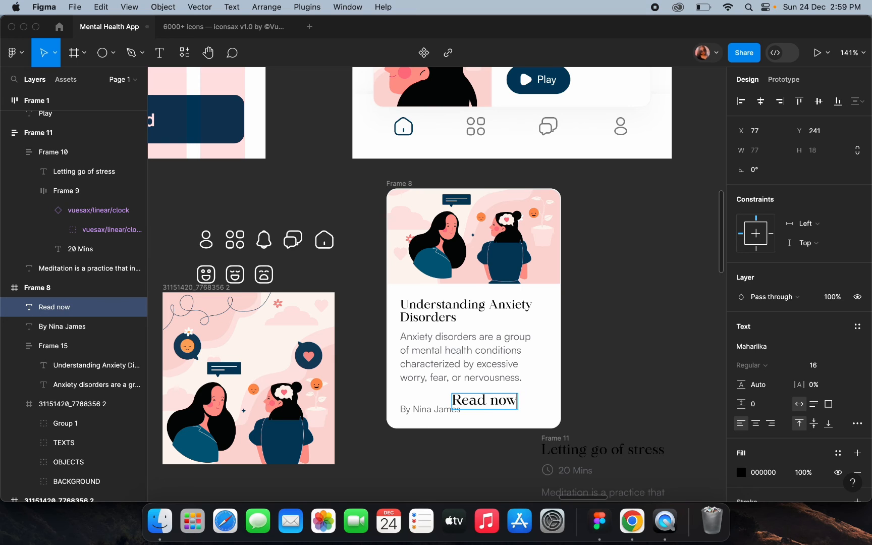
key(Escape)
Fill the "Read now" text with the dark blue sampled from the "Get started" button
click(741, 472)
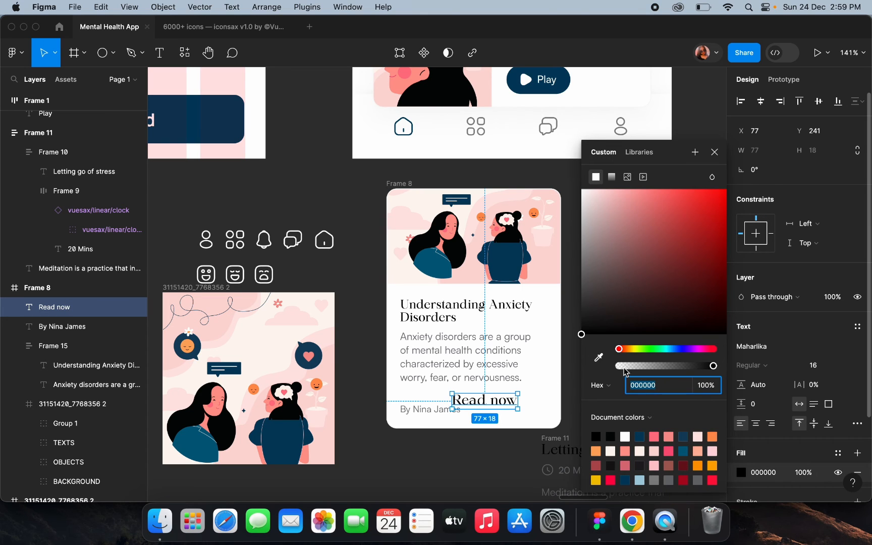
click(599, 358)
click(220, 116)
click(337, 197)
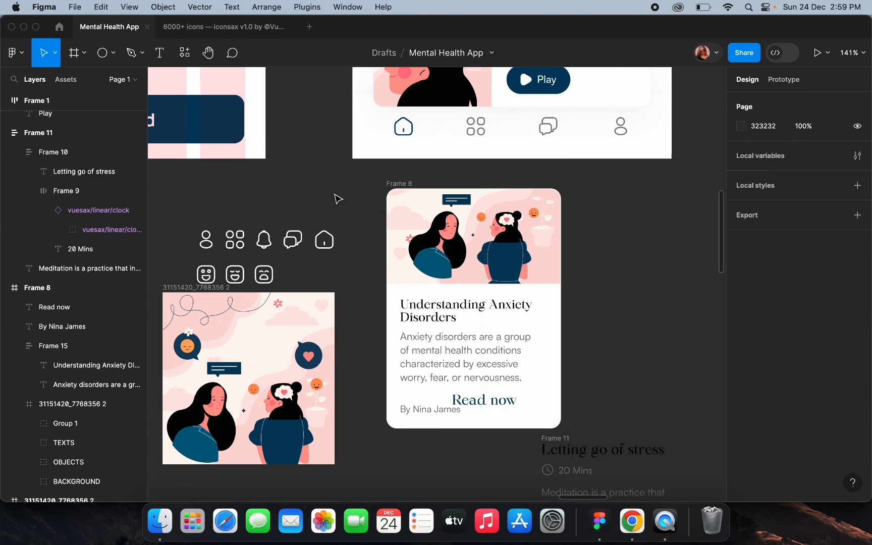
Set the "Read now" font size to 12 and move it into the card's lower-right corner, level with the author line
click(505, 401)
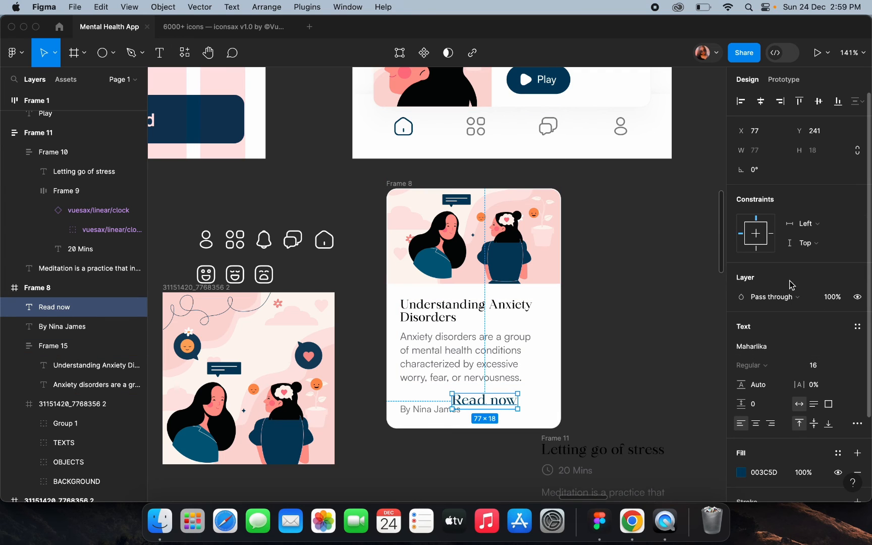
text(12)
key(Return)
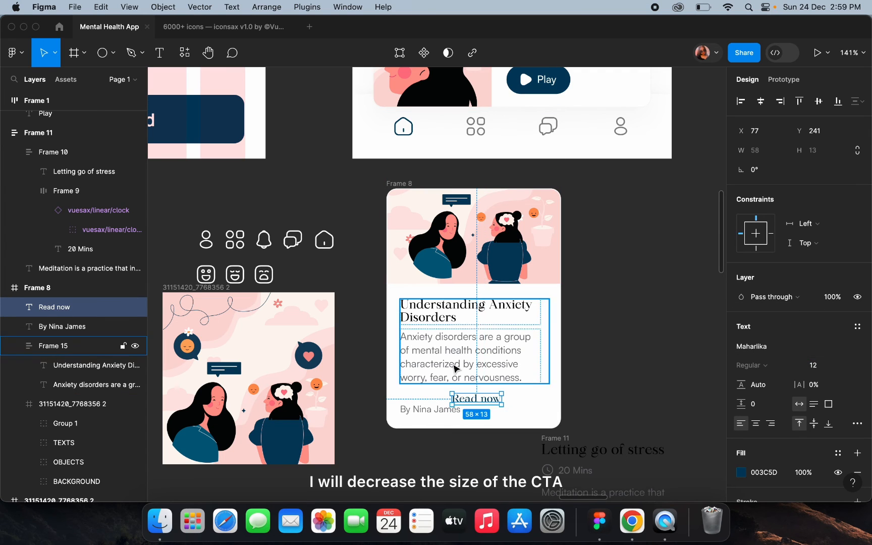
drag(486, 402, 526, 412)
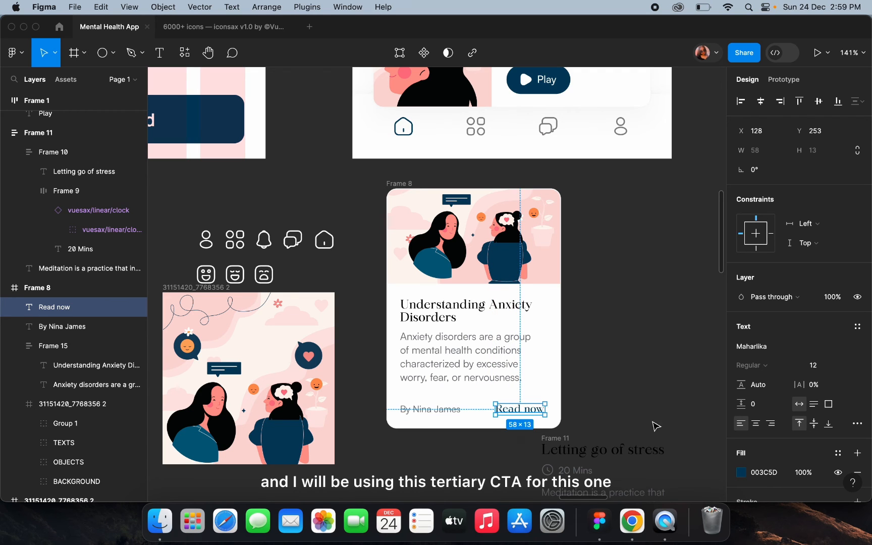
Underline the "Read now" text
click(856, 424)
click(698, 350)
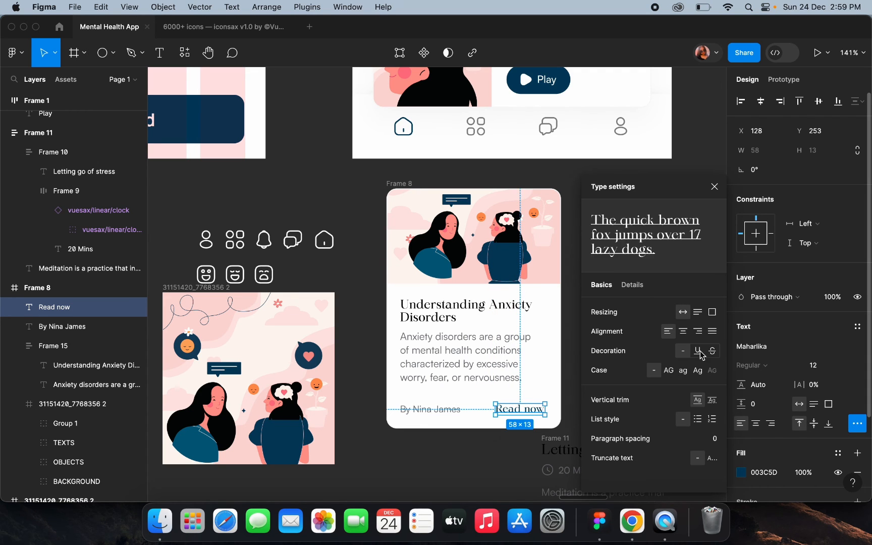
click(575, 353)
scroll(575, 353, up, 3)
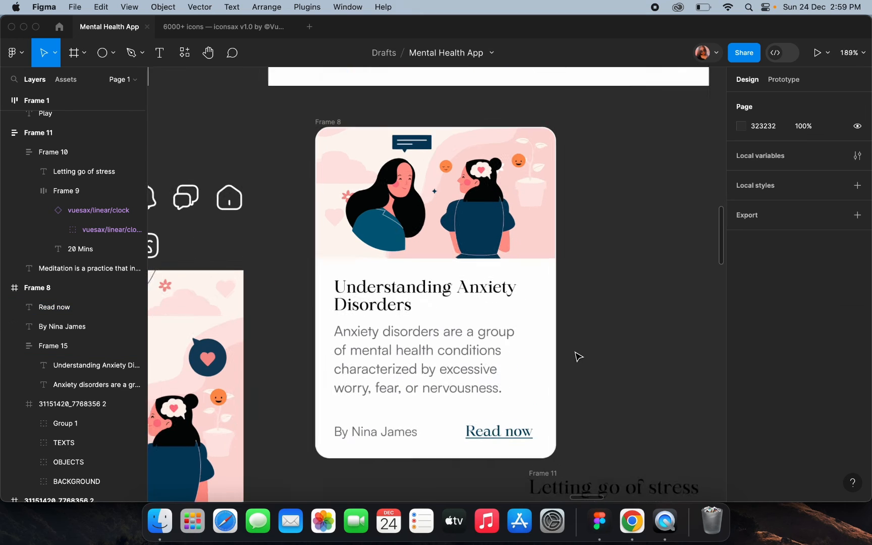
Change the "Read now" font to Satoshi Medium and realign the text with the author line
click(508, 434)
click(798, 353)
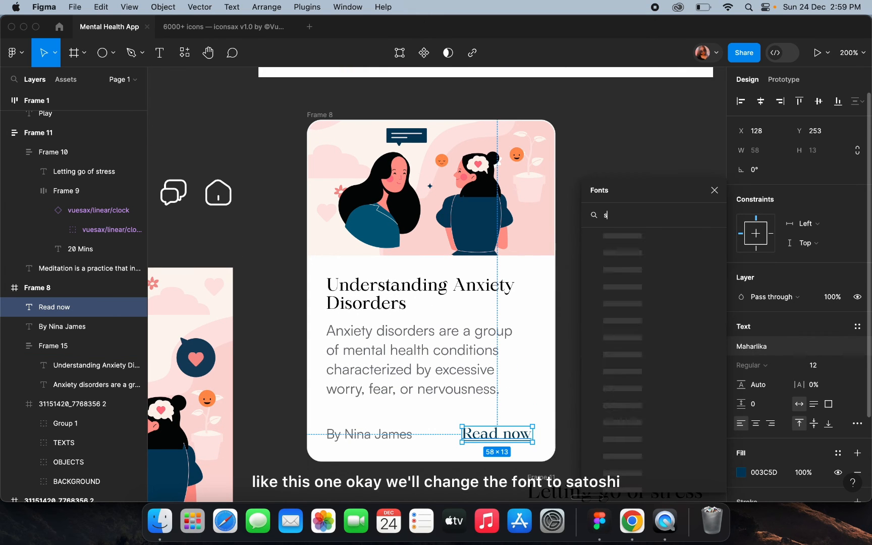
text(sat)
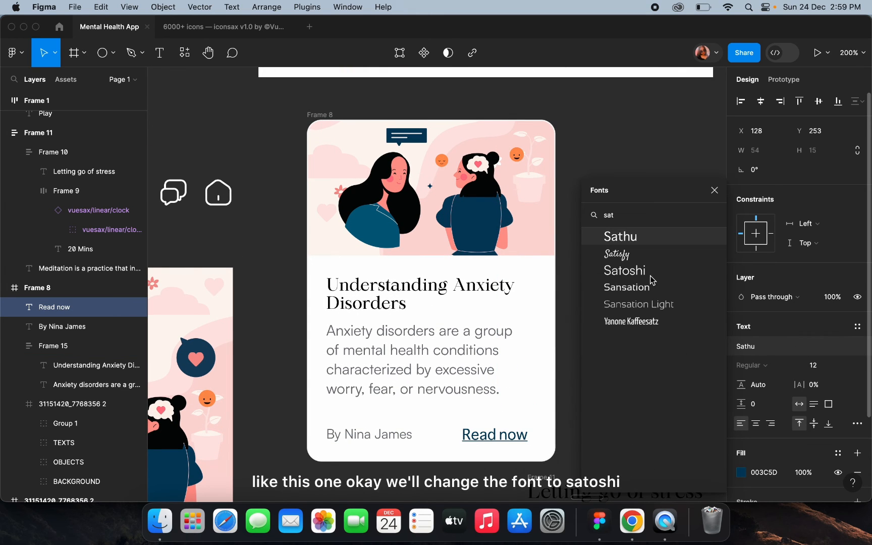
click(652, 273)
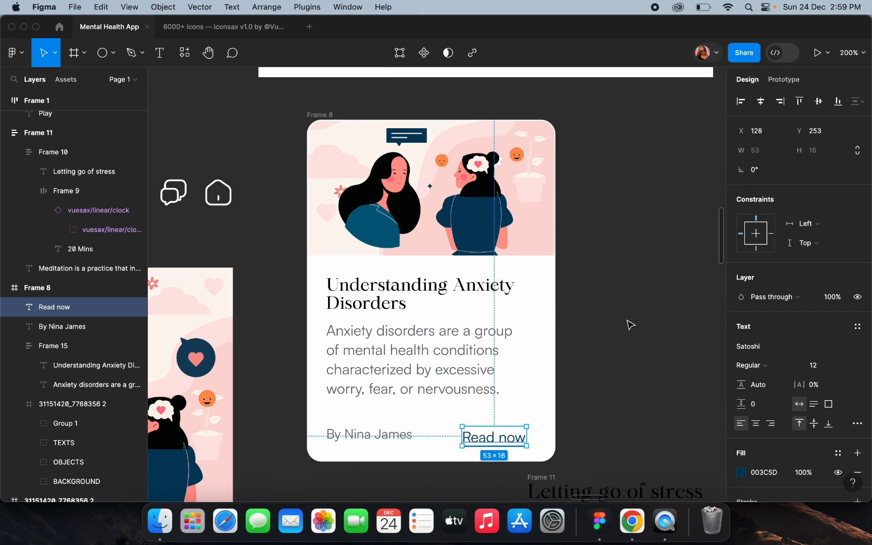
click(754, 364)
click(752, 351)
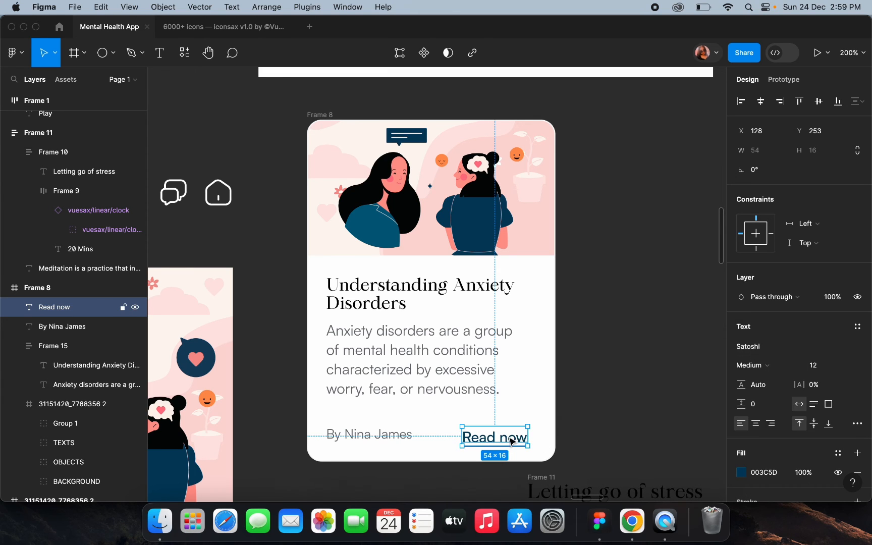
drag(512, 442, 517, 438)
click(576, 396)
Lower the heading and description block to Y 141 and put a description copy above the heading, with its text replaced by "12 Nov, 2023"
click(379, 312)
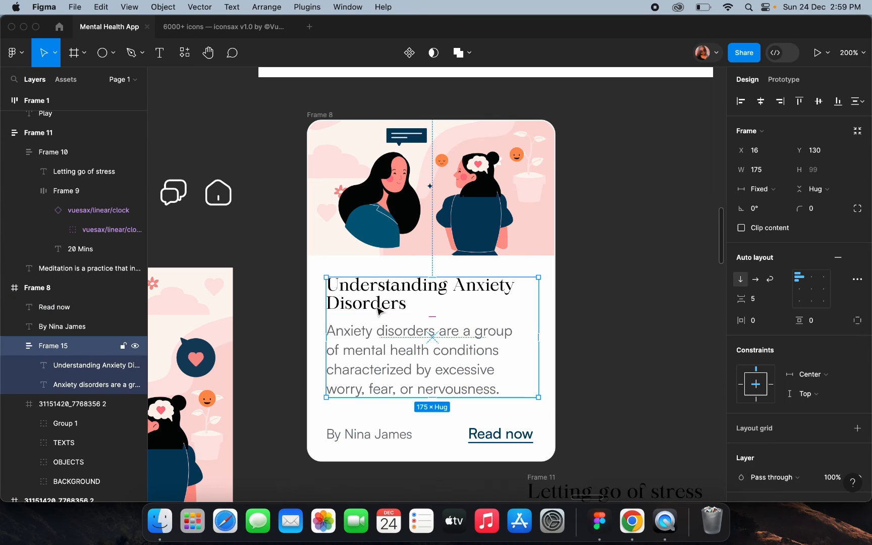
drag(379, 312, 380, 325)
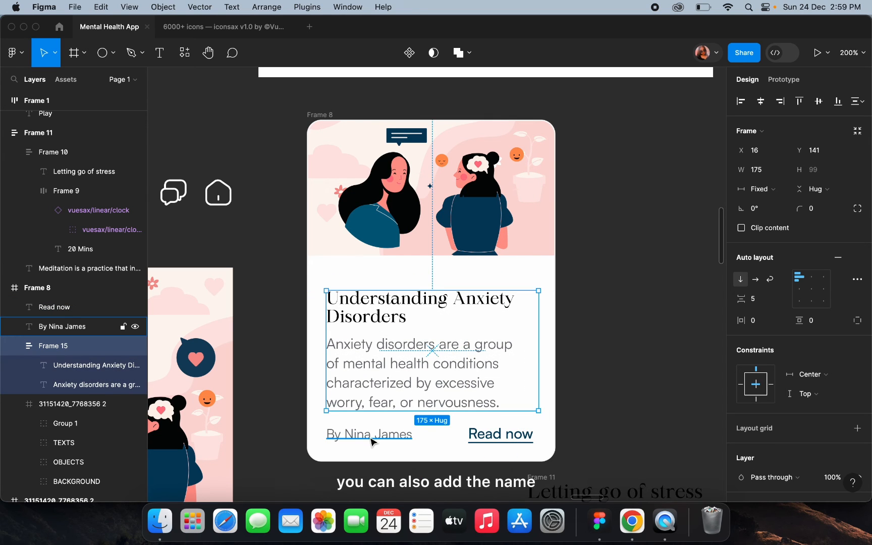
click(363, 362)
drag(366, 360, 374, 282)
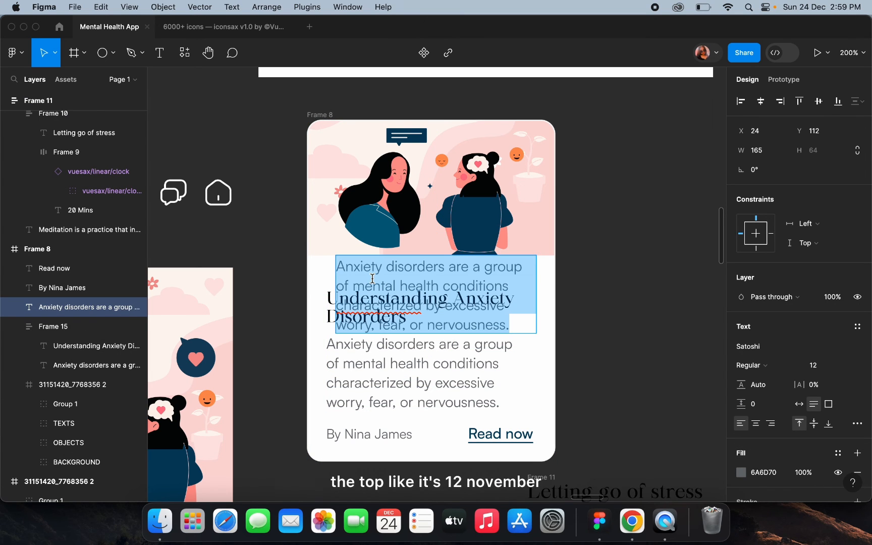
text(12 N)
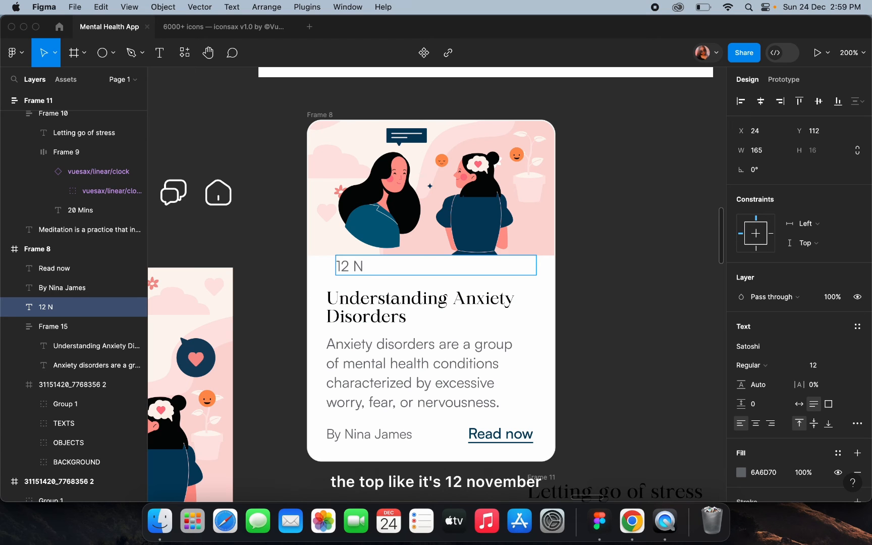
text(ov, 2023)
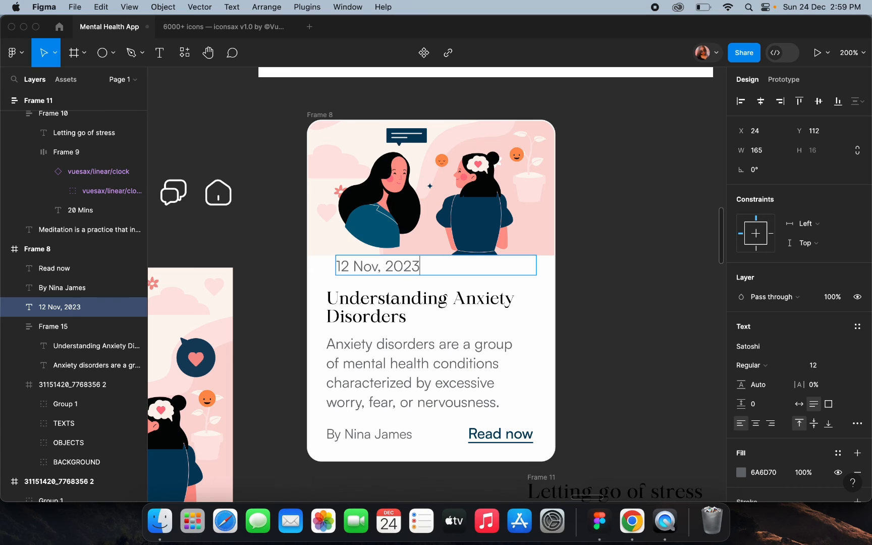
Set the date text to auto width with font size 11
key(Escape)
click(799, 405)
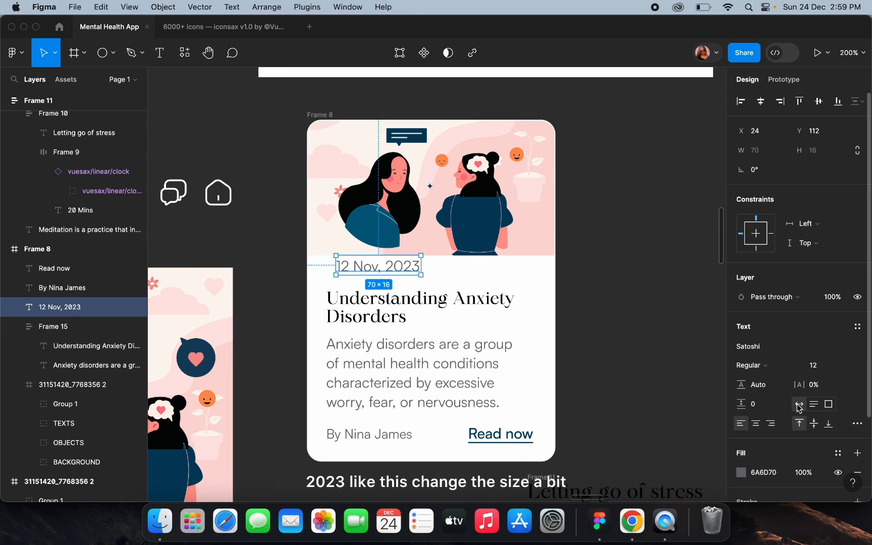
text(11)
key(Return)
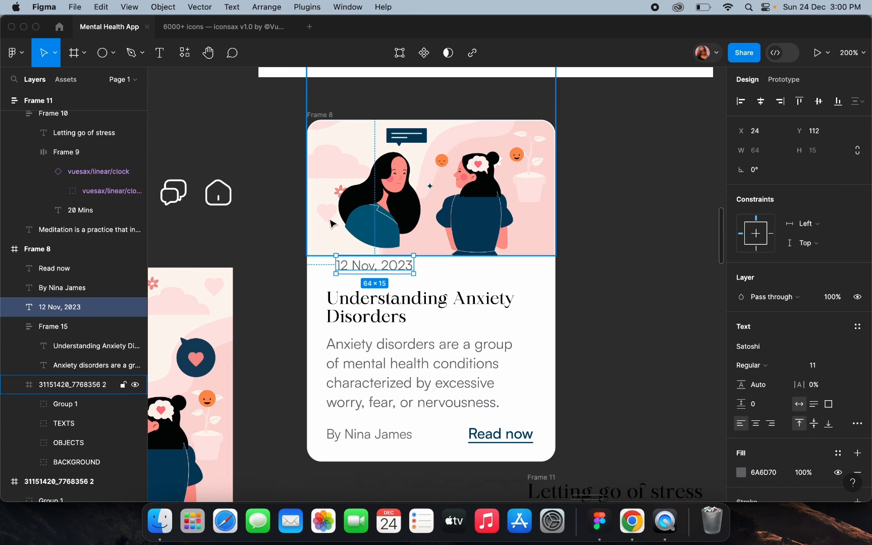
Place the date above the heading inside the text block's auto layout and raise the block to Y 126
drag(354, 268, 354, 305)
click(468, 308)
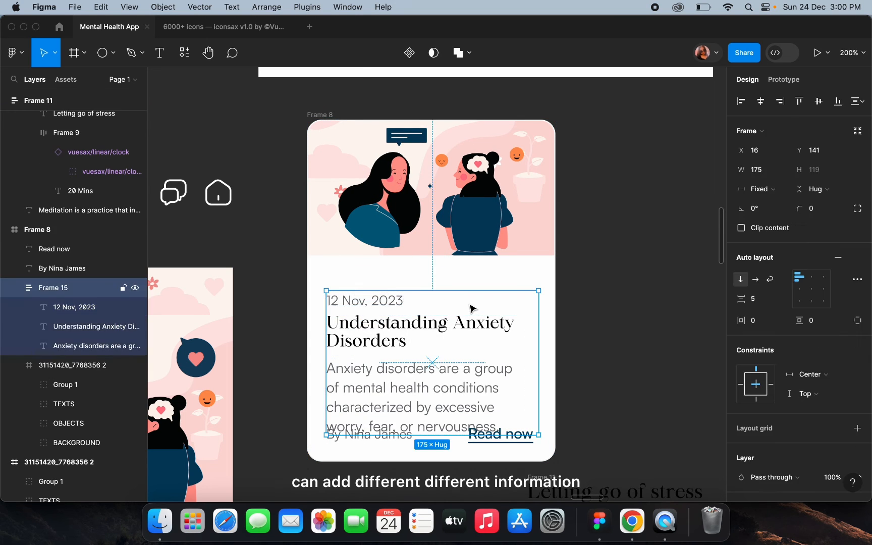
drag(392, 337, 392, 319)
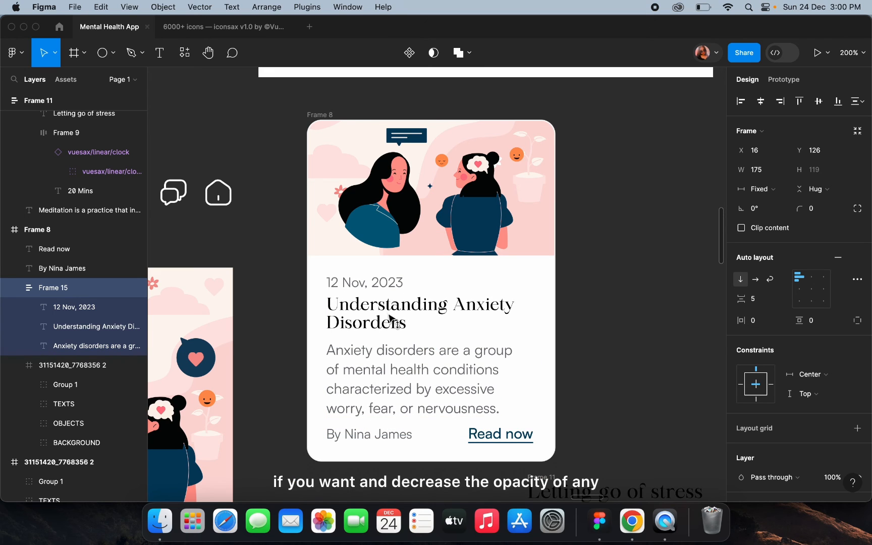
Duplicate the text block in place and move the card's illustration up by about 5 px
key(super+d)
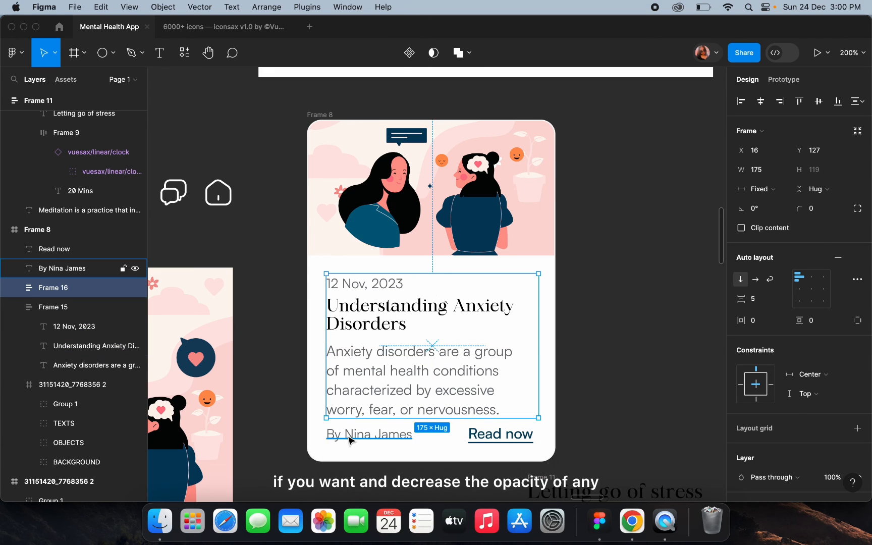
click(368, 434)
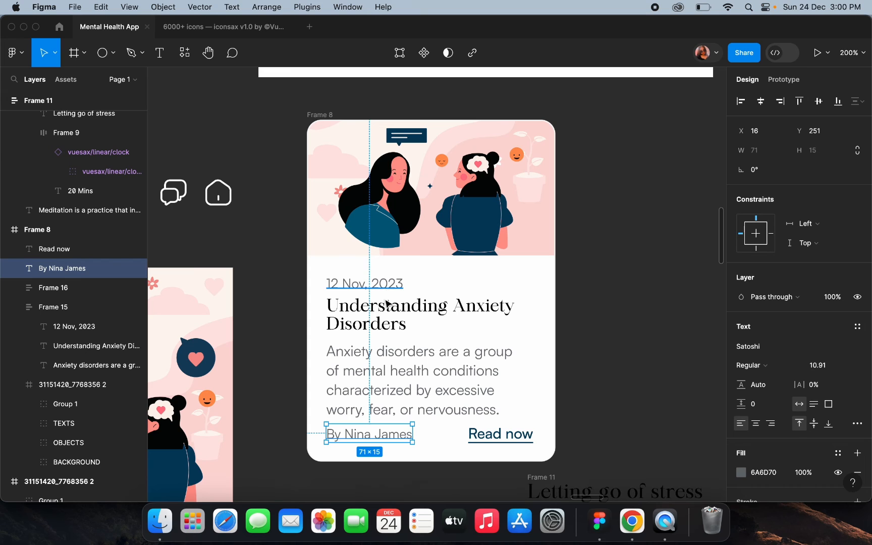
click(435, 307)
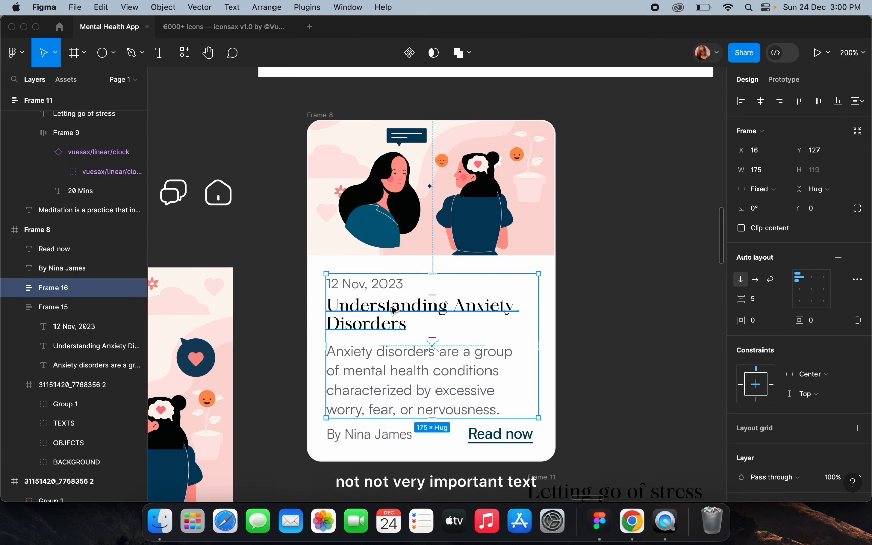
click(376, 213)
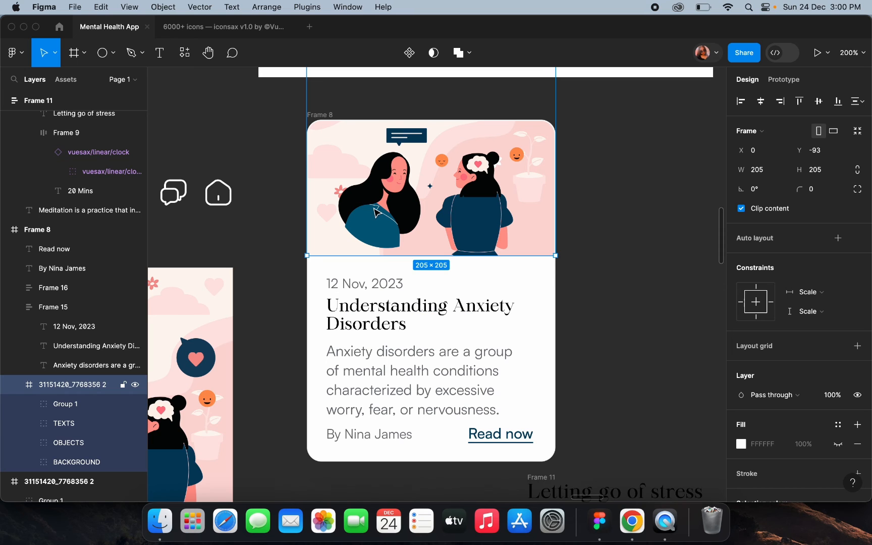
drag(376, 213, 378, 207)
click(362, 297)
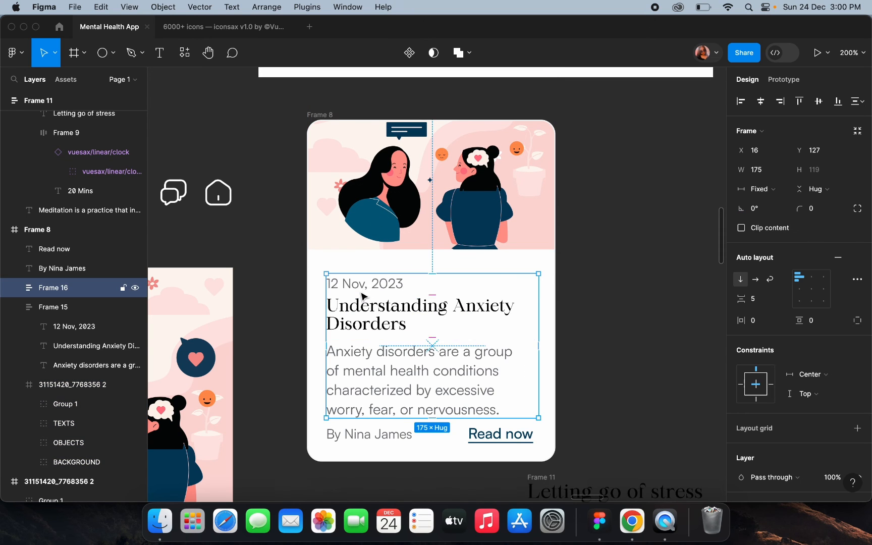
drag(363, 297, 362, 286)
key(super+z)
drag(381, 317, 379, 311)
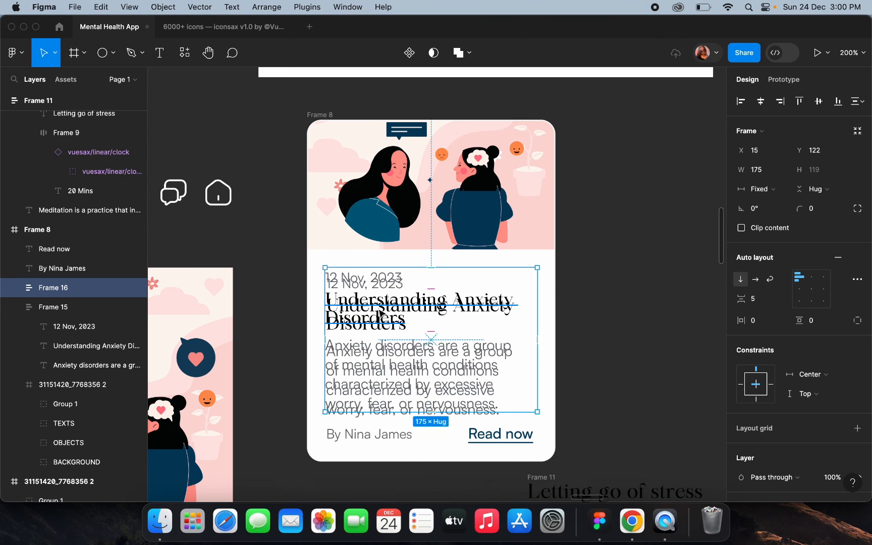
key(super+z)
drag(470, 301, 496, 290)
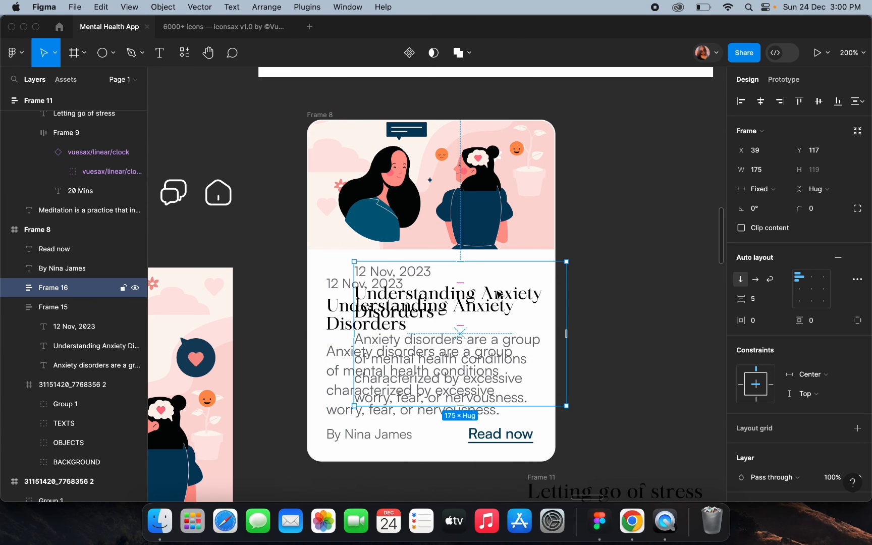
Delete the duplicate text block and raise the remaining one to Y 119
key(Delete)
click(389, 328)
mouse_move(391, 331)
mouse_down()
mouse_move(389, 316)
mouse_move(391, 324)
mouse_up()
Wrap the date and heading in their own nested vertical auto layout with a spacing of 8
click(361, 301)
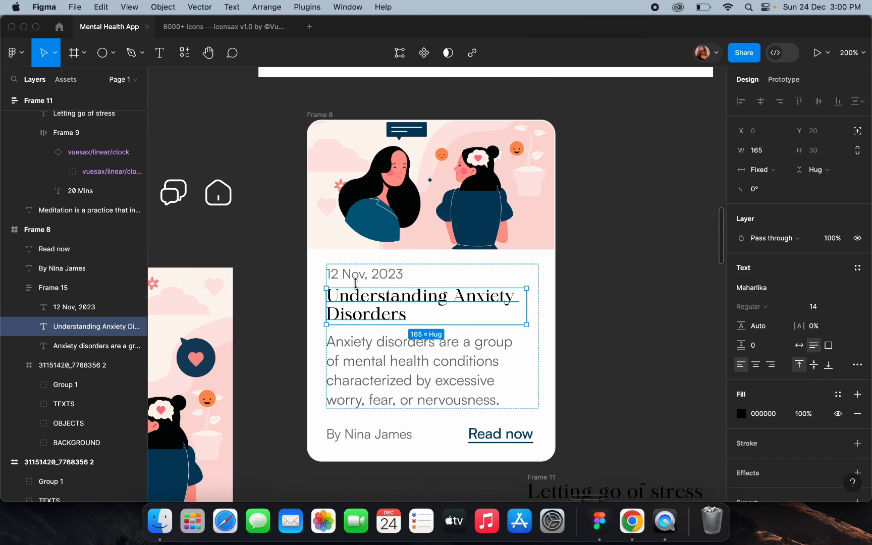
shift+click(356, 280)
key(shift+a)
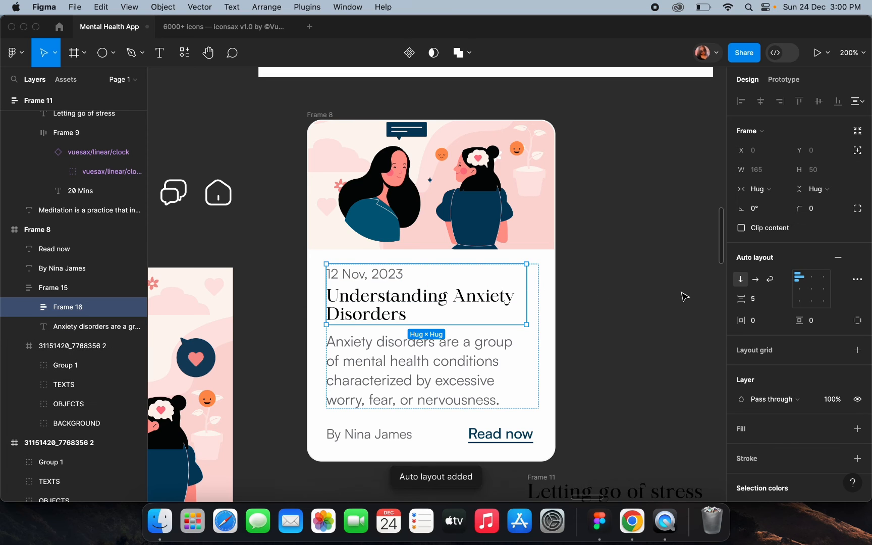
key(Return)
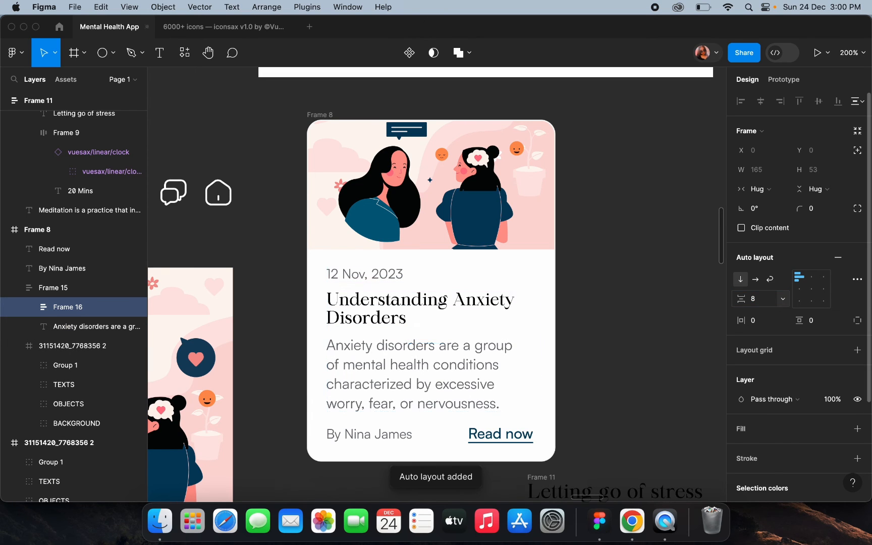
key(Escape)
Set the text block's auto layout spacing between the date-heading group and the description to 2
click(523, 349)
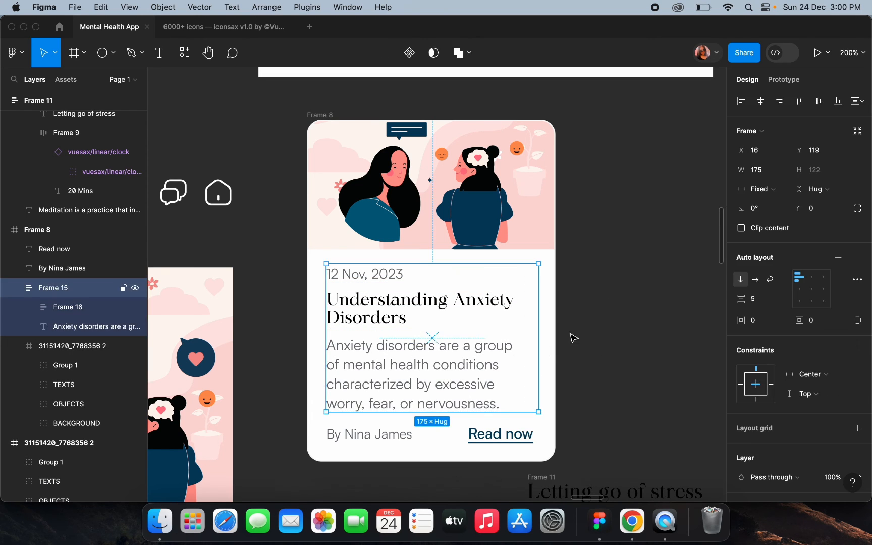
click(422, 324)
click(460, 360)
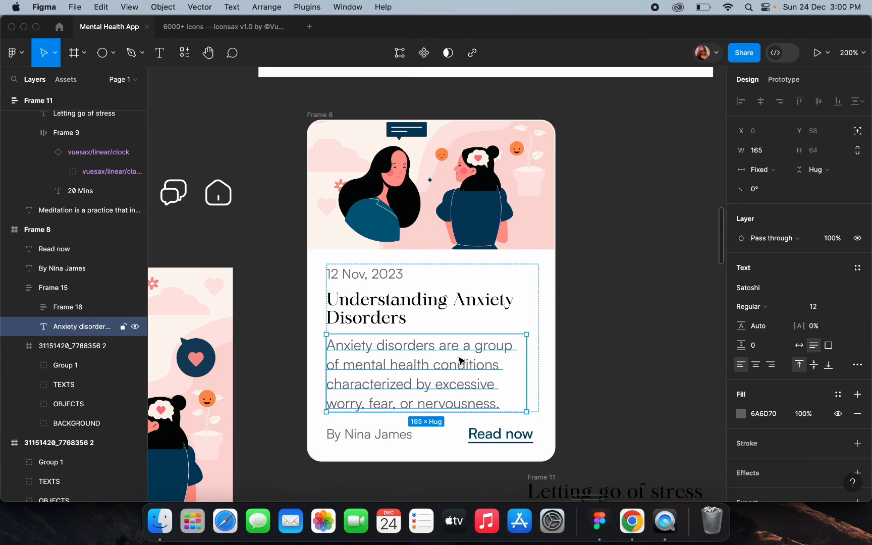
click(538, 344)
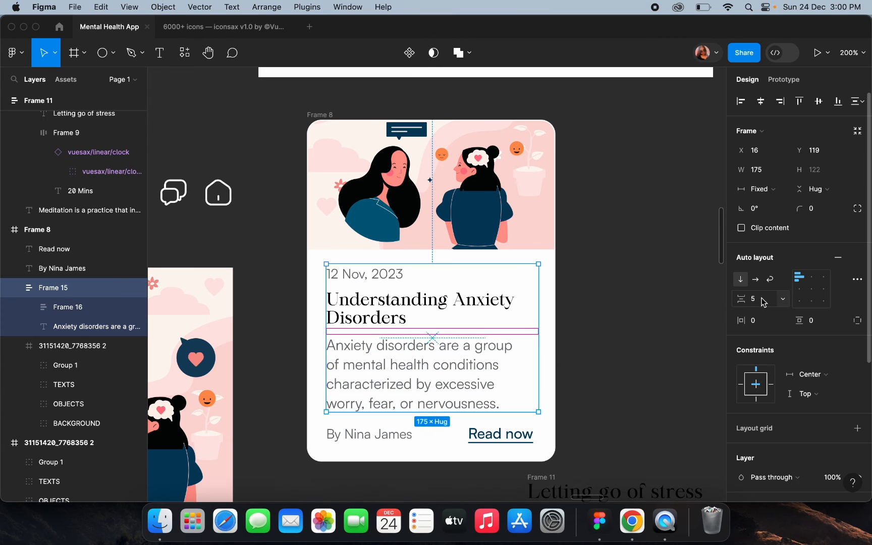
text(2)
key(Return)
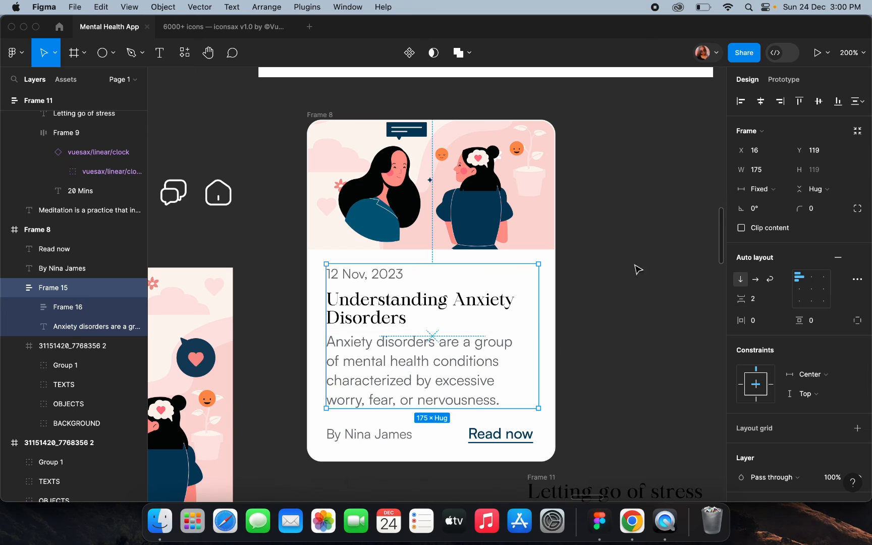
click(637, 267)
Delete the author line from the card and move "Read now" into its place at X 16, Y 250
scroll(641, 268, down, 2)
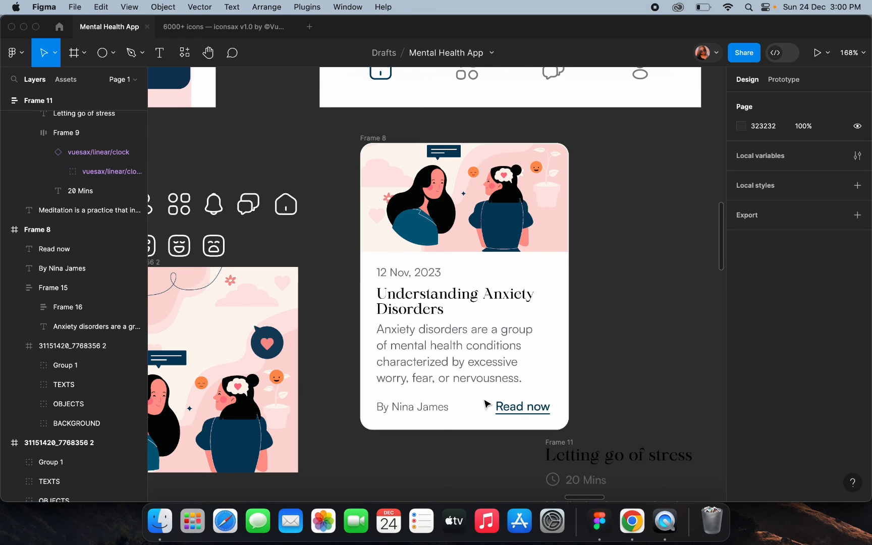
click(383, 139)
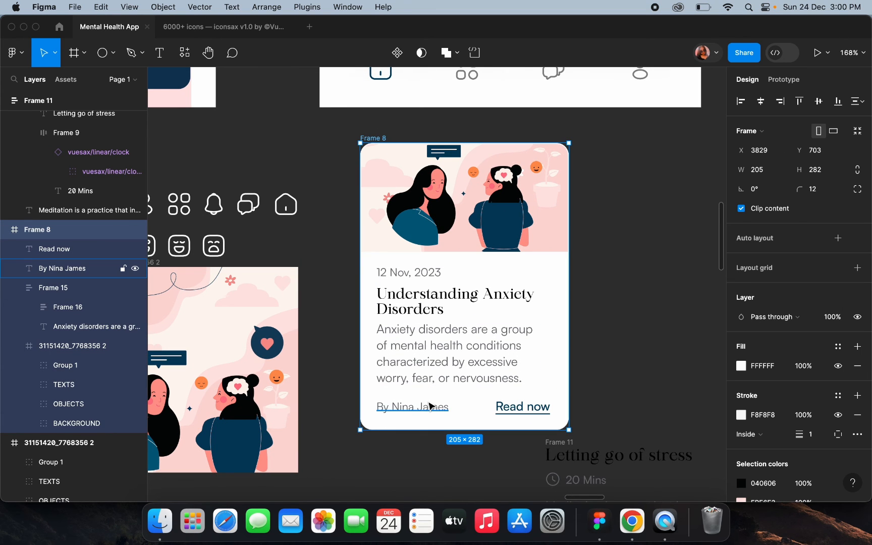
click(412, 406)
scroll(412, 406, up, 3)
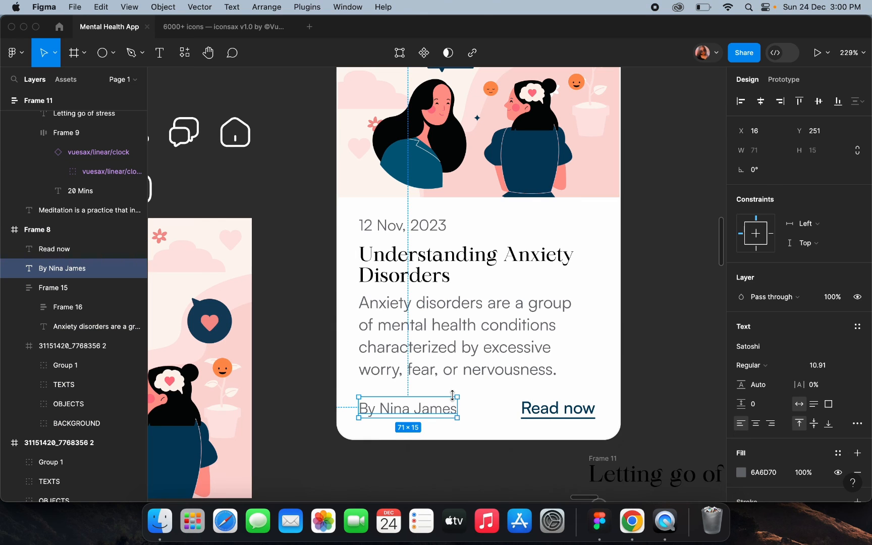
key(Delete)
click(551, 411)
drag(551, 411, 391, 413)
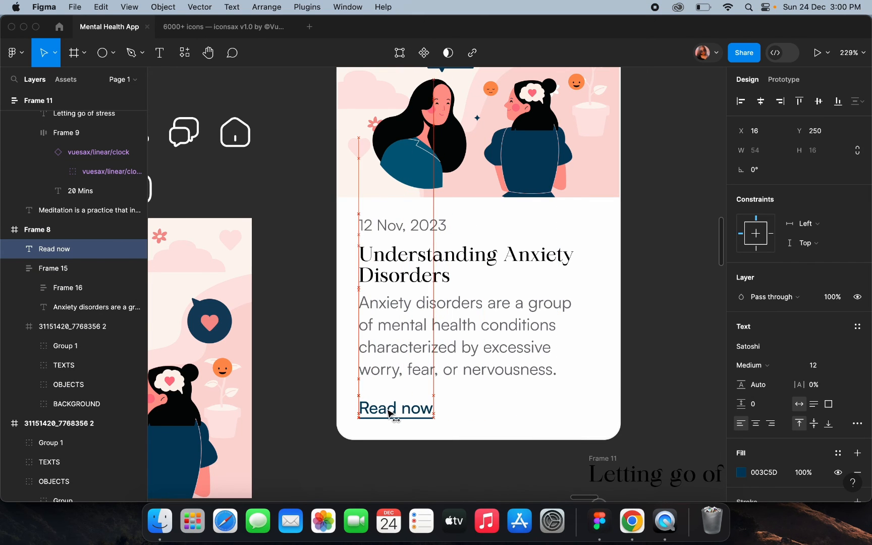
click(323, 373)
scroll(323, 373, down, 3)
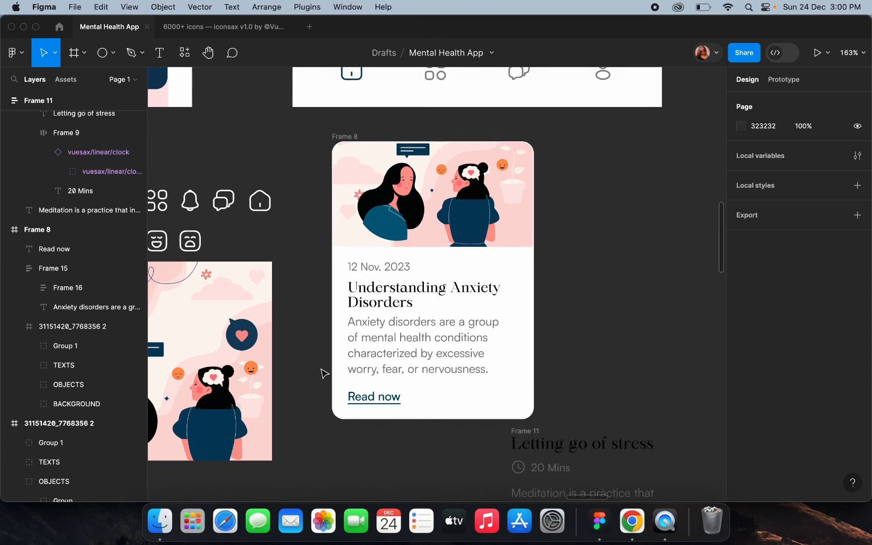
Try "Read now" in the card's lower-right corner at X 129, and undo the move
click(375, 399)
drag(375, 402, 484, 396)
key(cmd+z)
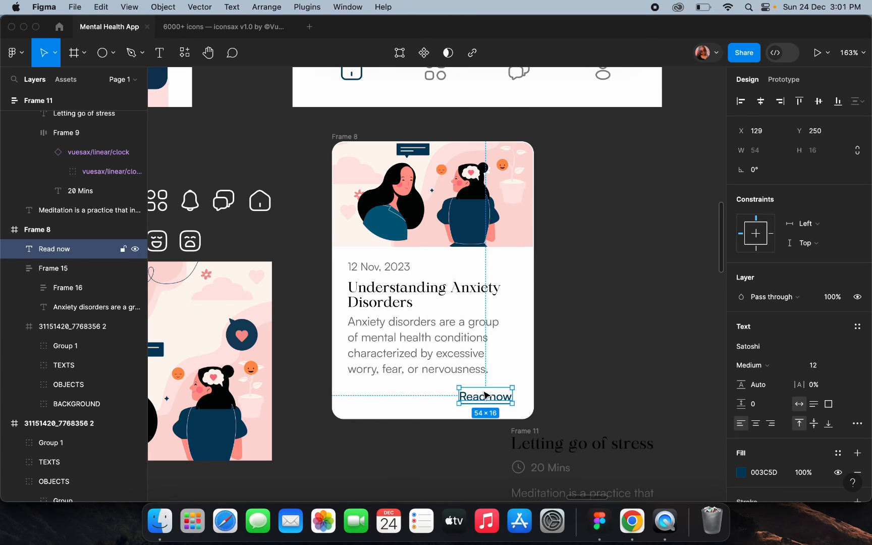
key(super+z)
click(618, 322)
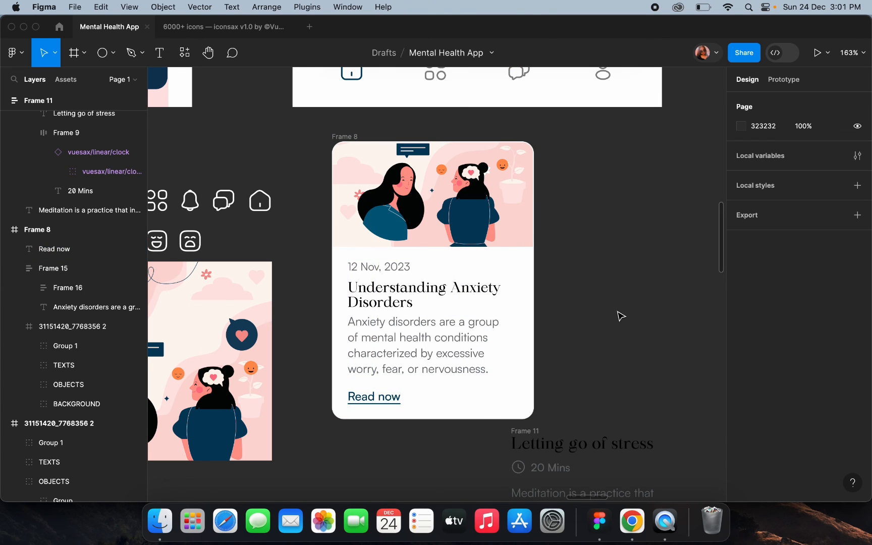
Copy the finished article card and paste it to replace the placeholder card under Recommended Articles on the home screen
scroll(605, 319, down, 3)
scroll(555, 298, right, 2)
scroll(555, 298, up, 1)
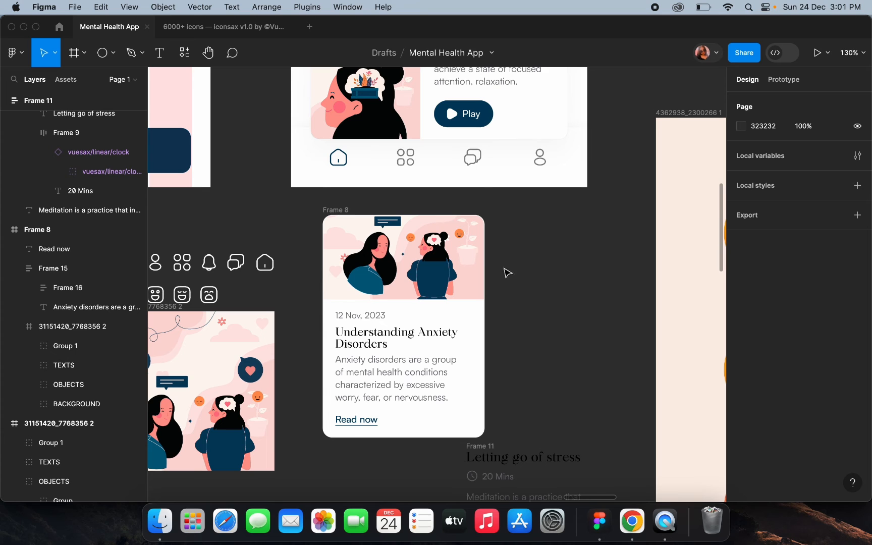
click(341, 209)
scroll(341, 209, down, 3)
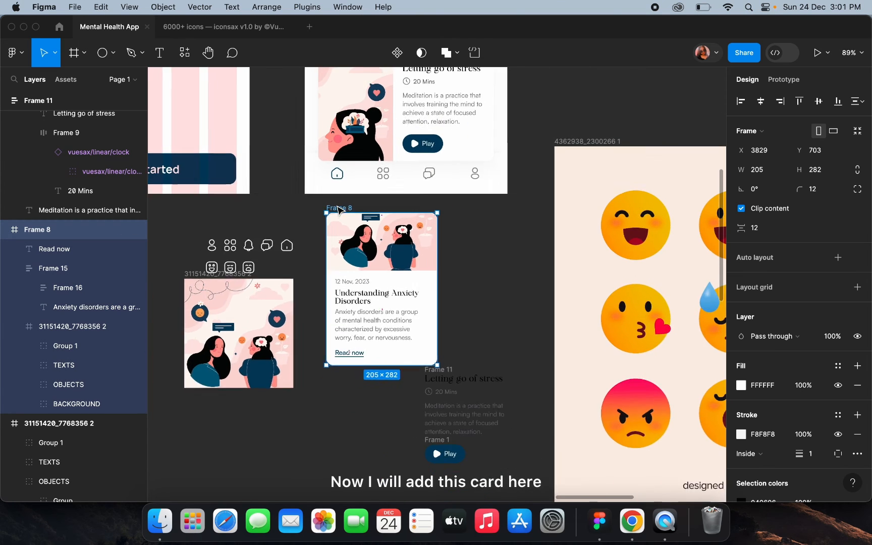
scroll(353, 202, up, 2)
click(356, 179)
key(super+shift+r)
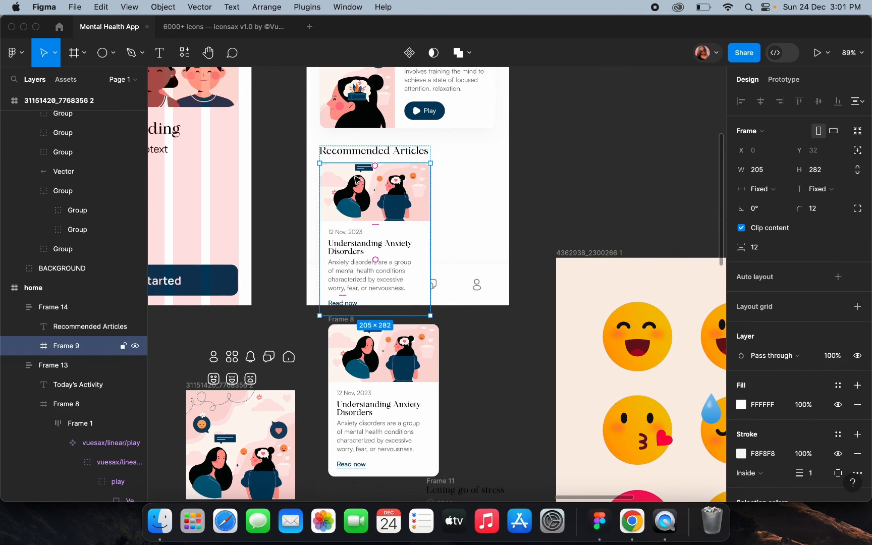
Send the Recommended Articles section to the back so it sits behind the bottom navigation bar
click(529, 378)
click(422, 205)
right_click(422, 206)
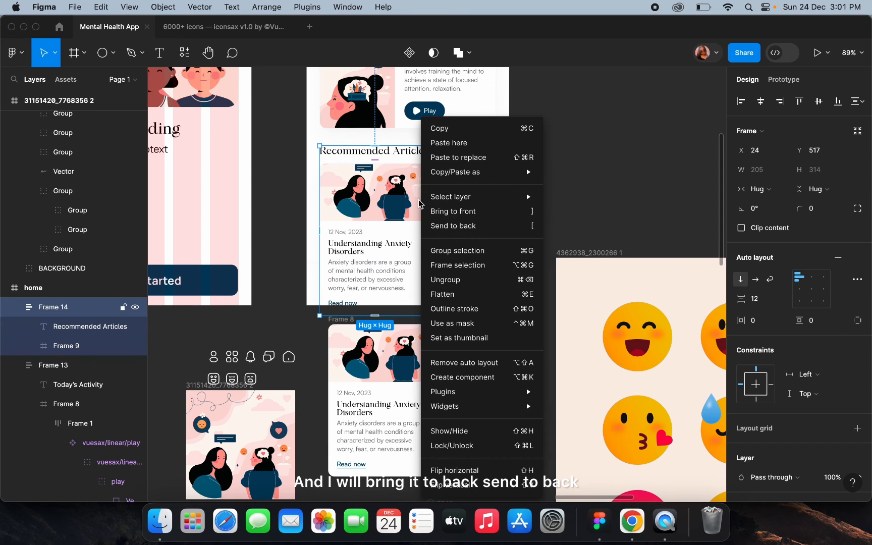
click(457, 225)
click(561, 193)
scroll(561, 193, up, 3)
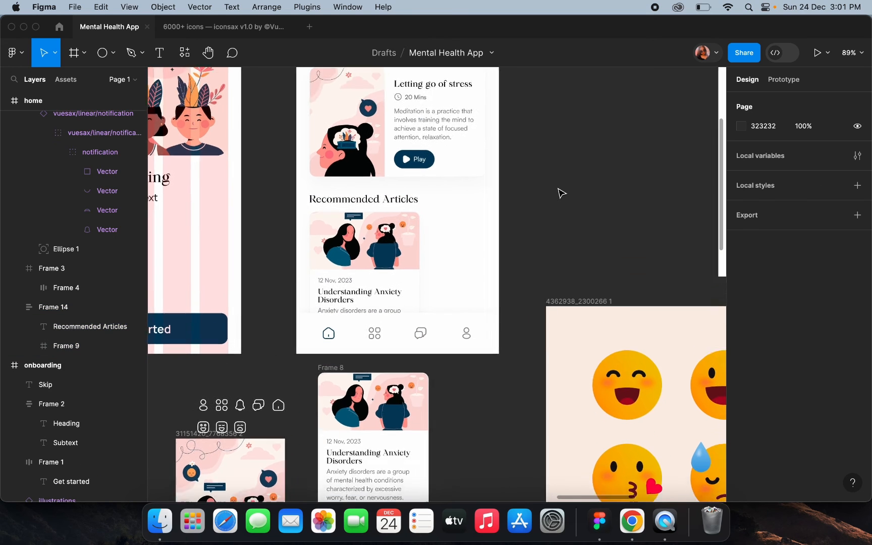
Duplicate the article card inside the Recommended Articles section
double_click(370, 262)
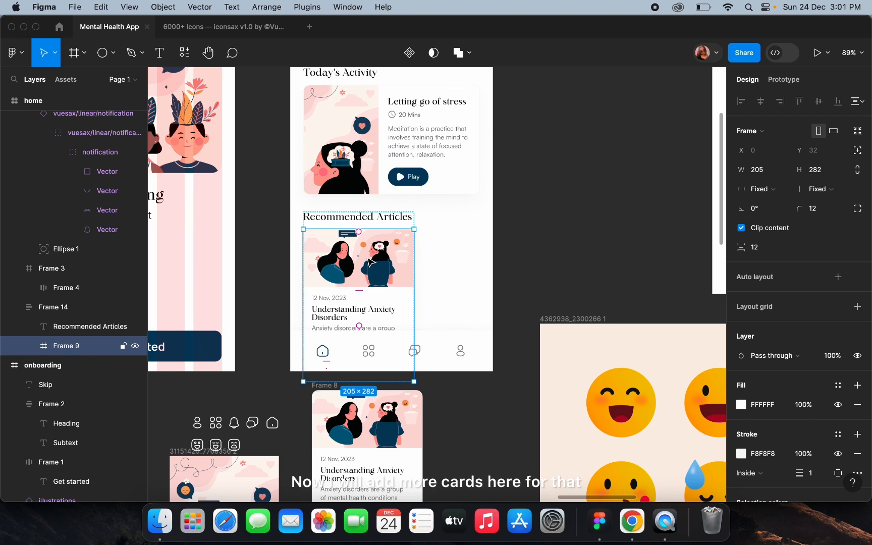
key(super+d)
click(555, 262)
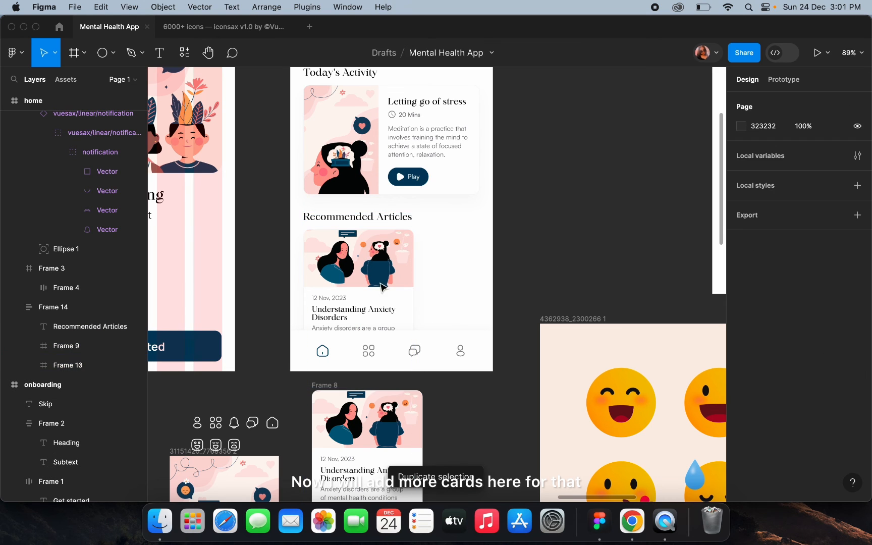
Change the Recommended Articles section's auto layout direction to horizontal
double_click(382, 287)
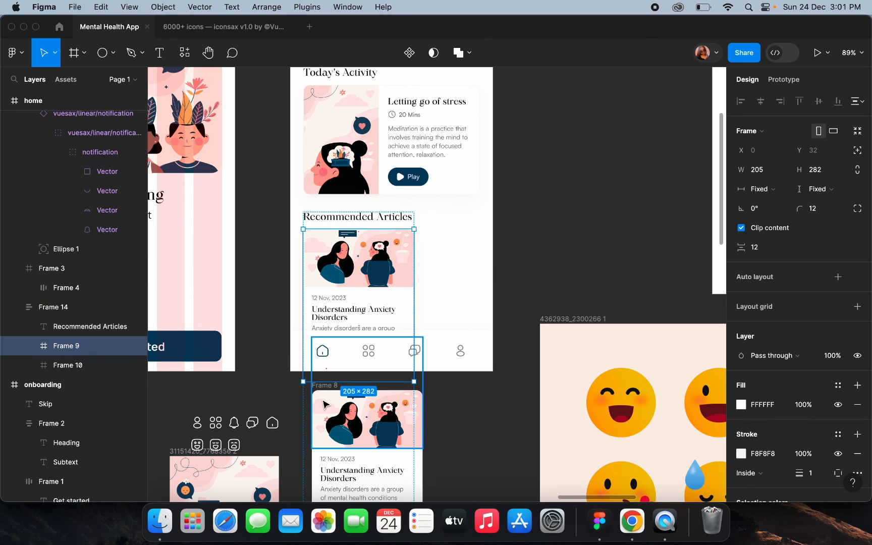
key(shift+Return)
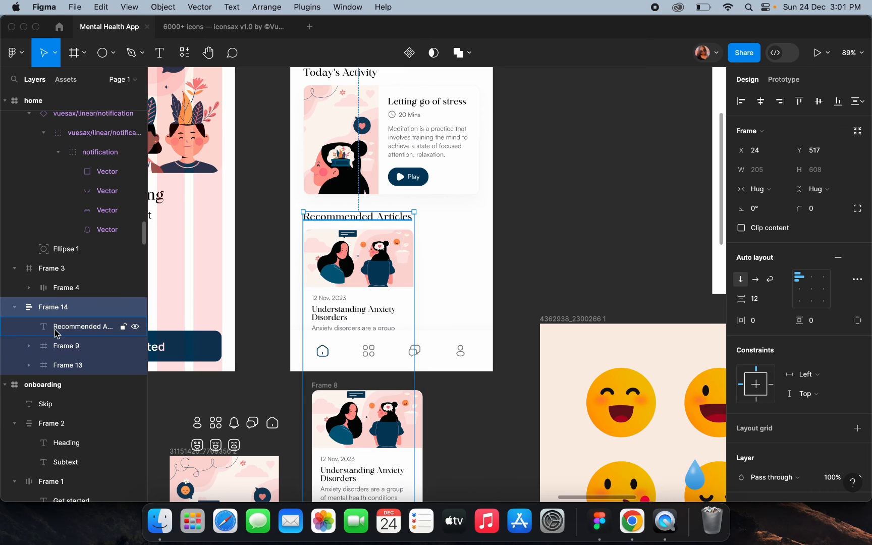
click(756, 279)
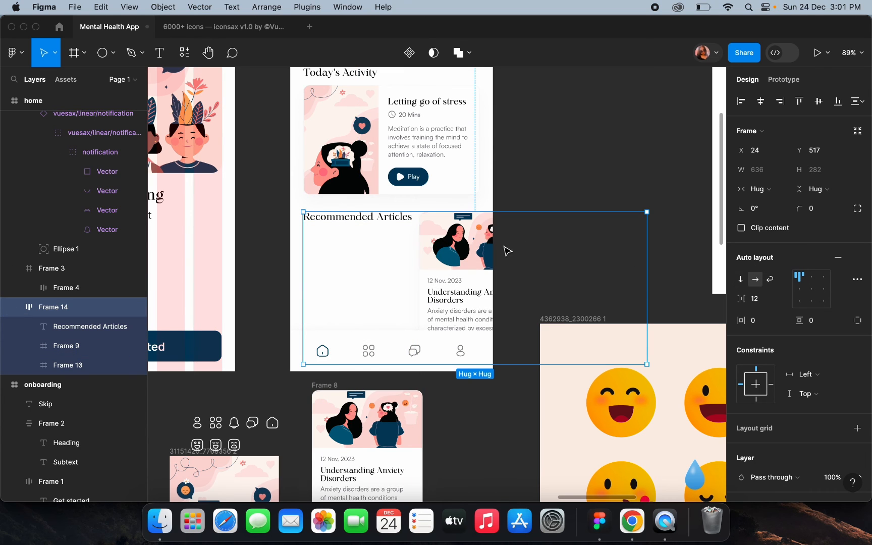
Undo the Recommended Articles section's horizontal direction and wrap its two article cards in their own horizontal auto layout
click(69, 348)
key(super+z)
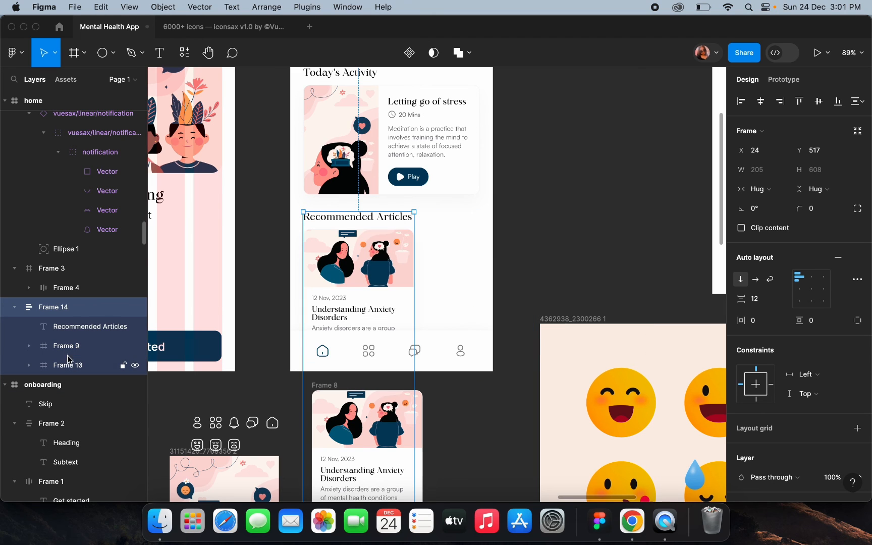
click(63, 347)
double_click(63, 362)
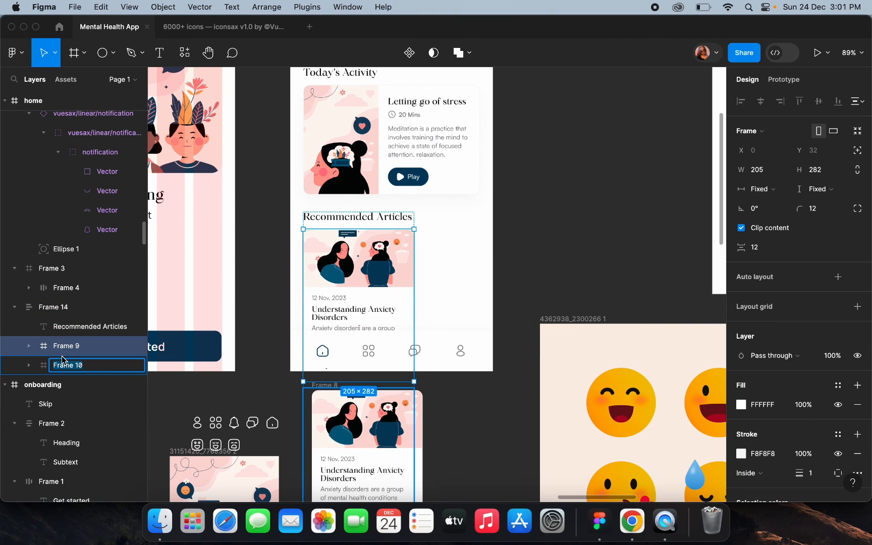
key(Return)
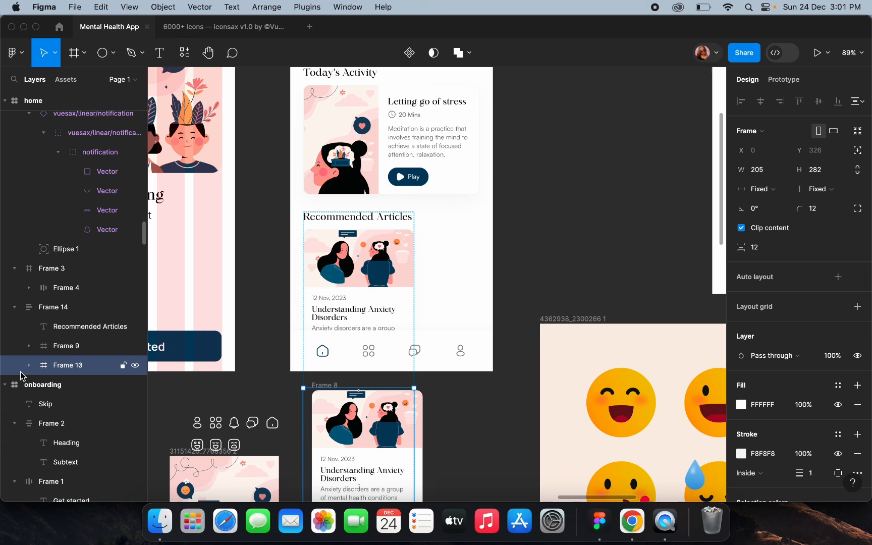
shift+click(79, 348)
key(shift+a)
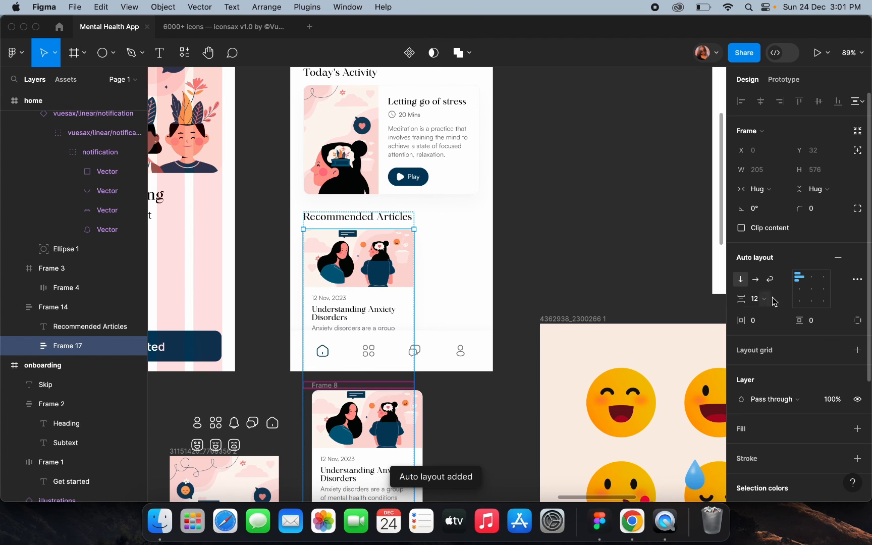
click(755, 280)
click(606, 225)
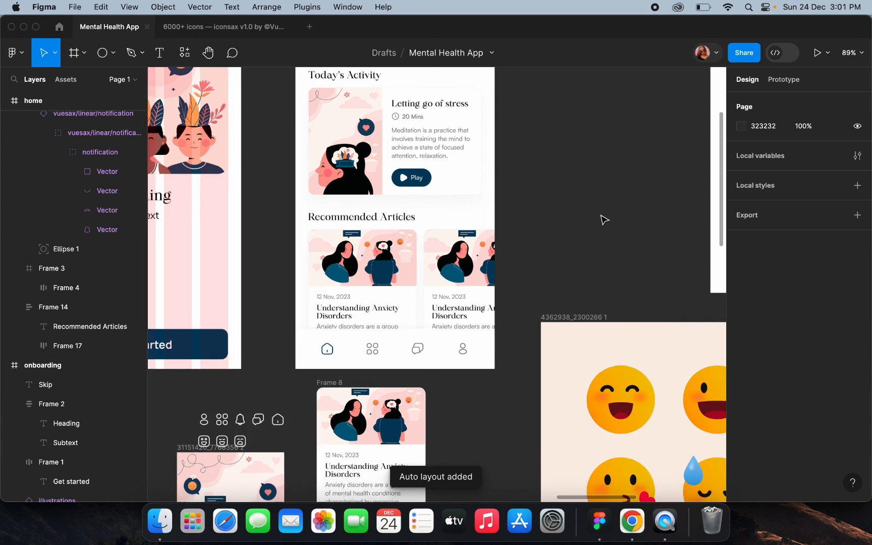
Delete the leftover standalone article card below the home screen
scroll(434, 305, down, 3)
click(395, 347)
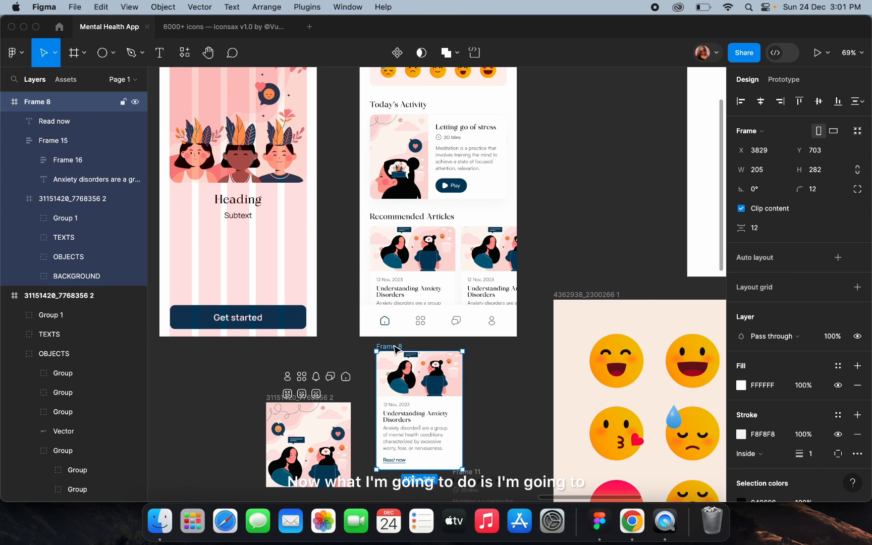
key(Escape)
Copy the group with the watering can and plant-headed figure from the first illustration on the illustrations board
scroll(588, 166, up, 5)
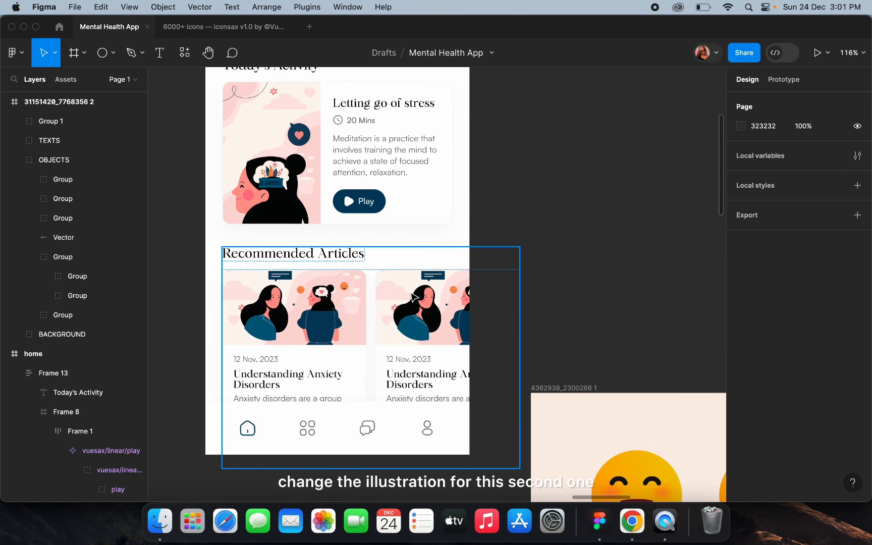
scroll(433, 325, down, 5)
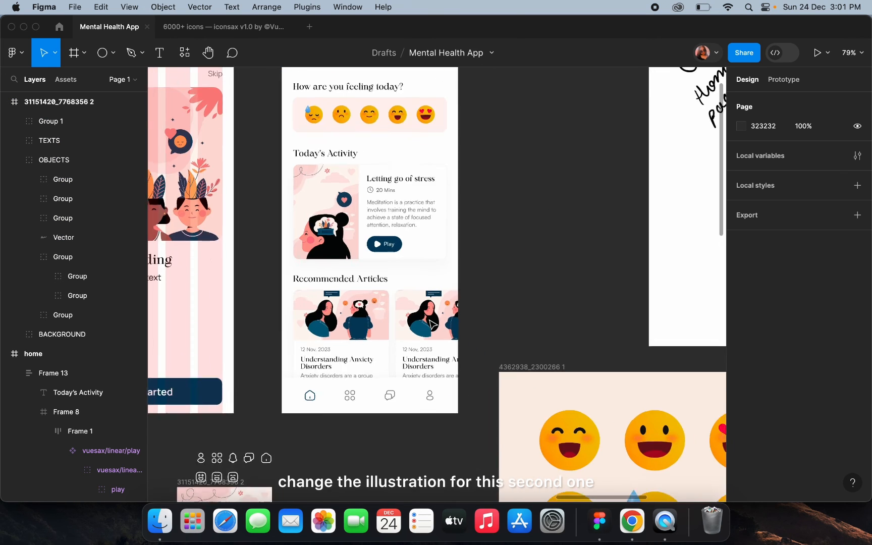
scroll(433, 325, down, 2)
scroll(433, 325, left, 5)
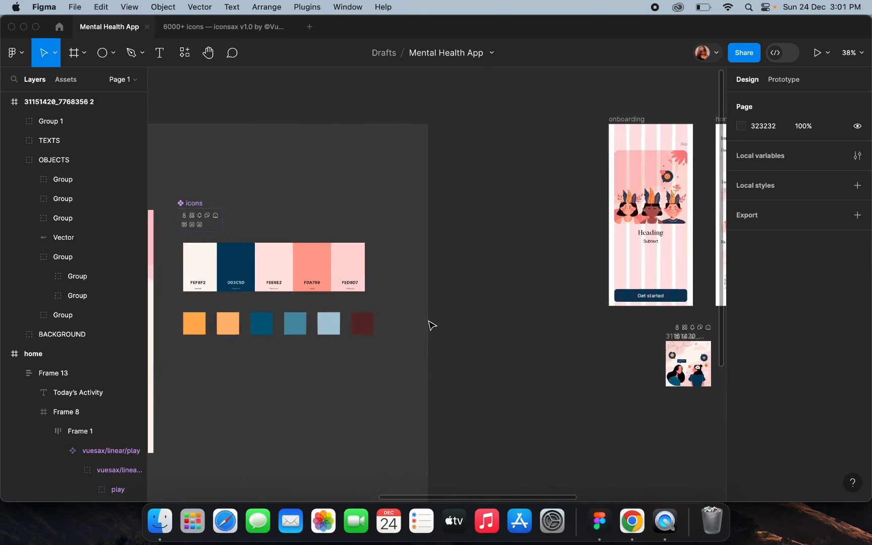
scroll(433, 325, down, 3)
scroll(432, 325, left, 5)
scroll(404, 328, down, 3)
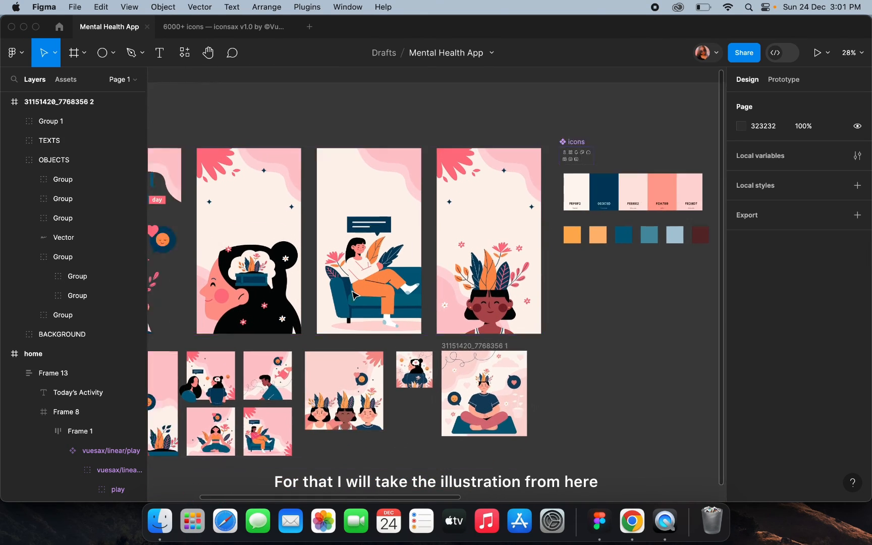
scroll(361, 337, up, 1)
double_click(256, 373)
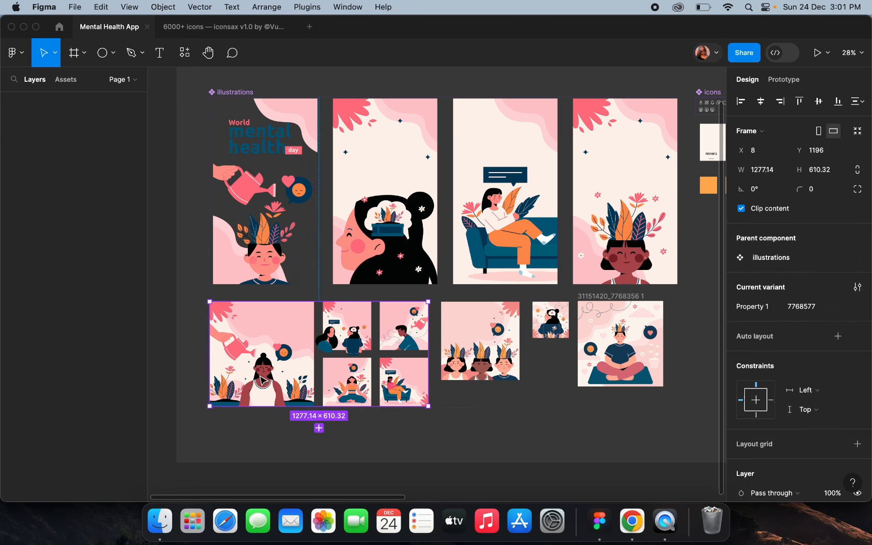
double_click(288, 248)
double_click(281, 251)
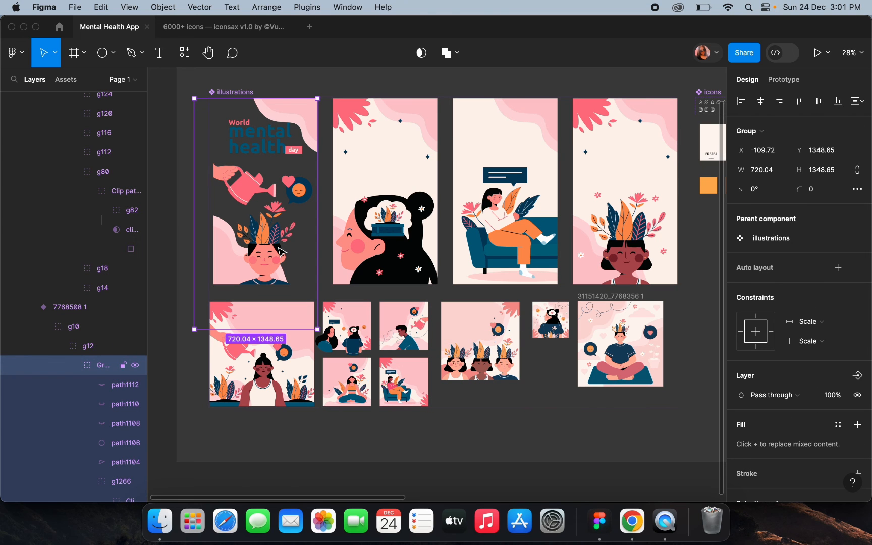
double_click(261, 252)
click(87, 367)
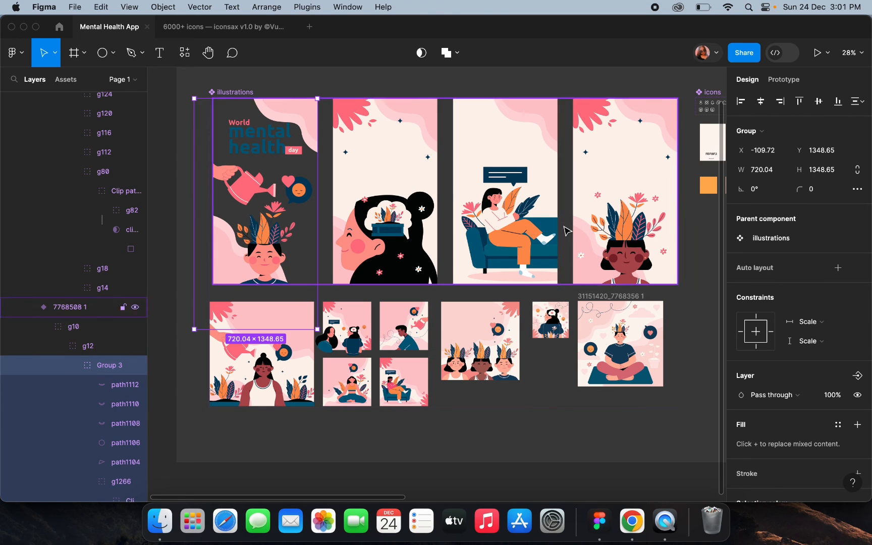
Try to replace the artwork in the second article card with the copied figure group and scale it down
scroll(566, 230, right, 10)
scroll(678, 184, up, 3)
scroll(303, 126, up, 5)
scroll(392, 198, up, 2)
double_click(391, 198)
double_click(391, 198)
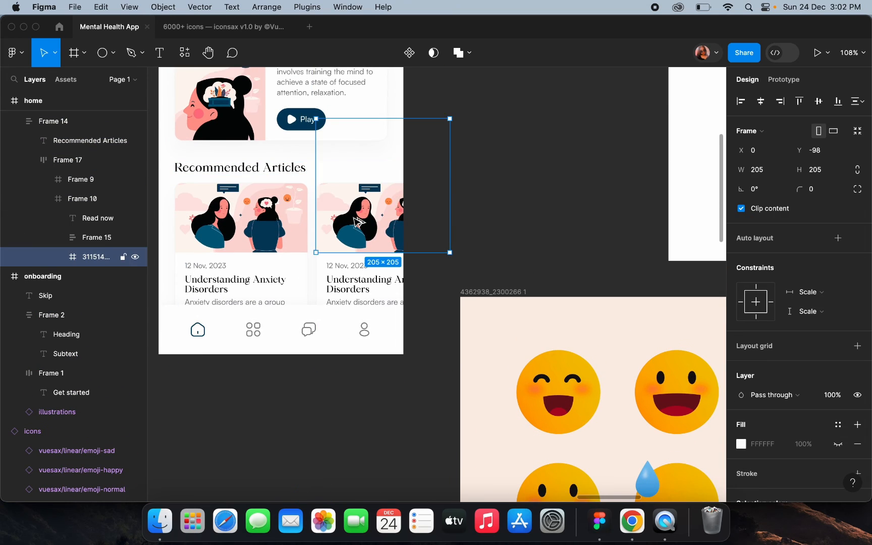
key(super+shift+r)
scroll(391, 197, down, 4)
key(k)
drag(322, 447, 384, 199)
key(super+z)
key(super+z)
Replace the foreground group in the second article card's illustration with the copied figure group
scroll(361, 213, up, 4)
double_click(360, 212)
key(super+shift+r)
scroll(361, 212, down, 6)
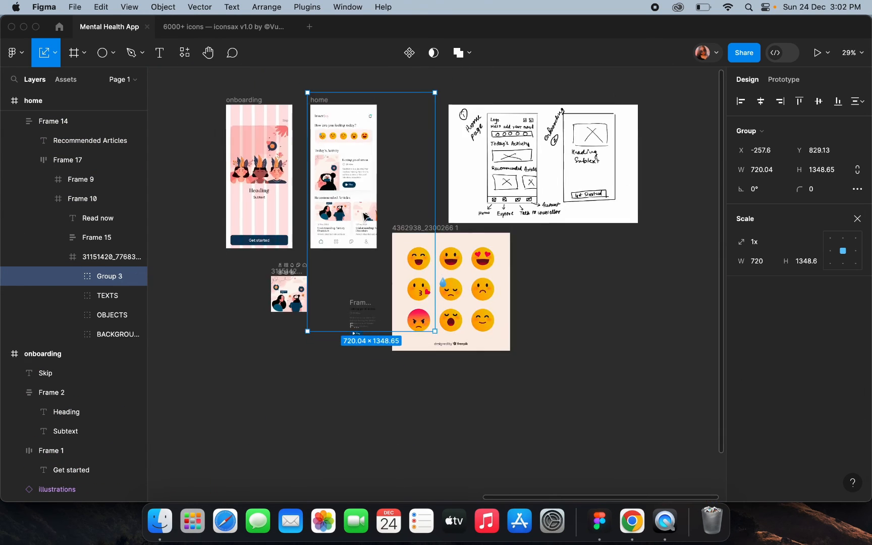
Scale the pasted figure group down proportionally to about 125 × 234 px within the second card's image area
drag(360, 331, 361, 221)
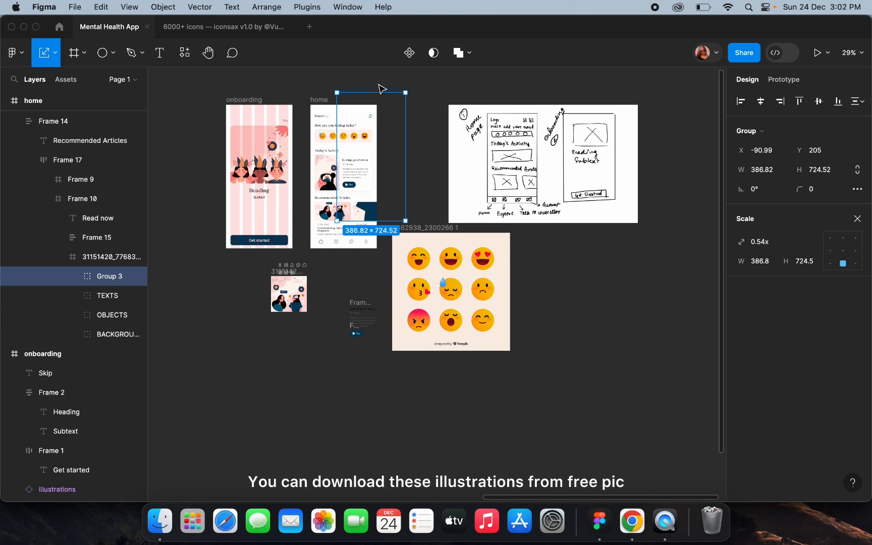
drag(374, 90, 366, 198)
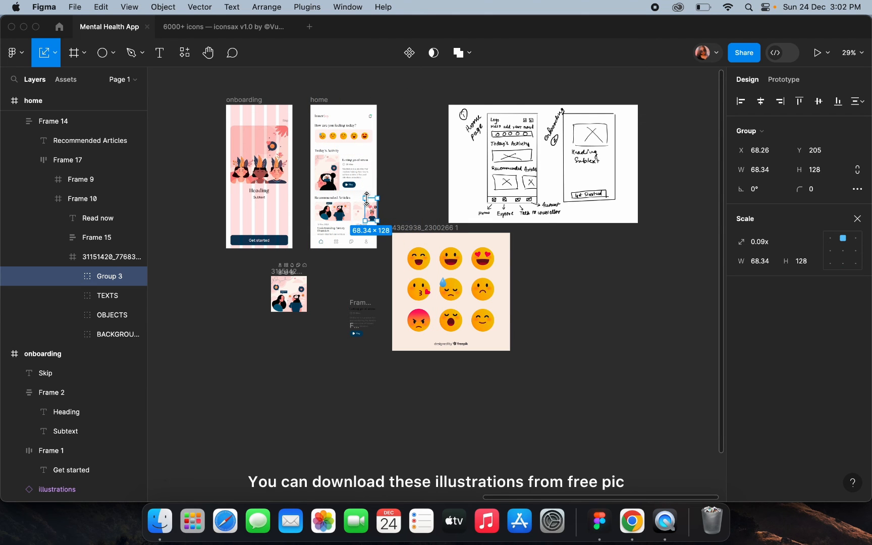
scroll(366, 198, up, 10)
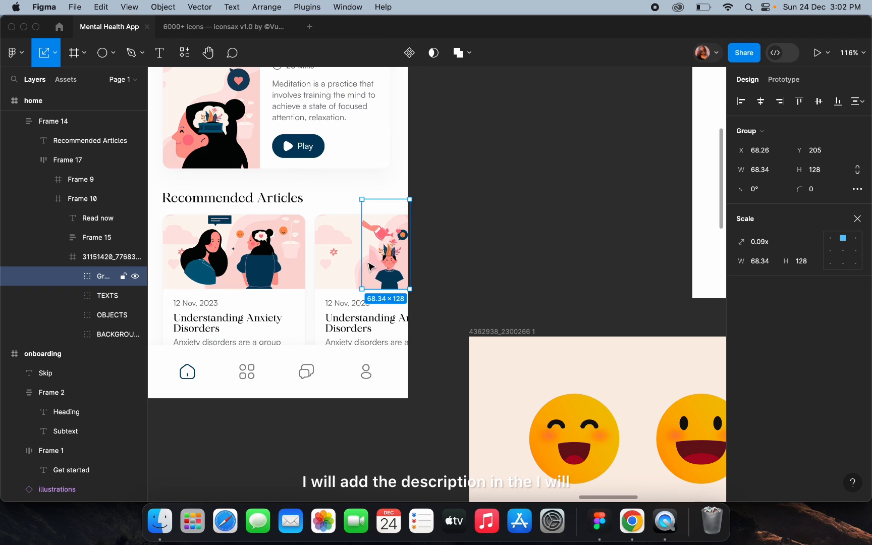
drag(364, 261, 296, 267)
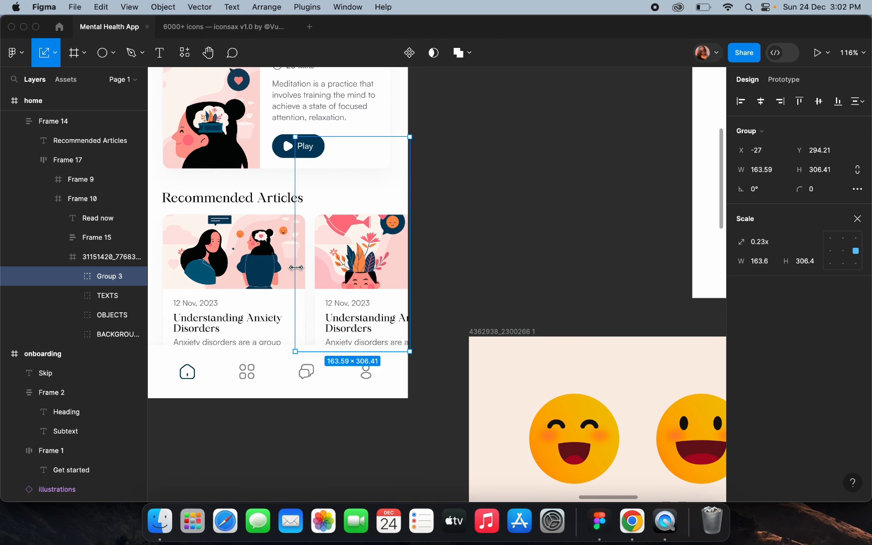
mouse_move(384, 263)
mouse_down()
mouse_move(387, 247)
mouse_move(391, 261)
mouse_move(384, 259)
mouse_up()
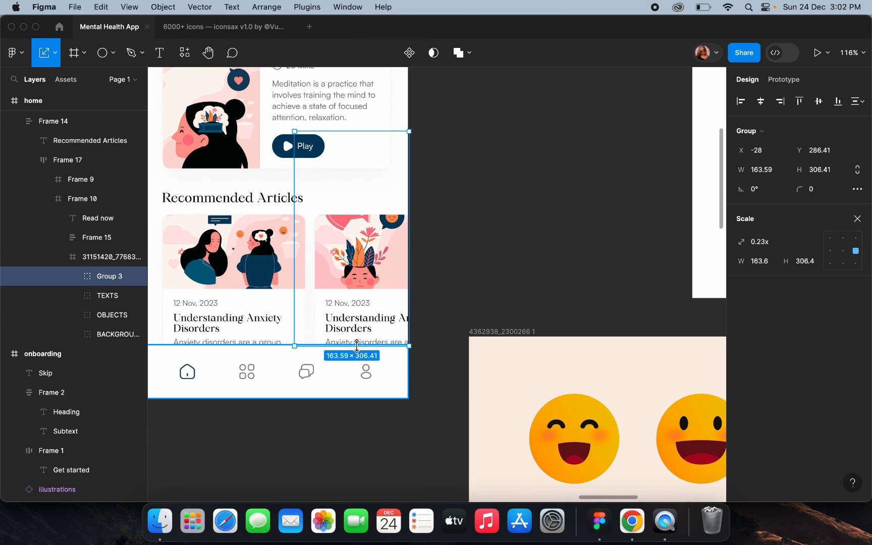
drag(357, 346, 352, 284)
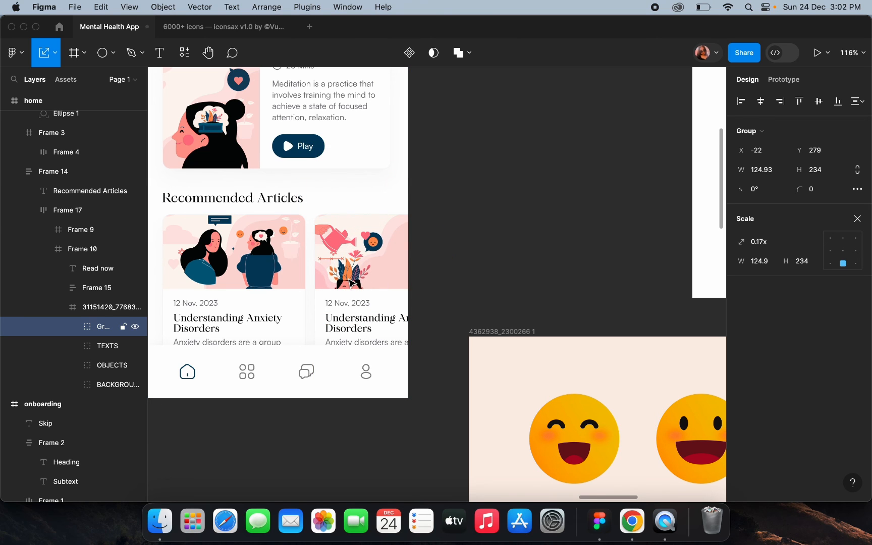
Try moving the figure group up to Y 222, and shift it back down to Y 278
key(shift+Up)
key(shift+Up)
key(Up)
key(Up)
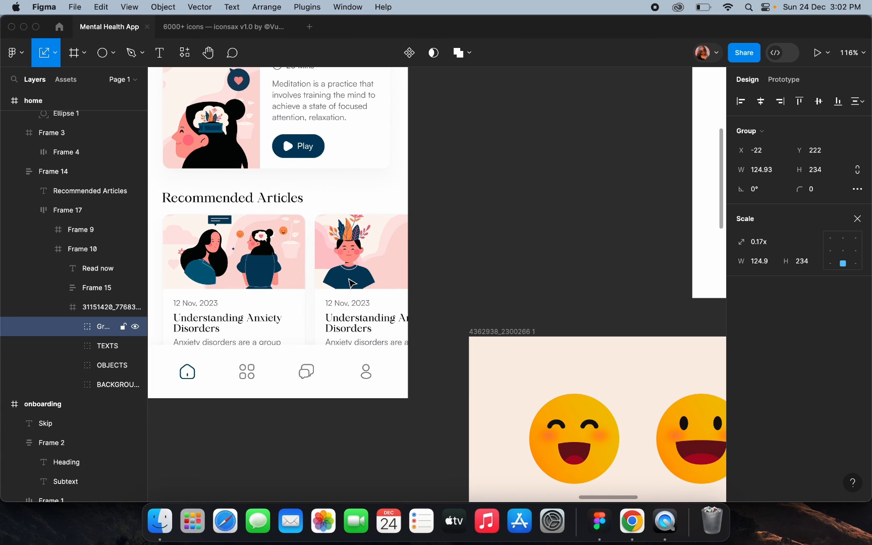
key(shift+Down)
key(shift+Down)
key(shift+Down)
key(shift+Down)
key(shift+Down)
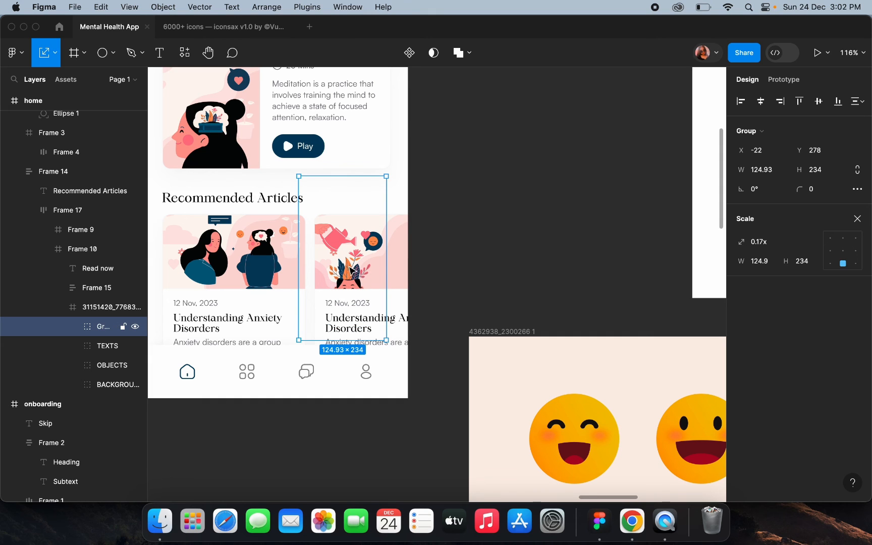
Scale the figure group to 190 px wide and position it at about Y 309 in the second card's image
drag(387, 254, 432, 260)
key(shift+Up)
key(shift+Up)
key(shift+Up)
key(shift+Up)
key(shift+Up)
key(shift+Up)
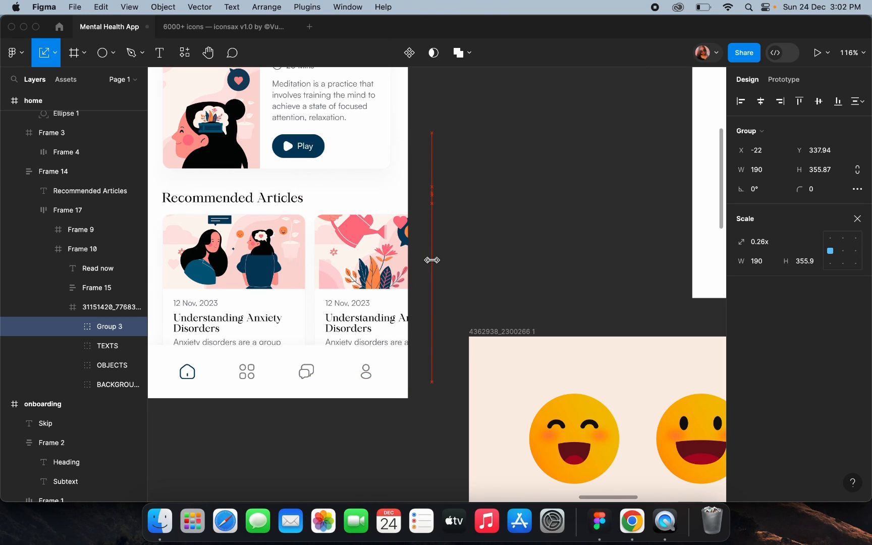
key(Down)
key(Down)
key(Down)
key(Down)
key(Down)
key(Down)
key(Down)
key(Down)
key(Down)
key(Down)
key(Down)
key(Down)
key(Down)
key(Down)
key(Down)
key(Down)
key(Down)
key(Down)
key(Down)
key(Down)
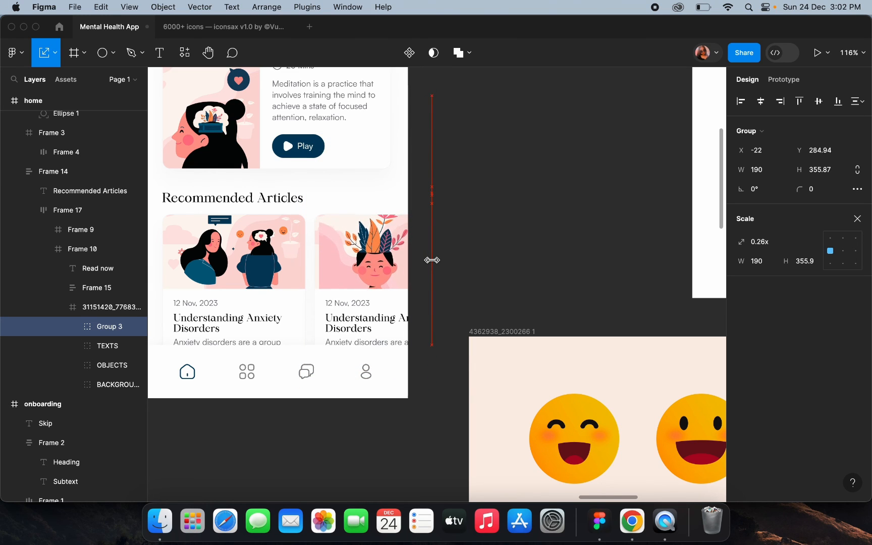
key(Down)
key(Down)
key(Down)
key(Down)
key(Down)
key(Down)
key(Down)
key(Down)
key(Down)
key(Down)
key(Down)
key(Down)
key(Down)
key(Down)
key(Down)
key(Down)
key(Down)
key(Down)
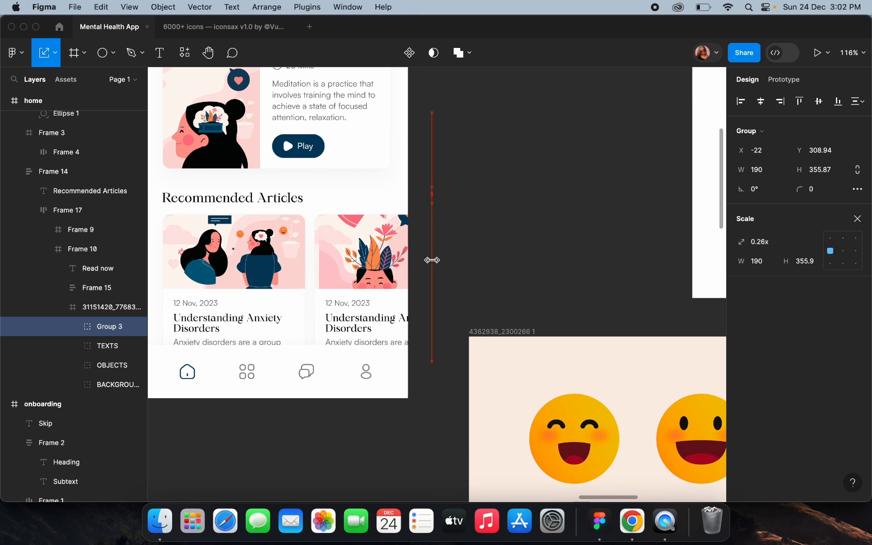
click(479, 232)
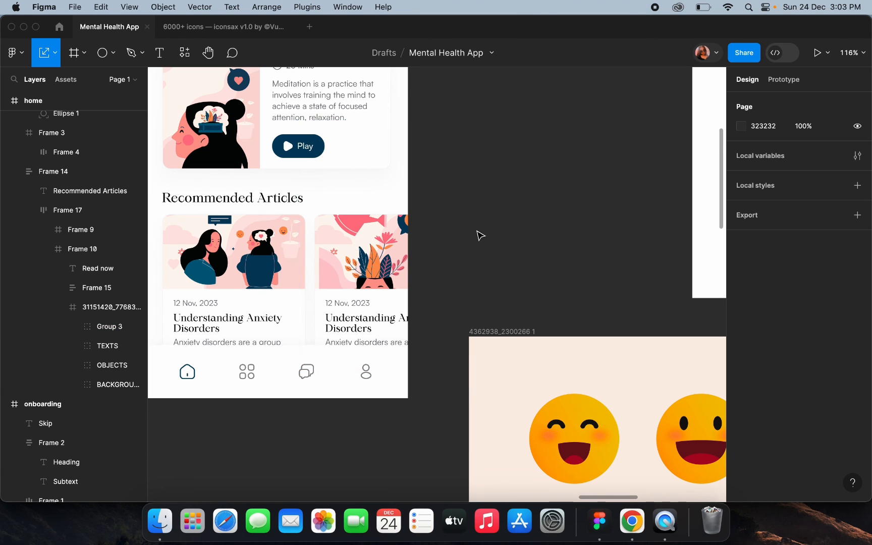
Switch to ChatGPT in Chrome and copy the topic title "Self-Care for Mental Health" from the article list
scroll(476, 235, down, 5)
scroll(403, 186, up, 5)
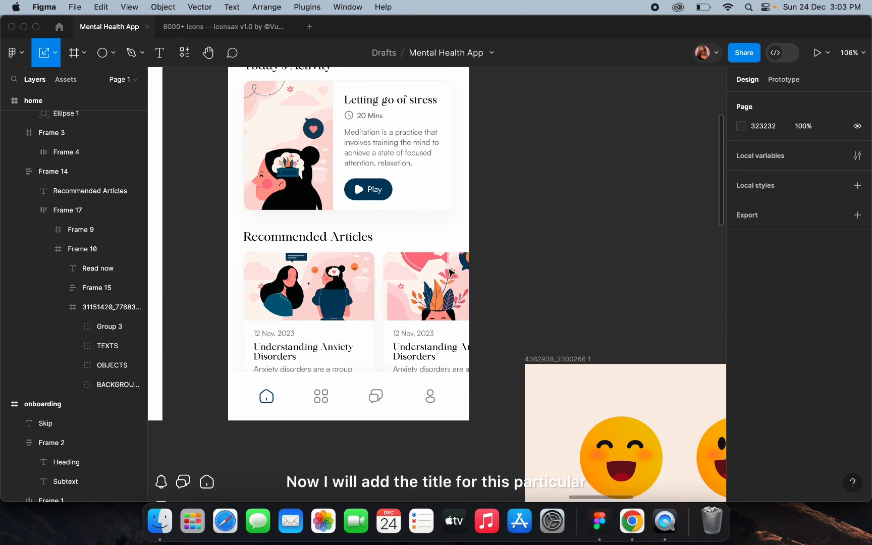
click(642, 527)
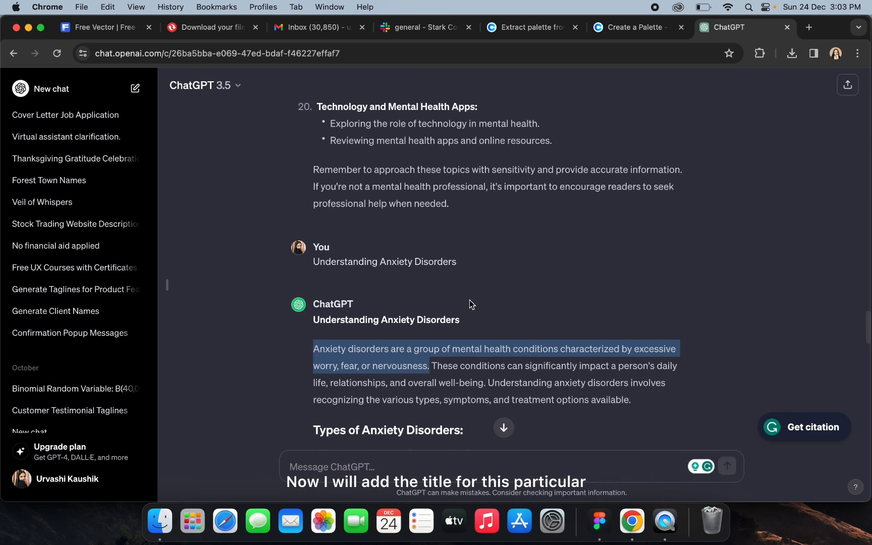
scroll(364, 314, down, 3)
scroll(365, 315, up, 9)
scroll(365, 311, up, 5)
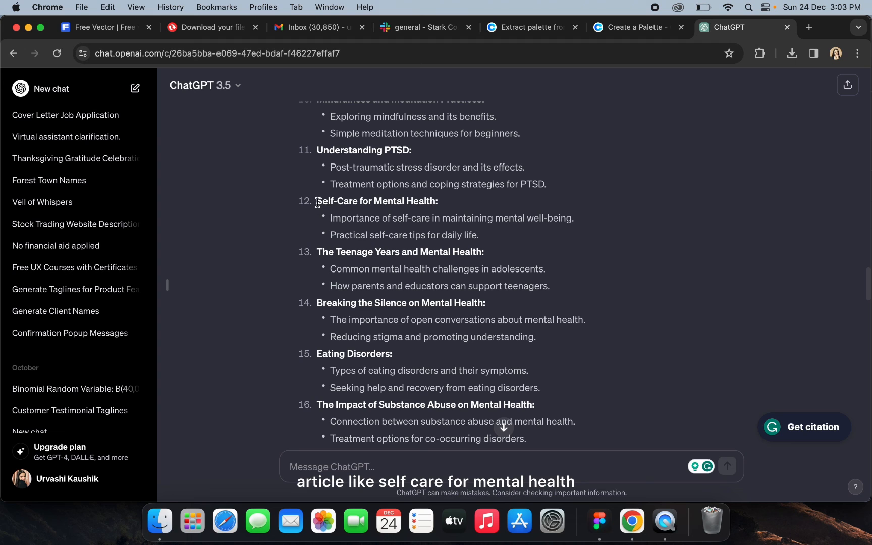
drag(336, 203, 439, 201)
key(super+c)
Back in Figma, replace the second card's title with "Self-Care for Mental Health" and narrow its text box to 135 px
click(600, 520)
scroll(444, 349, up, 5)
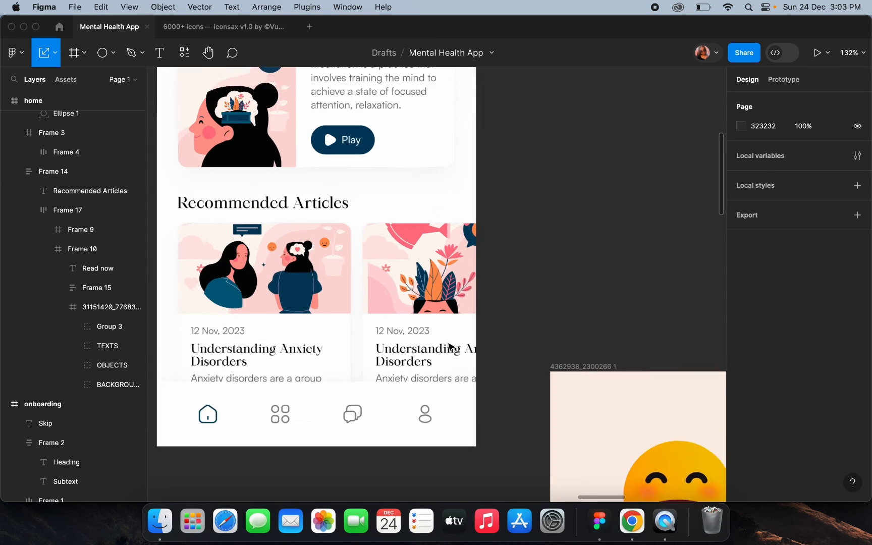
double_click(418, 353)
key(super+v)
key(Escape)
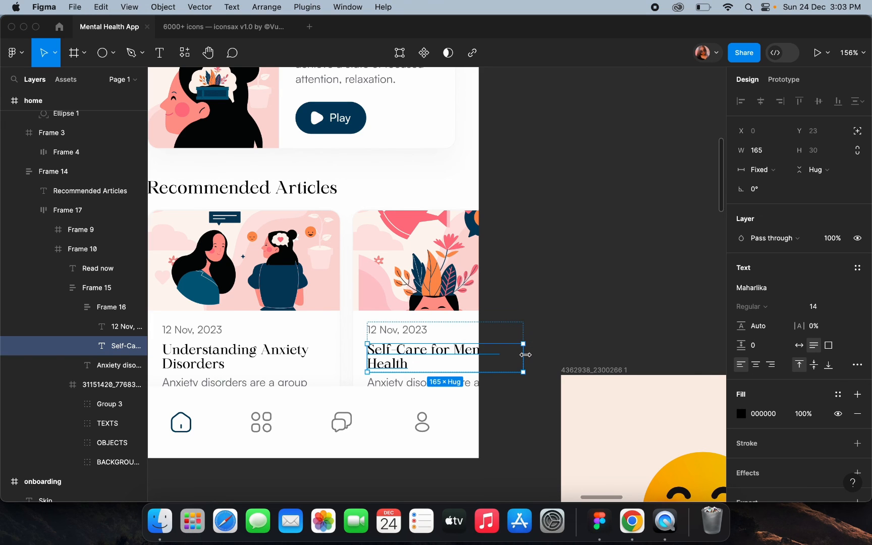
drag(525, 355, 495, 358)
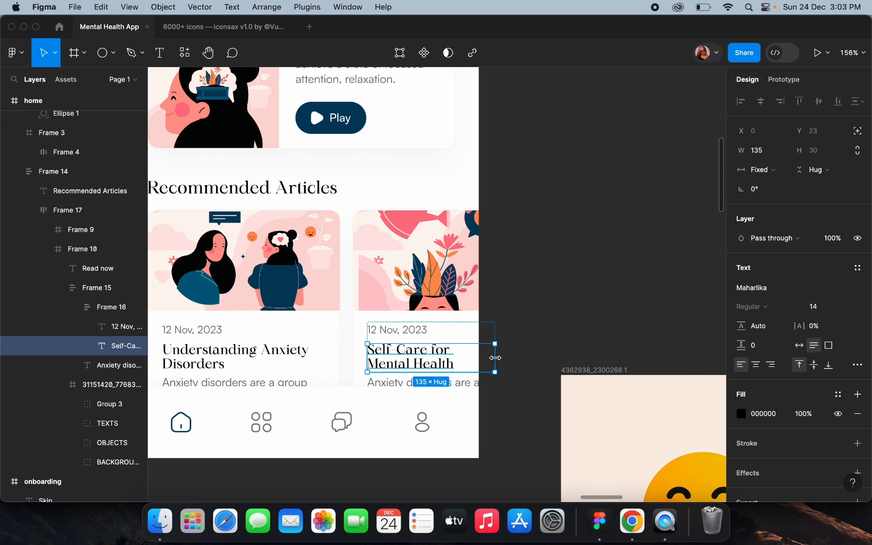
click(527, 329)
Change the second article card's date to "30 Nov, 2023"
click(379, 329)
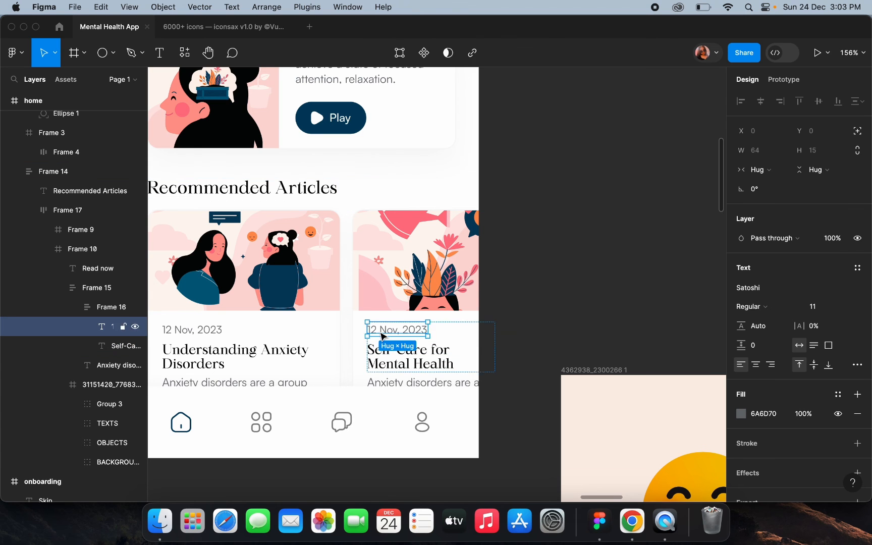
double_click(377, 329)
click(377, 328)
key(BackSpace)
key(BackSpace)
text(30)
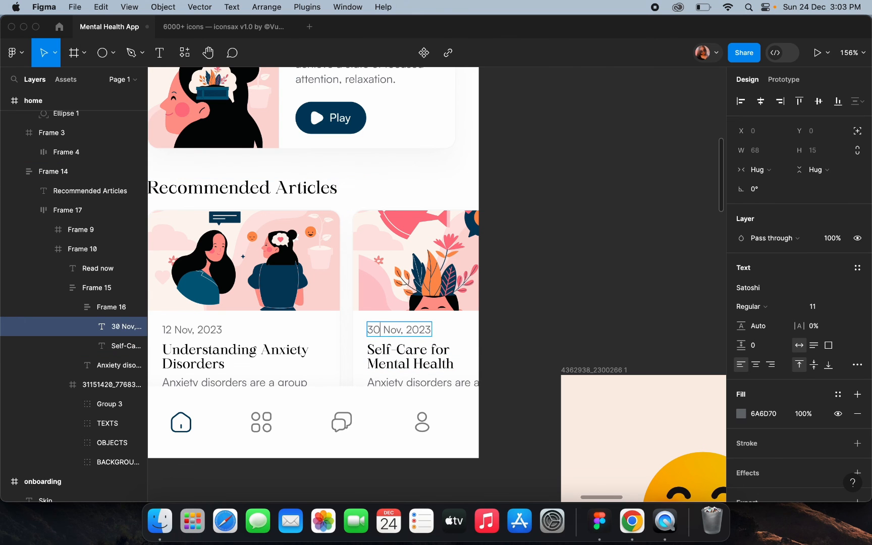
Delete the leftover illustration copy, the meditation text frame and the spare Play button lying below the home frame
click(565, 252)
scroll(560, 253, down, 10)
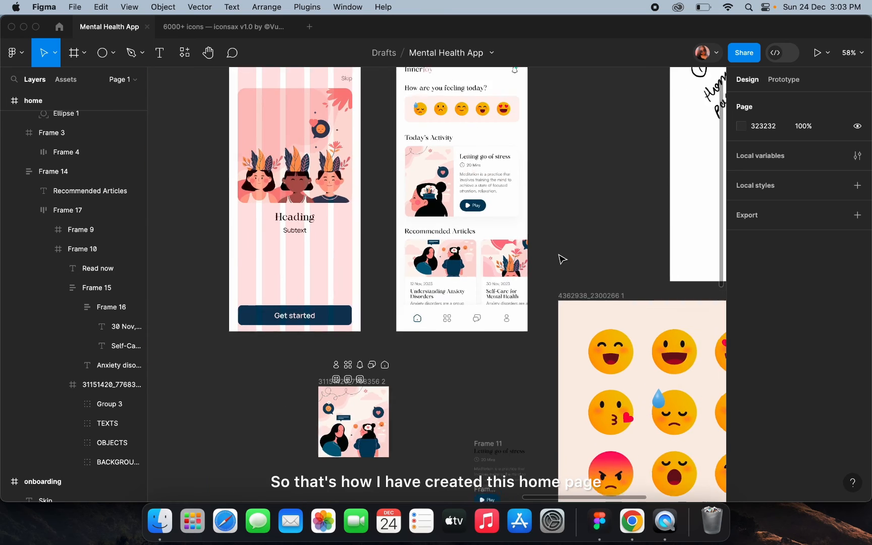
scroll(412, 141, down, 5)
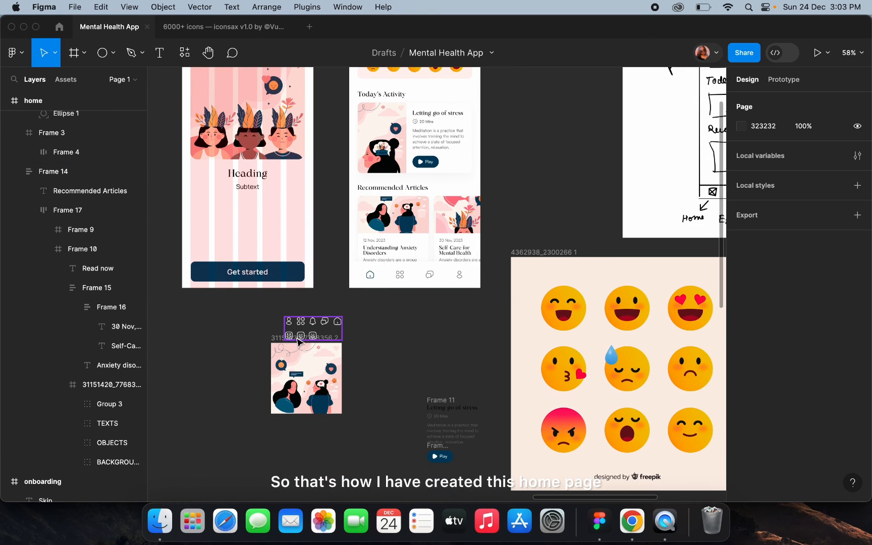
click(273, 343)
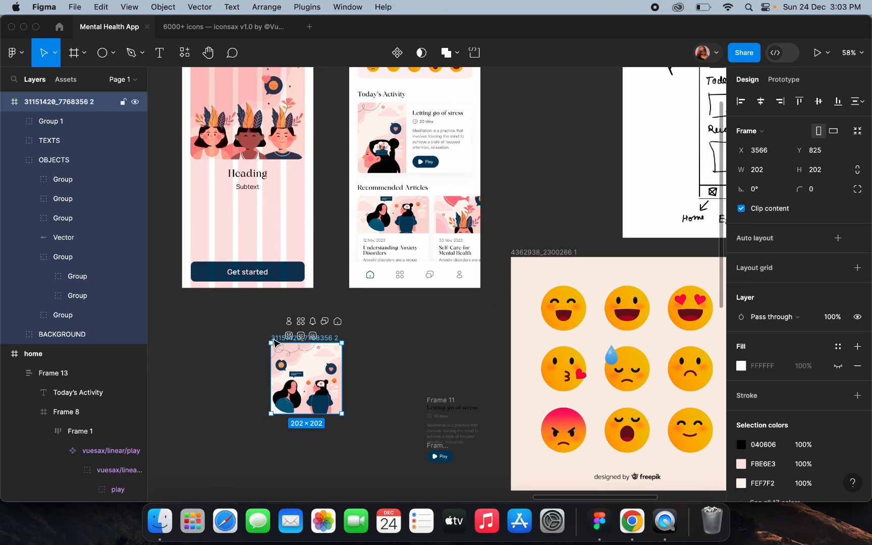
key(Delete)
click(450, 401)
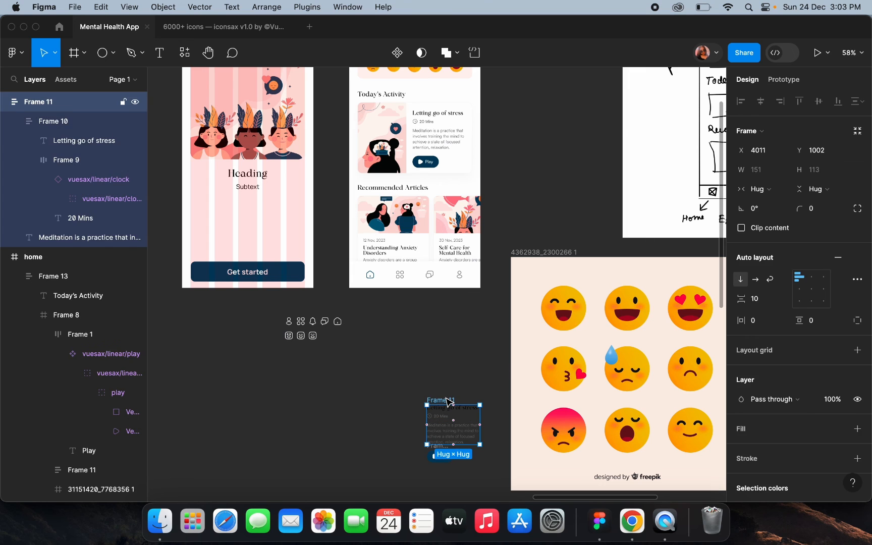
key(Delete)
click(437, 451)
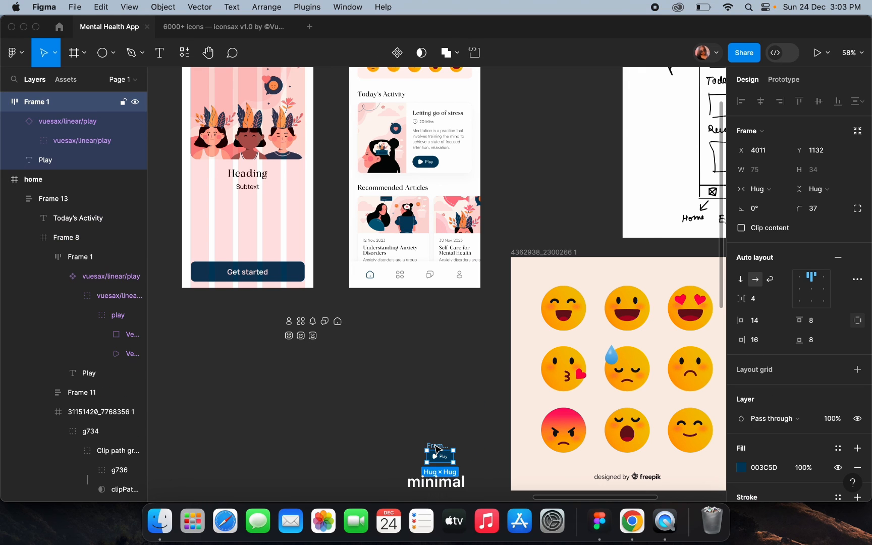
key(Delete)
scroll(389, 382, up, 5)
scroll(392, 196, up, 8)
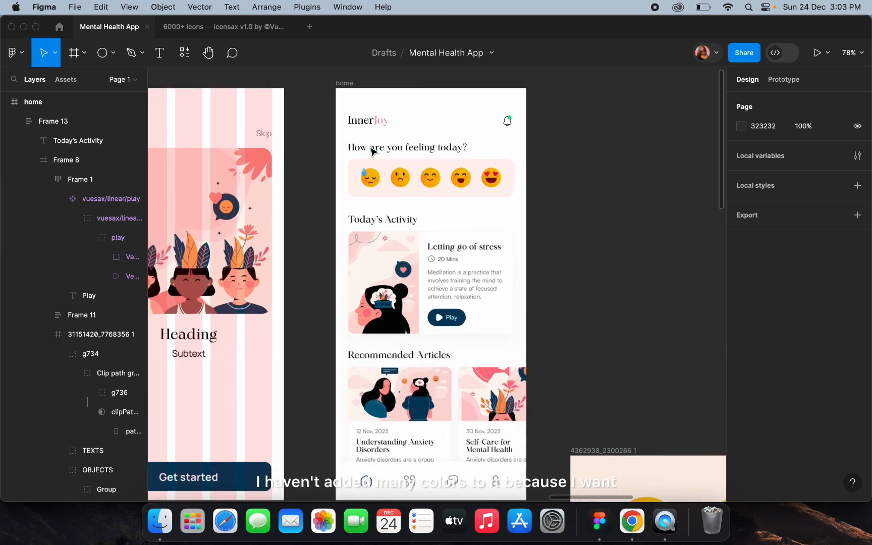
click(392, 196)
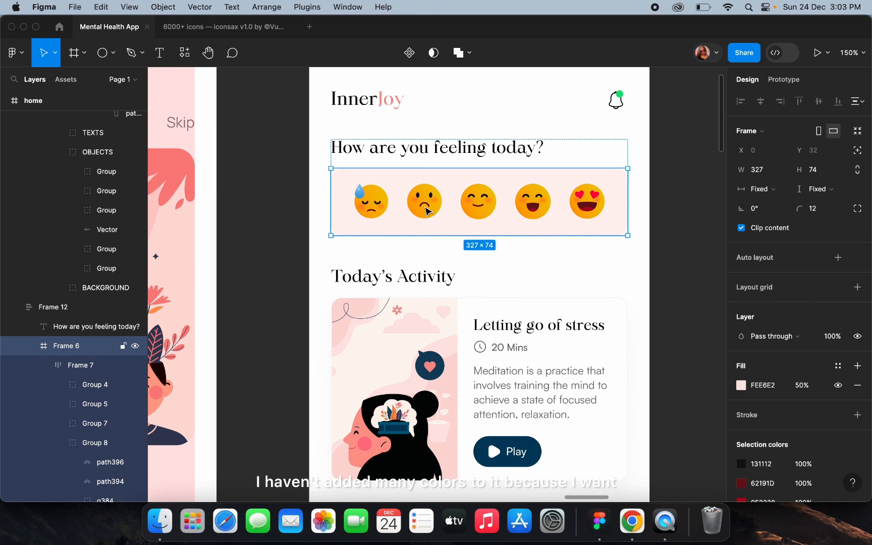
double_click(458, 204)
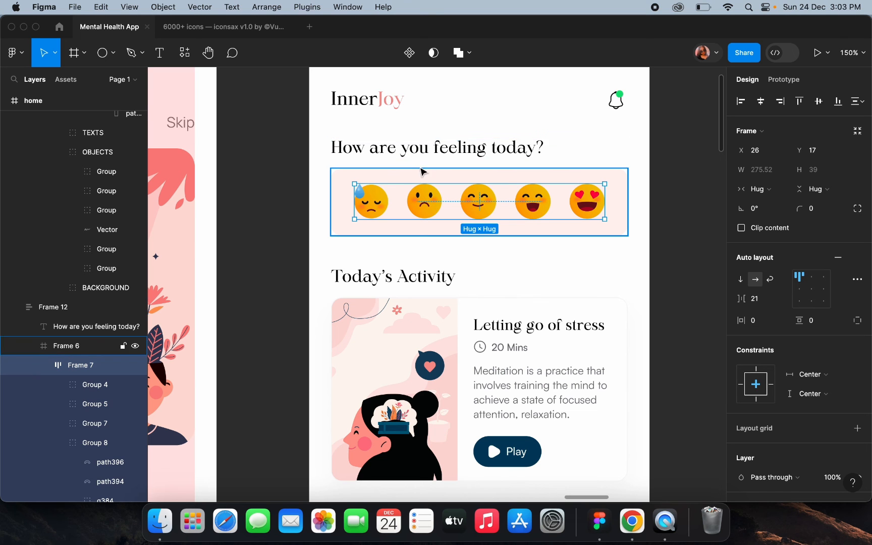
click(275, 224)
scroll(274, 224, down, 5)
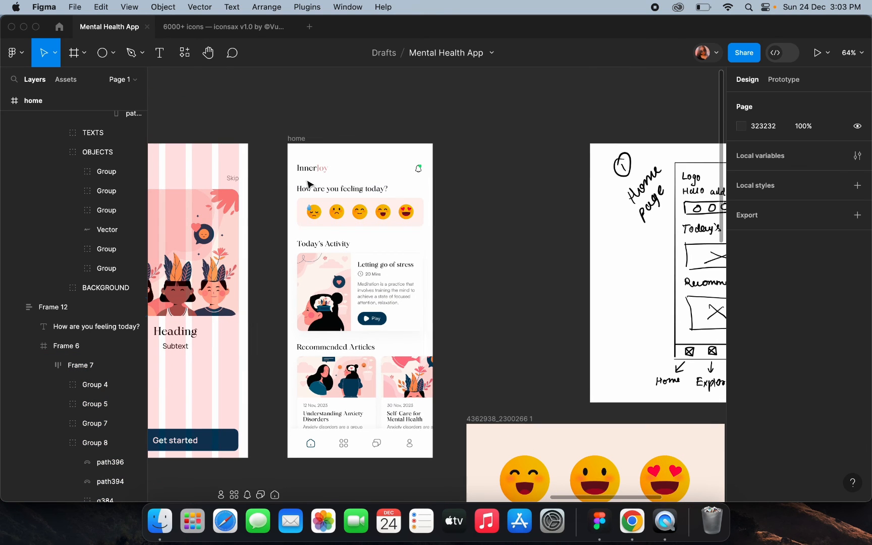
Try filling the home frame with the pink F7DAD7 sampled from the onboarding illustration at 20% opacity, and undo the fill changes
click(297, 138)
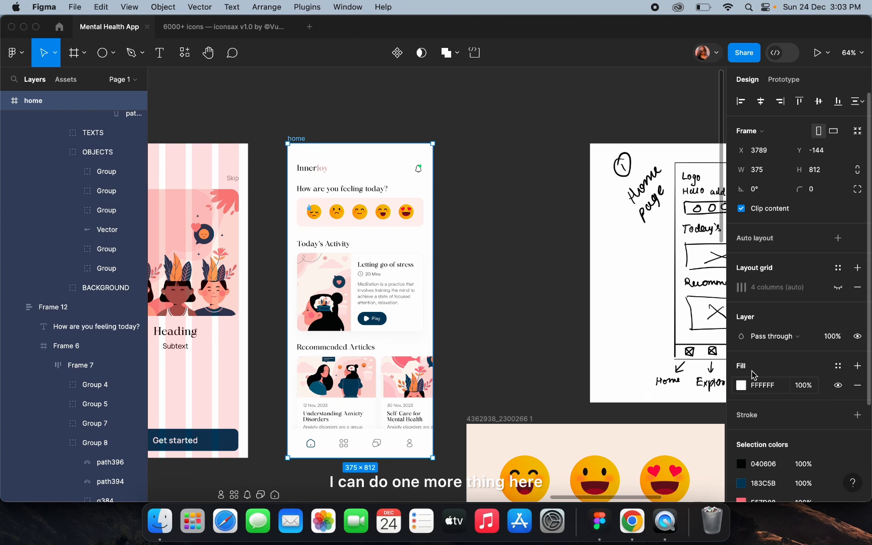
click(741, 385)
click(587, 369)
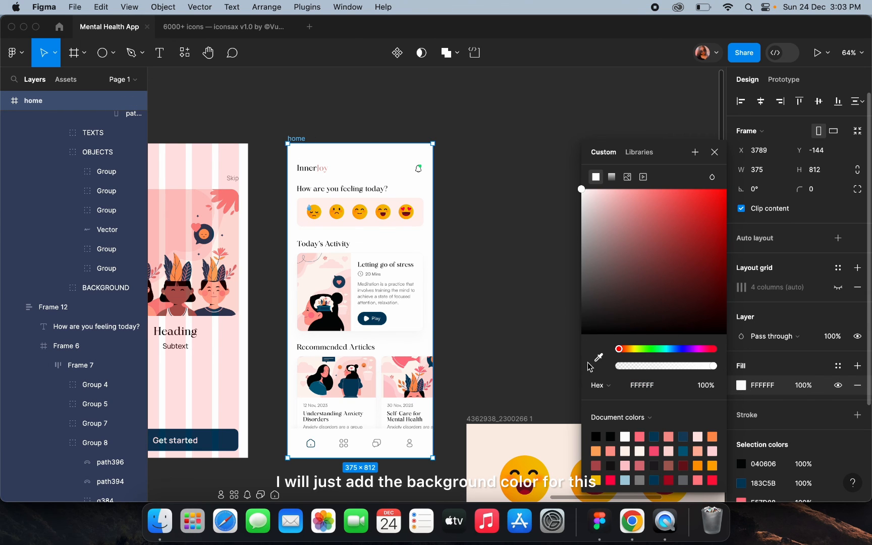
click(598, 357)
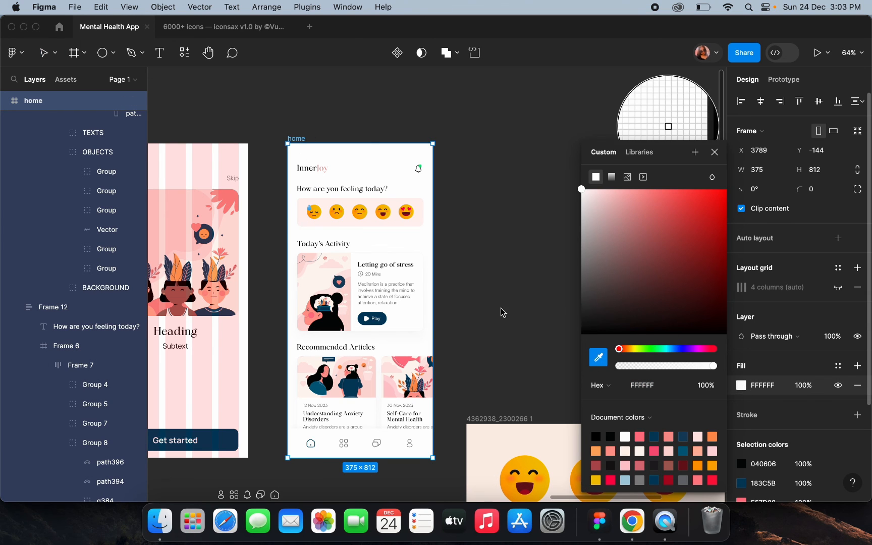
click(181, 214)
click(813, 390)
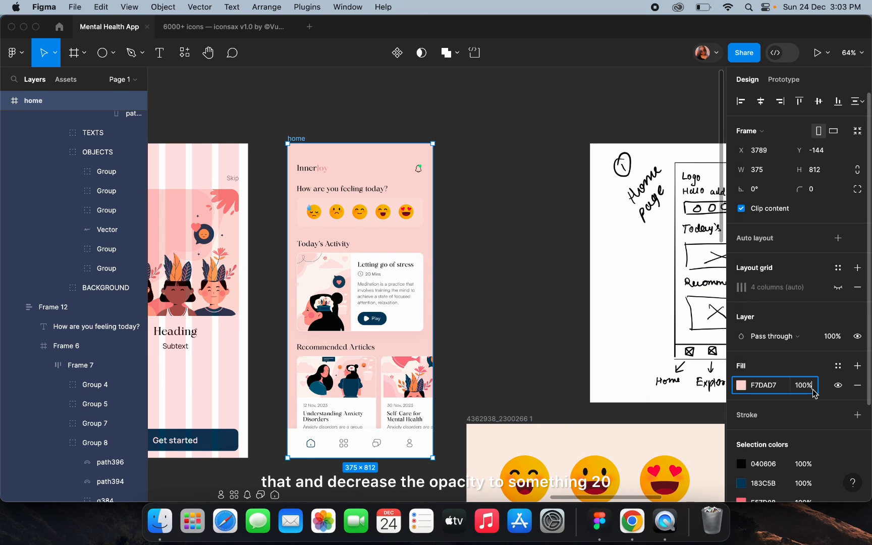
text(20)
key(Return)
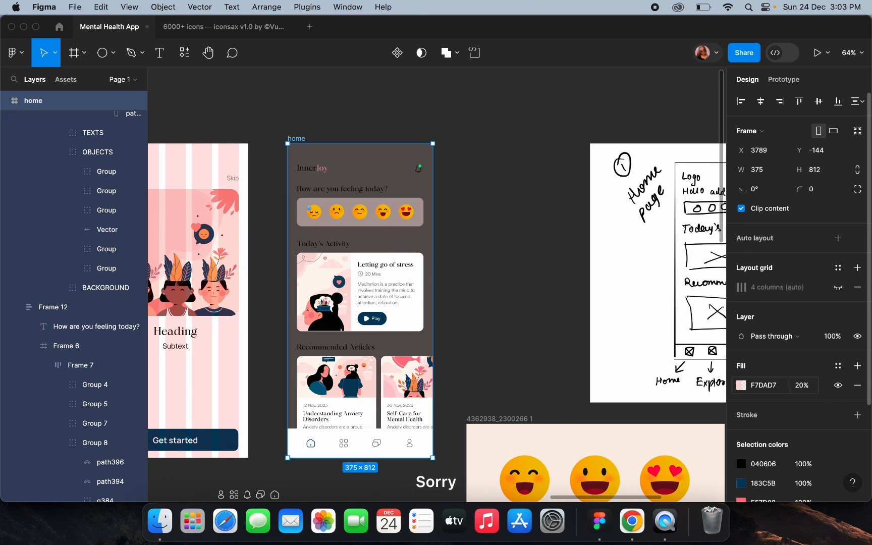
key(ctrl+z)
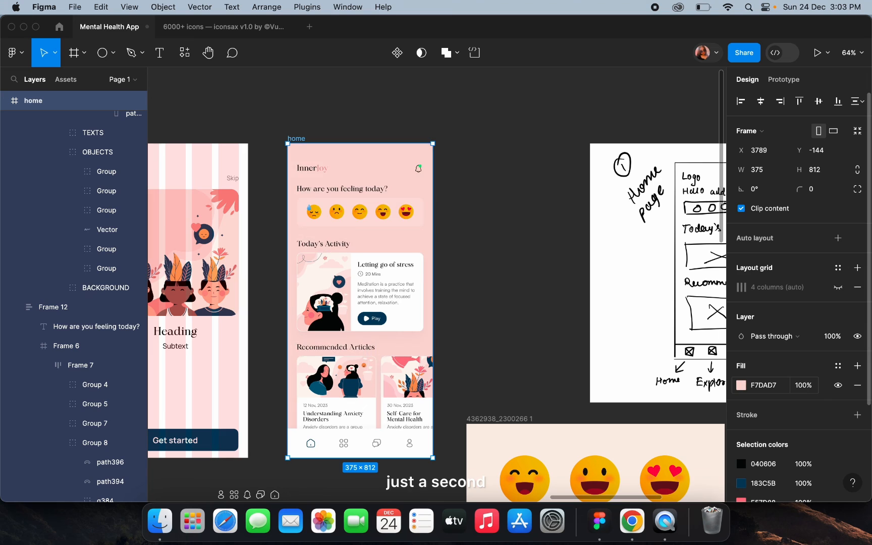
key(ctrl+z)
click(545, 261)
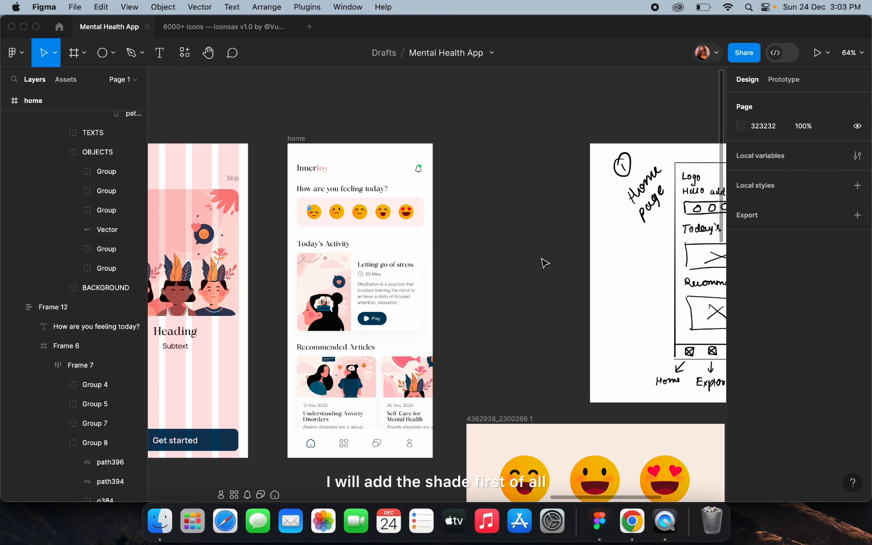
Draw a rectangle about 373 × 812 px covering the whole home frame
click(113, 56)
click(96, 82)
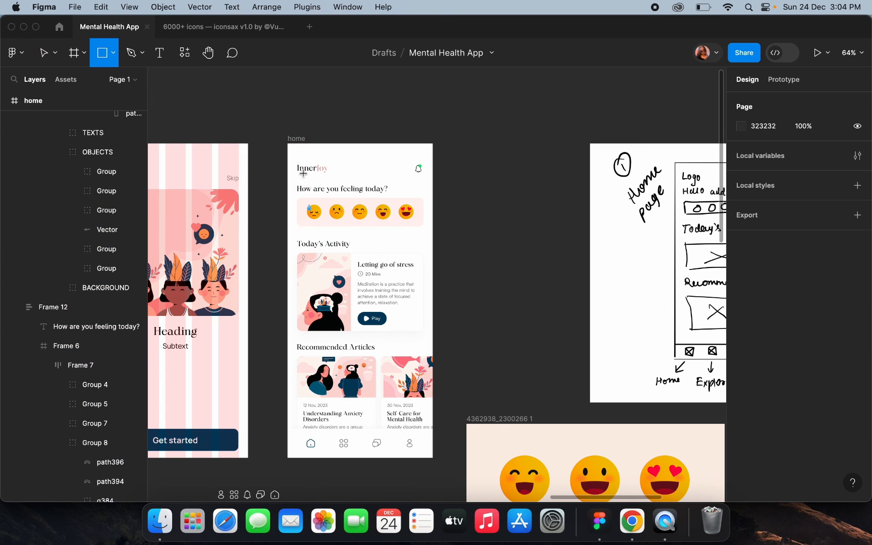
drag(289, 144, 434, 462)
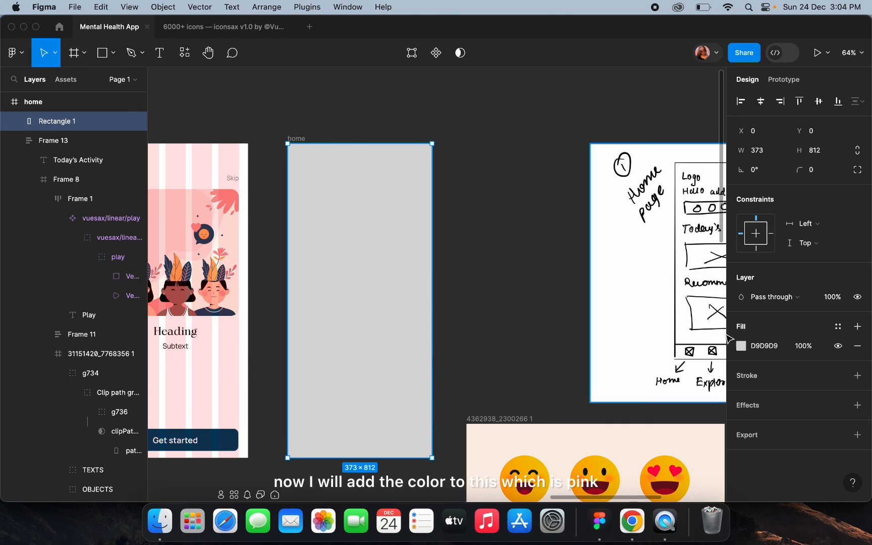
Fill the rectangle with the pink F7DAD7 sampled from the onboarding illustration, at 40% opacity
click(741, 346)
click(598, 357)
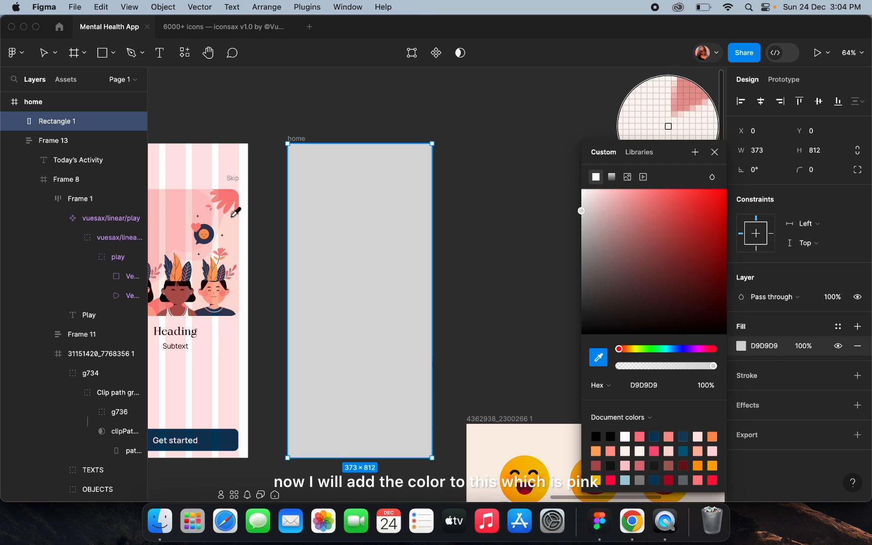
click(183, 212)
click(803, 347)
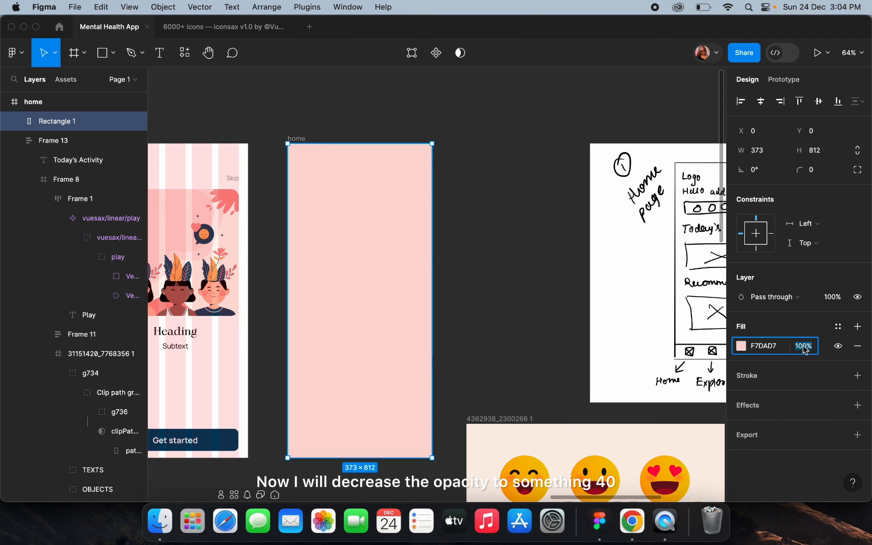
text(40)
key(Return)
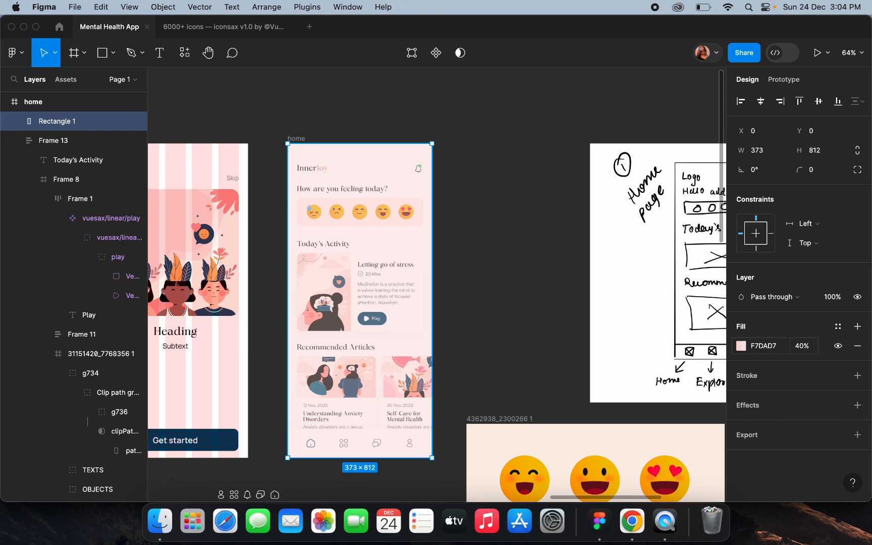
Send the pink rectangle behind the home screen content and set its fill opacity to 20%
right_click(385, 249)
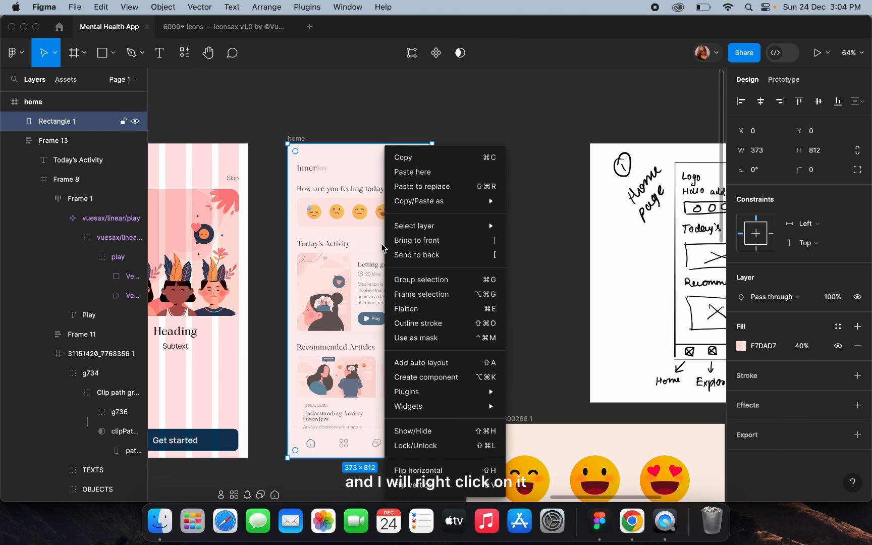
click(413, 256)
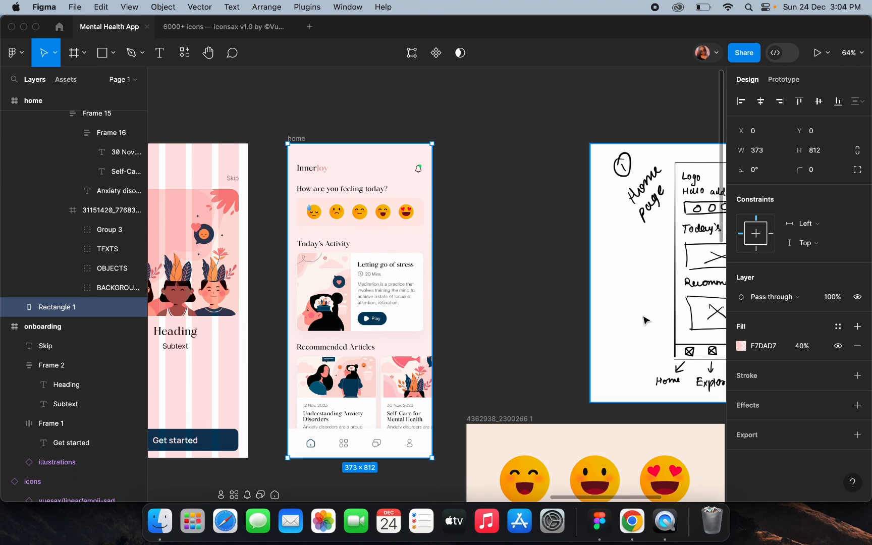
click(802, 346)
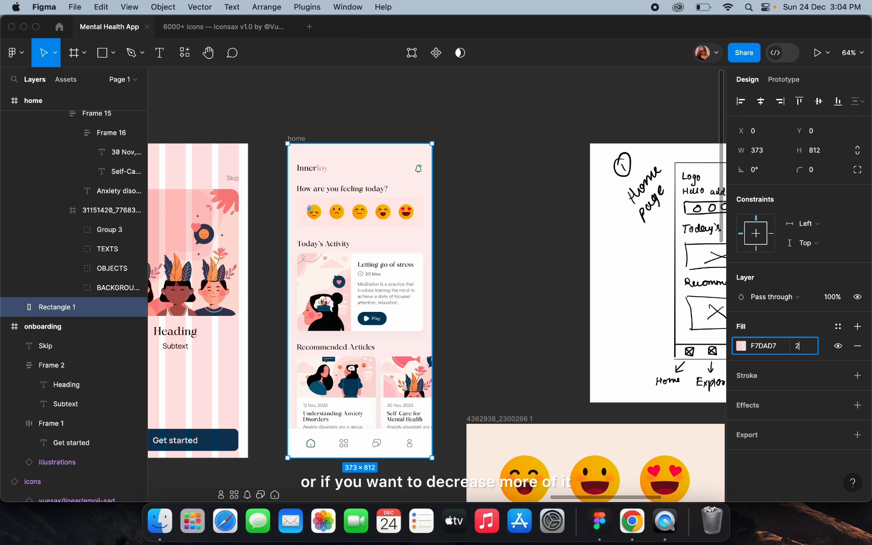
text(20)
key(Return)
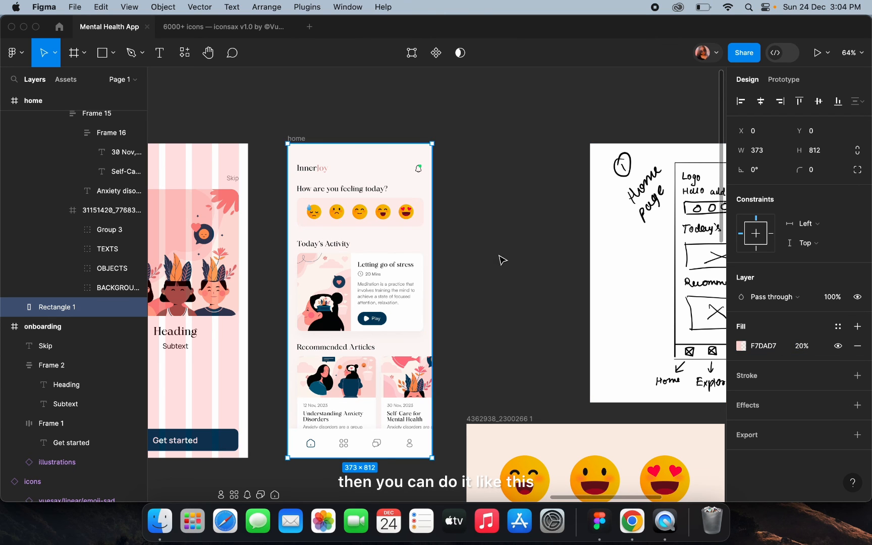
Hide the stroke on both Recommended Articles cards and on the Today's Activity card
scroll(500, 256, up, 3)
double_click(312, 407)
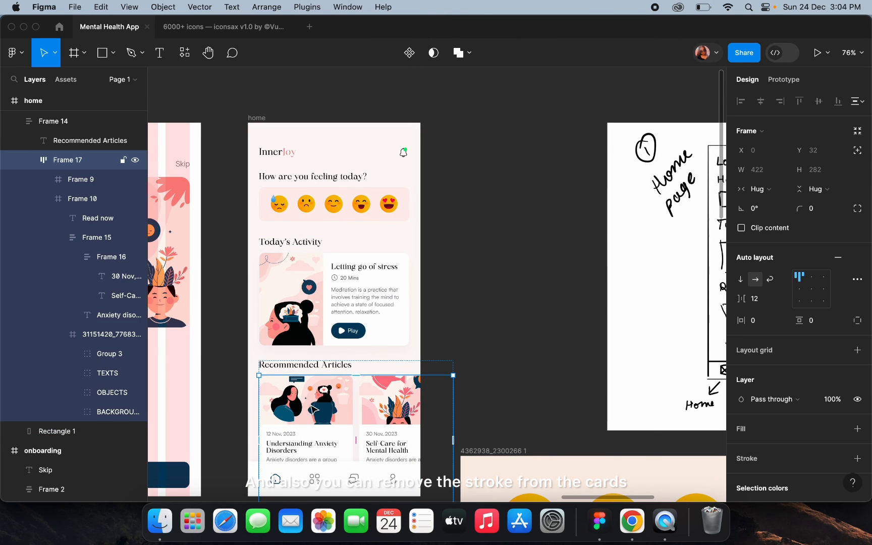
click(315, 408)
shift+click(386, 404)
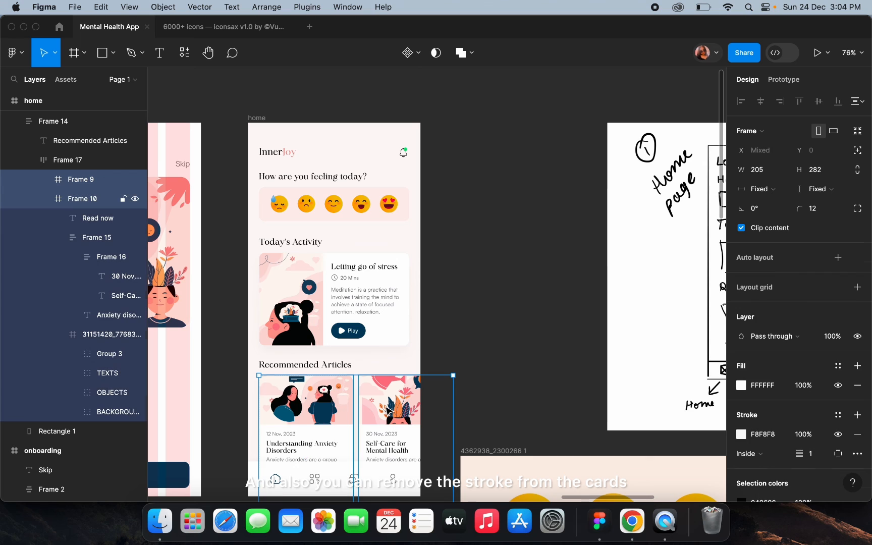
click(841, 435)
double_click(358, 290)
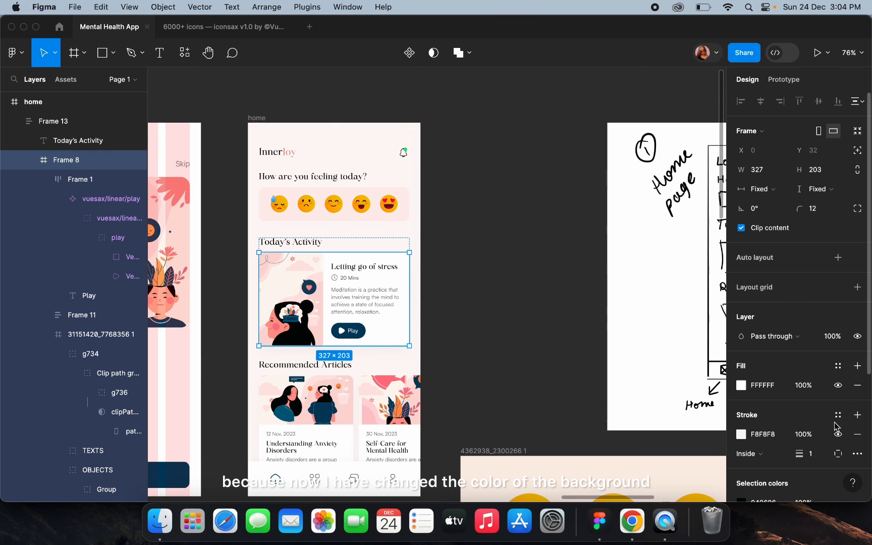
click(459, 237)
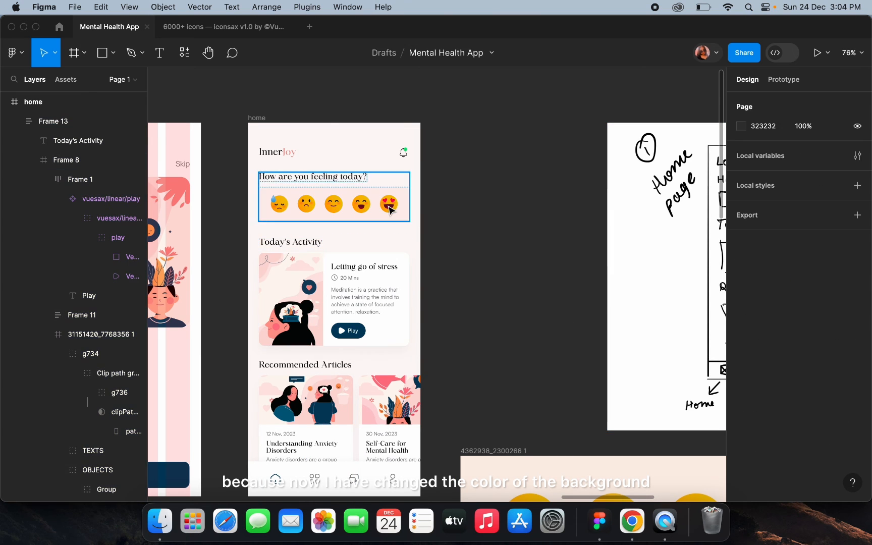
Change the fill of the emoji row's background frame to FED9D7, sampled from the colour palette
double_click(390, 209)
click(741, 385)
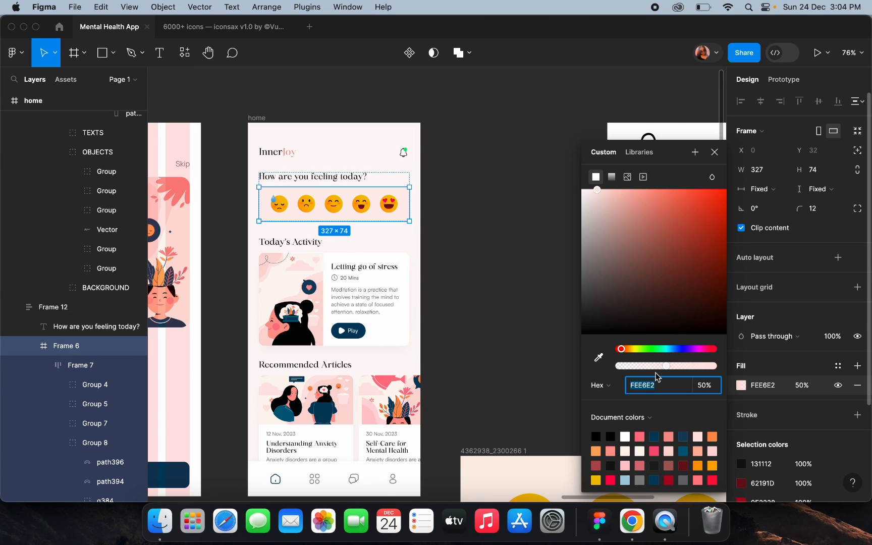
click(598, 358)
scroll(418, 350, down, 5)
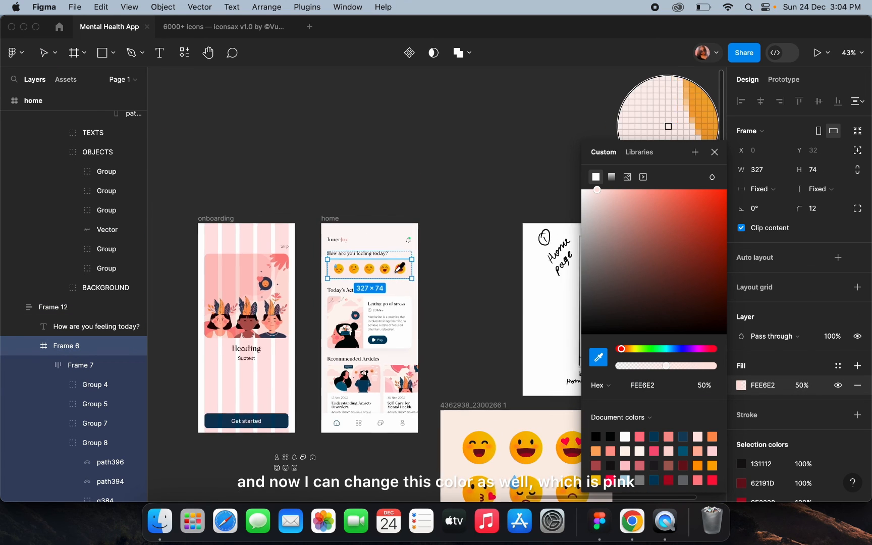
scroll(398, 267, down, 5)
click(452, 336)
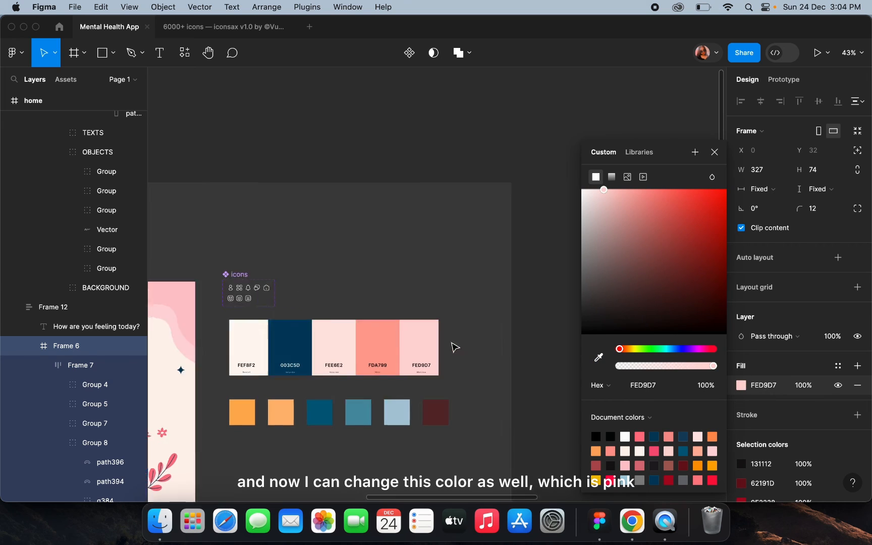
scroll(460, 333, left, 5)
scroll(459, 333, up, 3)
scroll(463, 315, right, 4)
scroll(464, 313, up, 2)
click(461, 286)
scroll(460, 283, up, 5)
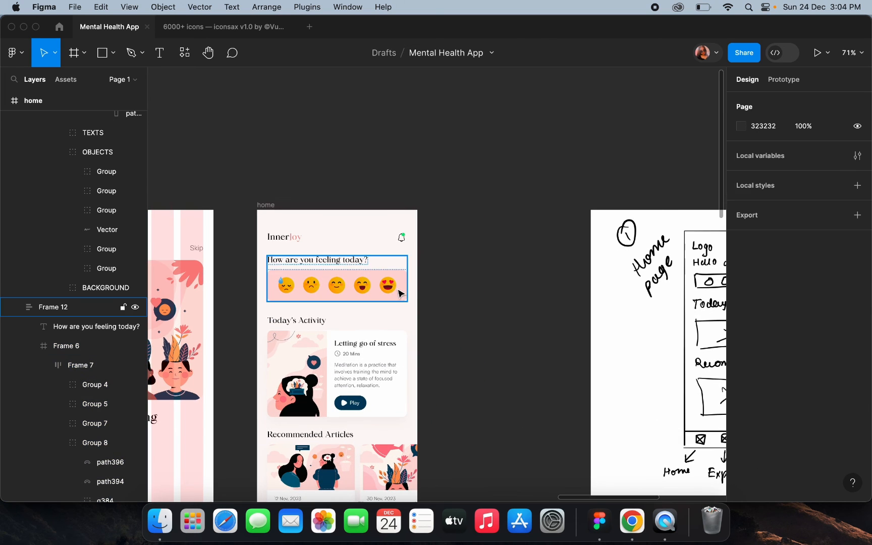
Set the emoji row background's fill opacity to 70%
double_click(395, 296)
click(804, 388)
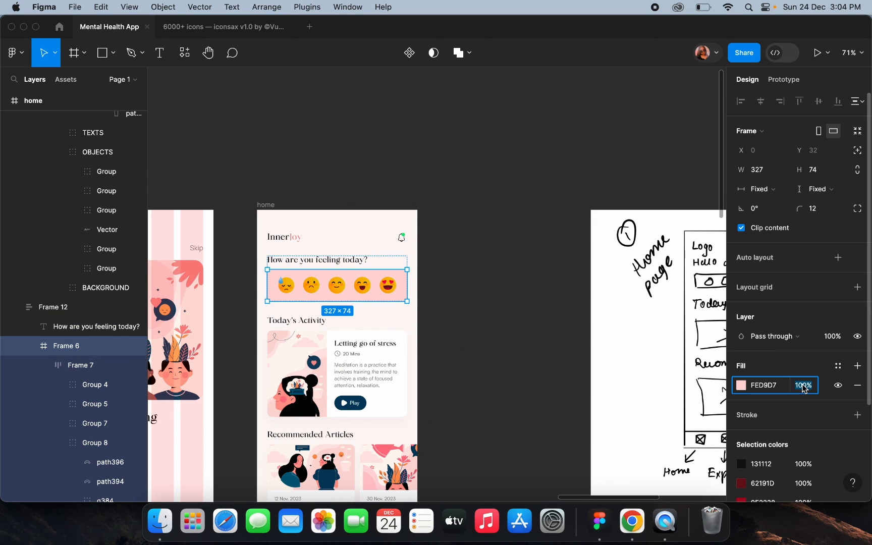
key(Return)
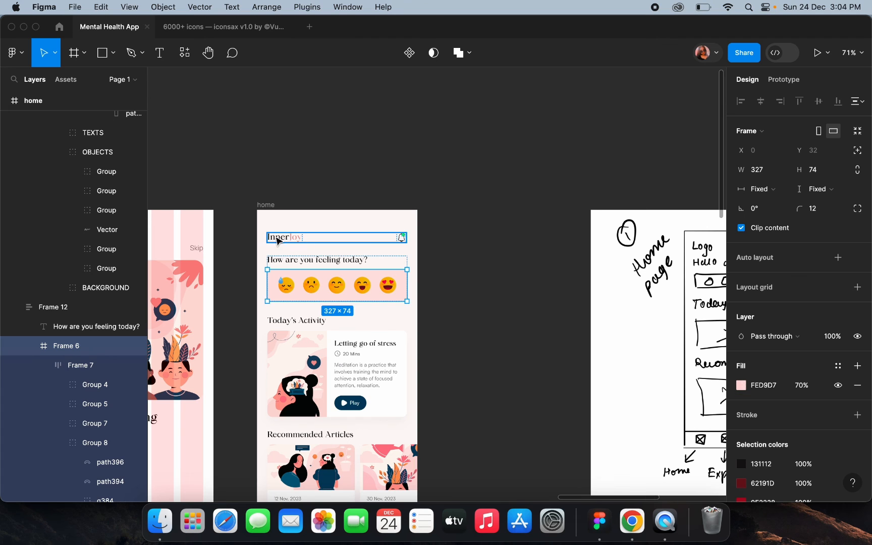
Change the fill of the home screen's background rectangle to FEE6E2, sampled from the colour palette
click(268, 205)
click(741, 386)
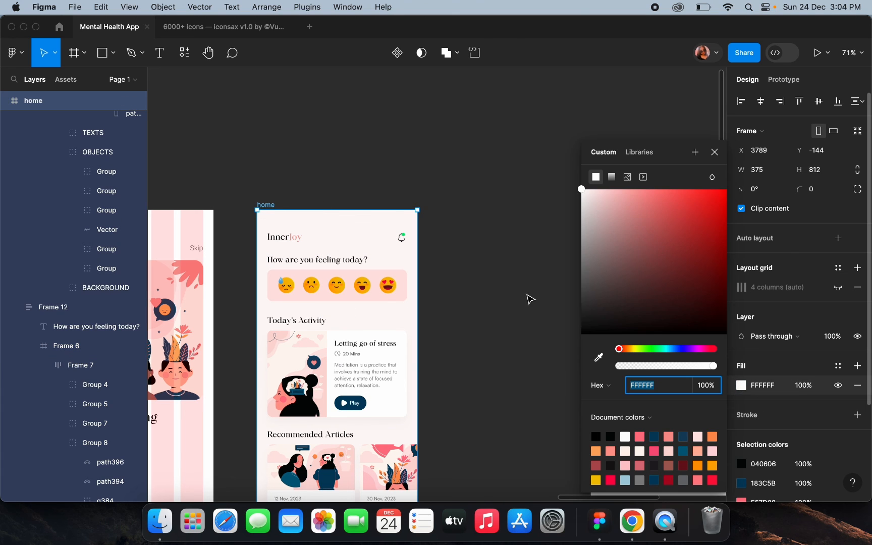
double_click(348, 250)
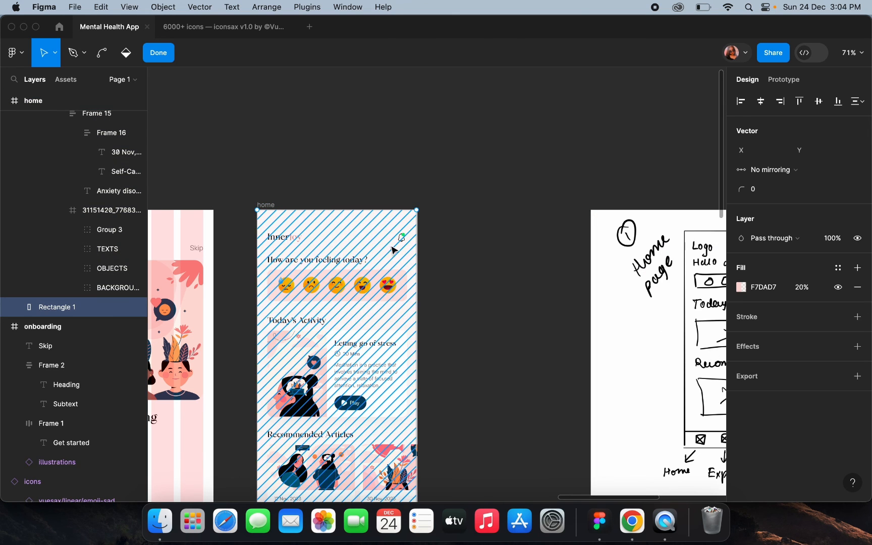
key(Escape)
click(740, 346)
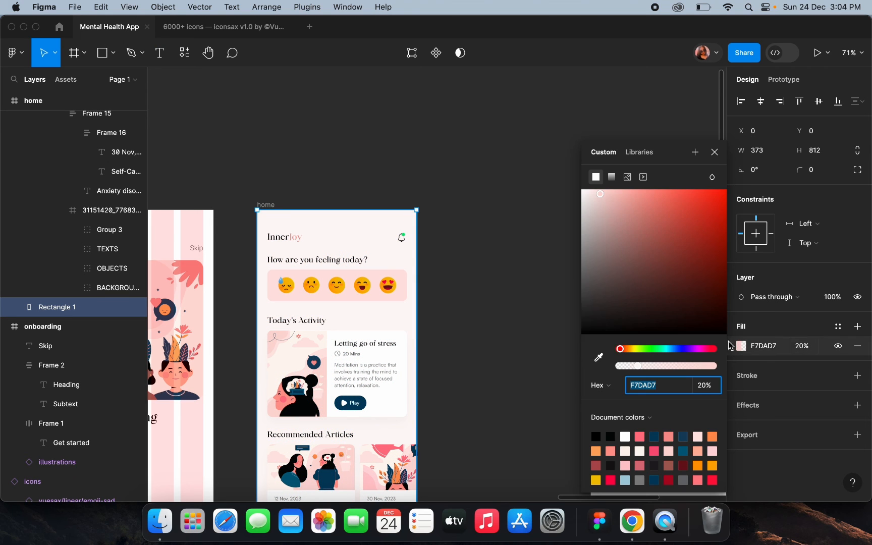
click(600, 357)
scroll(311, 327, down, 5)
scroll(311, 327, up, 3)
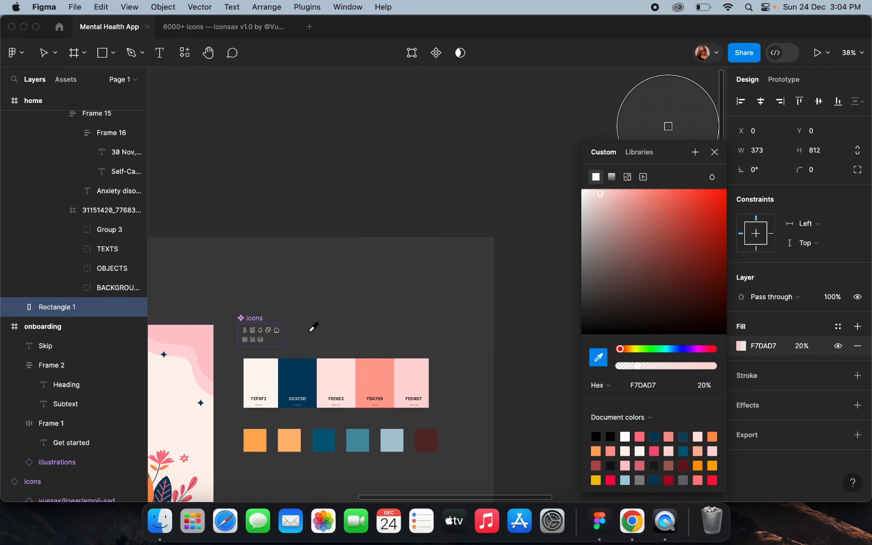
click(343, 370)
scroll(344, 371, right, 9)
Replace the home background rectangle's fill with the cream FEF8F2, sampled from the colour palette
click(600, 359)
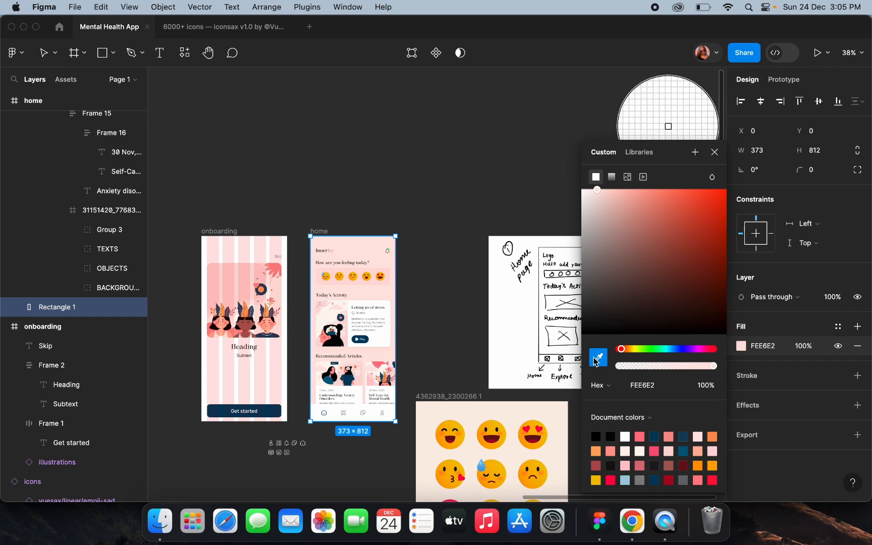
scroll(304, 335, left, 1)
scroll(306, 331, left, 8)
click(208, 357)
scroll(244, 262, right, 5)
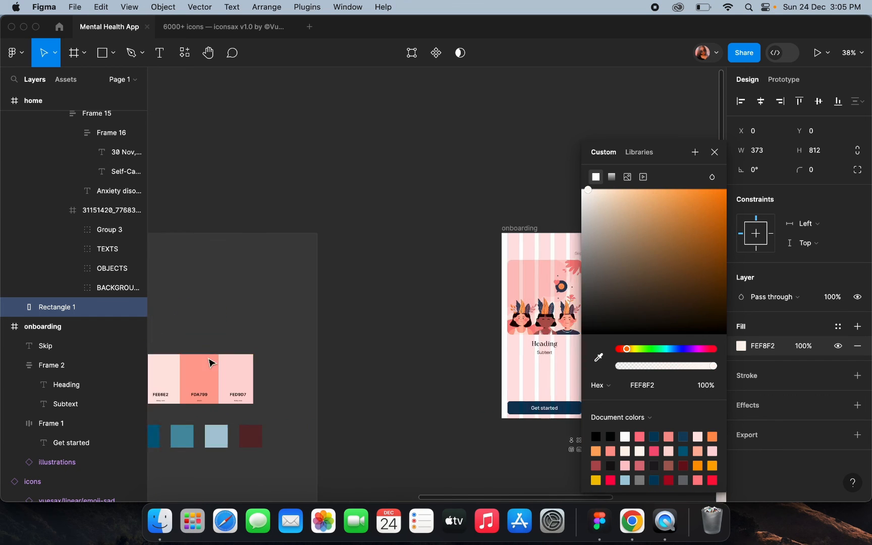
click(246, 262)
Set the fill opacity of the home screen's cream background rectangle to 50%
scroll(245, 262, right, 2)
scroll(317, 268, up, 5)
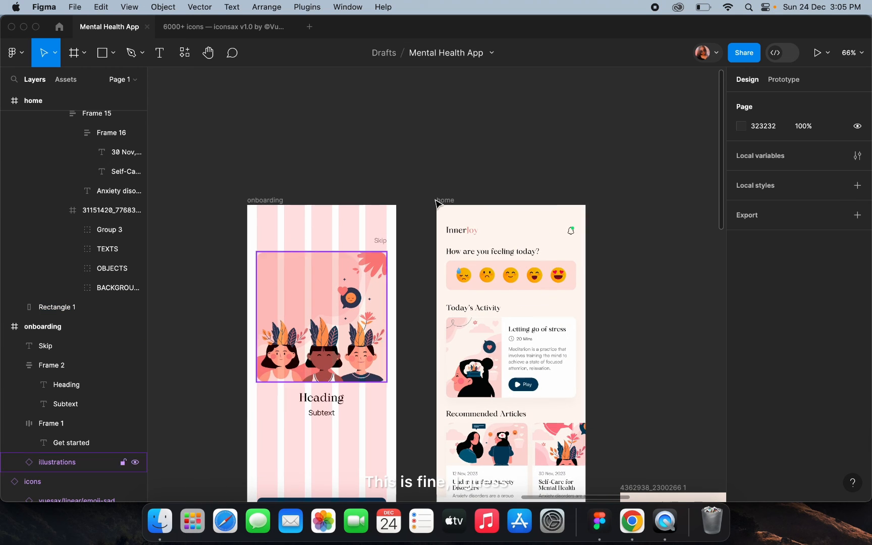
double_click(508, 226)
key(Escape)
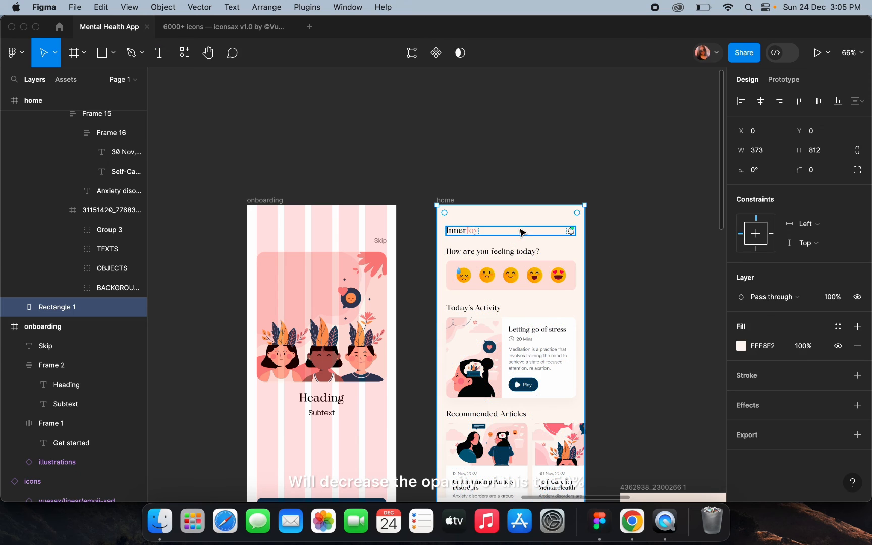
click(804, 346)
text(50)
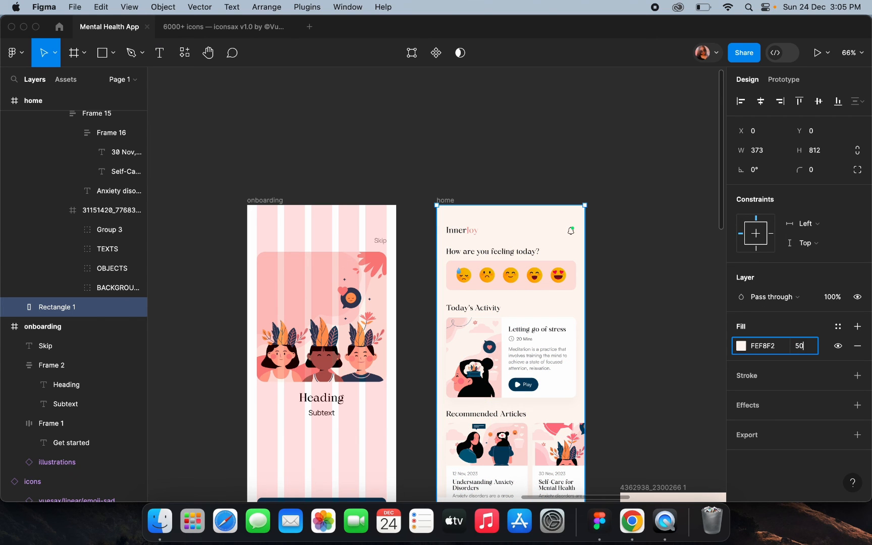
scroll(633, 293, down, 2)
scroll(633, 293, up, 3)
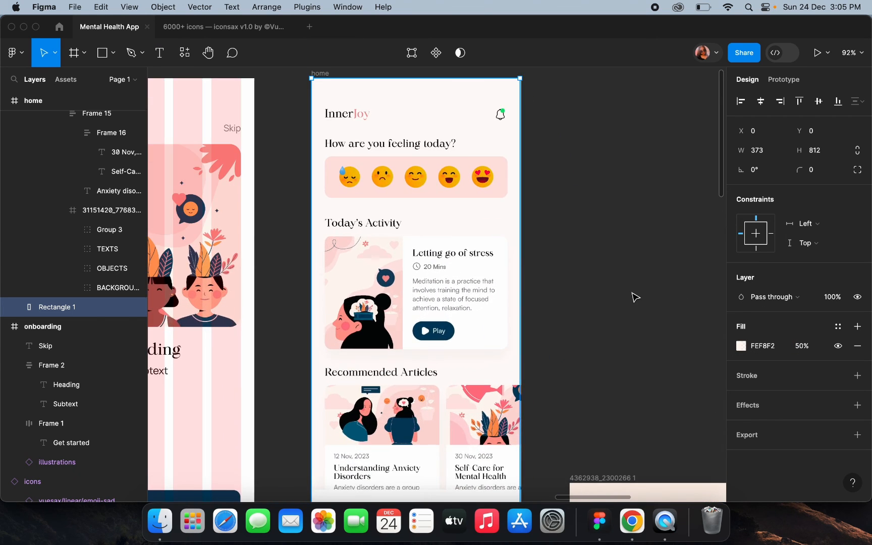
Lower the cream background rectangle's fill opacity to 40%
scroll(632, 293, down, 1)
scroll(633, 294, down, 5)
scroll(633, 294, right, 1)
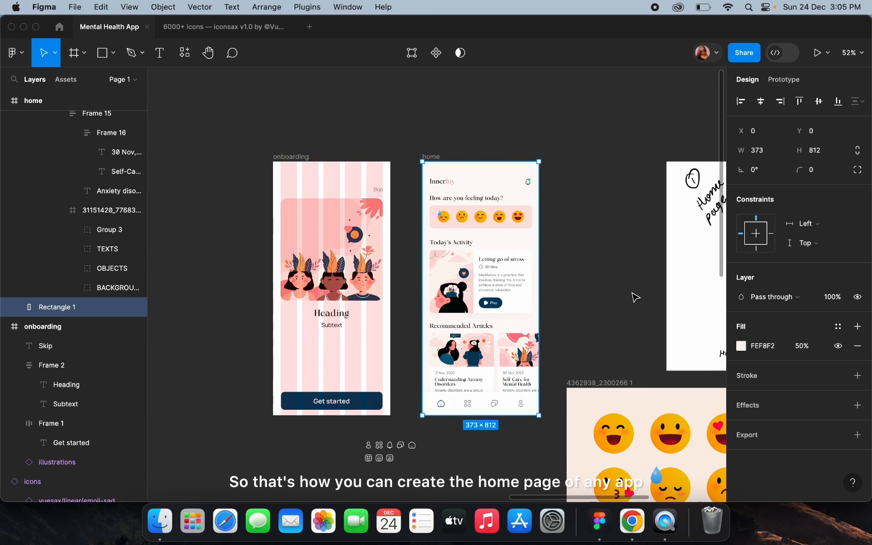
scroll(564, 232, up, 2)
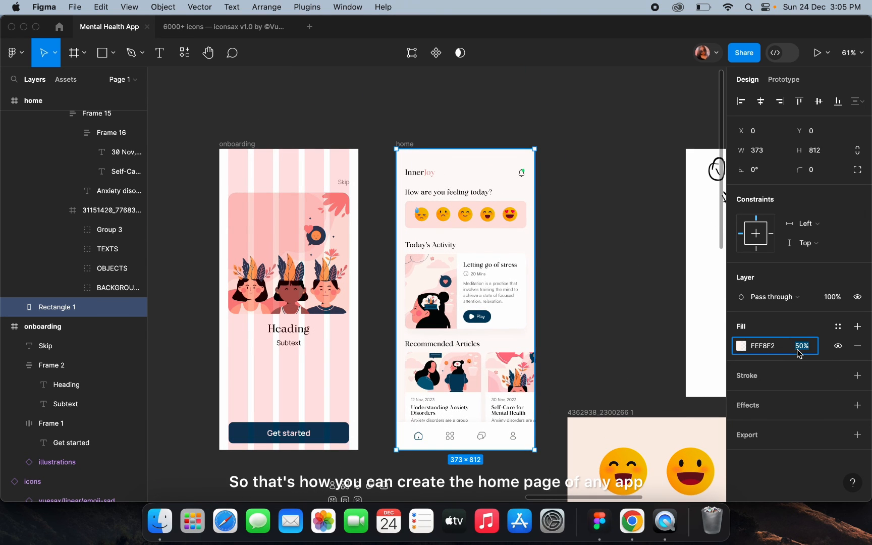
key(Return)
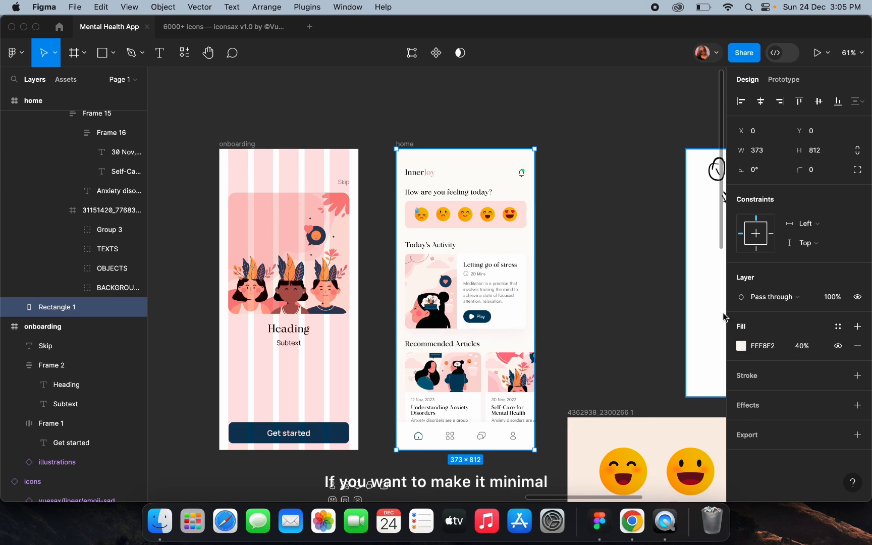
click(612, 254)
Set the fill opacity of the emoji row's pink background frame to 50%
double_click(500, 221)
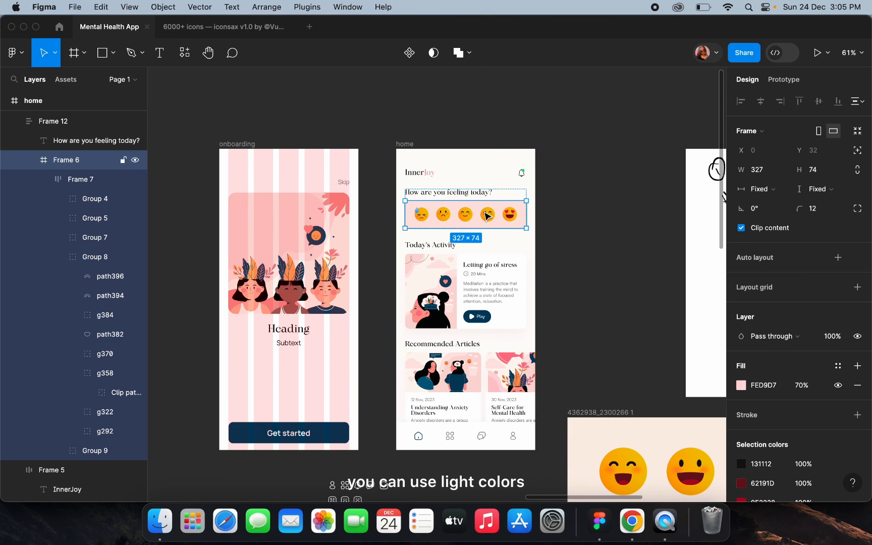
click(802, 386)
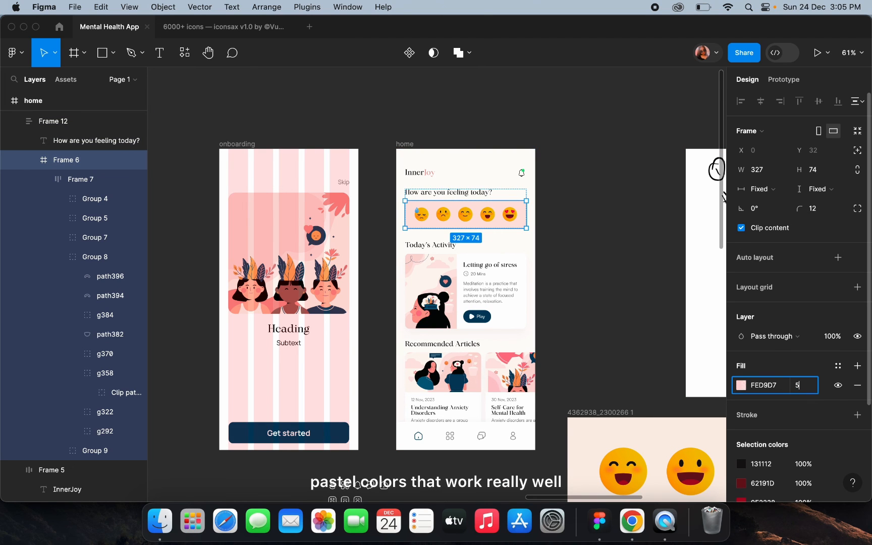
key(Return)
click(610, 279)
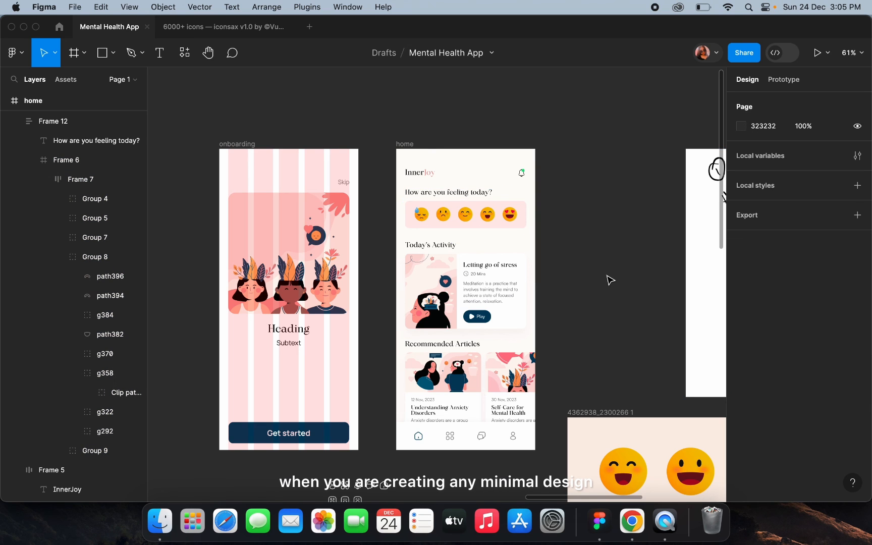
Lighten the notification bell's green dot to pastel B8F5C6 and shift its hue slightly towards mint
scroll(610, 279, down, 3)
scroll(612, 191, up, 6)
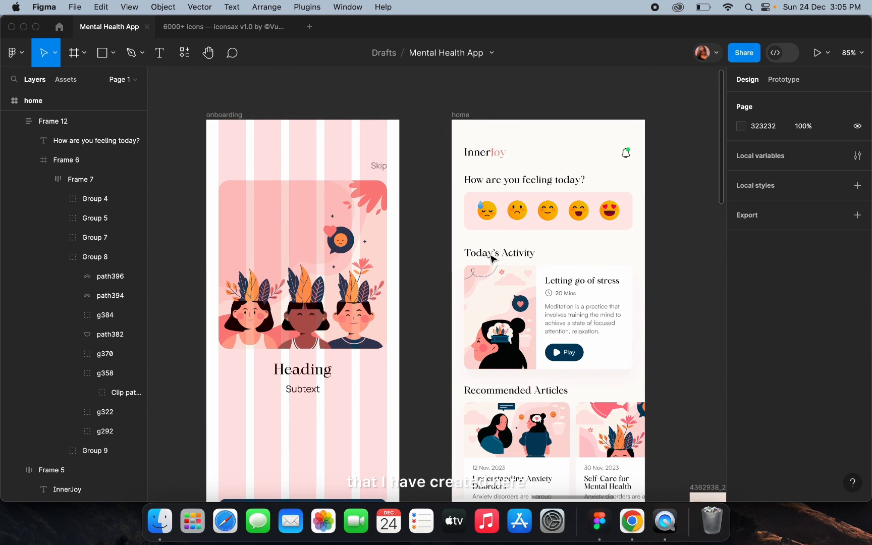
scroll(613, 192, up, 4)
scroll(634, 138, down, 3)
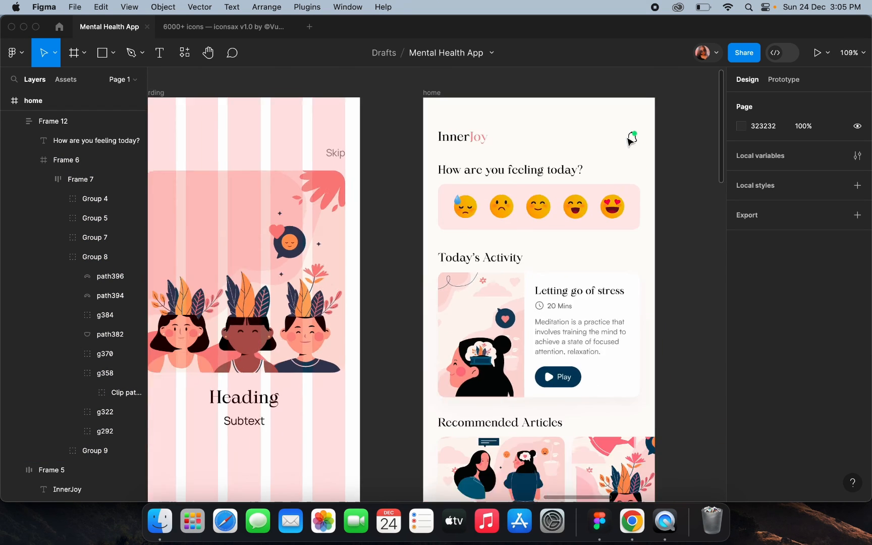
double_click(633, 134)
click(741, 366)
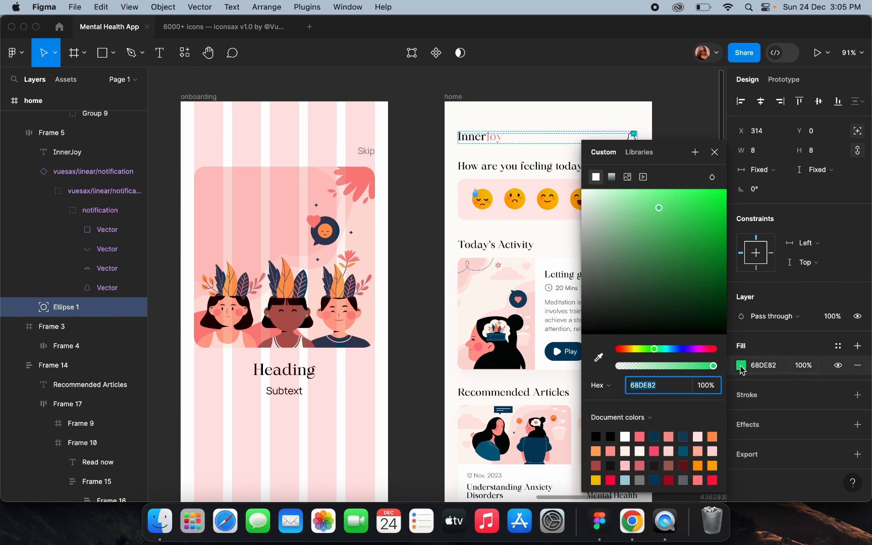
click(618, 195)
scroll(475, 173, right, 5)
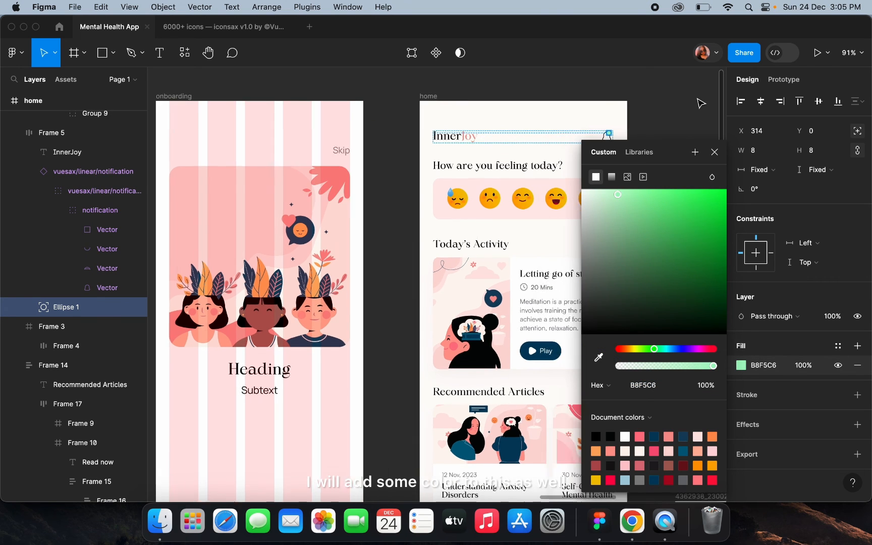
scroll(475, 173, right, 3)
scroll(575, 247, up, 5)
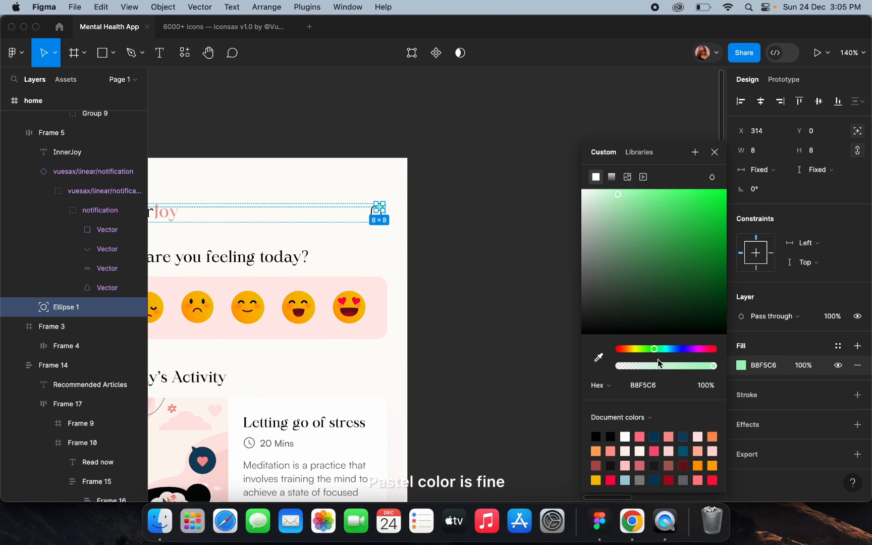
drag(656, 352, 661, 352)
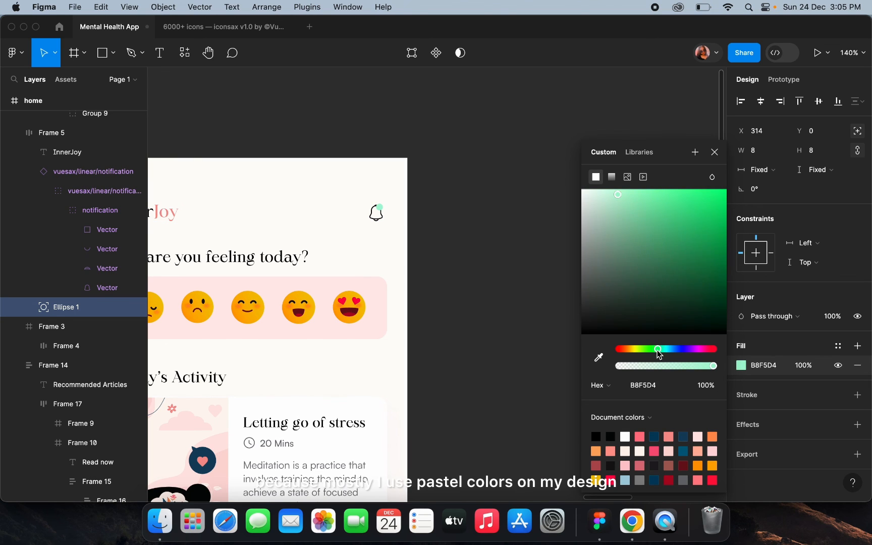
click(469, 227)
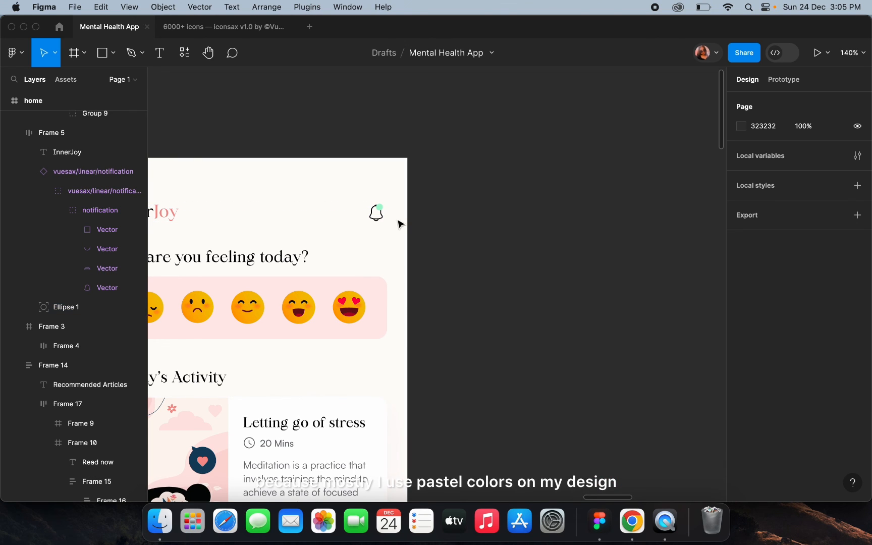
Deepen the notification dot's fill to the stronger mint green 85E2AA
scroll(401, 224, up, 5)
click(66, 307)
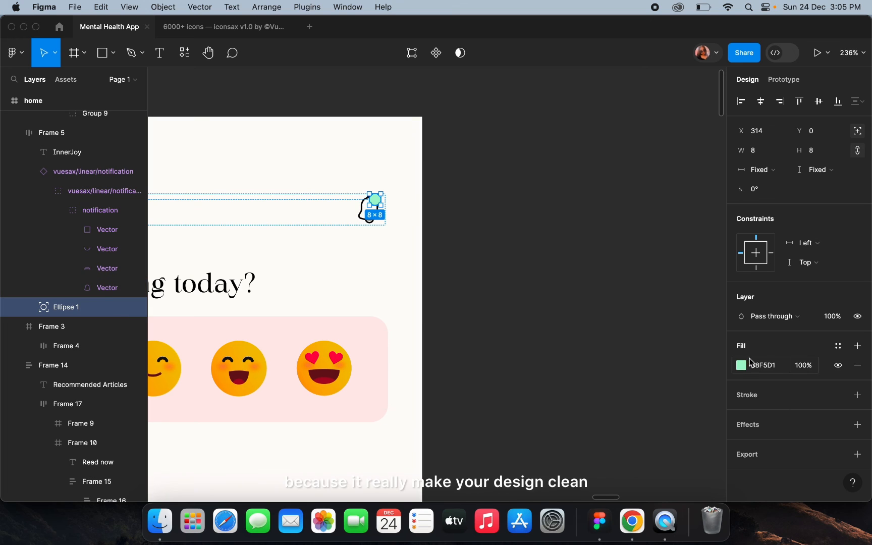
click(741, 366)
click(629, 197)
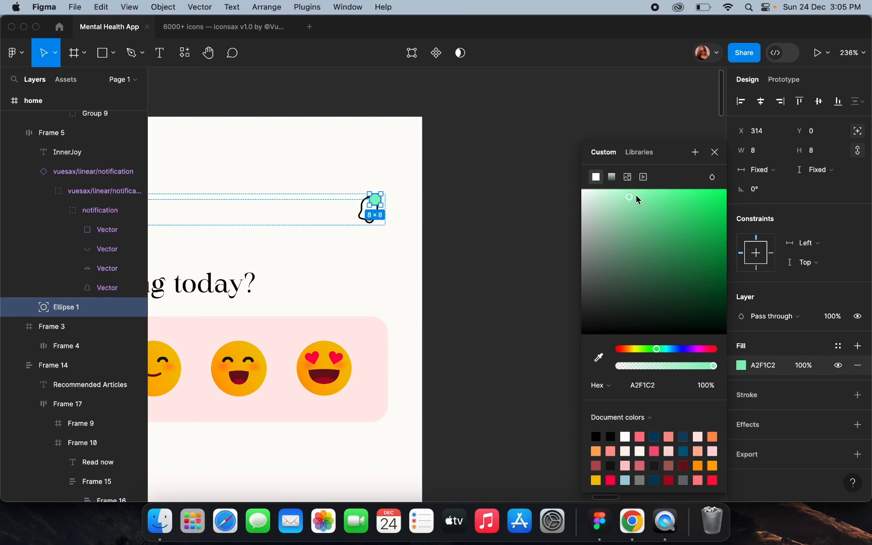
click(636, 193)
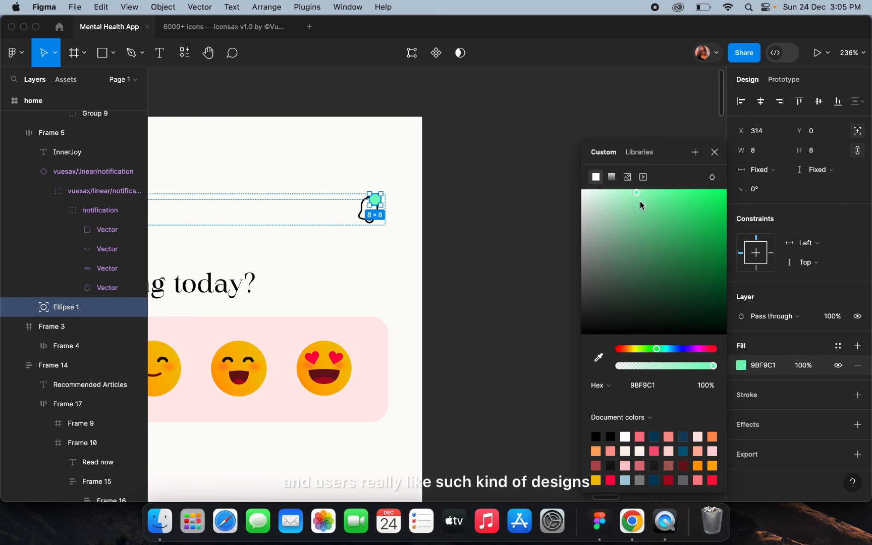
click(640, 197)
click(641, 206)
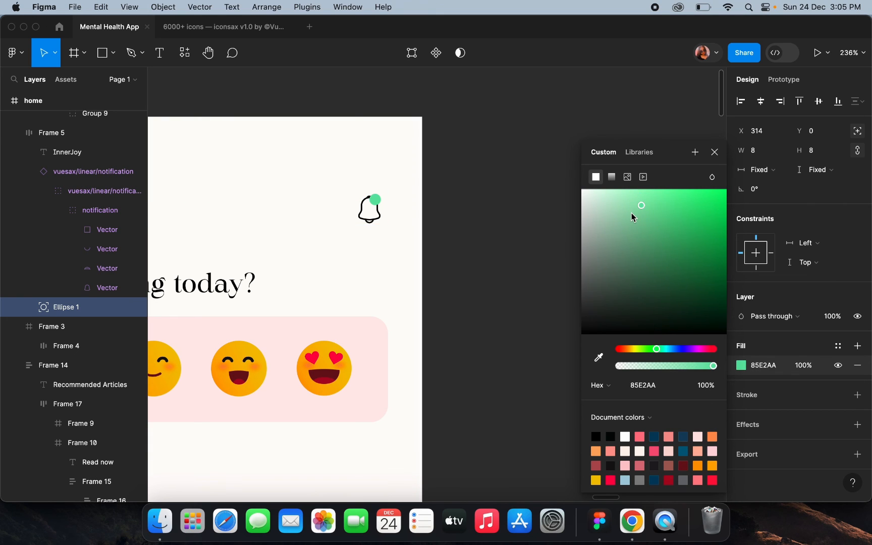
click(543, 247)
Lower the fill opacity of the emoji row's pink background frame to 40%
scroll(545, 247, down, 5)
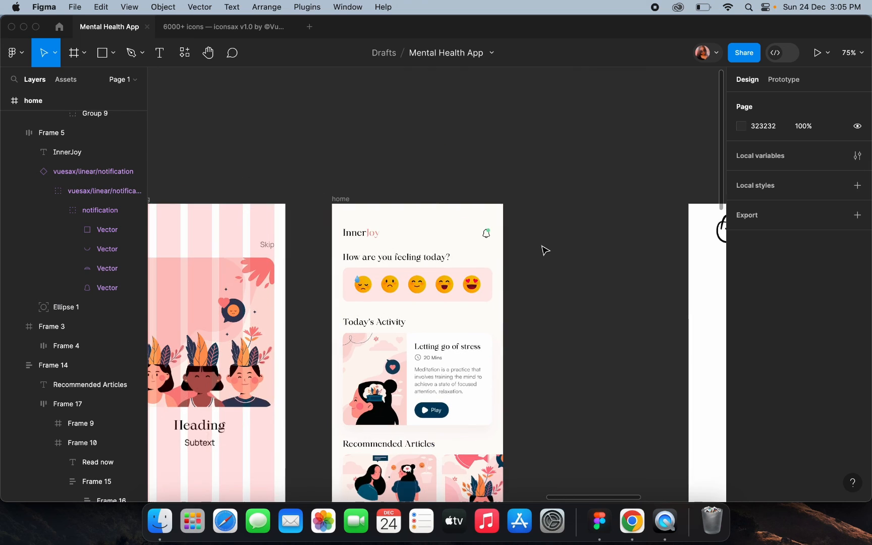
click(496, 244)
double_click(497, 243)
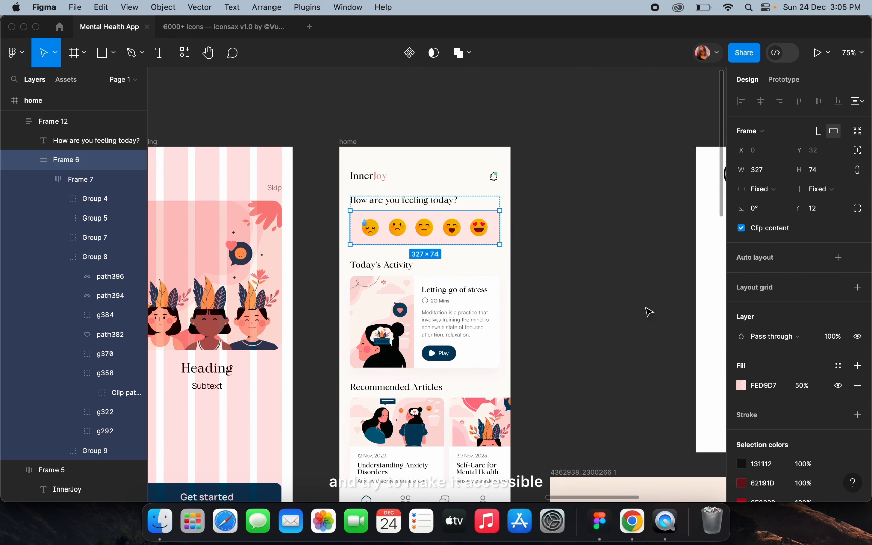
click(801, 386)
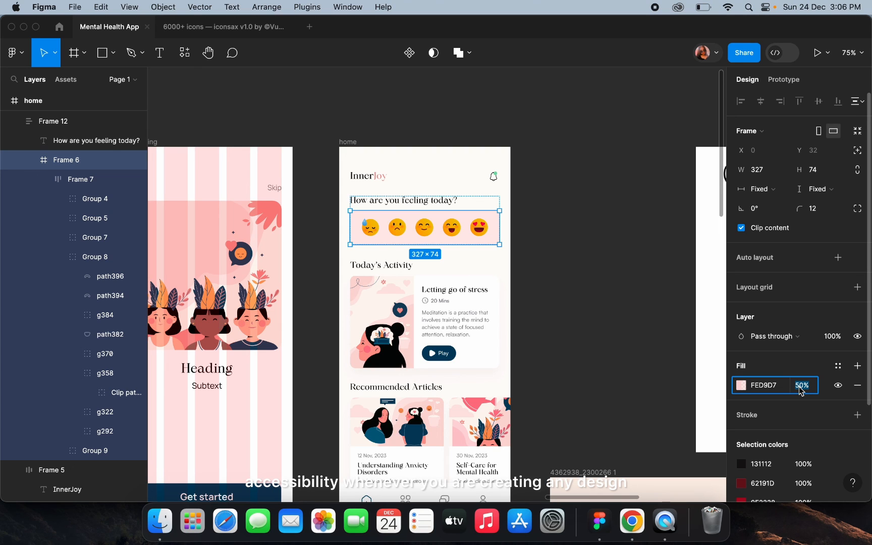
text(40)
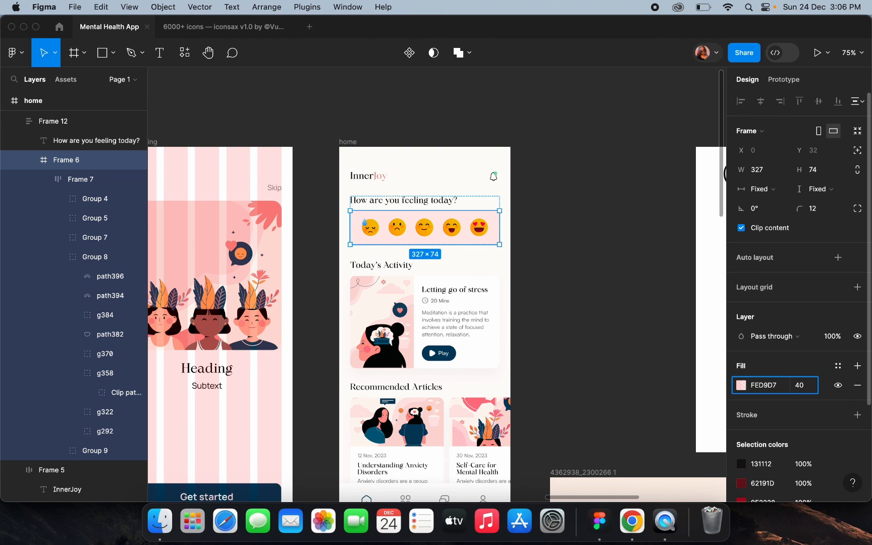
key(Return)
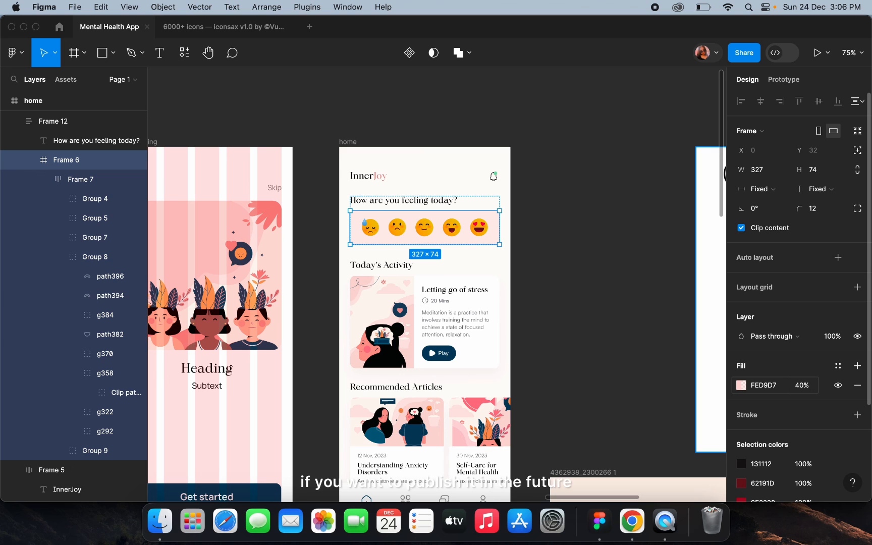
click(613, 282)
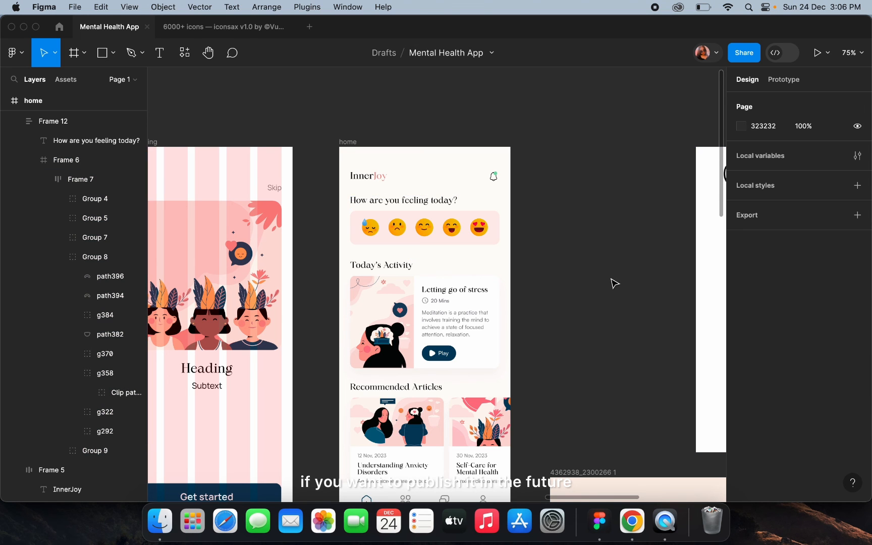
Review the home screen's cards and compare its overall look with the onboarding screen's heading and subtext
scroll(461, 334, up, 6)
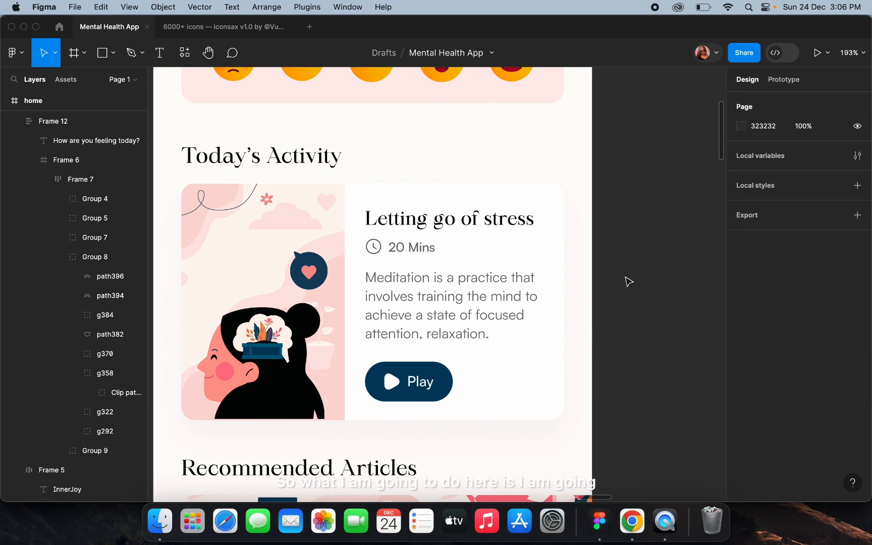
scroll(616, 275, down, 5)
scroll(612, 275, down, 3)
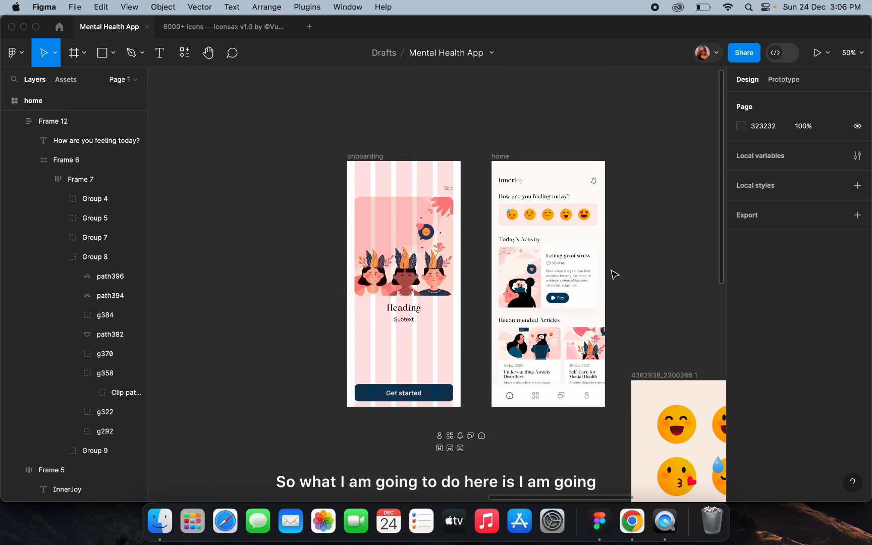
scroll(413, 353, up, 4)
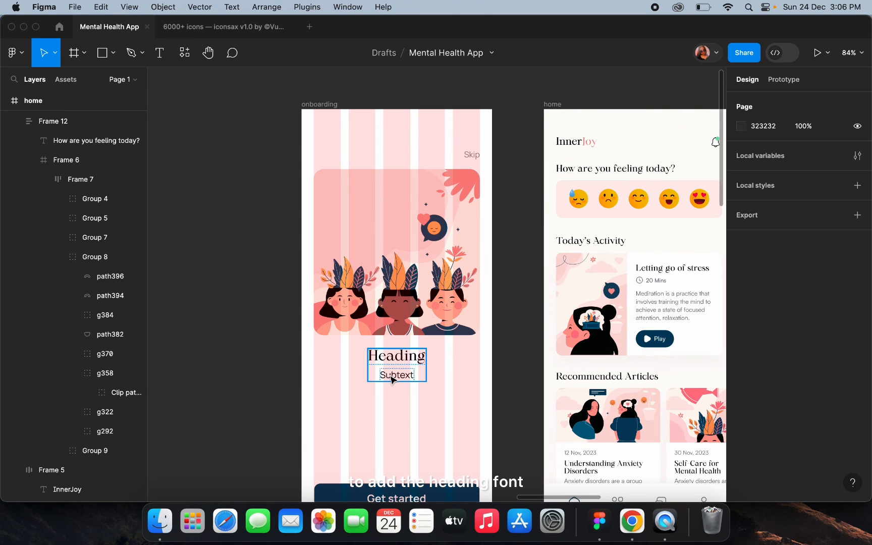
scroll(390, 372, down, 2)
scroll(384, 395, down, 3)
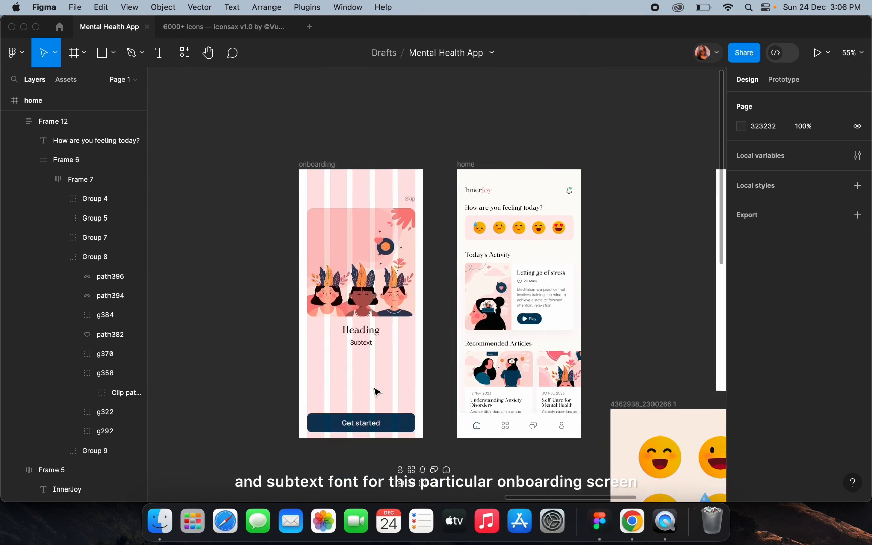
scroll(389, 398, right, 2)
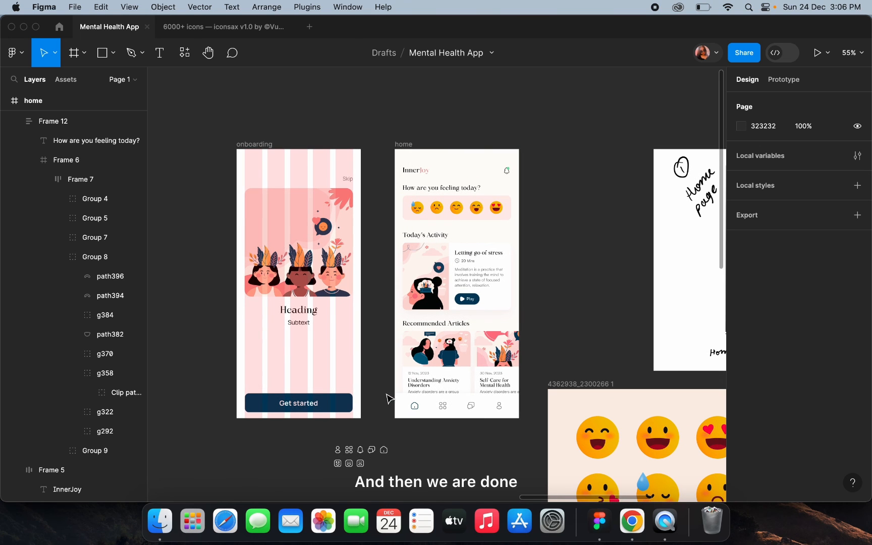
scroll(376, 265, up, 3)
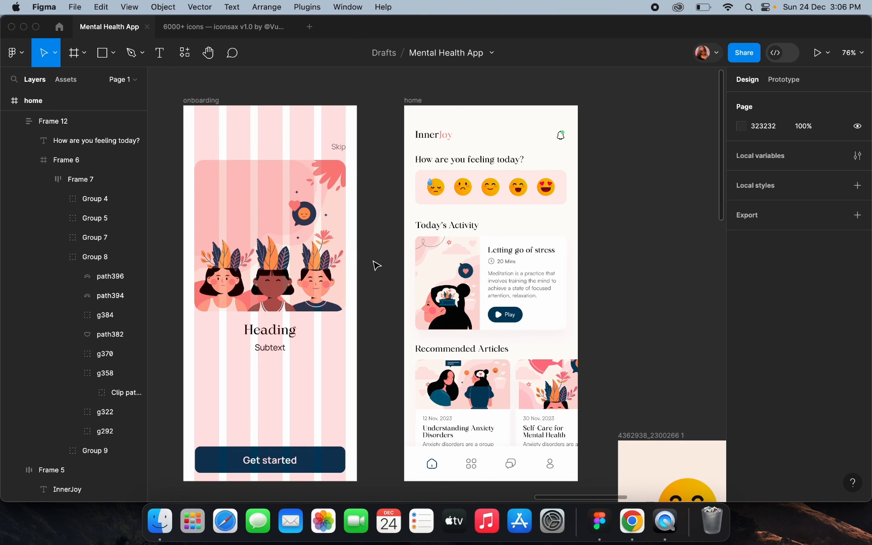